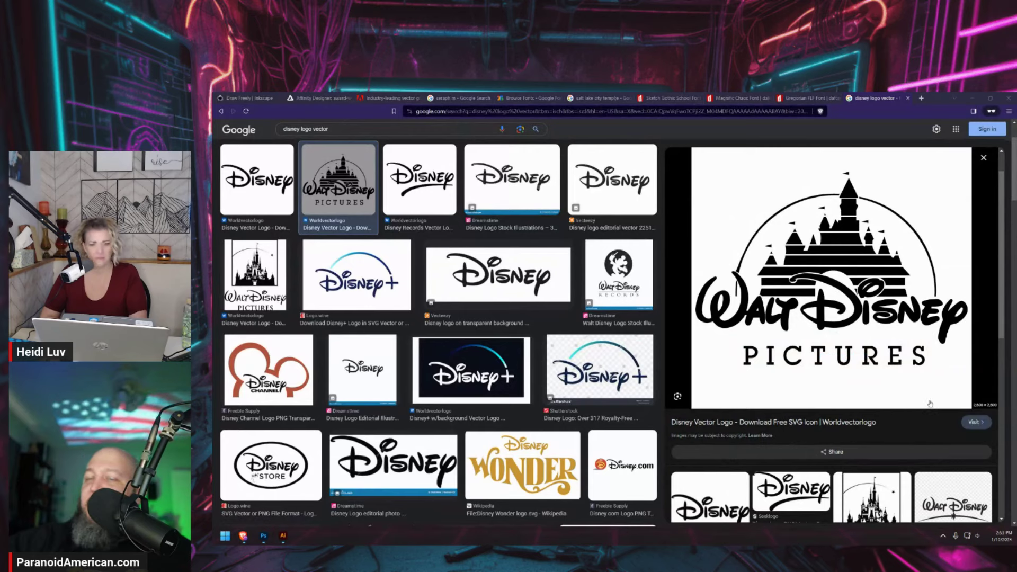
Search 'font finder' in a new private tab and open WhatTheFont
{"action": "key", "text": "ctrl+t"}
{"action": "type", "text": "font finder"}
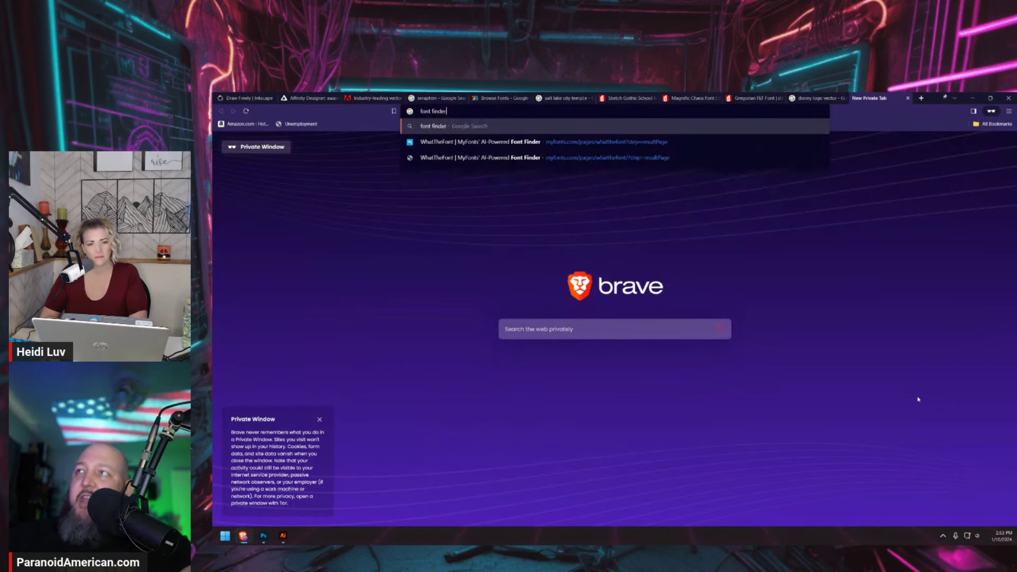
{"action": "key", "text": "Return"}
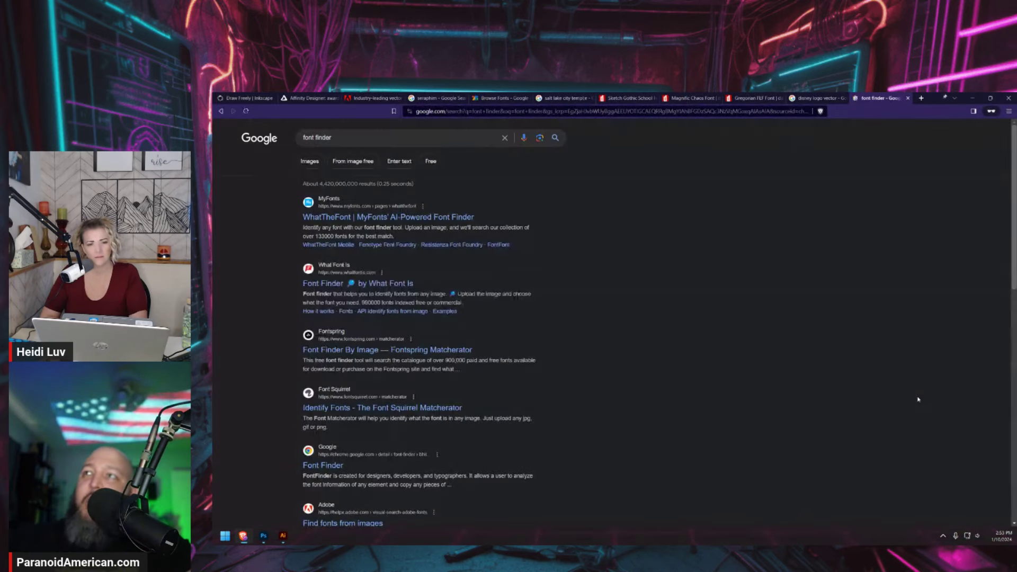
{"action": "left_click", "coordinate": [388, 217]}
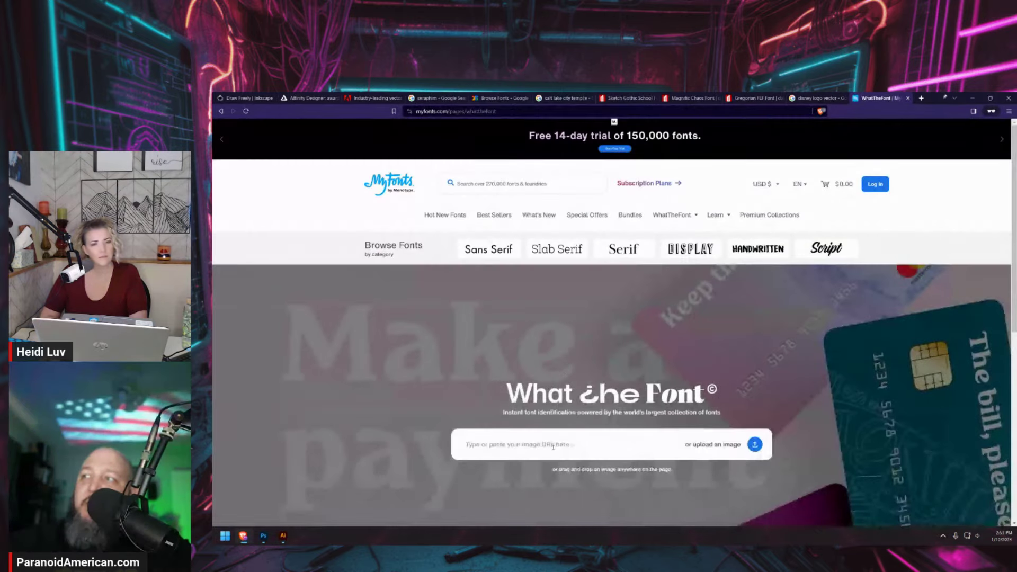
Paste the PICTURES lettering image into WhatTheFont and identify its font
{"action": "key", "text": "ctrl+v"}
{"action": "scroll", "coordinate": [547, 437], "scroll_direction": "down", "scroll_amount": 2}
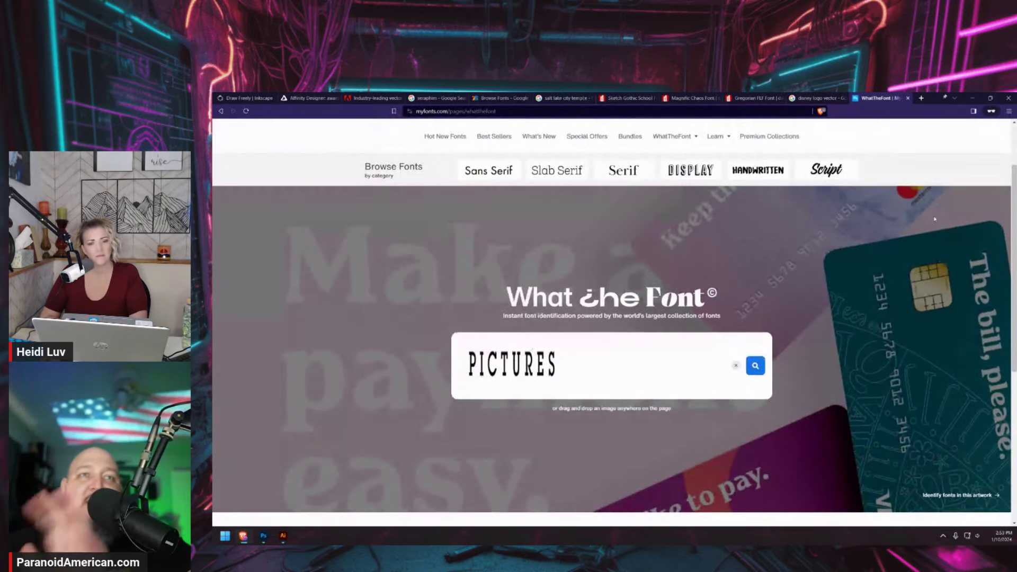
{"action": "left_click", "coordinate": [755, 365]}
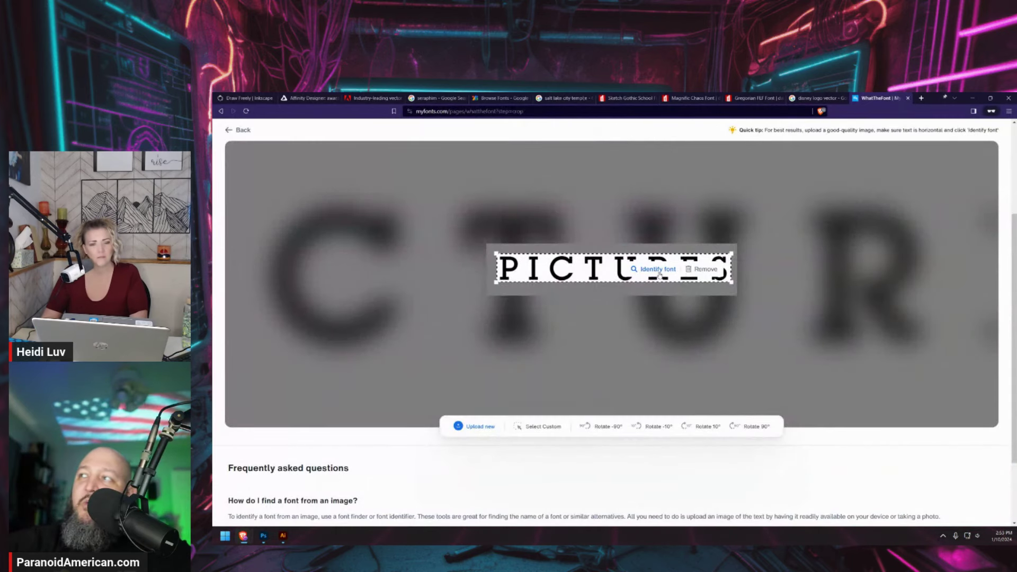
{"action": "left_click", "coordinate": [658, 271]}
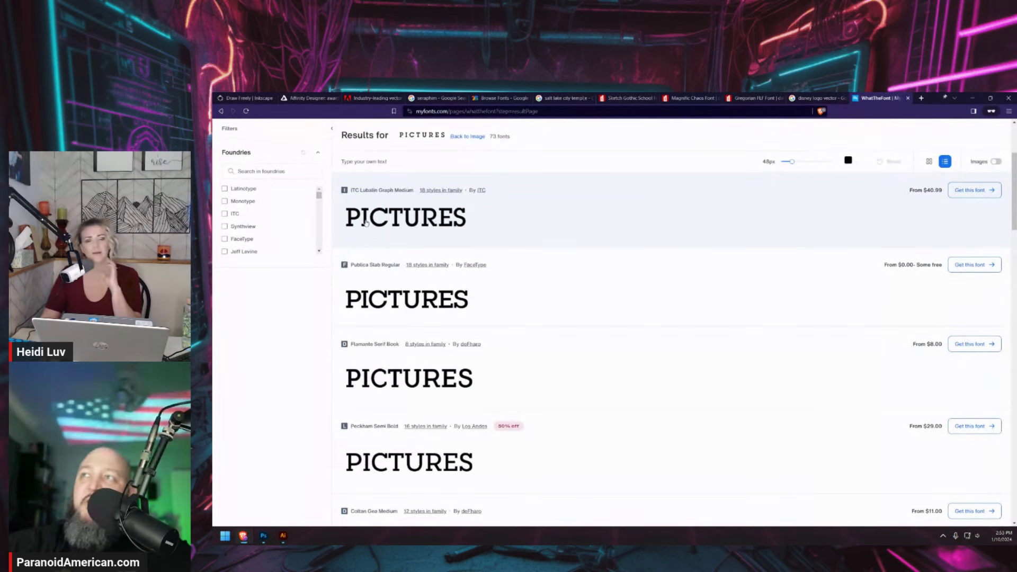
Open the top match ITC Lubalin Graph Medium and select the name 'ITC Lubalin Graph Std Medium'
{"action": "left_click", "coordinate": [818, 99]}
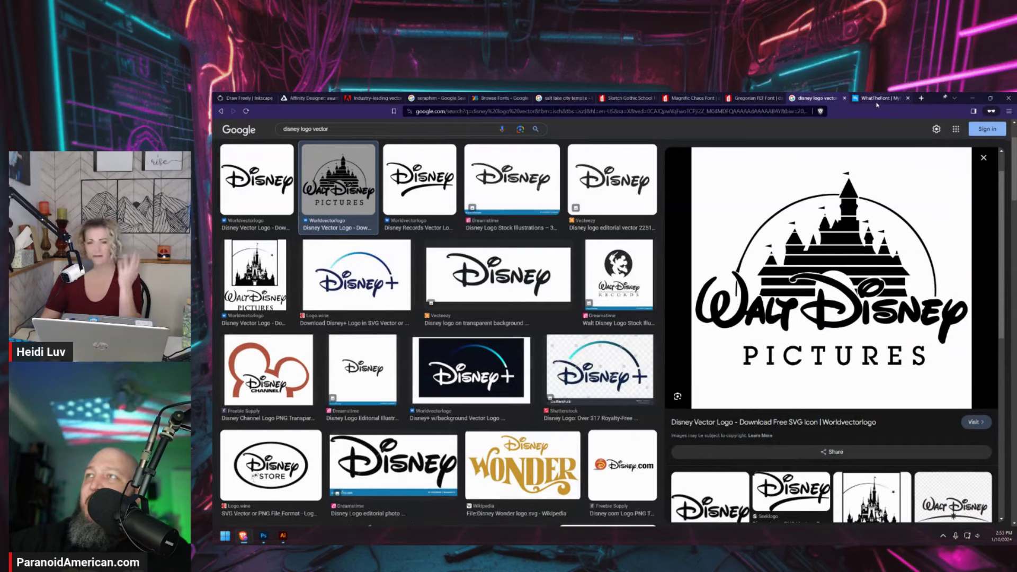
{"action": "left_click", "coordinate": [876, 100]}
{"action": "left_click", "coordinate": [825, 98]}
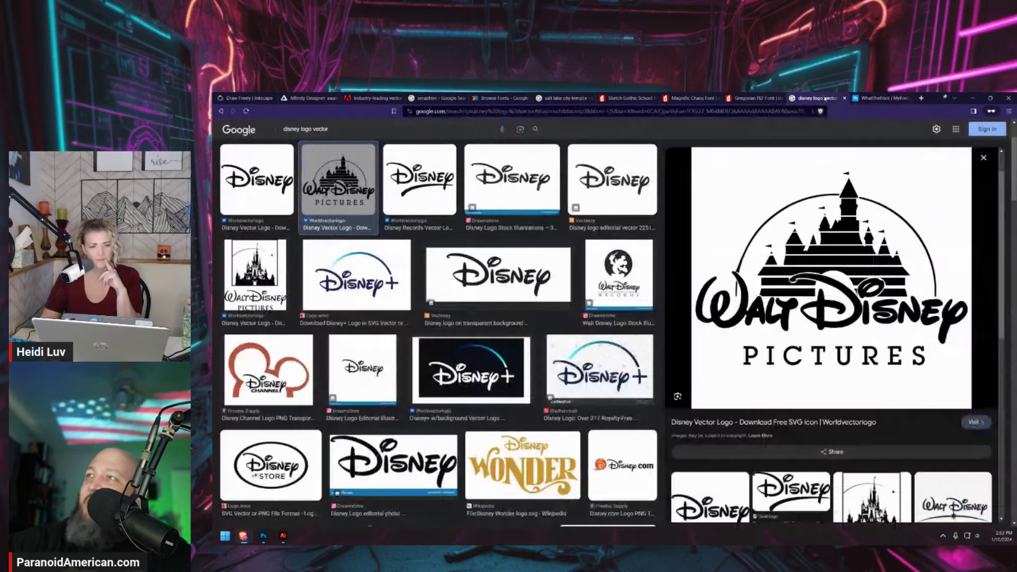
{"action": "left_click", "coordinate": [876, 99]}
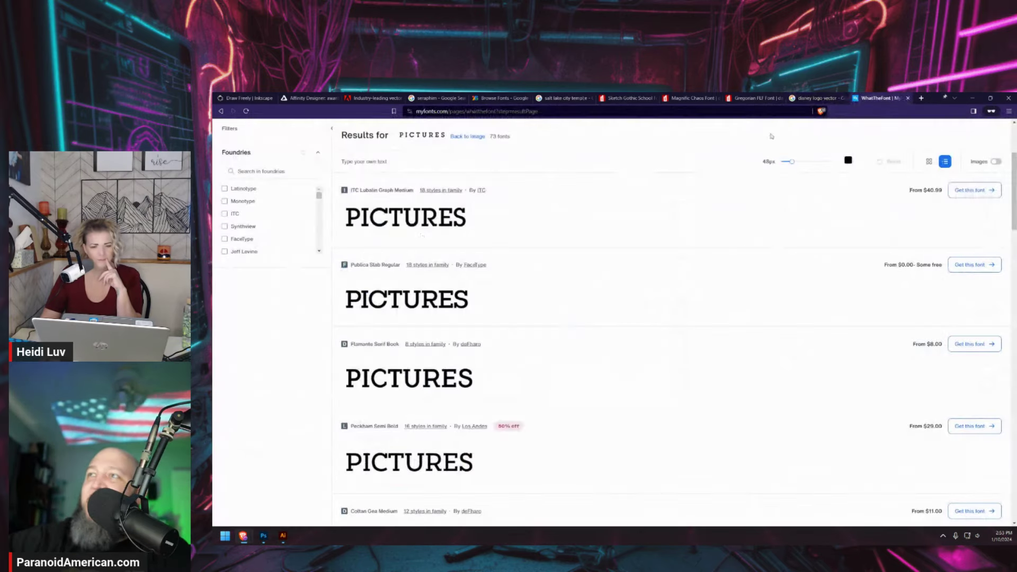
{"action": "left_click", "coordinate": [386, 215]}
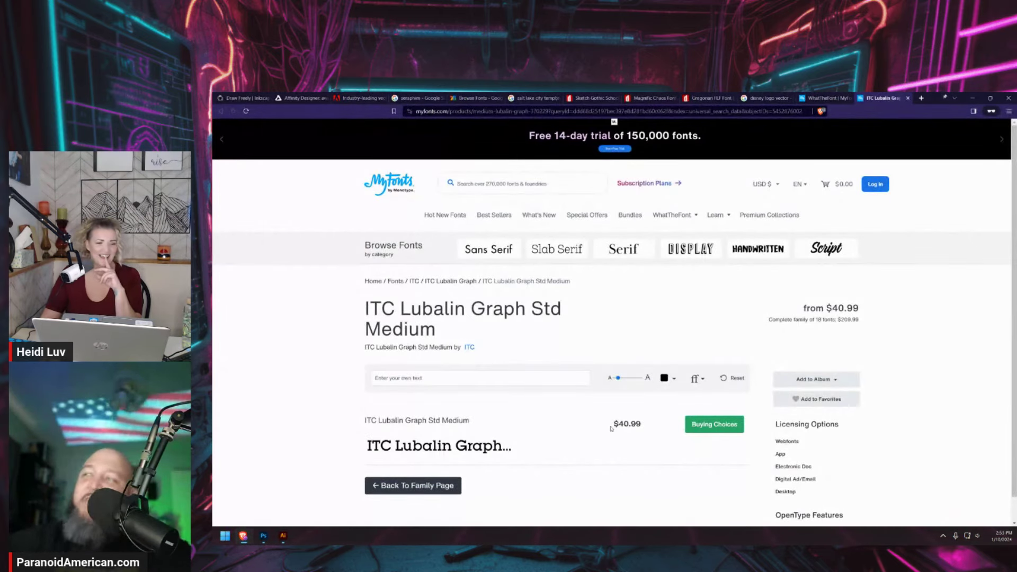
{"action": "left_click_drag", "start_coordinate": [611, 428], "coordinate": [643, 428]}
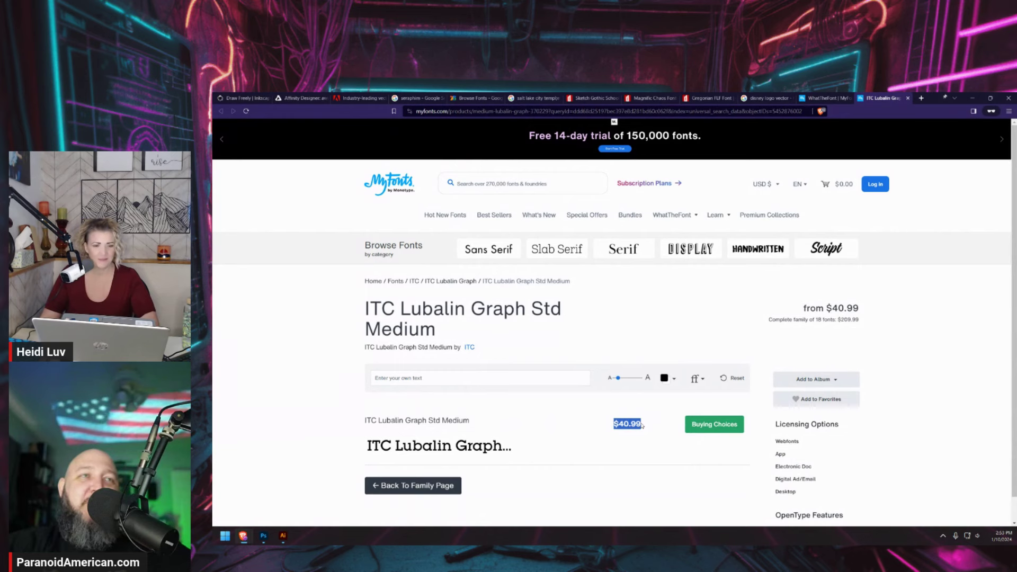
{"action": "left_click", "coordinate": [596, 399]}
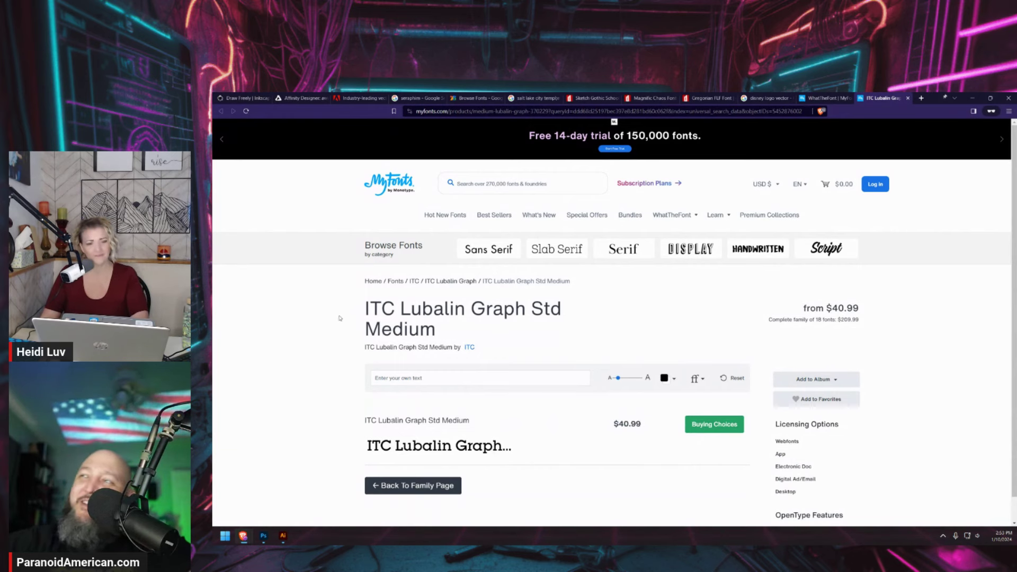
{"action": "left_click_drag", "start_coordinate": [365, 311], "coordinate": [465, 329]}
{"action": "key", "text": "ctrl+c"}
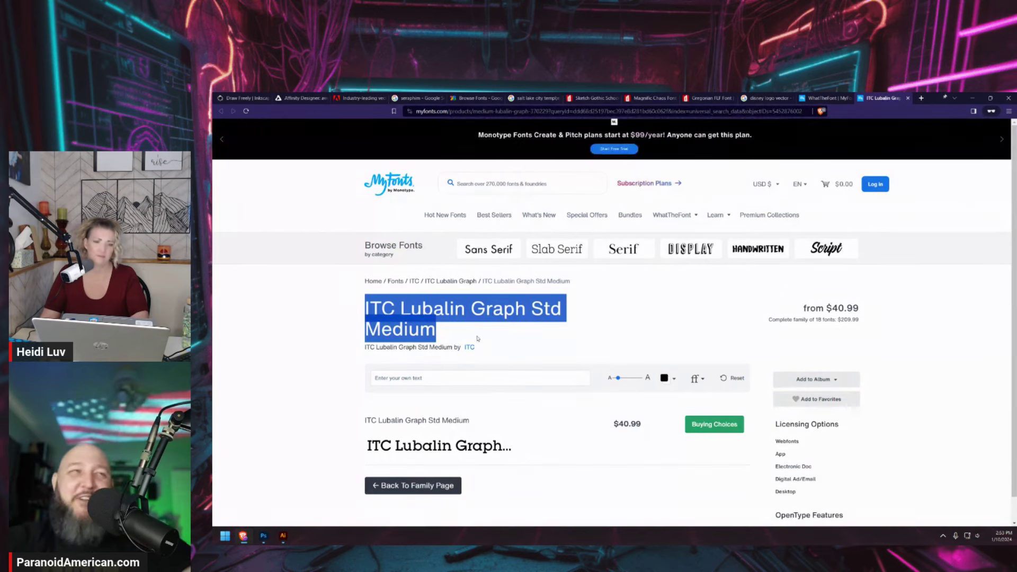
Search 'foint like ITC Lubalin Graph Std Medium' in a new private tab
{"action": "key", "text": "ctrl+t"}
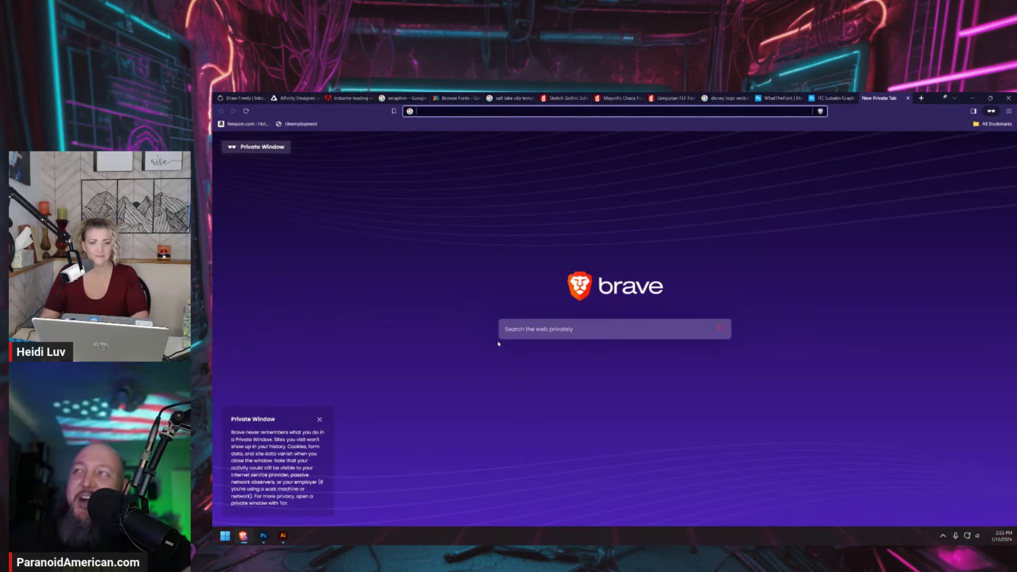
{"action": "key", "text": "ctrl+v"}
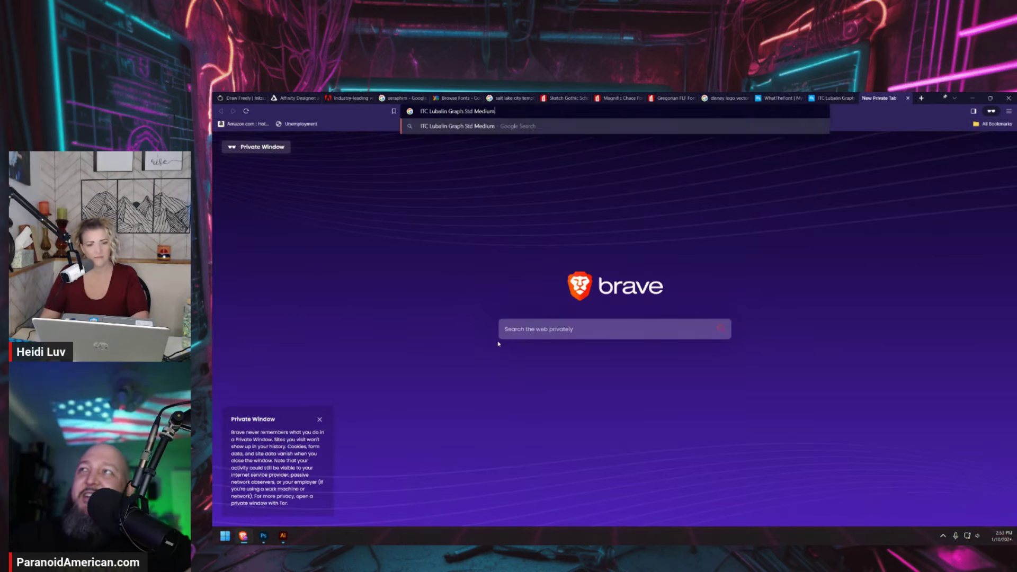
{"action": "key", "text": "Home"}
{"action": "type", "text": "foint like"}
{"action": "key", "text": "Return"}
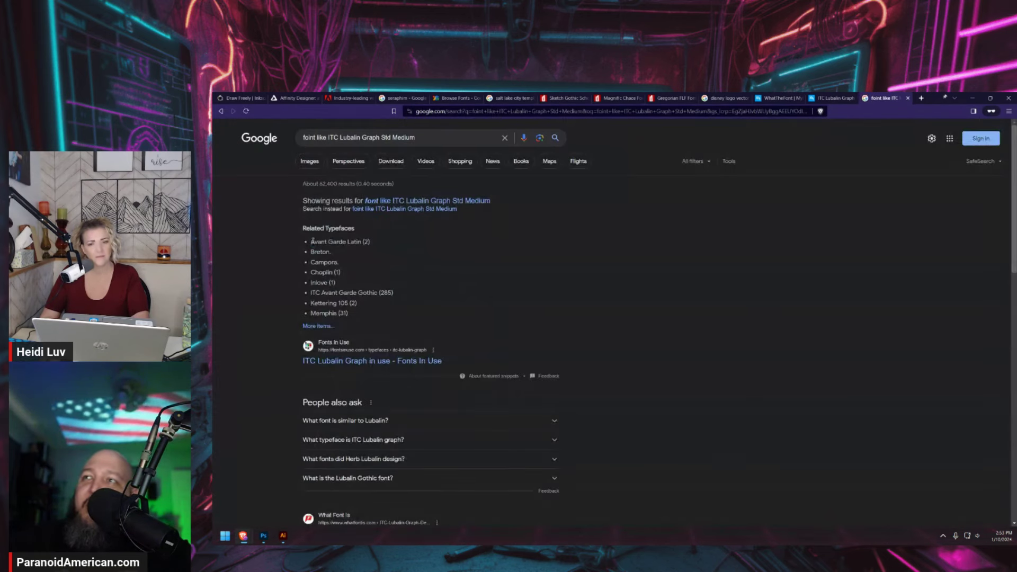
{"action": "left_click", "coordinate": [357, 241]}
{"action": "scroll", "coordinate": [350, 251], "scroll_direction": "down", "scroll_amount": 2}
{"action": "scroll", "coordinate": [350, 252], "scroll_direction": "up", "scroll_amount": 2}
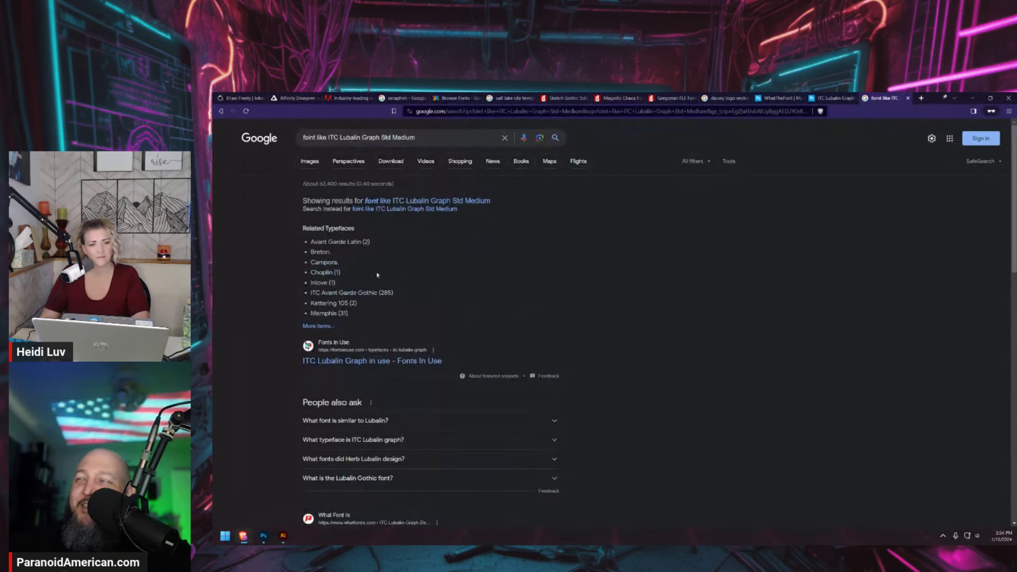
{"action": "scroll", "coordinate": [377, 275], "scroll_direction": "down", "scroll_amount": 3}
Open and browse the ITC Lubalin Graph page on Fonts In Use
{"action": "left_click", "coordinate": [369, 241]}
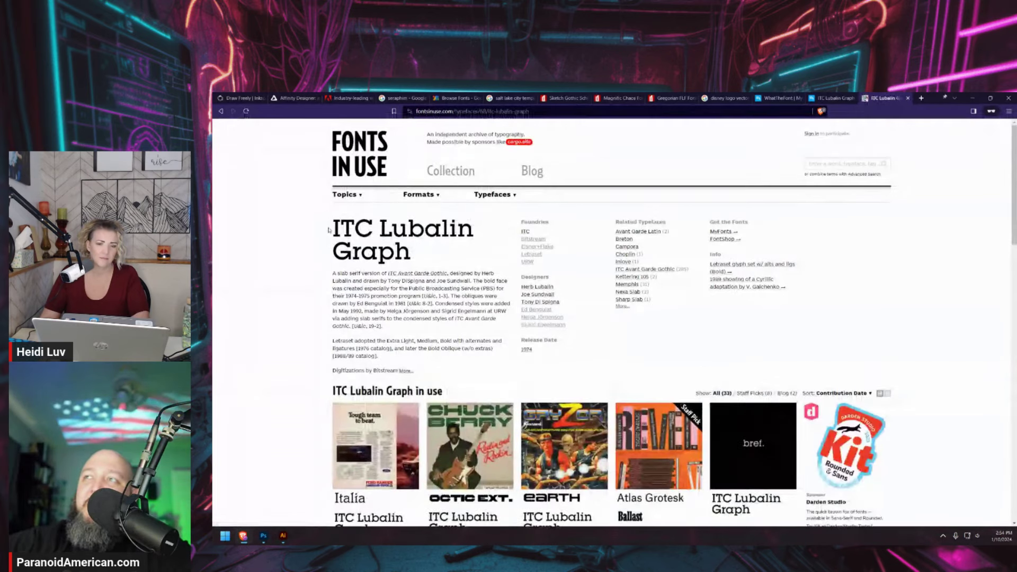
{"action": "left_click_drag", "start_coordinate": [328, 230], "coordinate": [450, 255]}
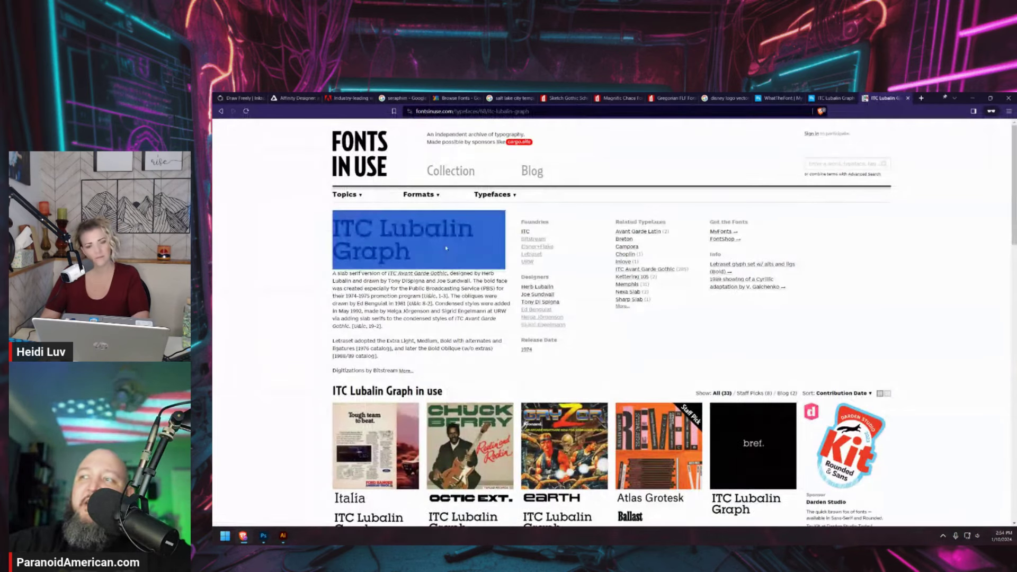
{"action": "scroll", "coordinate": [446, 248], "scroll_direction": "down", "scroll_amount": 3}
{"action": "scroll", "coordinate": [444, 251], "scroll_direction": "down", "scroll_amount": 1}
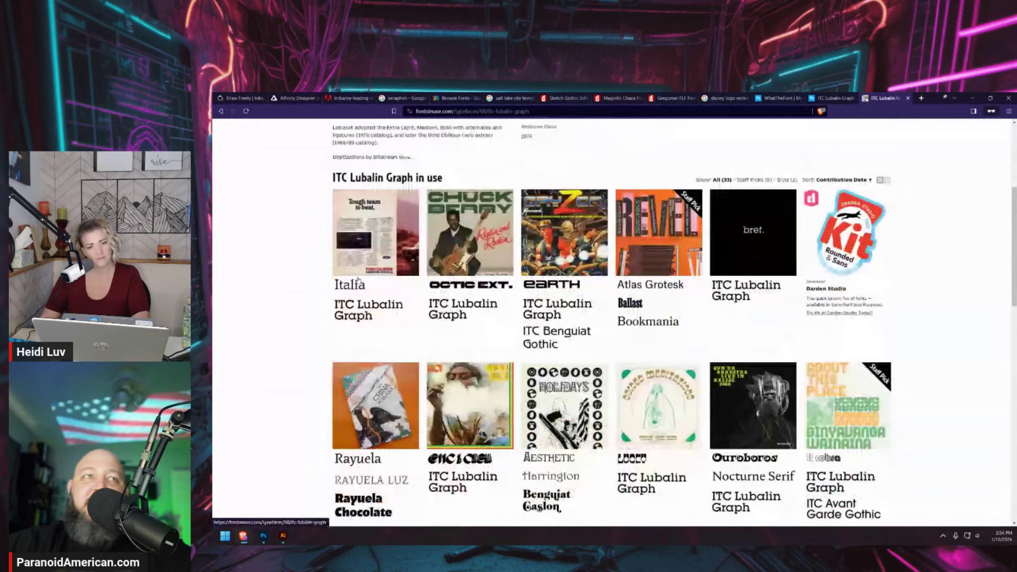
{"action": "scroll", "coordinate": [357, 282], "scroll_direction": "up", "scroll_amount": 1}
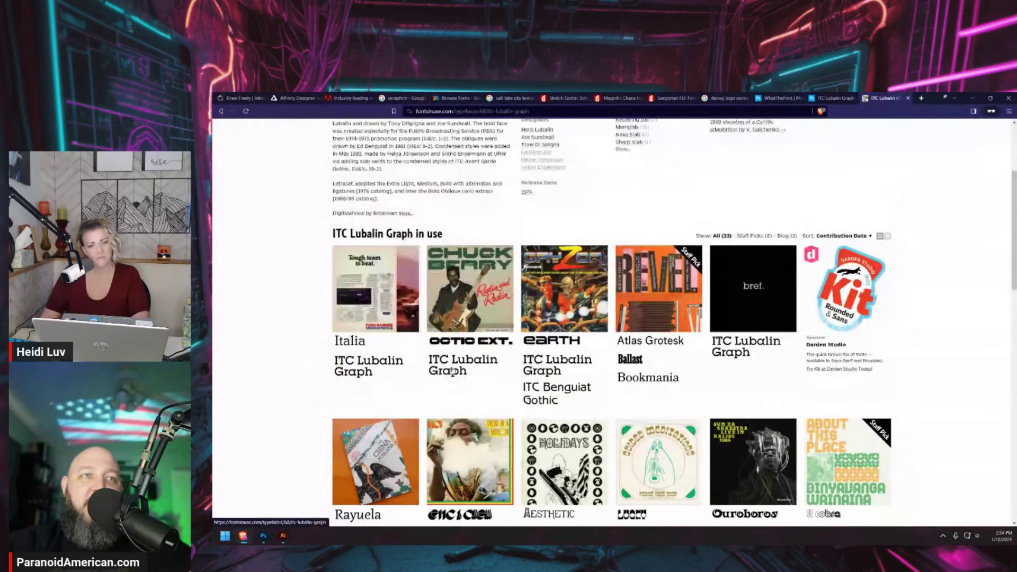
{"action": "scroll", "coordinate": [452, 372], "scroll_direction": "down", "scroll_amount": 17}
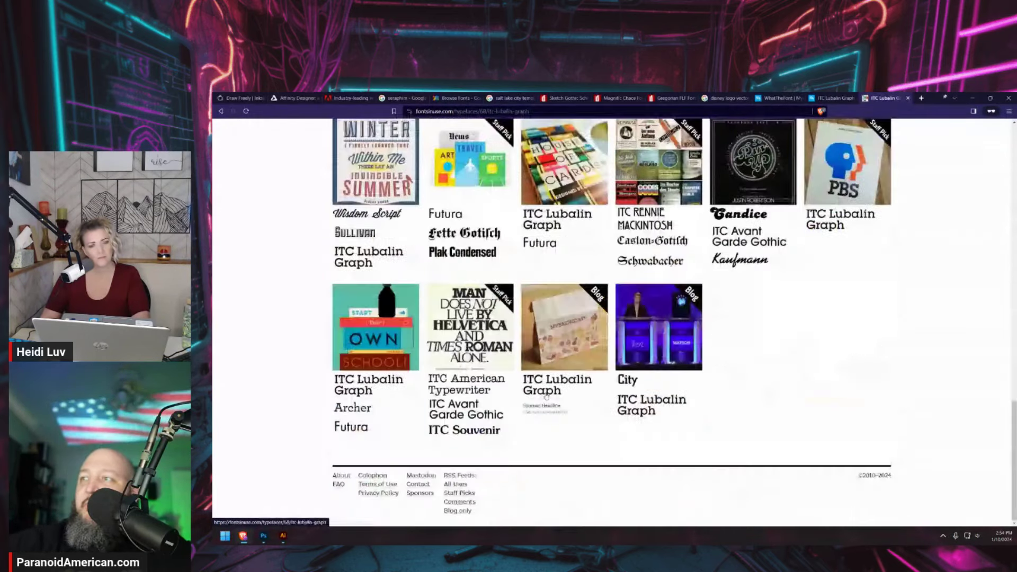
{"action": "scroll", "coordinate": [546, 397], "scroll_direction": "up", "scroll_amount": 17}
{"action": "key", "text": "alt+Left"}
{"action": "key", "text": "alt+Right"}
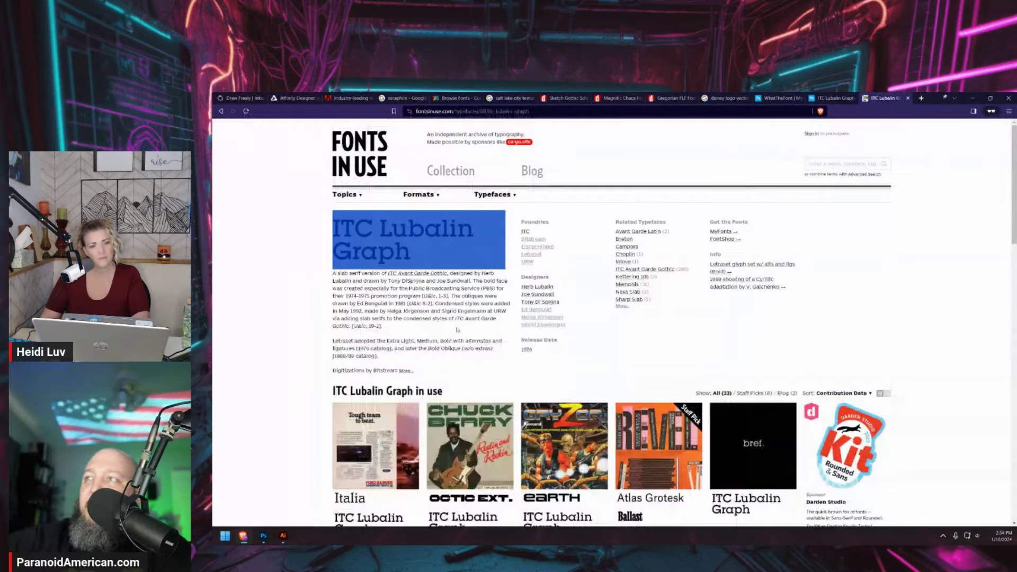
Expand the Related Typefaces list and view the Choplin typeface
{"action": "left_click_drag", "start_coordinate": [617, 220], "coordinate": [657, 304]}
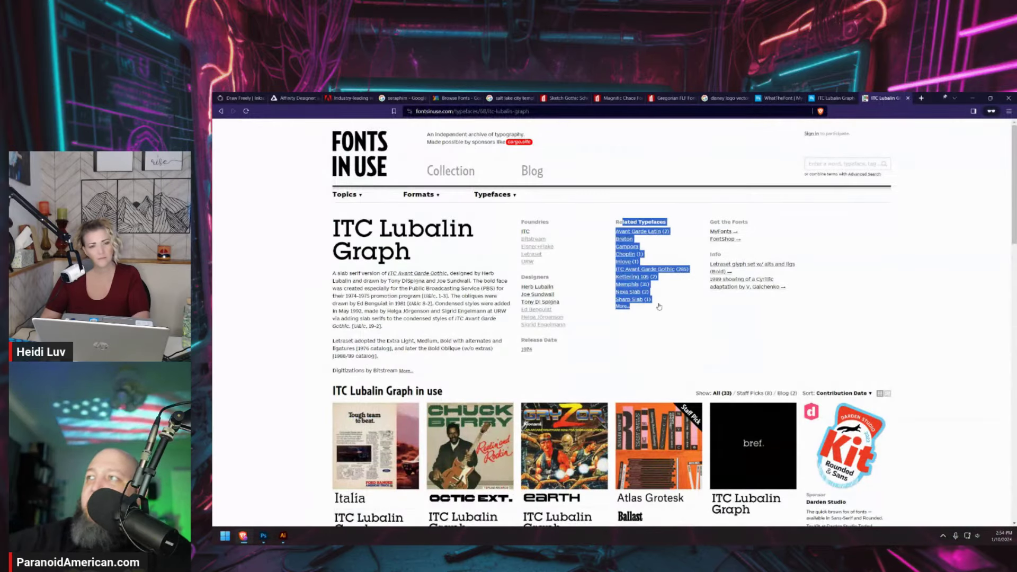
{"action": "left_click", "coordinate": [624, 306]}
{"action": "left_click", "coordinate": [625, 255]}
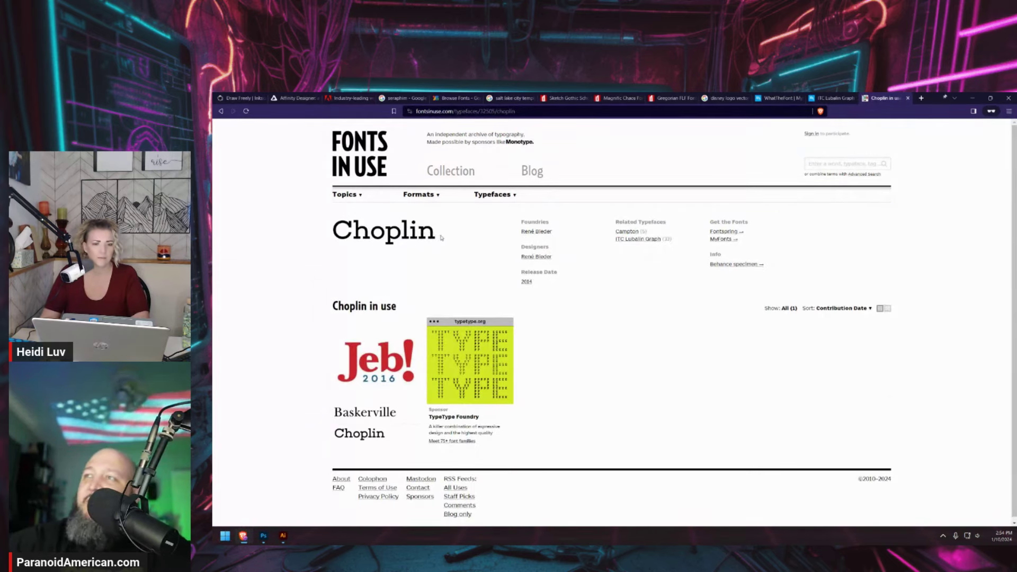
{"action": "left_click_drag", "start_coordinate": [440, 238], "coordinate": [329, 229]}
Search Google for 'free font like ITC Lubalin Graph Std Medium'
{"action": "key", "text": "alt+Left"}
{"action": "key", "text": "alt+Left"}
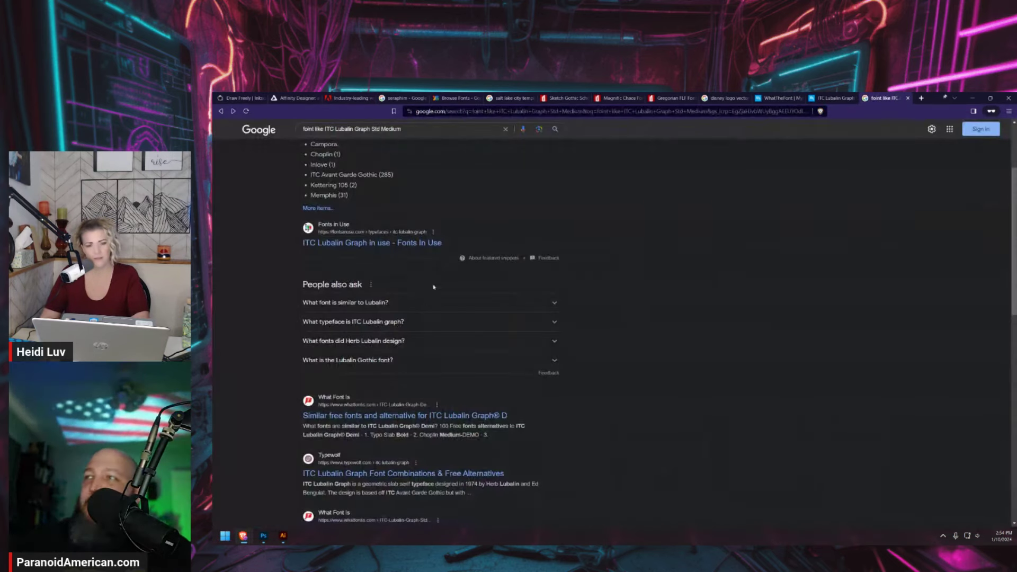
{"action": "scroll", "coordinate": [381, 255], "scroll_direction": "up", "scroll_amount": 3}
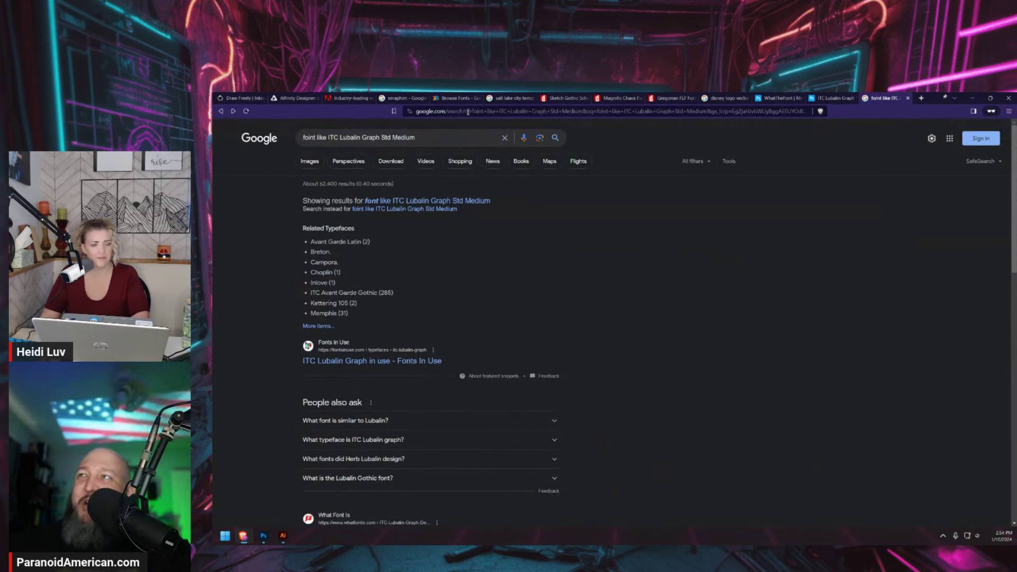
{"action": "left_click_drag", "start_coordinate": [437, 138], "coordinate": [298, 138]}
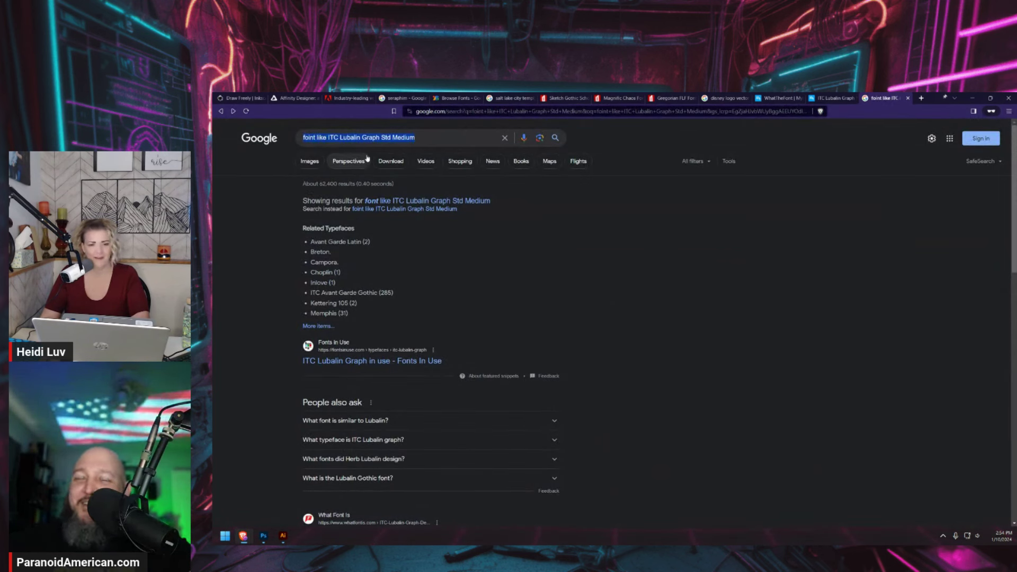
{"action": "key", "text": "ctrl+v"}
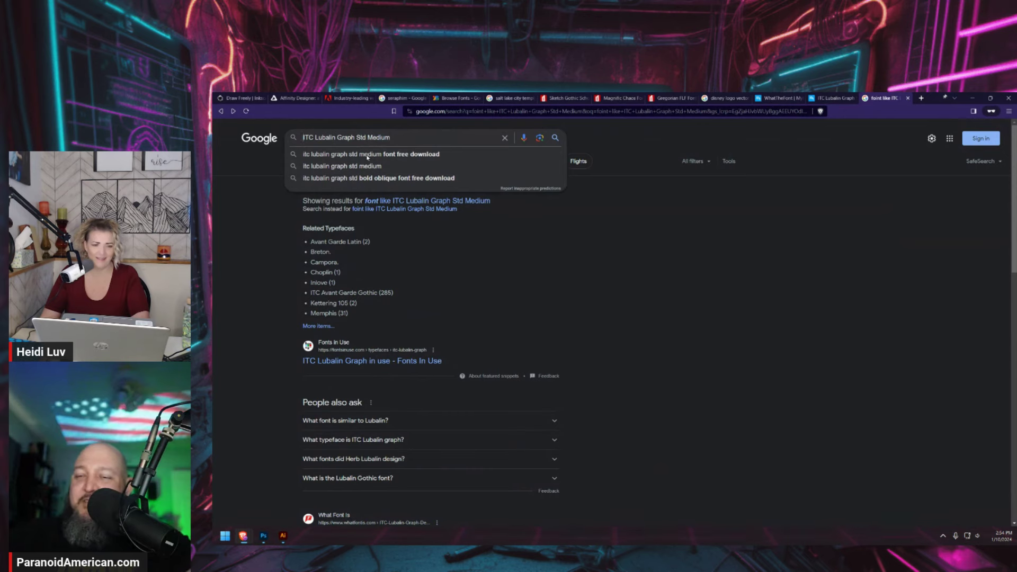
{"action": "type", "text": "free font like"}
{"action": "key", "text": "Return"}
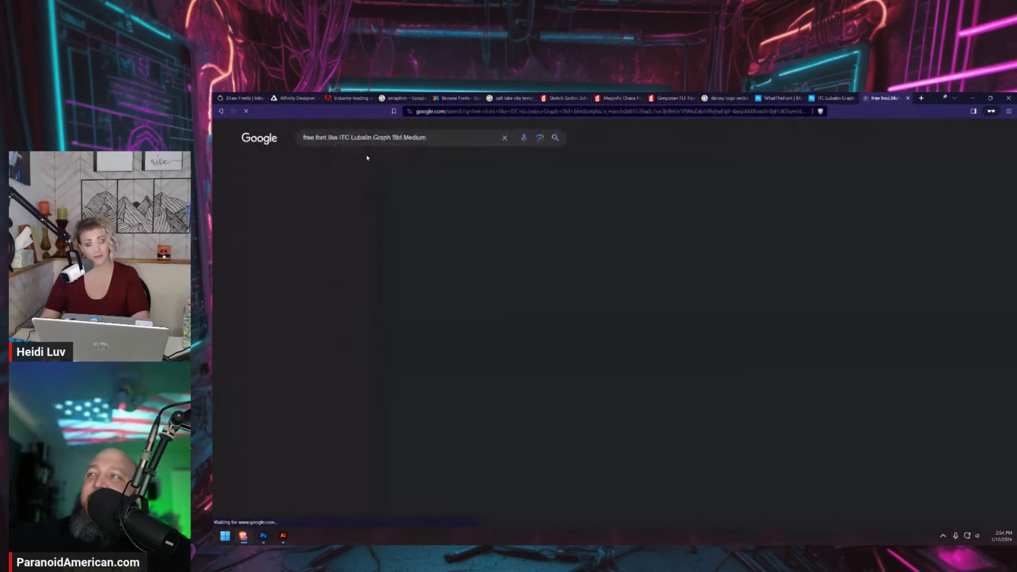
Preview the WhatFontIs similar free fonts enlarged with the text 'Rise Podcast'
{"action": "left_click", "coordinate": [380, 218]}
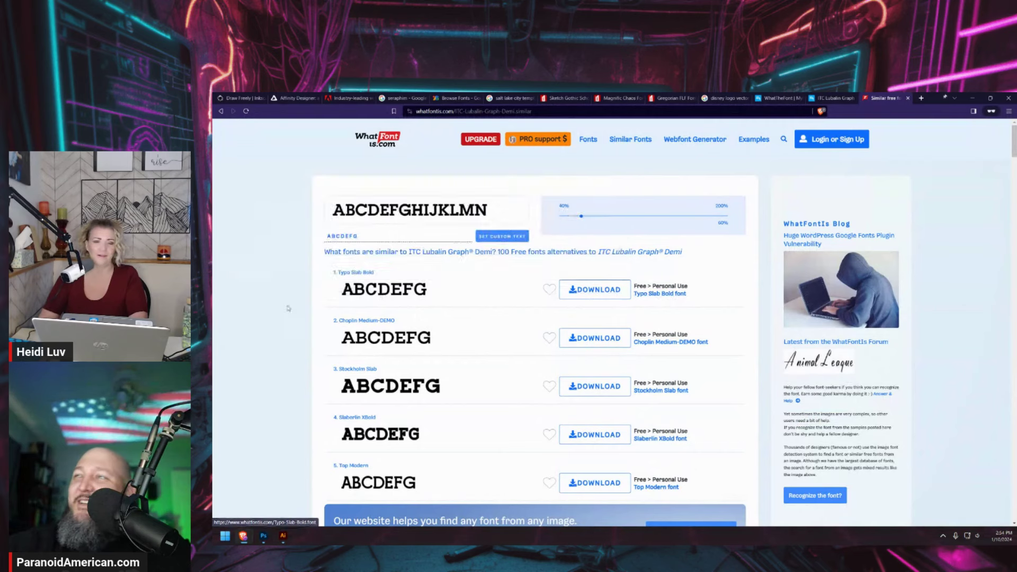
{"action": "mouse_move", "coordinate": [395, 295]}
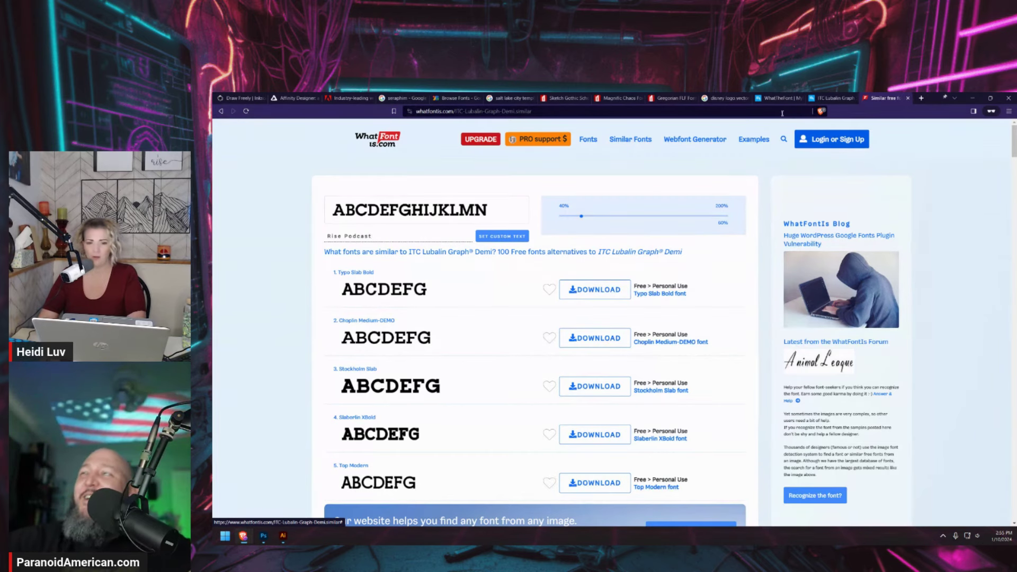
{"action": "left_click", "coordinate": [500, 239]}
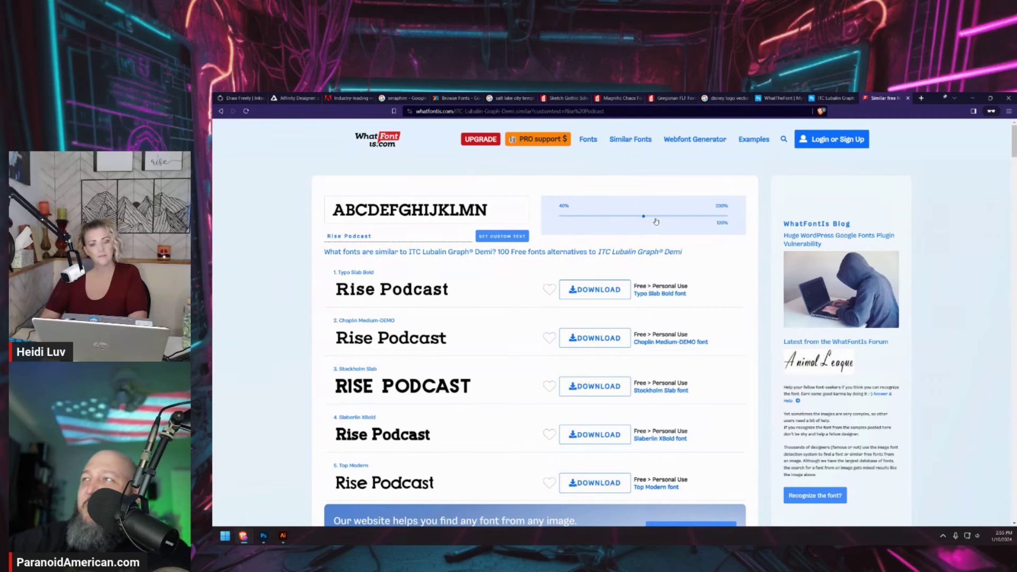
{"action": "left_click", "coordinate": [684, 218]}
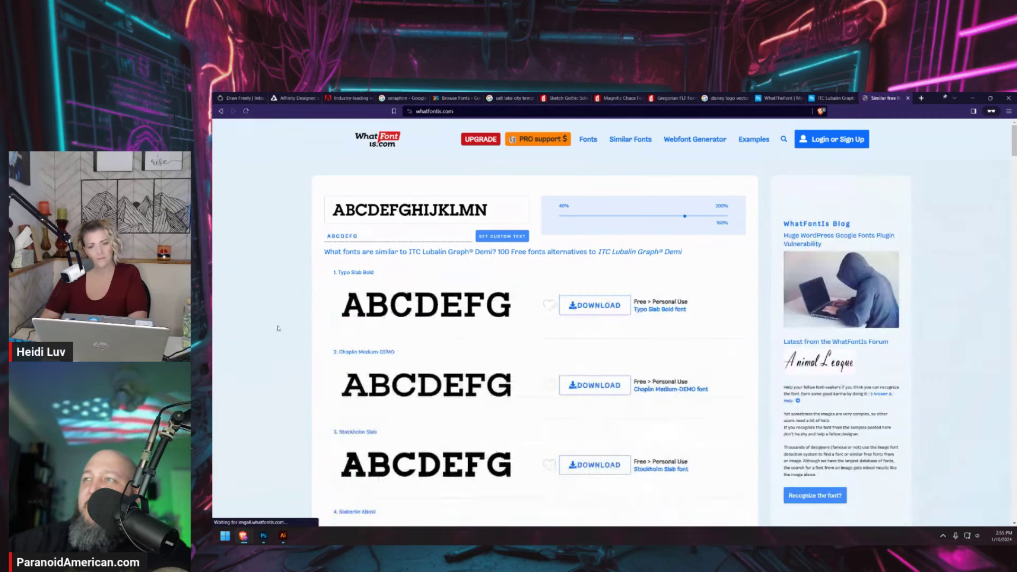
{"action": "left_click_drag", "start_coordinate": [380, 237], "coordinate": [321, 253]}
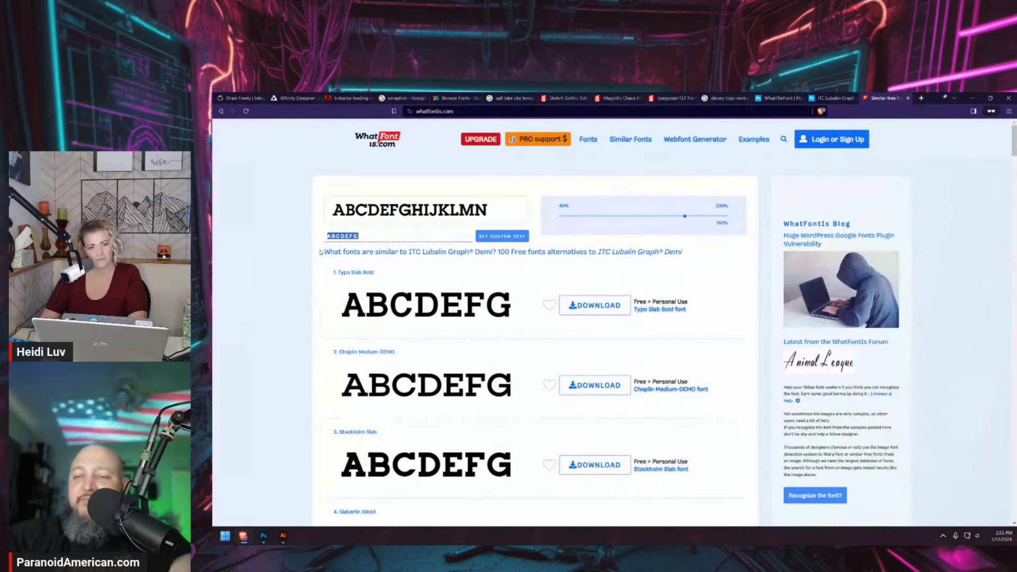
{"action": "type", "text": "Rise Podcast"}
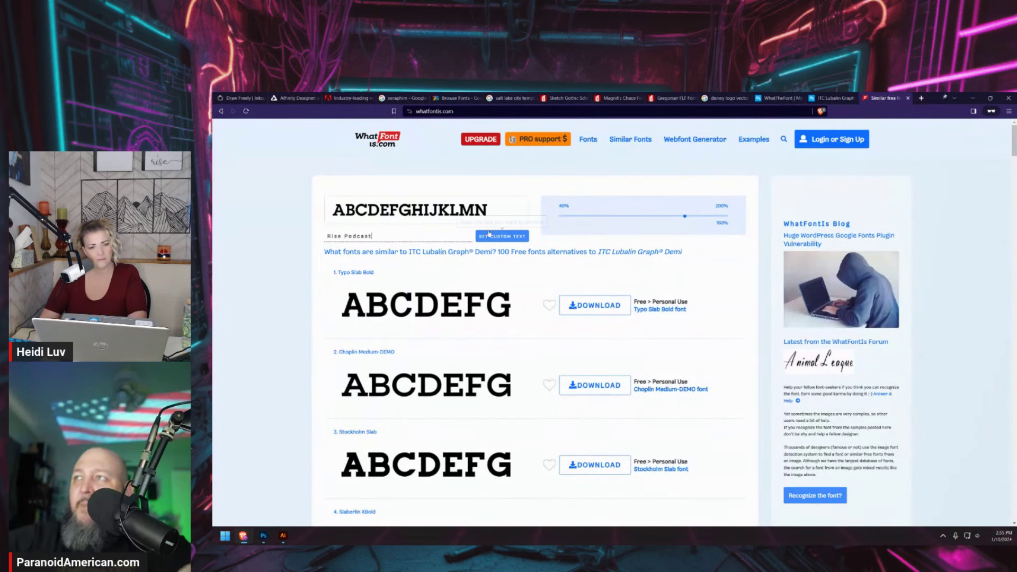
{"action": "key", "text": "Return"}
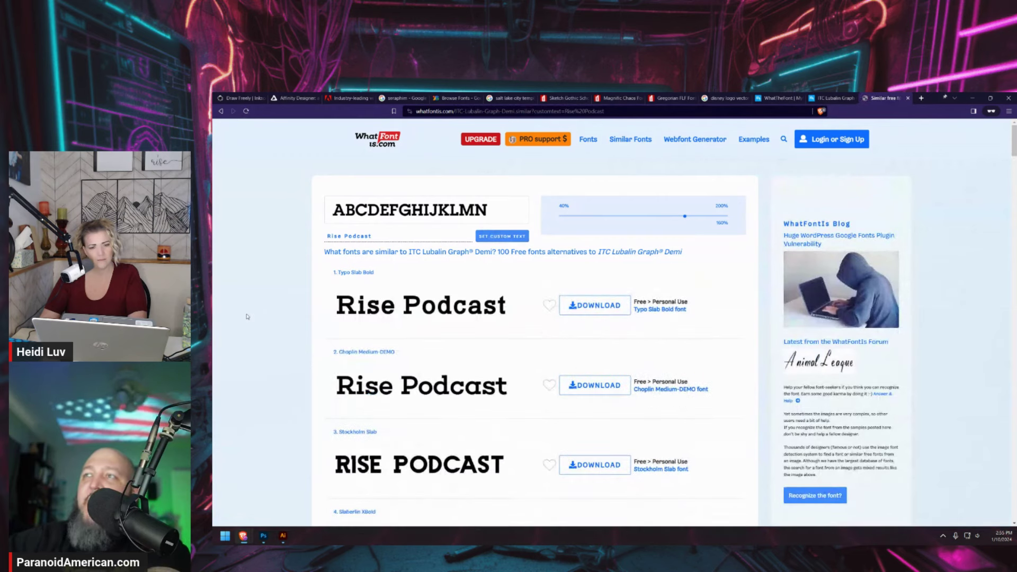
Screenshot the top Rise Podcast sample and paste it into the Photoshop artwork
{"action": "key", "text": "Print"}
{"action": "left_click_drag", "start_coordinate": [326, 283], "coordinate": [524, 330]}
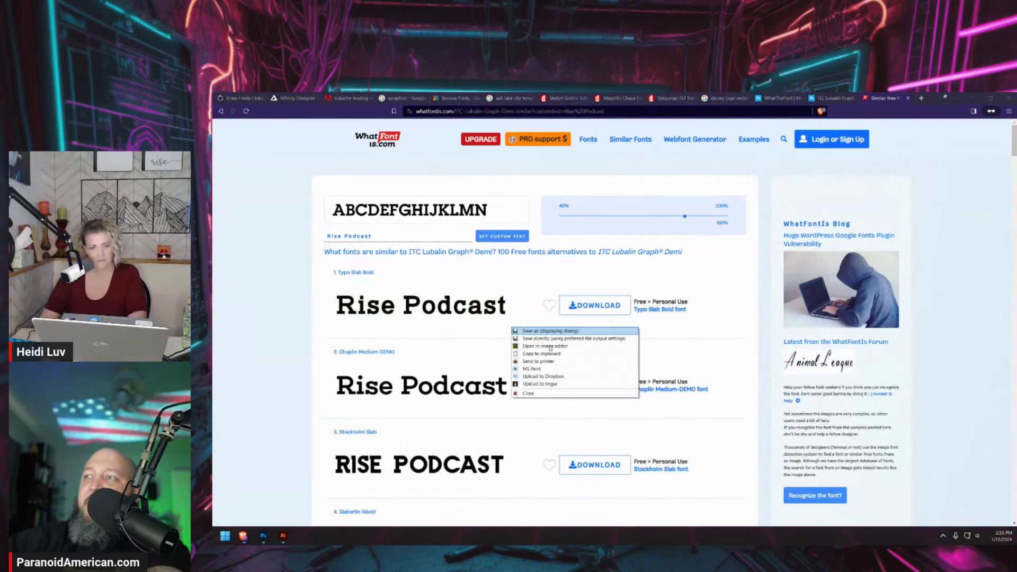
{"action": "left_click", "coordinate": [542, 353]}
{"action": "left_click", "coordinate": [261, 536]}
{"action": "left_click", "coordinate": [263, 537]}
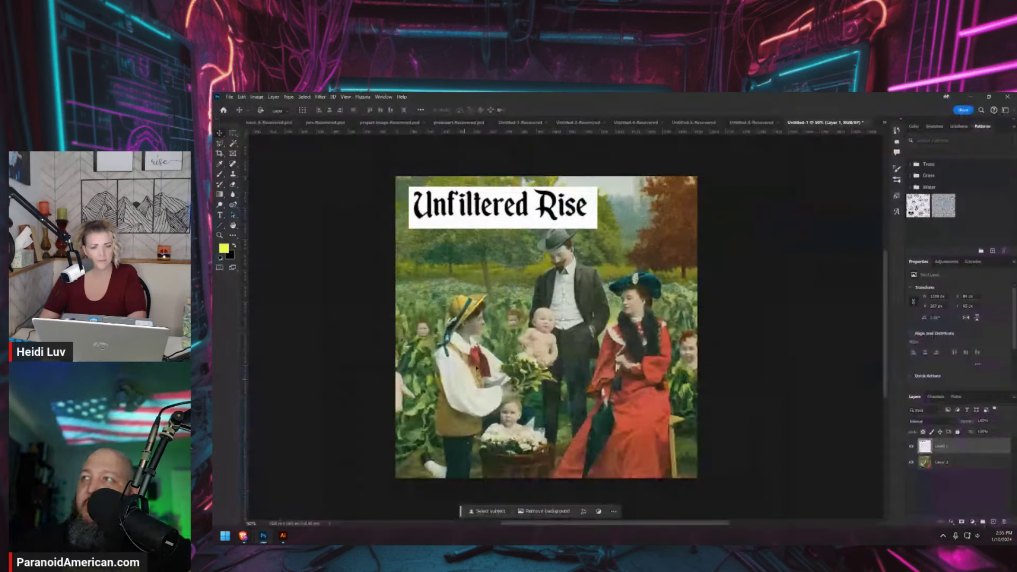
{"action": "key", "text": "ctrl+v"}
Search the web for 'enchanted font'
{"action": "left_click", "coordinate": [263, 536]}
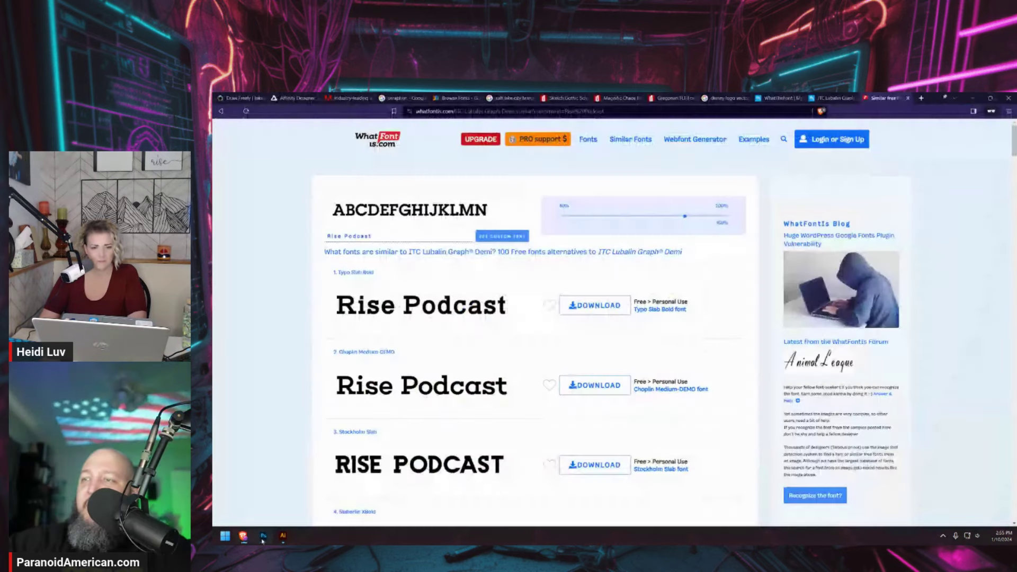
{"action": "left_click", "coordinate": [562, 98]}
{"action": "left_click", "coordinate": [506, 112]}
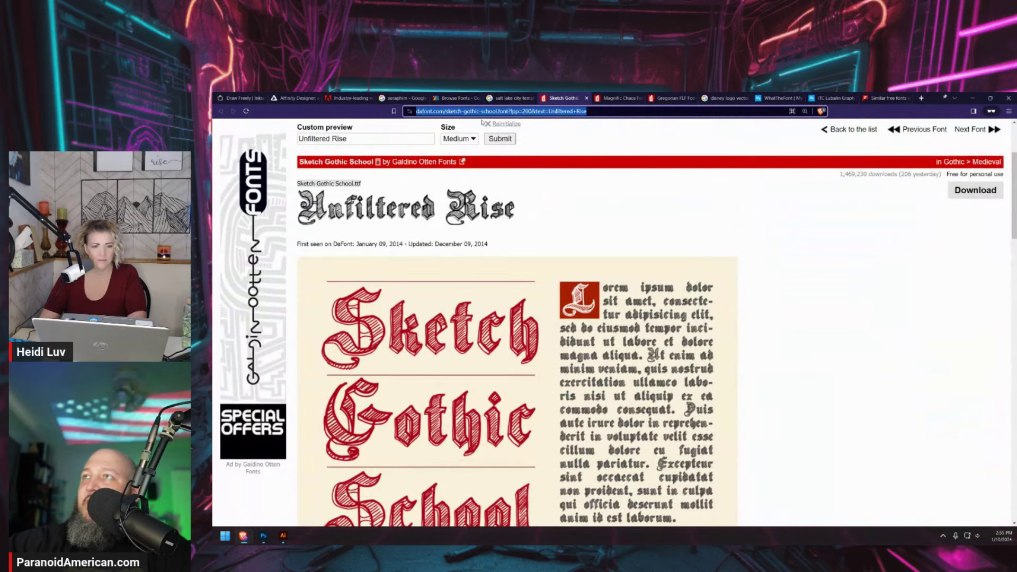
{"action": "type", "text": "enchan"}
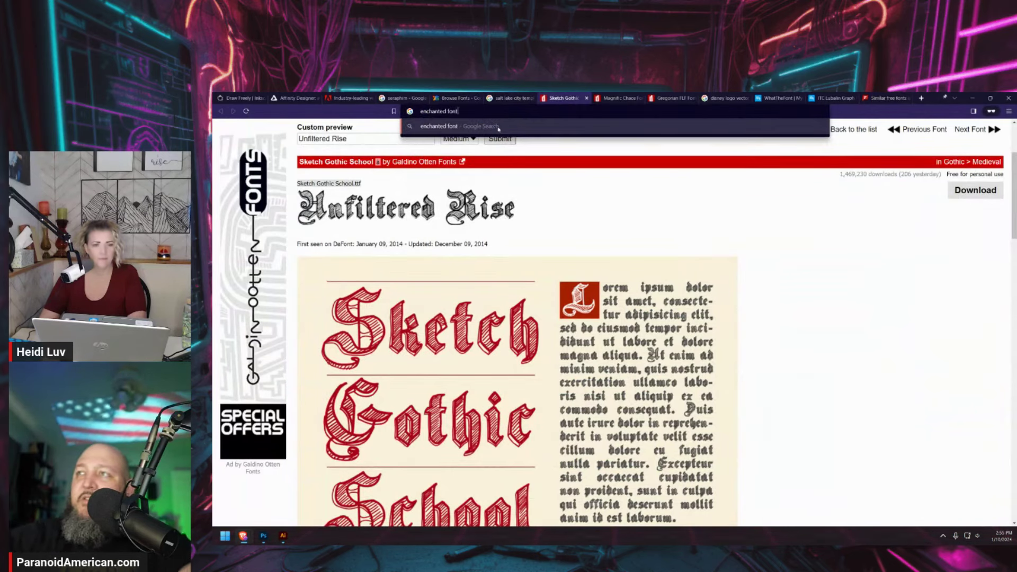
{"action": "type", "text": "ted font"}
{"action": "left_click", "coordinate": [498, 127]}
Preview 'Unfiltered' at Large size on the dafont Enchanted Land page
{"action": "left_click", "coordinate": [342, 222]}
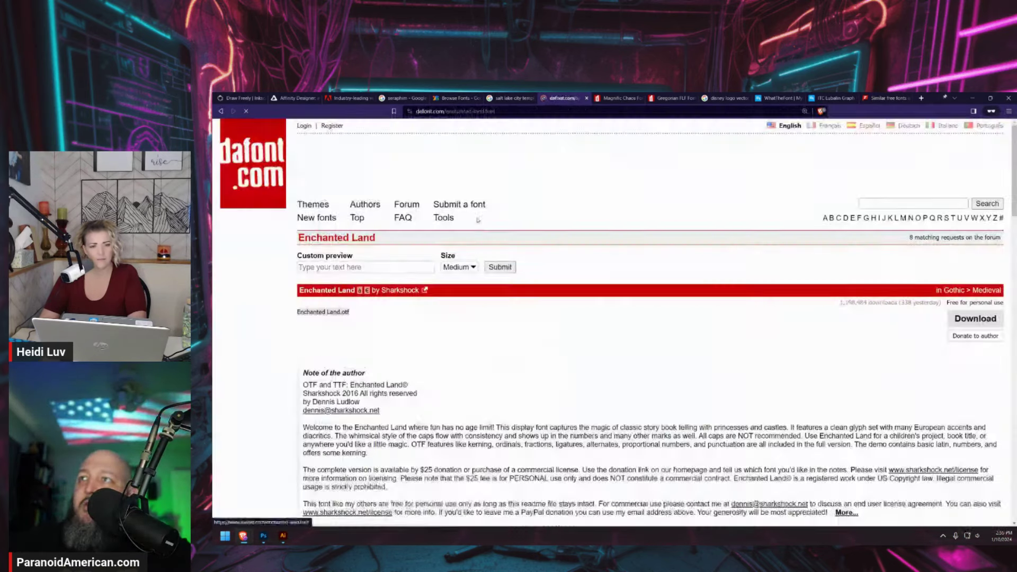
{"action": "left_click", "coordinate": [375, 270]}
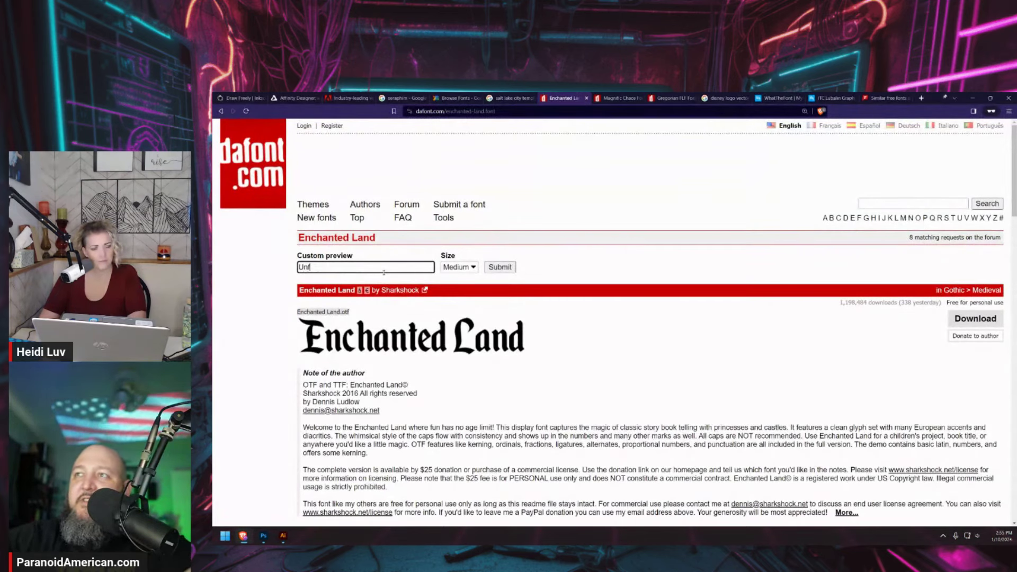
{"action": "left_click", "coordinate": [458, 267]}
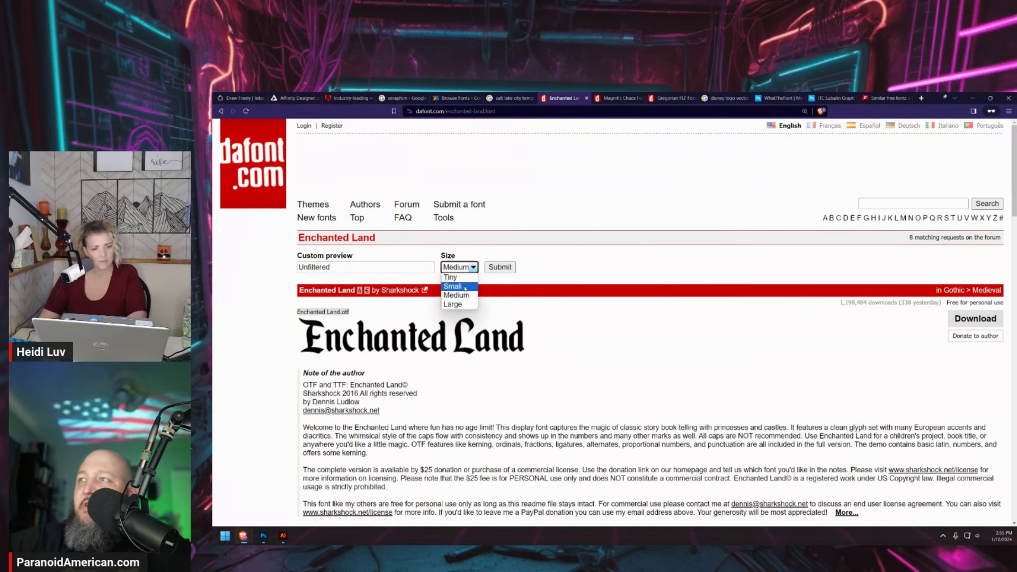
{"action": "left_click", "coordinate": [457, 300]}
{"action": "left_click", "coordinate": [499, 267]}
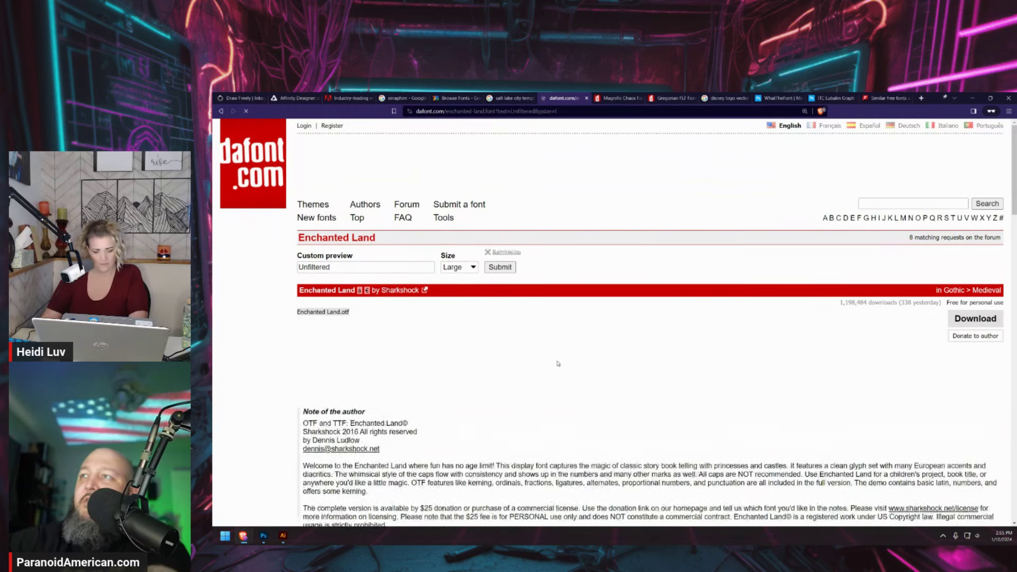
{"action": "scroll", "coordinate": [522, 396], "scroll_direction": "down", "scroll_amount": 1}
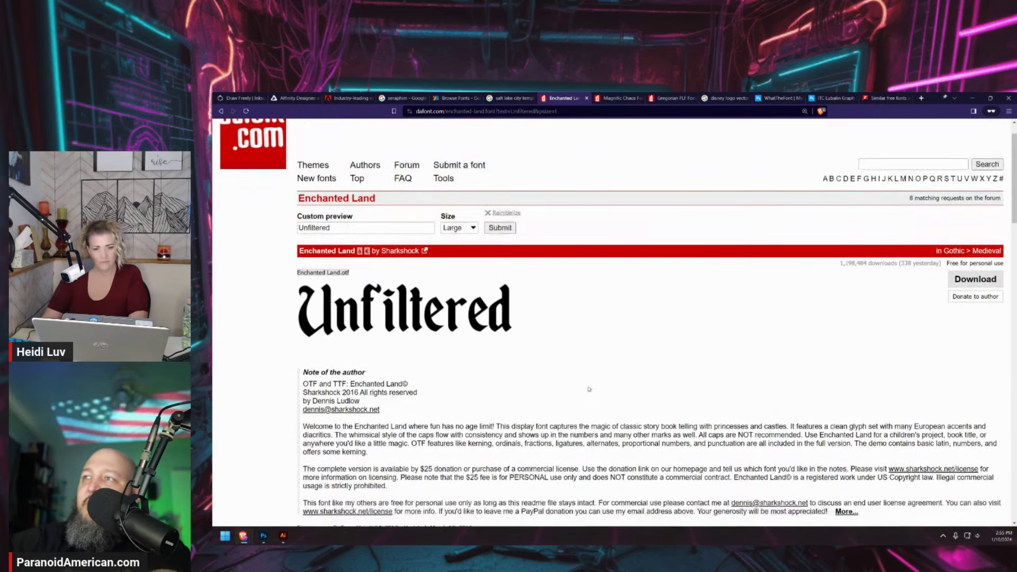
{"action": "right_click", "coordinate": [419, 325]}
{"action": "left_click", "coordinate": [740, 414]}
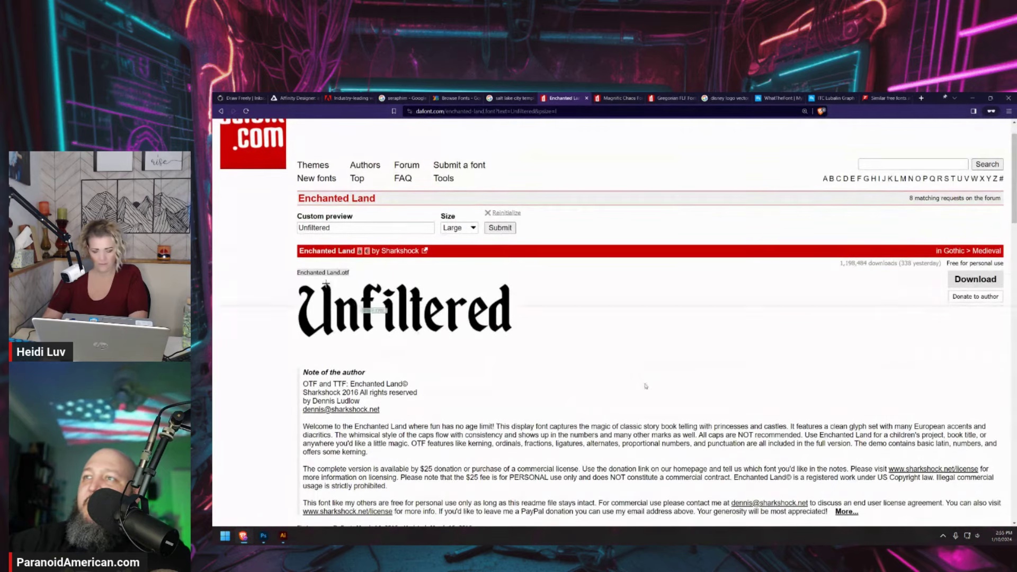
Screenshot the Unfiltered preview, paste it into Photoshop, and place it above Rise Podcast
{"action": "key", "text": "Print"}
{"action": "left_click_drag", "start_coordinate": [290, 273], "coordinate": [539, 319]}
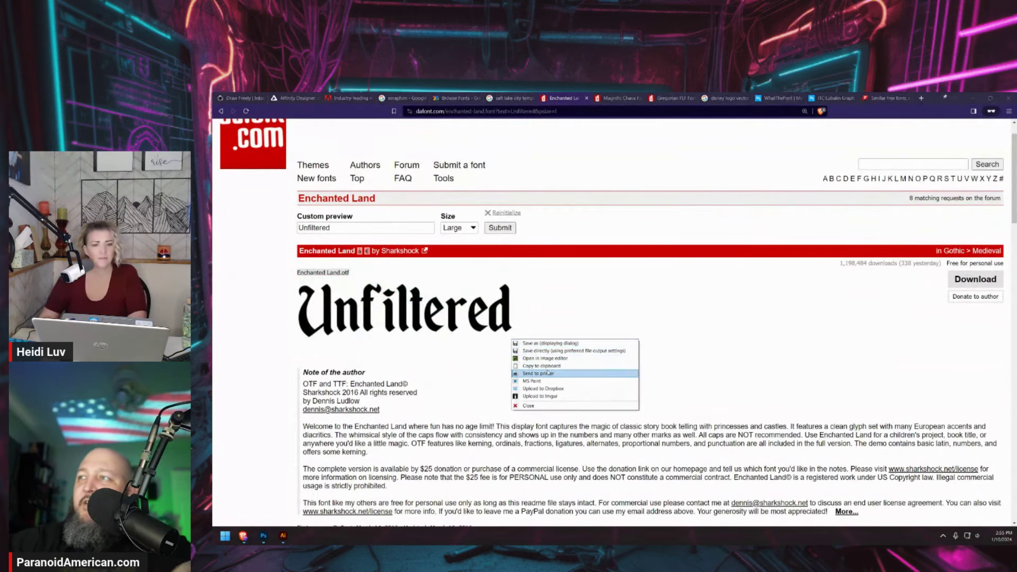
{"action": "mouse_move", "coordinate": [562, 376]}
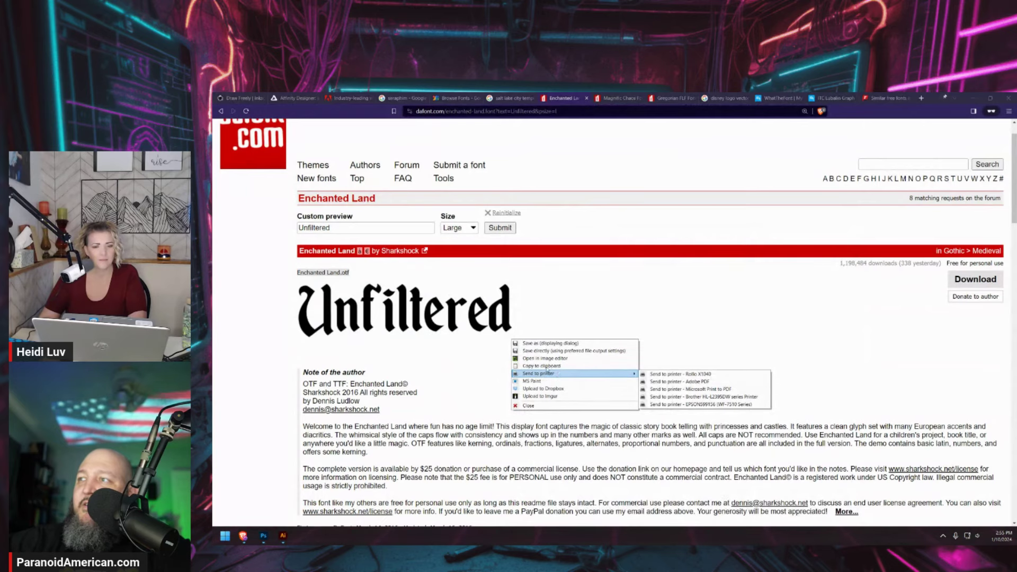
{"action": "left_click", "coordinate": [541, 365]}
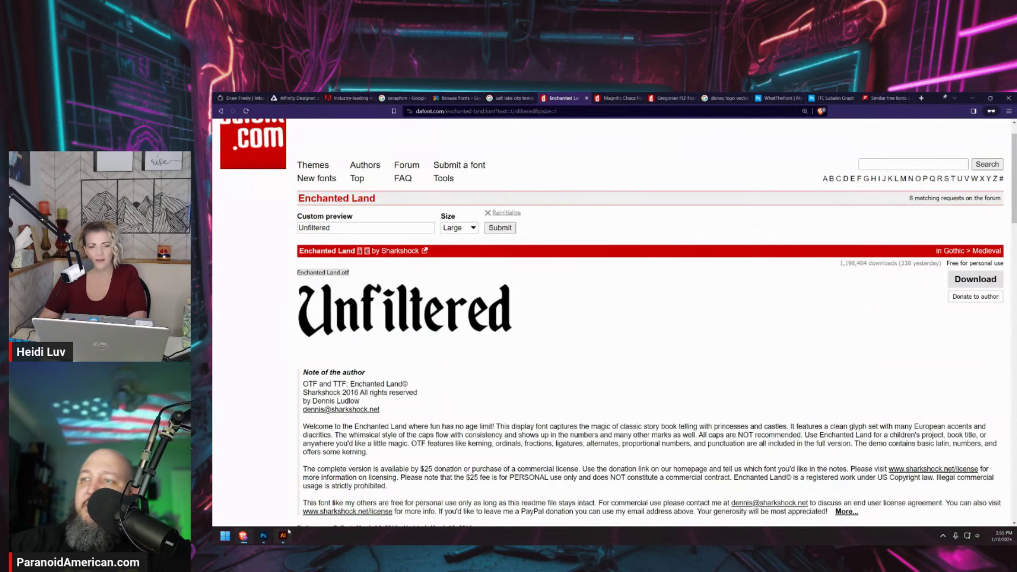
{"action": "left_click", "coordinate": [284, 535]}
{"action": "left_click", "coordinate": [264, 535]}
{"action": "key", "text": "ctrl+v"}
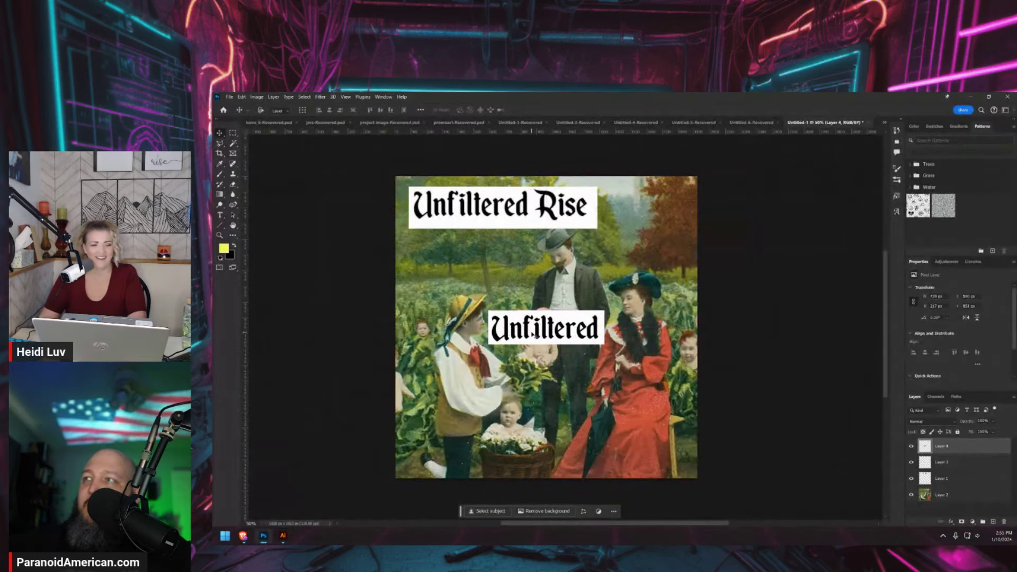
{"action": "left_click_drag", "start_coordinate": [534, 335], "coordinate": [529, 309]}
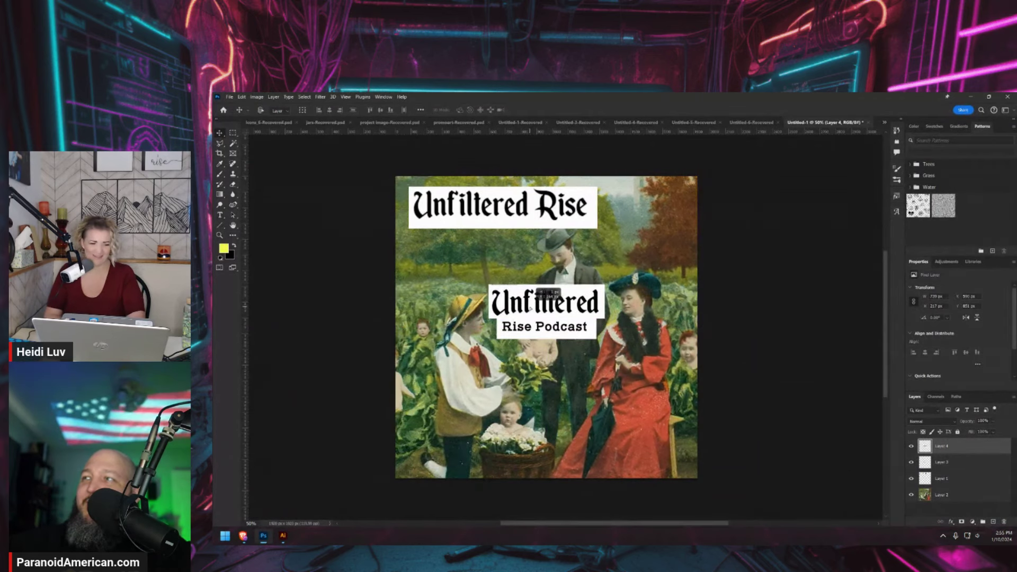
Select and zoom in on the castle logo artwork in Illustrator
{"action": "left_click", "coordinate": [283, 537]}
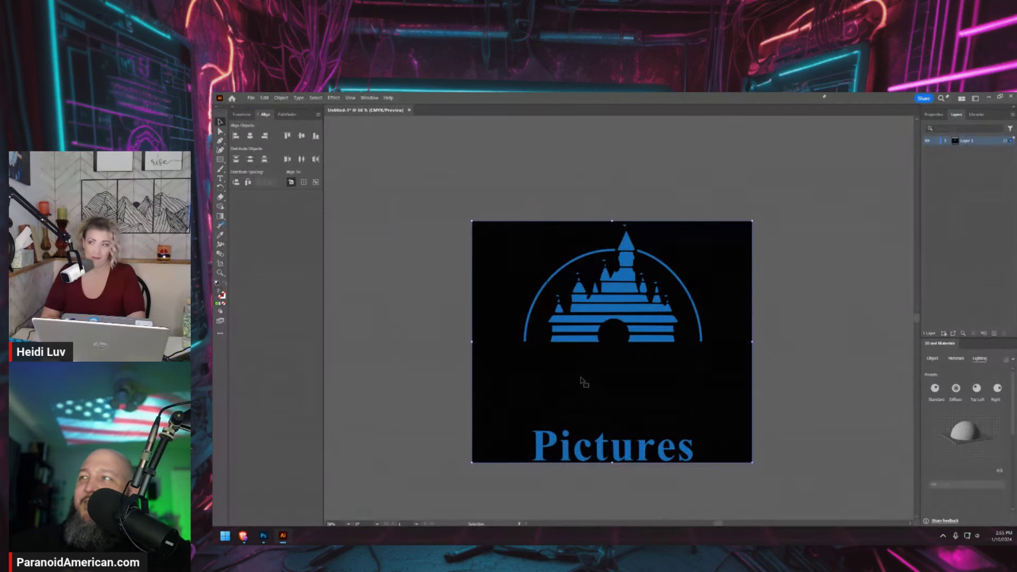
{"action": "left_click", "coordinate": [411, 386]}
{"action": "left_click", "coordinate": [559, 396]}
{"action": "key", "text": "ctrl+plus"}
{"action": "key", "text": "ctrl+plus"}
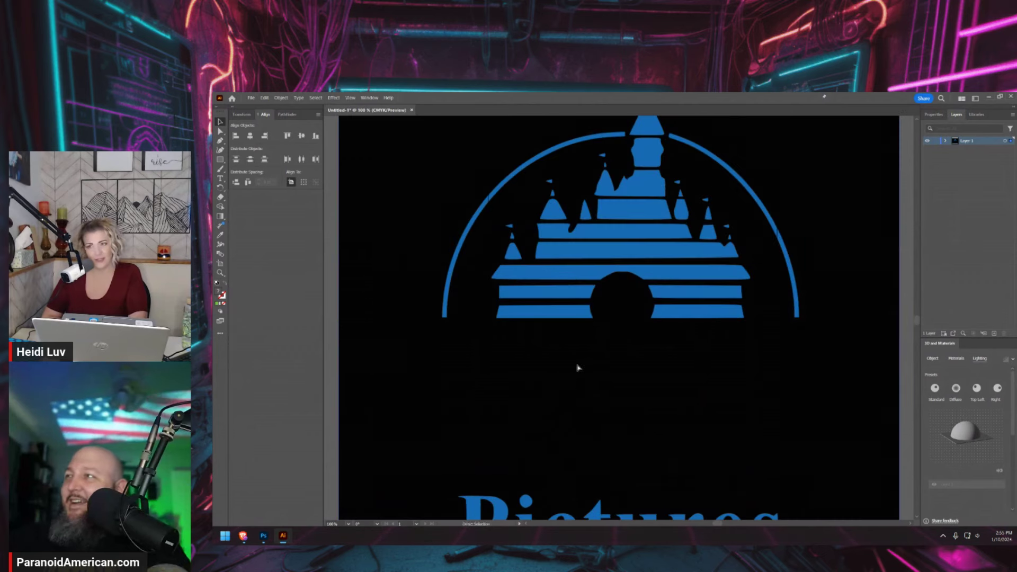
{"action": "left_click", "coordinate": [270, 537]}
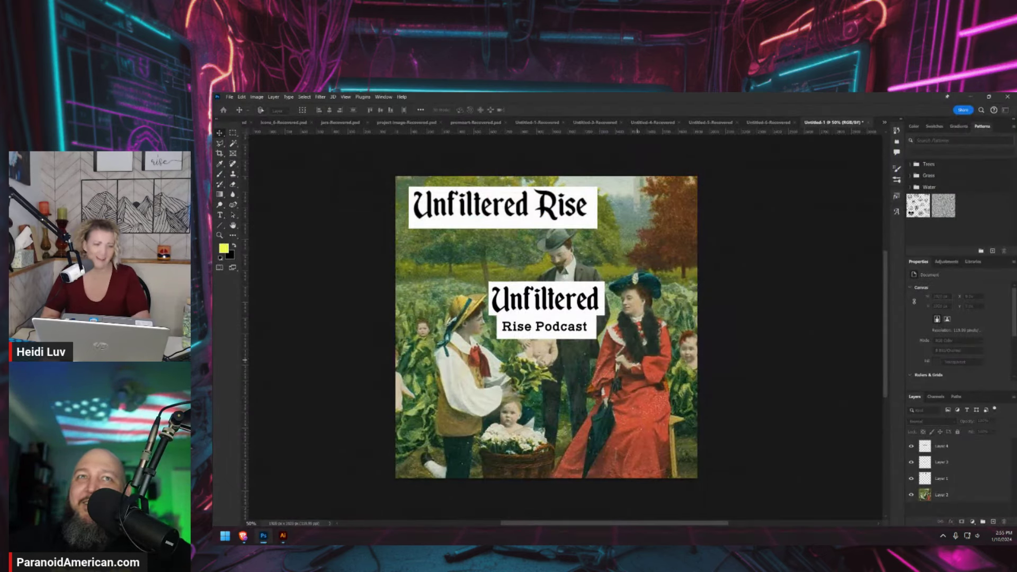
Paste the castle logo as a new layer beneath the titles and shift it down
{"action": "key", "text": "ctrl+v"}
{"action": "key", "text": "Return"}
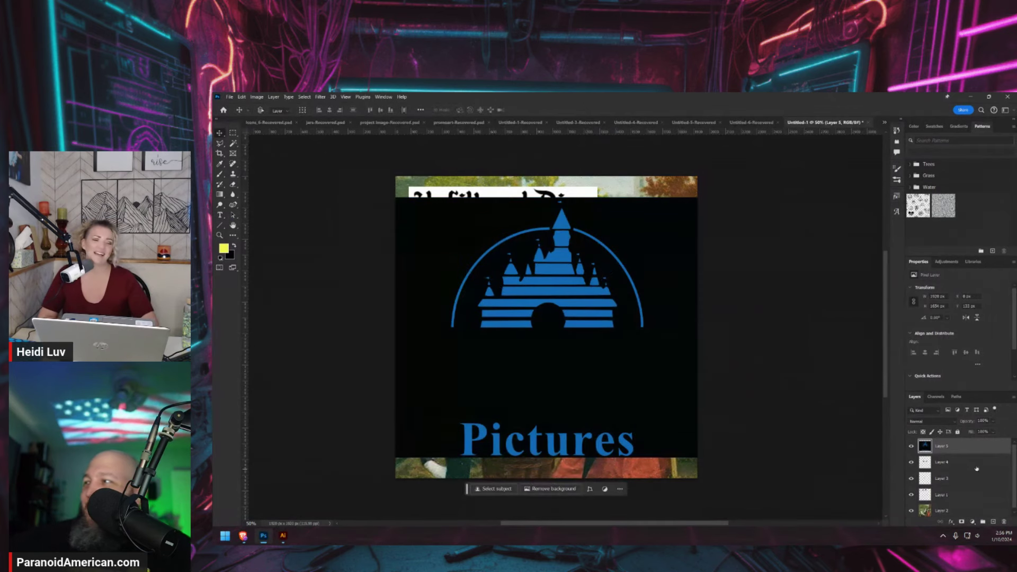
{"action": "left_click_drag", "start_coordinate": [976, 468], "coordinate": [977, 503]}
{"action": "mouse_move", "coordinate": [666, 380]}
{"action": "left_mouse_down"}
{"action": "mouse_move", "coordinate": [657, 468]}
{"action": "mouse_move", "coordinate": [655, 363]}
{"action": "left_mouse_up"}
Move the Unfiltered and Rise Podcast title boxes down together
{"action": "left_click", "coordinate": [943, 482]}
{"action": "left_click", "coordinate": [945, 450], "text": "shift"}
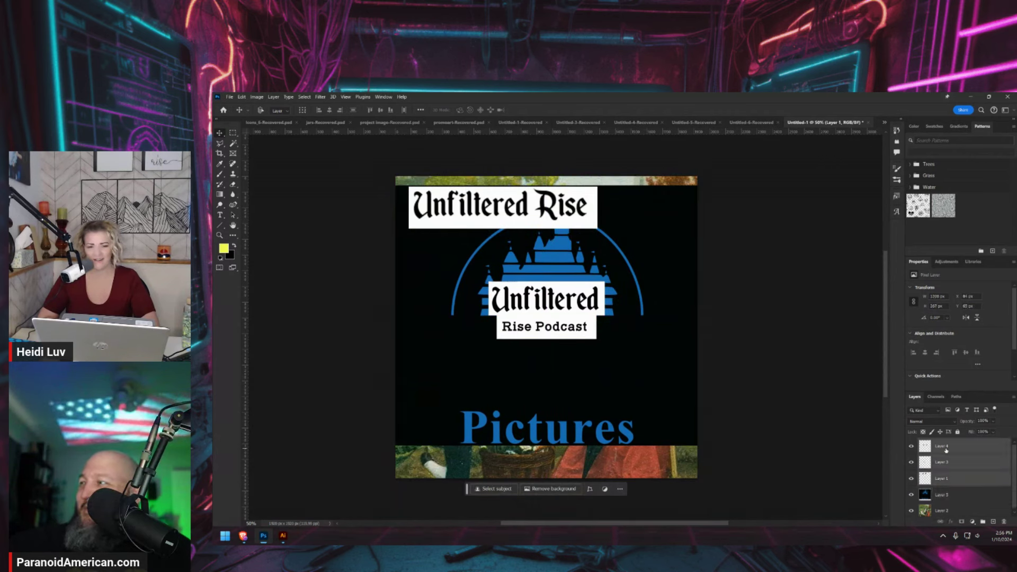
{"action": "left_click_drag", "start_coordinate": [601, 300], "coordinate": [609, 343]}
{"action": "left_click", "coordinate": [923, 452]}
{"action": "left_click", "coordinate": [911, 446]}
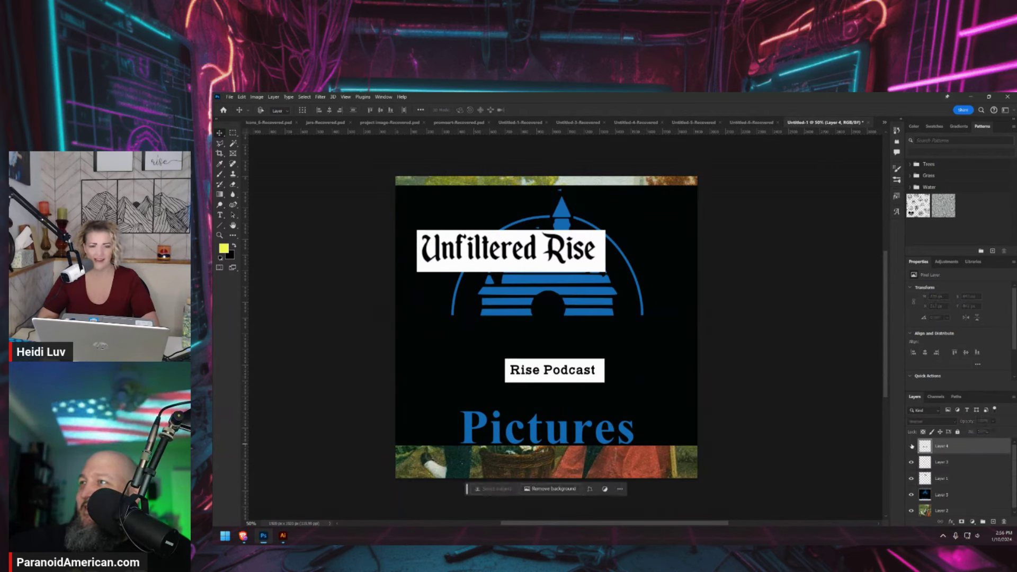
{"action": "left_click", "coordinate": [911, 446]}
{"action": "left_click", "coordinate": [911, 478]}
{"action": "left_click", "coordinate": [941, 463]}
{"action": "left_click", "coordinate": [944, 446]}
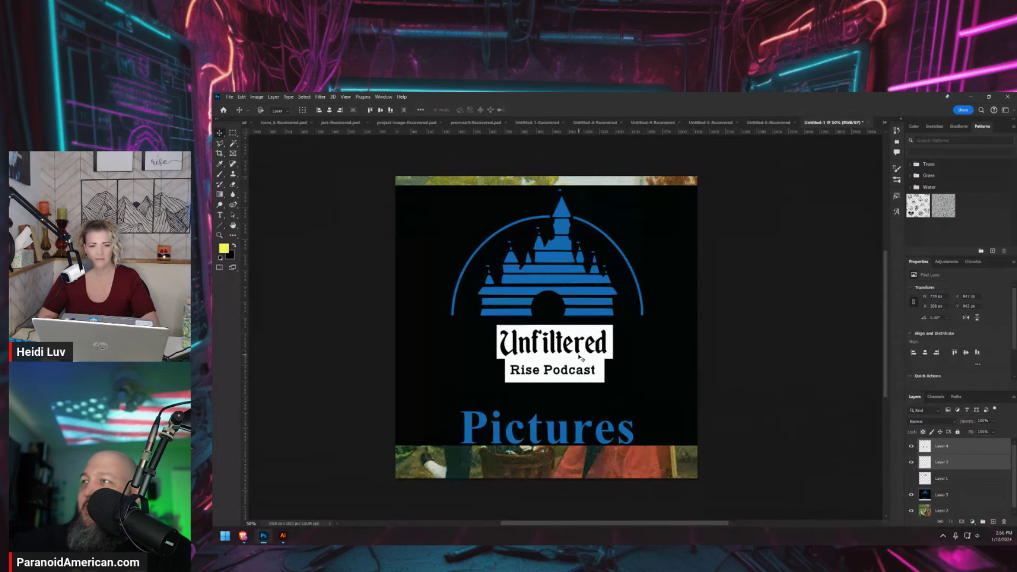
{"action": "left_click_drag", "start_coordinate": [509, 362], "coordinate": [533, 317]}
Enlarge Unfiltered about 45% and Rise Podcast about twice, placing Rise Podcast under Unfiltered
{"action": "key", "text": "ctrl+t"}
{"action": "mouse_move", "coordinate": [610, 320]}
{"action": "left_mouse_down"}
{"action": "mouse_move", "coordinate": [639, 320]}
{"action": "mouse_move", "coordinate": [597, 320]}
{"action": "left_mouse_up"}
{"action": "key", "text": "Return"}
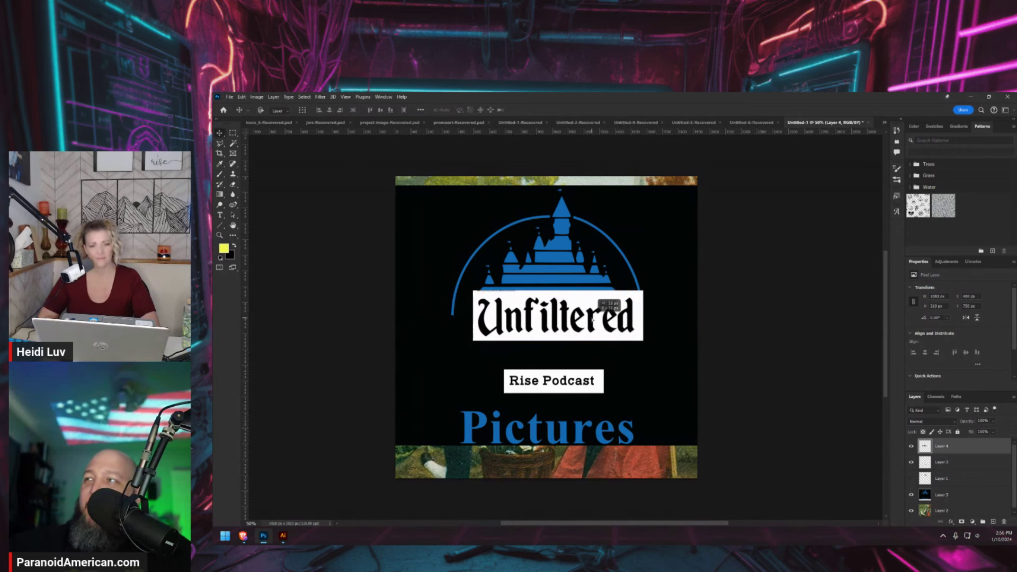
{"action": "left_click", "coordinate": [933, 462]}
{"action": "left_click_drag", "start_coordinate": [543, 388], "coordinate": [490, 401]}
{"action": "key", "text": "ctrl+t"}
{"action": "left_click_drag", "start_coordinate": [554, 395], "coordinate": [658, 394]}
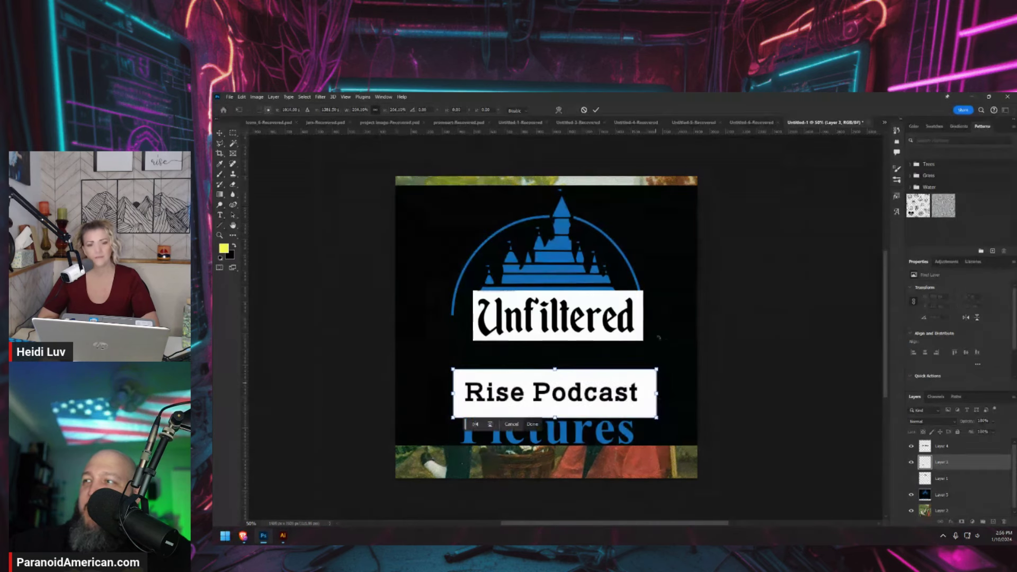
{"action": "key", "text": "Return"}
{"action": "left_click_drag", "start_coordinate": [548, 399], "coordinate": [551, 359]}
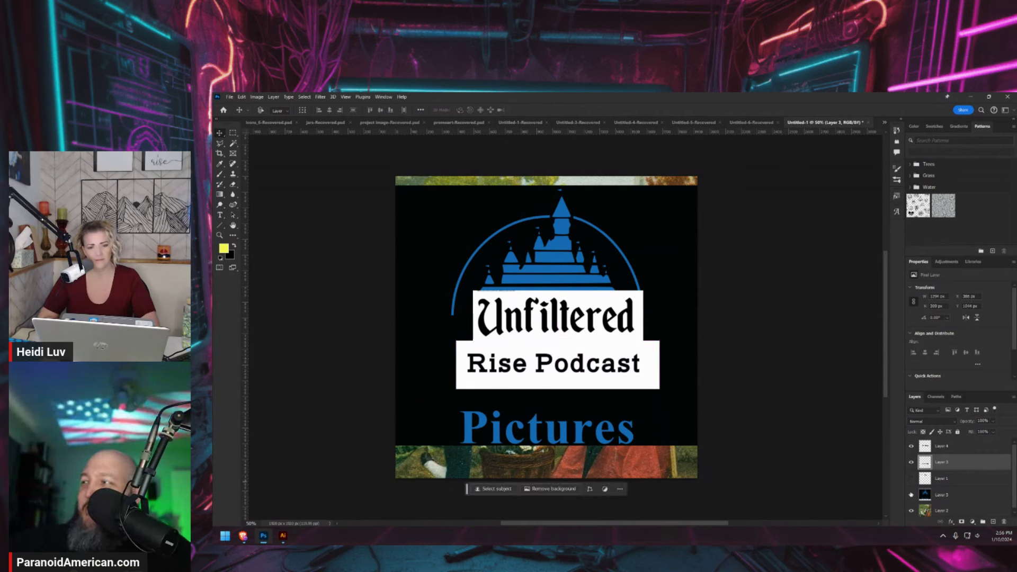
Group and hide the two title boxes, then move the castle logo slightly lower
{"action": "left_click", "coordinate": [948, 447], "text": "shift"}
{"action": "key", "text": "ctrl+g"}
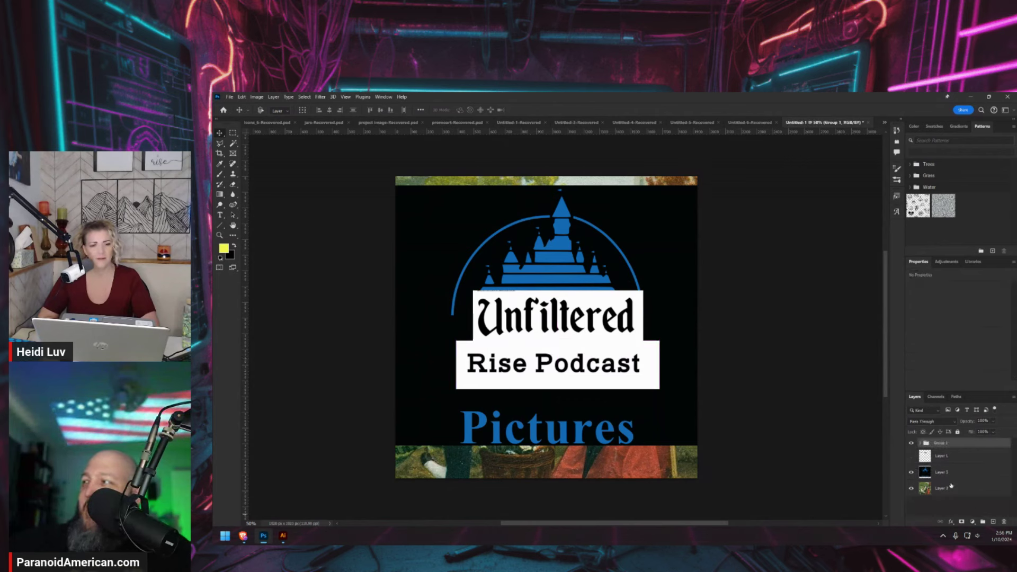
{"action": "left_click", "coordinate": [912, 445]}
{"action": "left_click_drag", "start_coordinate": [570, 295], "coordinate": [563, 310]}
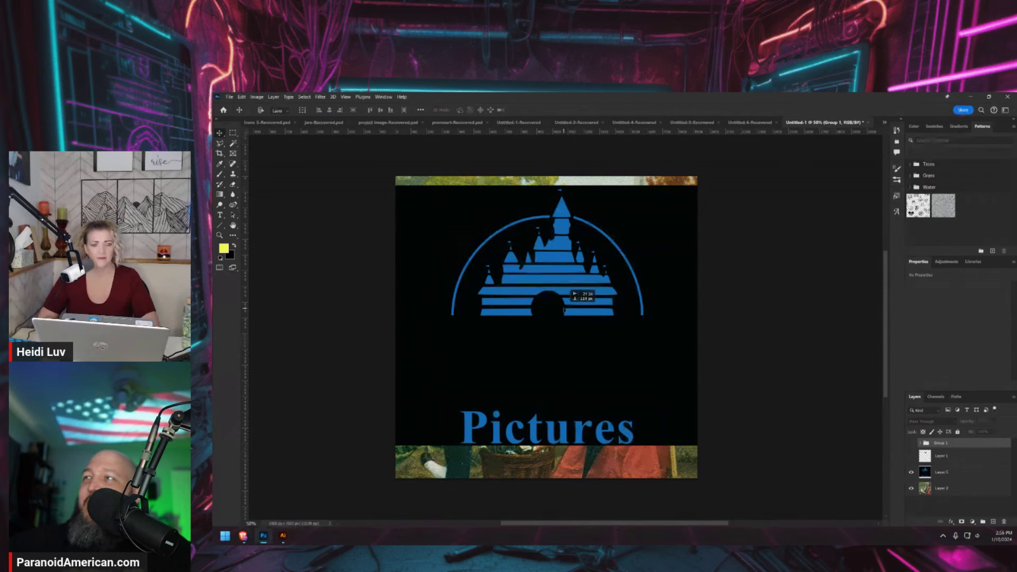
{"action": "left_click", "coordinate": [956, 467]}
{"action": "left_click_drag", "start_coordinate": [578, 359], "coordinate": [579, 367]}
{"action": "mouse_move", "coordinate": [242, 535]}
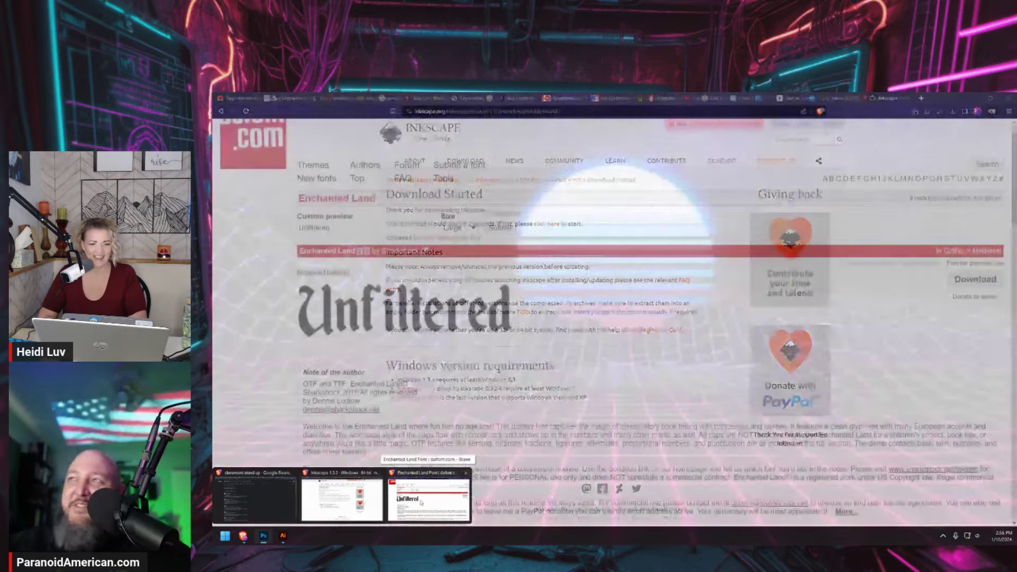
Copy the Glimmer of Hope temple photo from the 'salt lake city temple' image results into Photoshop
{"action": "left_click", "coordinate": [421, 502]}
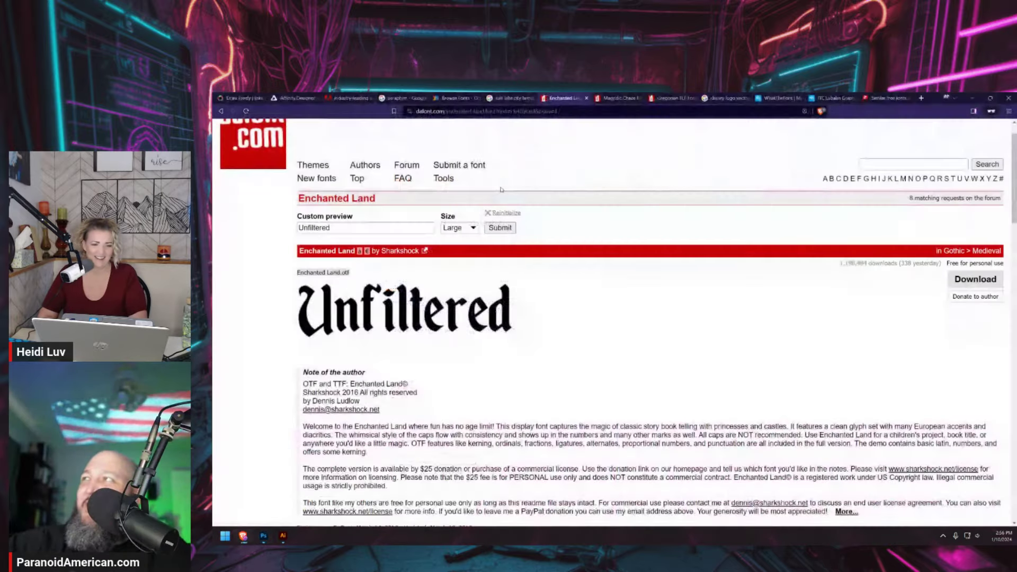
{"action": "left_click", "coordinate": [456, 98]}
{"action": "left_click", "coordinate": [507, 98]}
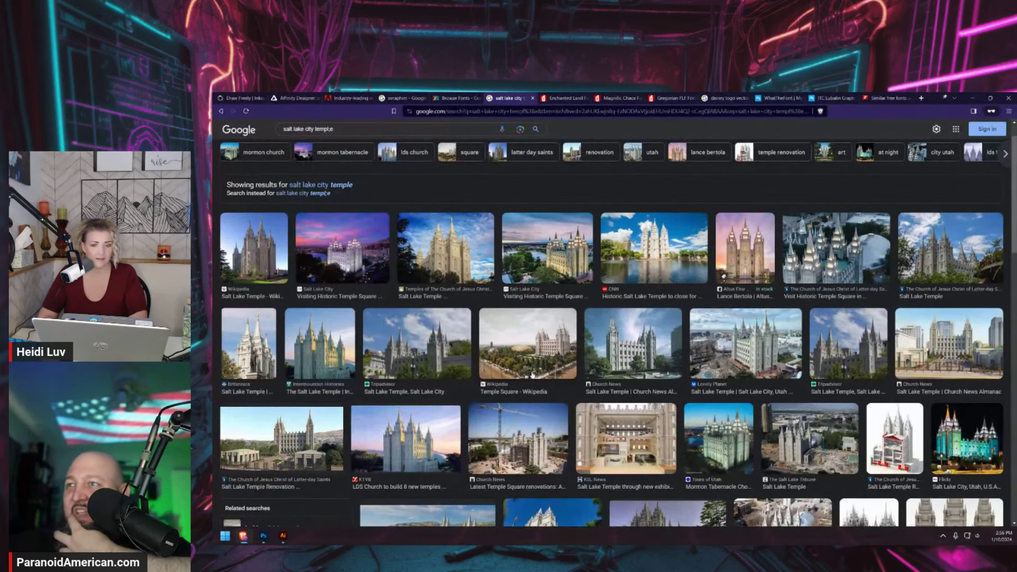
{"action": "left_click", "coordinate": [763, 266]}
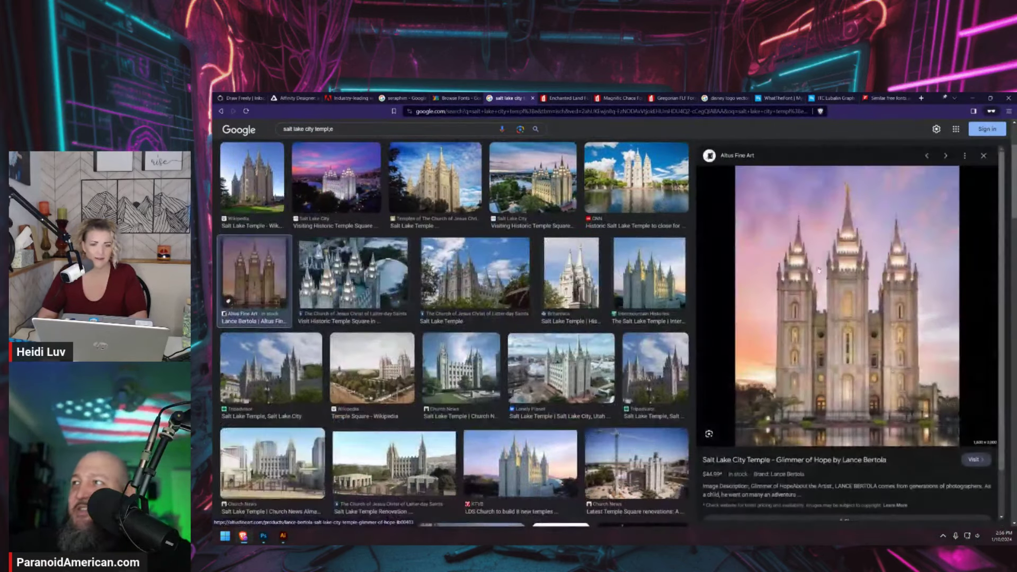
{"action": "right_click", "coordinate": [865, 299]}
{"action": "left_click", "coordinate": [904, 410]}
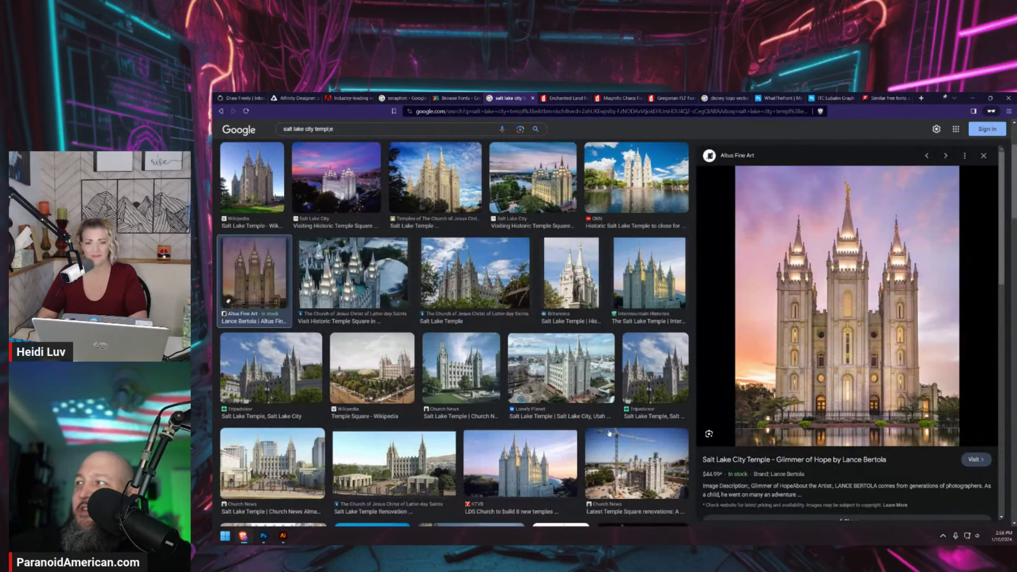
{"action": "left_click", "coordinate": [264, 535]}
{"action": "key", "text": "ctrl+v"}
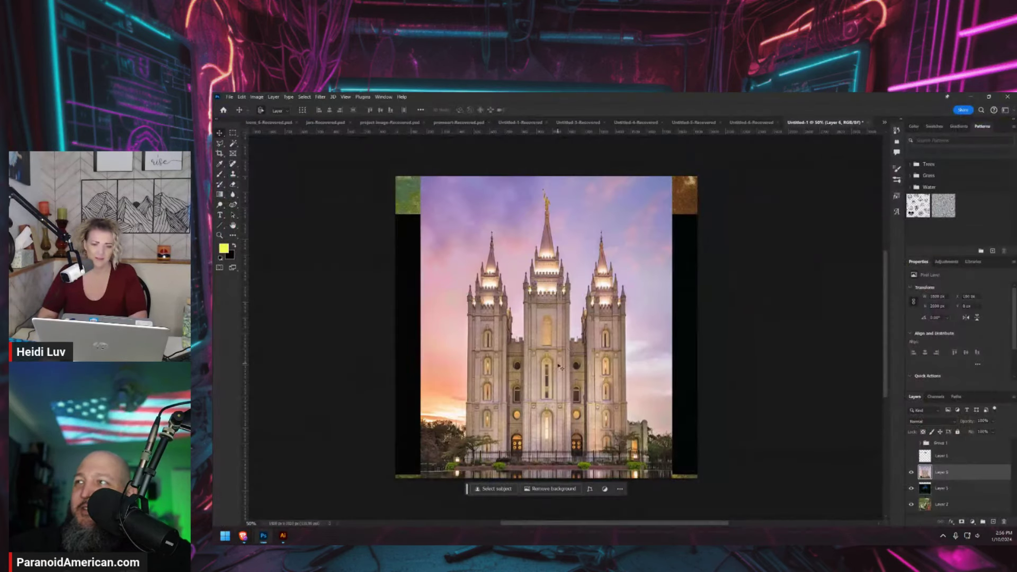
Shrink the temple photo and centre it horizontally over the castle logo
{"action": "key", "text": "ctrl+t"}
{"action": "left_click_drag", "start_coordinate": [673, 492], "coordinate": [560, 334]}
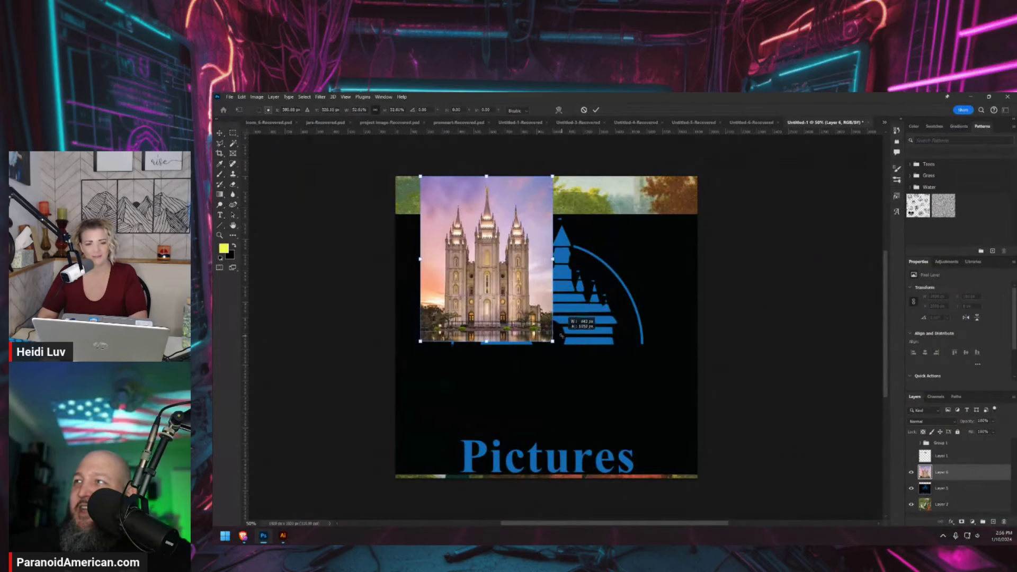
{"action": "left_click_drag", "start_coordinate": [514, 304], "coordinate": [583, 340]}
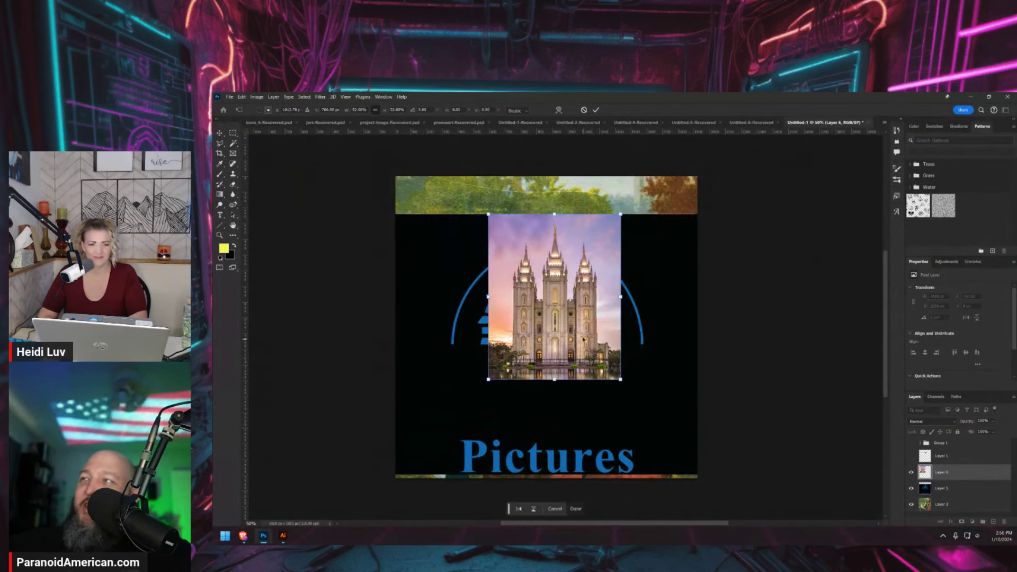
{"action": "left_click_drag", "start_coordinate": [621, 379], "coordinate": [627, 388]}
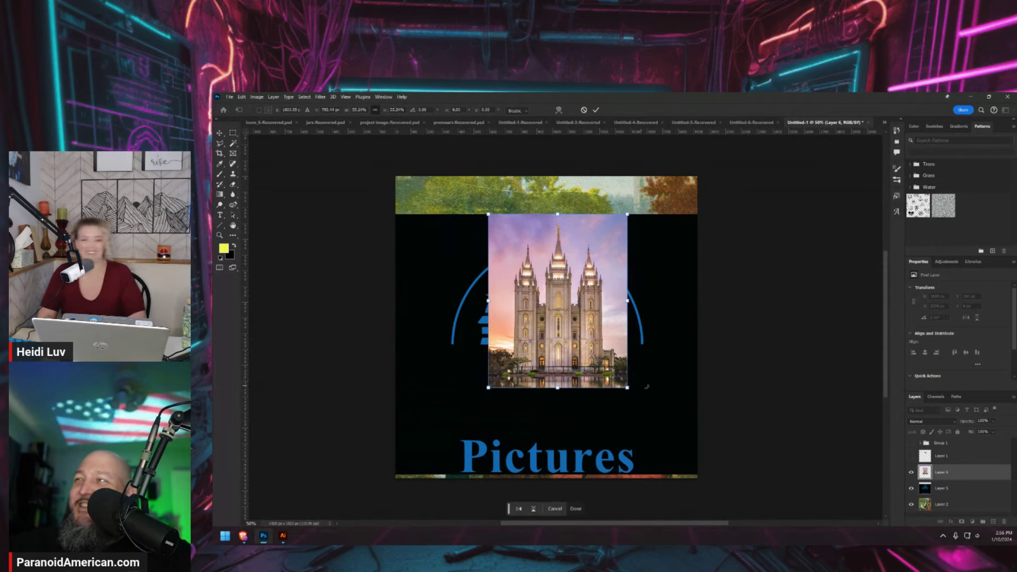
{"action": "key", "text": "Return"}
{"action": "left_click_drag", "start_coordinate": [583, 333], "coordinate": [571, 333]}
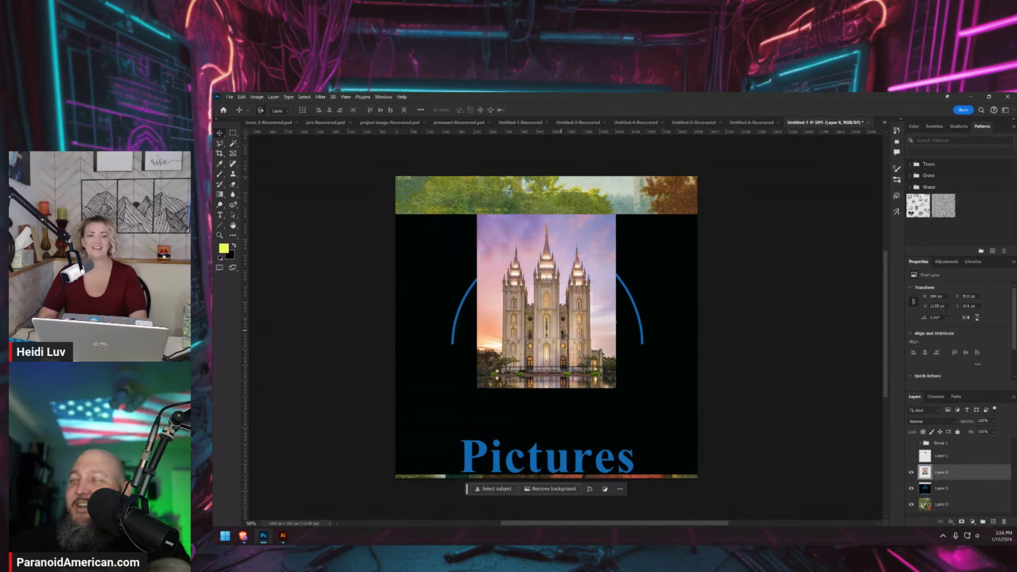
Select the temple building with Select > Subject
{"action": "key", "text": "ctrl+plus"}
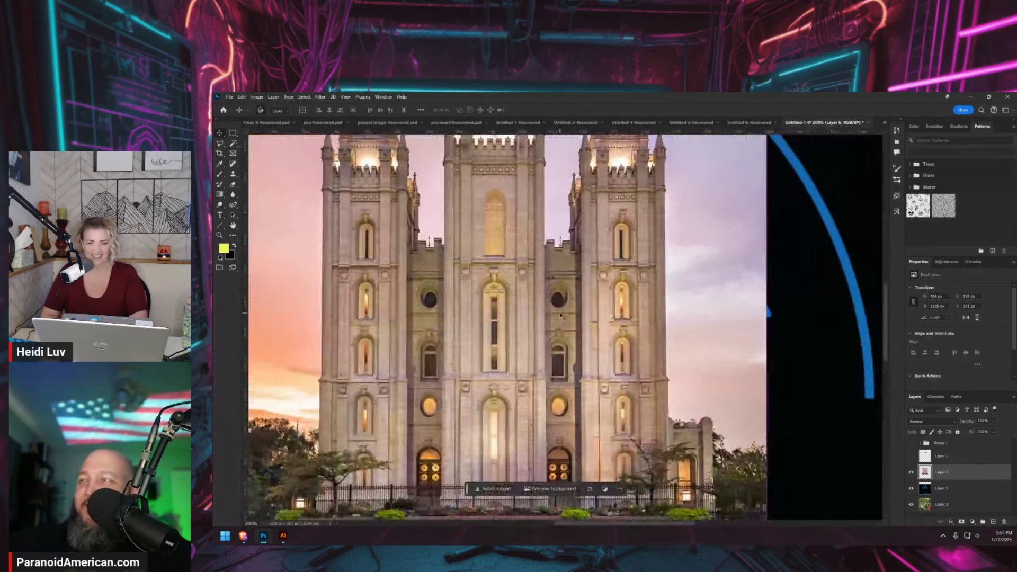
{"action": "scroll", "coordinate": [563, 314], "scroll_direction": "down", "scroll_amount": 1}
{"action": "scroll", "coordinate": [563, 317], "scroll_direction": "down", "scroll_amount": 2}
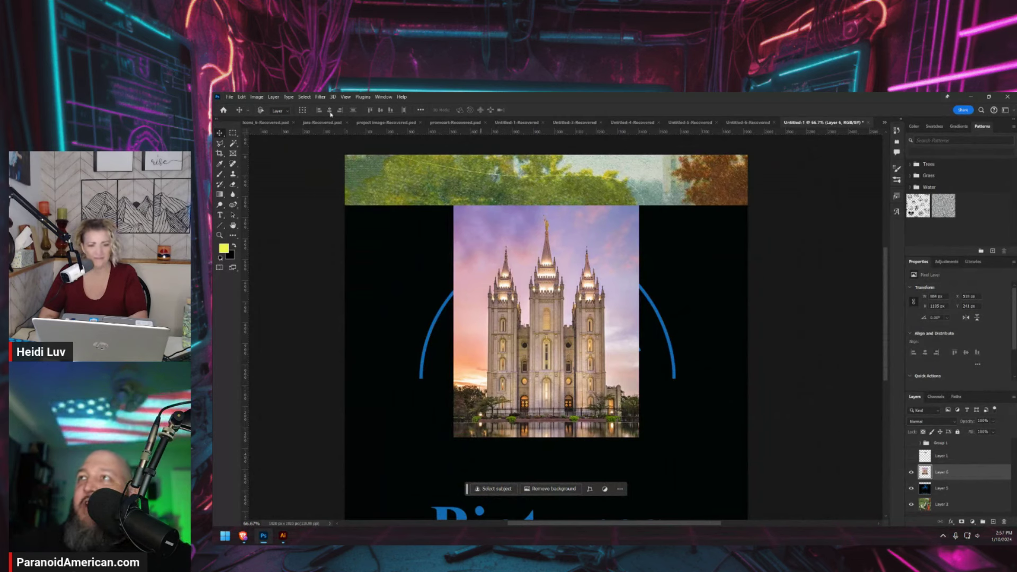
{"action": "left_click", "coordinate": [310, 97]}
{"action": "left_click", "coordinate": [321, 187]}
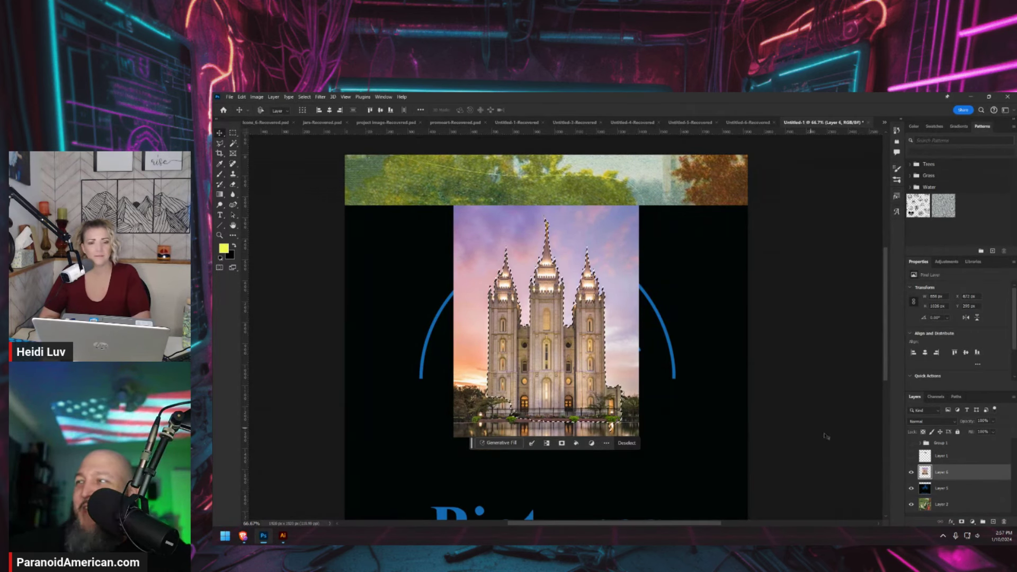
Mask away the temple photo's sky and move the cut-out temple over the castle
{"action": "left_click", "coordinate": [961, 521]}
{"action": "left_click_drag", "start_coordinate": [541, 375], "coordinate": [580, 371]}
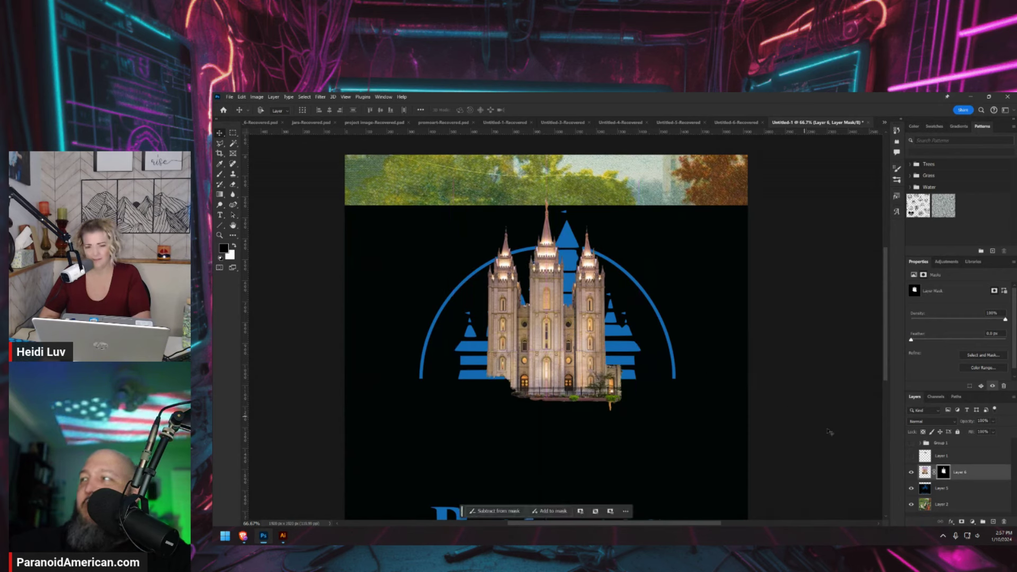
{"action": "left_click", "coordinate": [967, 474]}
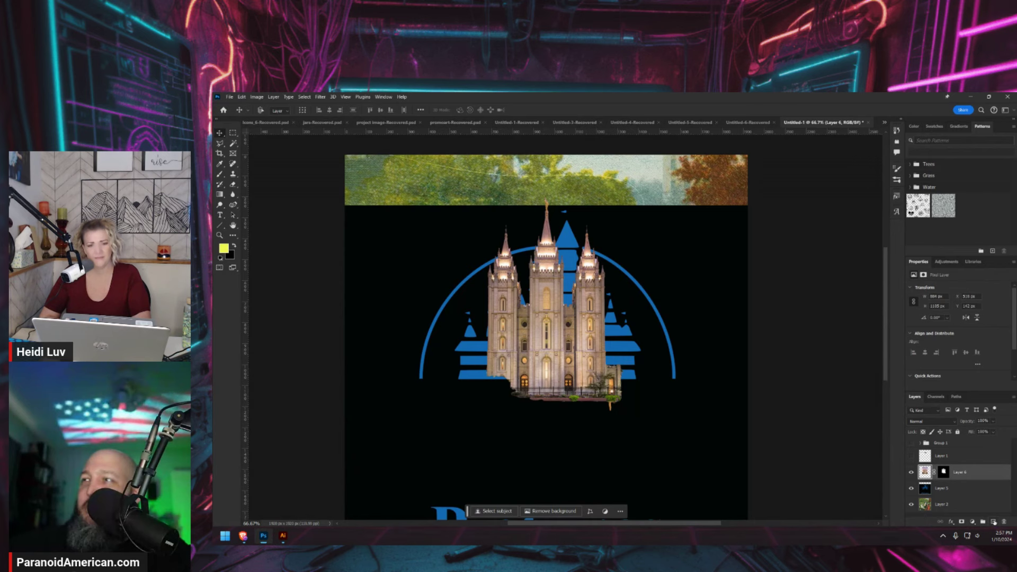
On a new layer, fill the temple's outline with the castle stripes' blue
{"action": "left_click", "coordinate": [994, 521]}
{"action": "left_click", "coordinate": [944, 488], "text": "ctrl"}
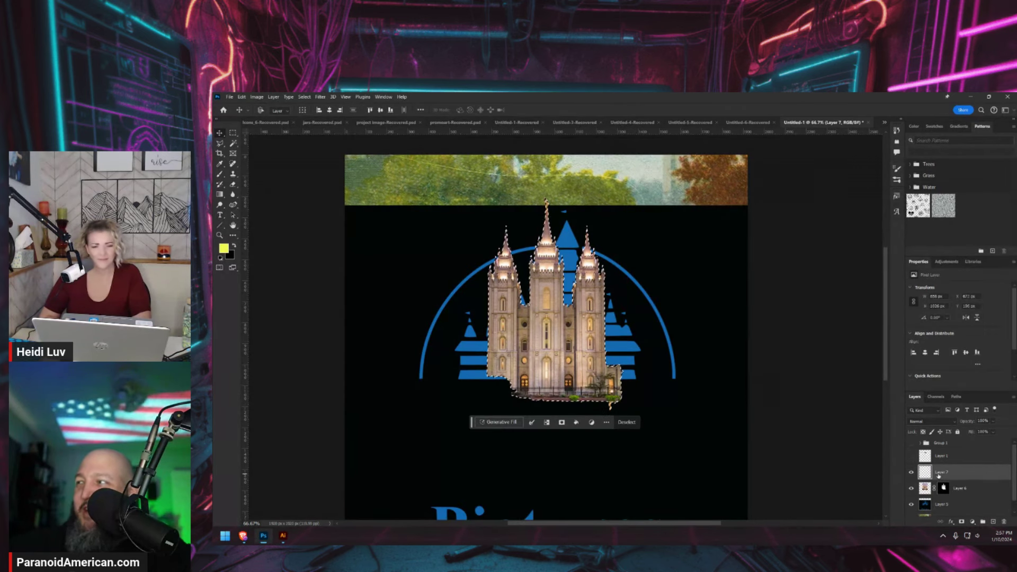
{"action": "key", "text": "i"}
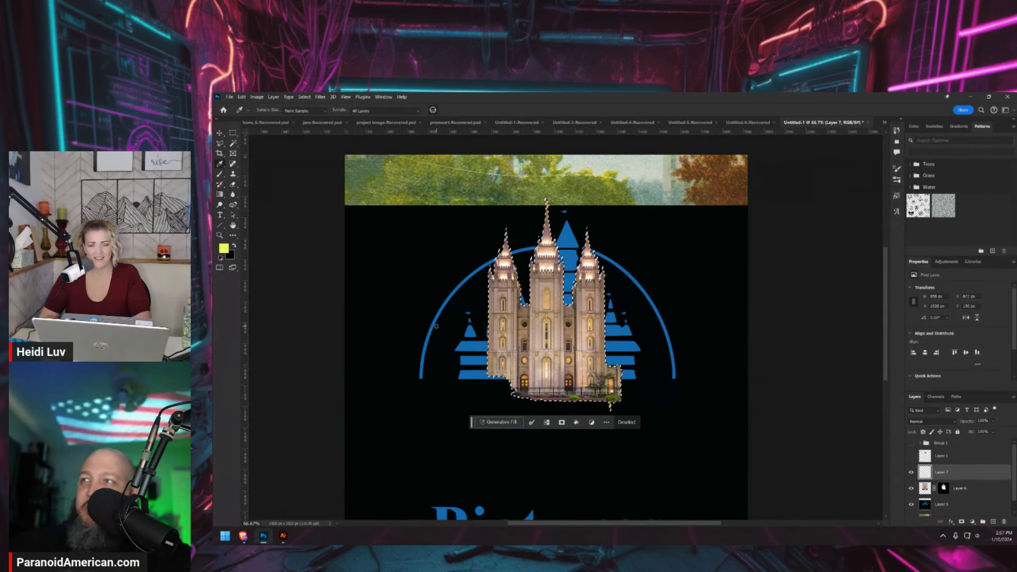
{"action": "left_click", "coordinate": [468, 348]}
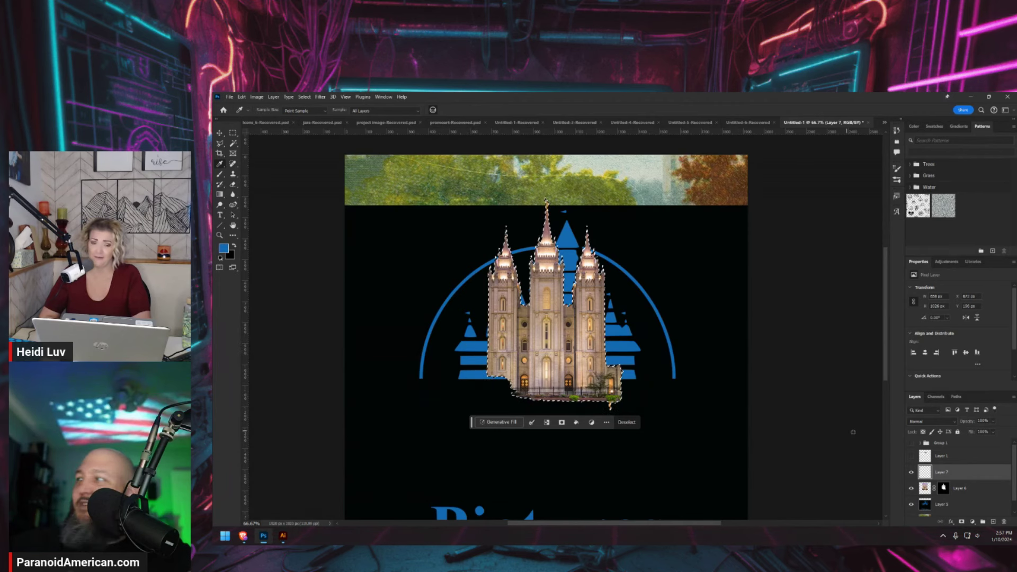
{"action": "key", "text": "x"}
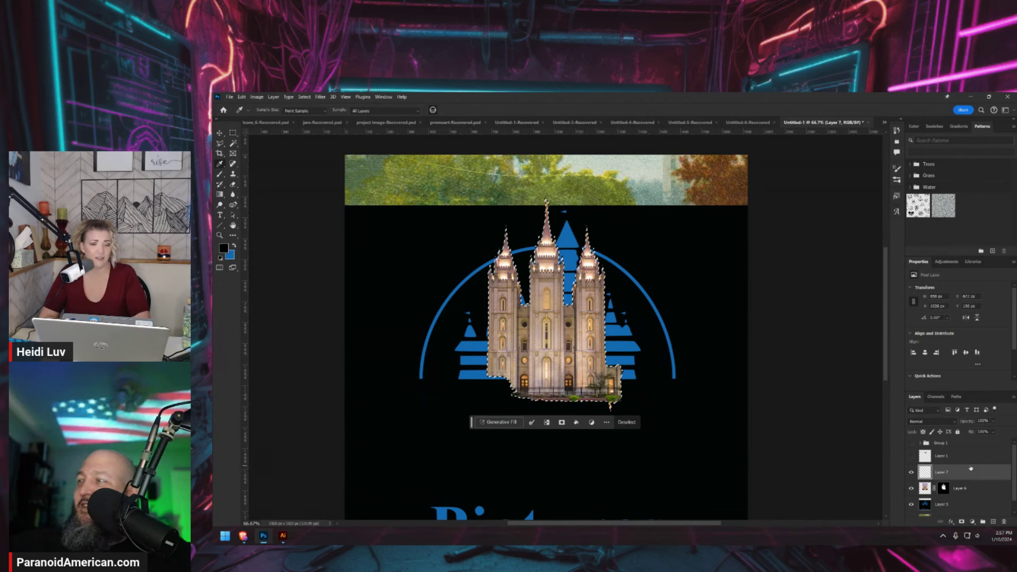
{"action": "key", "text": "ctrl+BackSpace"}
{"action": "key", "text": "ctrl+d"}
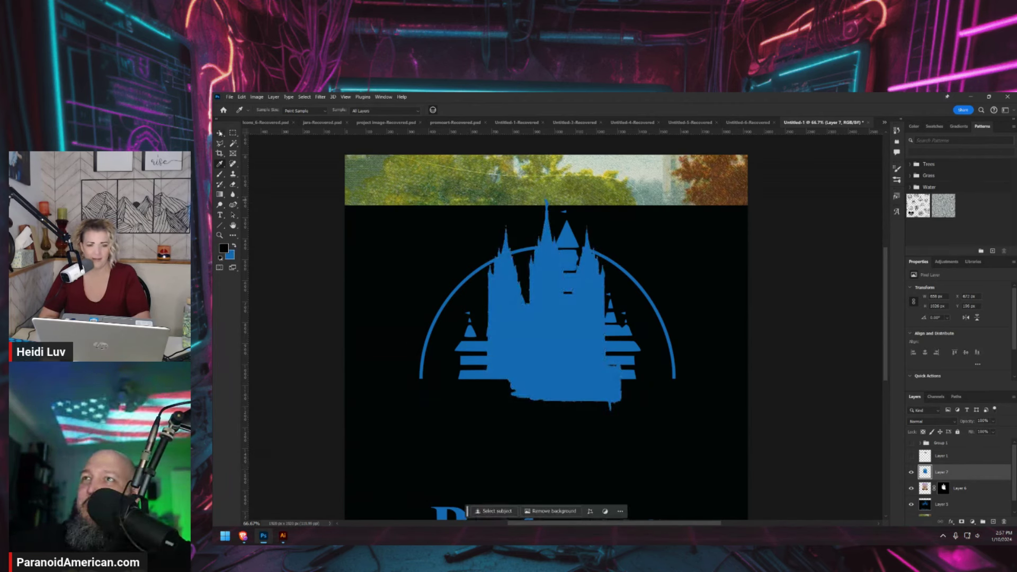
Nudge the blue silhouette into place within the arch and zoom in on it
{"action": "key", "text": "v"}
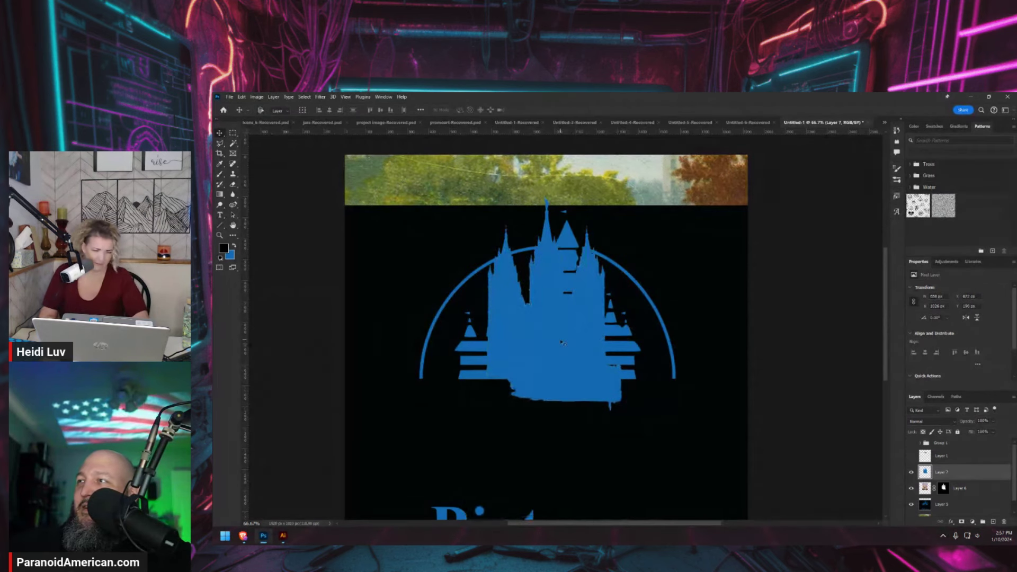
{"action": "left_click_drag", "start_coordinate": [561, 343], "coordinate": [566, 438]}
{"action": "key", "text": "ctrl+z"}
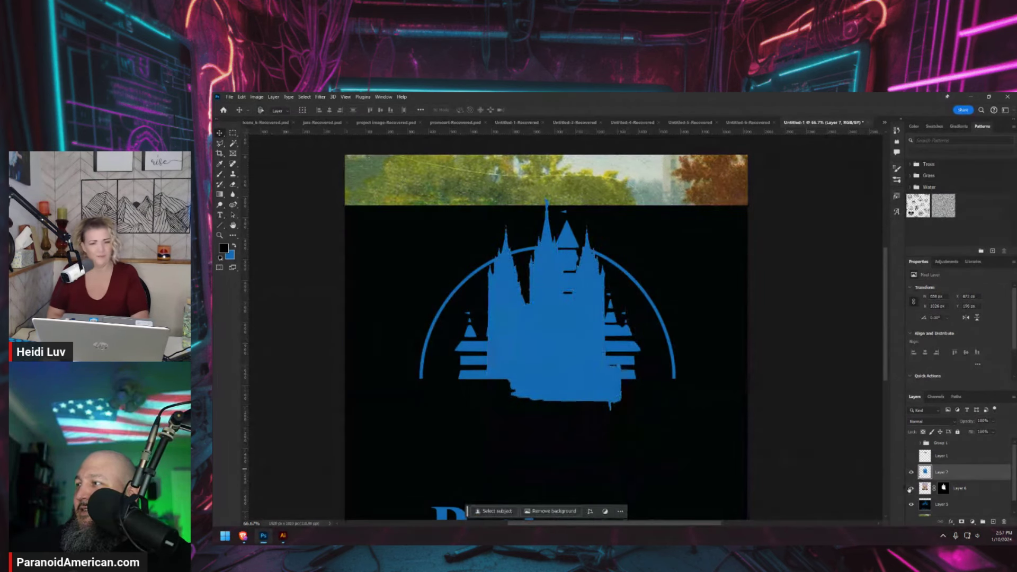
{"action": "left_click_drag", "start_coordinate": [548, 385], "coordinate": [571, 363]}
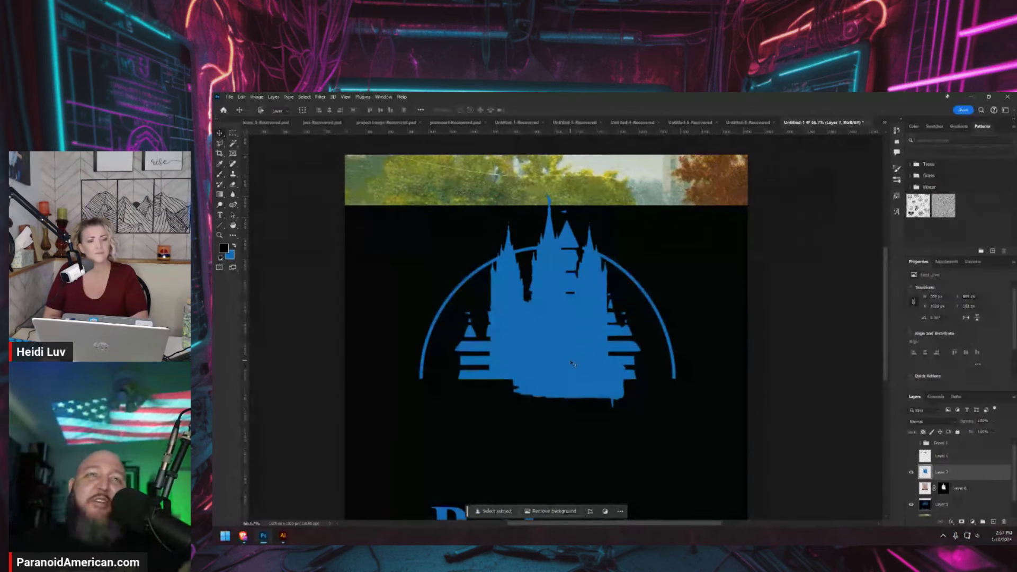
{"action": "mouse_move", "coordinate": [566, 358]}
{"action": "left_mouse_down"}
{"action": "mouse_move", "coordinate": [594, 358]}
{"action": "mouse_move", "coordinate": [581, 358]}
{"action": "mouse_move", "coordinate": [664, 427]}
{"action": "mouse_move", "coordinate": [557, 362]}
{"action": "mouse_move", "coordinate": [562, 352]}
{"action": "mouse_move", "coordinate": [574, 363]}
{"action": "mouse_move", "coordinate": [535, 306]}
{"action": "mouse_move", "coordinate": [569, 363]}
{"action": "mouse_move", "coordinate": [559, 377]}
{"action": "left_mouse_up"}
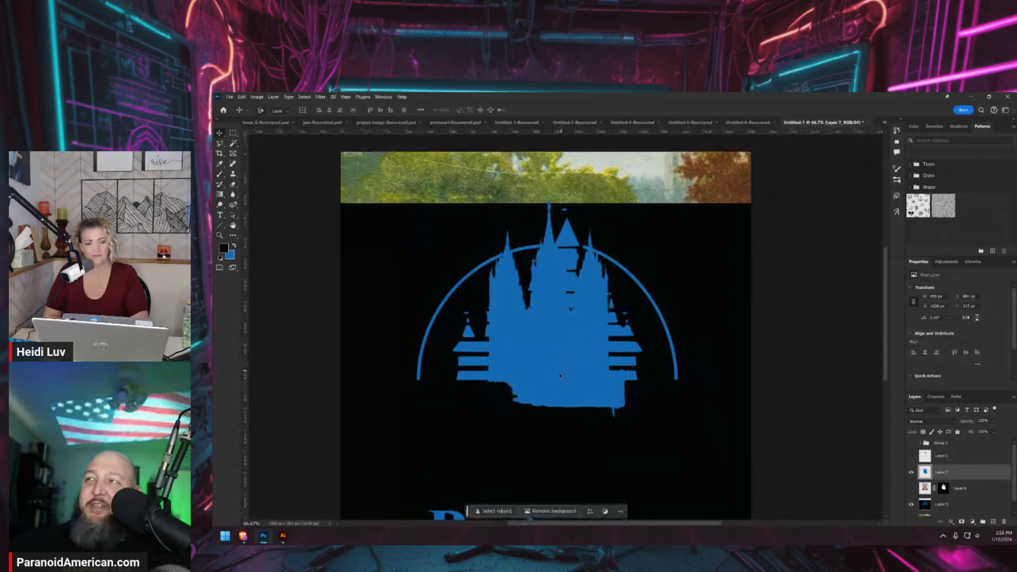
{"action": "key", "text": "ctrl+1"}
Hide the blue silhouette layer and test a rectangular selection across a stripe gap
{"action": "scroll", "coordinate": [496, 386], "scroll_direction": "up", "scroll_amount": 1}
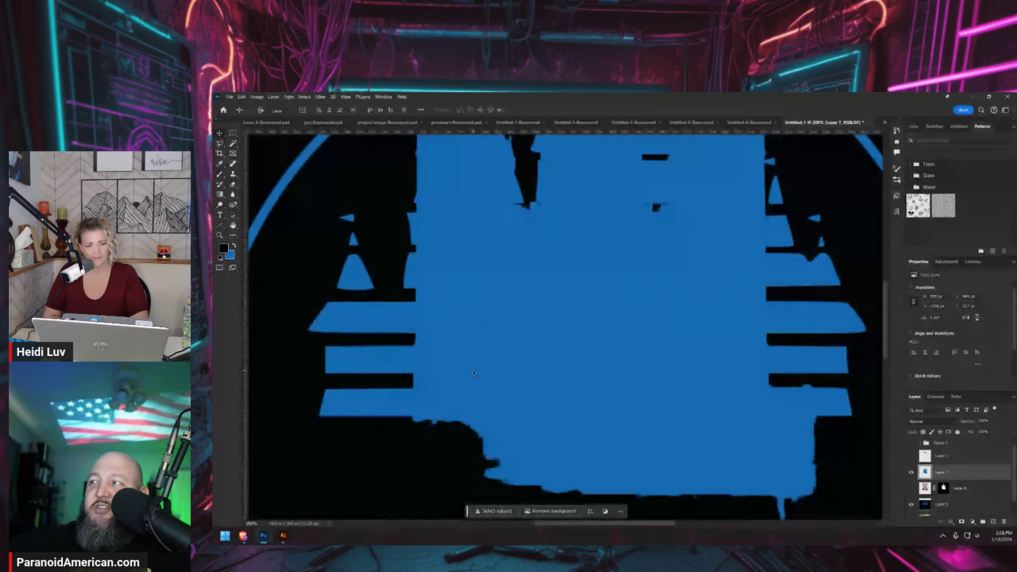
{"action": "left_click", "coordinate": [911, 473]}
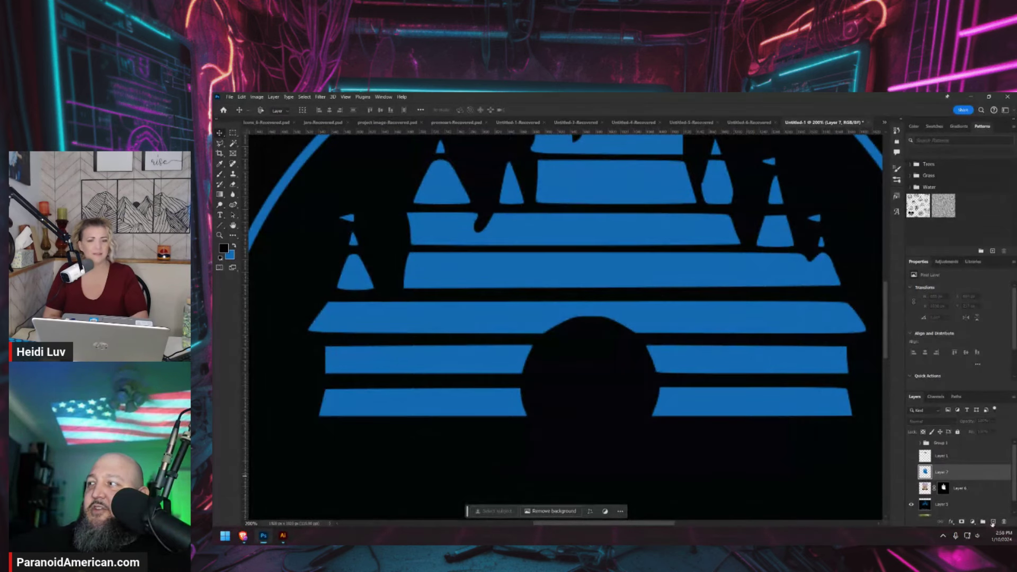
{"action": "left_click", "coordinate": [233, 132]}
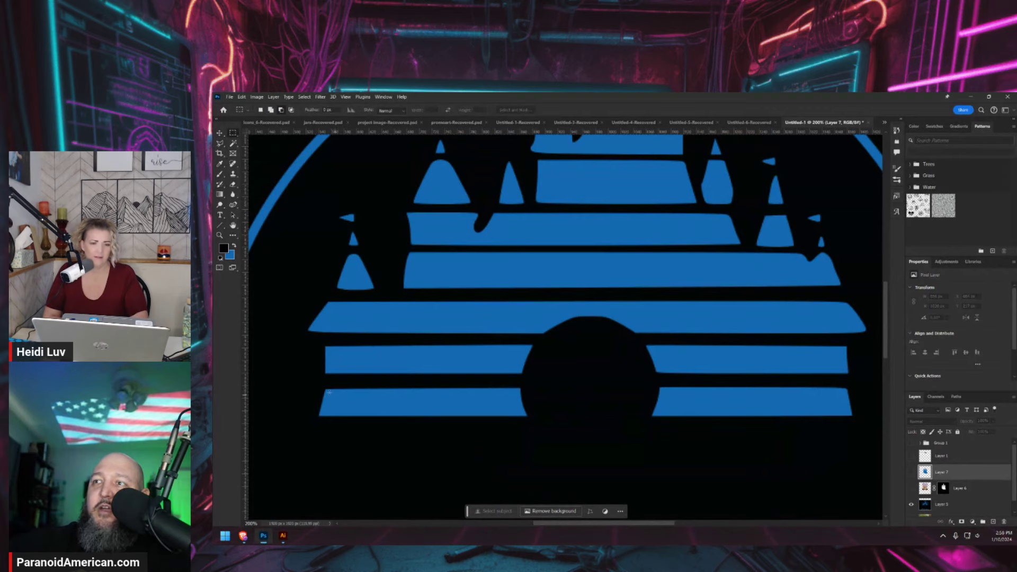
{"action": "left_click_drag", "start_coordinate": [324, 389], "coordinate": [549, 369]}
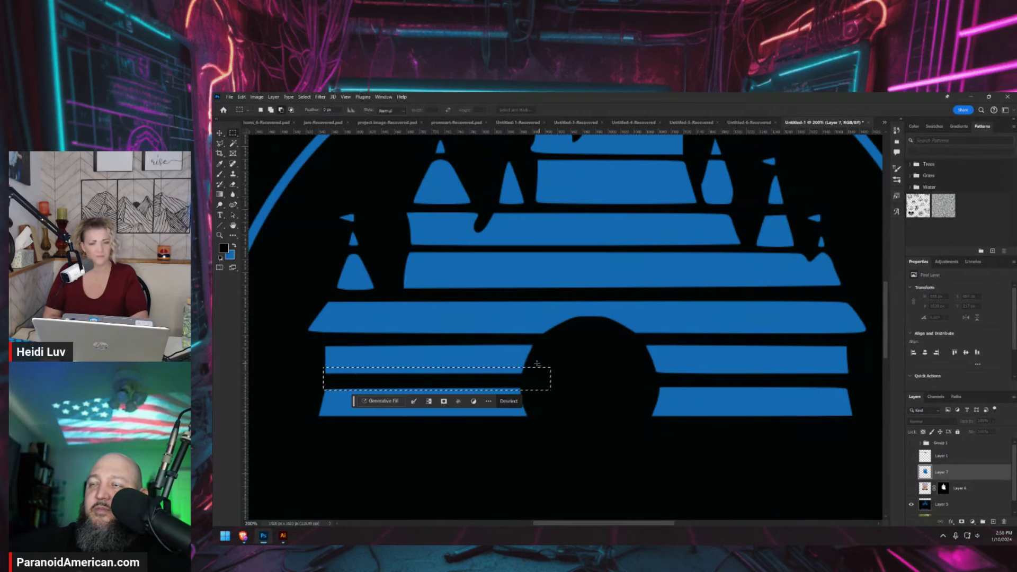
{"action": "key", "text": "ctrl+d"}
{"action": "key", "text": "ctrl+s"}
{"action": "key", "text": "Escape"}
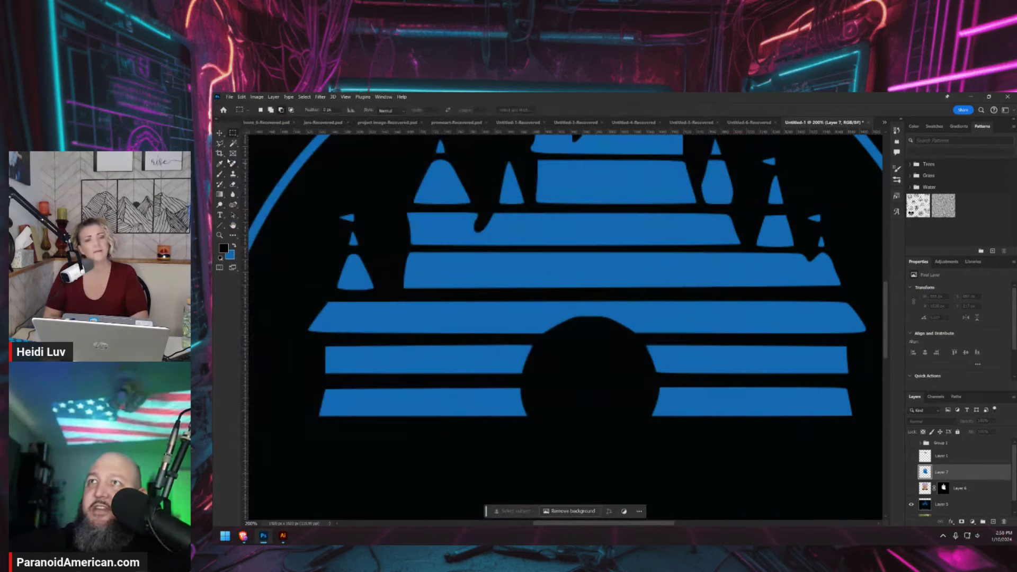
Try single-row selections across the stripe gaps and set the feather to 0 px
{"action": "right_click", "coordinate": [233, 132]}
{"action": "left_click", "coordinate": [268, 149]}
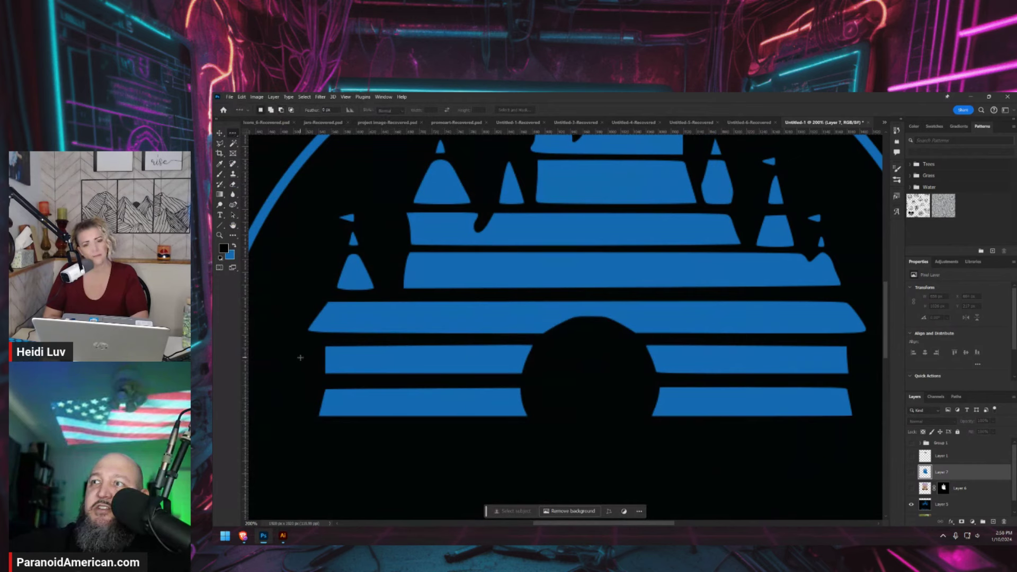
{"action": "left_click", "coordinate": [301, 397]}
{"action": "left_click_drag", "start_coordinate": [301, 397], "coordinate": [301, 383]}
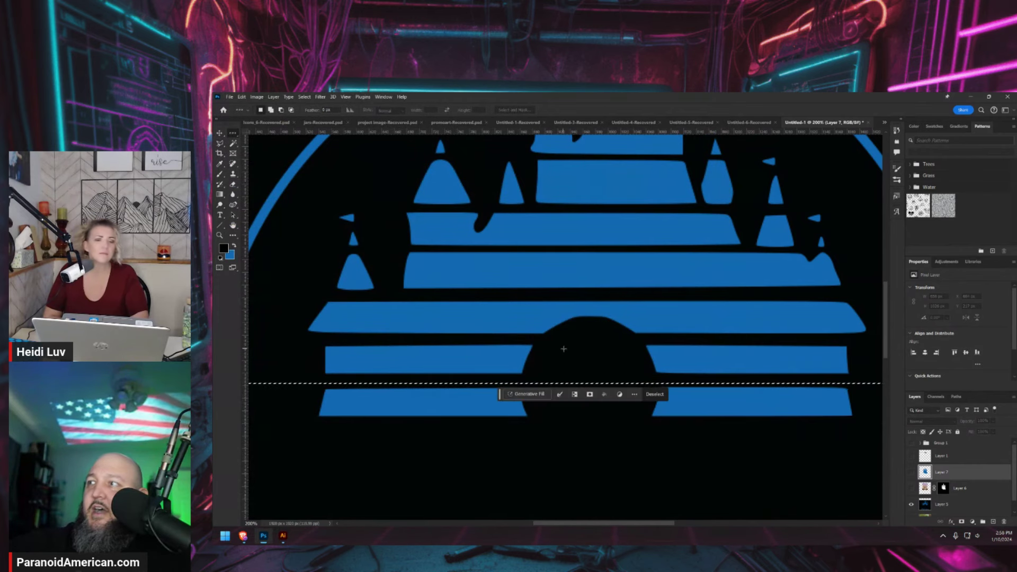
{"action": "left_click", "coordinate": [328, 109]}
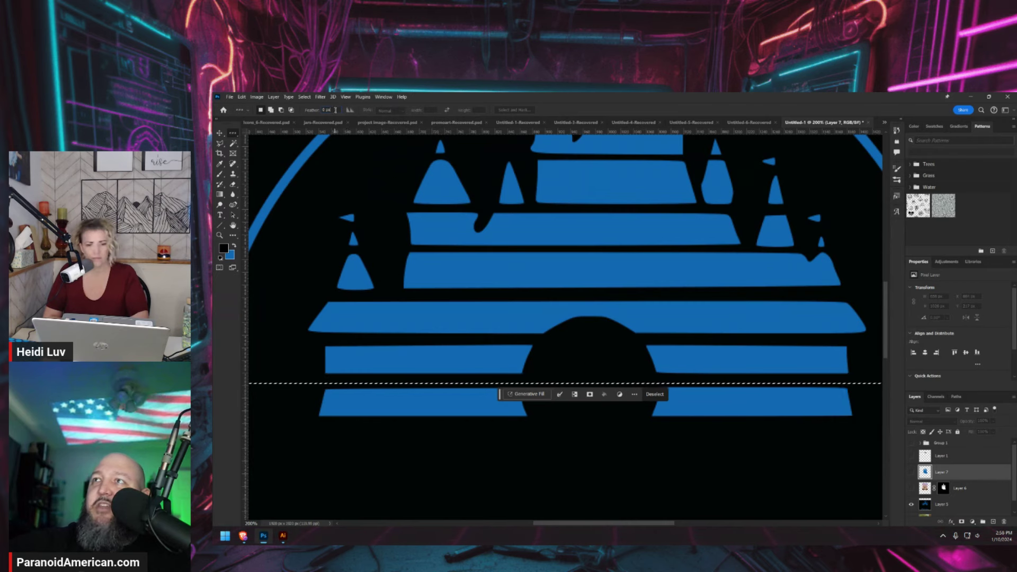
{"action": "type", "text": "0"}
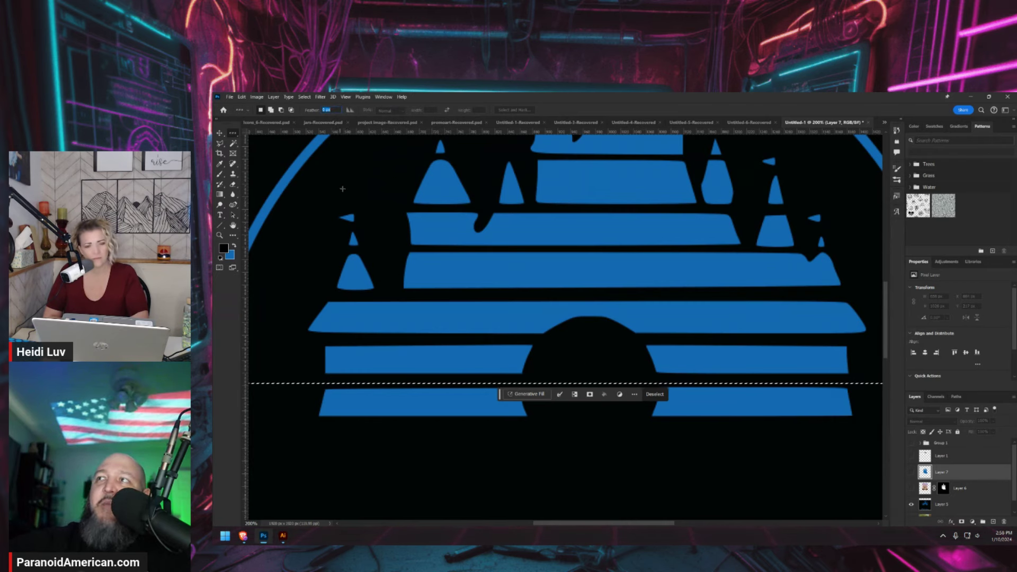
{"action": "left_click_drag", "start_coordinate": [424, 348], "coordinate": [426, 376]}
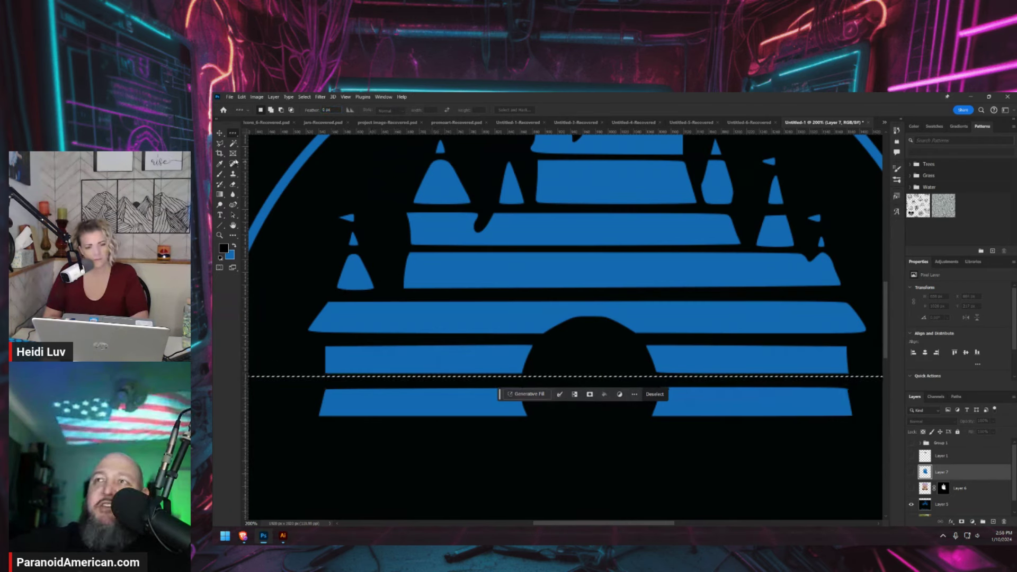
Return to the Rectangular Marquee and clear the one-pixel row selection
{"action": "right_click", "coordinate": [233, 134]}
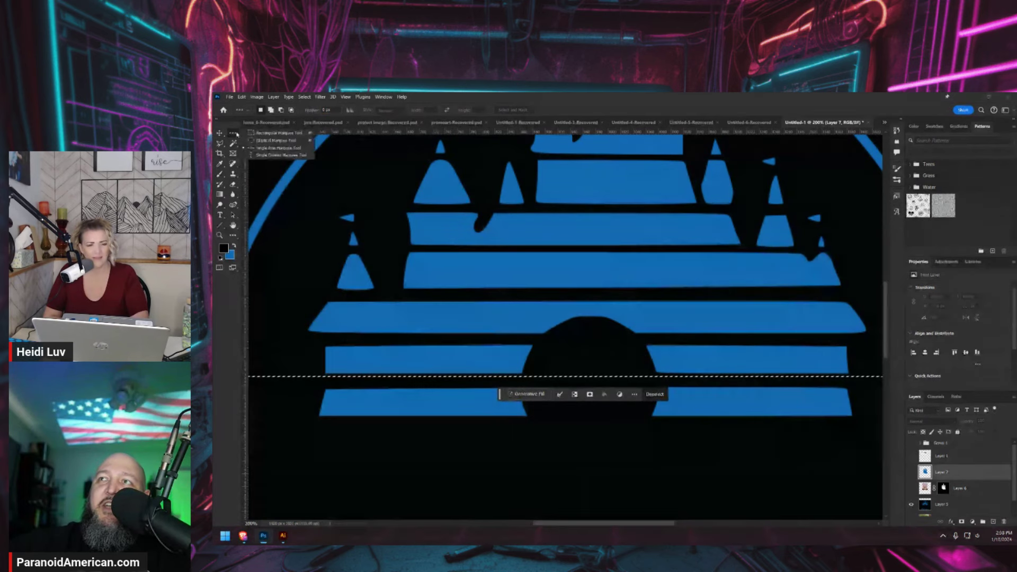
{"action": "left_click", "coordinate": [263, 134]}
{"action": "left_click", "coordinate": [314, 377]}
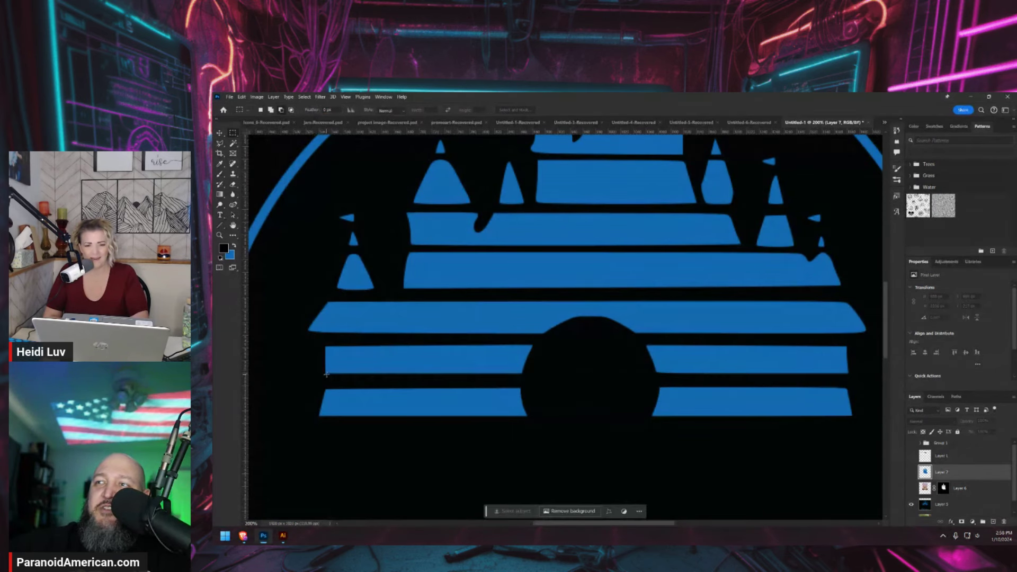
Select thin strips along the stripe gaps from the base up past the widest stripe
{"action": "left_click_drag", "start_coordinate": [323, 372], "coordinate": [856, 387]}
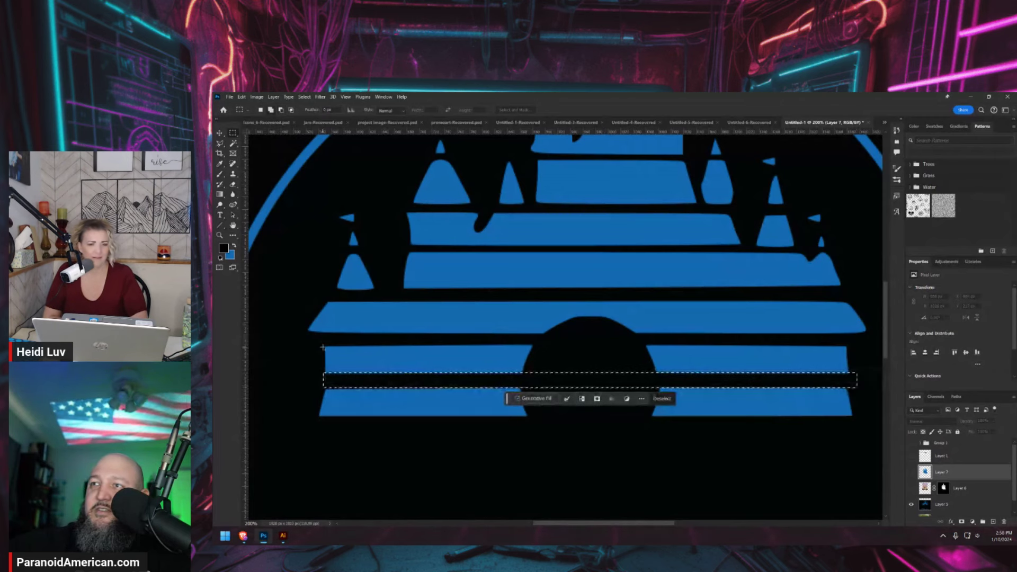
{"action": "left_click_drag", "start_coordinate": [324, 347], "coordinate": [850, 335]}
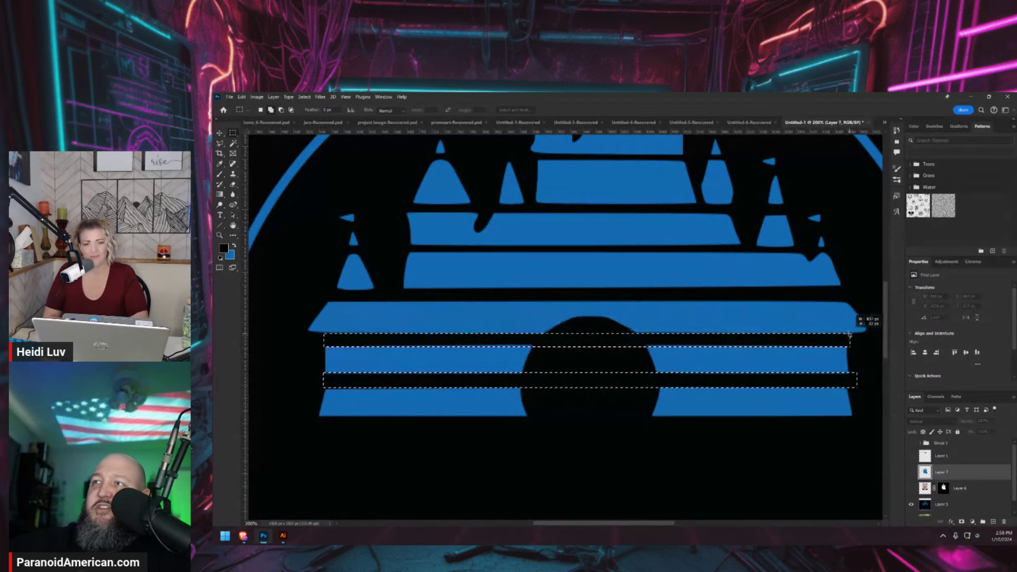
{"action": "left_click_drag", "start_coordinate": [326, 302], "coordinate": [848, 286]}
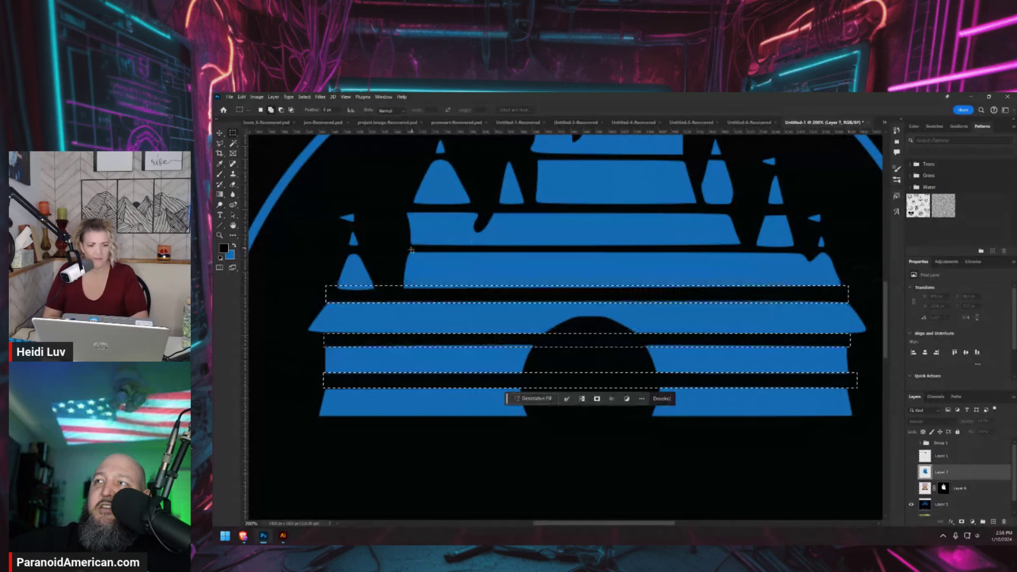
{"action": "left_click_drag", "start_coordinate": [408, 254], "coordinate": [839, 246]}
{"action": "left_click_drag", "start_coordinate": [405, 212], "coordinate": [825, 205]}
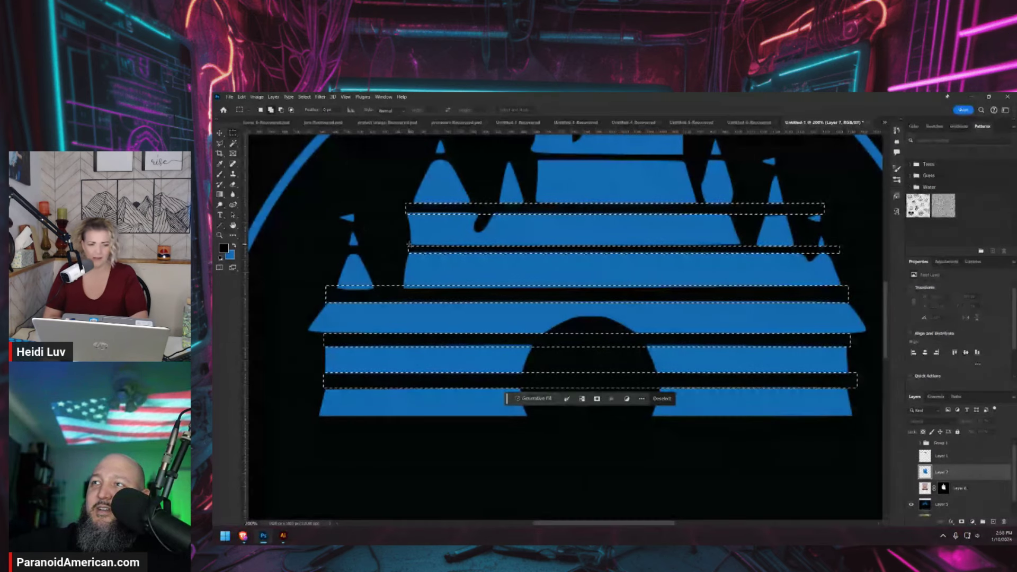
{"action": "left_click_drag", "start_coordinate": [401, 244], "coordinate": [314, 255]}
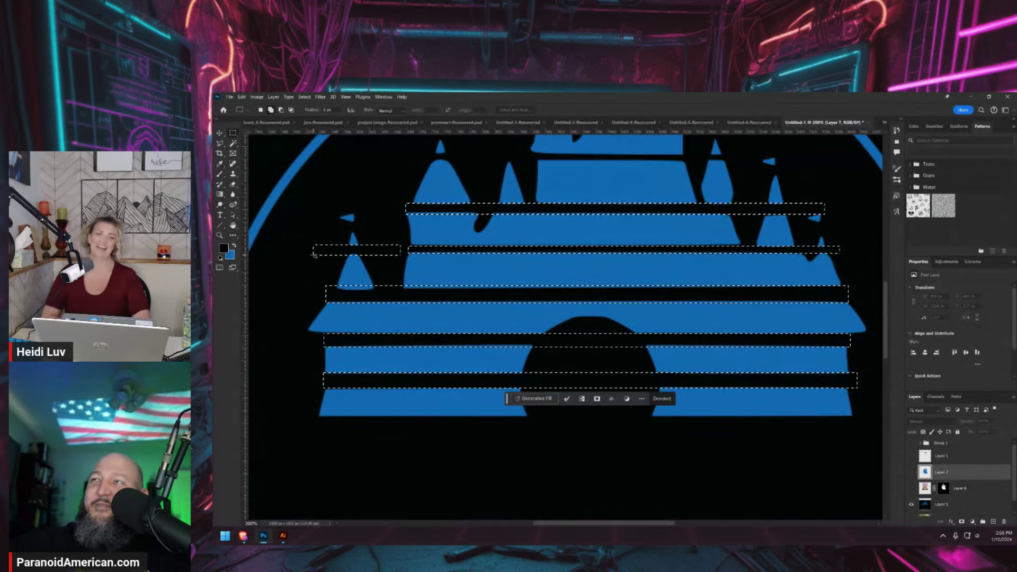
Add strips across the castle's upper tier, redrawing the tier strip wider after an undo
{"action": "left_click_drag", "start_coordinate": [563, 243], "coordinate": [498, 377]}
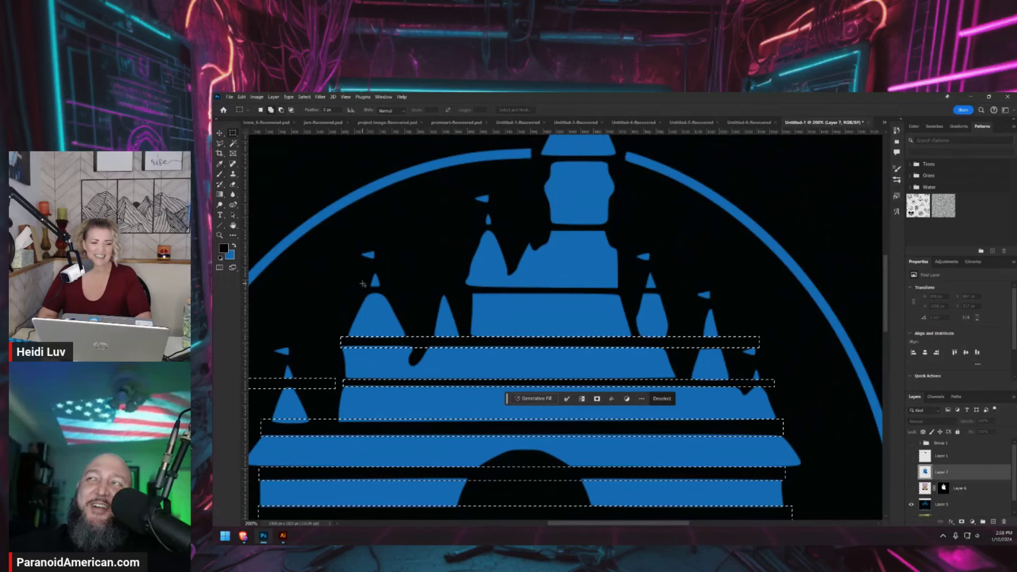
{"action": "left_click_drag", "start_coordinate": [364, 285], "coordinate": [685, 293]}
{"action": "key", "text": "ctrl+d"}
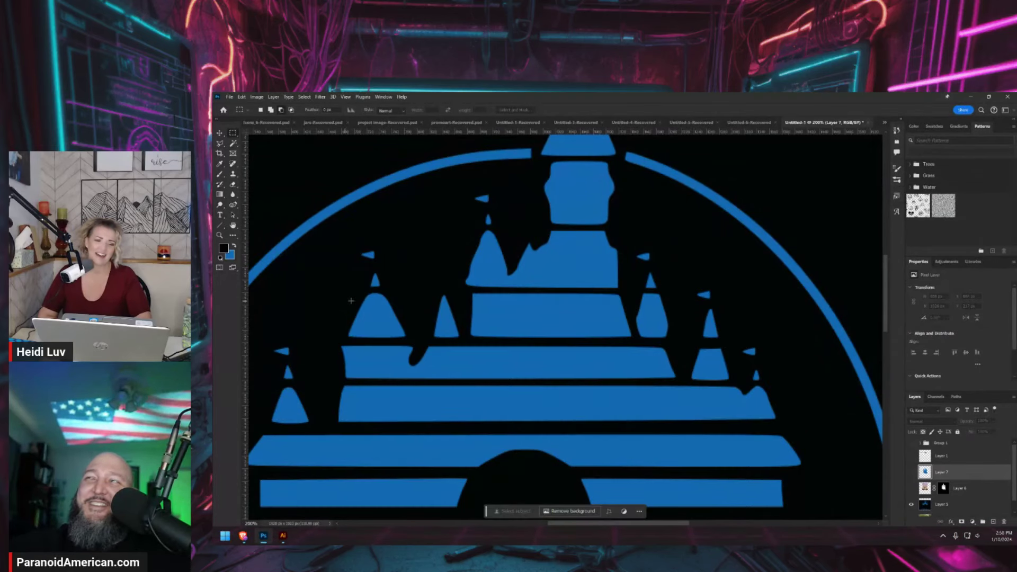
{"action": "key", "text": "ctrl+z"}
{"action": "key", "text": "ctrl+z"}
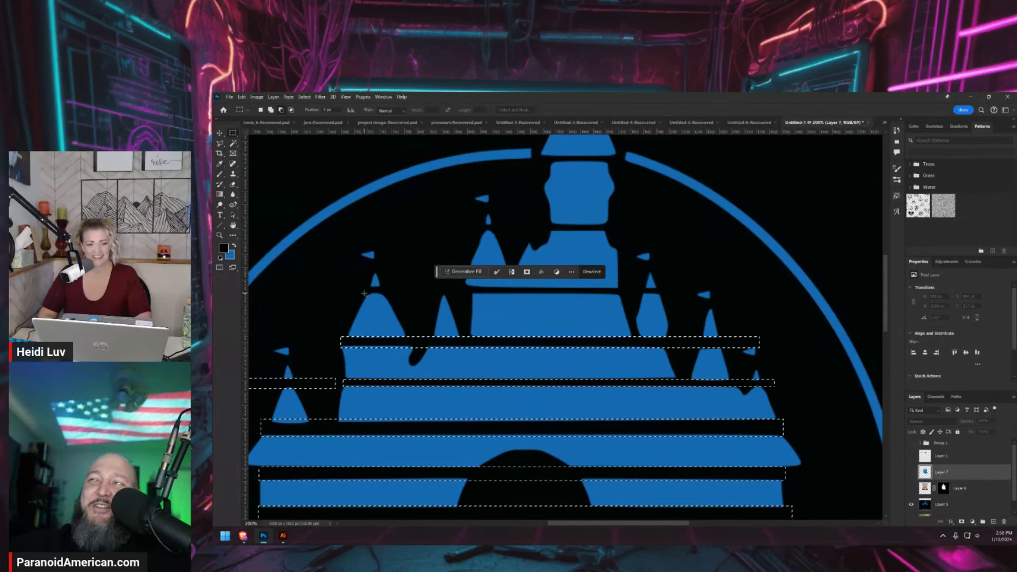
{"action": "left_click_drag", "start_coordinate": [361, 290], "coordinate": [657, 293]}
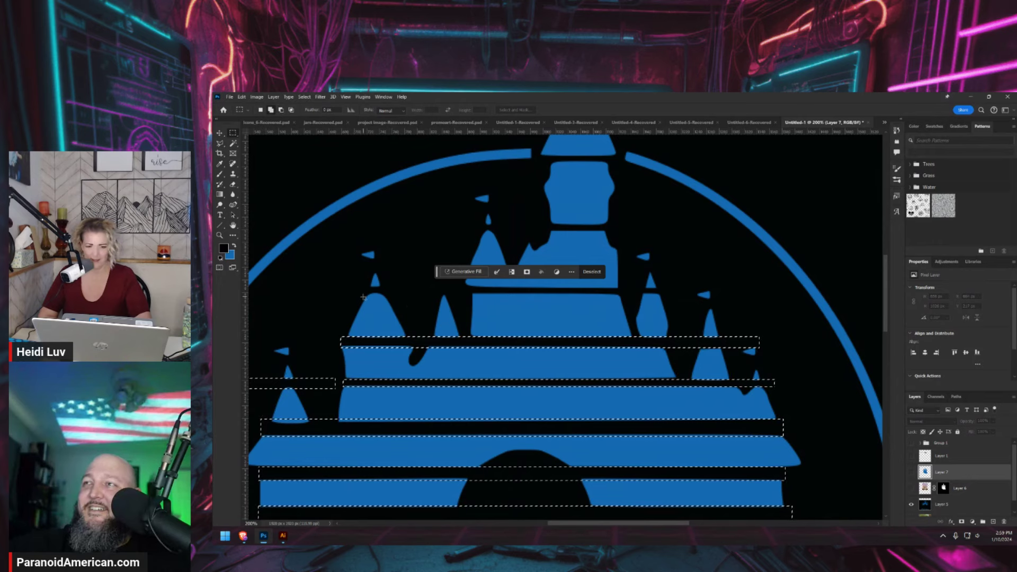
{"action": "left_click_drag", "start_coordinate": [359, 290], "coordinate": [699, 292]}
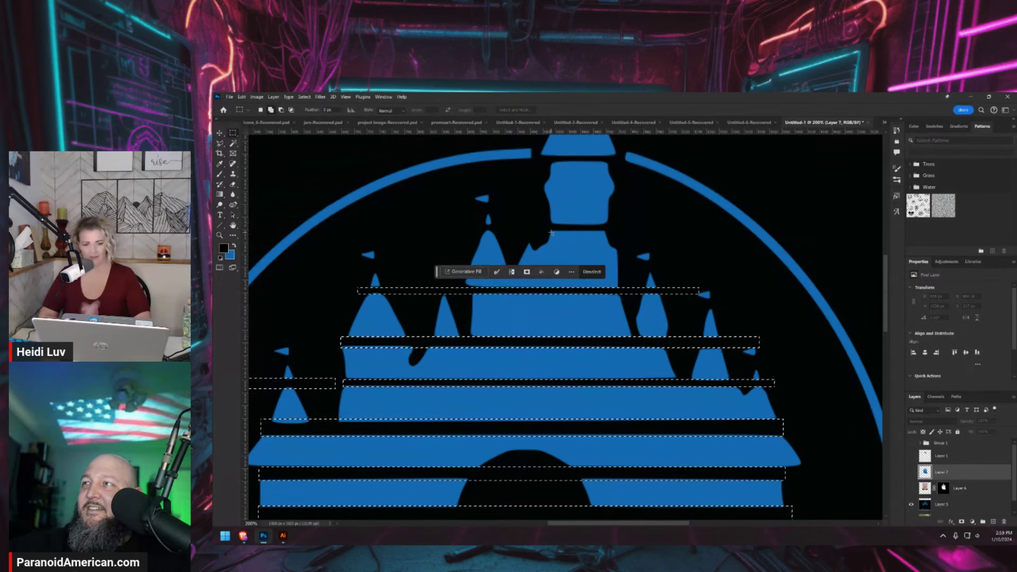
{"action": "left_click_drag", "start_coordinate": [419, 233], "coordinate": [437, 221]}
Restore the multi-strip selection after a stray clear, add strips across the spires, and zoom out
{"action": "key", "text": "ctrl+d"}
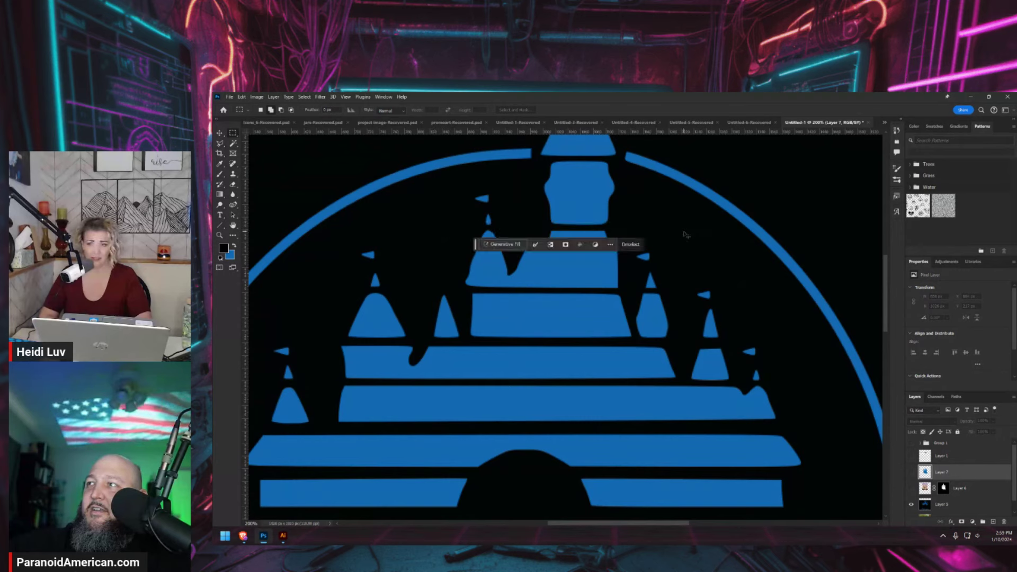
{"action": "key", "text": "ctrl+d"}
{"action": "left_click_drag", "start_coordinate": [678, 232], "coordinate": [387, 223]}
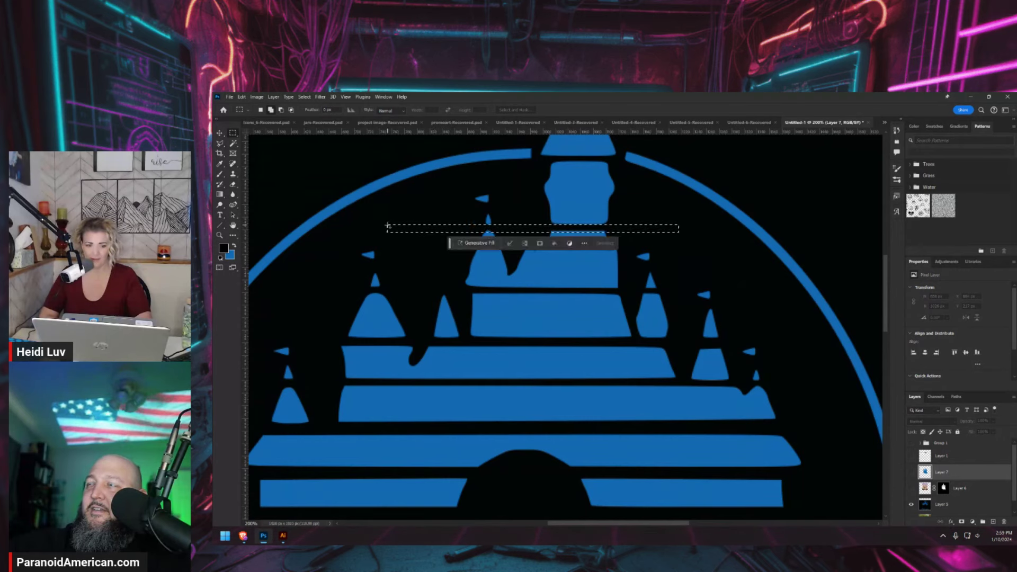
{"action": "key", "text": "ctrl+z"}
{"action": "key", "text": "ctrl+z"}
{"action": "key", "text": "ctrl+z"}
{"action": "key", "text": "ctrl+z"}
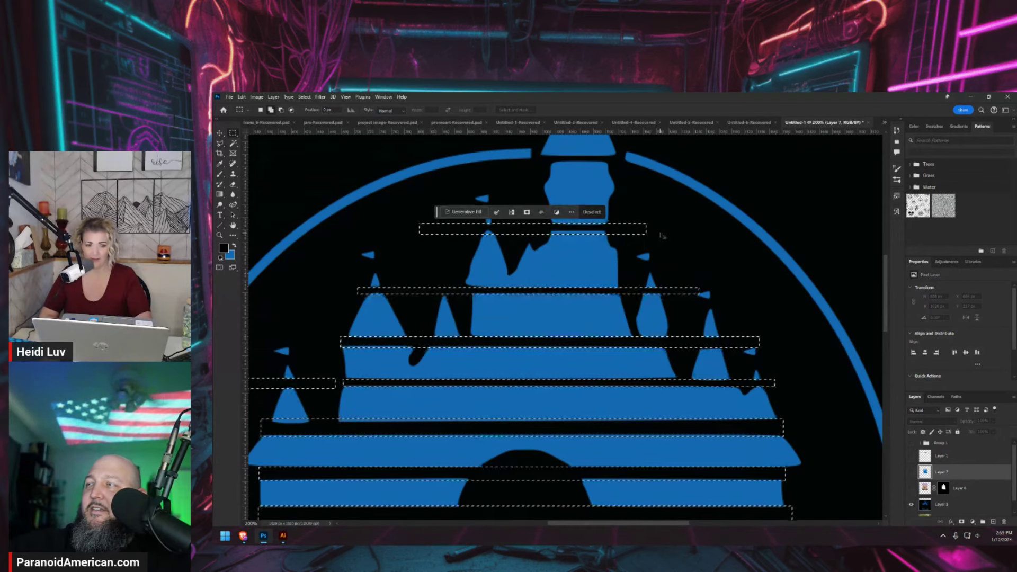
{"action": "key", "text": "ctrl+shift+z"}
{"action": "key", "text": "ctrl+z"}
{"action": "key", "text": "ctrl+z"}
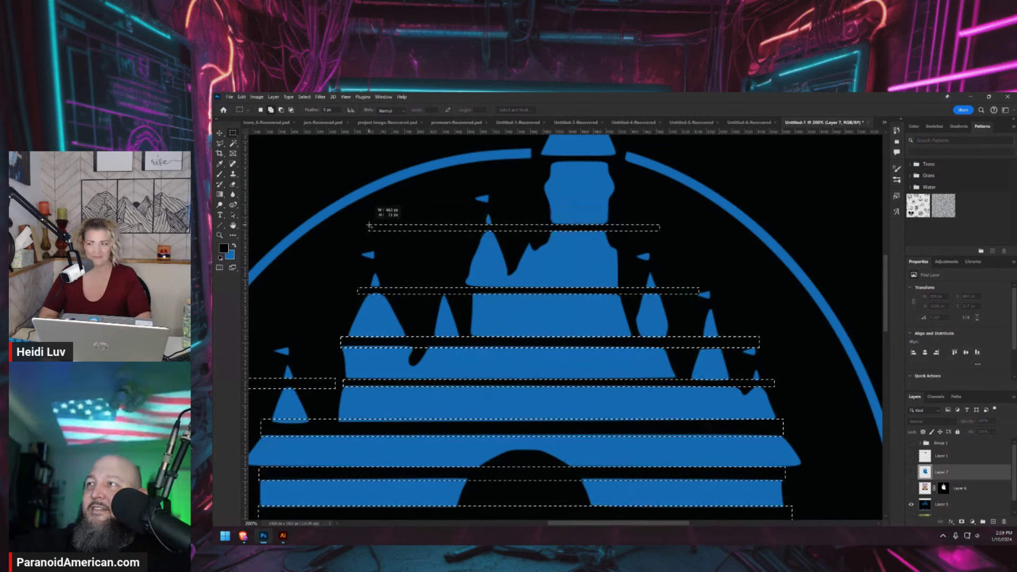
{"action": "left_click_drag", "start_coordinate": [371, 225], "coordinate": [370, 225]}
{"action": "scroll", "coordinate": [523, 291], "scroll_direction": "up", "scroll_amount": 5}
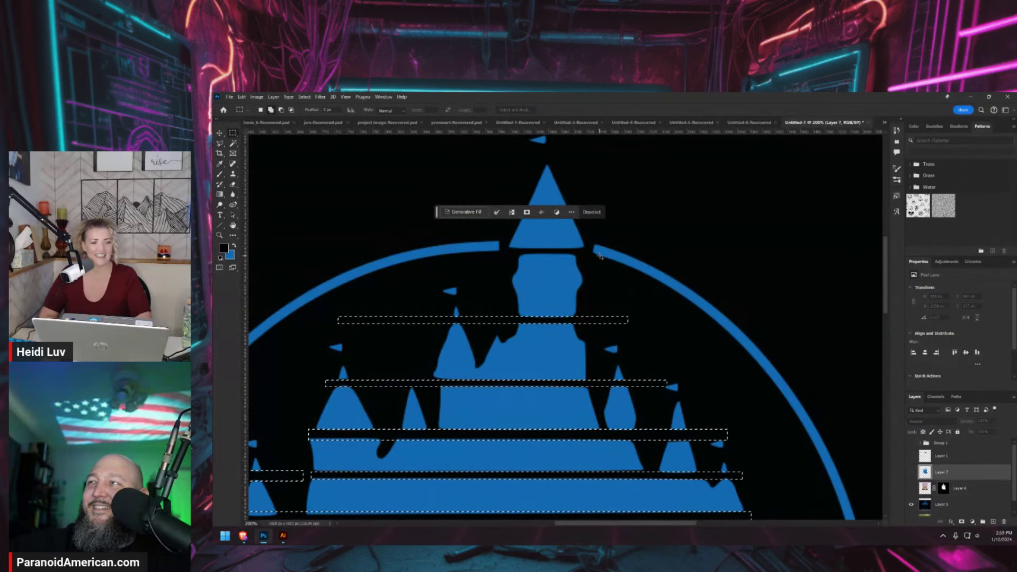
{"action": "left_click_drag", "start_coordinate": [600, 255], "coordinate": [601, 255]}
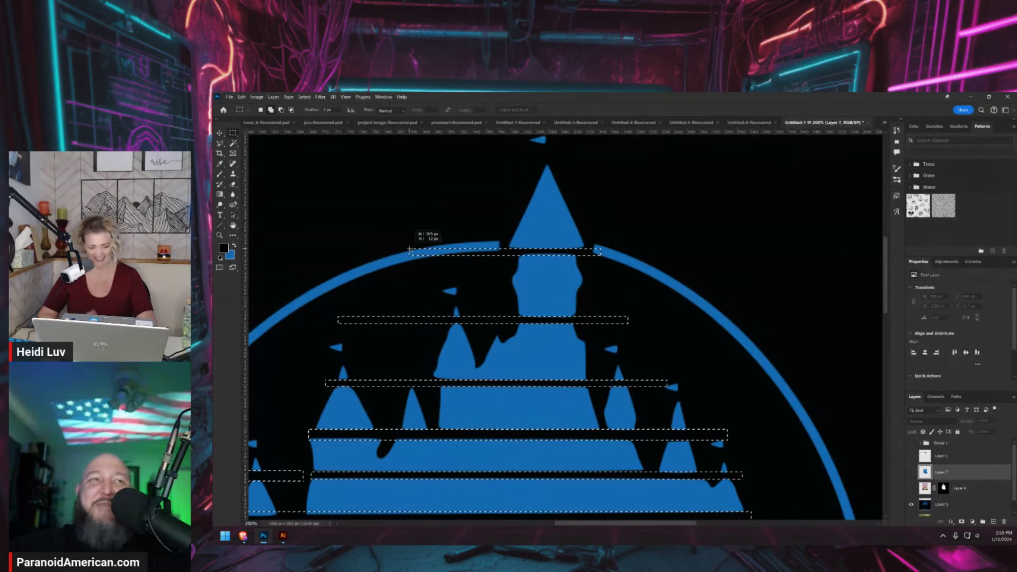
{"action": "left_click_drag", "start_coordinate": [408, 249], "coordinate": [350, 250]}
{"action": "key", "text": "ctrl+minus"}
{"action": "key", "text": "ctrl+minus"}
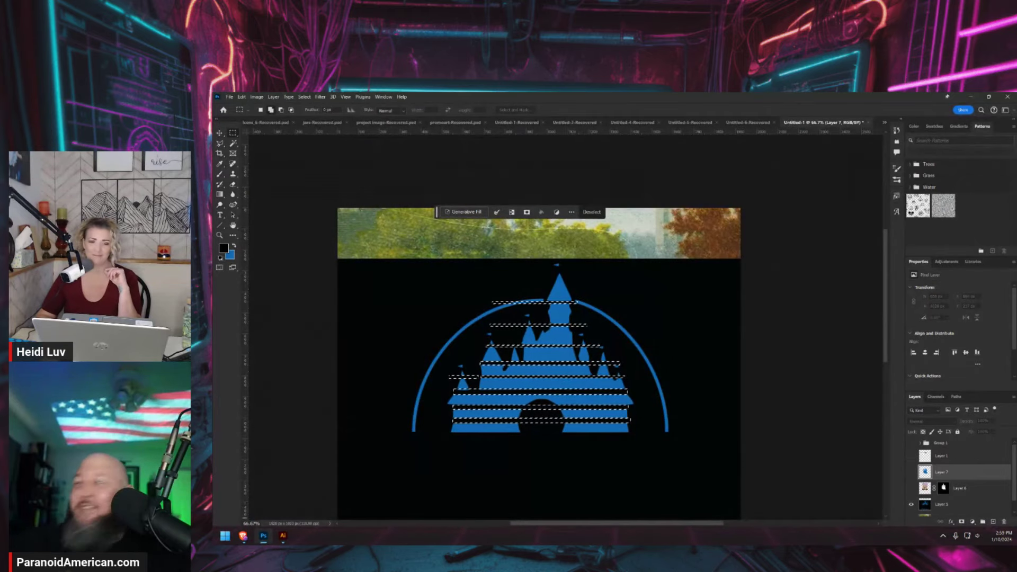
Show Layer 7, hide Layer 5, and give Layer 7 an inverted mask from the strip selection
{"action": "left_click", "coordinate": [912, 473]}
{"action": "left_click", "coordinate": [911, 506]}
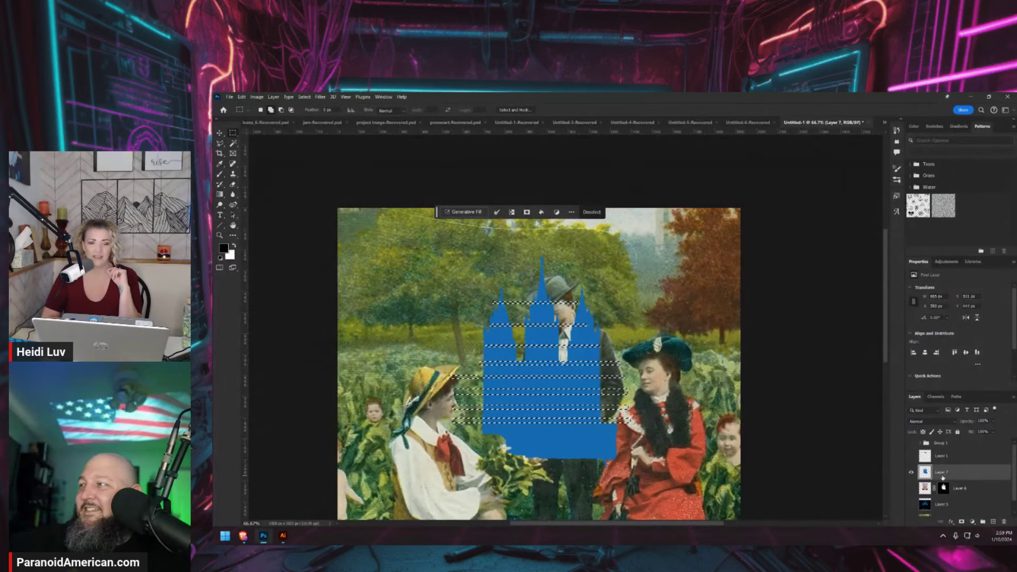
{"action": "left_click", "coordinate": [961, 521]}
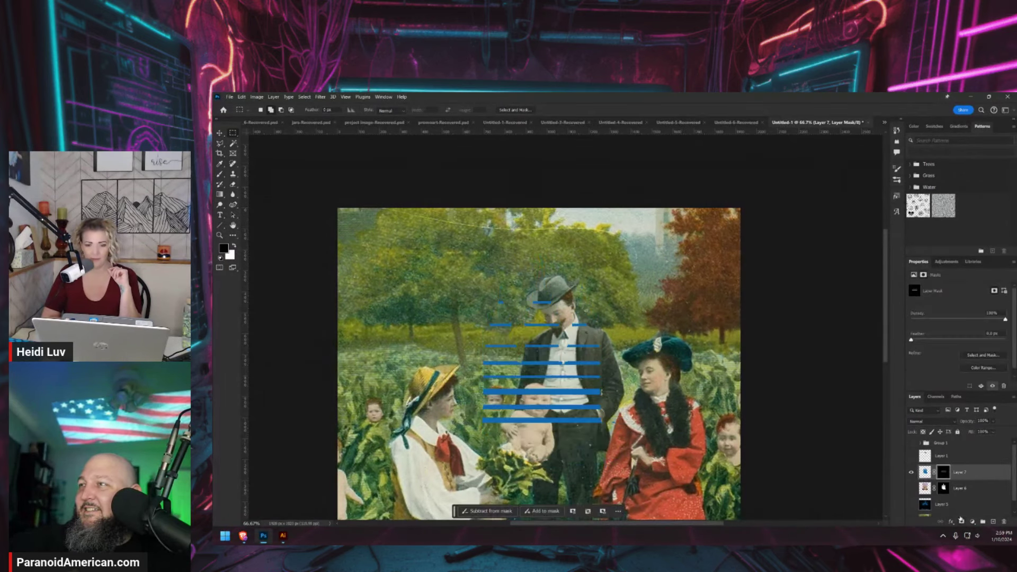
{"action": "key", "text": "ctrl+i"}
{"action": "key", "text": "ctrl+o"}
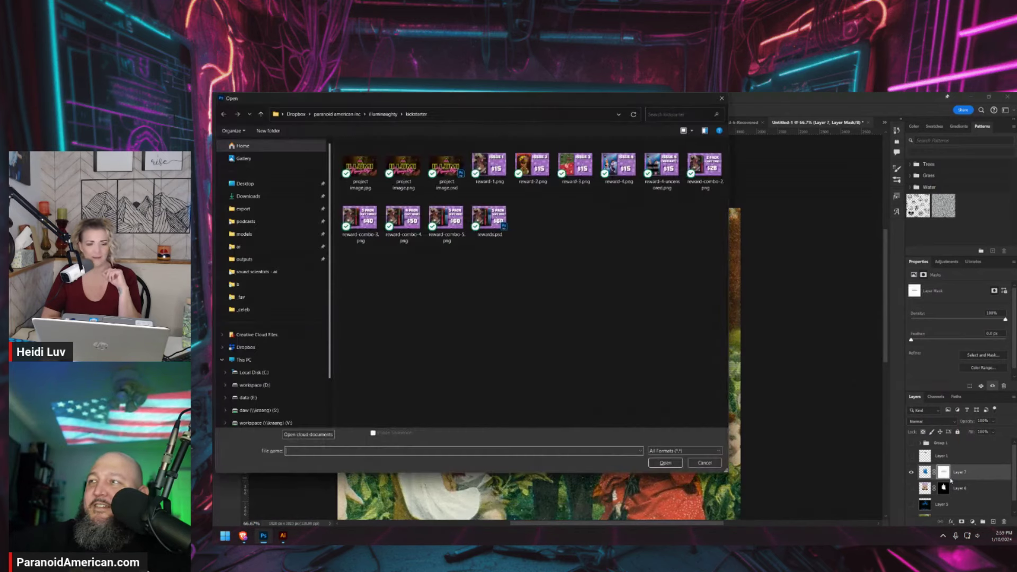
{"action": "key", "text": "Escape"}
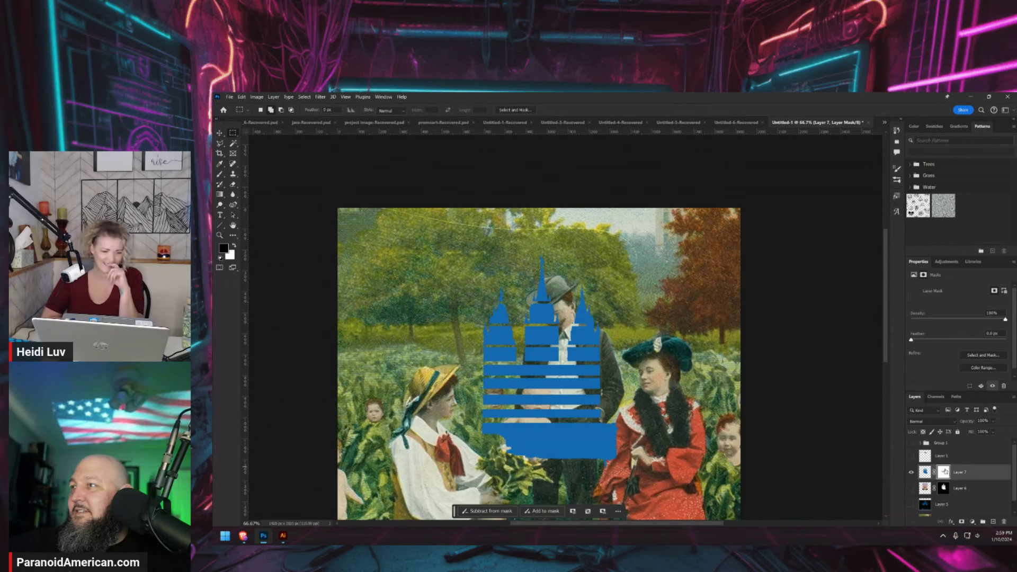
{"action": "left_click", "coordinate": [220, 134]}
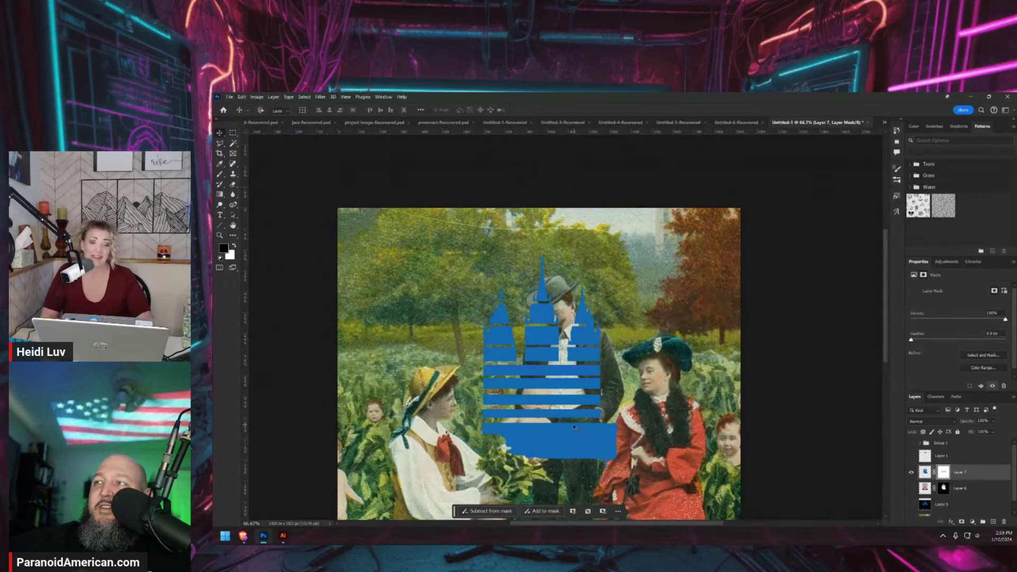
{"action": "left_click", "coordinate": [955, 488]}
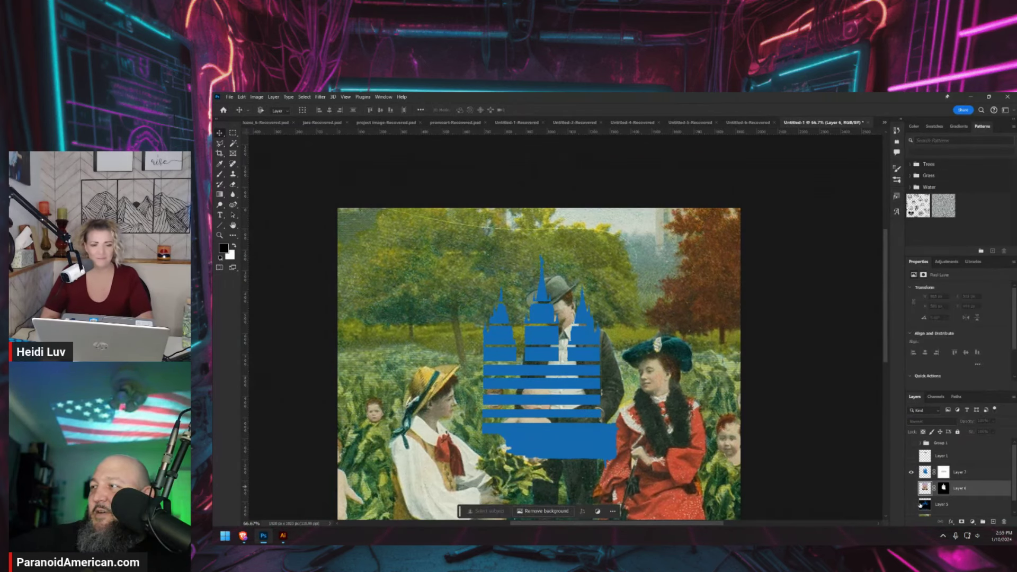
Hide Layers 5 and 2 so only transparency shows behind the striped blue shape
{"action": "left_click", "coordinate": [912, 505]}
{"action": "left_click", "coordinate": [911, 504]}
{"action": "left_click", "coordinate": [911, 505]}
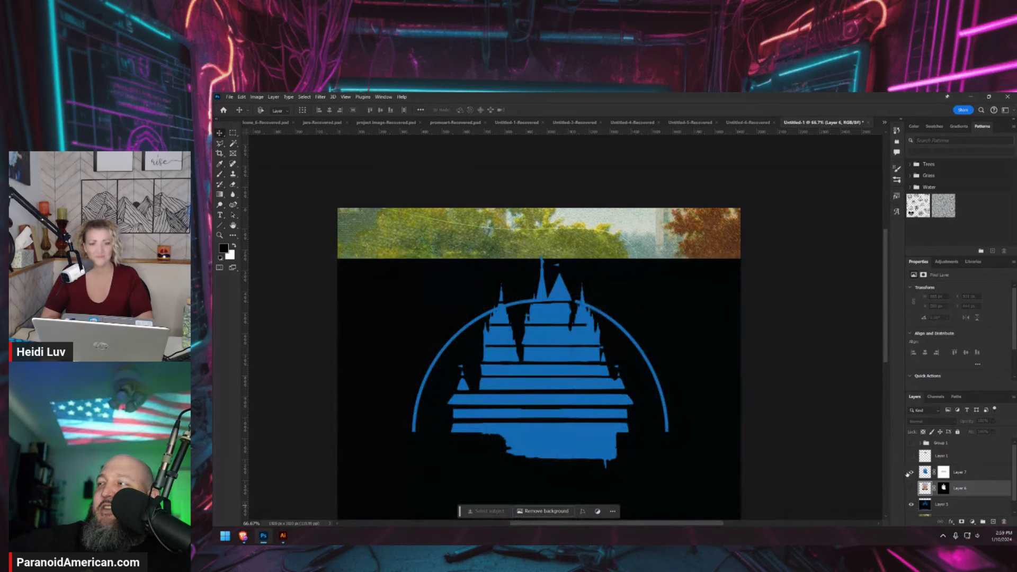
{"action": "left_click", "coordinate": [910, 473]}
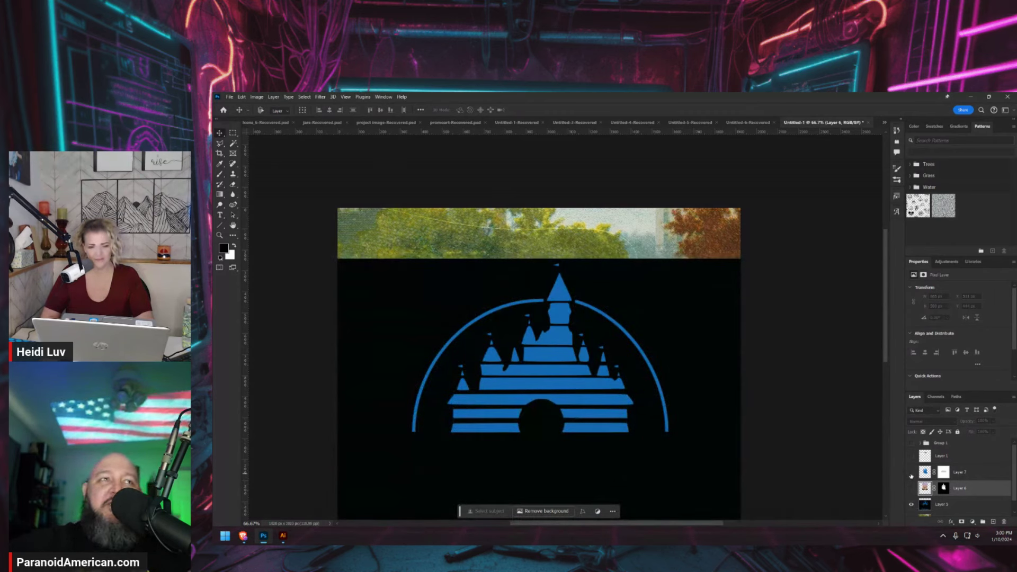
{"action": "left_click", "coordinate": [910, 472]}
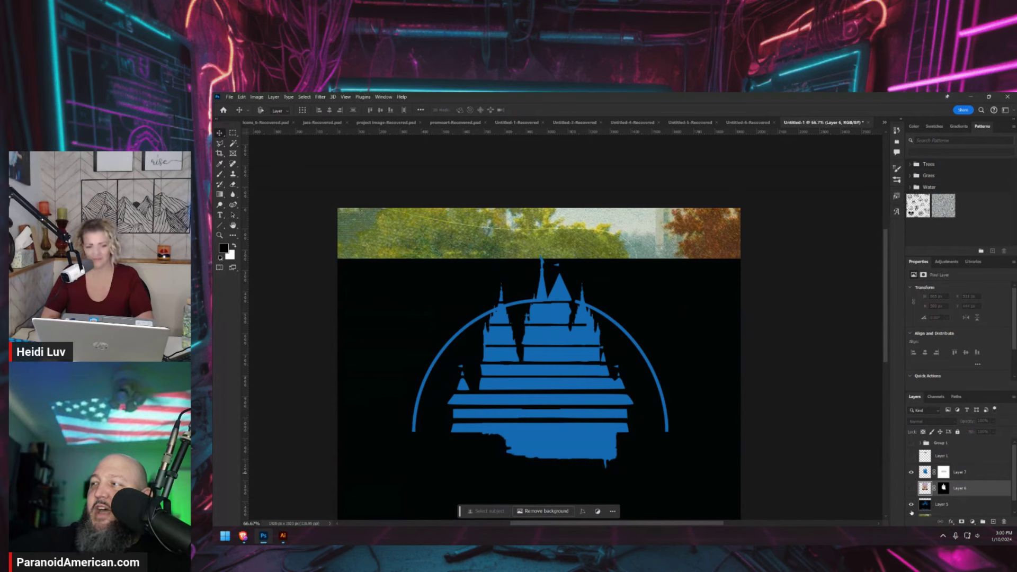
{"action": "left_click", "coordinate": [911, 507]}
{"action": "left_click", "coordinate": [911, 507]}
{"action": "scroll", "coordinate": [911, 508], "scroll_direction": "down", "scroll_amount": 1}
{"action": "left_click", "coordinate": [911, 493]}
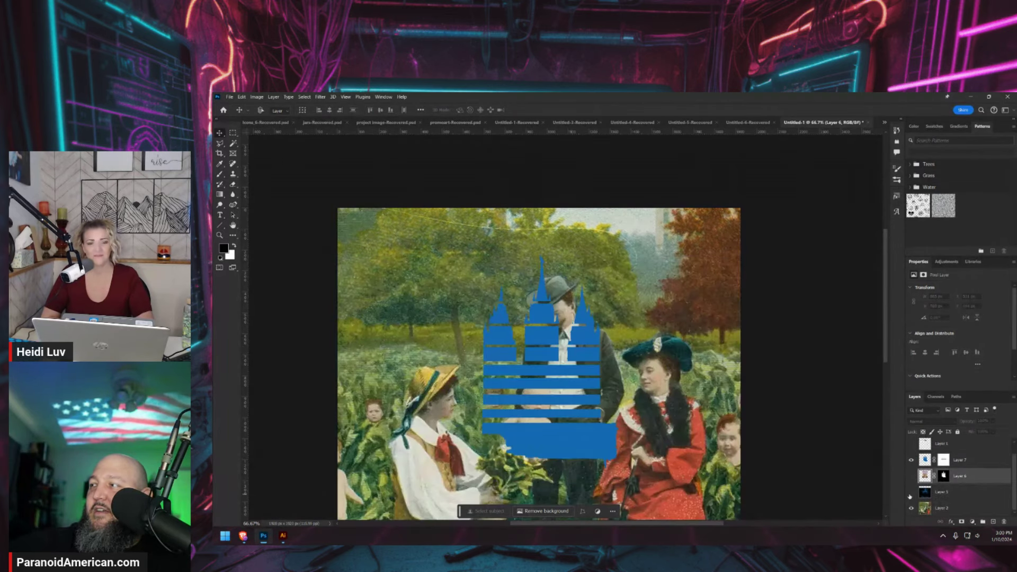
{"action": "left_click", "coordinate": [911, 510]}
{"action": "scroll", "coordinate": [909, 501], "scroll_direction": "up", "scroll_amount": 1}
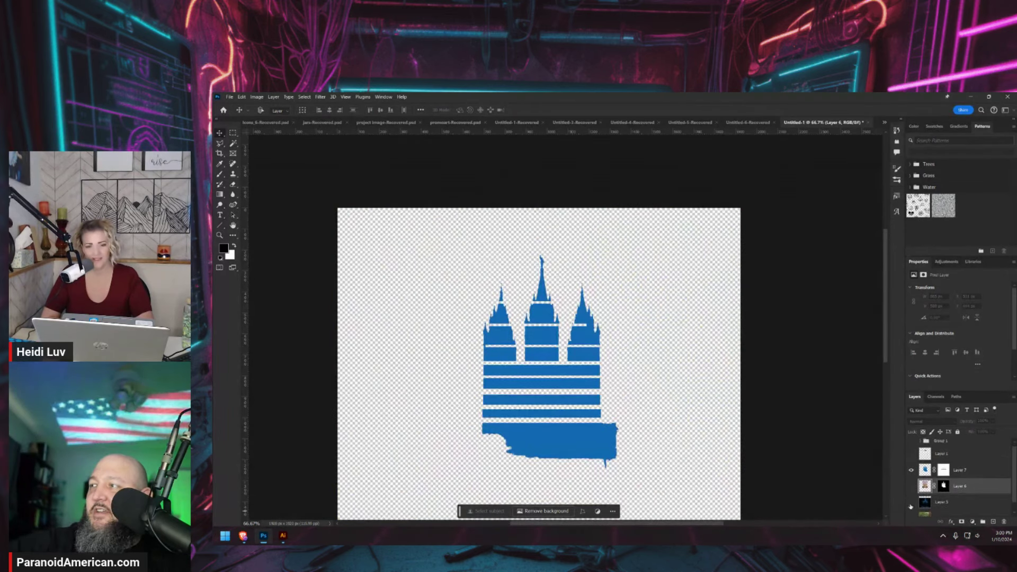
{"action": "scroll", "coordinate": [911, 506], "scroll_direction": "up", "scroll_amount": 1}
{"action": "scroll", "coordinate": [922, 501], "scroll_direction": "down", "scroll_amount": 2}
Add a new layer above Layer 5 and fill it with black
{"action": "left_click", "coordinate": [953, 492]}
{"action": "left_click", "coordinate": [993, 522]}
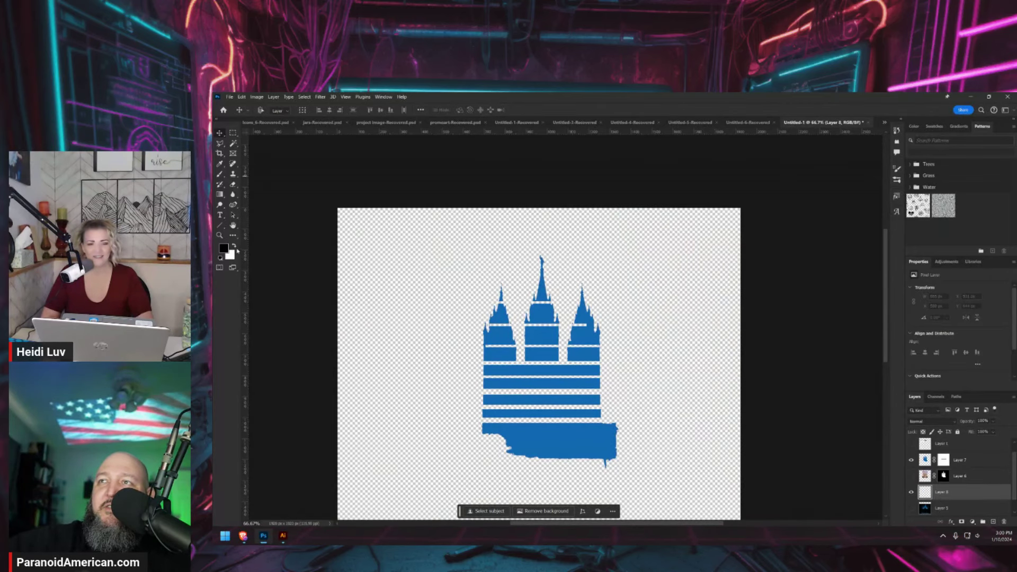
{"action": "key", "text": "ctrl+BackSpace"}
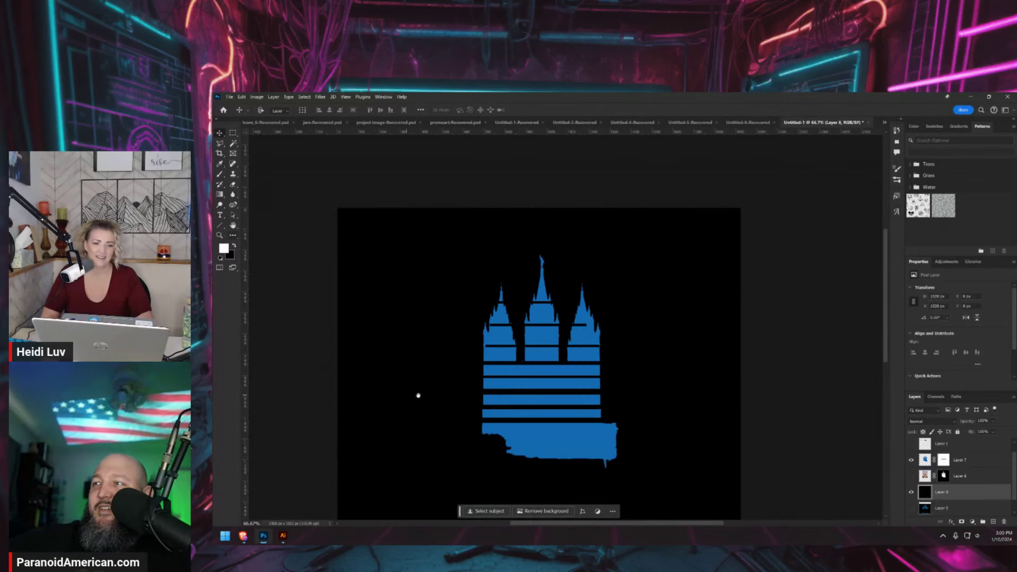
Test moving the blue temple shape on Layer 7, then undo to keep it in place
{"action": "left_click_drag", "start_coordinate": [442, 385], "coordinate": [421, 374]}
{"action": "left_click", "coordinate": [936, 460]}
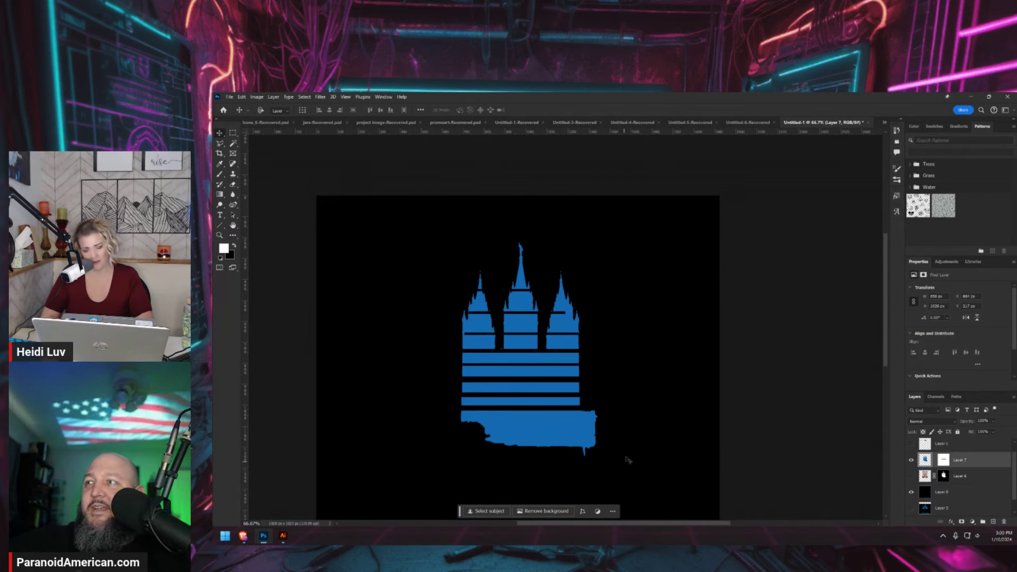
{"action": "mouse_move", "coordinate": [554, 420]}
{"action": "left_mouse_down"}
{"action": "mouse_move", "coordinate": [543, 420]}
{"action": "mouse_move", "coordinate": [554, 427]}
{"action": "left_mouse_up"}
{"action": "key", "text": "ctrl+z"}
{"action": "key", "text": "ctrl"}
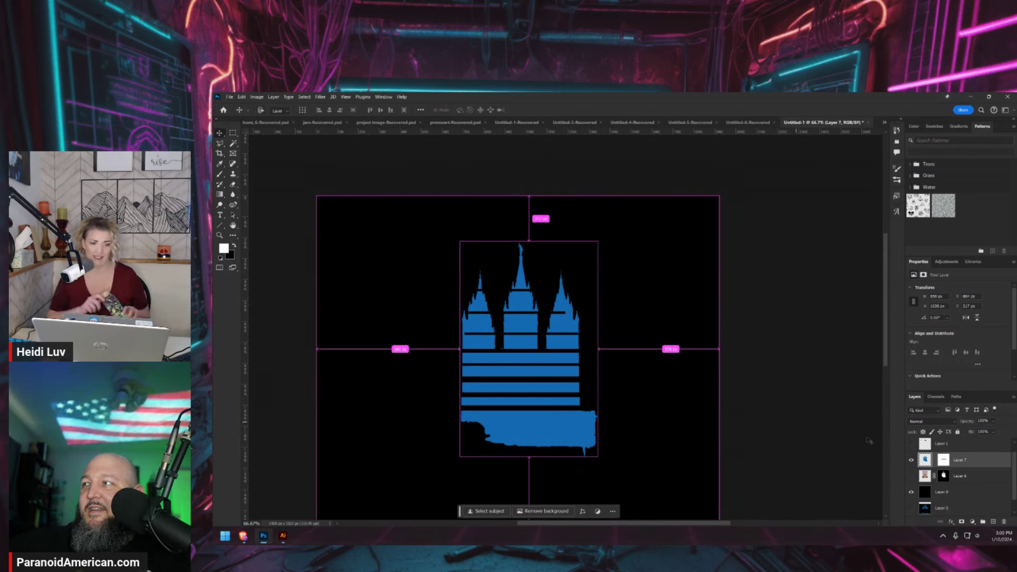
Stretch Layer 7's stripe mask wider on both sides with Free Transform
{"action": "left_click", "coordinate": [944, 460]}
{"action": "key", "text": "ctrl+t"}
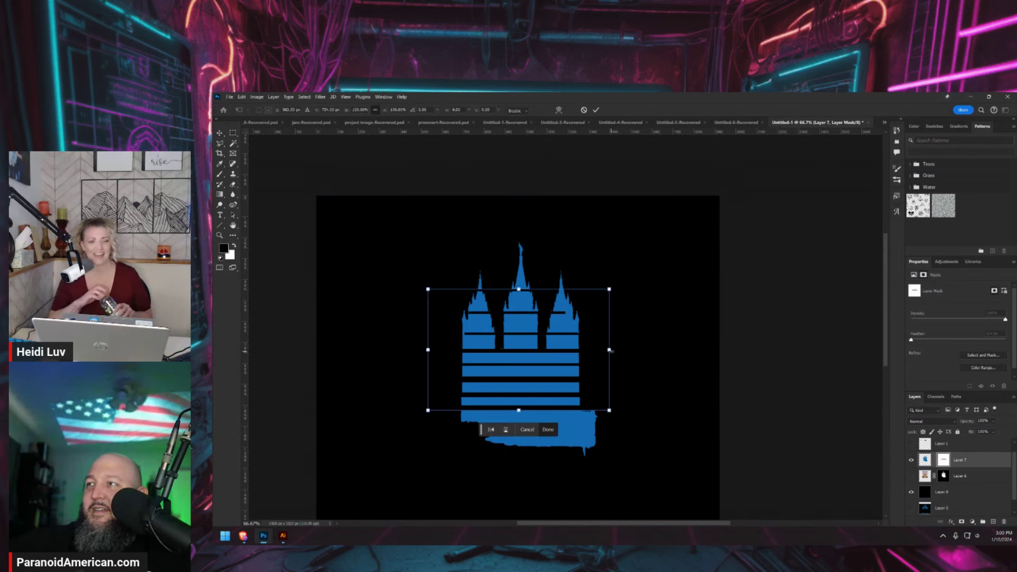
{"action": "left_click_drag", "start_coordinate": [611, 350], "coordinate": [657, 350]}
{"action": "left_click_drag", "start_coordinate": [428, 350], "coordinate": [359, 350]}
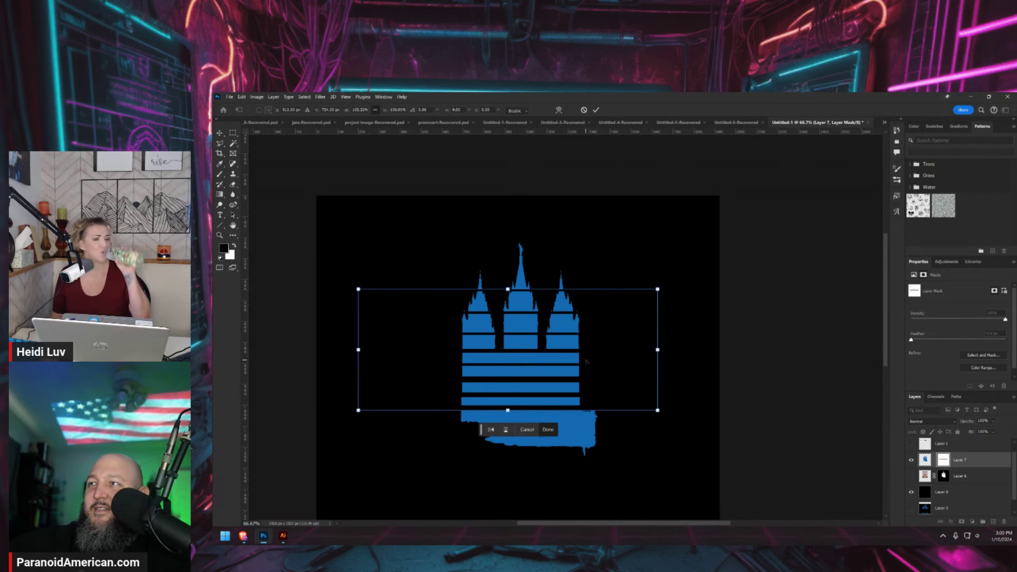
{"action": "key", "text": "Return"}
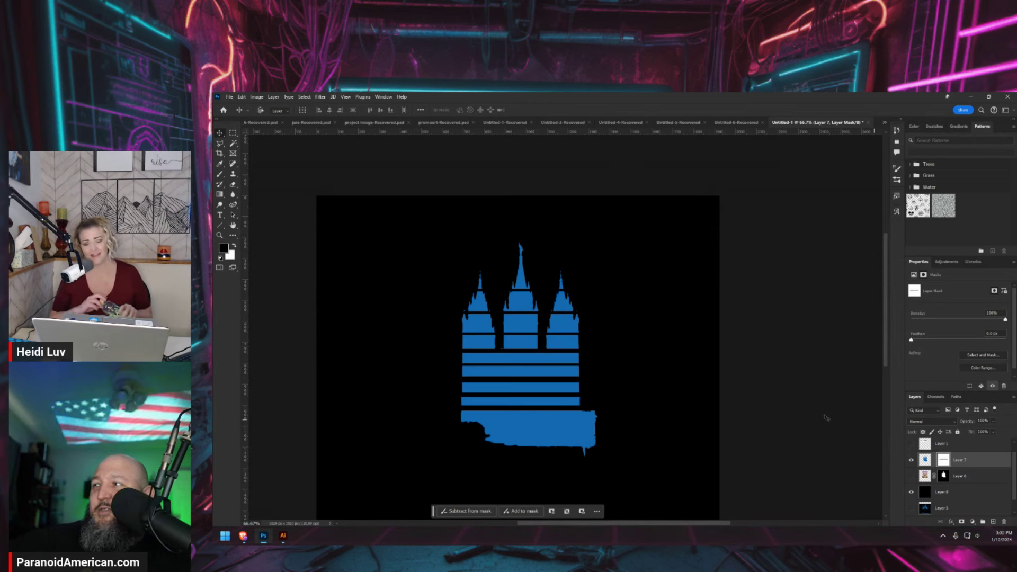
Move the stripe mask down 30 px across the silhouette
{"action": "left_click_drag", "start_coordinate": [494, 342], "coordinate": [503, 355]}
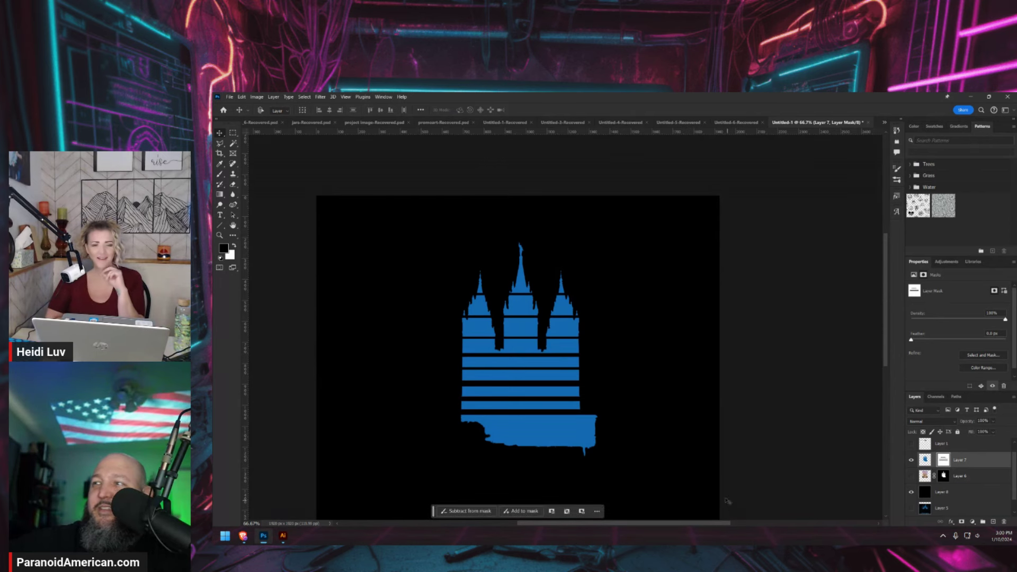
{"action": "left_click", "coordinate": [923, 461]}
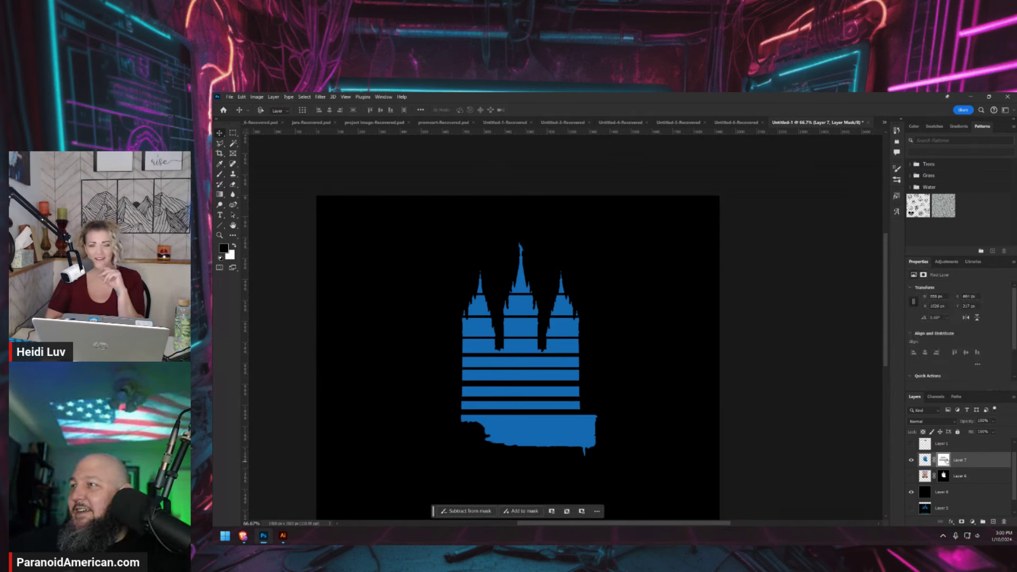
{"action": "left_click", "coordinate": [943, 460]}
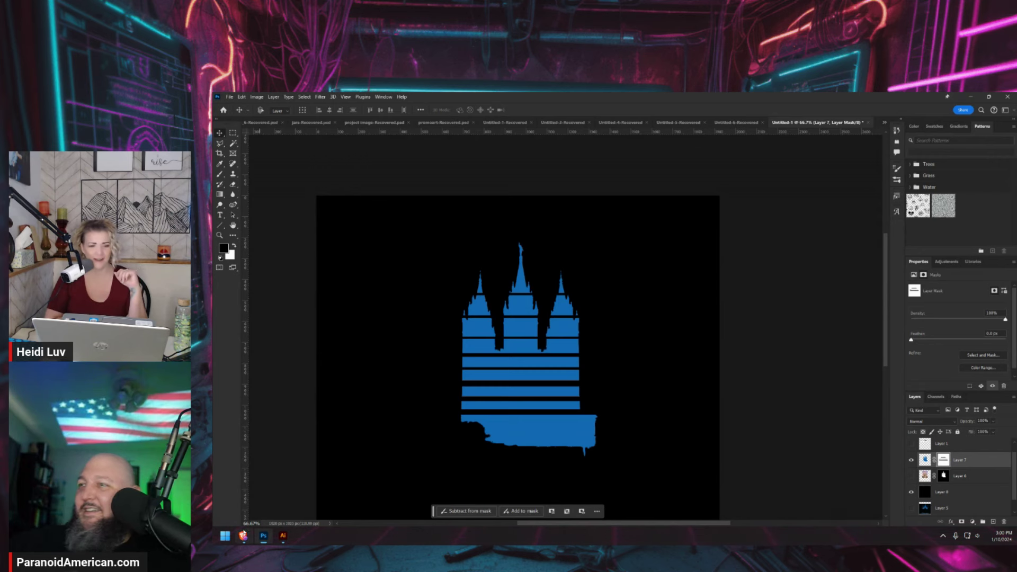
{"action": "mouse_move", "coordinate": [270, 543]}
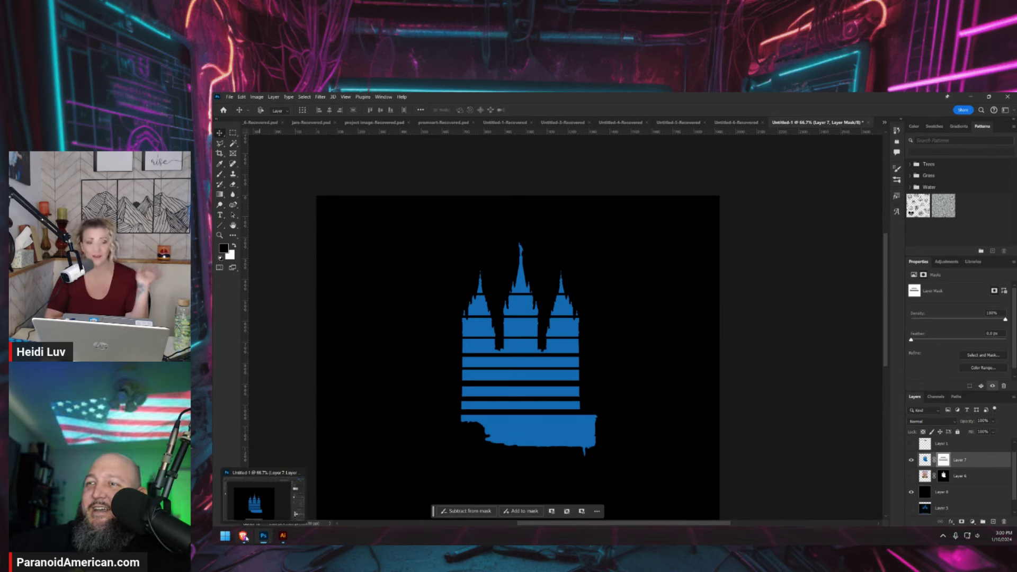
{"action": "left_click", "coordinate": [974, 477]}
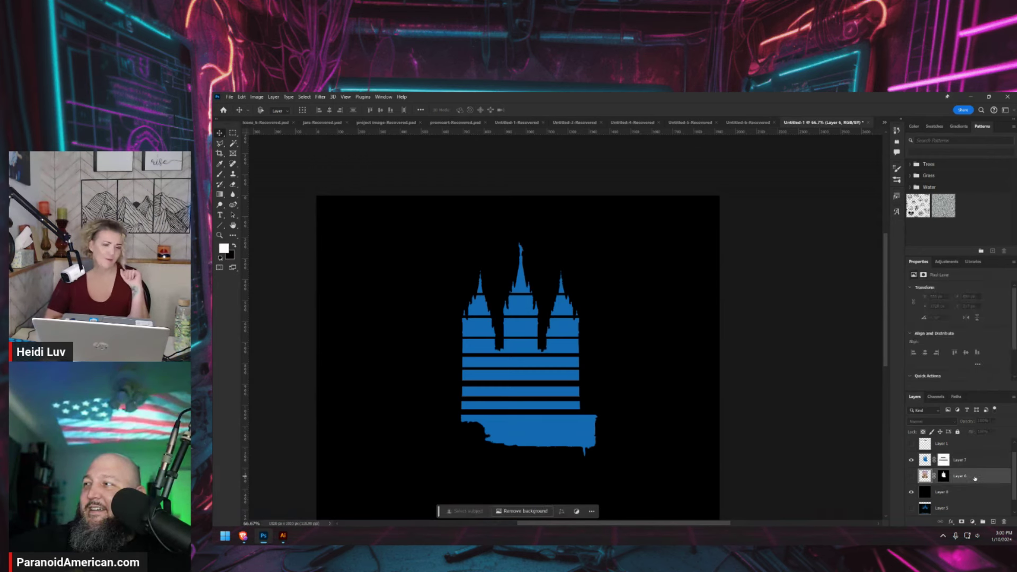
Move Layer 6 above Layer 7, show the temple photo, and zoom to its base
{"action": "left_click_drag", "start_coordinate": [975, 478], "coordinate": [979, 459]}
{"action": "left_click", "coordinate": [912, 460]}
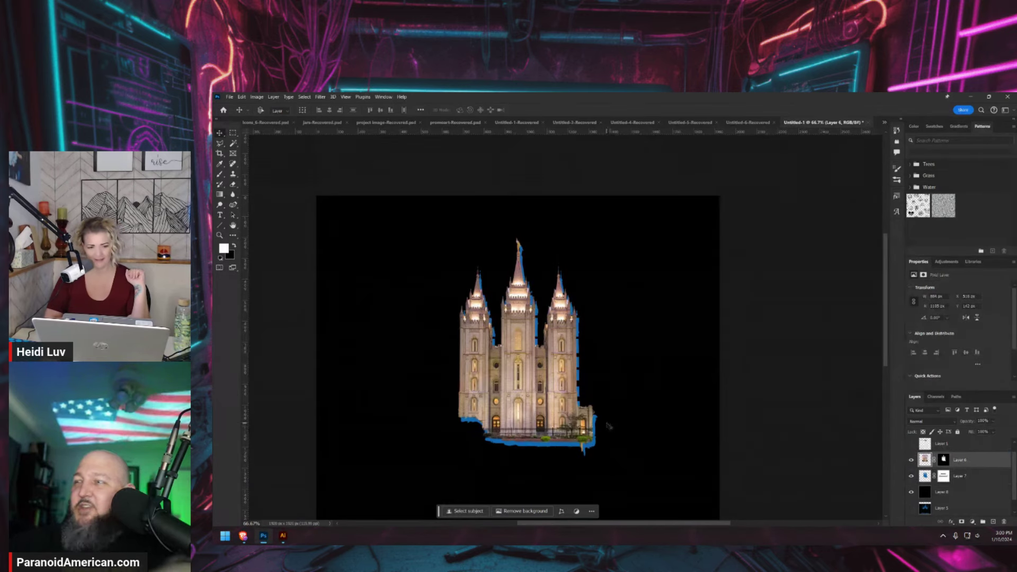
{"action": "key", "text": "ctrl+plus"}
{"action": "key", "text": "ctrl+plus"}
{"action": "key", "text": "ctrl+plus"}
{"action": "key", "text": "ctrl+plus"}
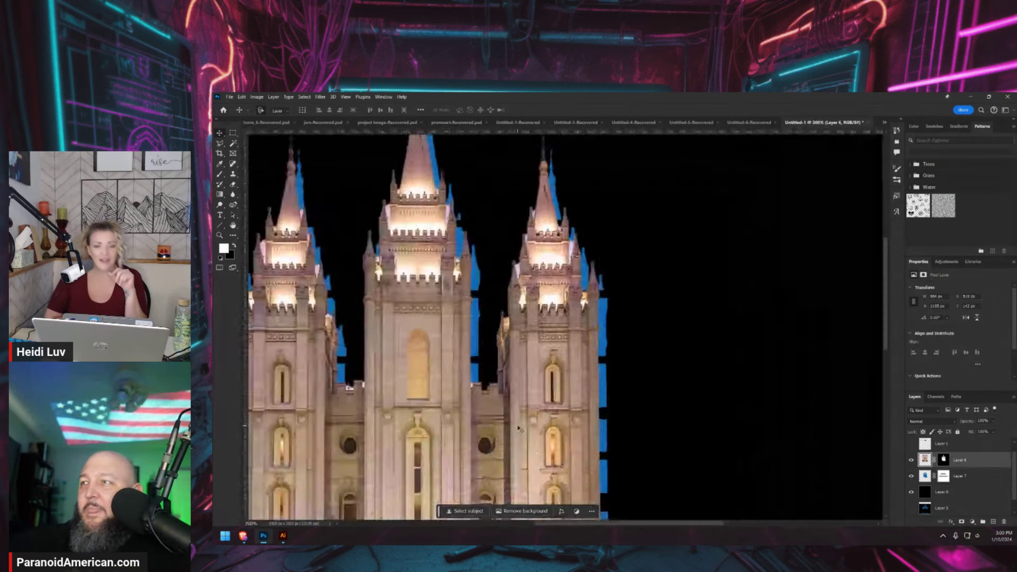
{"action": "left_click_drag", "start_coordinate": [584, 404], "coordinate": [550, 256]}
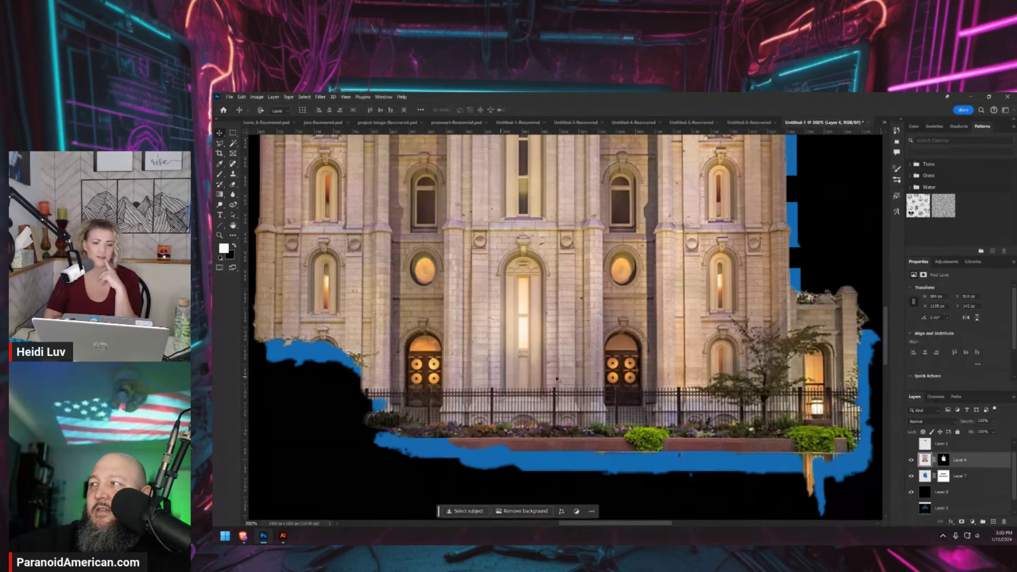
Zoom to 200% and pan over the temple facade and spires to inspect them
{"action": "key", "text": "ctrl+plus"}
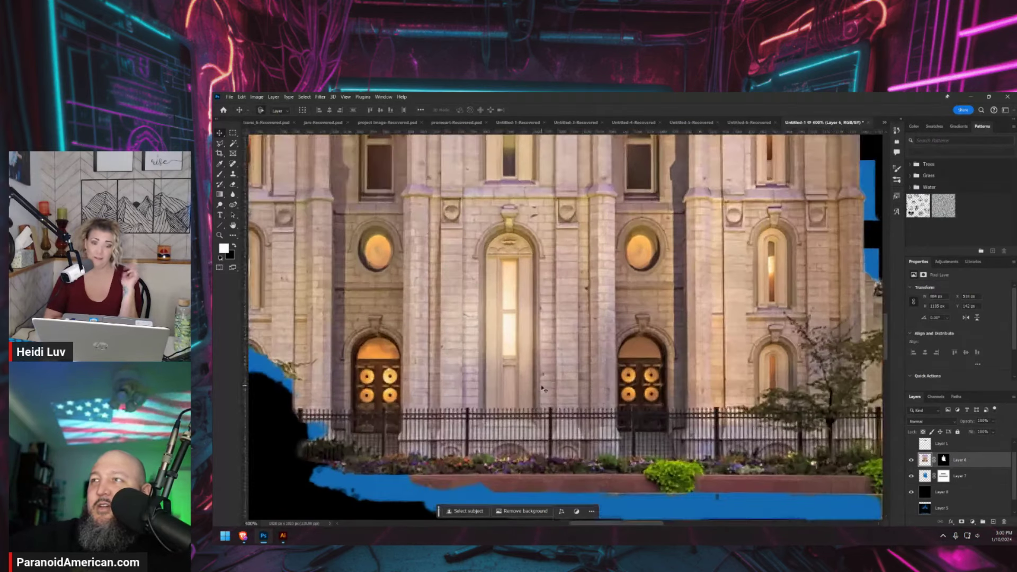
{"action": "key", "text": "ctrl+minus"}
{"action": "key", "text": "ctrl+minus"}
{"action": "key", "text": "ctrl+minus"}
{"action": "key", "text": "ctrl+plus"}
{"action": "scroll", "coordinate": [564, 324], "scroll_direction": "up", "scroll_amount": 2}
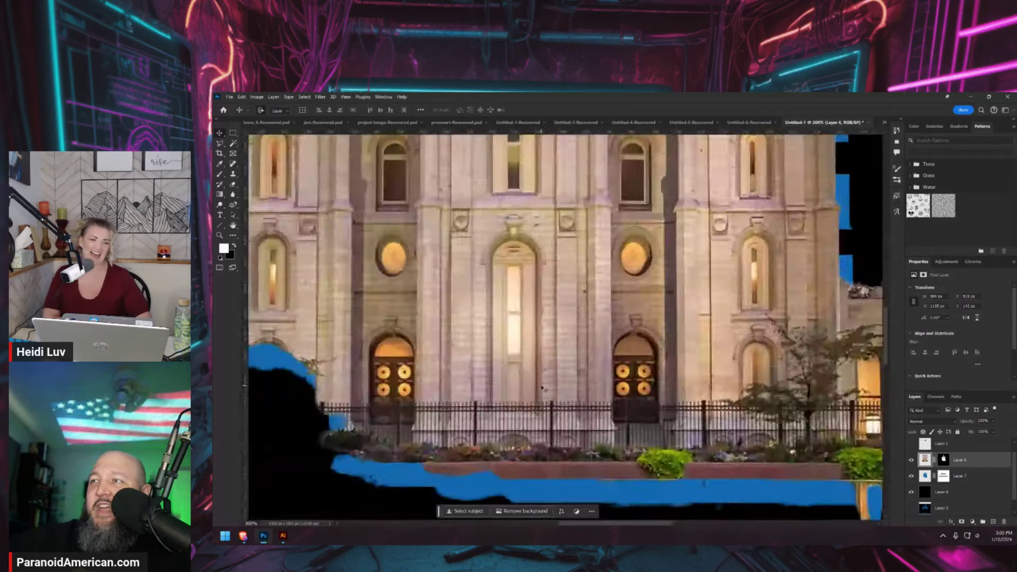
{"action": "scroll", "coordinate": [592, 382], "scroll_direction": "down", "scroll_amount": 3}
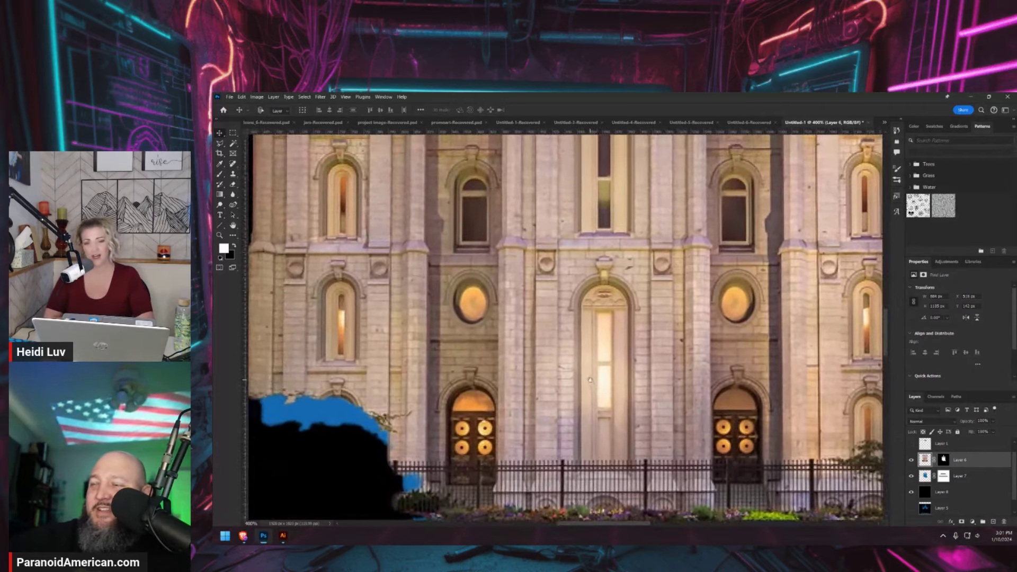
{"action": "scroll", "coordinate": [592, 382], "scroll_direction": "down", "scroll_amount": 3}
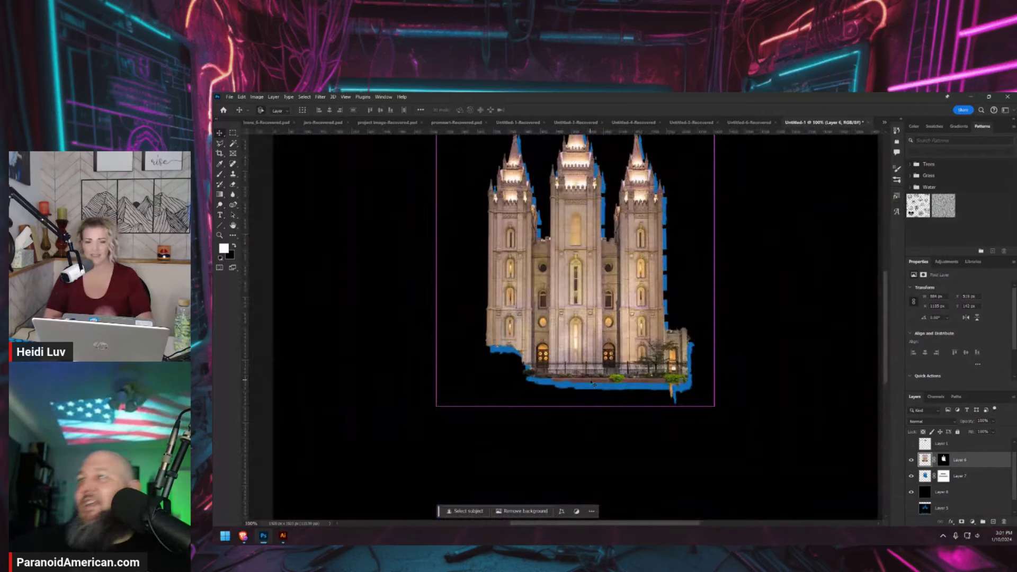
{"action": "scroll", "coordinate": [592, 382], "scroll_direction": "up", "scroll_amount": 4}
{"action": "scroll", "coordinate": [592, 382], "scroll_direction": "down", "scroll_amount": 3}
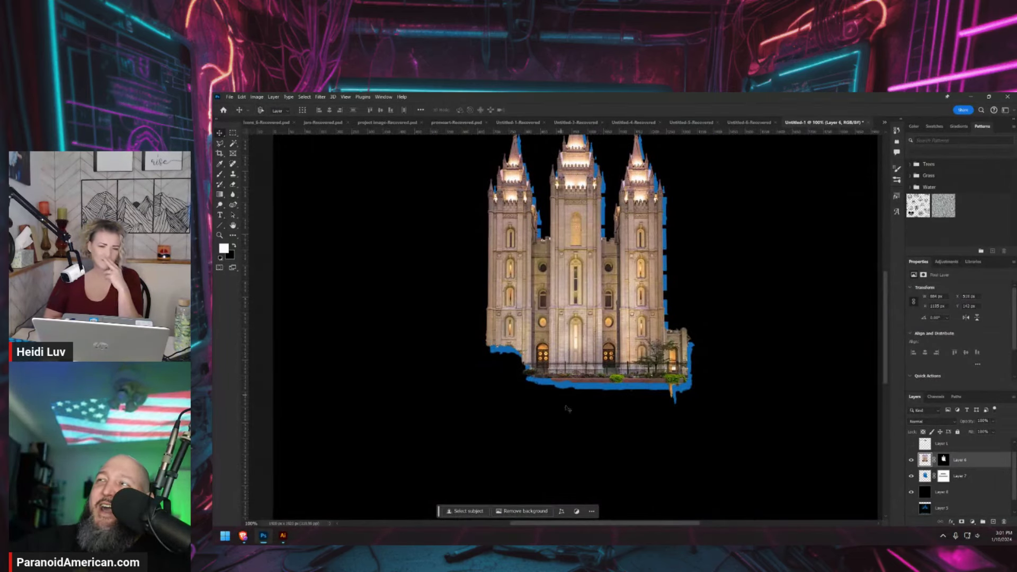
{"action": "left_click_drag", "start_coordinate": [543, 349], "coordinate": [531, 412]}
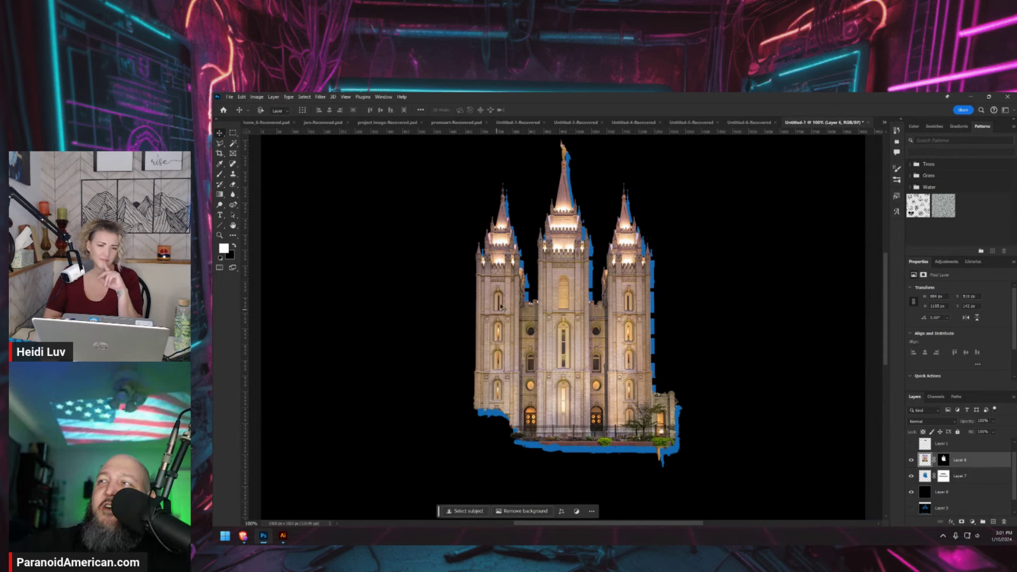
{"action": "scroll", "coordinate": [563, 339], "scroll_direction": "up", "scroll_amount": 2}
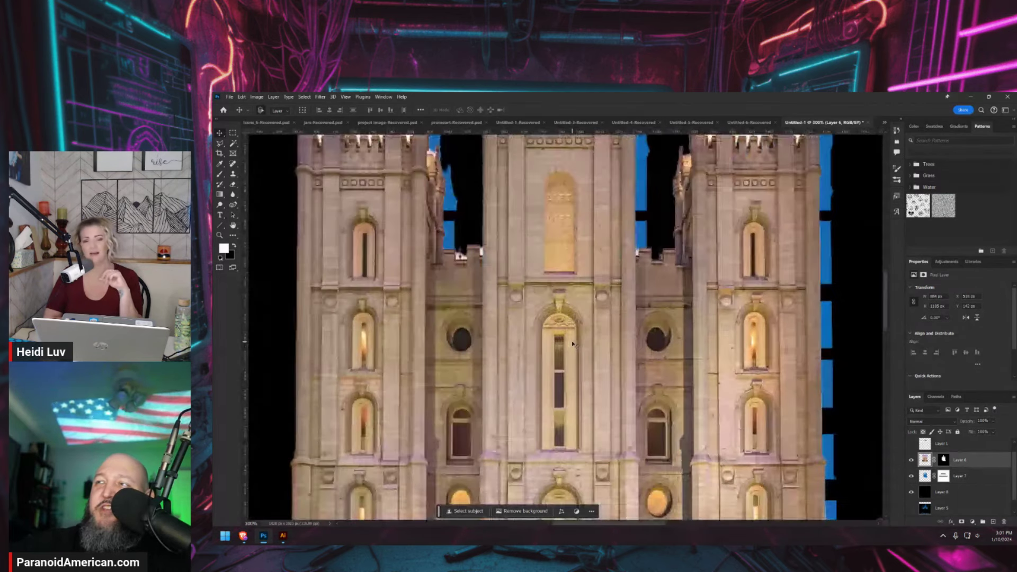
On a new Layer 9, select the central window, both arched doors, and right-side windows
{"action": "left_click", "coordinate": [993, 522]}
{"action": "left_click", "coordinate": [233, 132]}
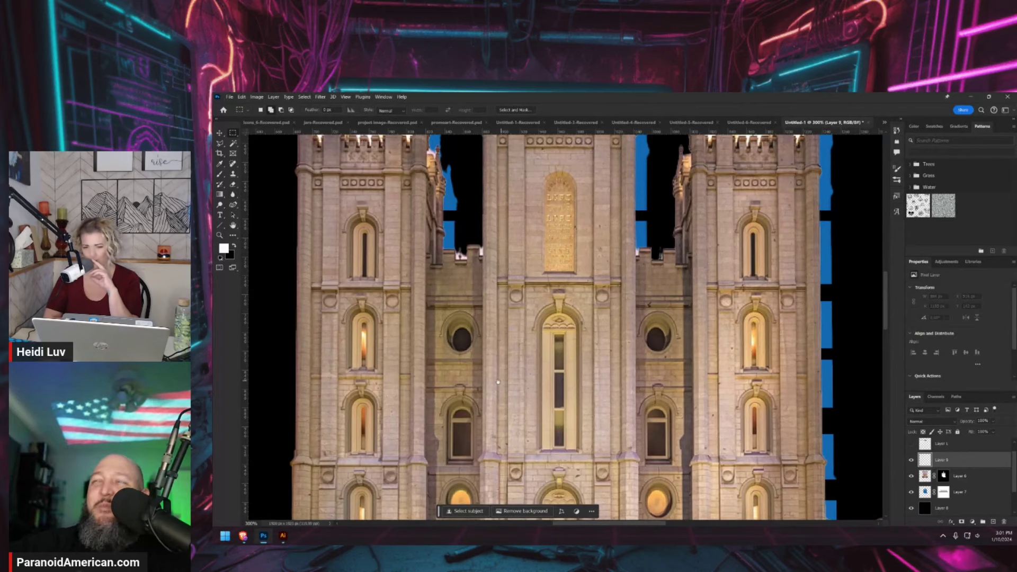
{"action": "scroll", "coordinate": [498, 381], "scroll_direction": "down", "scroll_amount": 5}
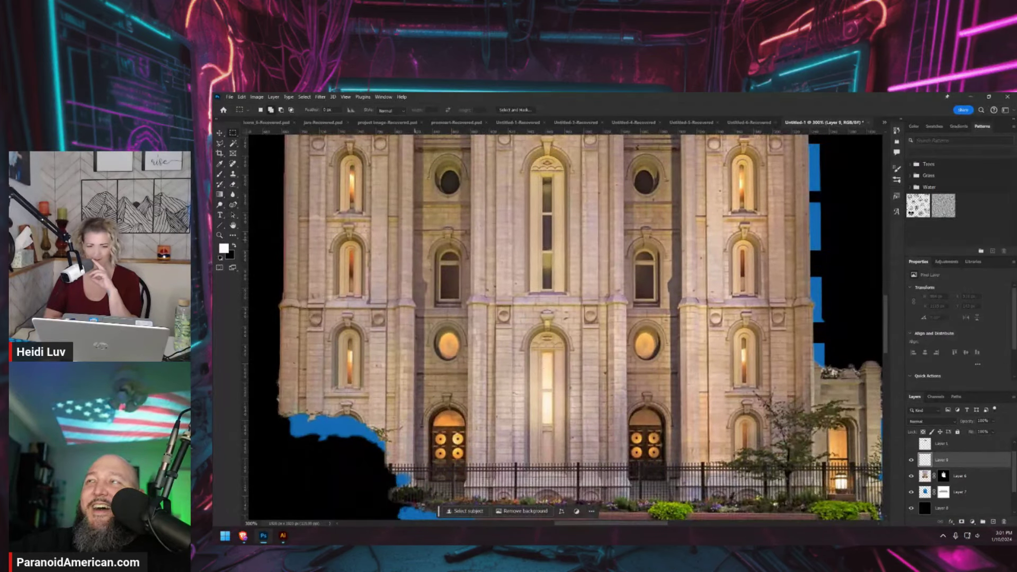
{"action": "left_click_drag", "start_coordinate": [529, 470], "coordinate": [565, 347]}
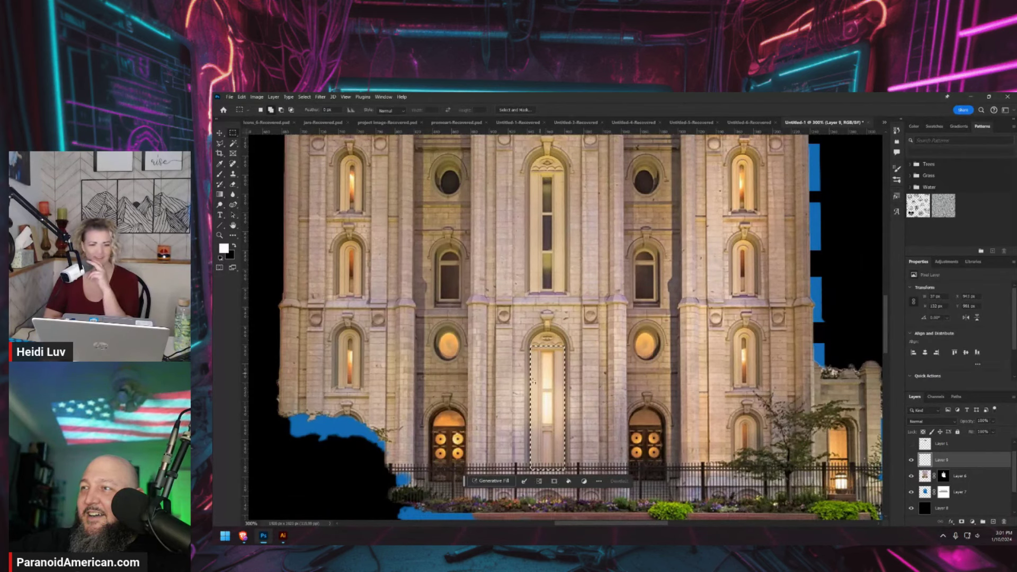
{"action": "left_click_drag", "start_coordinate": [431, 427], "coordinate": [466, 481]}
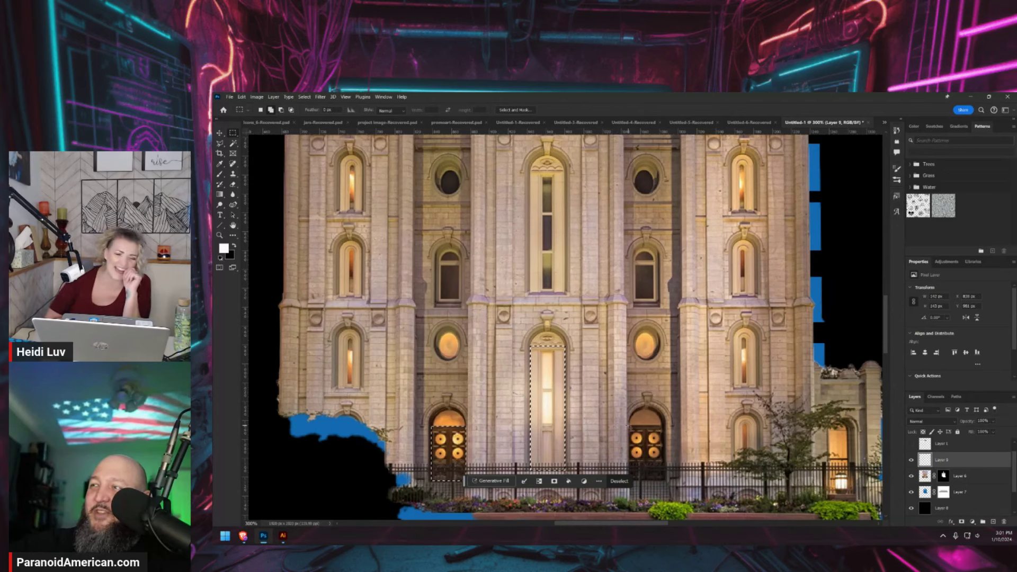
{"action": "left_click_drag", "start_coordinate": [629, 425], "coordinate": [666, 481]}
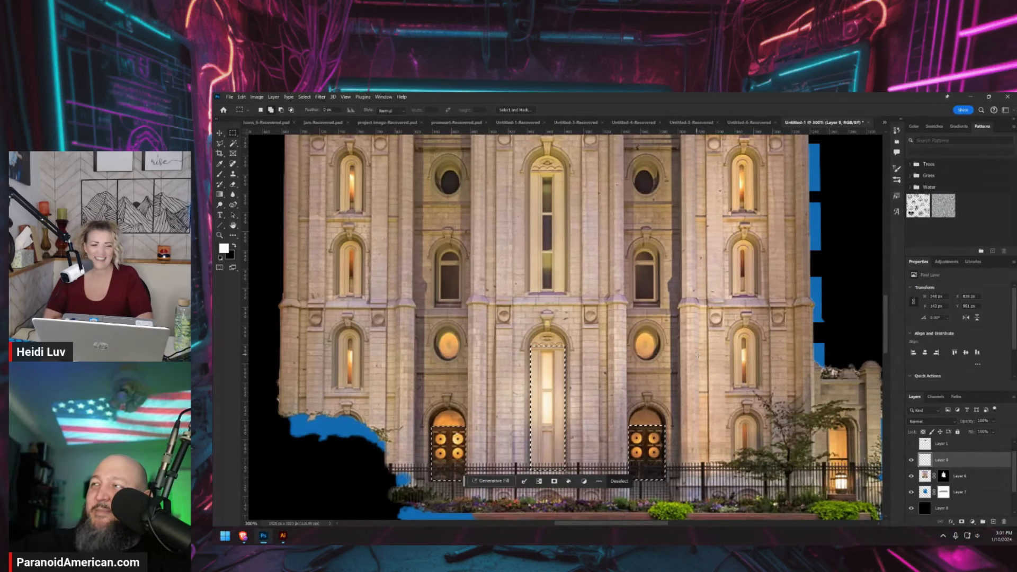
{"action": "left_click_drag", "start_coordinate": [736, 468], "coordinate": [758, 427]}
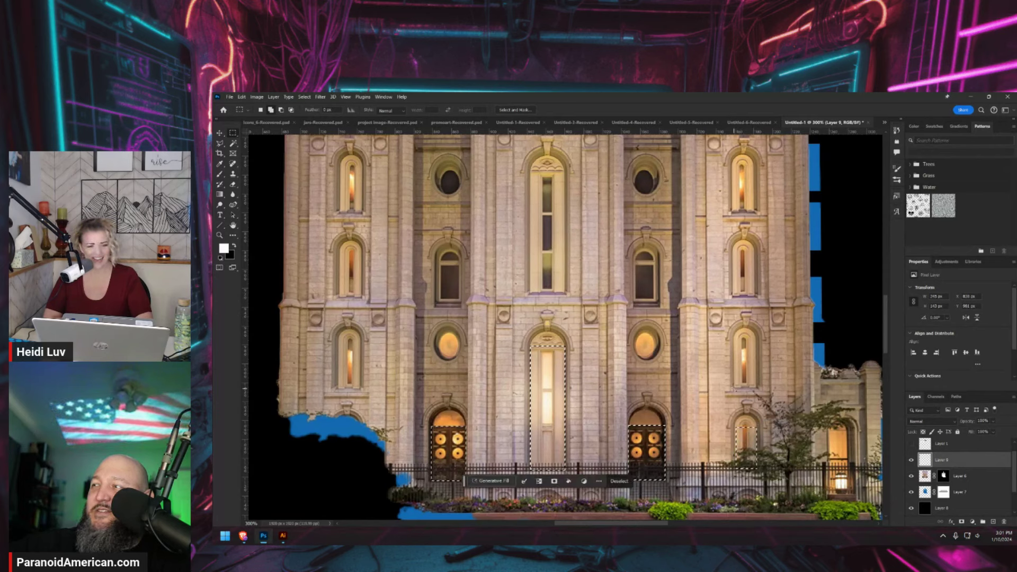
{"action": "left_click_drag", "start_coordinate": [733, 388], "coordinate": [757, 339]}
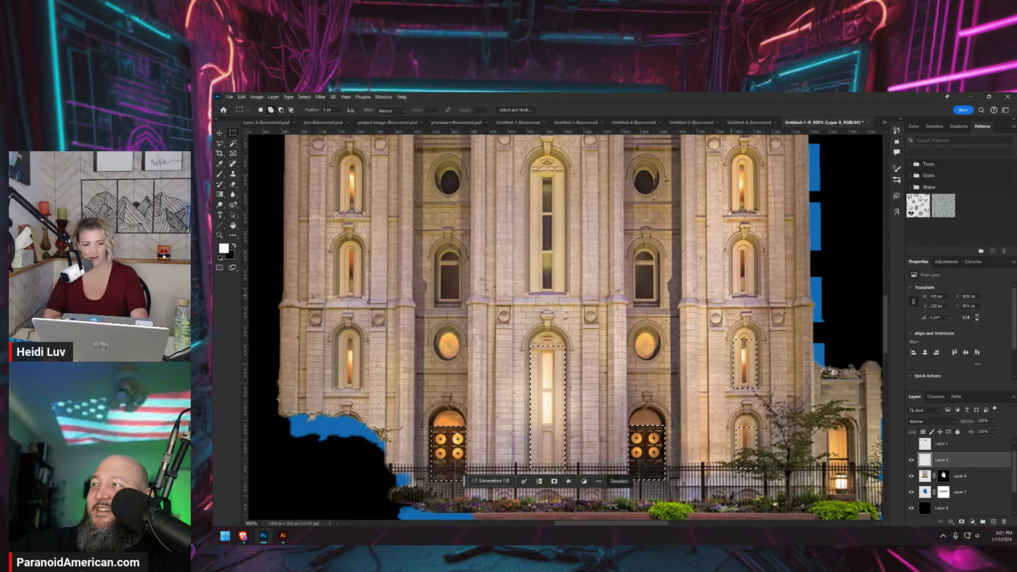
{"action": "left_click_drag", "start_coordinate": [732, 297], "coordinate": [757, 247]}
Add the upper right, upper centre, and three left windows to the selection
{"action": "scroll", "coordinate": [756, 247], "scroll_direction": "up", "scroll_amount": 4}
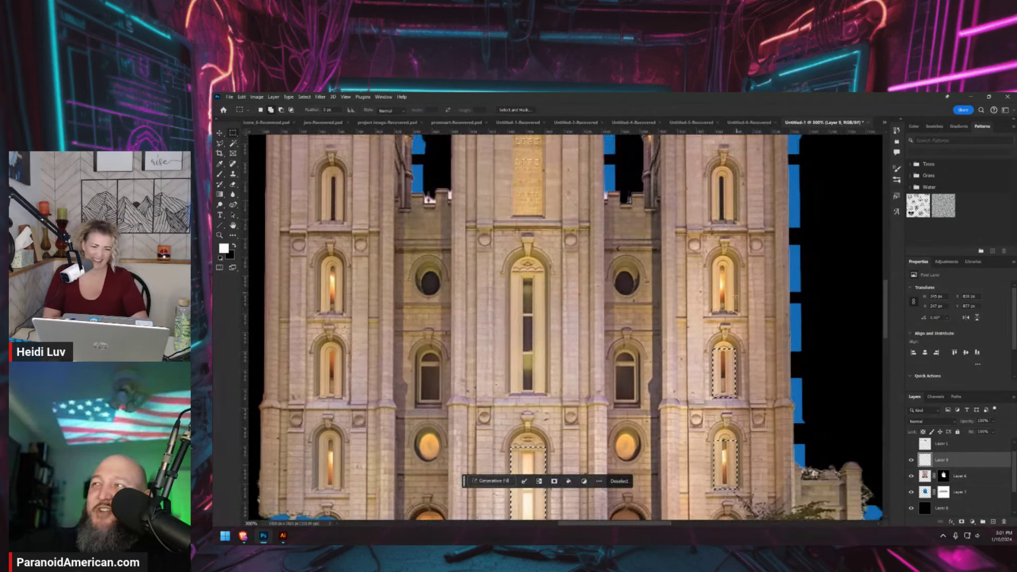
{"action": "left_click_drag", "start_coordinate": [713, 314], "coordinate": [735, 263]}
{"action": "left_click_drag", "start_coordinate": [717, 224], "coordinate": [743, 211]}
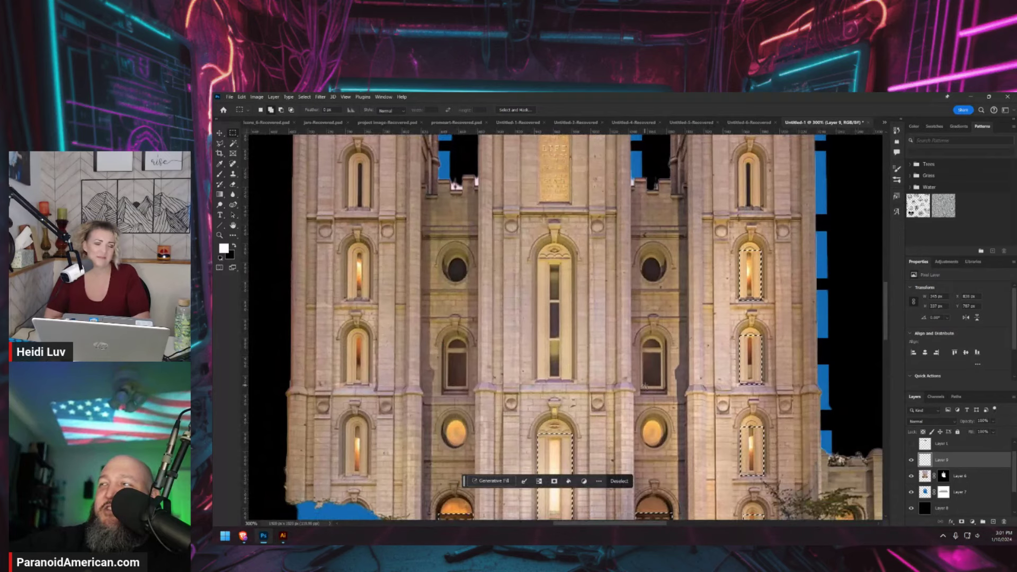
{"action": "left_click_drag", "start_coordinate": [536, 381], "coordinate": [571, 256]}
{"action": "scroll", "coordinate": [571, 255], "scroll_direction": "left", "scroll_amount": 3}
{"action": "scroll", "coordinate": [571, 256], "scroll_direction": "down", "scroll_amount": 1}
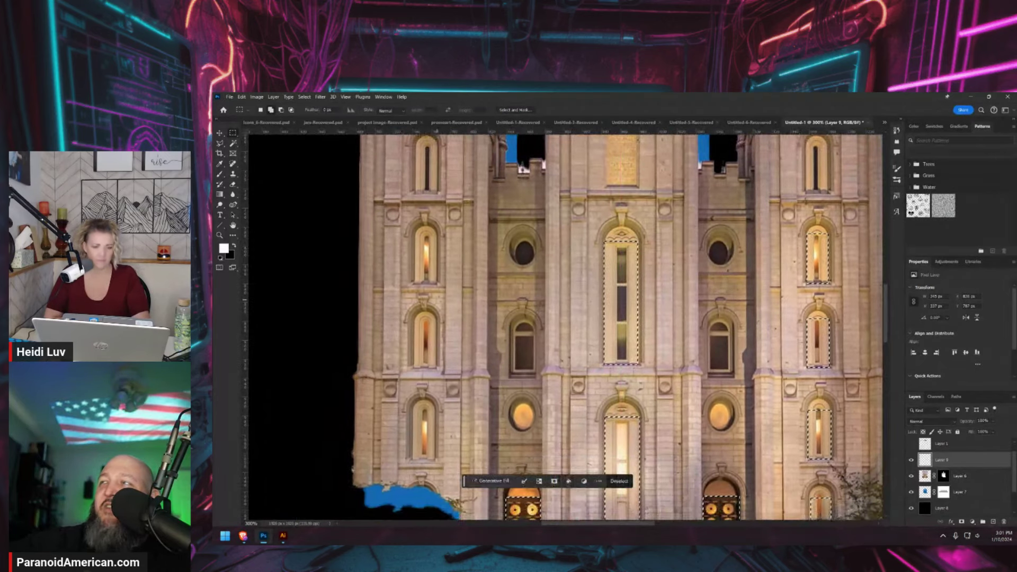
{"action": "left_click_drag", "start_coordinate": [415, 283], "coordinate": [438, 231]}
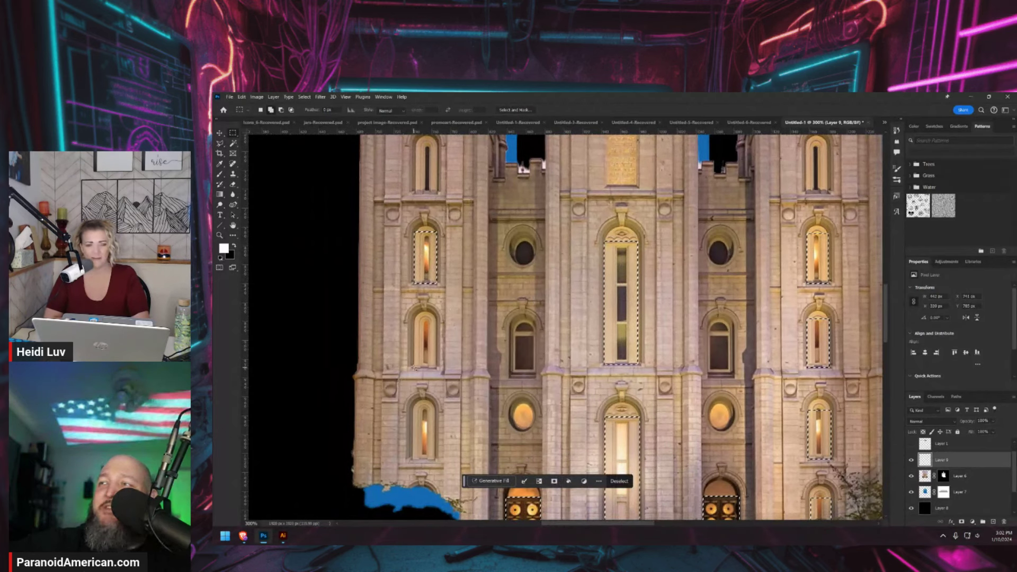
{"action": "left_click_drag", "start_coordinate": [413, 368], "coordinate": [437, 318]}
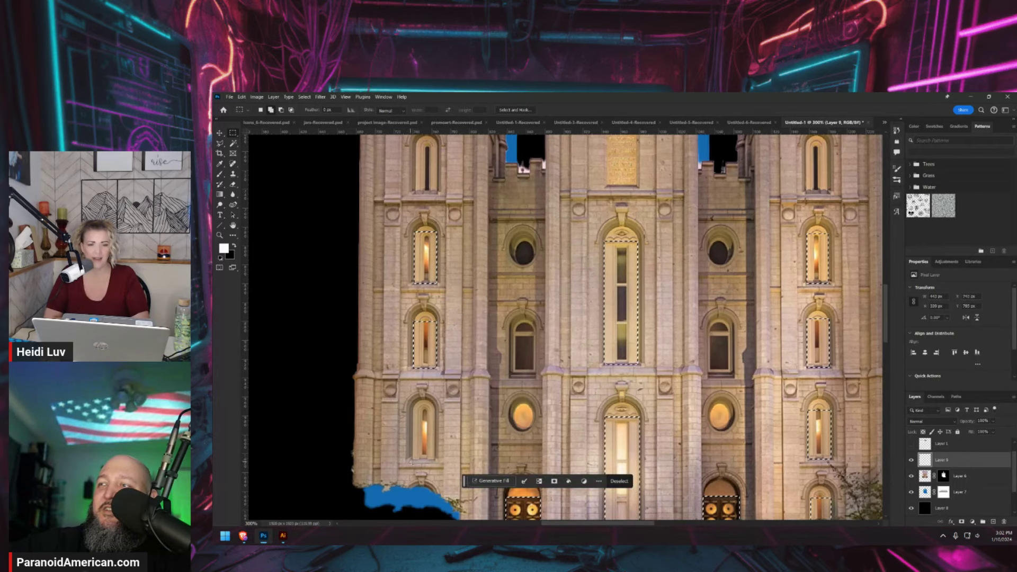
{"action": "left_click_drag", "start_coordinate": [410, 459], "coordinate": [434, 414]}
{"action": "left_click_drag", "start_coordinate": [520, 370], "coordinate": [418, 344]}
{"action": "left_click_drag", "start_coordinate": [656, 328], "coordinate": [660, 299]}
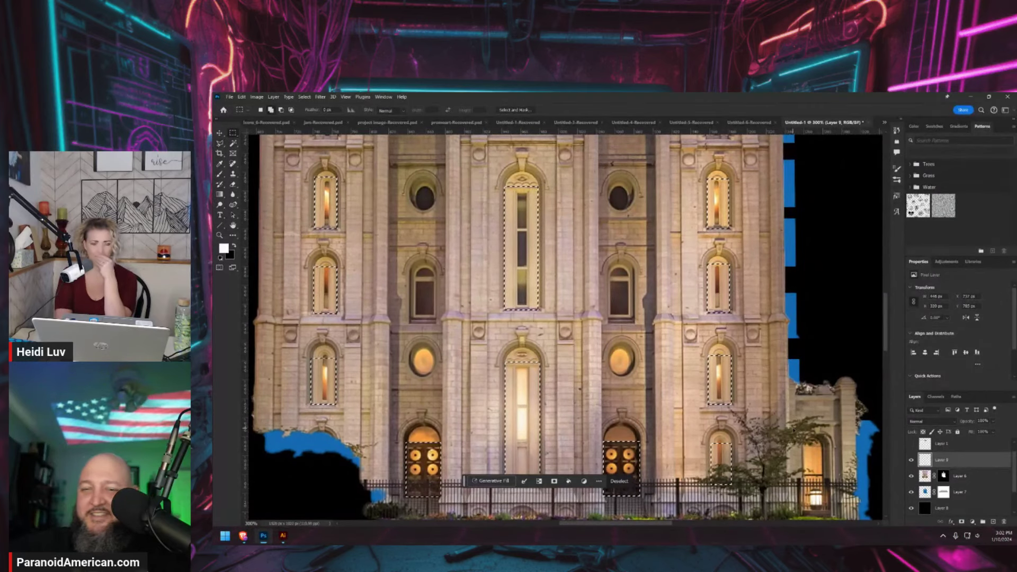
Cancel the accidental quit prompt and view the selection as a red Quick Mask overlay
{"action": "key", "text": "ctrl+q"}
{"action": "left_click", "coordinate": [661, 259]}
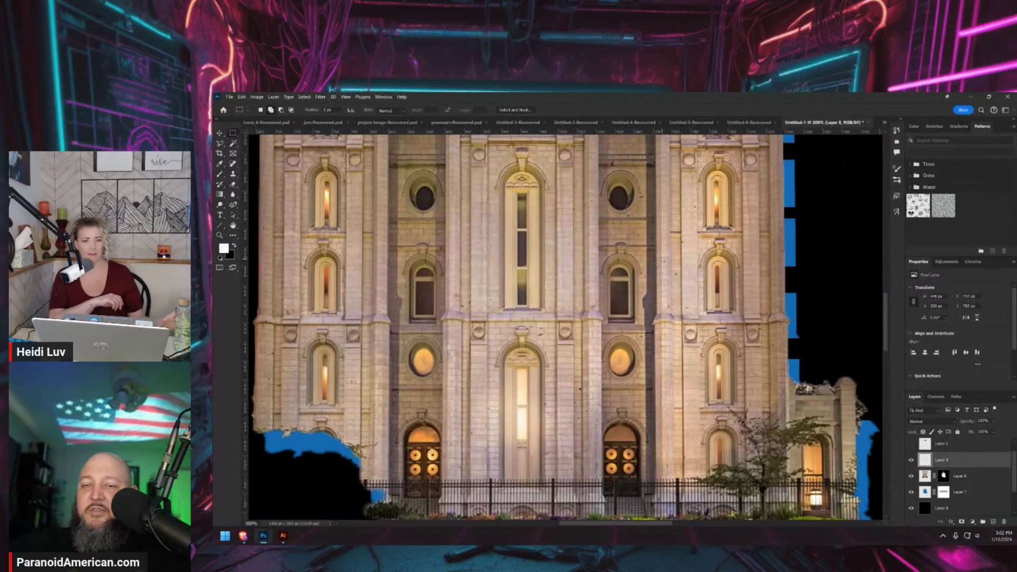
{"action": "key", "text": "q"}
{"action": "key", "text": "q"}
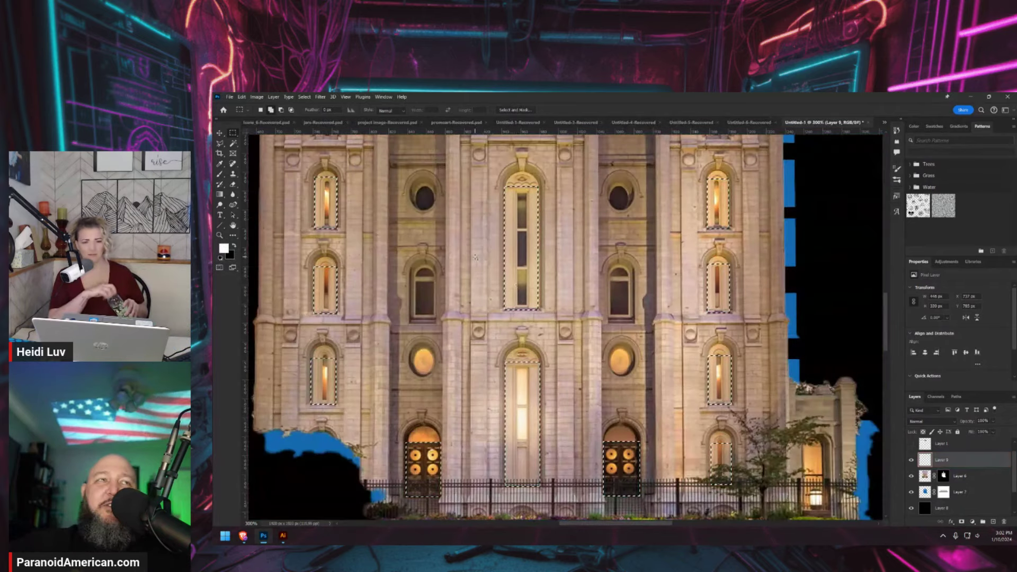
{"action": "key", "text": "q"}
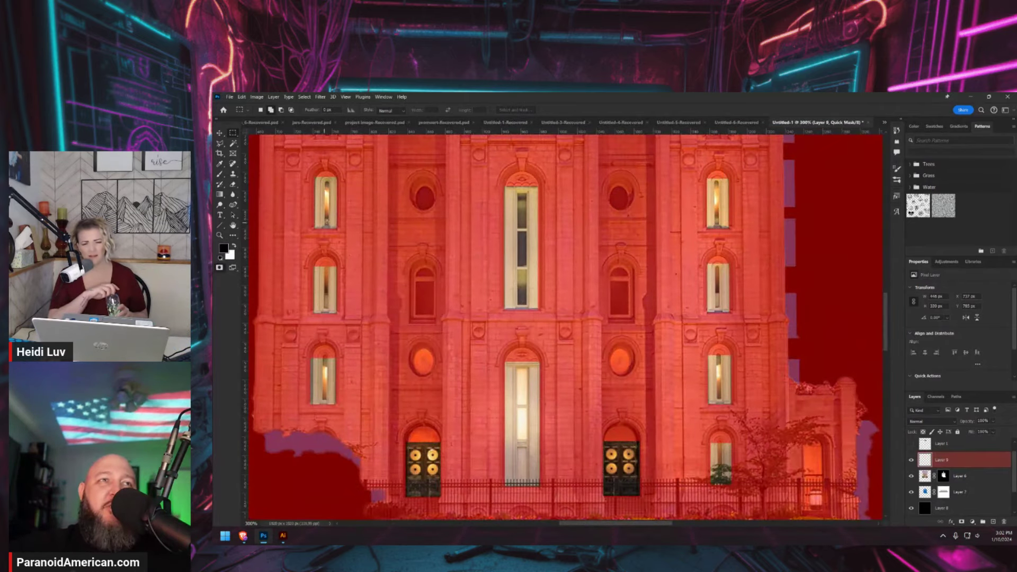
In Quick Mask, paint white over the six centre, left and right window arches
{"action": "key", "text": "b"}
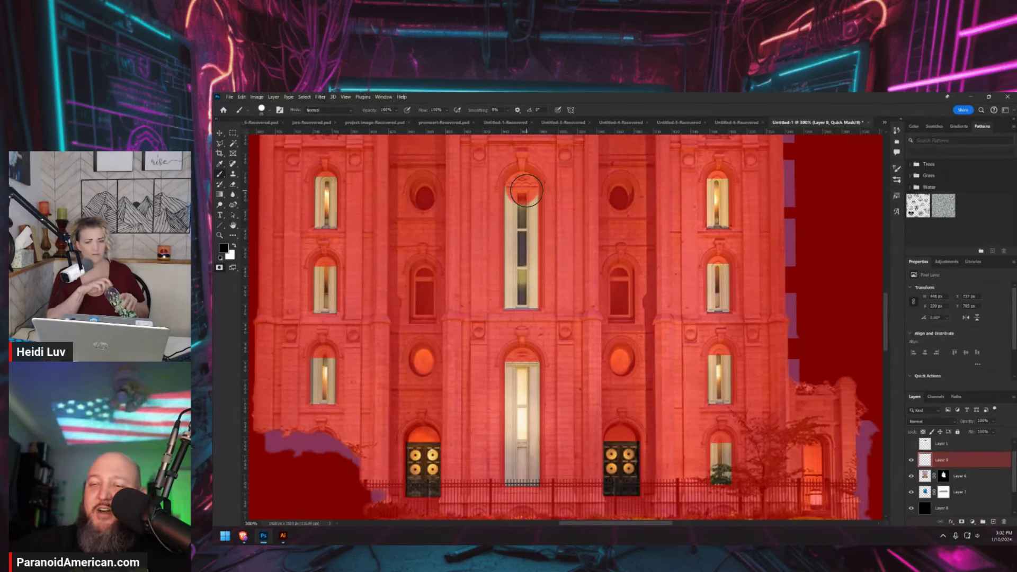
{"action": "left_click", "coordinate": [235, 247]}
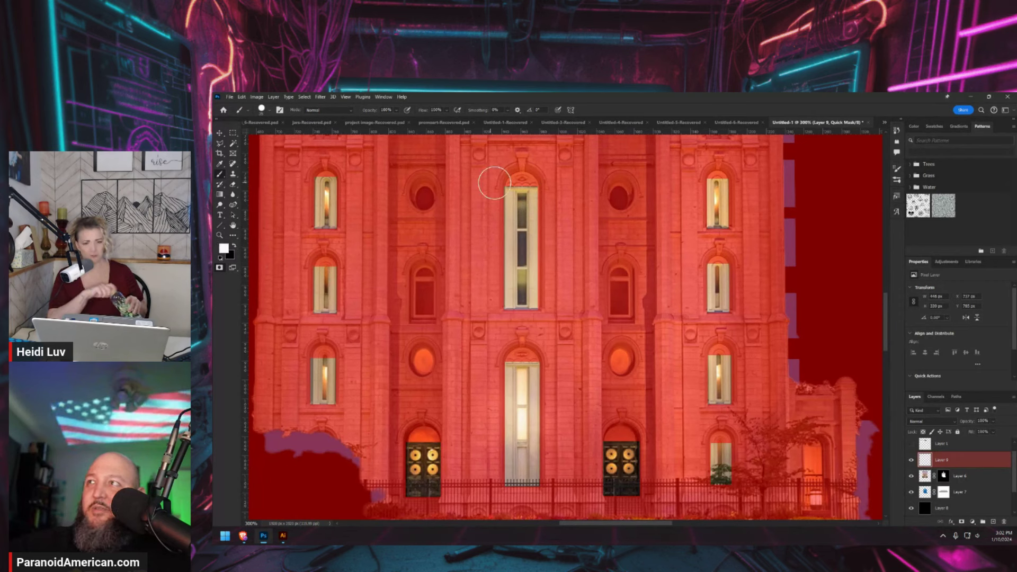
{"action": "left_click", "coordinate": [521, 188]}
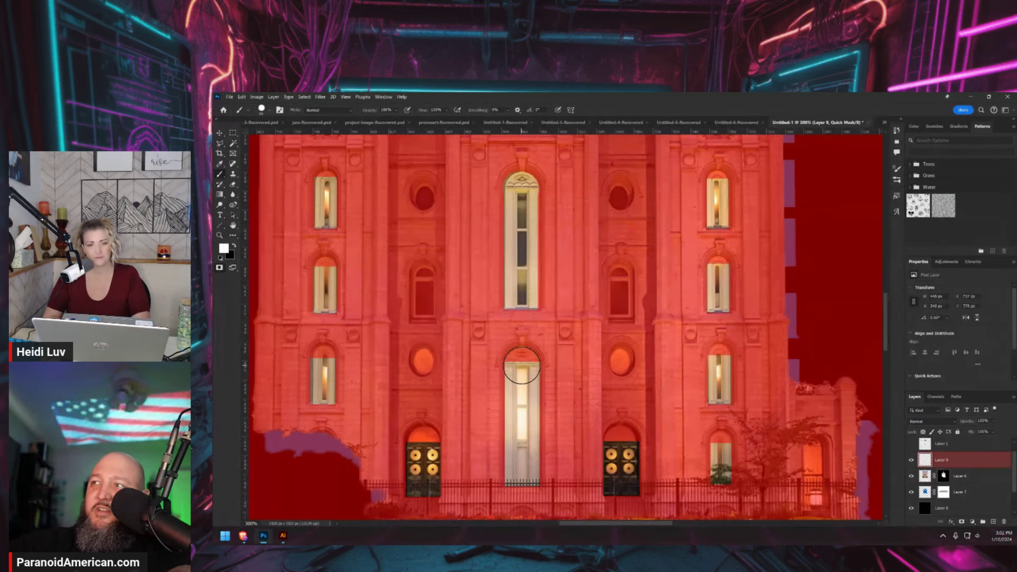
{"action": "left_click_drag", "start_coordinate": [521, 364], "coordinate": [522, 355]}
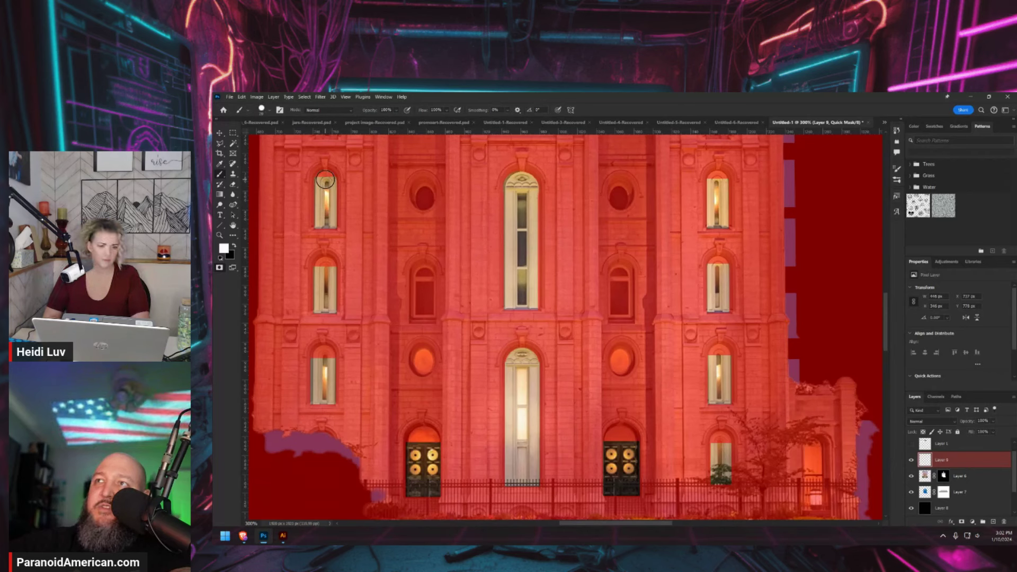
{"action": "left_click", "coordinate": [326, 266]}
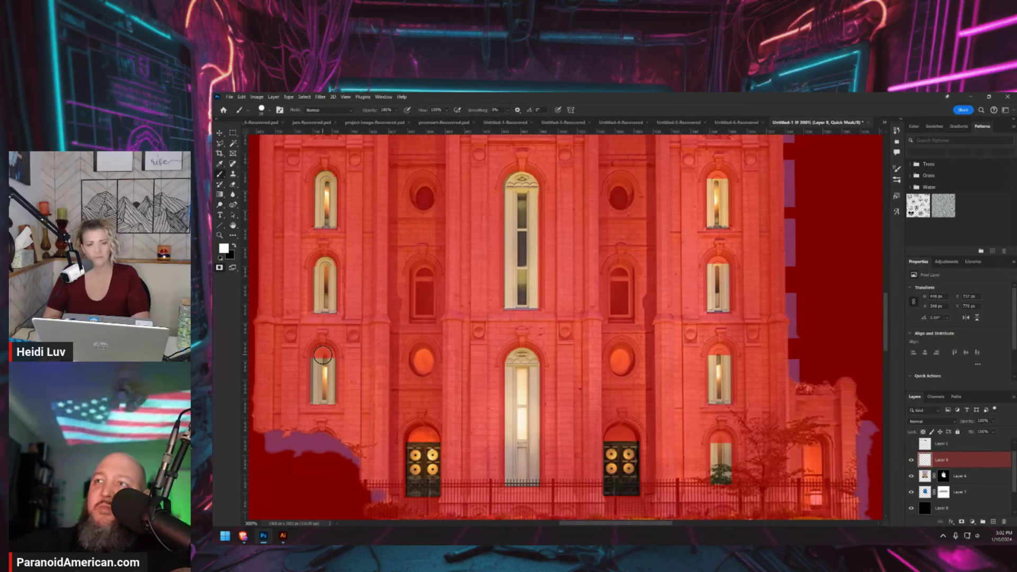
{"action": "left_click", "coordinate": [324, 355]}
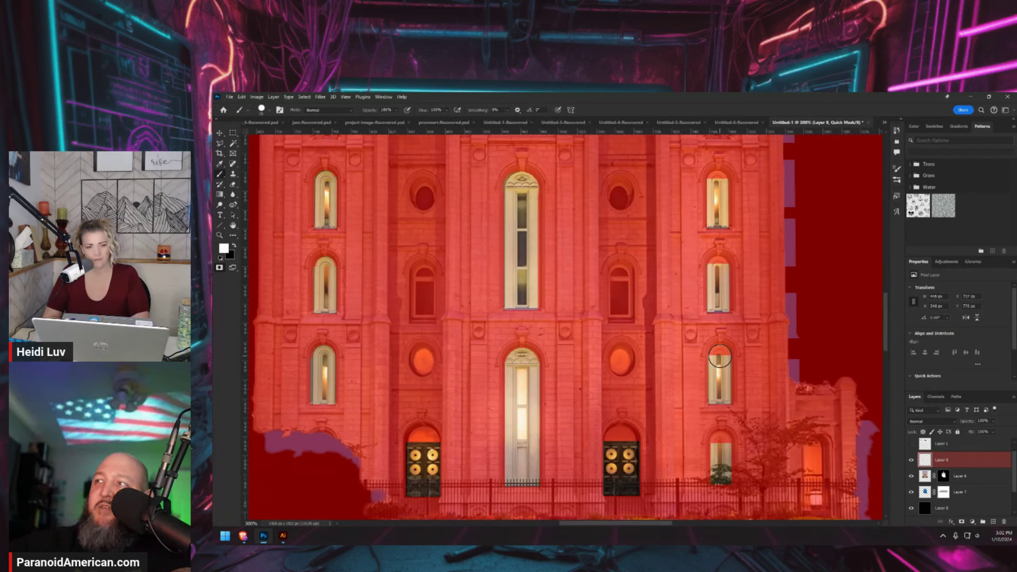
{"action": "left_click_drag", "start_coordinate": [719, 356], "coordinate": [720, 345]}
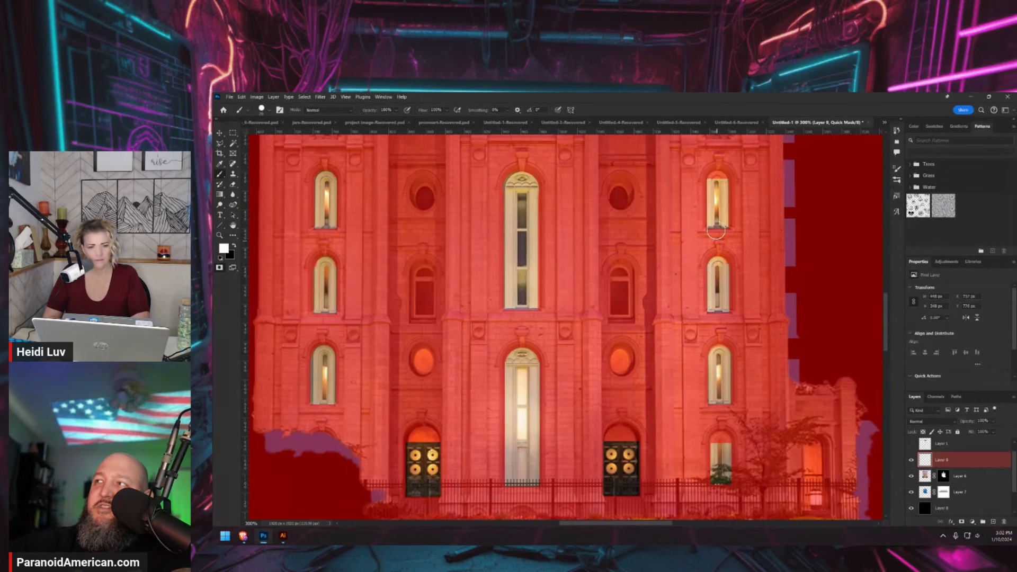
{"action": "left_click_drag", "start_coordinate": [716, 180], "coordinate": [721, 198]}
{"action": "key", "text": "q"}
Add the two door arches and the small arched window to the selection with a smaller brush
{"action": "key", "text": "ctrl+1"}
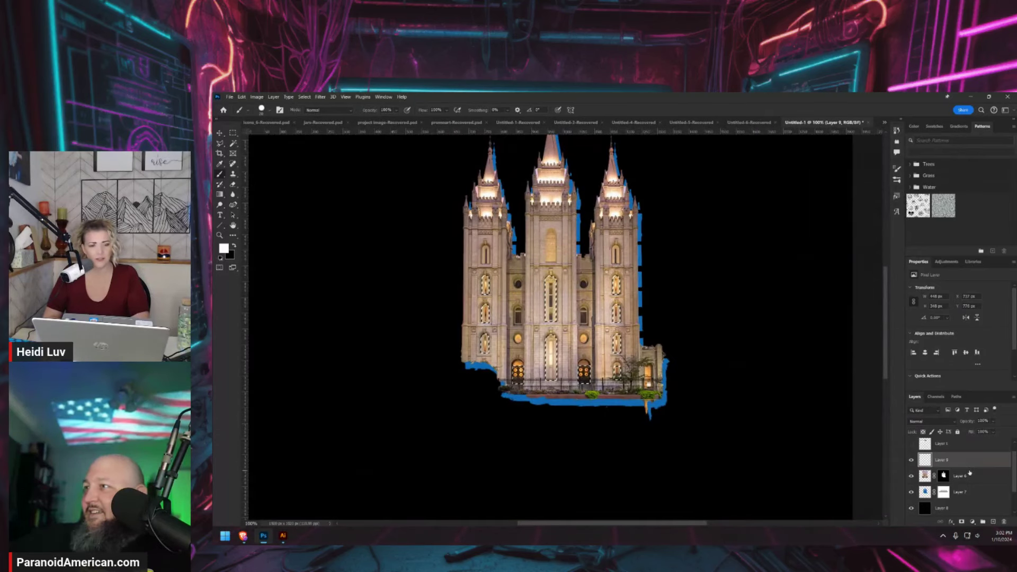
{"action": "key", "text": "ctrl+plus"}
{"action": "key", "text": "ctrl+plus"}
{"action": "key", "text": "ctrl+plus"}
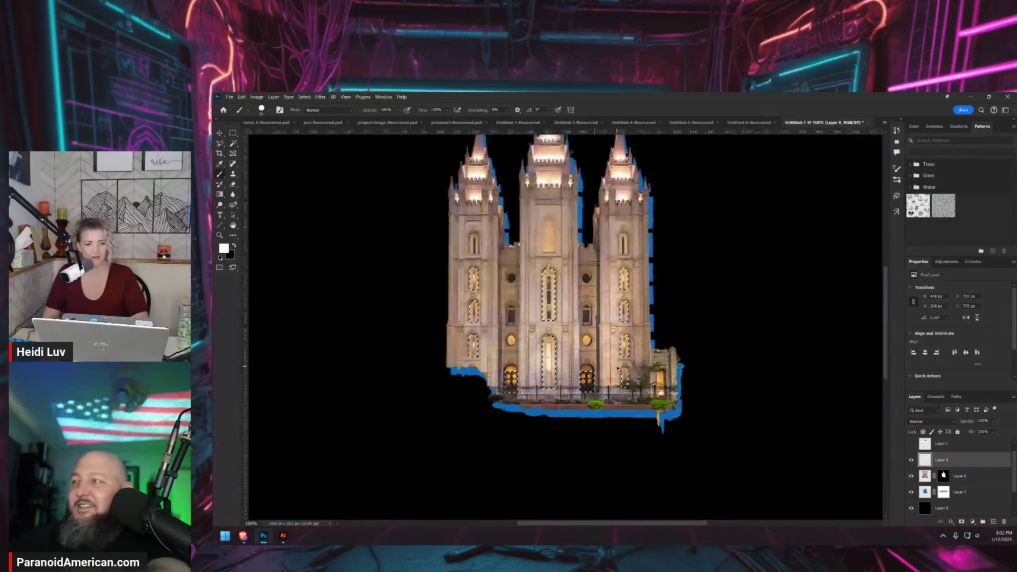
{"action": "scroll", "coordinate": [583, 278], "scroll_direction": "down", "scroll_amount": 3}
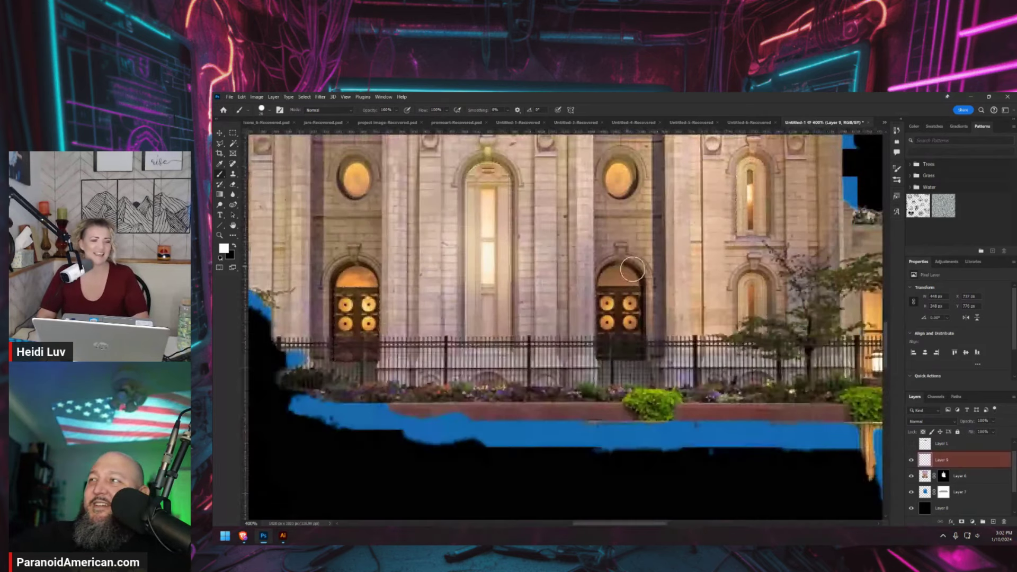
{"action": "key", "text": "q"}
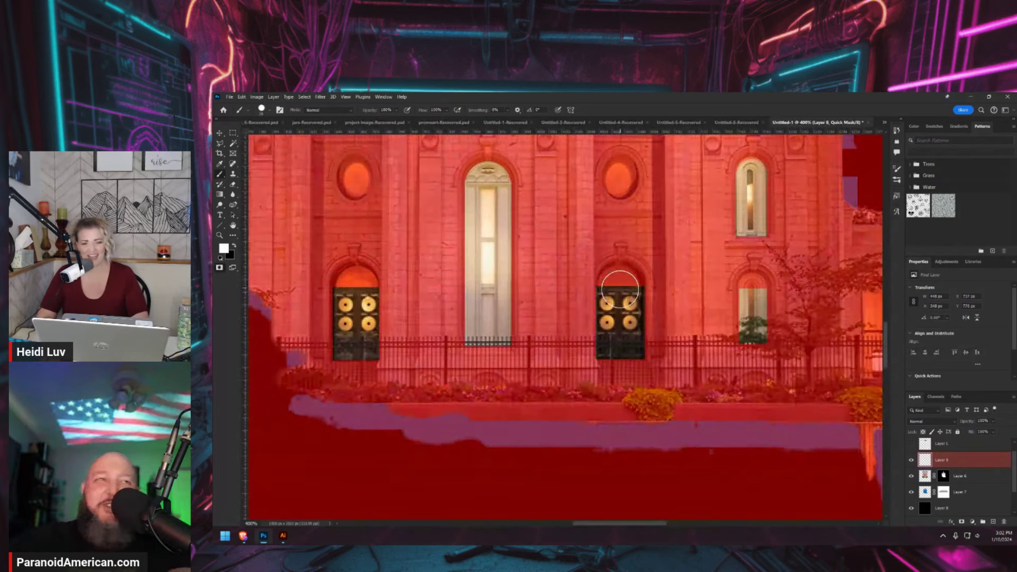
{"action": "left_click_drag", "start_coordinate": [606, 280], "coordinate": [633, 278]}
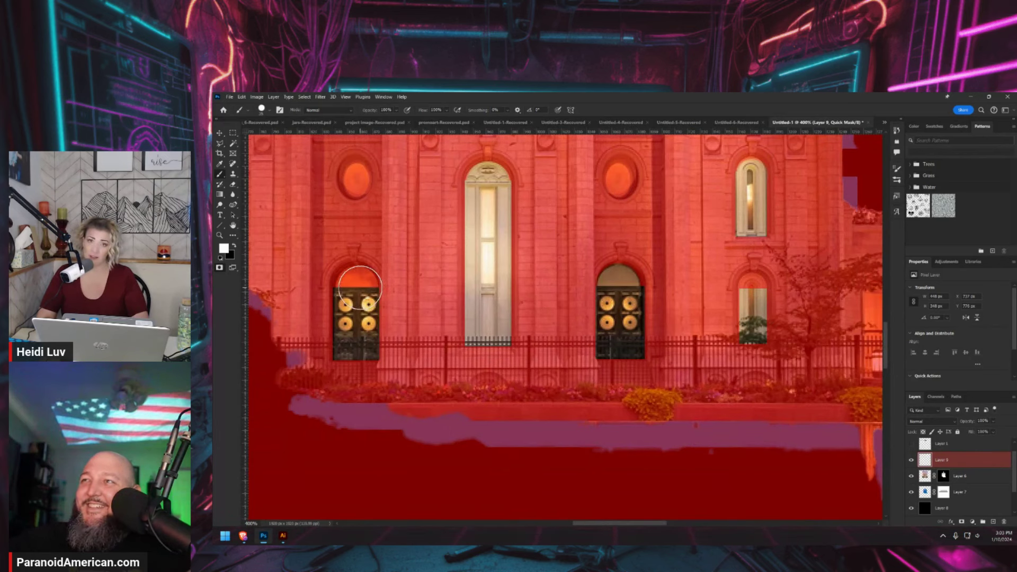
{"action": "left_click_drag", "start_coordinate": [349, 281], "coordinate": [364, 277]}
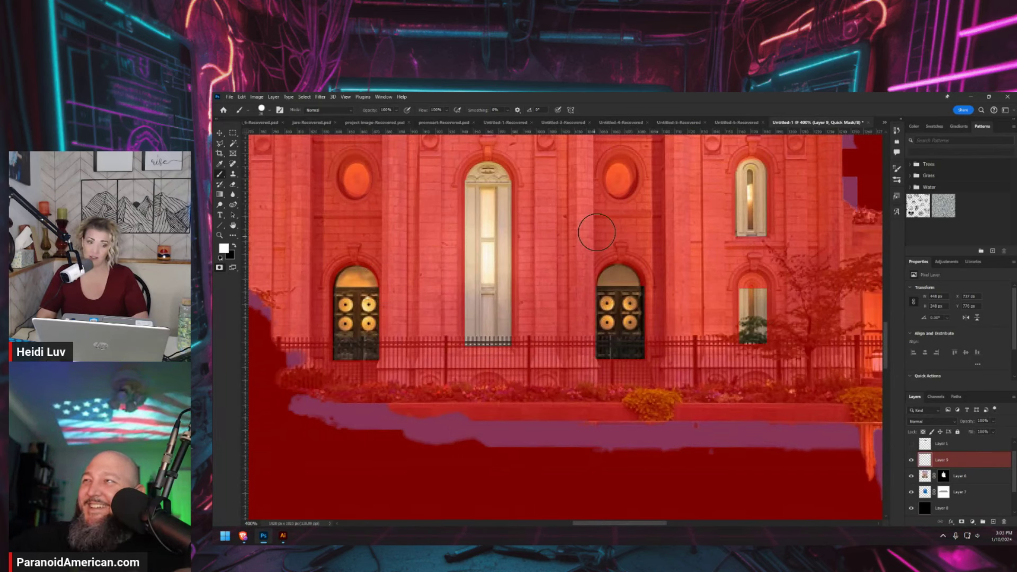
{"action": "key", "text": "bracketleft"}
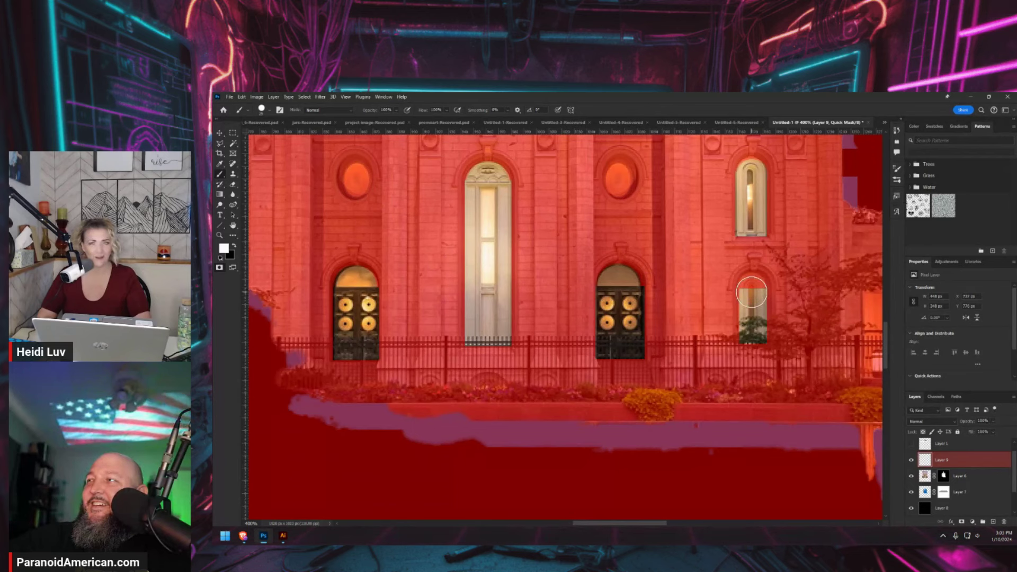
{"action": "left_click_drag", "start_coordinate": [752, 286], "coordinate": [756, 314]}
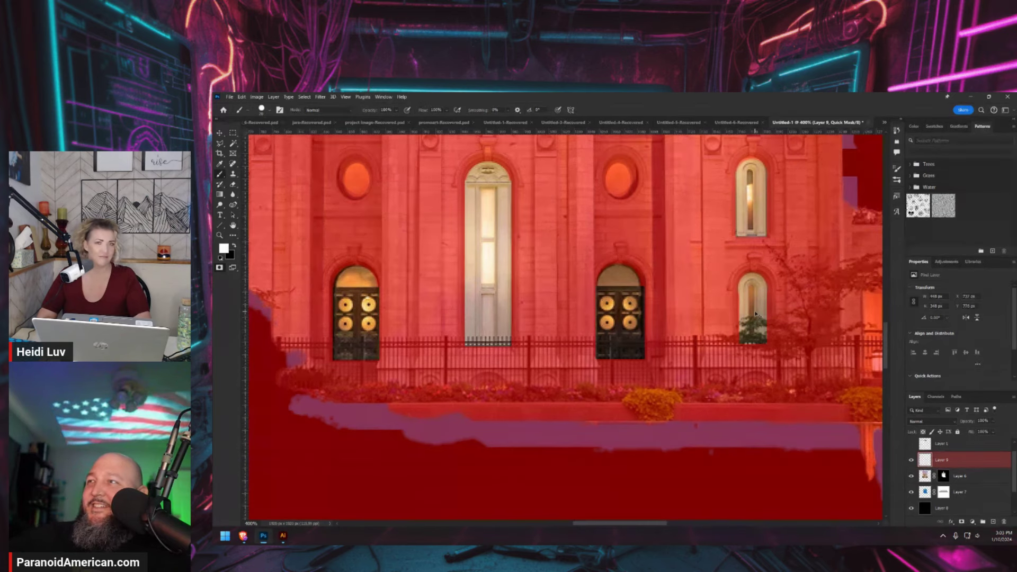
{"action": "key", "text": "ctrl+minus"}
{"action": "key", "text": "ctrl+minus"}
{"action": "key", "text": "ctrl+minus"}
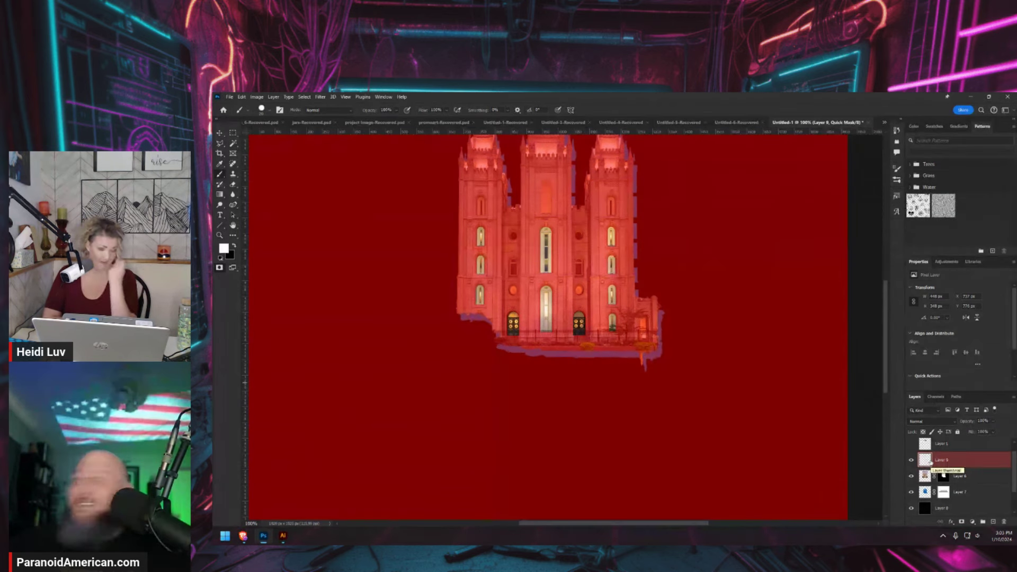
{"action": "key", "text": "q"}
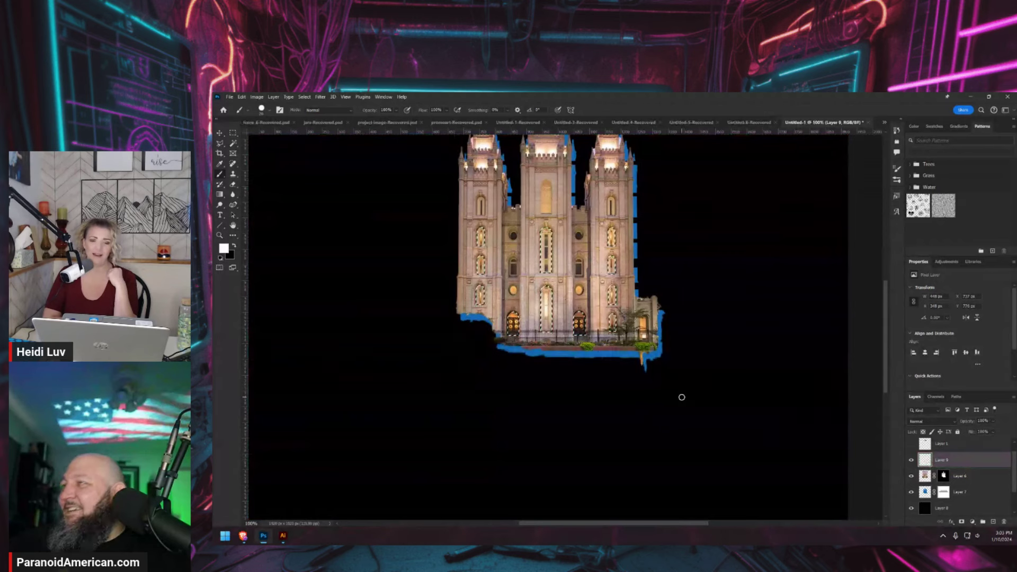
Put Layer 7 into a new Group 3 and select that group
{"action": "left_click", "coordinate": [943, 476]}
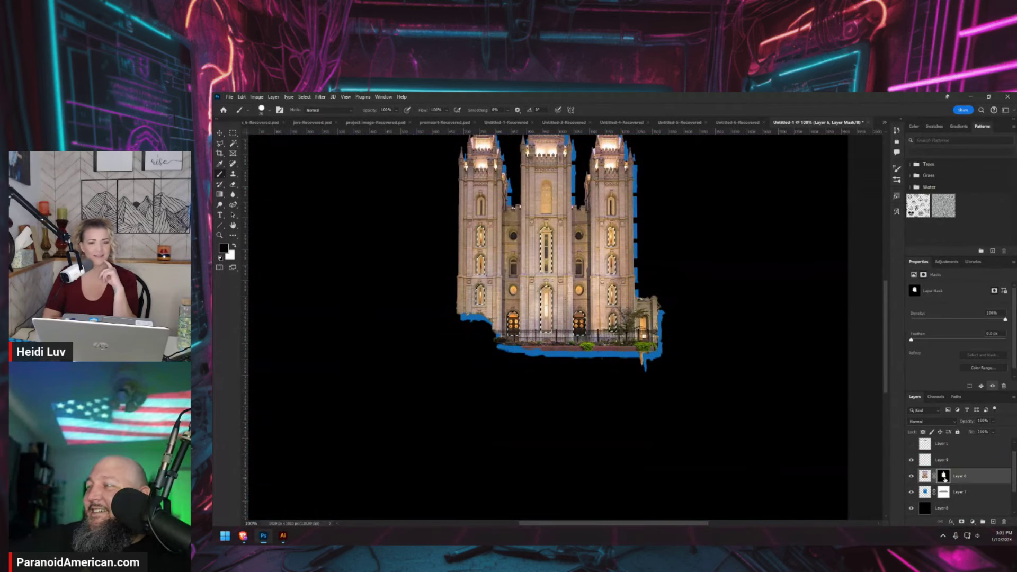
{"action": "left_click", "coordinate": [984, 521]}
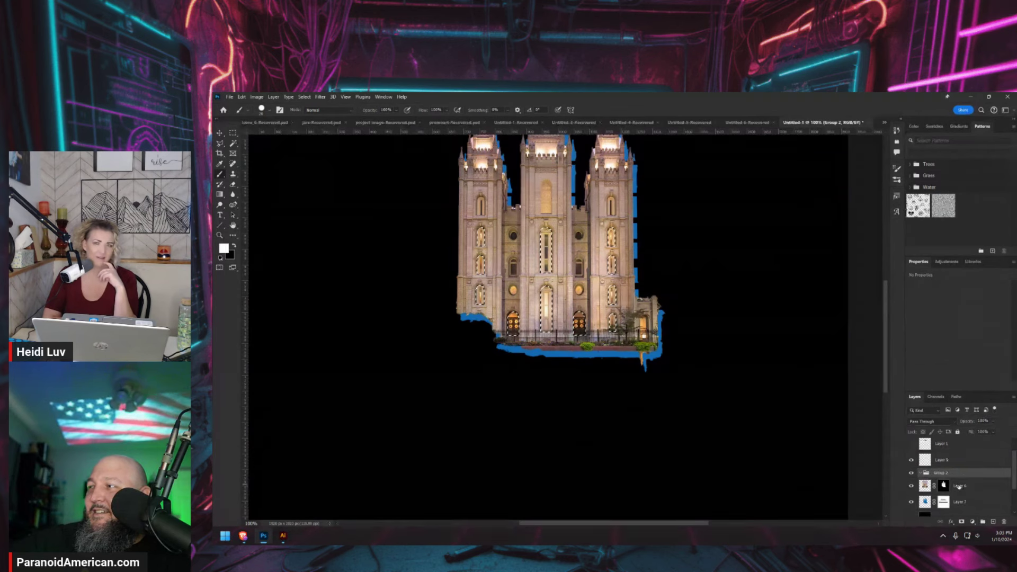
{"action": "left_click_drag", "start_coordinate": [959, 485], "coordinate": [925, 477]}
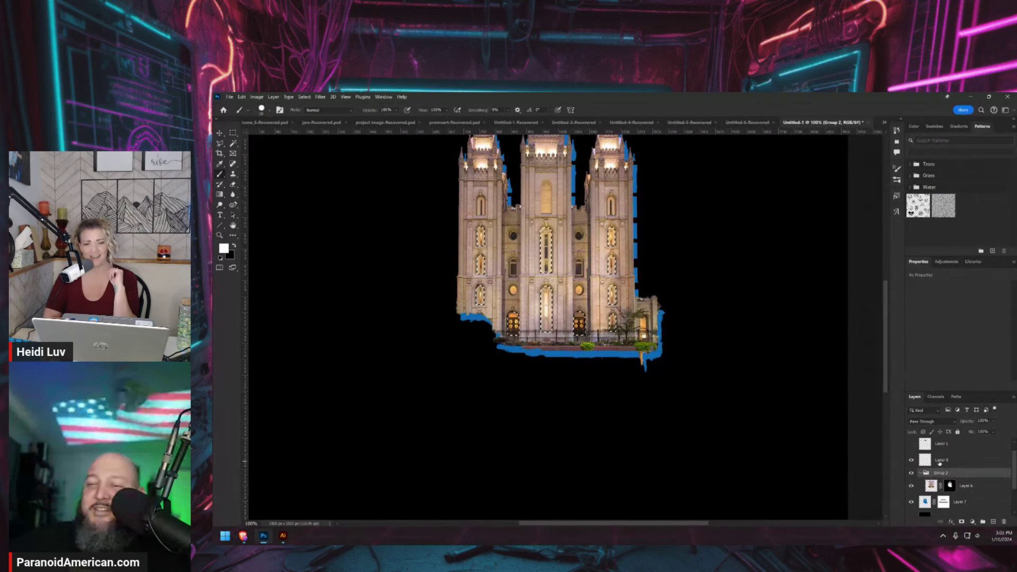
{"action": "left_click", "coordinate": [961, 522]}
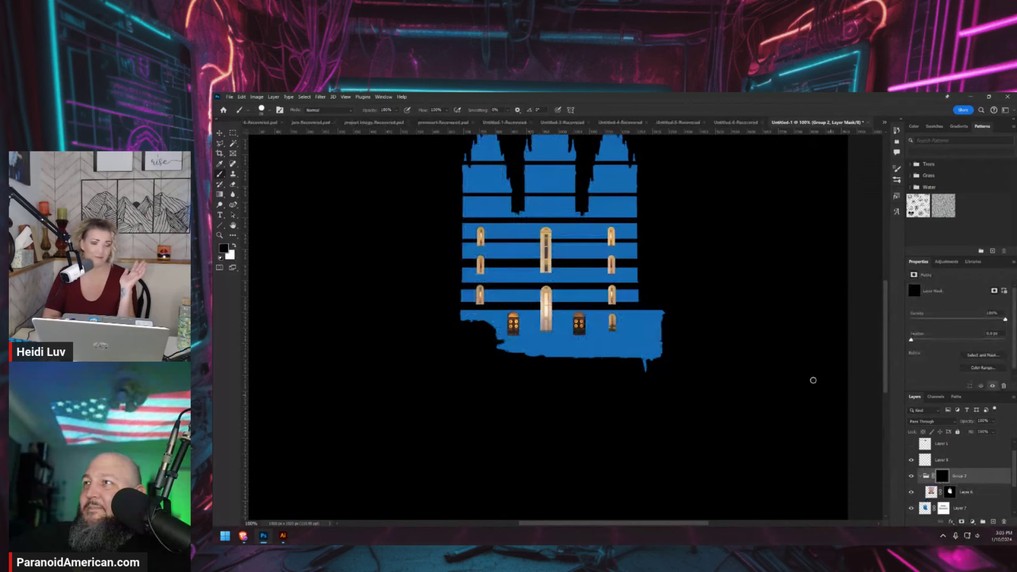
{"action": "key", "text": "ctrl+z"}
{"action": "key", "text": "ctrl+z"}
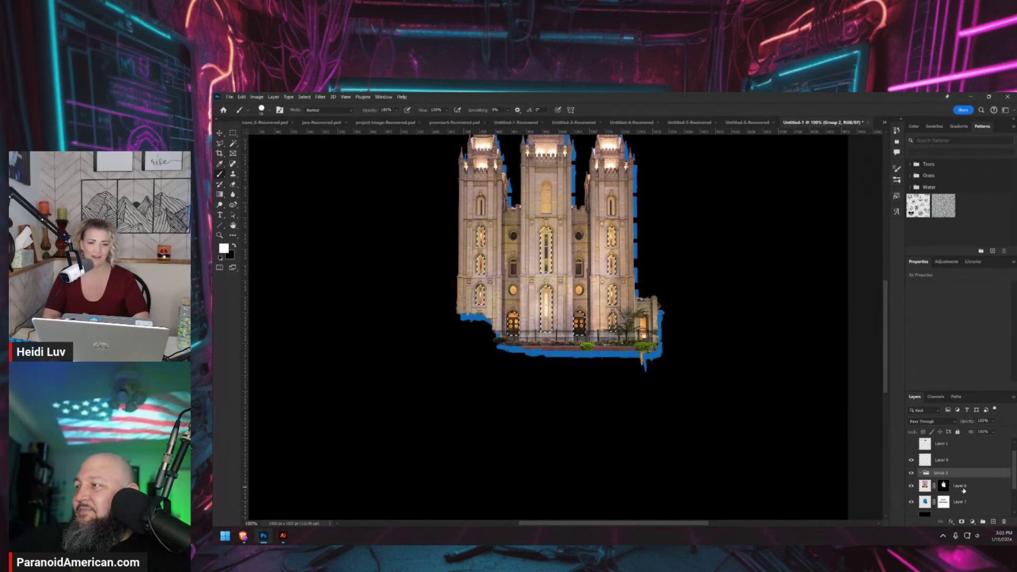
{"action": "left_click", "coordinate": [967, 502]}
{"action": "scroll", "coordinate": [975, 509], "scroll_direction": "down", "scroll_amount": 1}
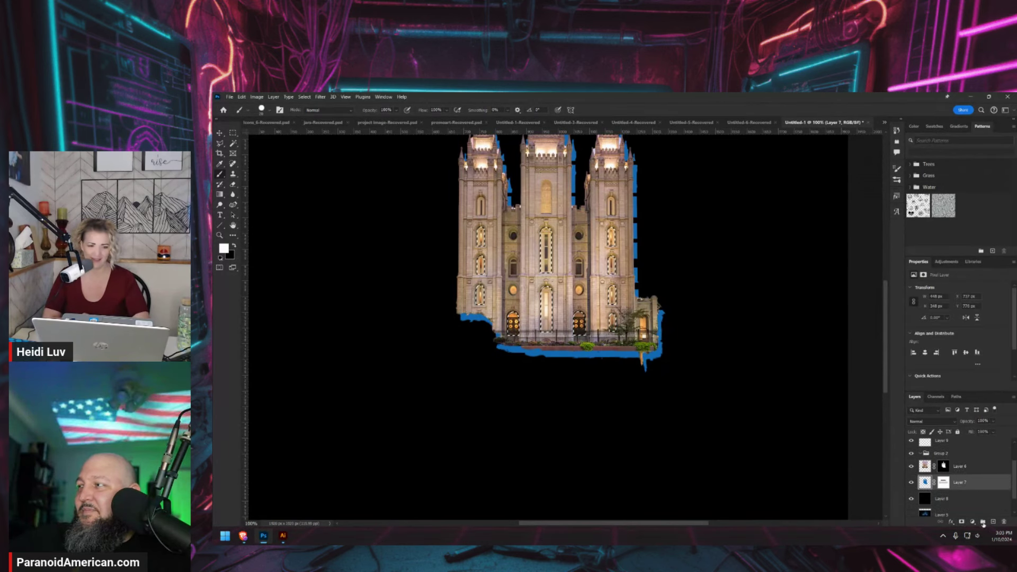
{"action": "left_click", "coordinate": [983, 522]}
{"action": "left_click_drag", "start_coordinate": [967, 492], "coordinate": [968, 479]}
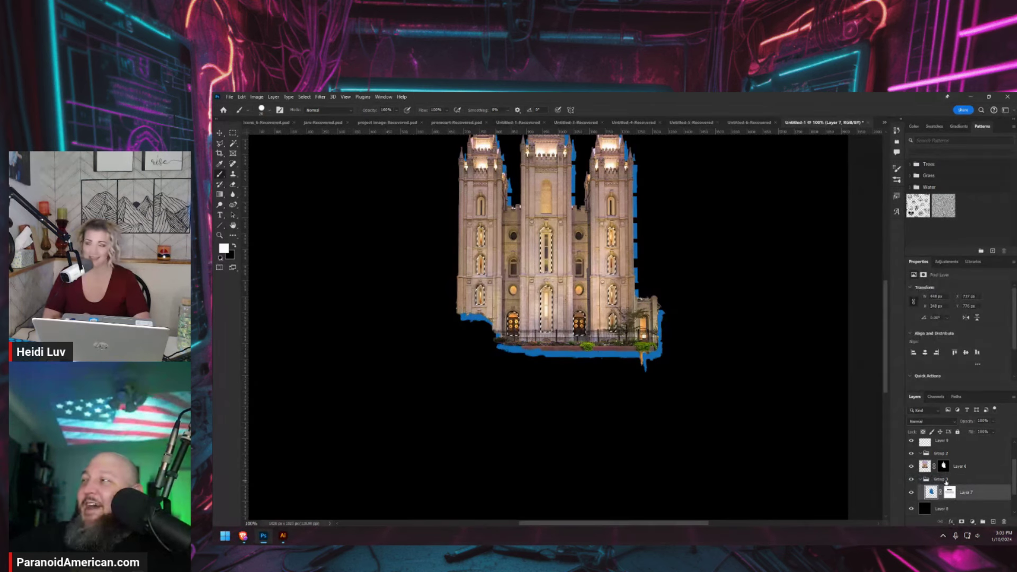
{"action": "left_click", "coordinate": [945, 480]}
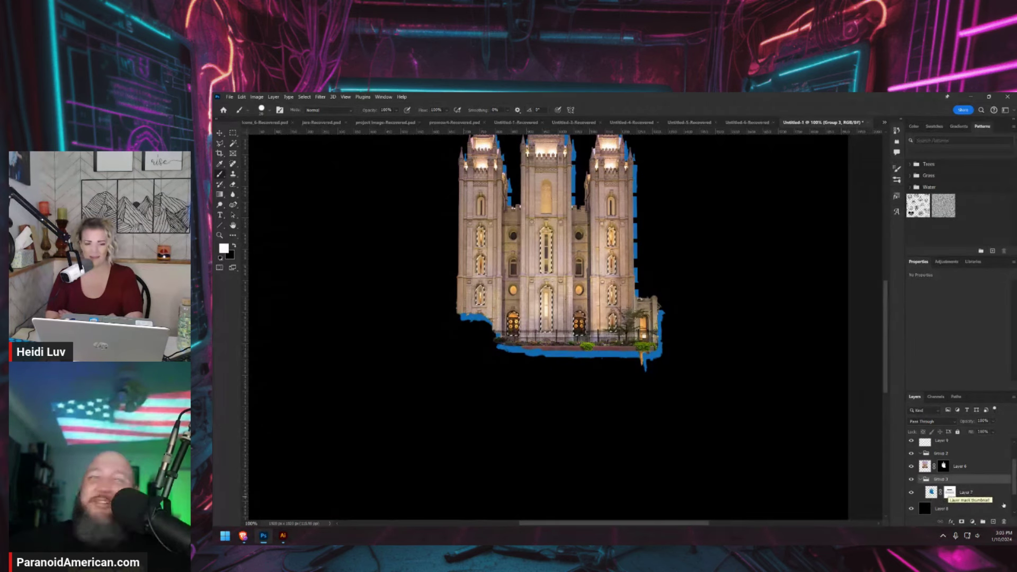
Hide the temple photo and give Group 3 an inverted window-selection mask
{"action": "left_click", "coordinate": [912, 466]}
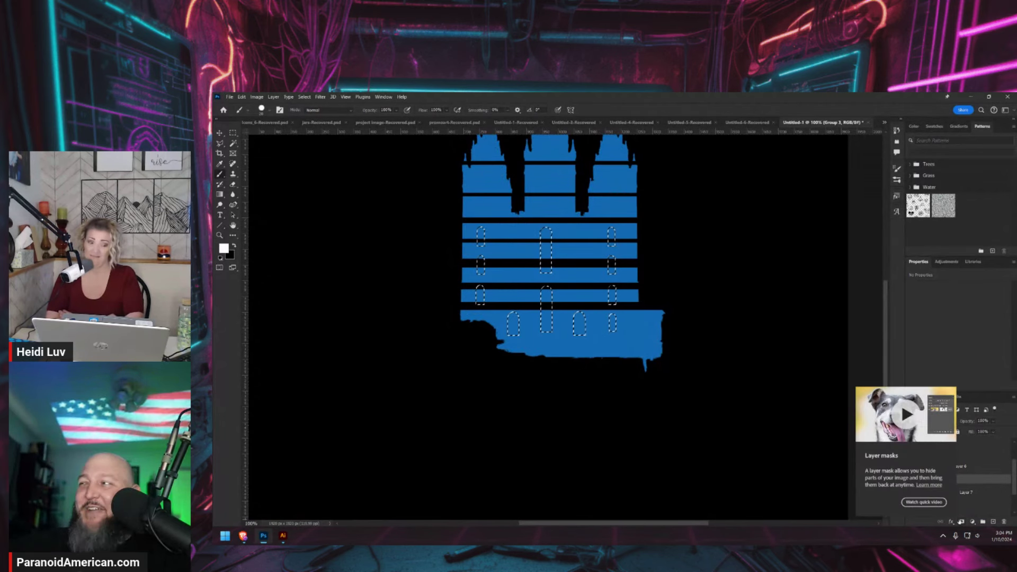
{"action": "left_click", "coordinate": [959, 521]}
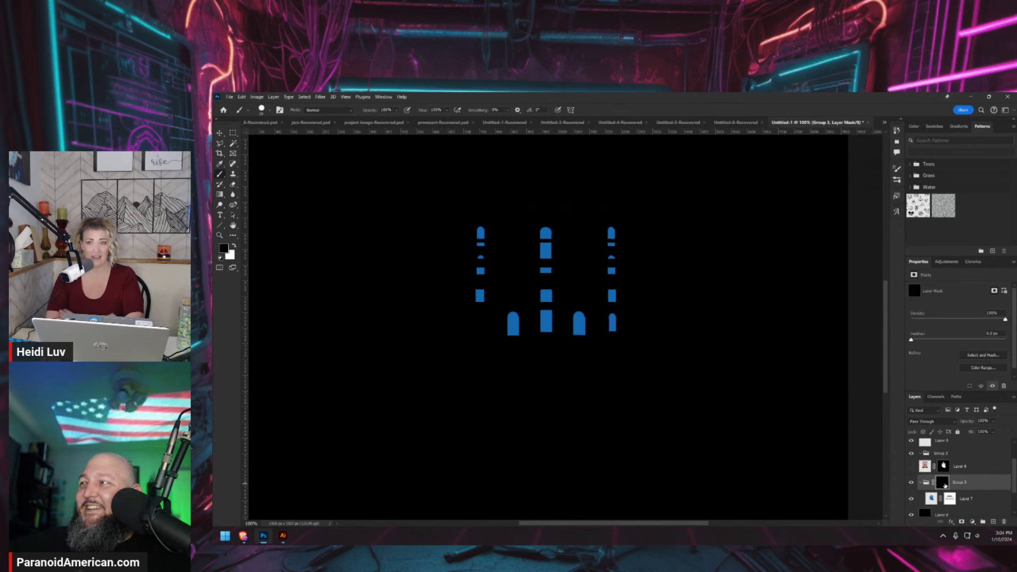
{"action": "key", "text": "ctrl+i"}
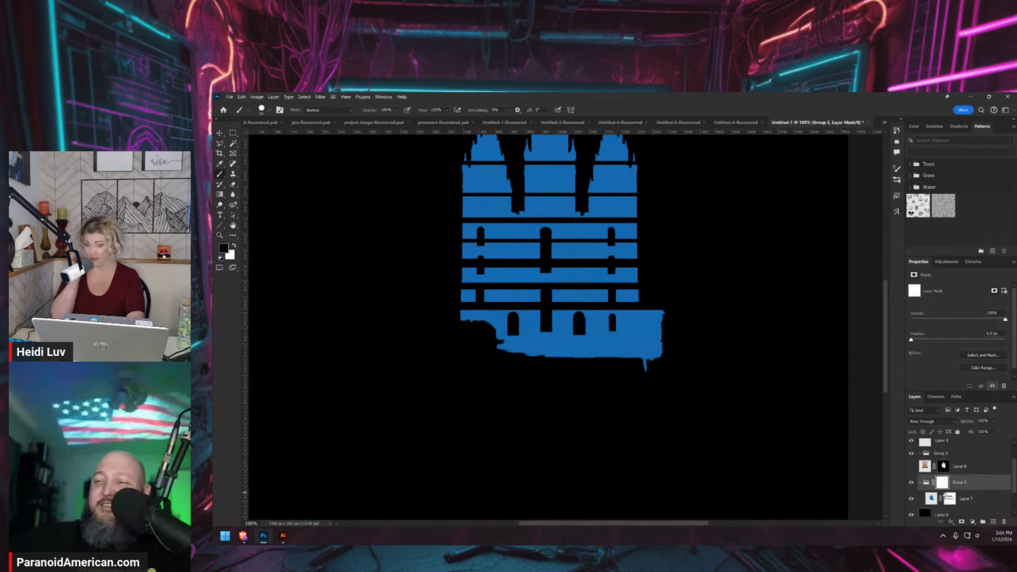
{"action": "key", "text": "ctrl+minus"}
{"action": "key", "text": "ctrl+minus"}
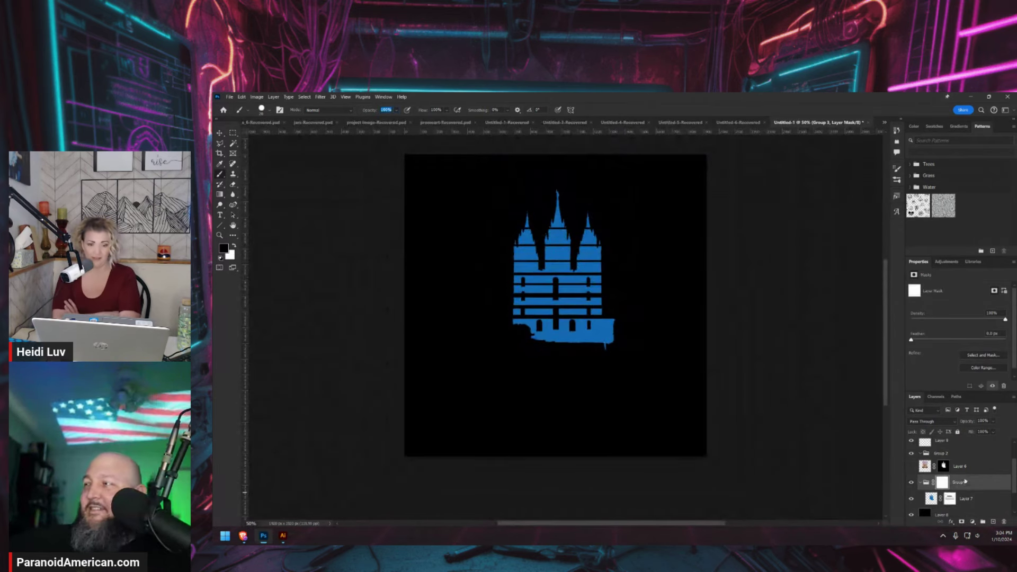
Move the stripes on Layer 7's mask down across the temple
{"action": "left_click", "coordinate": [950, 498]}
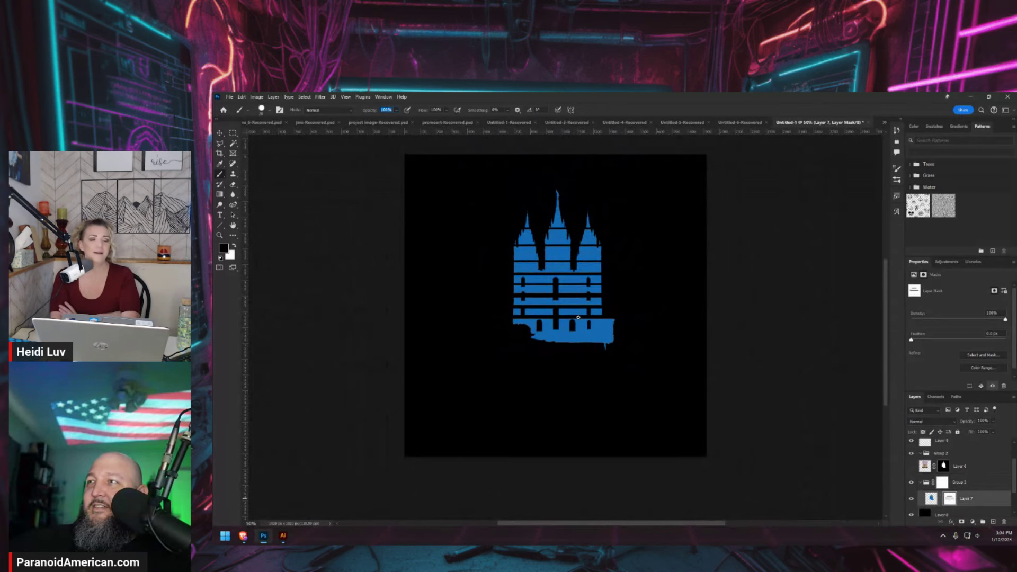
{"action": "key", "text": "ctrl+plus"}
{"action": "key", "text": "ctrl+plus"}
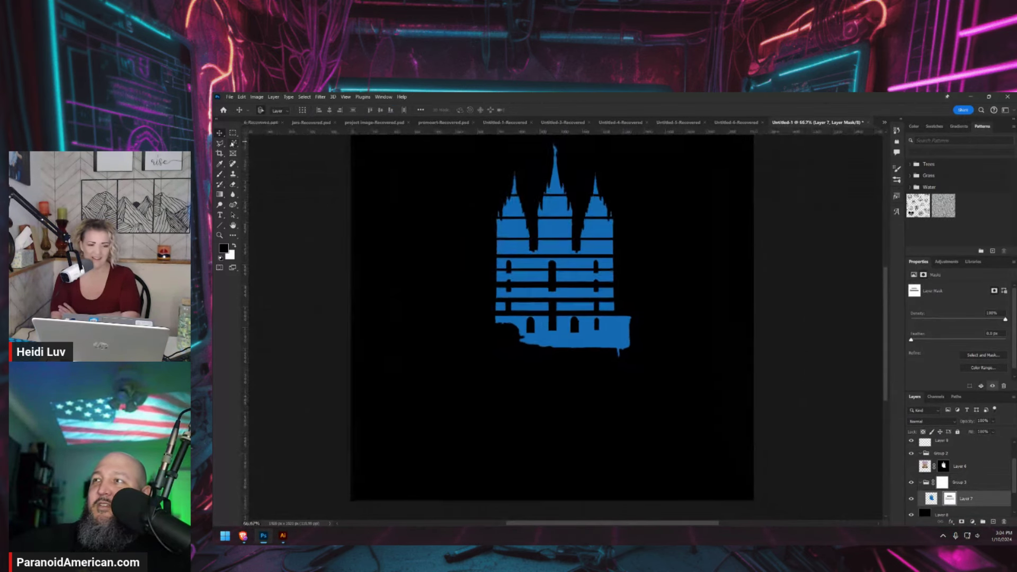
{"action": "scroll", "coordinate": [536, 334], "scroll_direction": "up", "scroll_amount": 3}
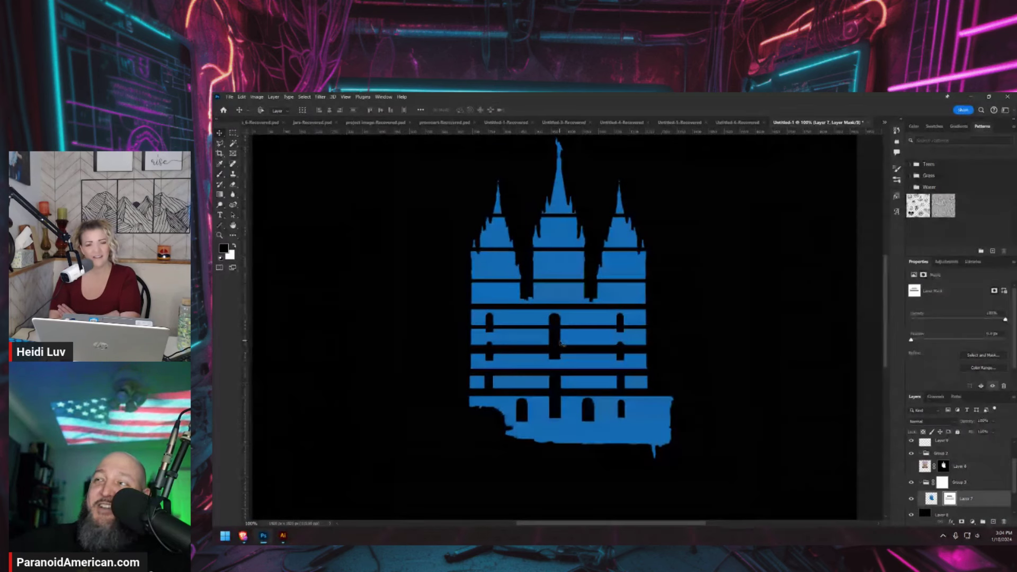
{"action": "left_click_drag", "start_coordinate": [562, 339], "coordinate": [566, 339]}
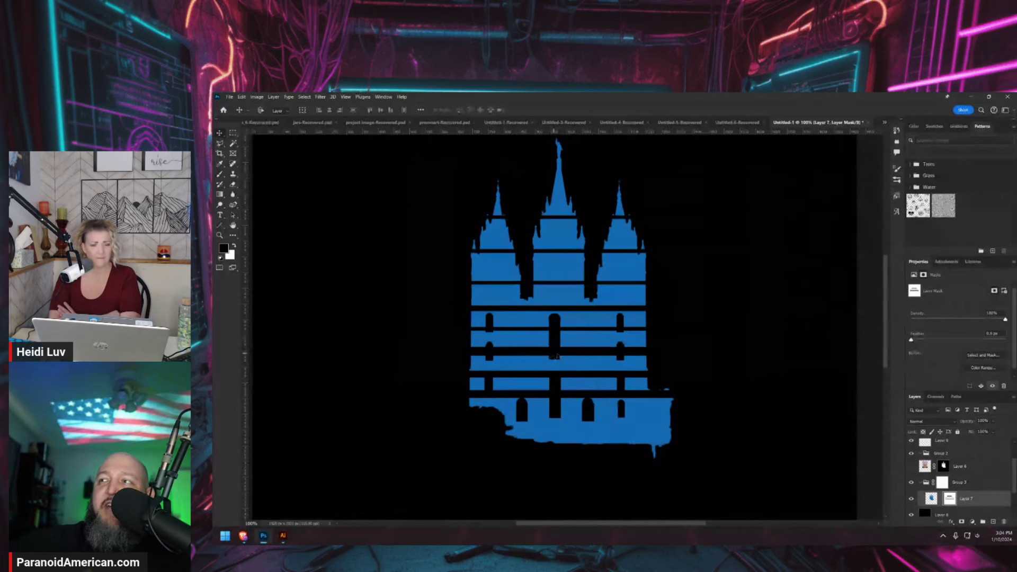
{"action": "left_click_drag", "start_coordinate": [566, 355], "coordinate": [570, 348]}
Scale the stripe mask to about 137% and inspect the spires up close
{"action": "key", "text": "ctrl+t"}
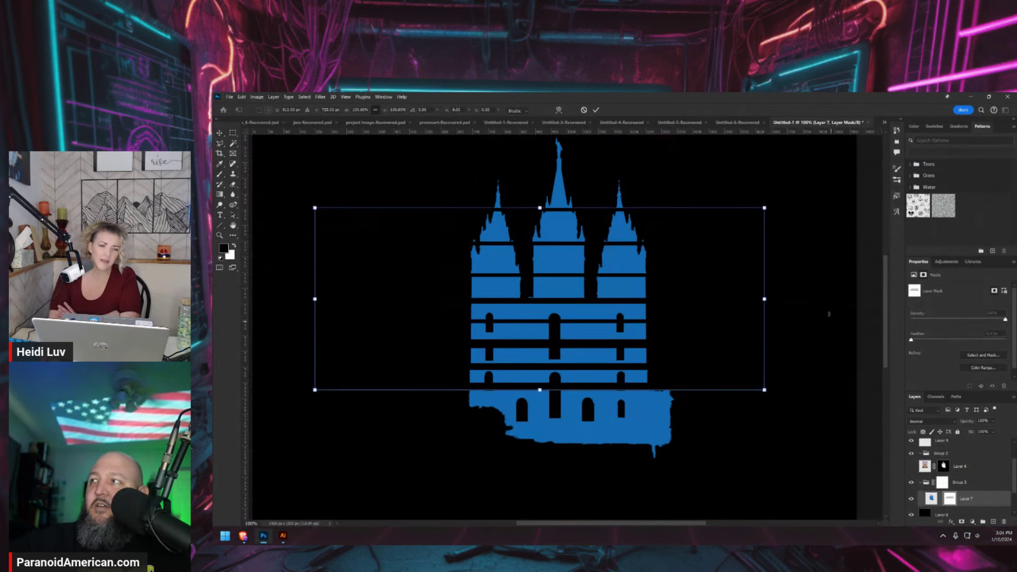
{"action": "mouse_move", "coordinate": [764, 313]}
{"action": "left_mouse_down"}
{"action": "mouse_move", "coordinate": [851, 313]}
{"action": "mouse_move", "coordinate": [766, 322]}
{"action": "left_mouse_up"}
{"action": "key", "text": "Return"}
{"action": "key", "text": "ctrl+minus"}
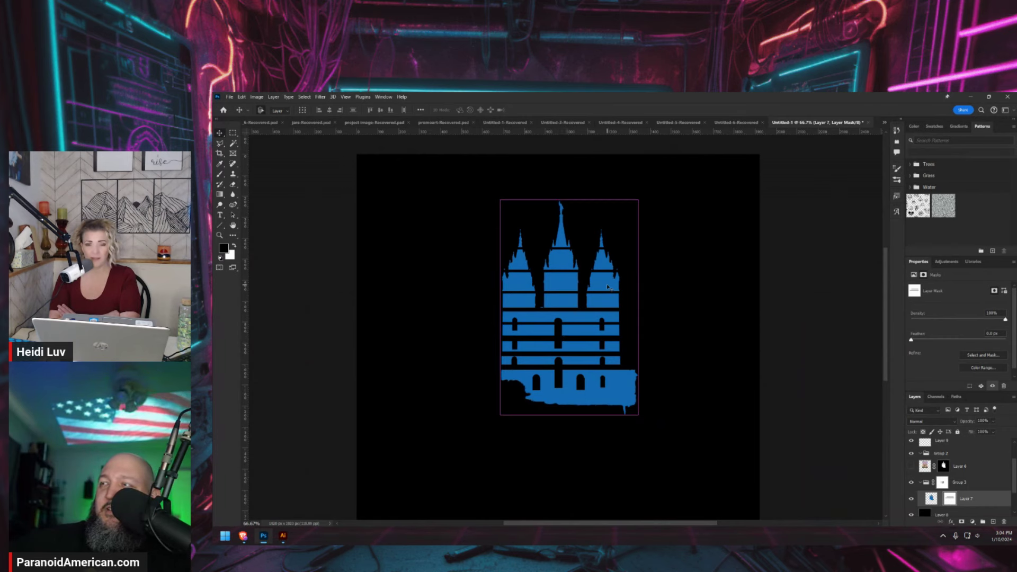
{"action": "key", "text": "ctrl+plus"}
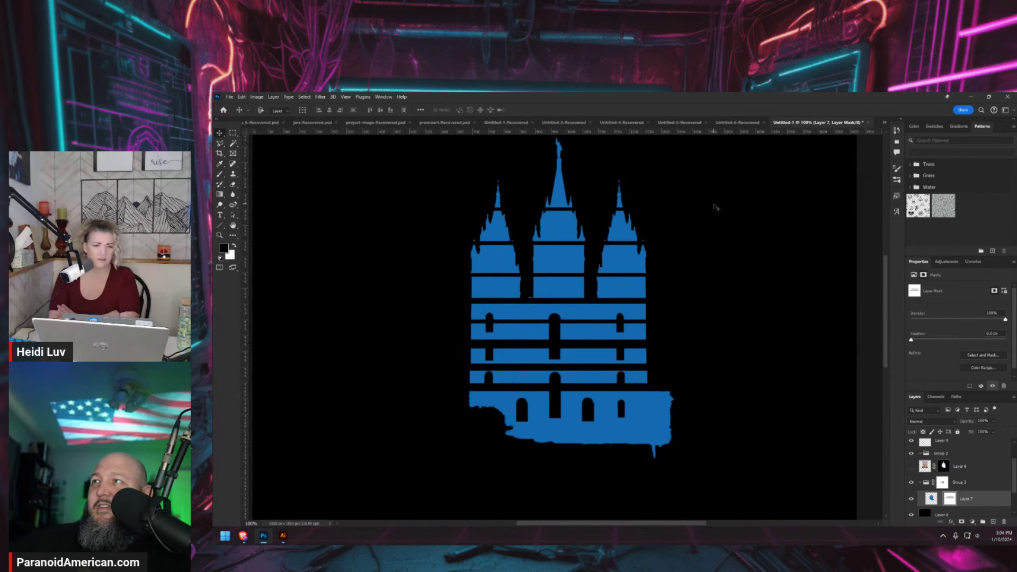
{"action": "left_click_drag", "start_coordinate": [566, 226], "coordinate": [578, 314]}
{"action": "key", "text": "ctrl+plus"}
{"action": "key", "text": "ctrl+plus"}
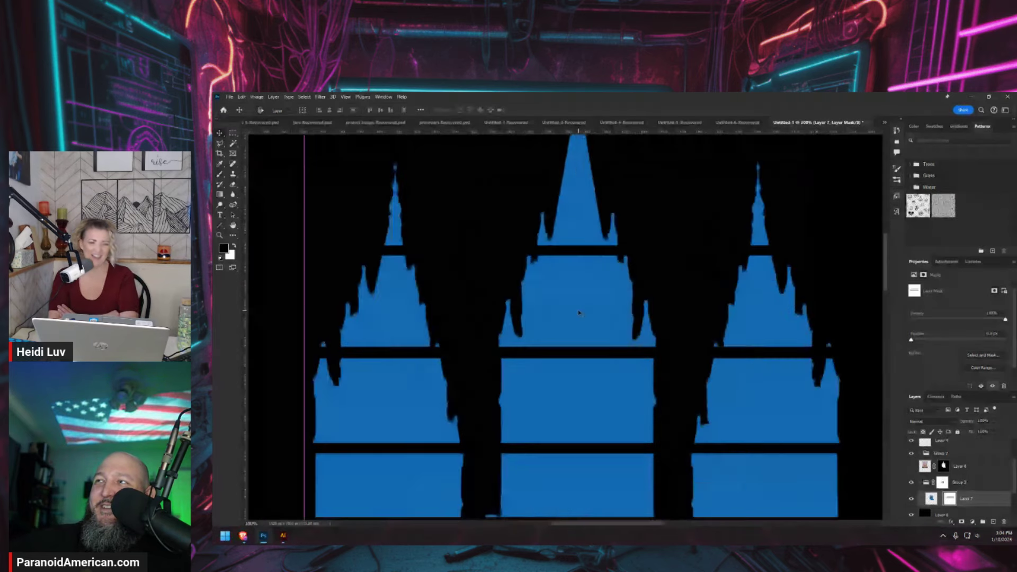
{"action": "scroll", "coordinate": [578, 312], "scroll_direction": "up", "scroll_amount": 3}
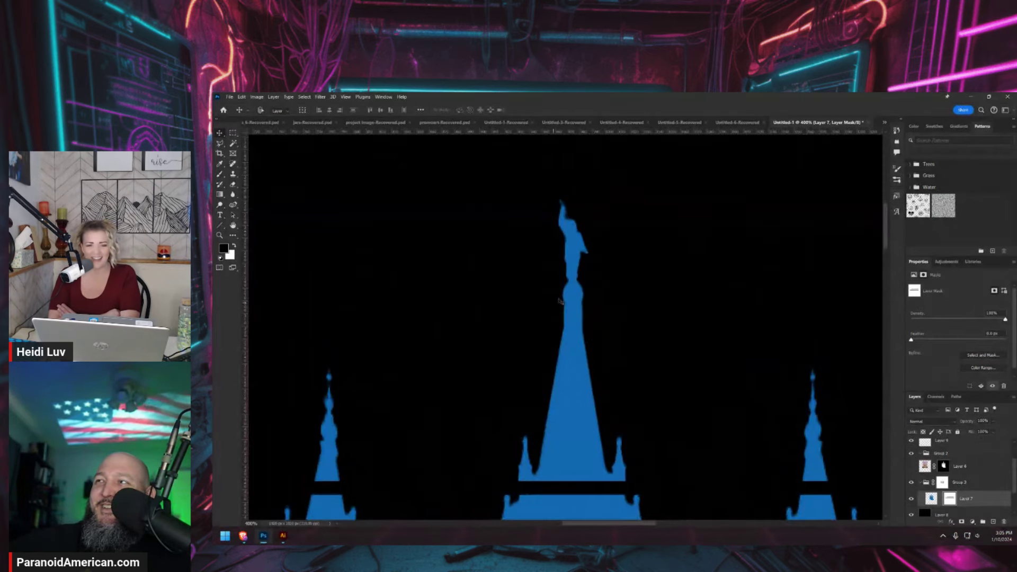
Load Layer 6's mask outline as the active selection
{"action": "scroll", "coordinate": [577, 309], "scroll_direction": "up", "scroll_amount": 1}
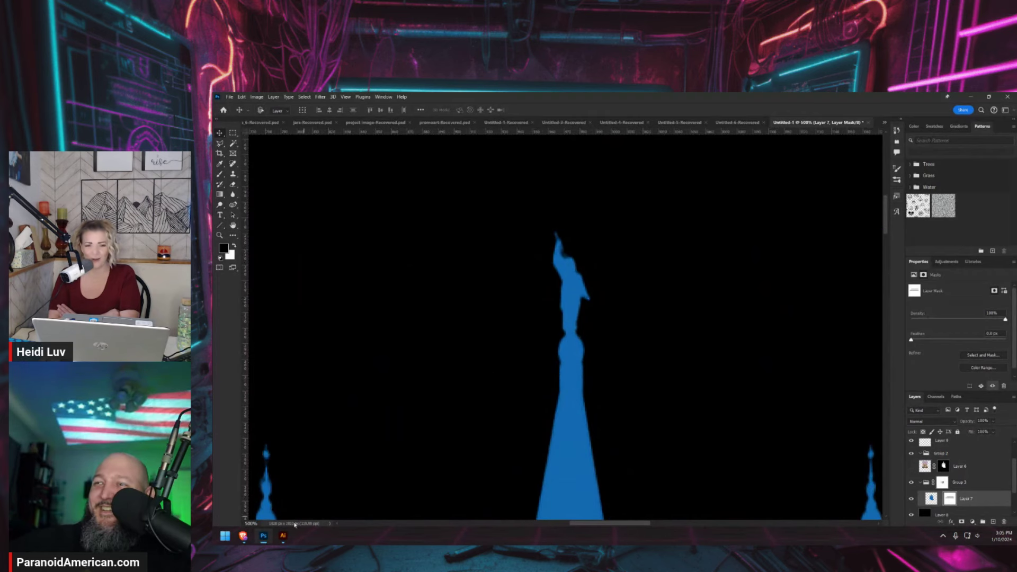
{"action": "mouse_move", "coordinate": [244, 536]}
{"action": "left_click", "coordinate": [410, 501]}
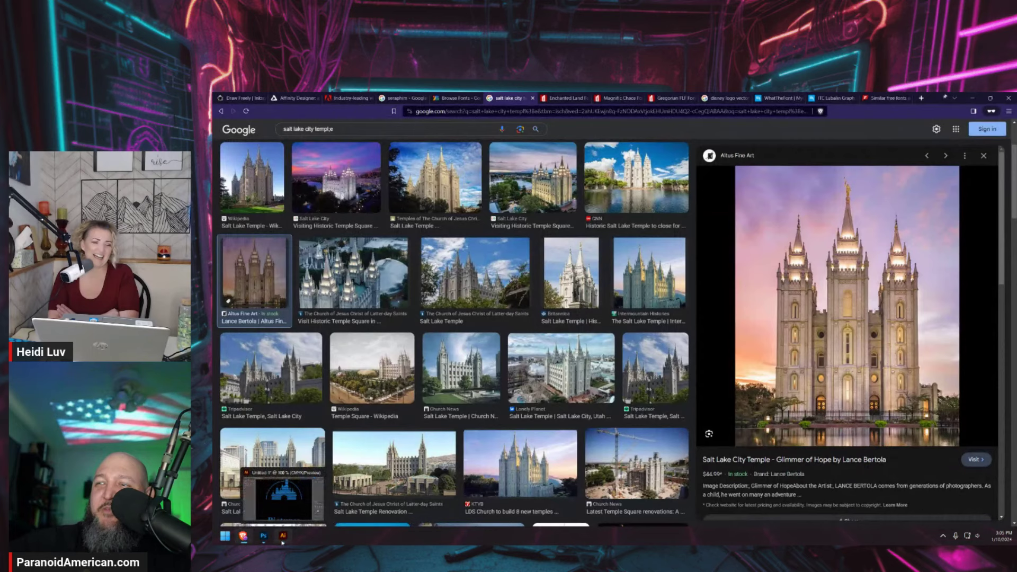
{"action": "left_click", "coordinate": [263, 535]}
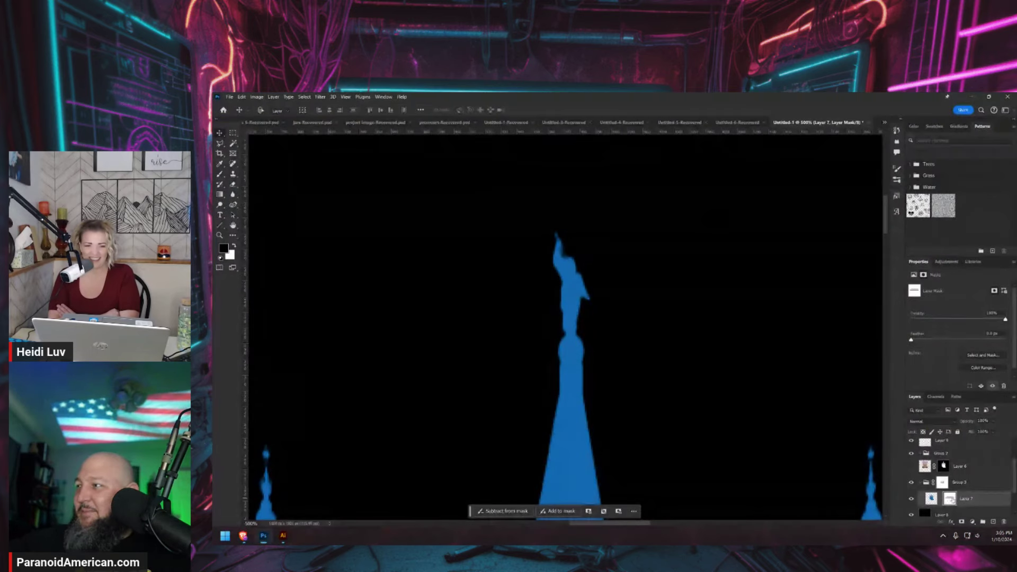
{"action": "left_click", "coordinate": [953, 484]}
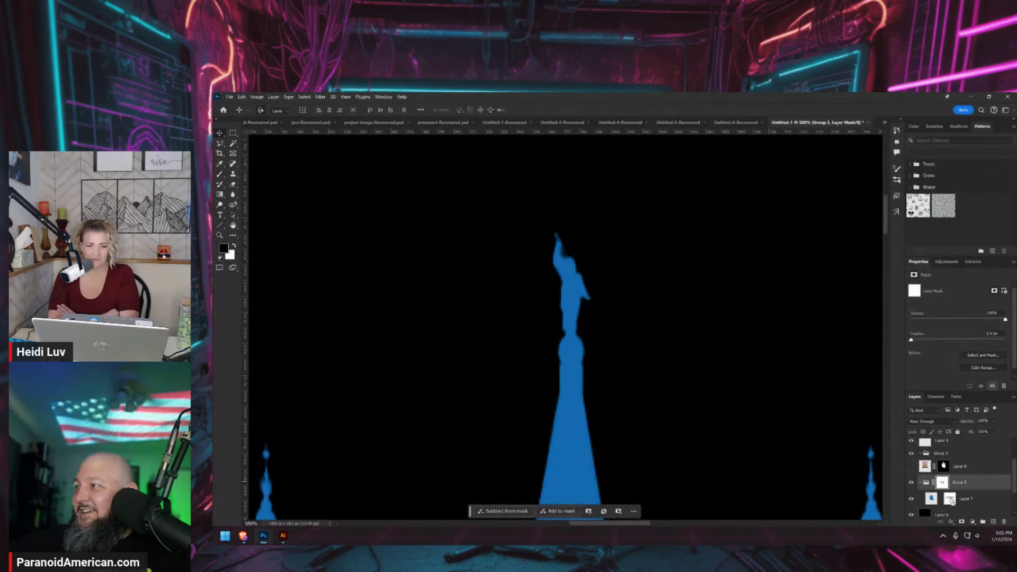
{"action": "left_click", "coordinate": [943, 483], "text": "ctrl"}
{"action": "left_click", "coordinate": [950, 507], "text": "ctrl"}
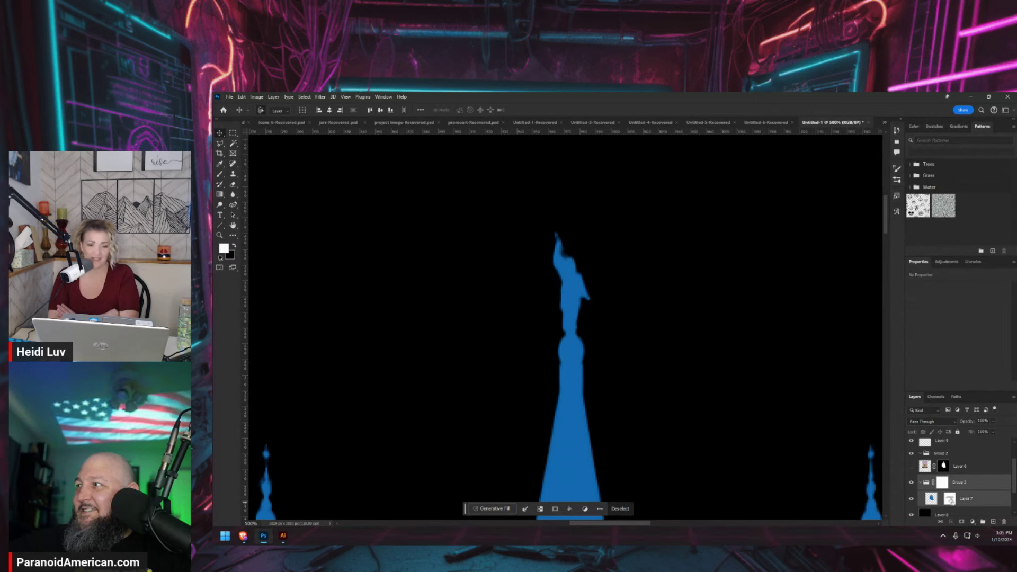
{"action": "left_click", "coordinate": [945, 467], "text": "ctrl"}
{"action": "key", "text": "ctrl+d"}
{"action": "left_click", "coordinate": [943, 466]}
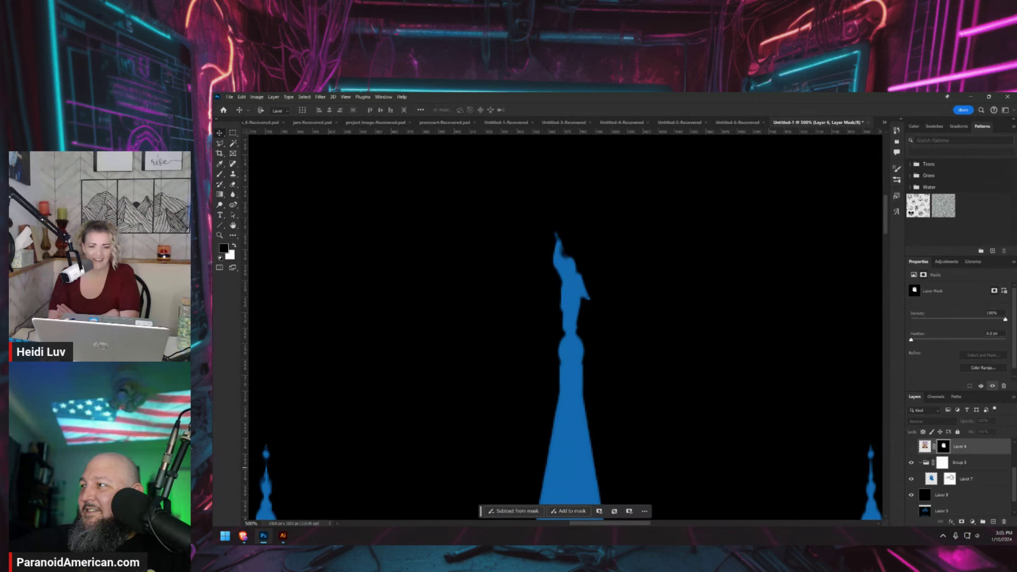
{"action": "left_click", "coordinate": [944, 466], "text": "ctrl"}
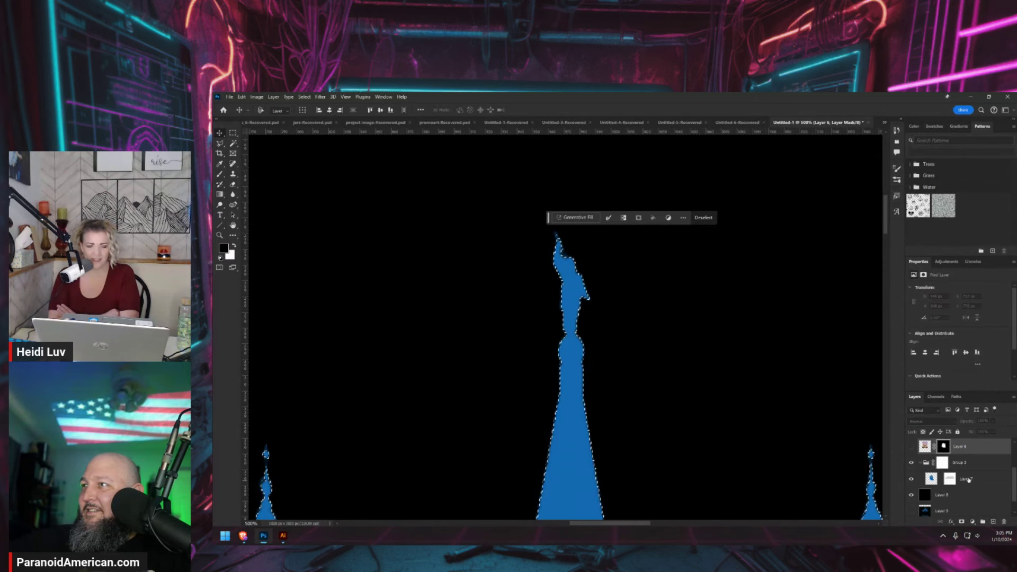
On a new layer, sample yellow and paint the top of the central spire
{"action": "left_click", "coordinate": [993, 521]}
{"action": "key", "text": "x"}
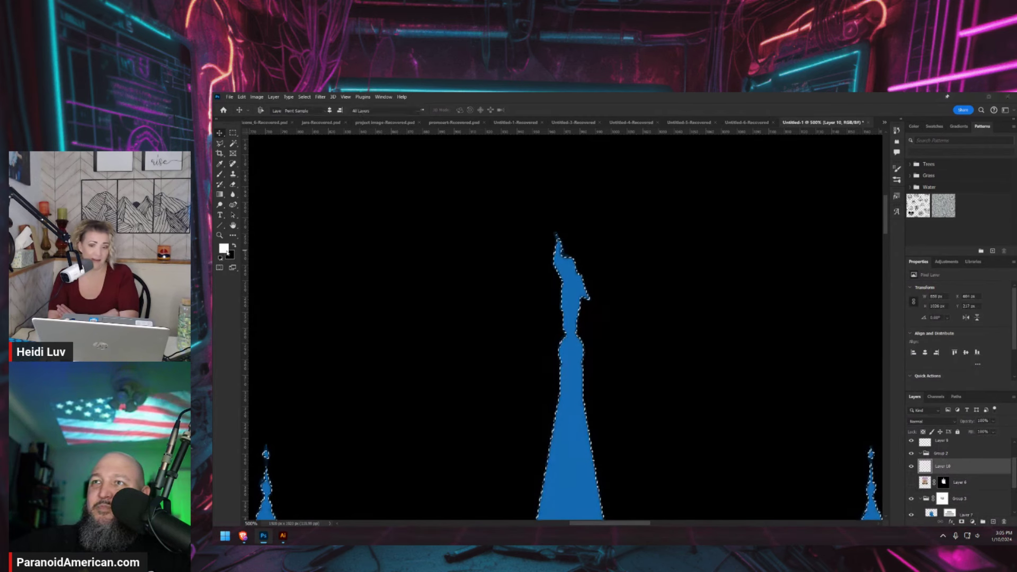
{"action": "key", "text": "i"}
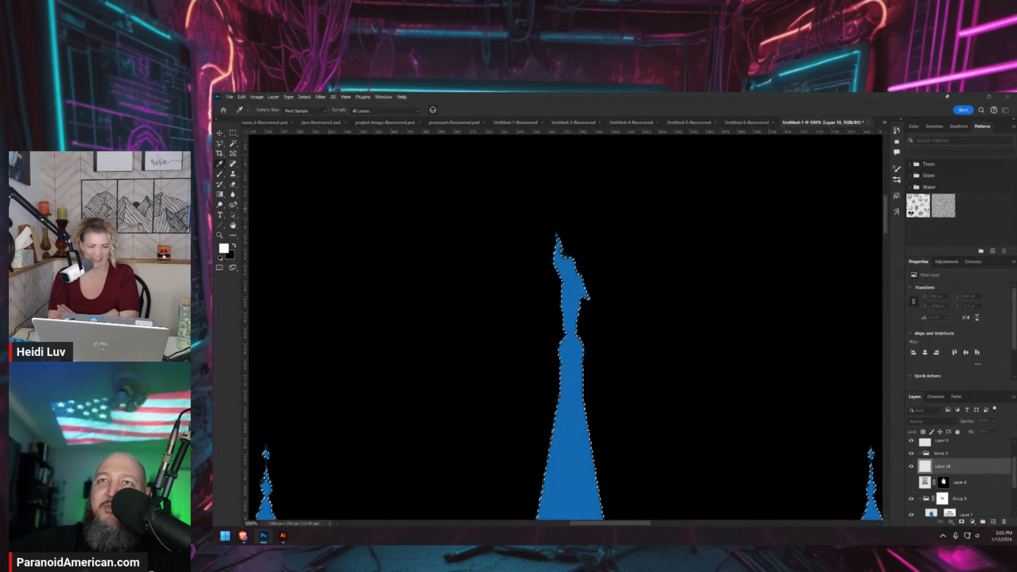
{"action": "key", "text": "b"}
{"action": "mouse_move", "coordinate": [562, 243]}
{"action": "left_mouse_down"}
{"action": "mouse_move", "coordinate": [580, 259]}
{"action": "mouse_move", "coordinate": [497, 278]}
{"action": "mouse_move", "coordinate": [606, 292]}
{"action": "mouse_move", "coordinate": [552, 314]}
{"action": "mouse_move", "coordinate": [591, 324]}
{"action": "mouse_move", "coordinate": [575, 348]}
{"action": "left_mouse_up"}
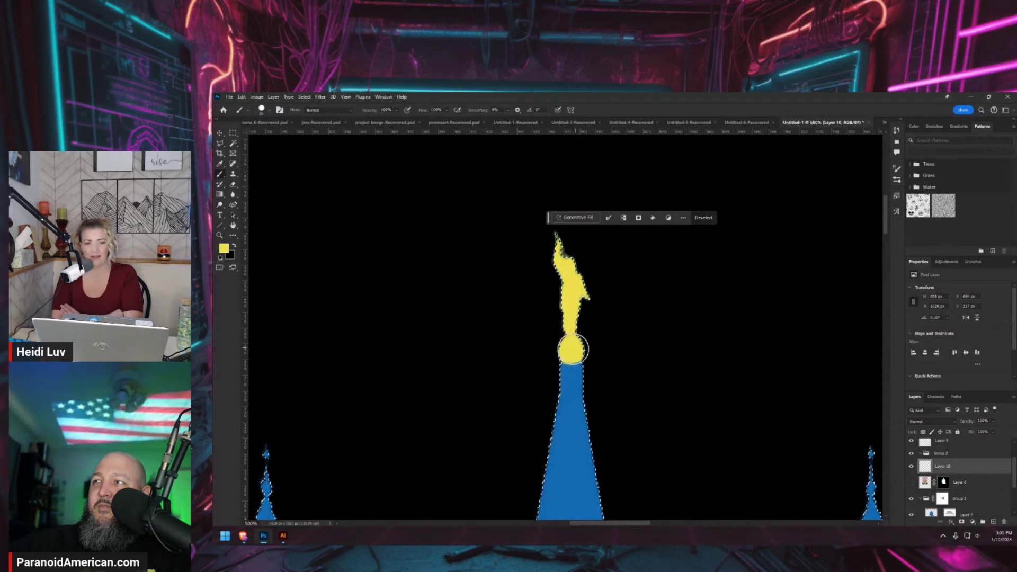
Redo the yellow paint with a larger brush on just the spire statue, then deselect
{"action": "key", "text": "ctrl+minus"}
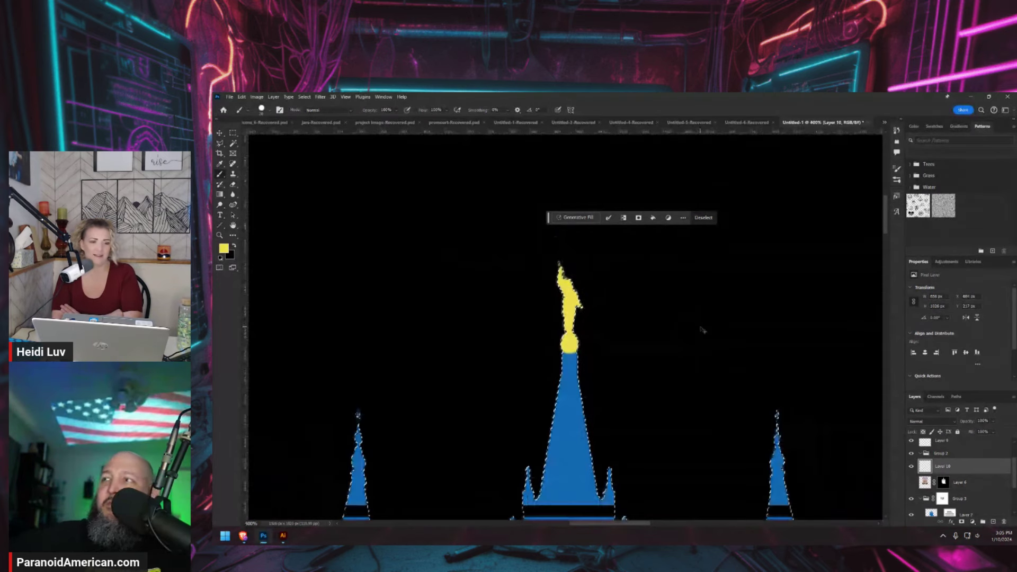
{"action": "key", "text": "ctrl+minus"}
{"action": "key", "text": "ctrl+minus"}
{"action": "key", "text": "ctrl+minus"}
{"action": "key", "text": "ctrl+minus"}
{"action": "key", "text": "ctrl+plus"}
{"action": "key", "text": "ctrl+plus"}
{"action": "key", "text": "ctrl+plus"}
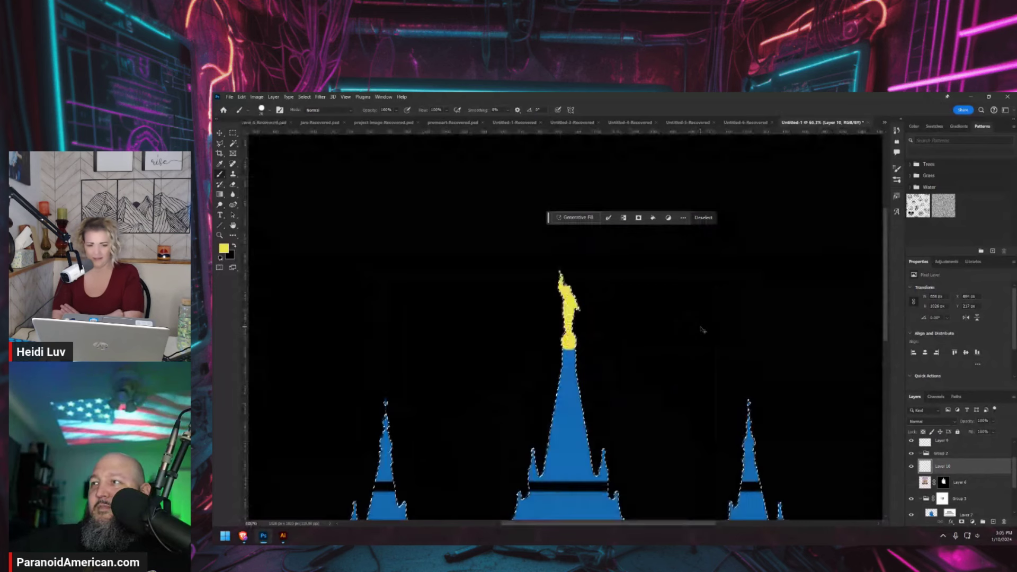
{"action": "key", "text": "ctrl+z"}
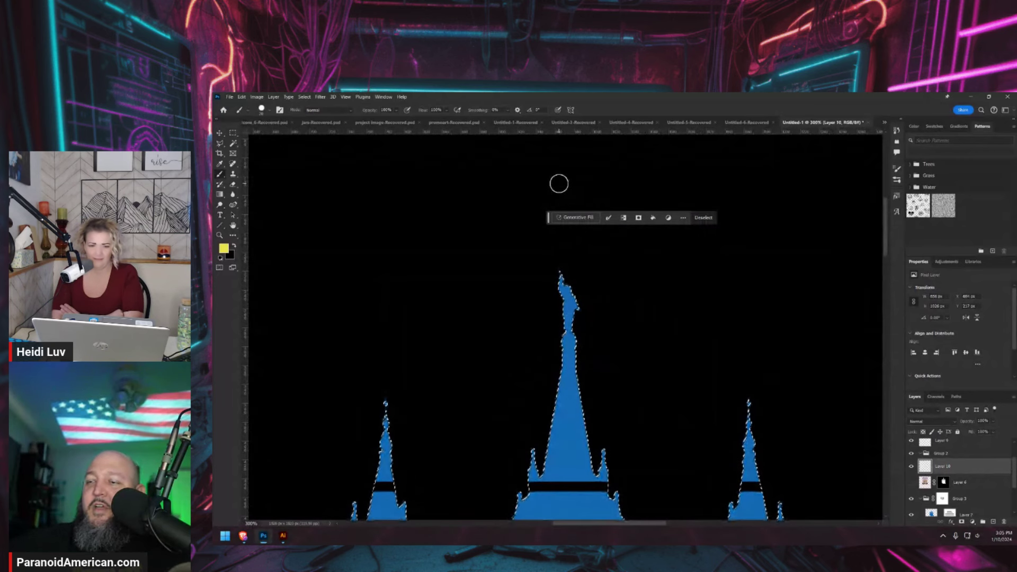
{"action": "key", "text": "bracketright"}
{"action": "key", "text": "bracketright"}
{"action": "key", "text": "bracketright"}
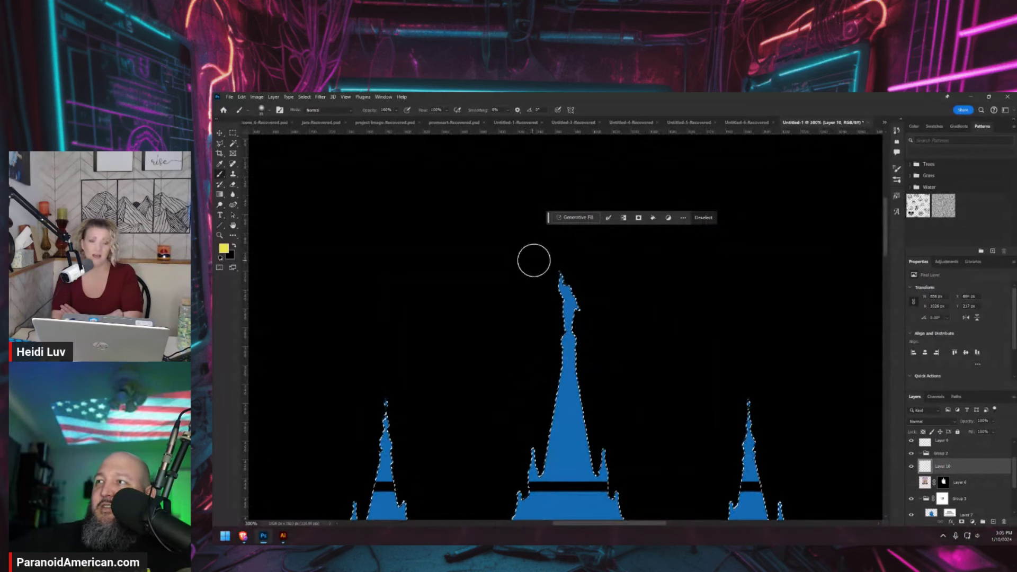
{"action": "key", "text": "bracketright"}
{"action": "mouse_move", "coordinate": [538, 243]}
{"action": "left_mouse_down"}
{"action": "mouse_move", "coordinate": [553, 261]}
{"action": "mouse_move", "coordinate": [578, 266]}
{"action": "mouse_move", "coordinate": [591, 255]}
{"action": "mouse_move", "coordinate": [602, 275]}
{"action": "left_mouse_up"}
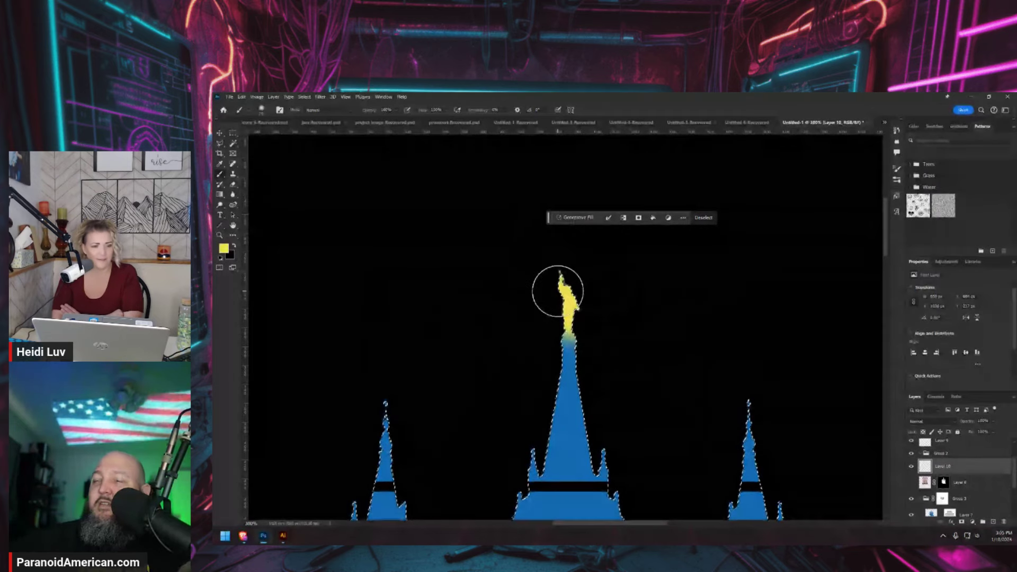
{"action": "key", "text": "ctrl+d"}
{"action": "key", "text": "ctrl+minus"}
{"action": "key", "text": "ctrl+minus"}
{"action": "key", "text": "ctrl+minus"}
{"action": "key", "text": "ctrl+minus"}
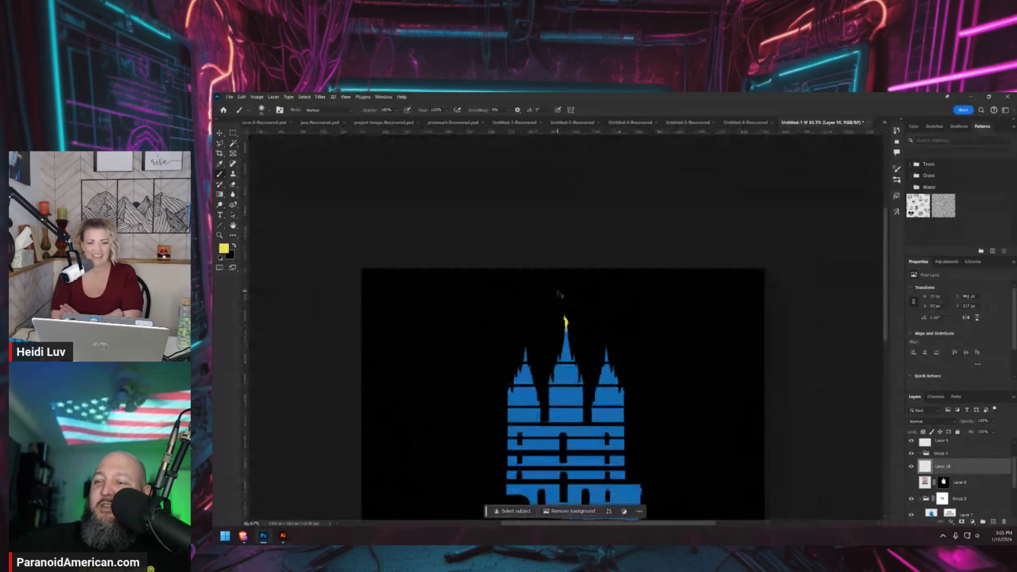
{"action": "key", "text": "ctrl+minus"}
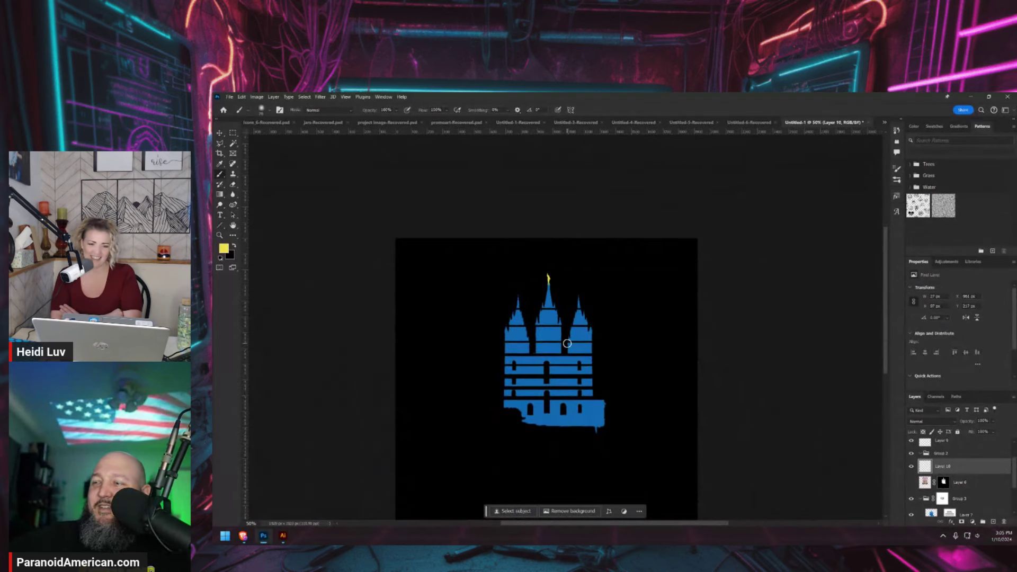
{"action": "key", "text": "ctrl+plus"}
{"action": "key", "text": "ctrl+plus"}
{"action": "left_click_drag", "start_coordinate": [575, 406], "coordinate": [561, 308]}
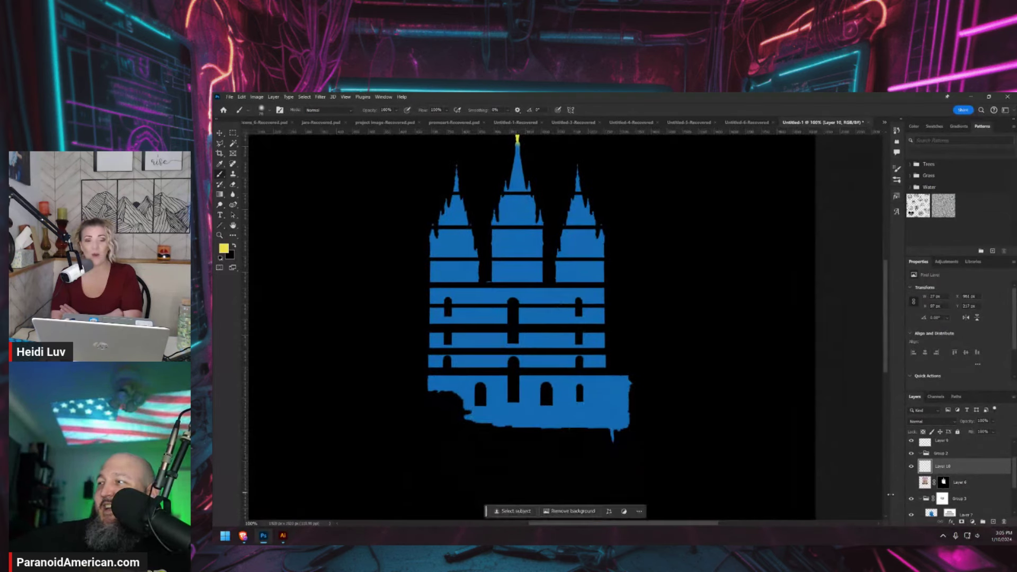
{"action": "scroll", "coordinate": [941, 479], "scroll_direction": "up", "scroll_amount": 3}
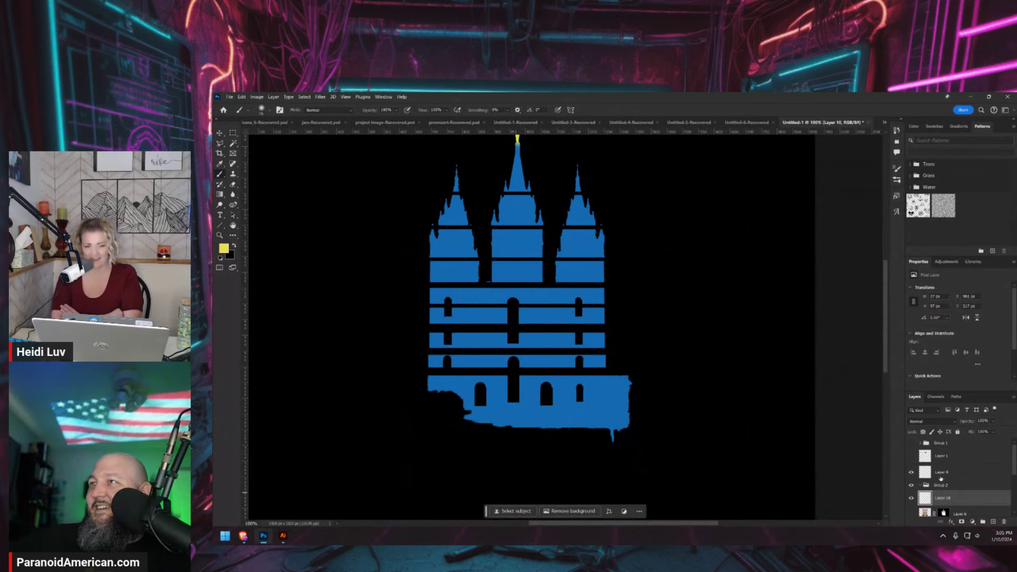
{"action": "scroll", "coordinate": [663, 307], "scroll_direction": "up", "scroll_amount": 2}
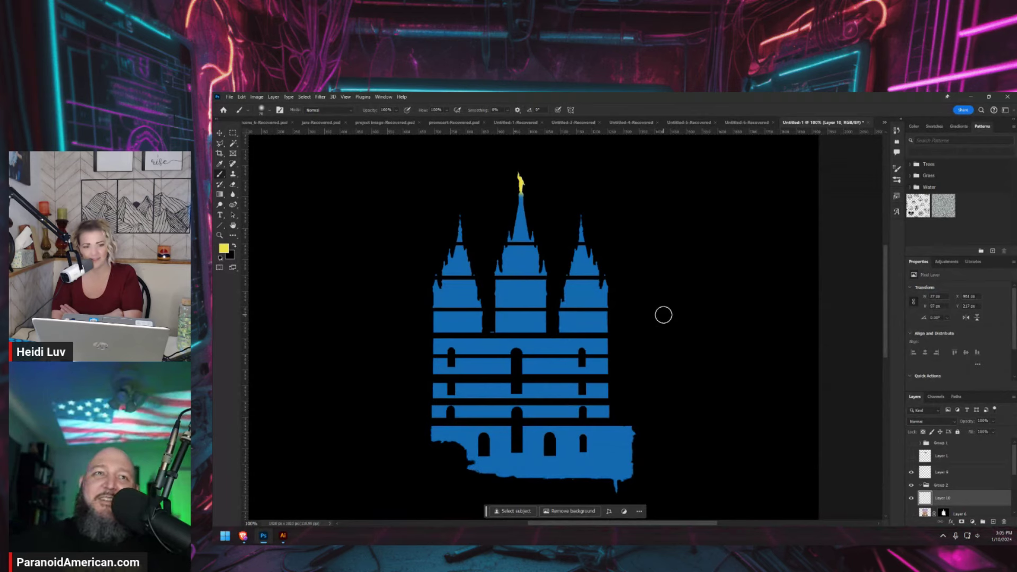
{"action": "mouse_move", "coordinate": [244, 536]}
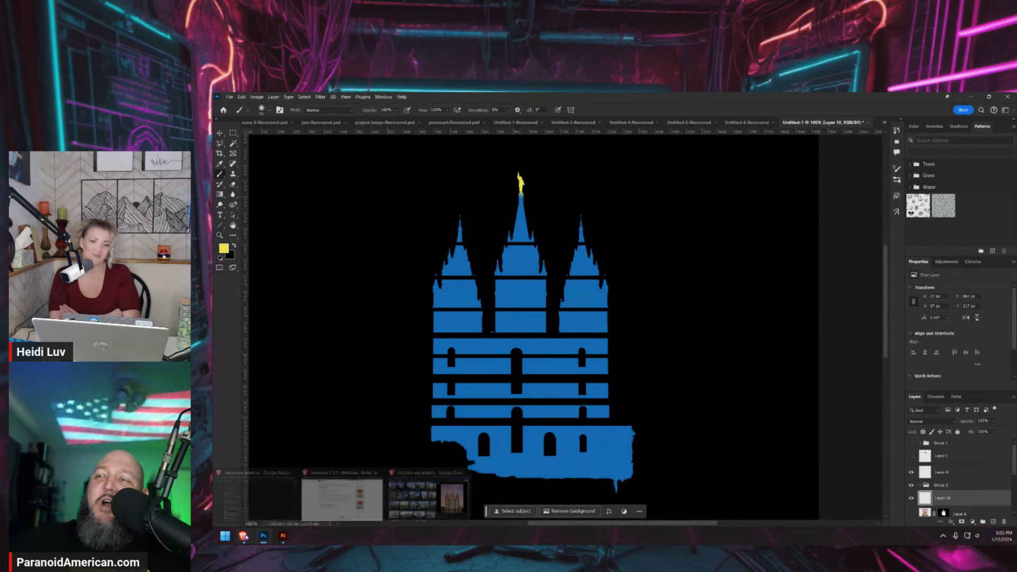
Search Google Images for 'salt lake city temple mountains'
{"action": "left_click", "coordinate": [417, 498]}
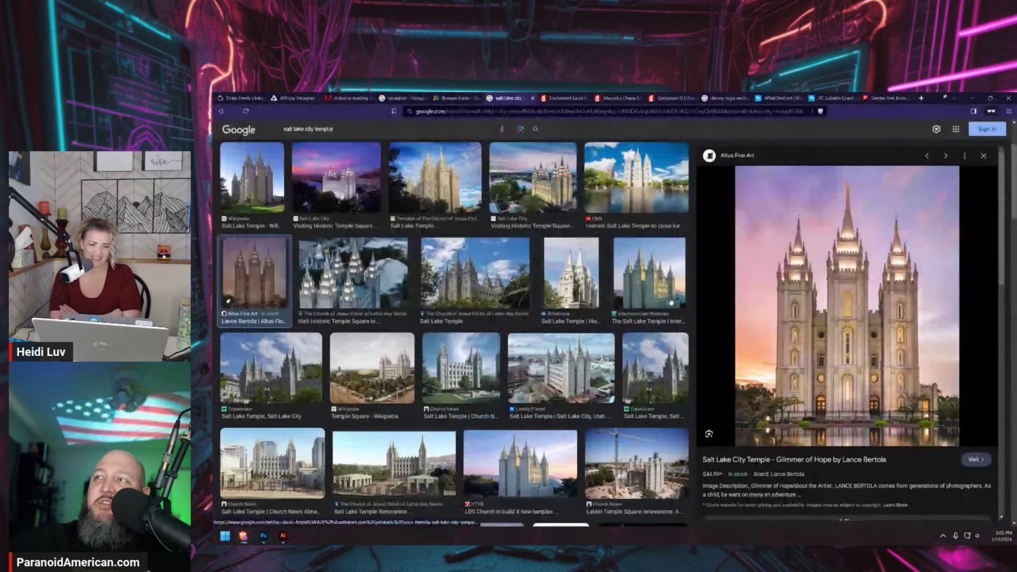
{"action": "scroll", "coordinate": [432, 214], "scroll_direction": "up", "scroll_amount": 2}
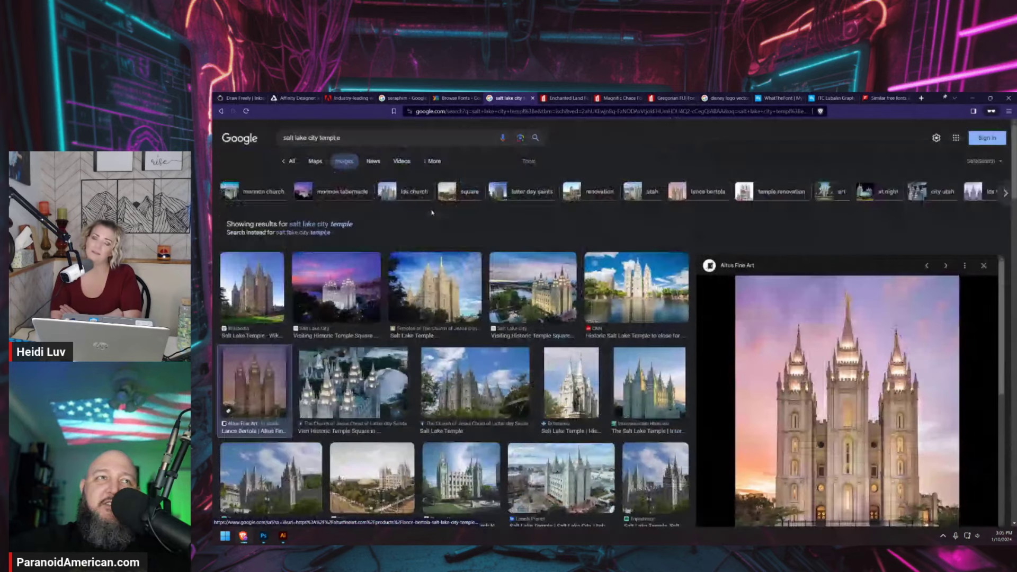
{"action": "triple_click", "coordinate": [356, 139]}
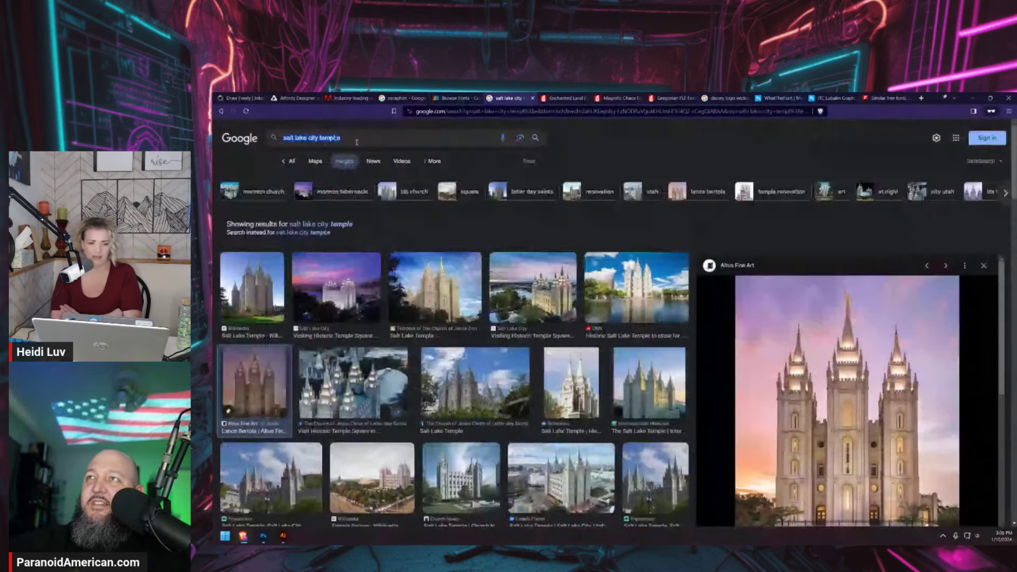
{"action": "left_click", "coordinate": [363, 142]}
{"action": "type", "text": "mo"}
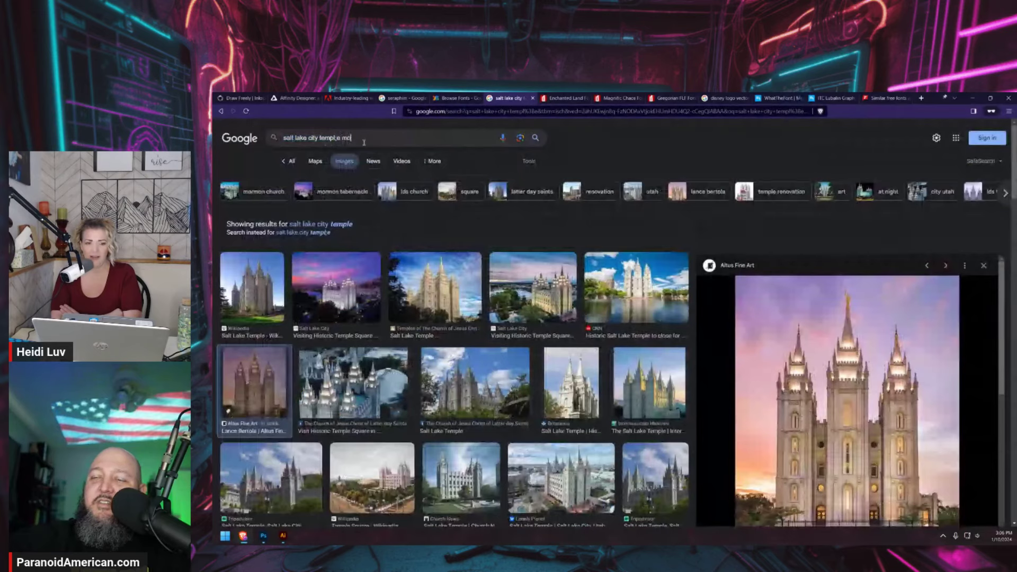
{"action": "type", "text": "untains"}
{"action": "key", "text": "Return"}
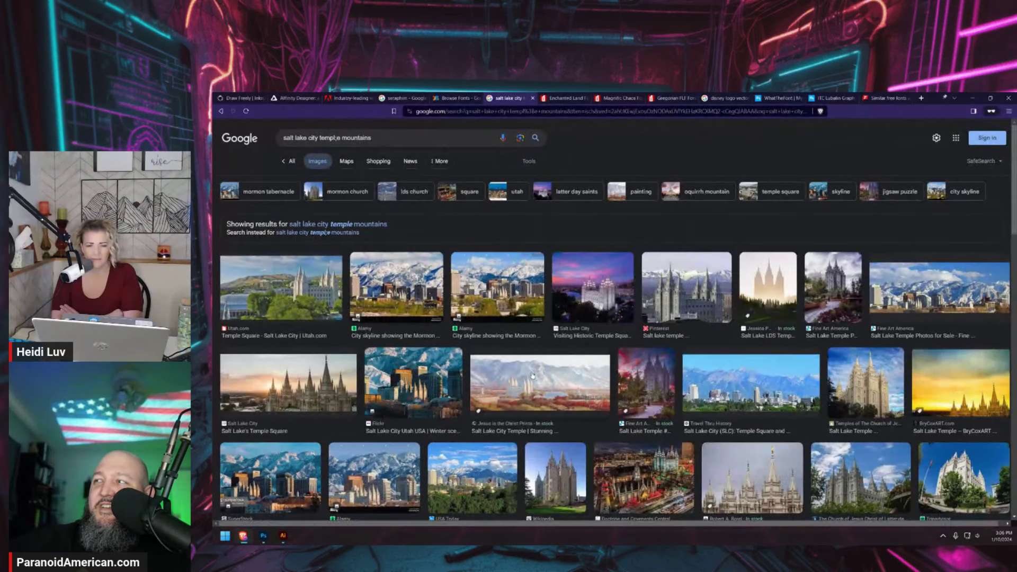
Copy the 'Temple Square and Beyond' mountain skyline photo from its preview
{"action": "left_click", "coordinate": [751, 380]}
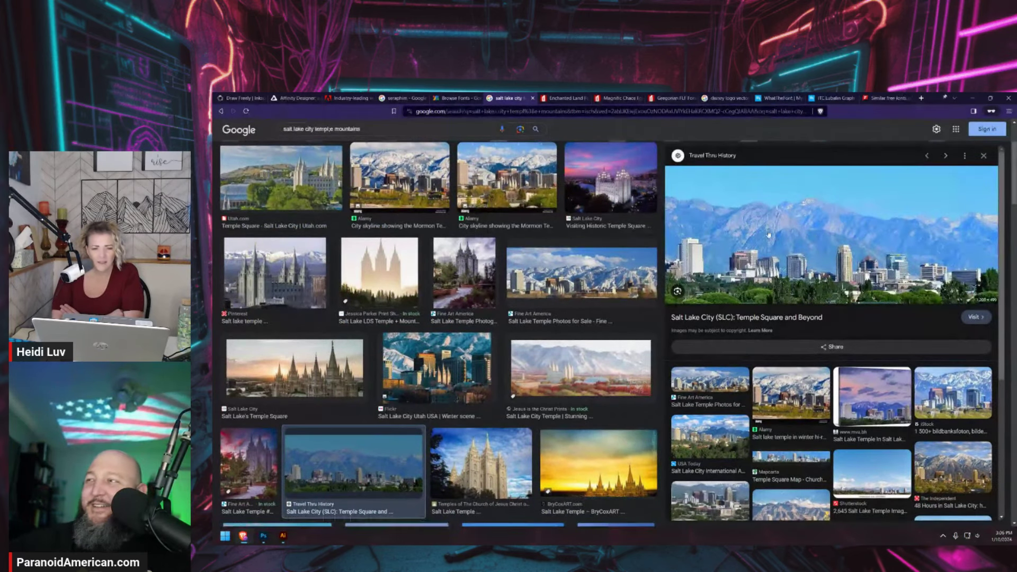
{"action": "left_click", "coordinate": [765, 264]}
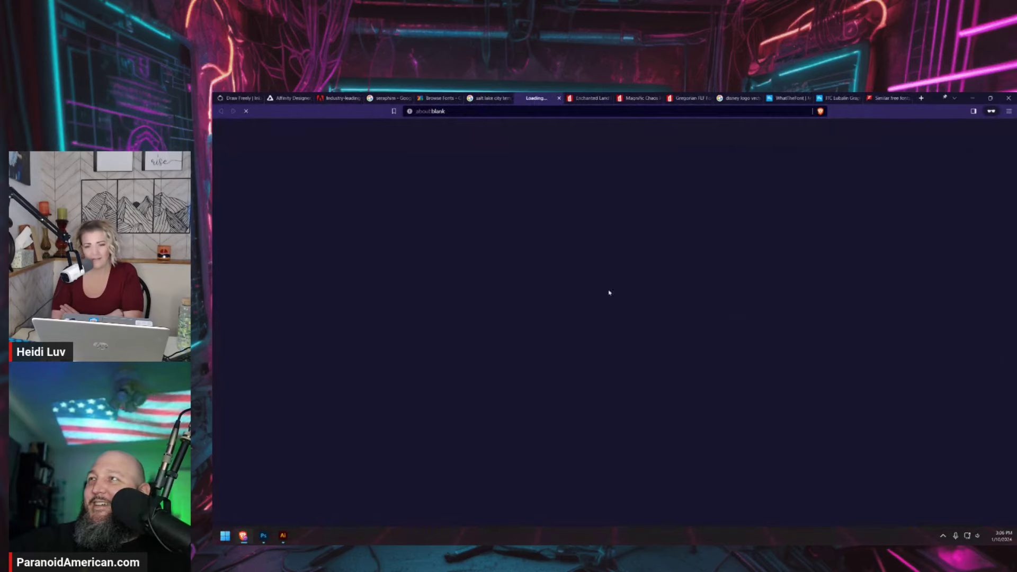
{"action": "left_click", "coordinate": [499, 99]}
{"action": "right_click", "coordinate": [799, 277]}
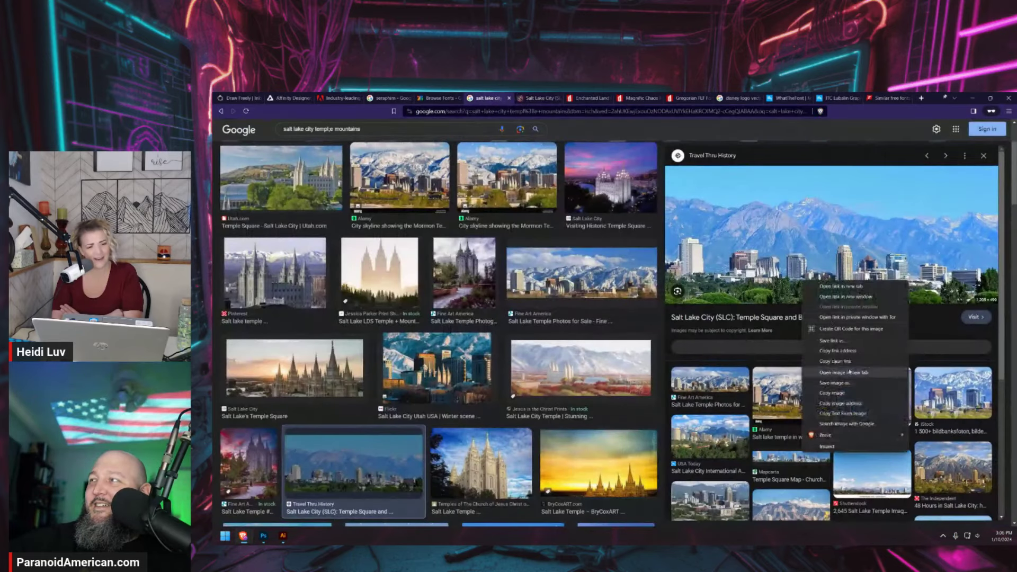
{"action": "left_click", "coordinate": [848, 395]}
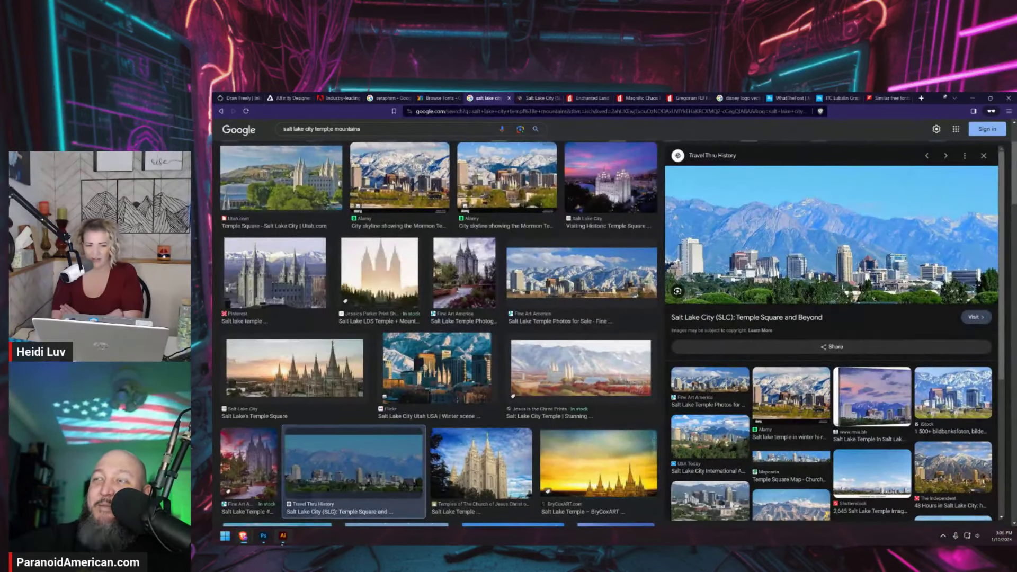
{"action": "mouse_move", "coordinate": [283, 536]}
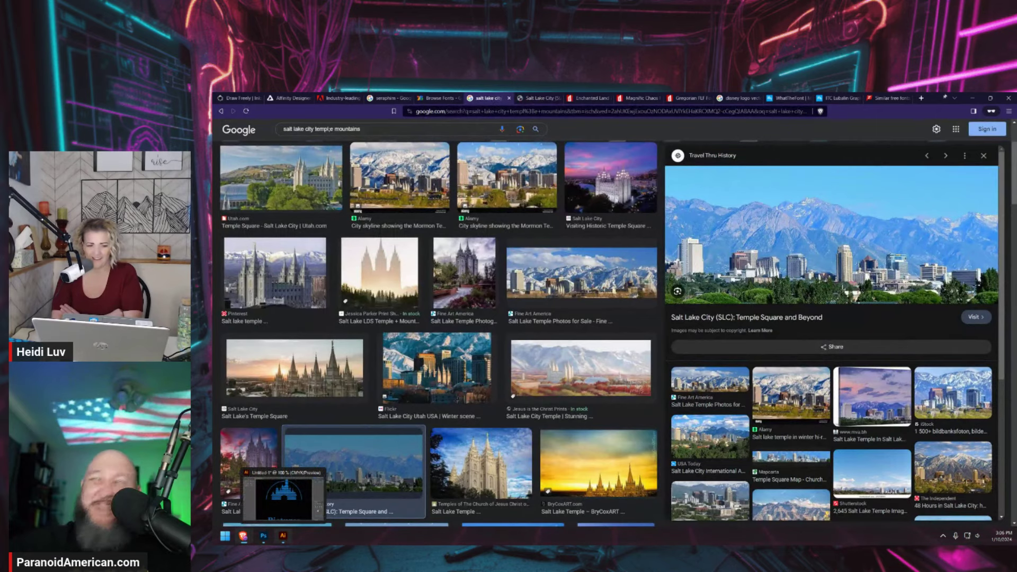
Paste the skyline photo directly above the black background Layer 8
{"action": "left_click", "coordinate": [263, 536]}
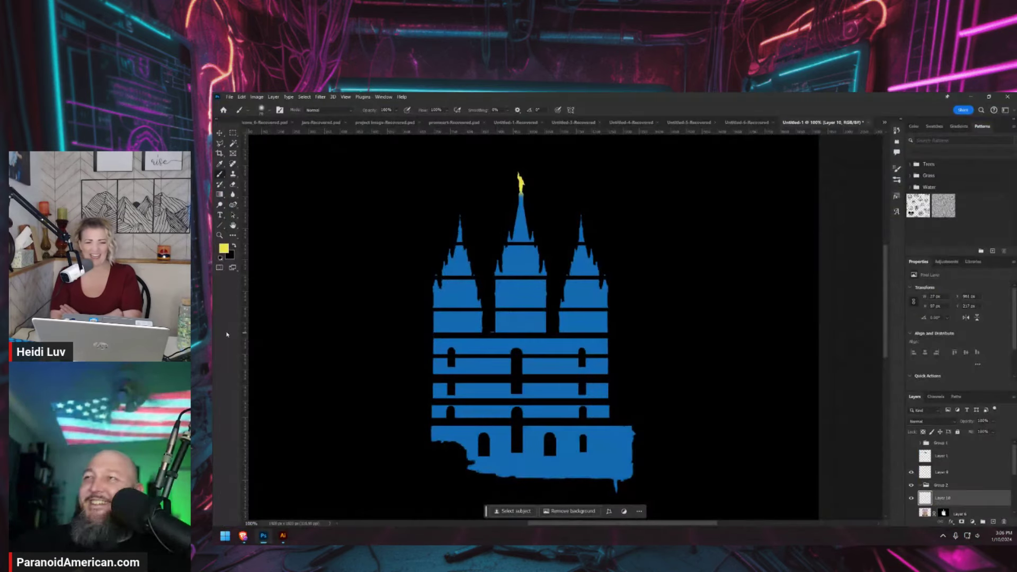
{"action": "key", "text": "ctrl+minus"}
{"action": "key", "text": "ctrl+minus"}
{"action": "key", "text": "ctrl+minus"}
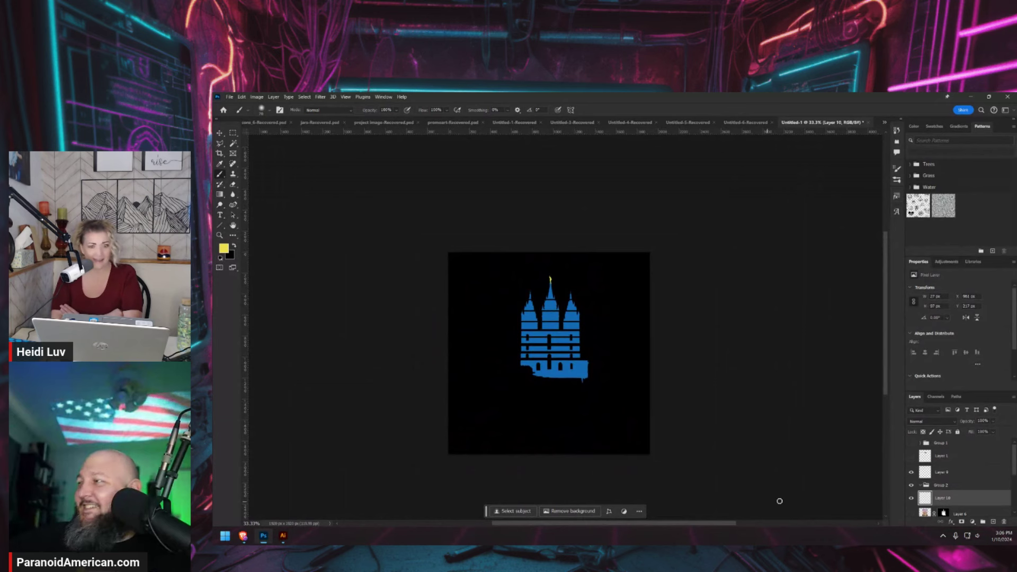
{"action": "scroll", "coordinate": [953, 477], "scroll_direction": "down", "scroll_amount": 5}
{"action": "left_click", "coordinate": [961, 495]}
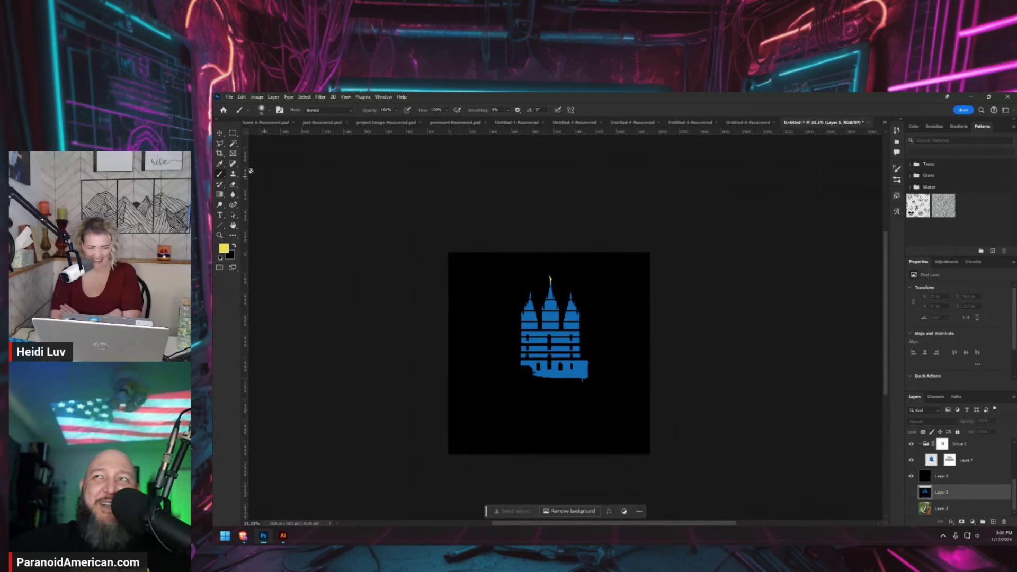
{"action": "left_click", "coordinate": [221, 133]}
{"action": "key", "text": "ctrl+v"}
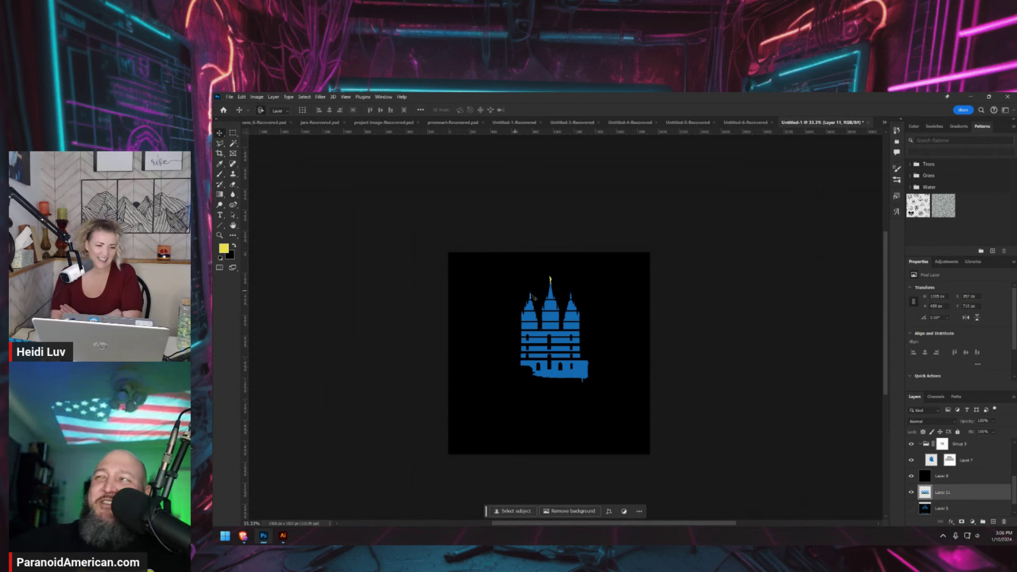
{"action": "key", "text": "ctrl+z"}
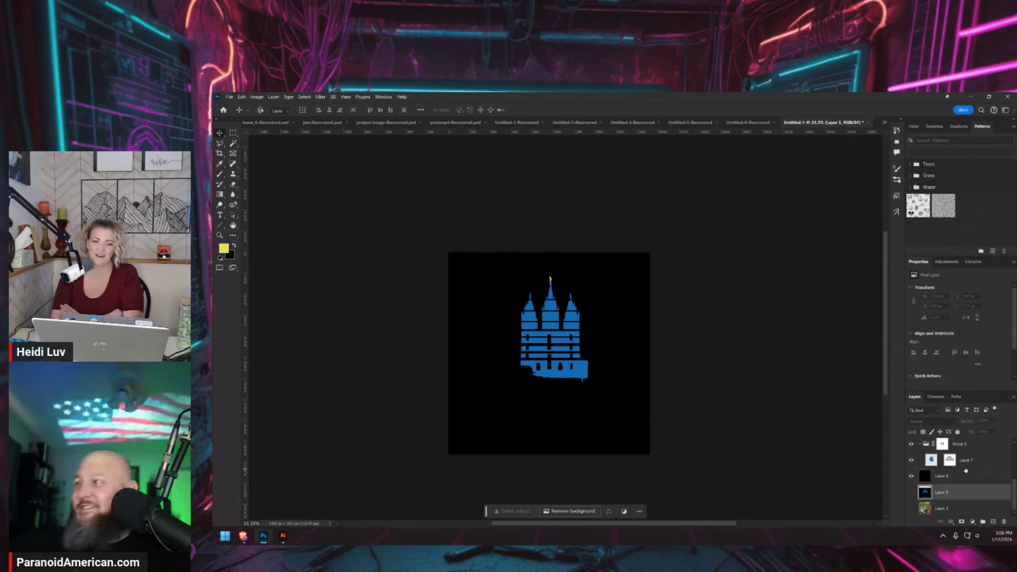
{"action": "left_click", "coordinate": [965, 475]}
{"action": "key", "text": "ctrl+v"}
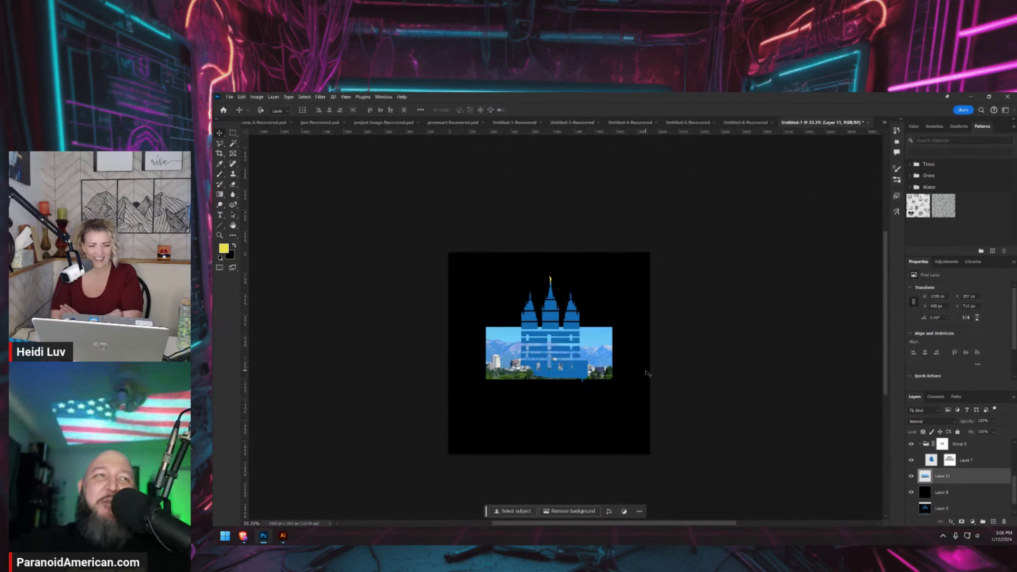
Enlarge the pasted skyline photo to span the canvas width
{"action": "key", "text": "ctrl+t"}
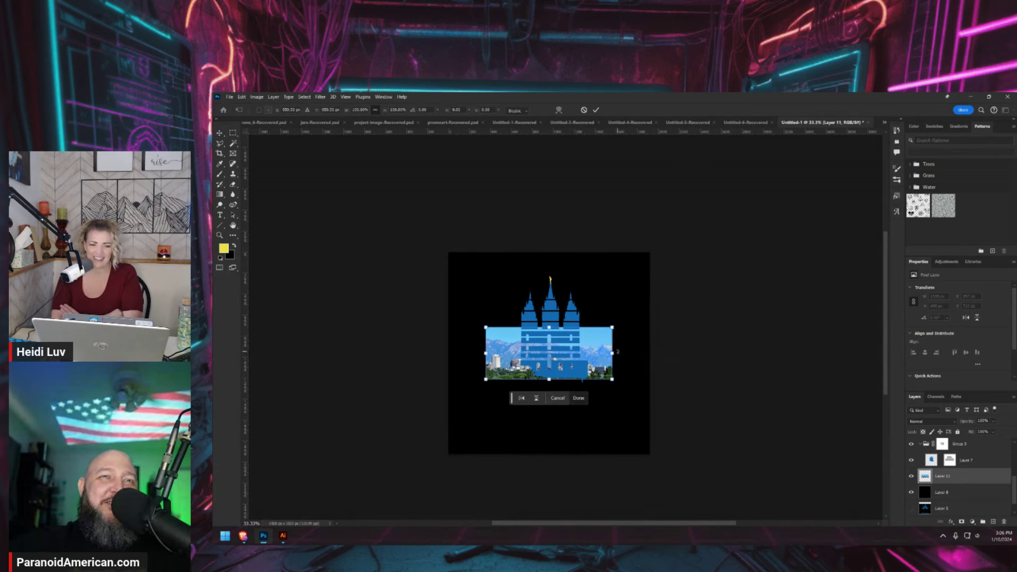
{"action": "left_click_drag", "start_coordinate": [615, 352], "coordinate": [706, 350]}
{"action": "mouse_move", "coordinate": [617, 393]}
{"action": "left_mouse_down"}
{"action": "mouse_move", "coordinate": [618, 370]}
{"action": "mouse_move", "coordinate": [618, 379]}
{"action": "left_mouse_up"}
{"action": "key", "text": "Return"}
{"action": "key", "text": "ctrl+plus"}
{"action": "key", "text": "ctrl+plus"}
{"action": "key", "text": "ctrl+plus"}
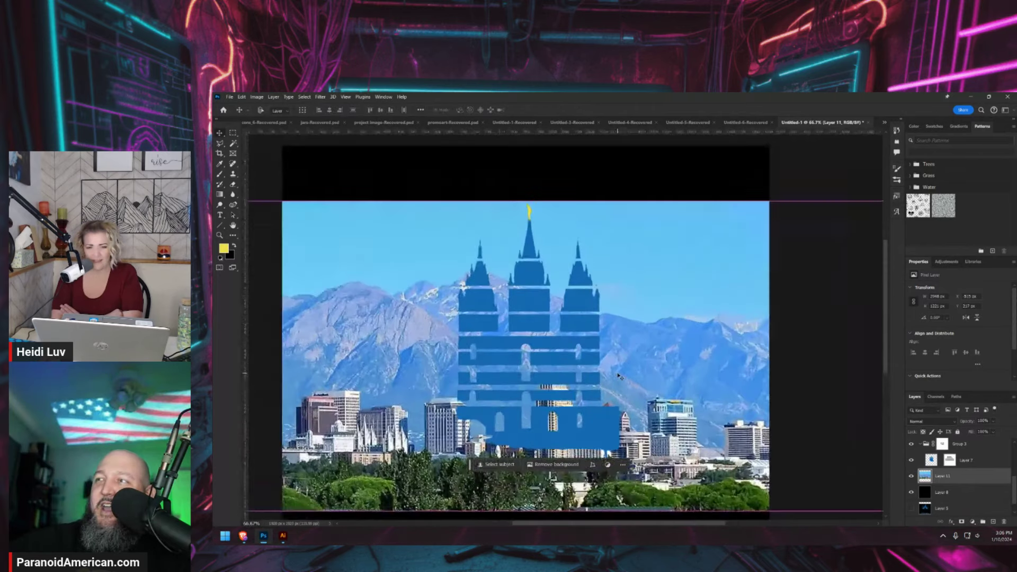
Scale the skyline photo to about 70% and shift it left behind the temple
{"action": "key", "text": "ctrl+minus"}
{"action": "key", "text": "ctrl+minus"}
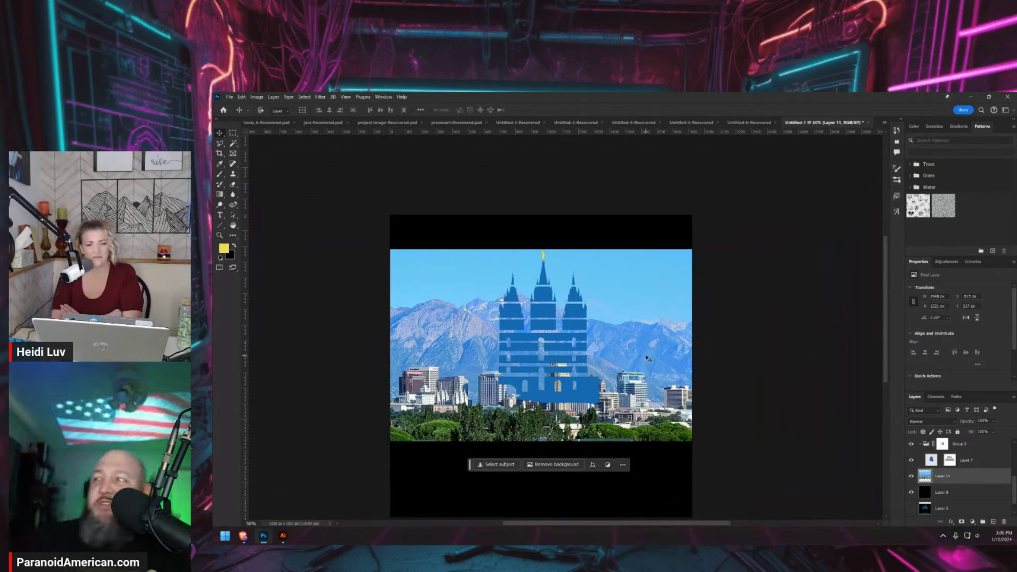
{"action": "key", "text": "ctrl+t"}
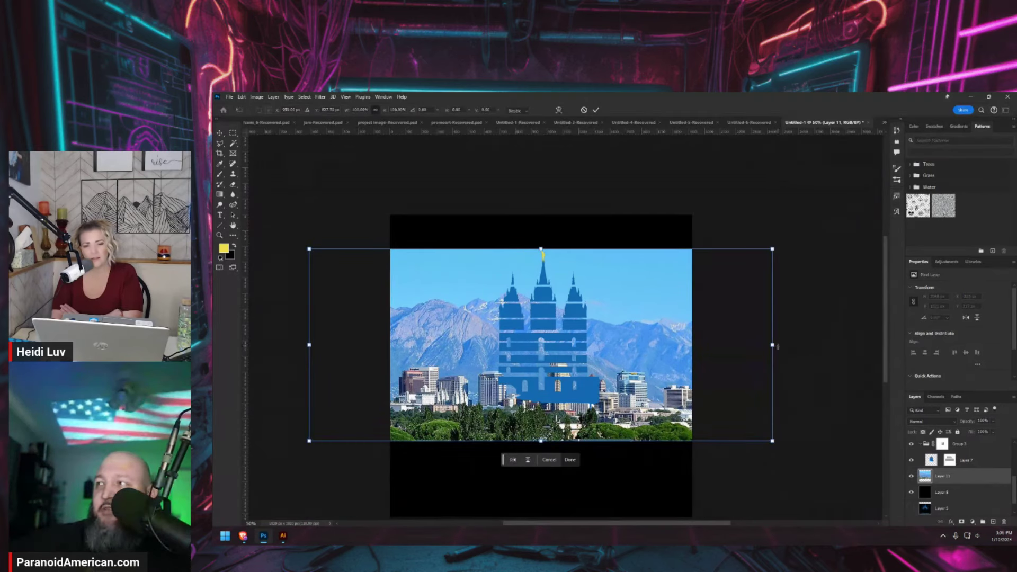
{"action": "left_click_drag", "start_coordinate": [778, 347], "coordinate": [740, 363]}
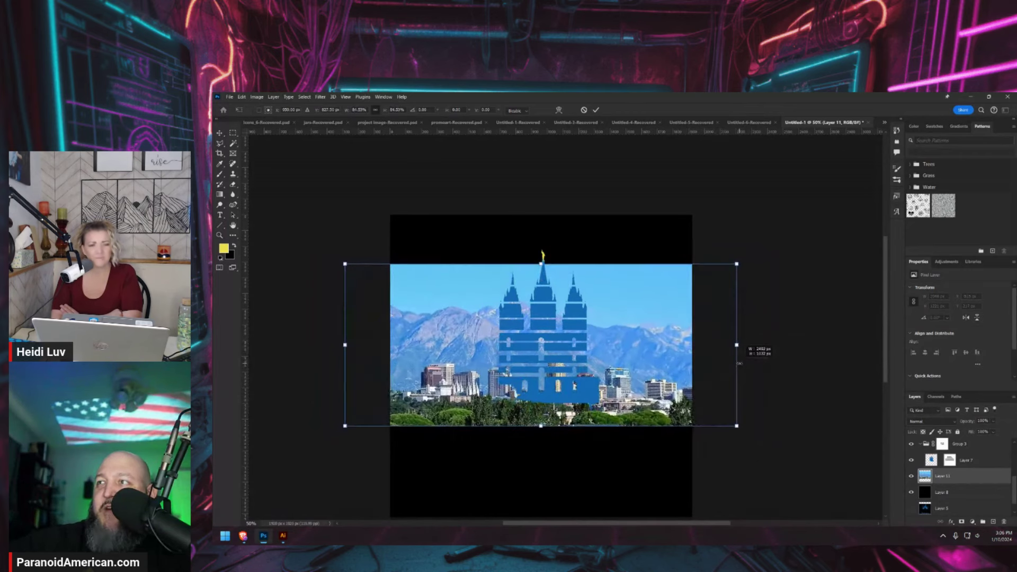
{"action": "left_click_drag", "start_coordinate": [594, 374], "coordinate": [546, 370]}
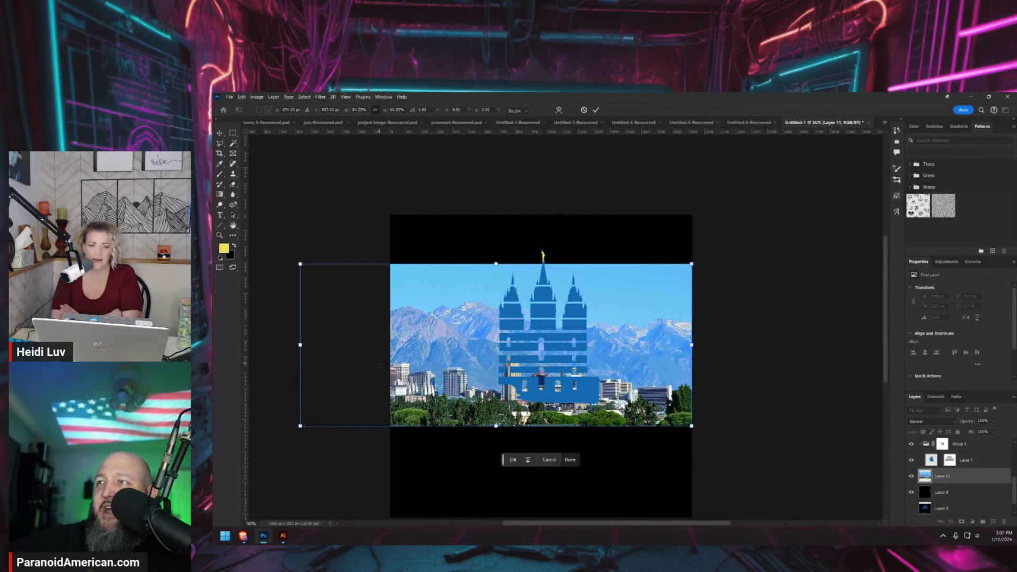
{"action": "left_click_drag", "start_coordinate": [300, 345], "coordinate": [330, 356]}
{"action": "key", "text": "Return"}
{"action": "key", "text": "ctrl+plus"}
{"action": "key", "text": "ctrl+plus"}
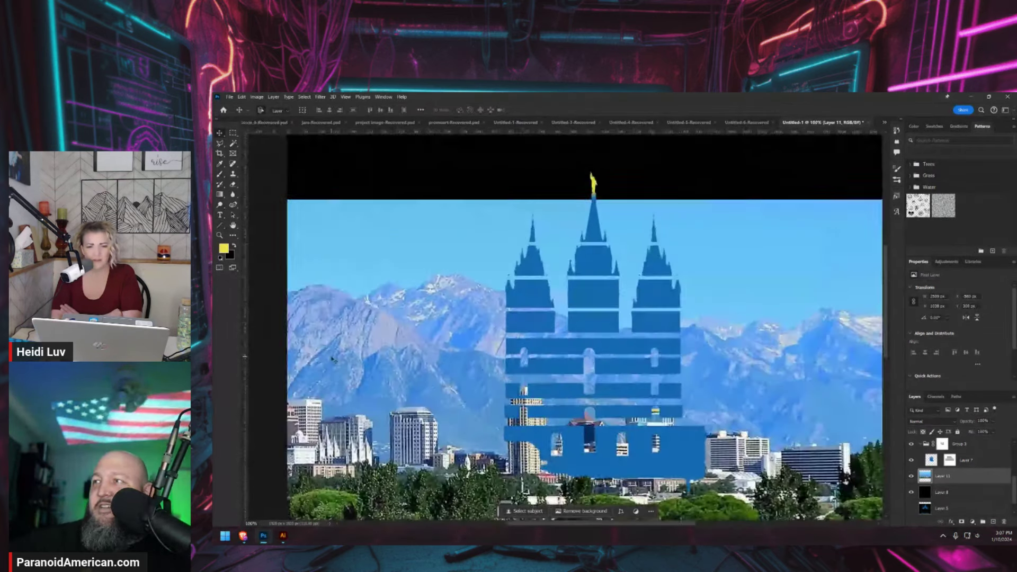
{"action": "left_click_drag", "start_coordinate": [619, 397], "coordinate": [579, 371]}
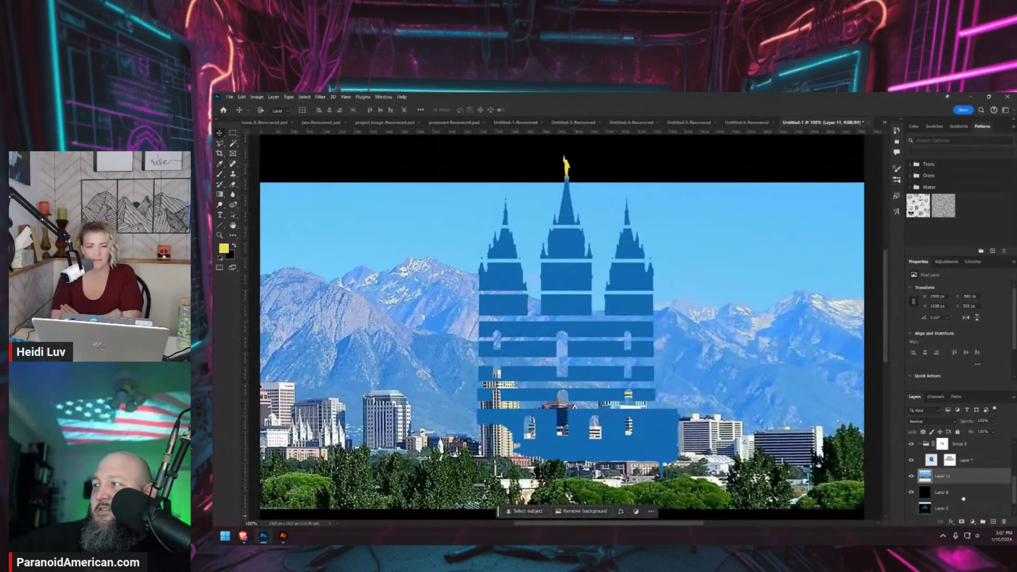
Add an empty Layer 12 above the skyline photo and pick the Pen tool
{"action": "left_click", "coordinate": [993, 523]}
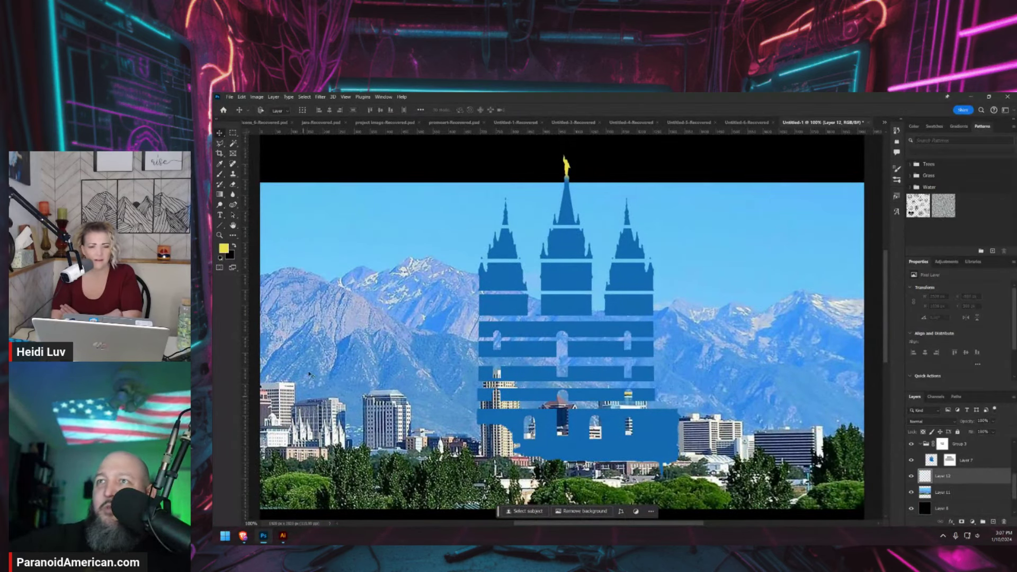
{"action": "left_click", "coordinate": [224, 228]}
{"action": "left_click", "coordinate": [220, 229]}
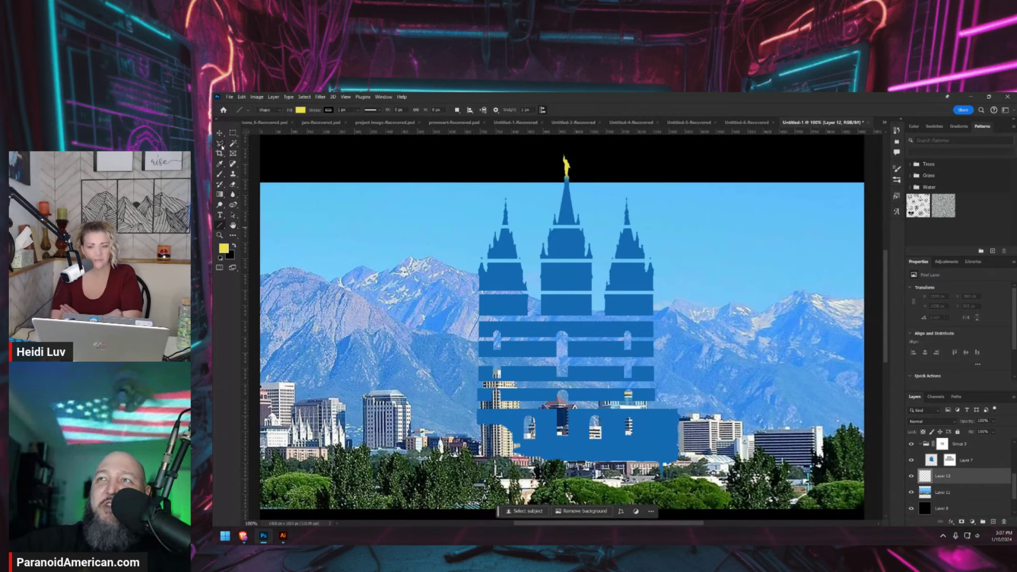
{"action": "left_click", "coordinate": [233, 206]}
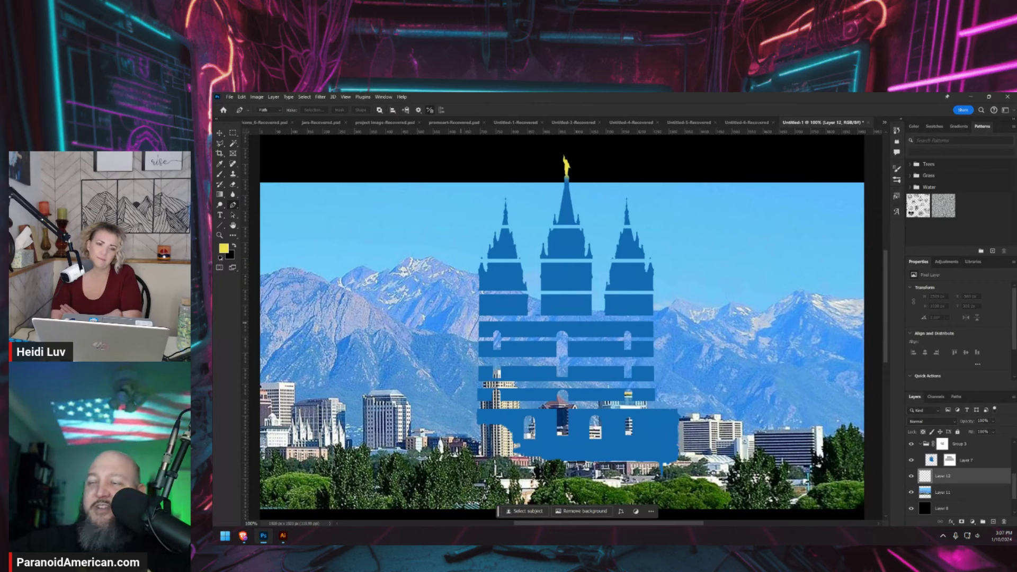
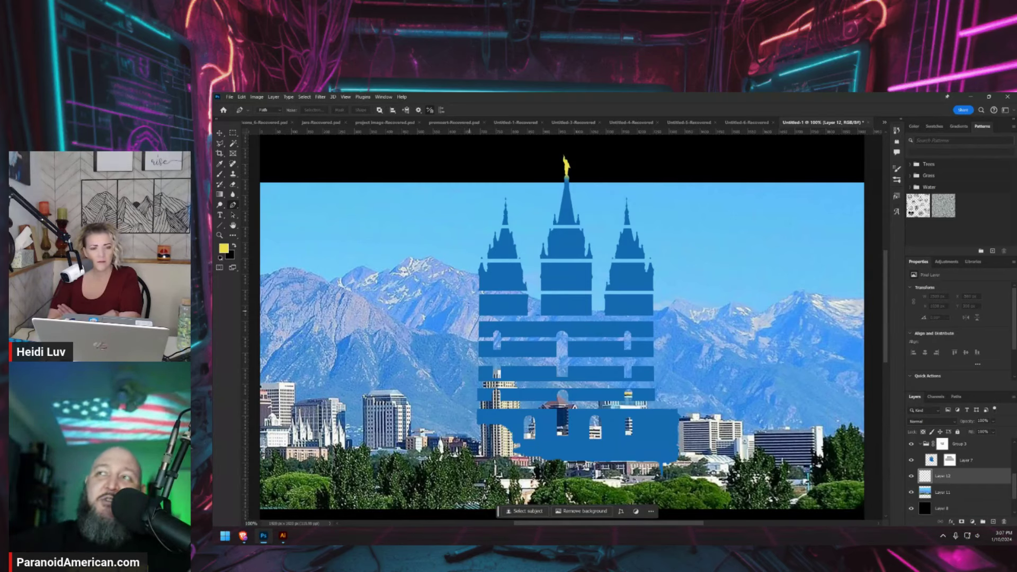
Zoom in on the left edge and start the Pen path with a curved point over the first ridge
{"action": "key", "text": "ctrl+plus"}
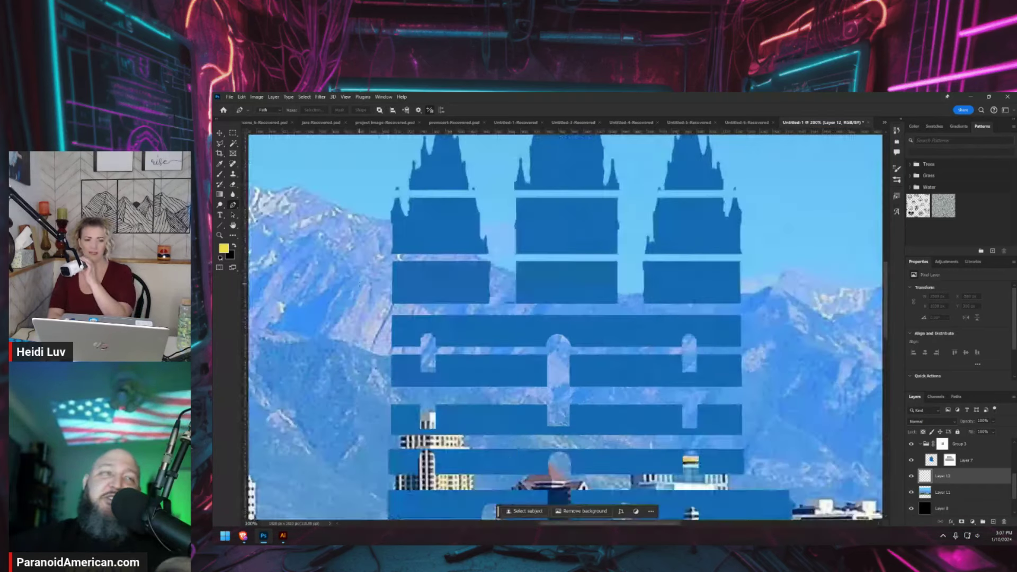
{"action": "left_click_drag", "start_coordinate": [427, 276], "coordinate": [490, 324]}
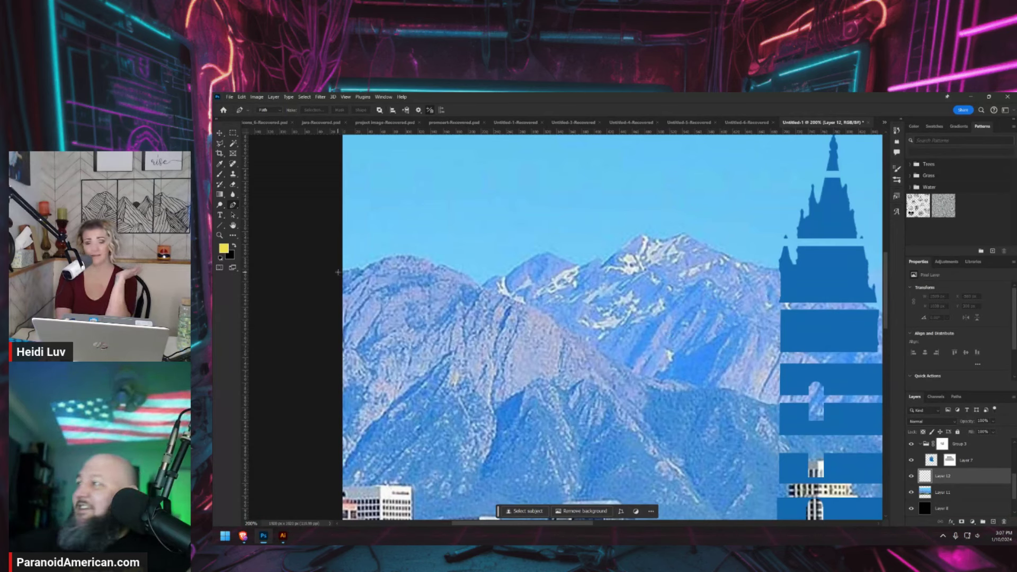
{"action": "left_click_drag", "start_coordinate": [334, 283], "coordinate": [386, 255]}
{"action": "key", "text": "ctrl+z"}
{"action": "left_click_drag", "start_coordinate": [482, 290], "coordinate": [565, 345]}
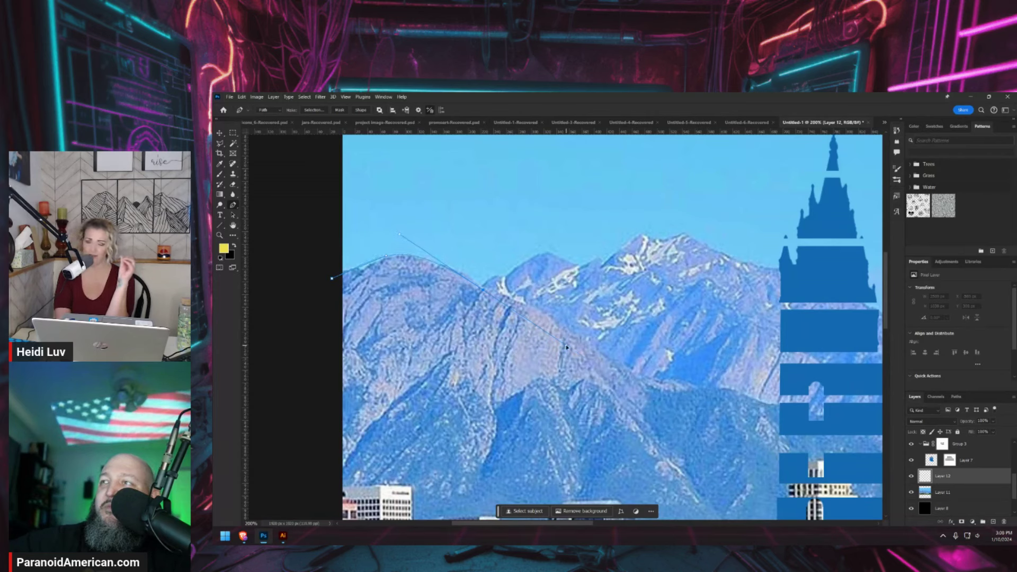
{"action": "left_click_drag", "start_coordinate": [489, 274], "coordinate": [504, 277]}
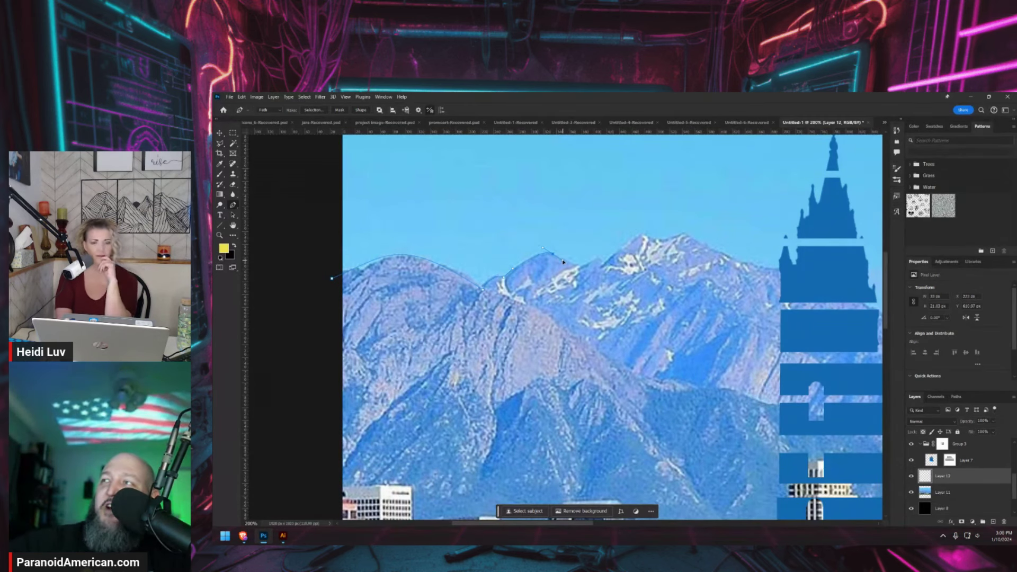
Add ridge points past the next peak, then hide the blue temple silhouette layer (Layer 7)
{"action": "left_click", "coordinate": [594, 259]}
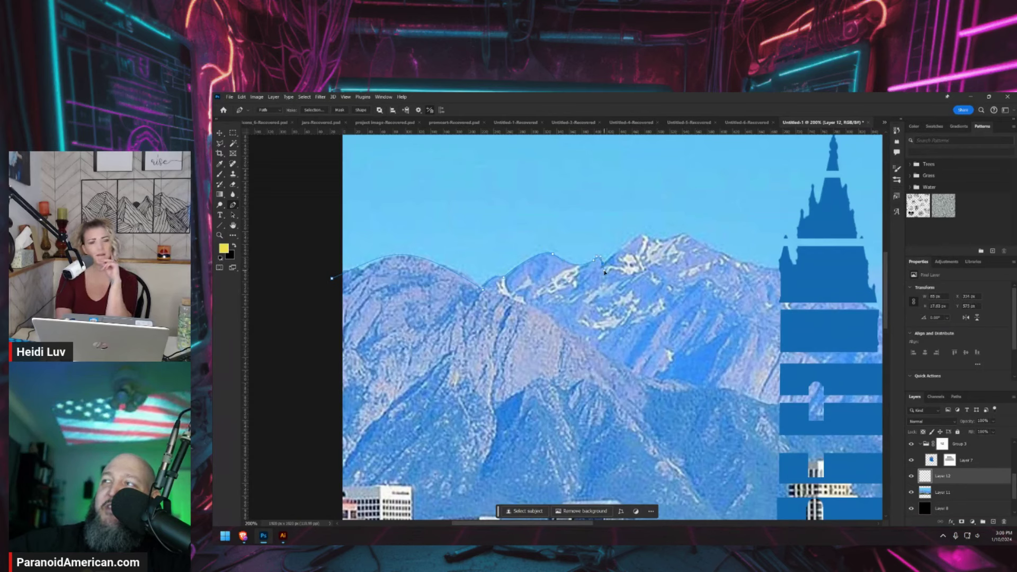
{"action": "left_click_drag", "start_coordinate": [613, 254], "coordinate": [443, 320]}
{"action": "left_click", "coordinate": [441, 318]}
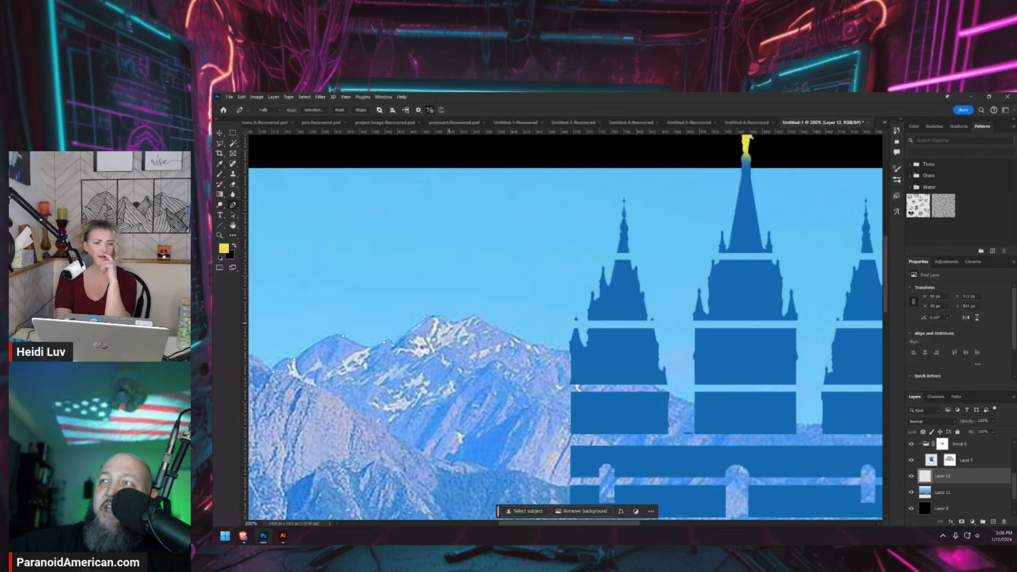
{"action": "left_click", "coordinate": [473, 315]}
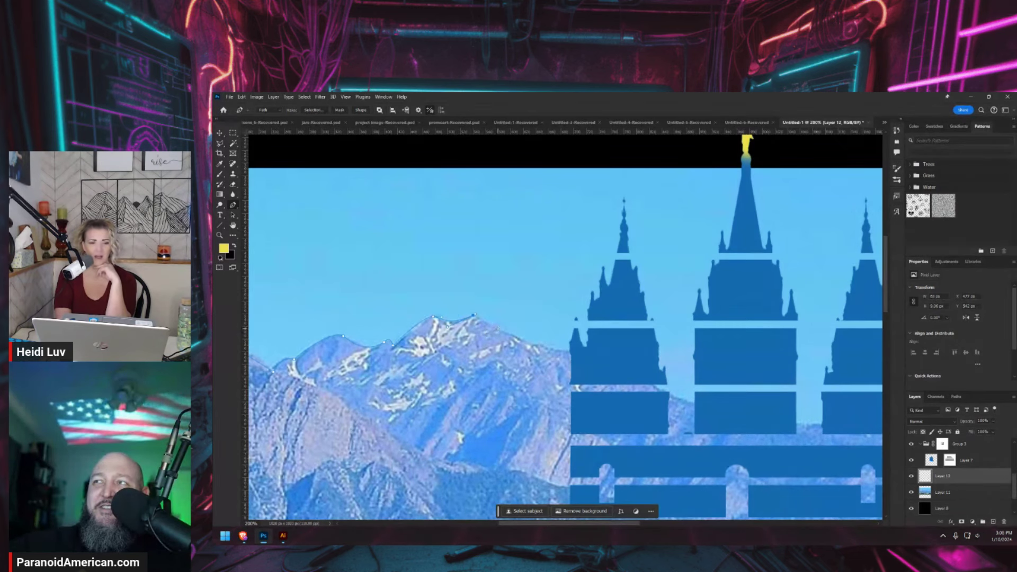
{"action": "left_click", "coordinate": [498, 329]}
{"action": "left_click", "coordinate": [512, 336]}
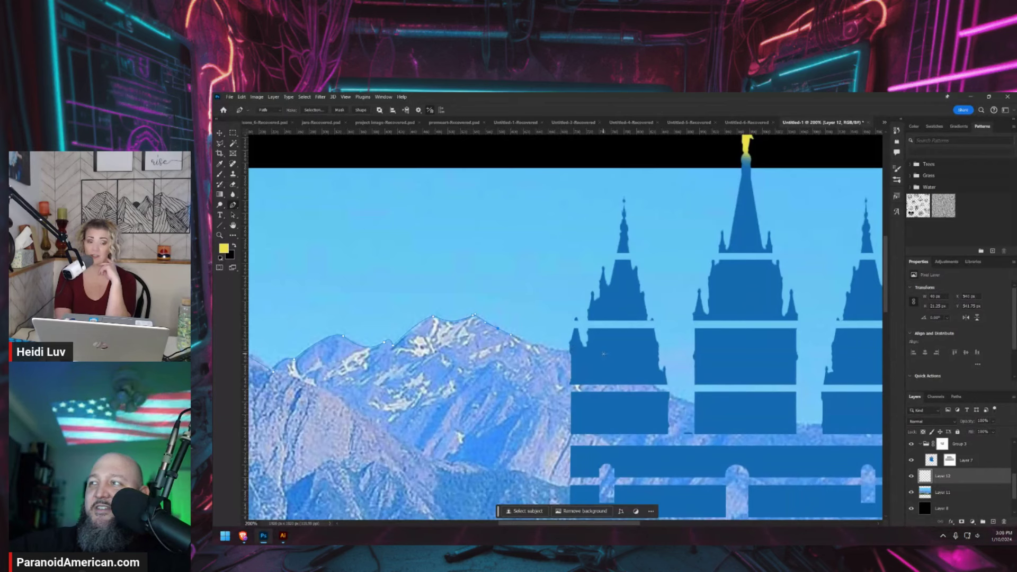
{"action": "left_click", "coordinate": [912, 460]}
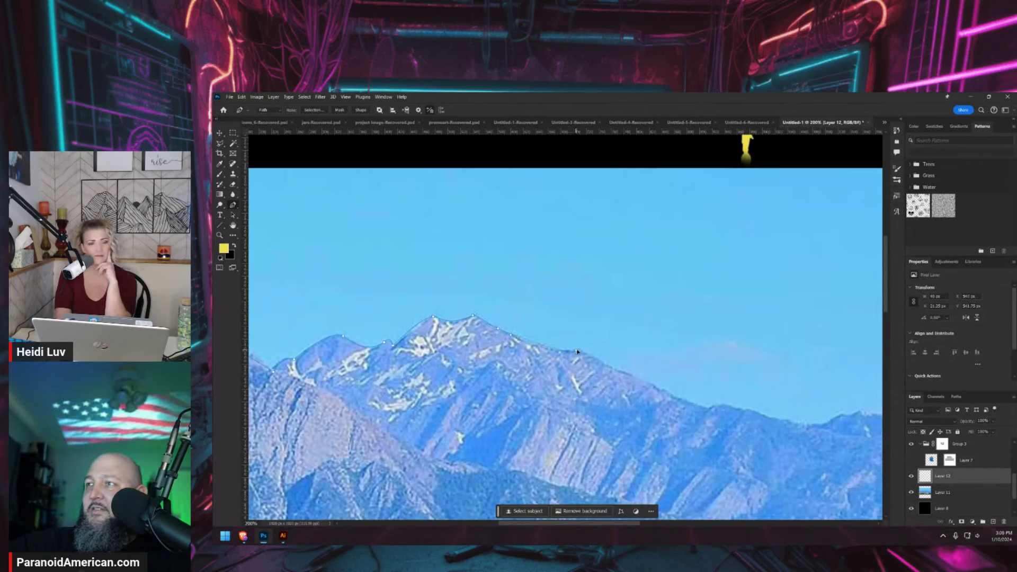
Trace the path down the ridge slope, across the low section and over the small rise
{"action": "left_click", "coordinate": [579, 350]}
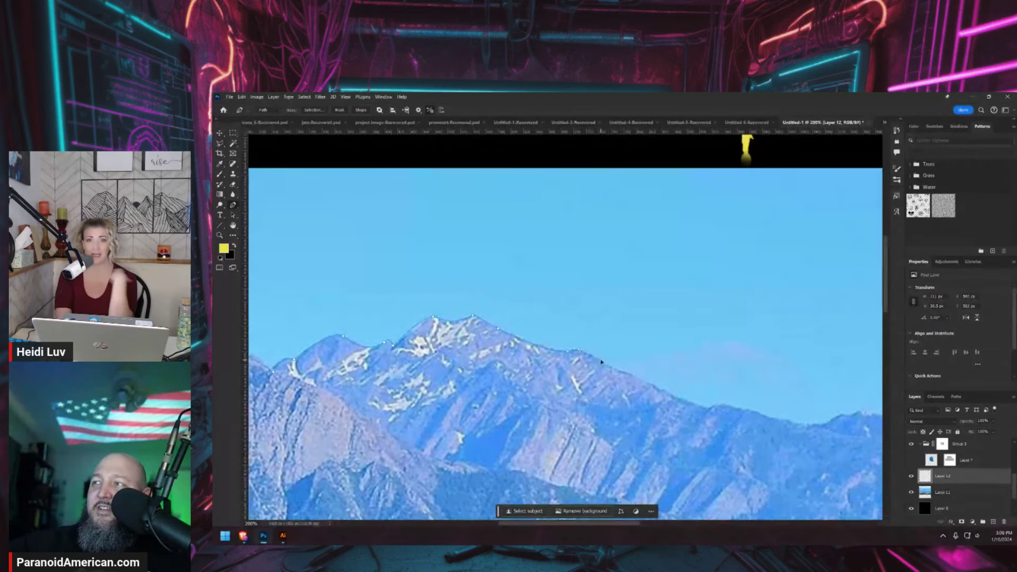
{"action": "left_click_drag", "start_coordinate": [601, 363], "coordinate": [428, 316]}
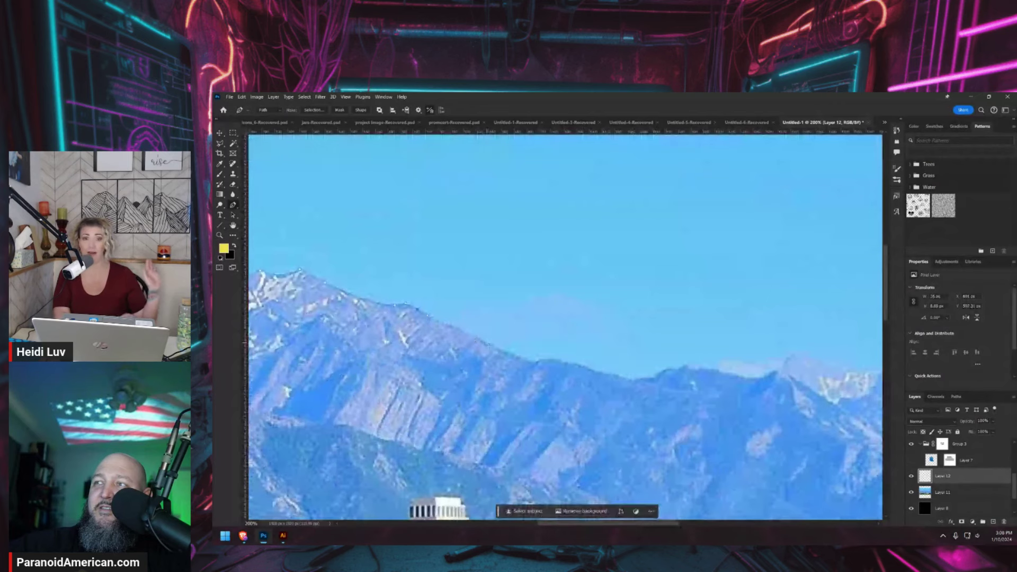
{"action": "left_click_drag", "start_coordinate": [485, 344], "coordinate": [501, 350]}
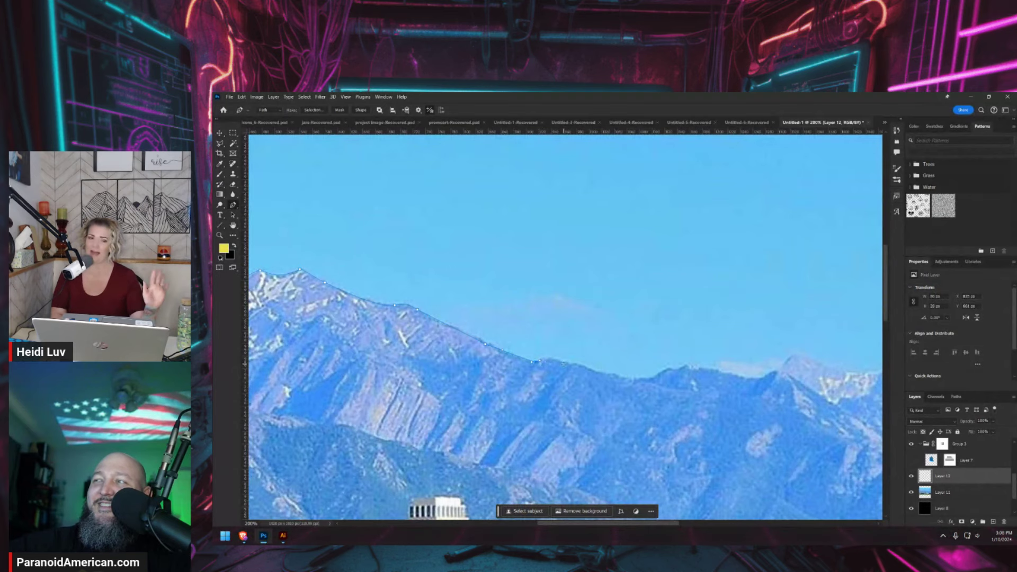
{"action": "left_click_drag", "start_coordinate": [578, 366], "coordinate": [570, 371]}
{"action": "left_click", "coordinate": [565, 364]}
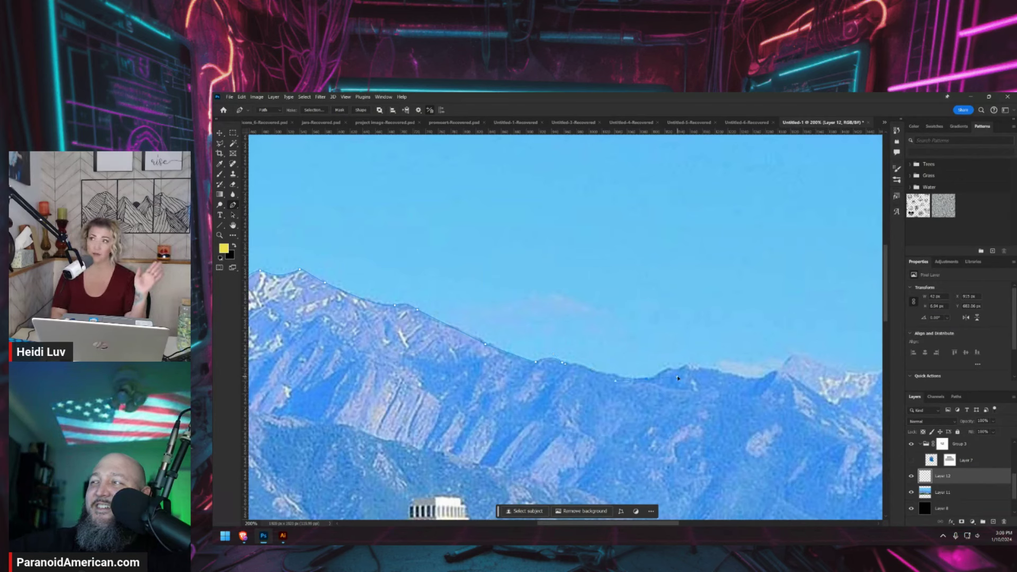
{"action": "left_click", "coordinate": [654, 376]}
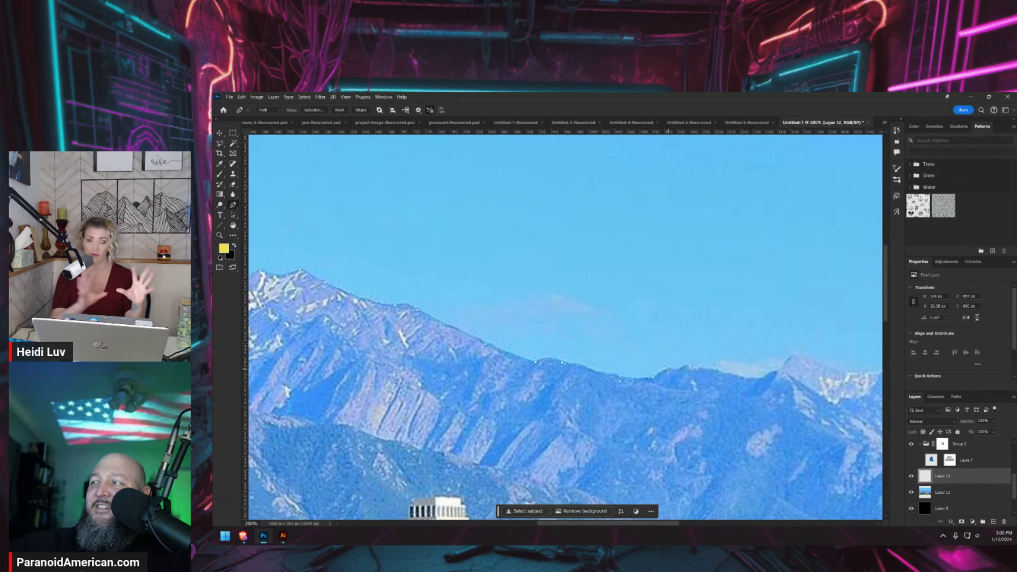
{"action": "left_click", "coordinate": [673, 372]}
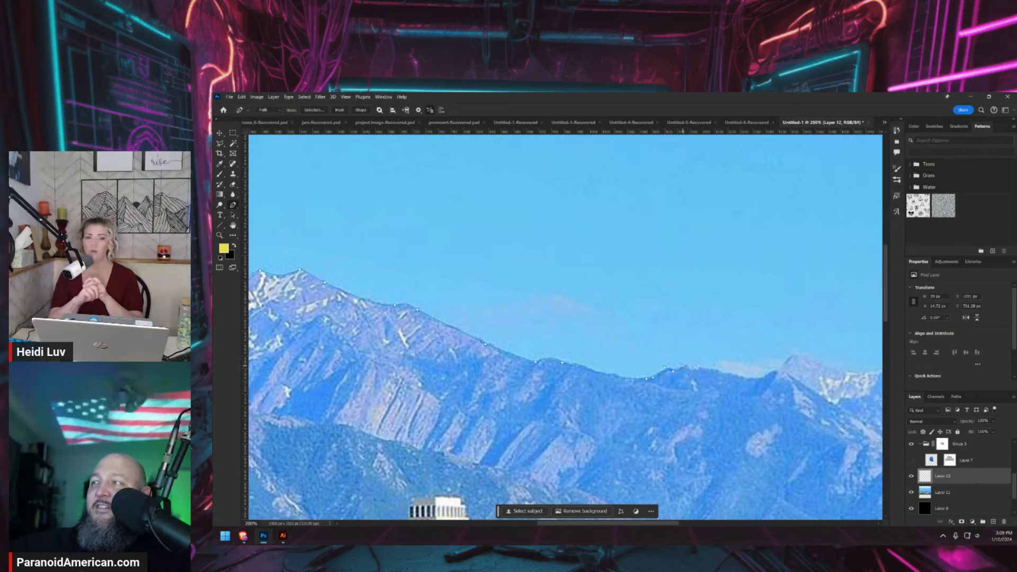
{"action": "left_click", "coordinate": [686, 366]}
{"action": "left_click_drag", "start_coordinate": [731, 373], "coordinate": [616, 371]}
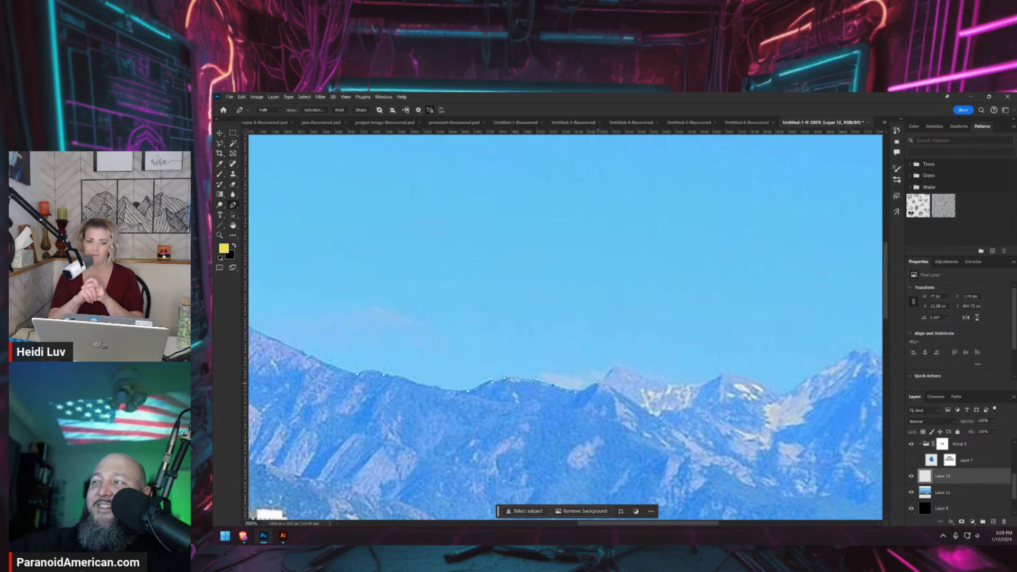
{"action": "left_click_drag", "start_coordinate": [598, 383], "coordinate": [602, 377]}
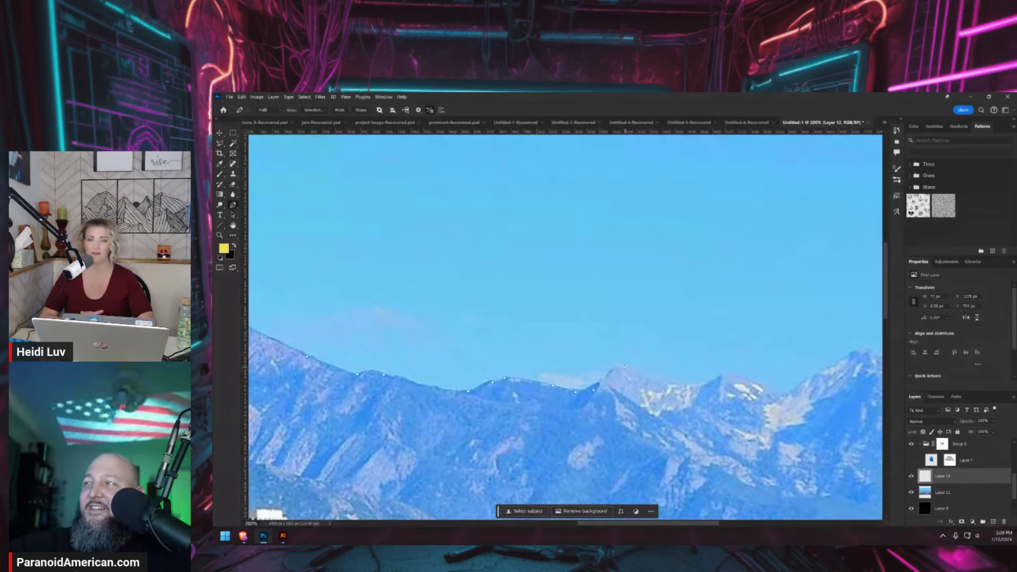
Carry the path through the dip, over the tallest peak, and end it beyond the right canvas edge
{"action": "left_click_drag", "start_coordinate": [625, 367], "coordinate": [637, 372]}
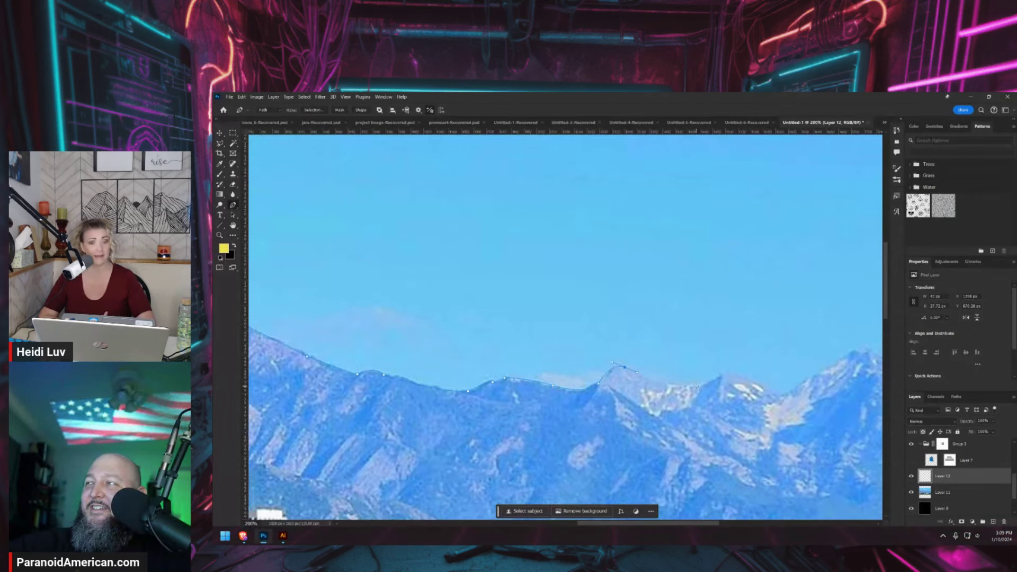
{"action": "left_click_drag", "start_coordinate": [697, 387], "coordinate": [545, 394]}
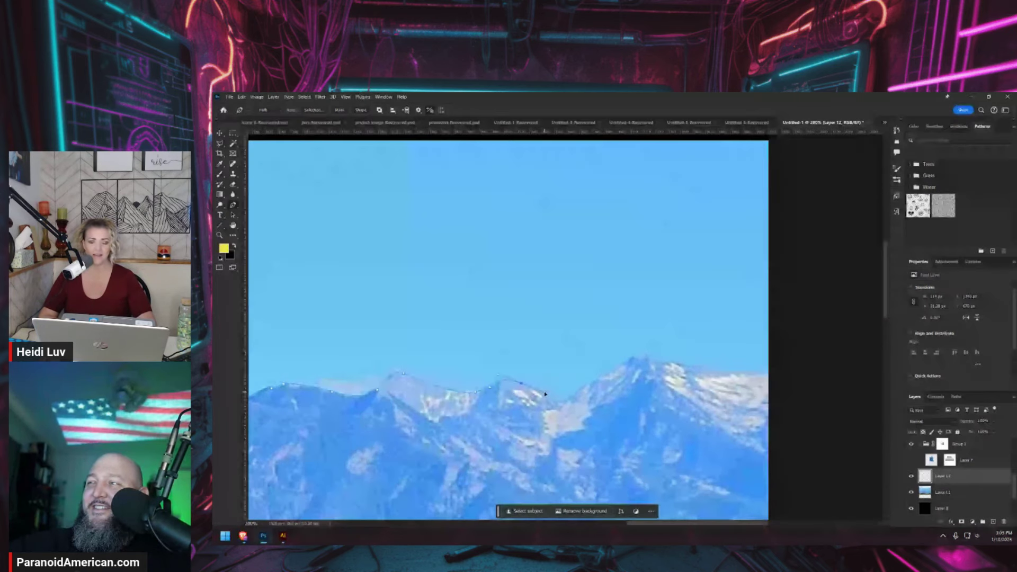
{"action": "left_click", "coordinate": [566, 398]}
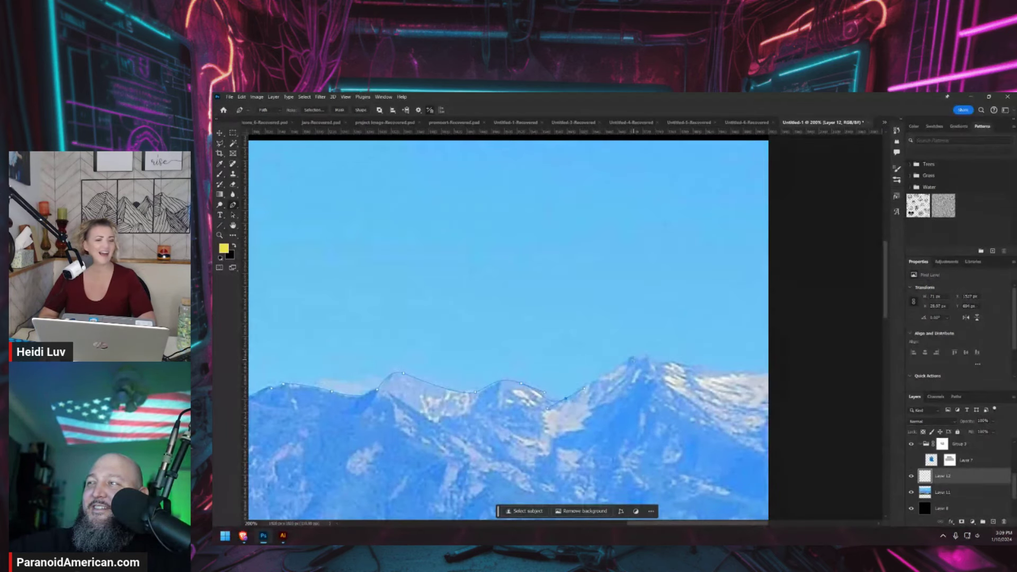
{"action": "left_click_drag", "start_coordinate": [635, 356], "coordinate": [641, 354]}
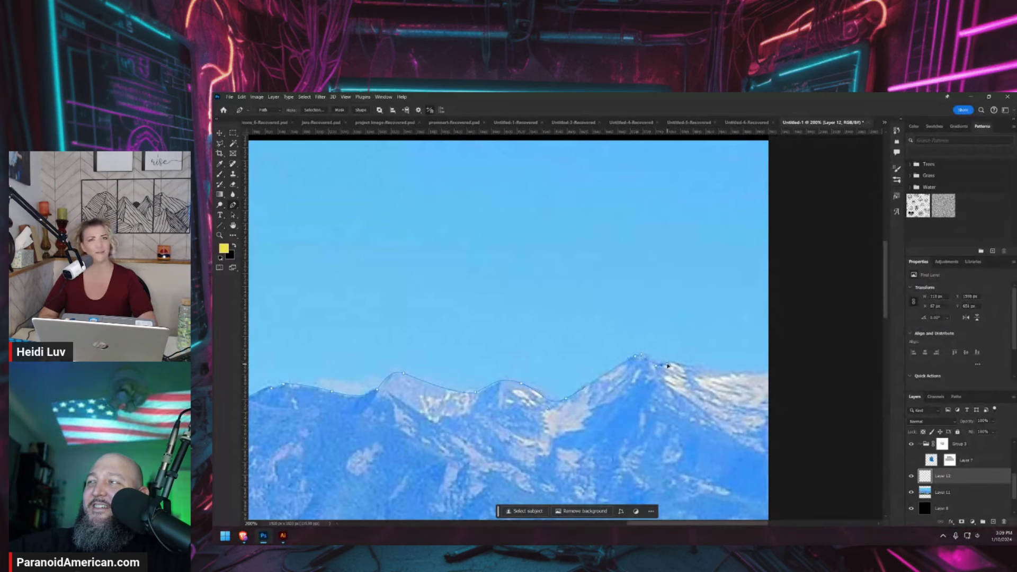
{"action": "left_click", "coordinate": [668, 365]}
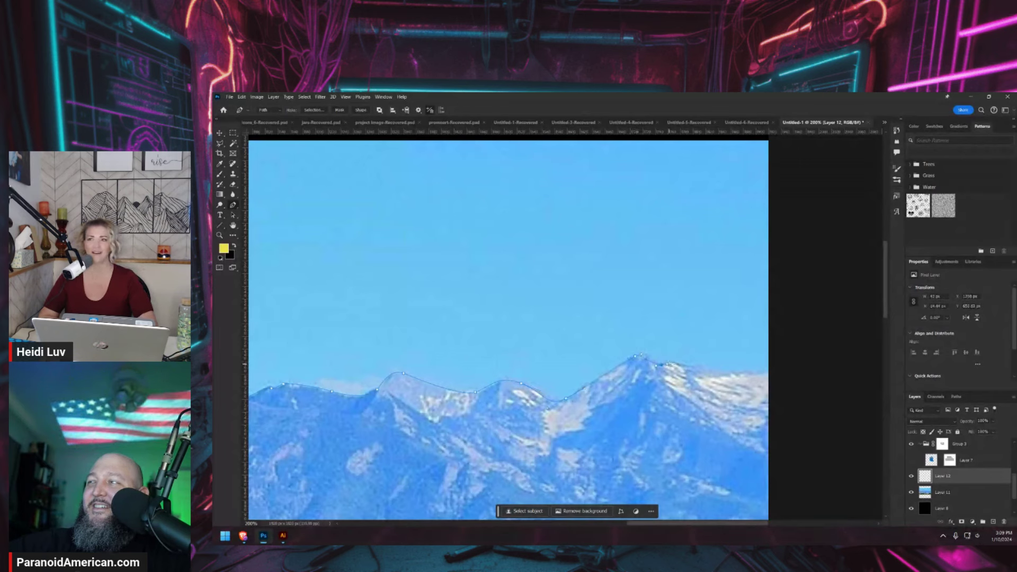
{"action": "left_click", "coordinate": [695, 370]}
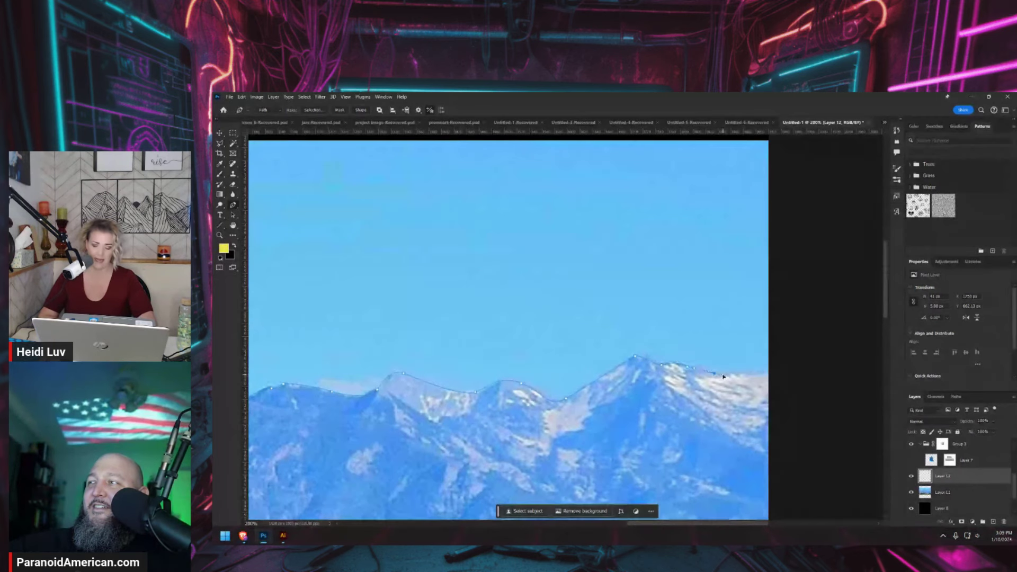
{"action": "left_click", "coordinate": [714, 373]}
{"action": "left_click", "coordinate": [719, 378]}
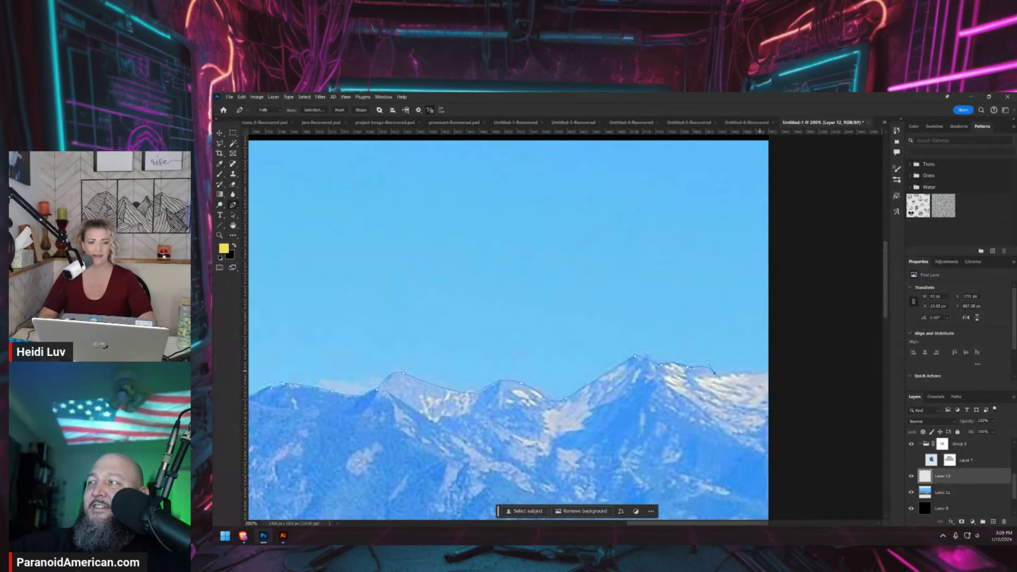
{"action": "left_click", "coordinate": [747, 369]}
{"action": "left_click", "coordinate": [791, 376]}
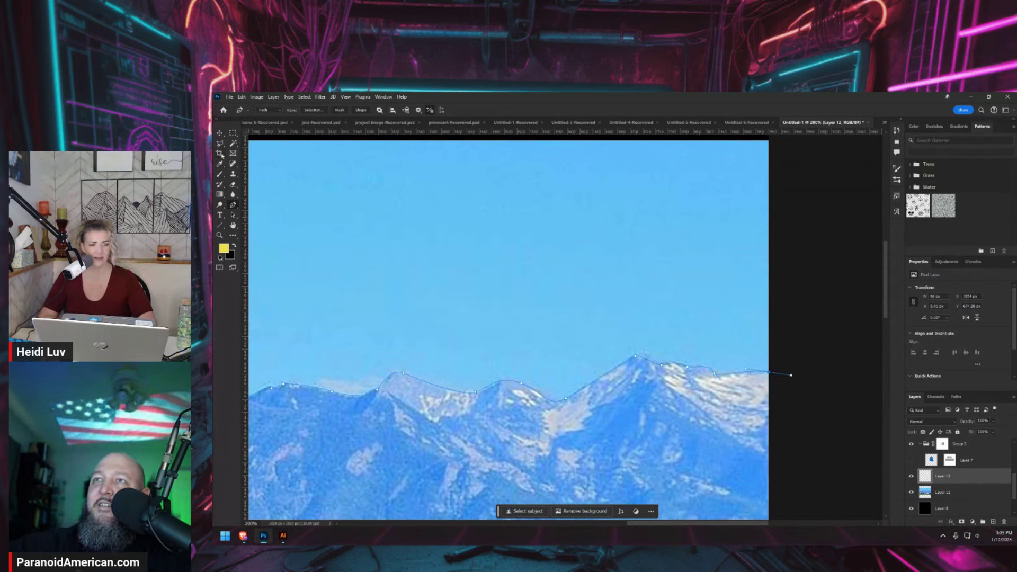
Zoom out and close the ridge path back at its starting anchor
{"action": "key", "text": "ctrl+minus"}
{"action": "scroll", "coordinate": [531, 334], "scroll_direction": "down", "scroll_amount": 3}
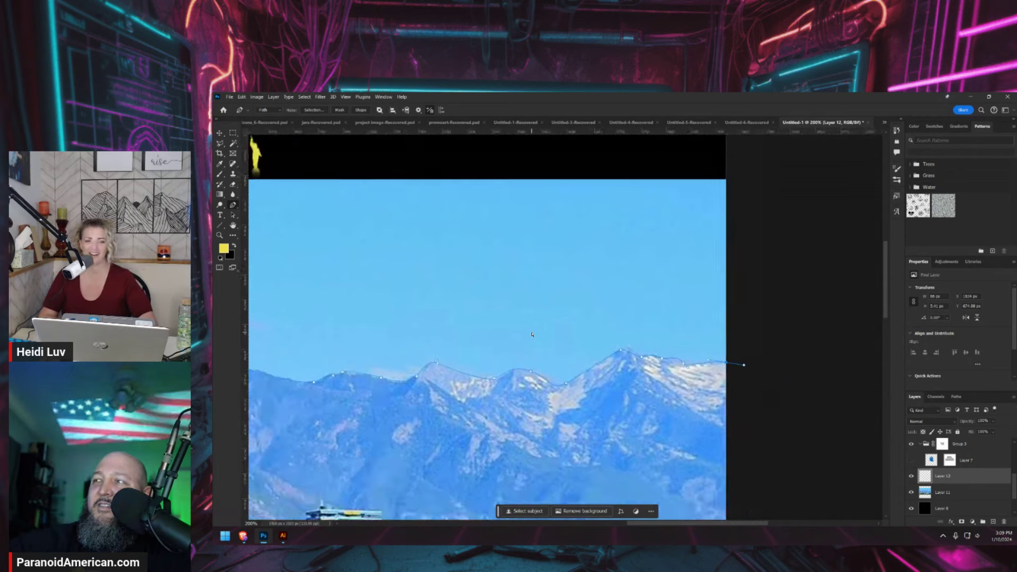
{"action": "scroll", "coordinate": [716, 349], "scroll_direction": "down", "scroll_amount": 5}
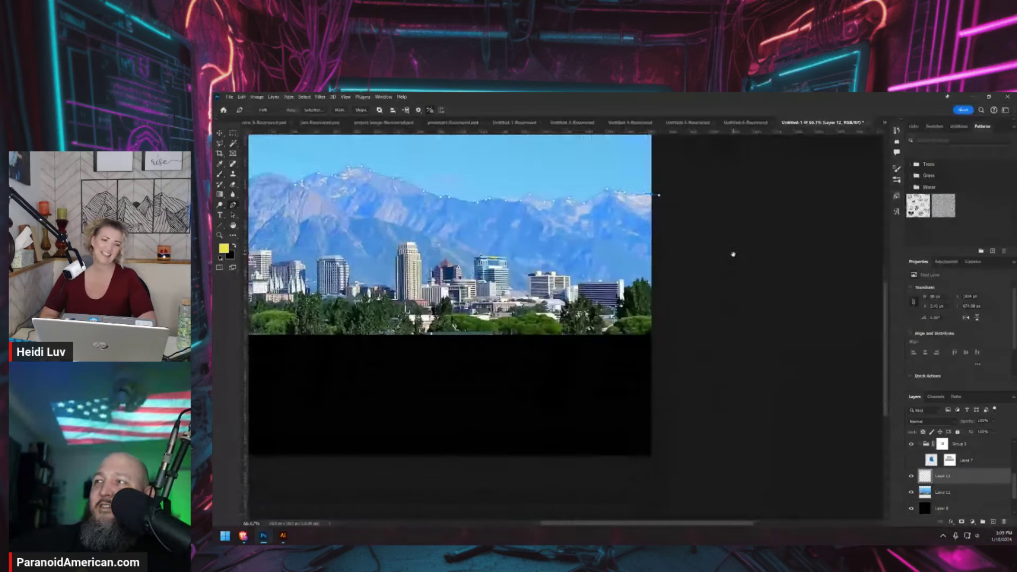
{"action": "scroll", "coordinate": [514, 437], "scroll_direction": "left", "scroll_amount": 3}
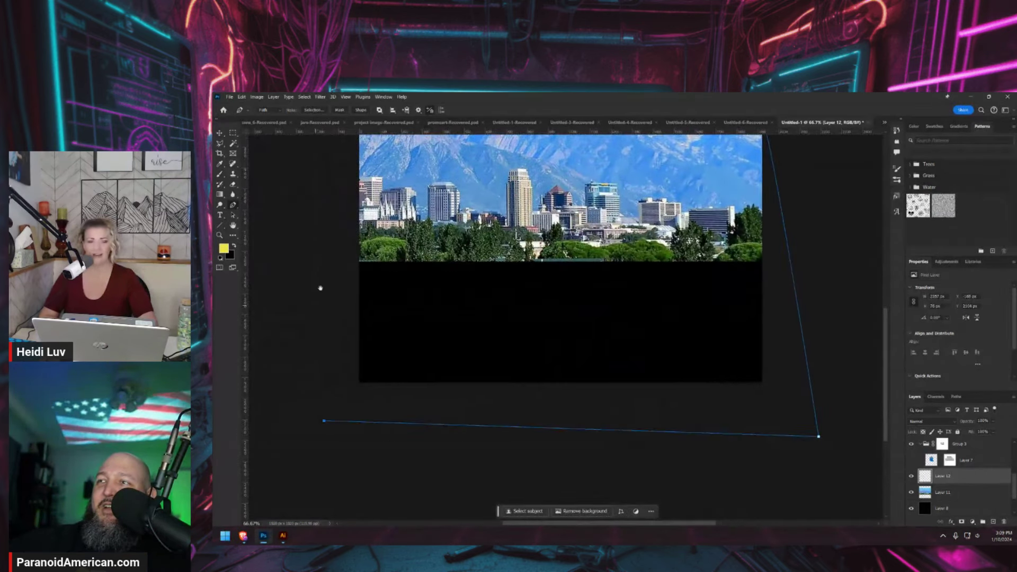
{"action": "scroll", "coordinate": [585, 205], "scroll_direction": "up", "scroll_amount": 4}
{"action": "left_click", "coordinate": [377, 281]}
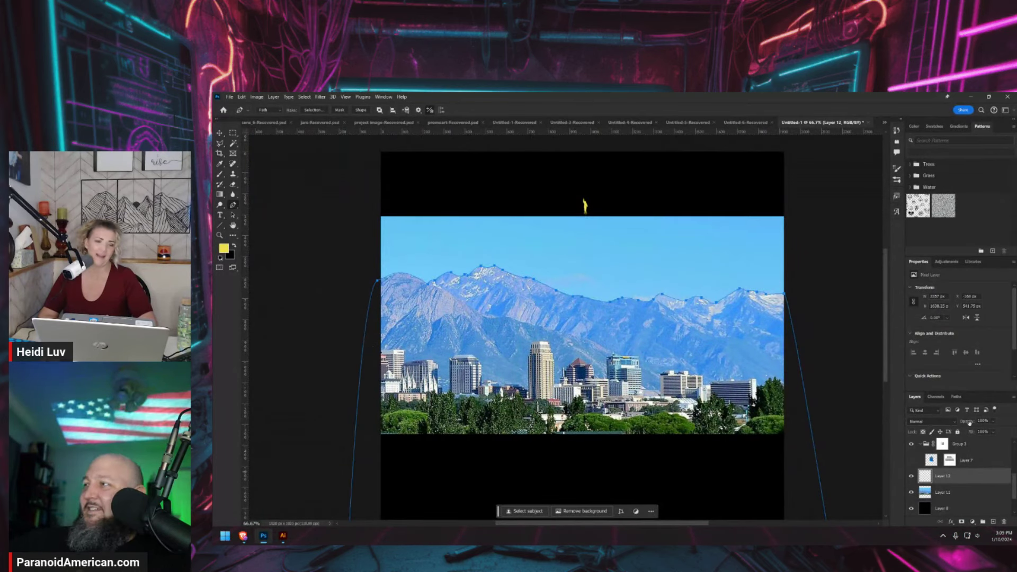
Load the Work Path as a selection from the Paths panel
{"action": "left_click", "coordinate": [956, 396]}
{"action": "left_click_drag", "start_coordinate": [977, 412], "coordinate": [994, 523]}
{"action": "left_click", "coordinate": [915, 414], "text": "ctrl"}
{"action": "left_click", "coordinate": [914, 397]}
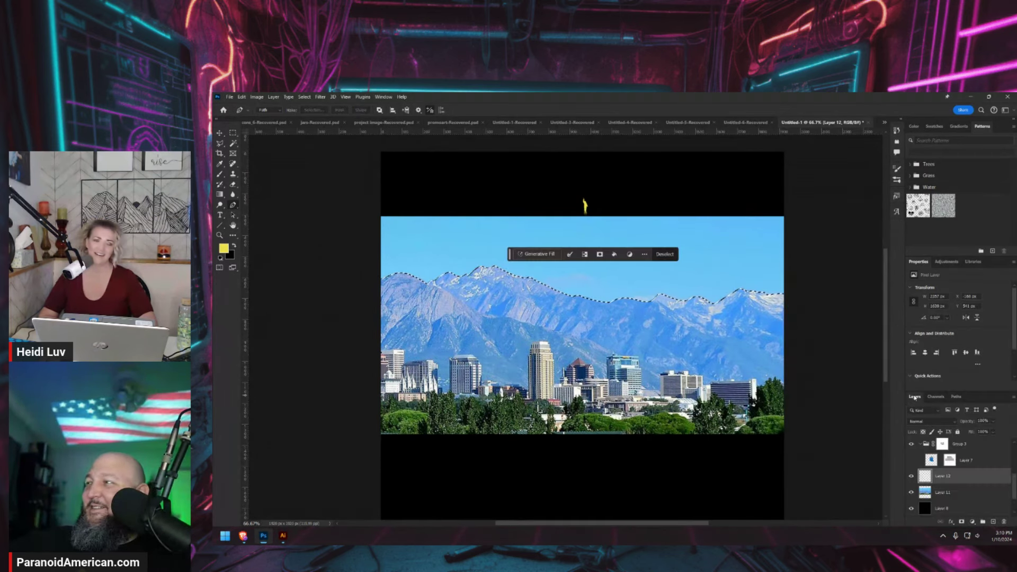
Hide the skyline photo layer and fill the area below the ridge with yellow, then deselect
{"action": "left_click", "coordinate": [911, 492]}
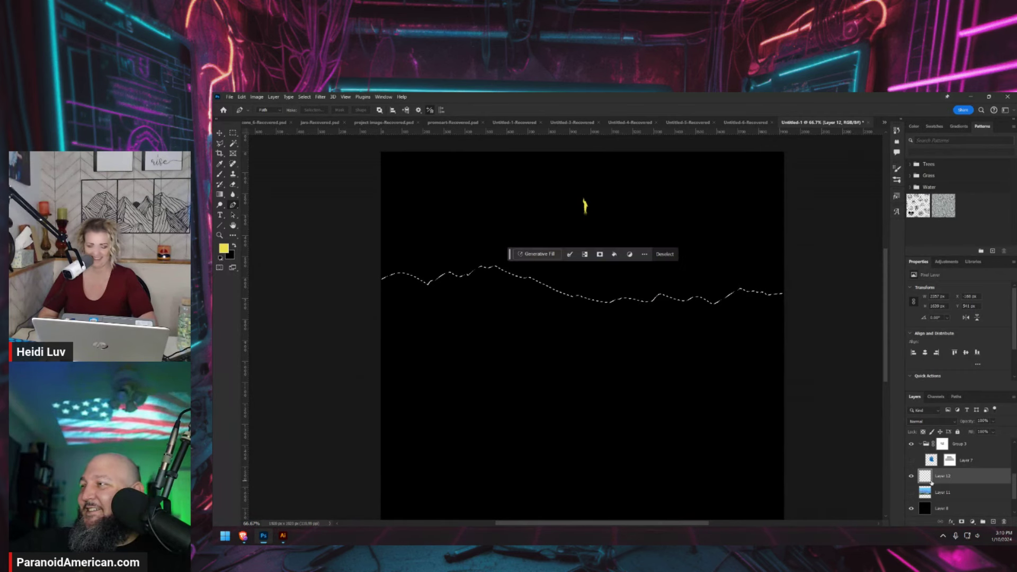
{"action": "left_click", "coordinate": [235, 247]}
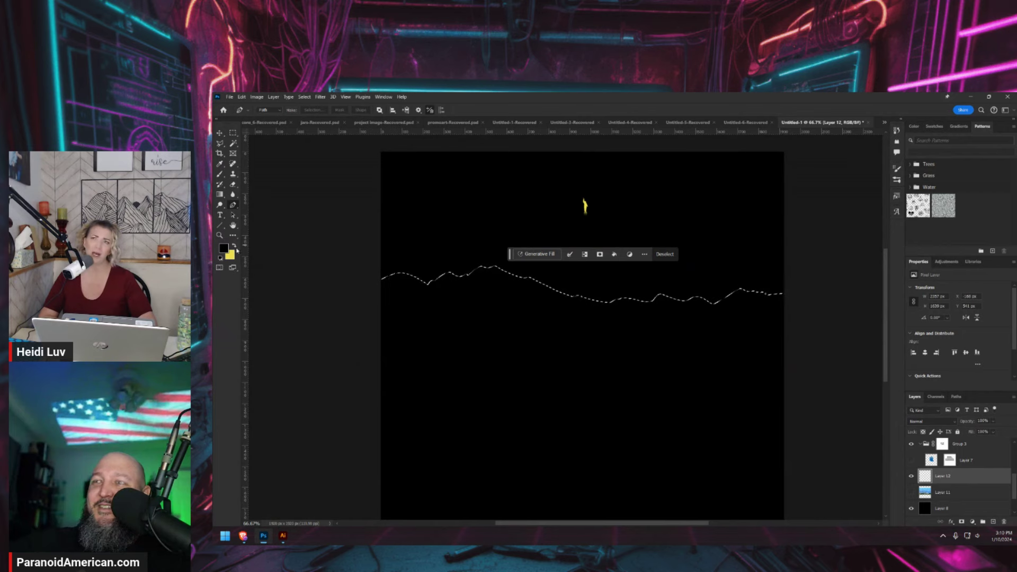
{"action": "key", "text": "ctrl+BackSpace"}
{"action": "key", "text": "ctrl+d"}
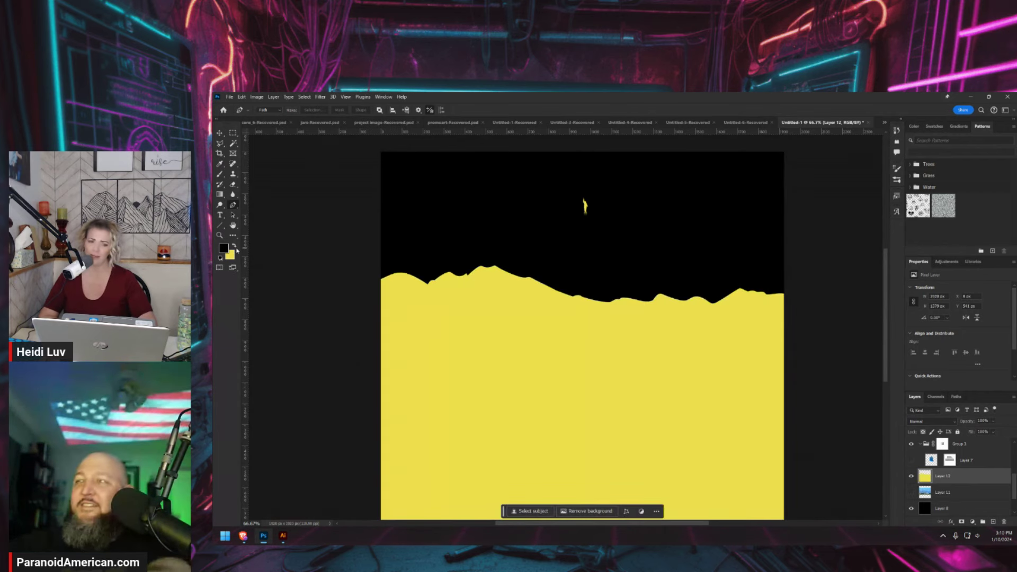
Show the blue temple layer again and switch to the browser's image results
{"action": "key", "text": "ctrl+minus"}
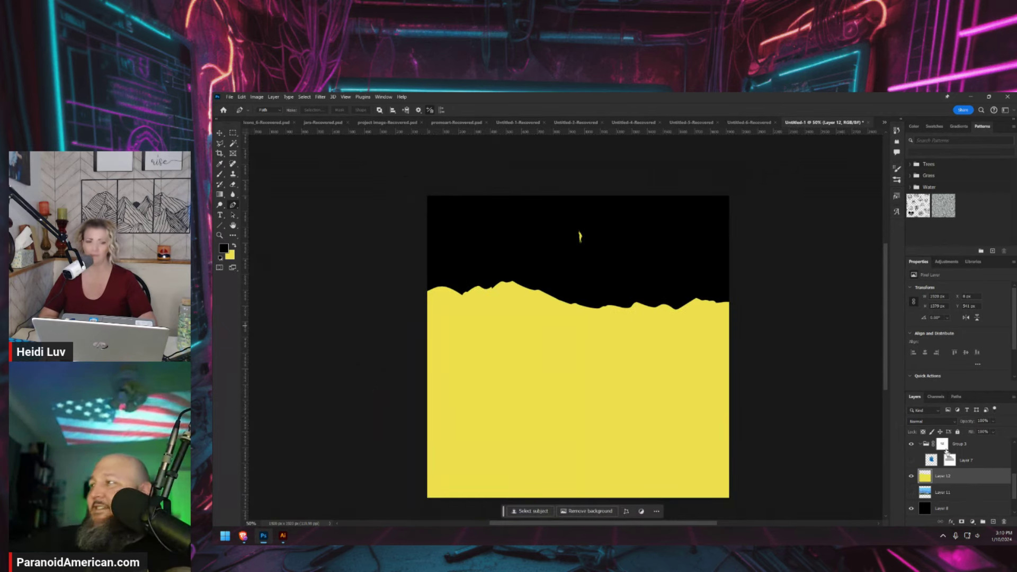
{"action": "key", "text": "ctrl+plus"}
{"action": "left_click", "coordinate": [911, 461]}
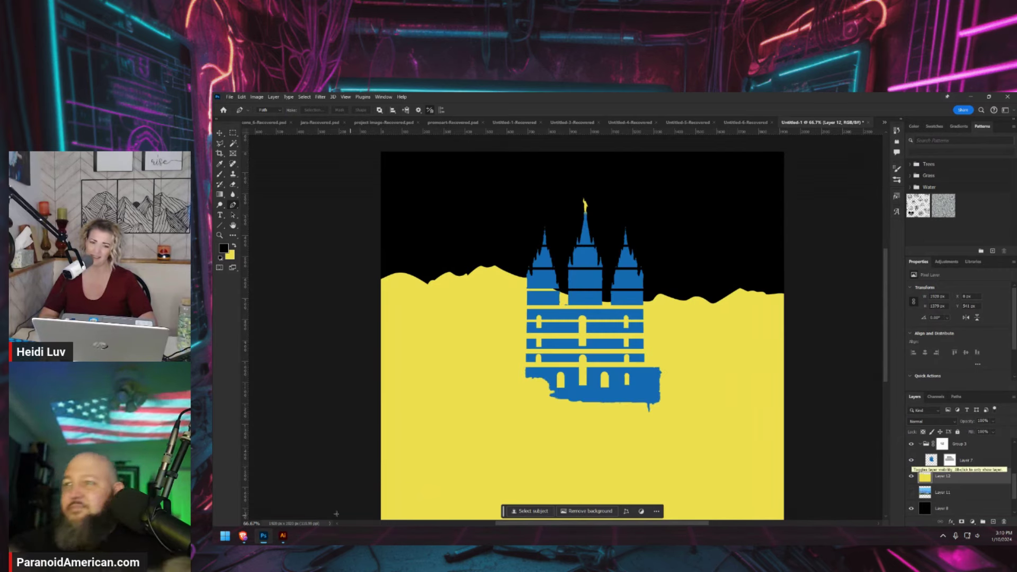
{"action": "mouse_move", "coordinate": [243, 536]}
{"action": "left_click", "coordinate": [429, 497]}
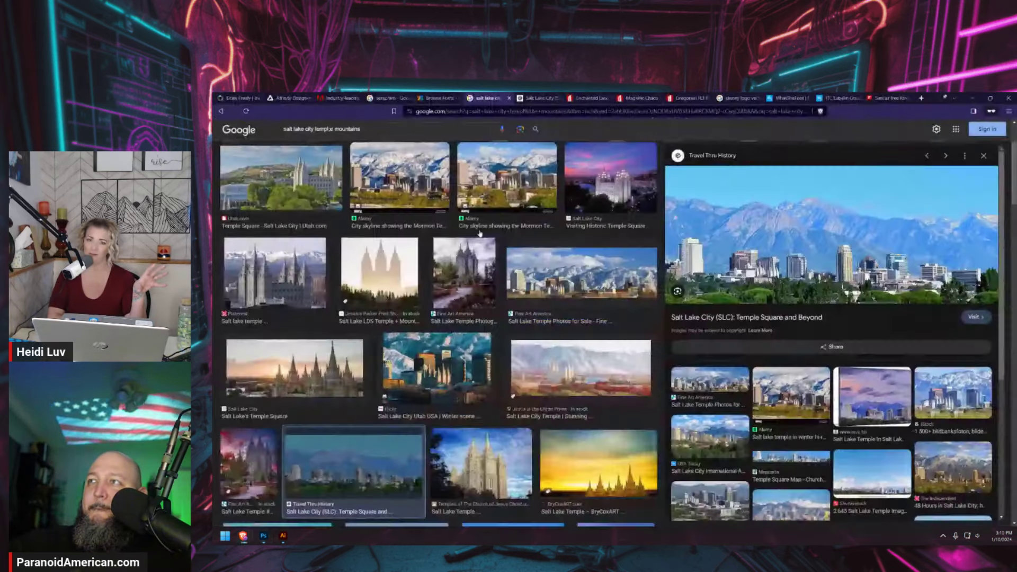
Replace the old seraphim query with a Google Images search for 'disney logo'
{"action": "left_click", "coordinate": [508, 98]}
{"action": "left_click", "coordinate": [402, 98]}
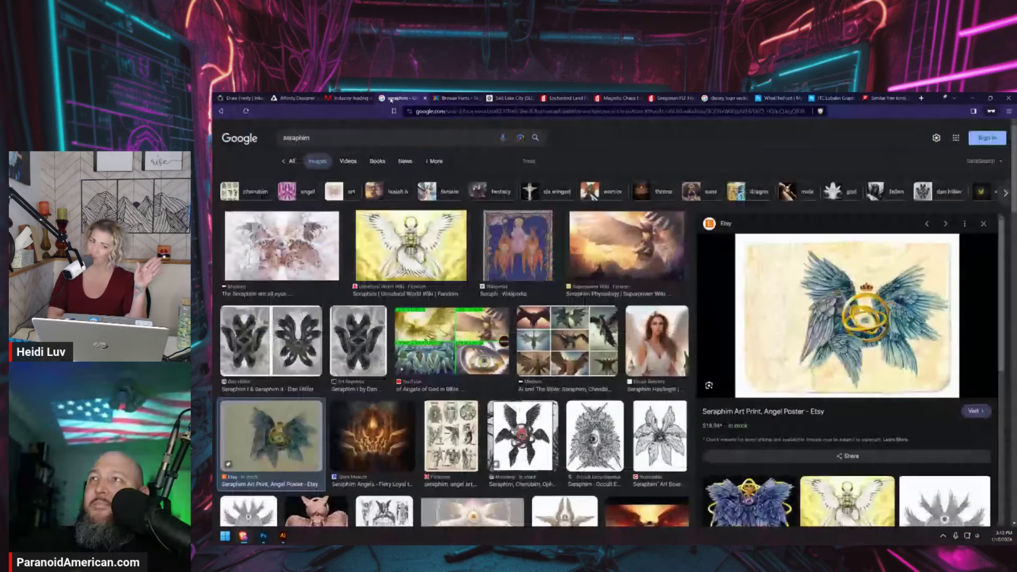
{"action": "left_click", "coordinate": [350, 98]}
{"action": "left_click", "coordinate": [402, 98]}
{"action": "left_click", "coordinate": [402, 133]}
{"action": "key", "text": "ctrl+a"}
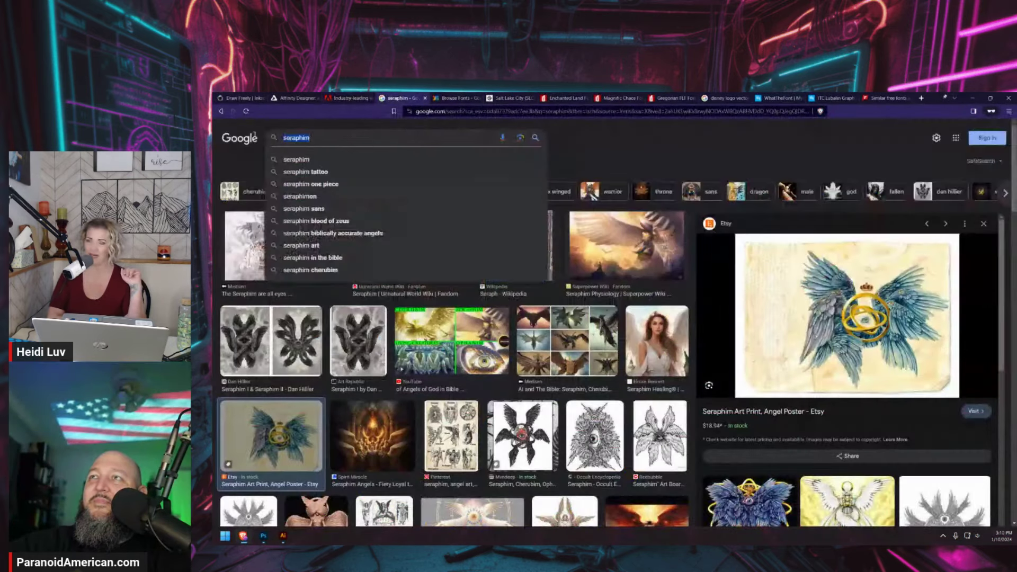
{"action": "type", "text": "disnbey"}
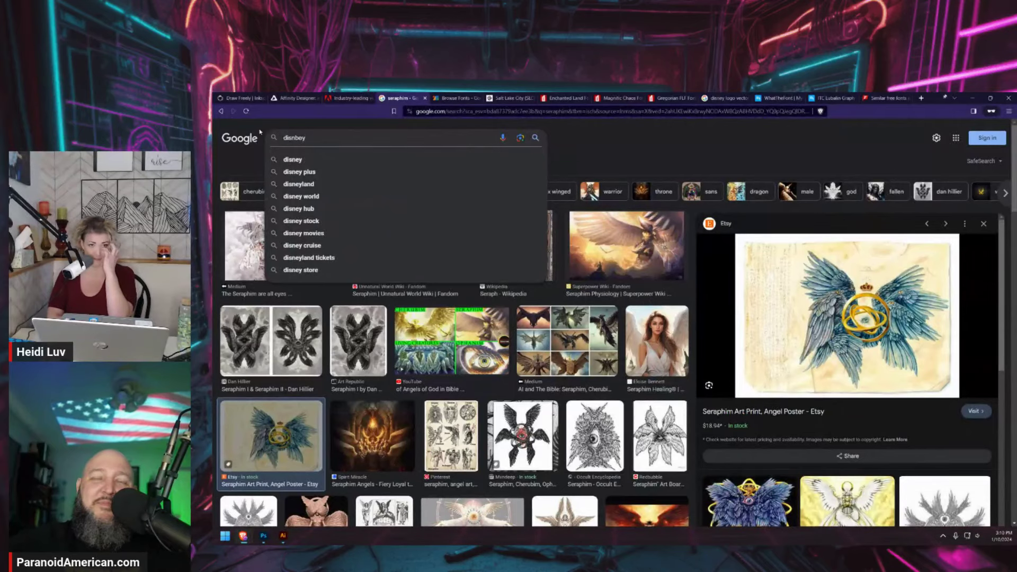
{"action": "type", "text": " logo"}
{"action": "key", "text": "Return"}
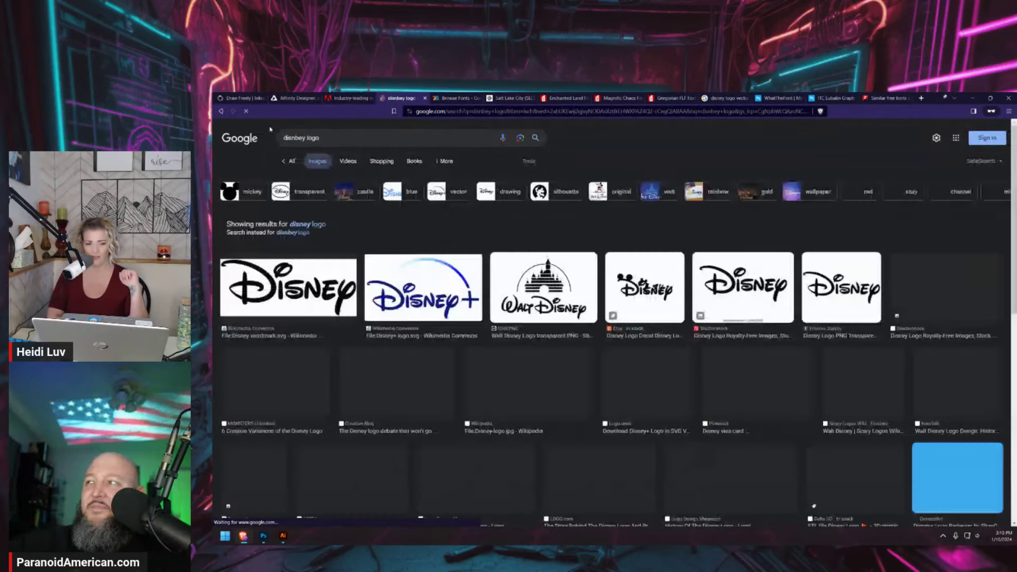
Preview the Walt Disney Pictures logo result and copy the image
{"action": "scroll", "coordinate": [511, 351], "scroll_direction": "down", "scroll_amount": 3}
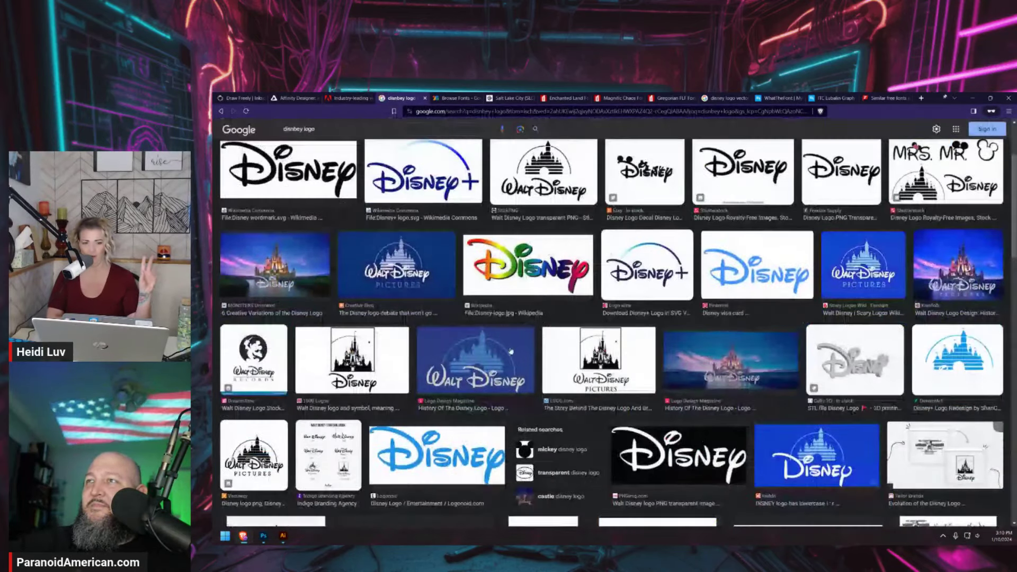
{"action": "scroll", "coordinate": [492, 364], "scroll_direction": "down", "scroll_amount": 5}
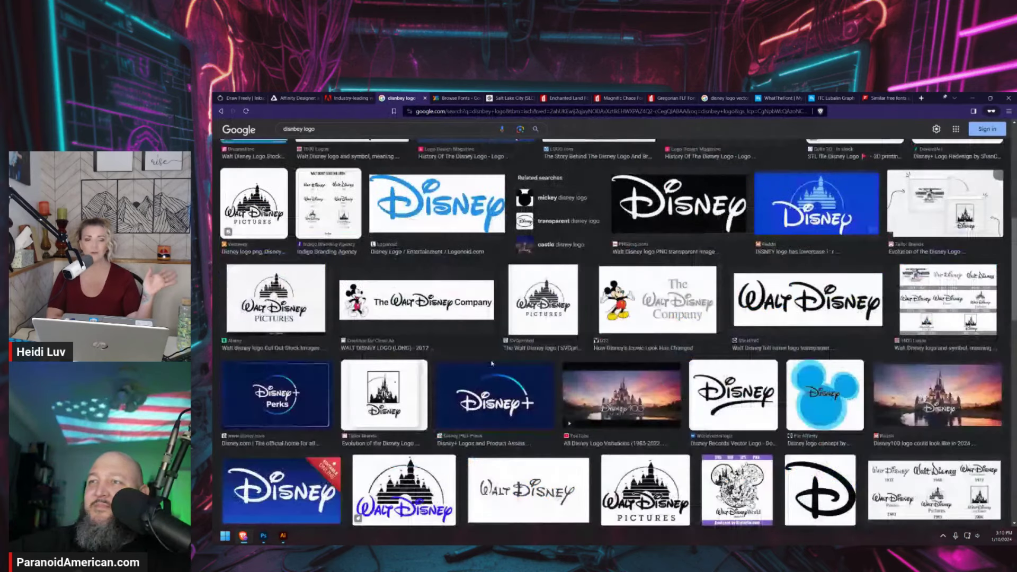
{"action": "scroll", "coordinate": [491, 363], "scroll_direction": "up", "scroll_amount": 7}
{"action": "left_click", "coordinate": [411, 316]}
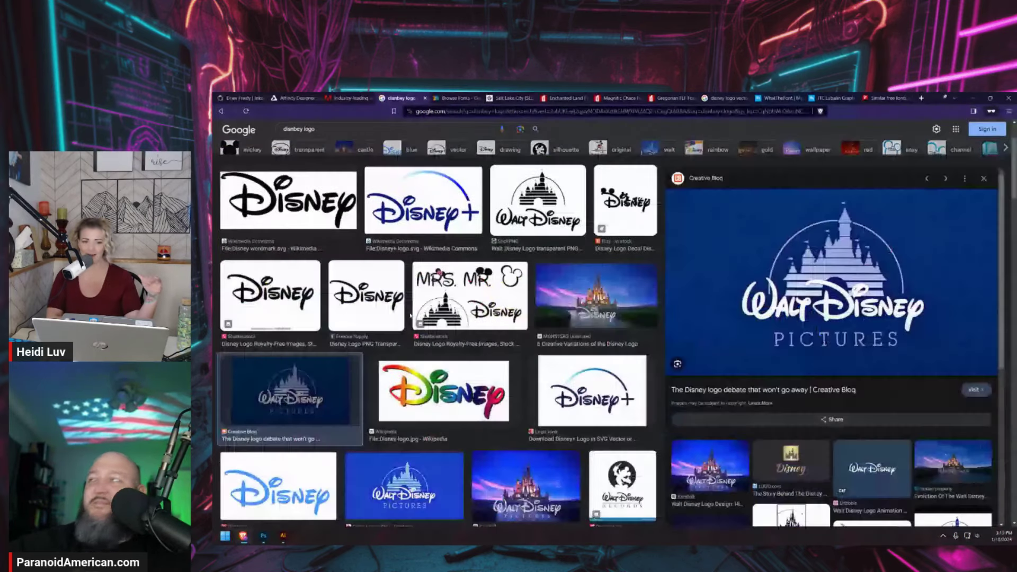
{"action": "scroll", "coordinate": [412, 361], "scroll_direction": "down", "scroll_amount": 2}
{"action": "left_click", "coordinate": [414, 404]}
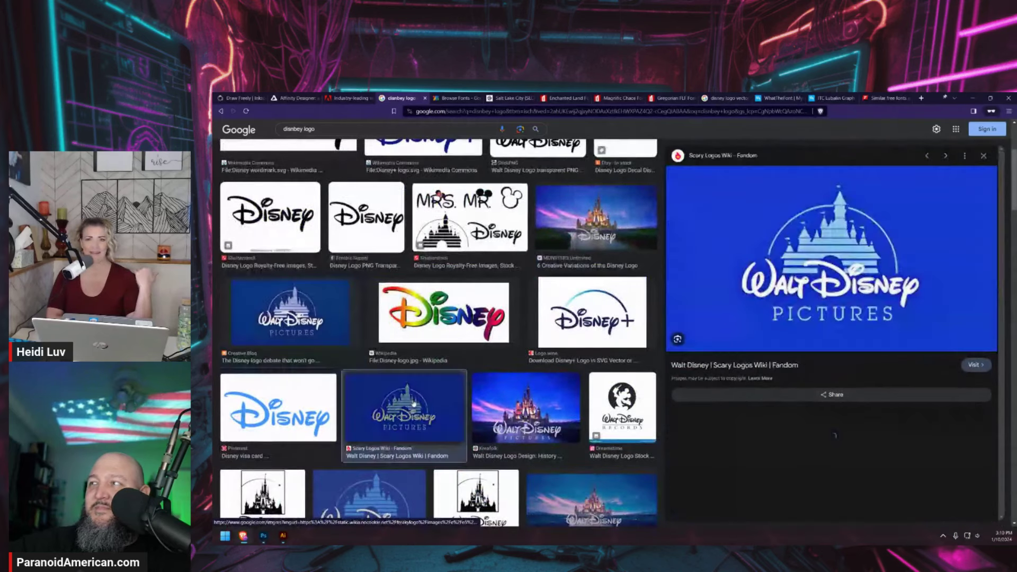
{"action": "right_click", "coordinate": [808, 247]}
{"action": "left_click", "coordinate": [830, 362]}
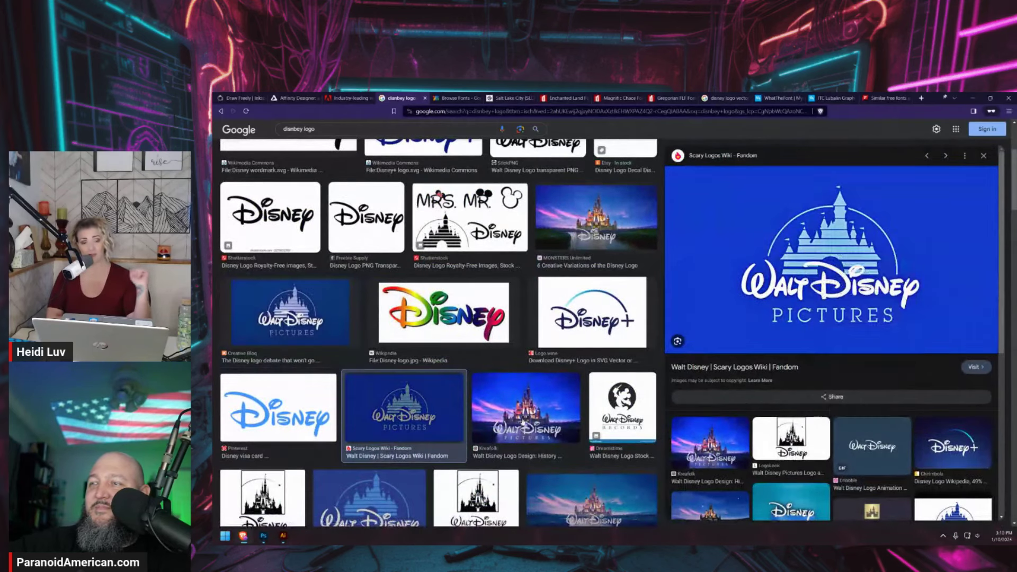
Paste the copied Disney logo into the Photoshop document as a new layer
{"action": "left_click", "coordinate": [264, 535]}
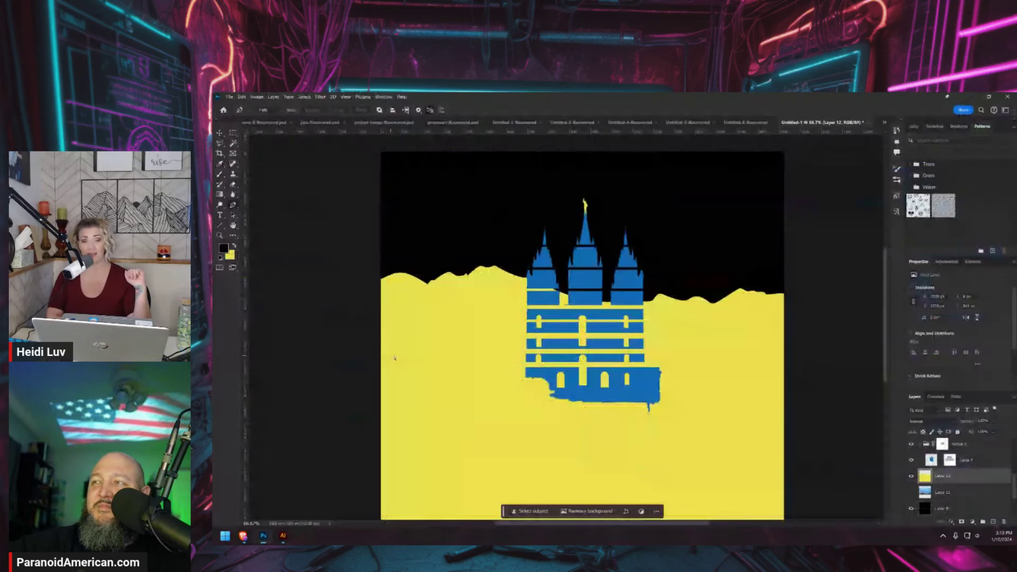
{"action": "left_click", "coordinate": [220, 133]}
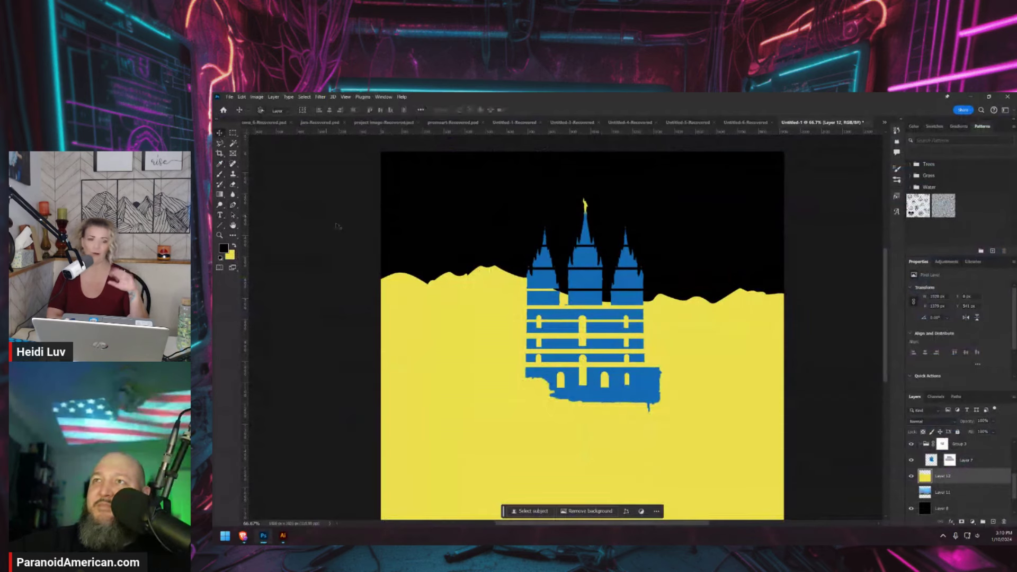
{"action": "key", "text": "ctrl+v"}
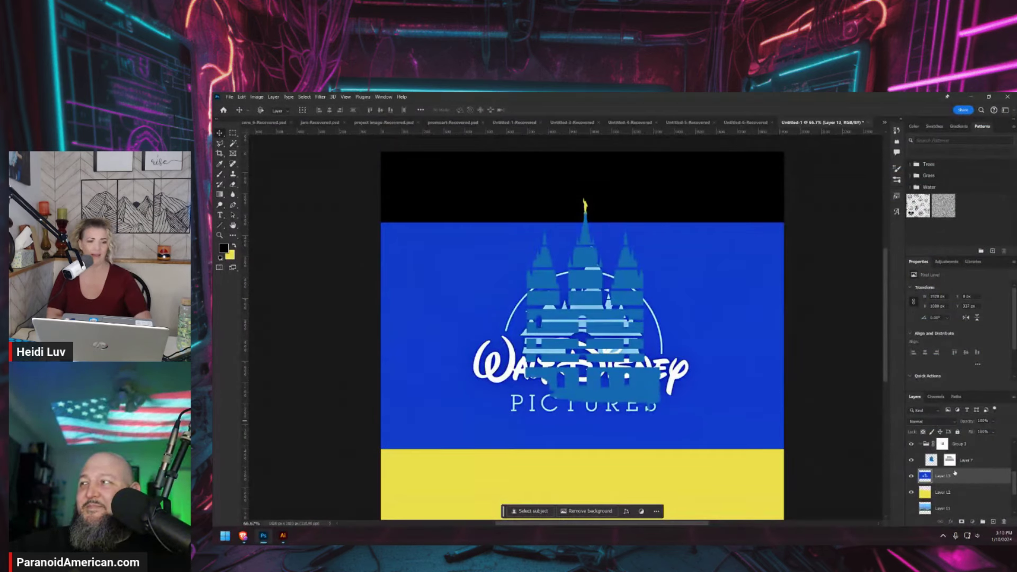
Move the Disney logo layer to the top, sample its deep blue and the castle's light blue, then hide it
{"action": "left_click_drag", "start_coordinate": [940, 473], "coordinate": [954, 442]}
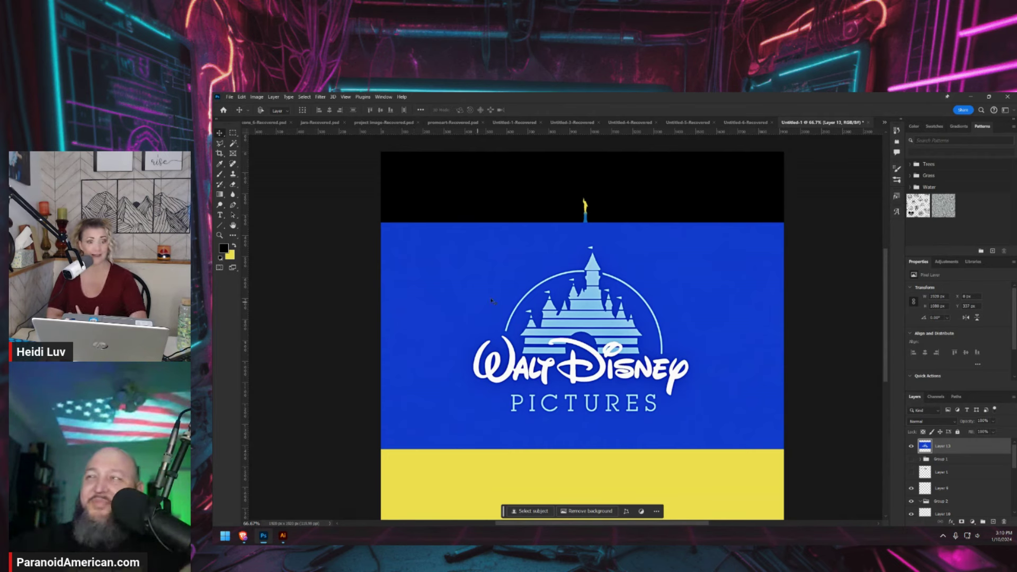
{"action": "key", "text": "i"}
{"action": "left_click", "coordinate": [478, 286]}
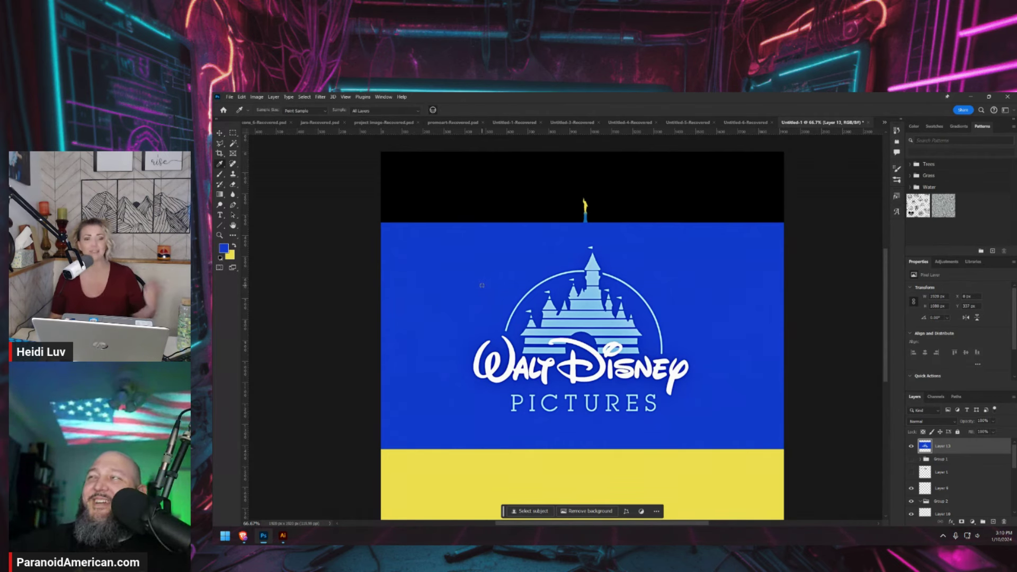
{"action": "left_click", "coordinate": [582, 306]}
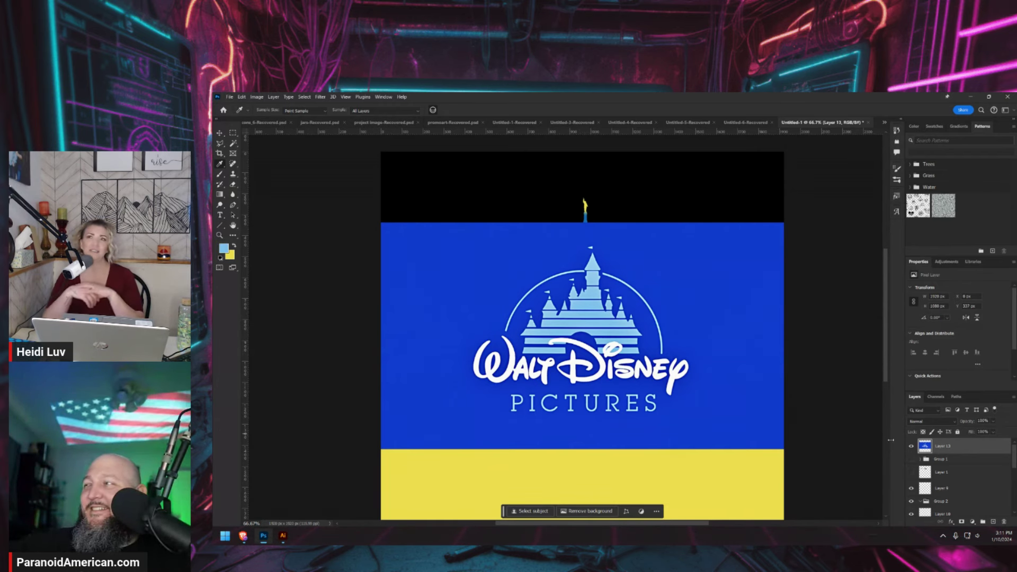
{"action": "left_click", "coordinate": [911, 446]}
{"action": "scroll", "coordinate": [574, 337], "scroll_direction": "down", "scroll_amount": 1}
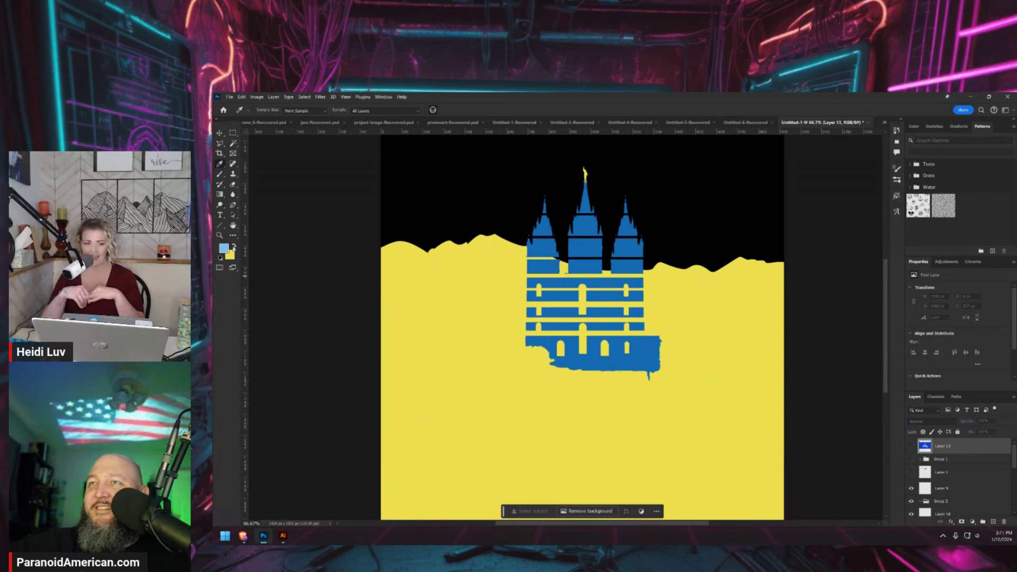
Fill the selected temple shape with the castle's light blue and deselect
{"action": "left_click", "coordinate": [234, 247]}
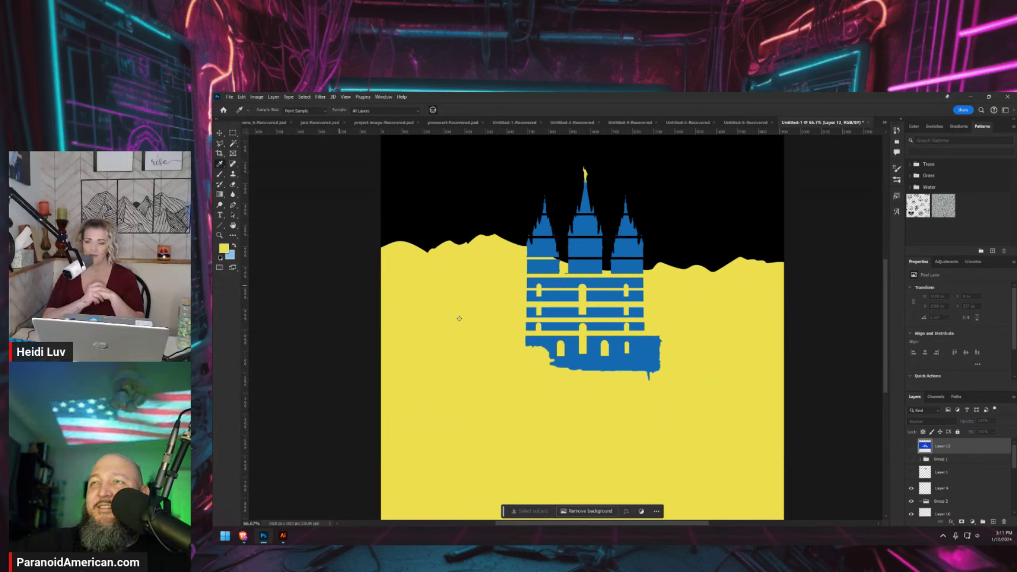
{"action": "scroll", "coordinate": [988, 465], "scroll_direction": "down", "scroll_amount": 5}
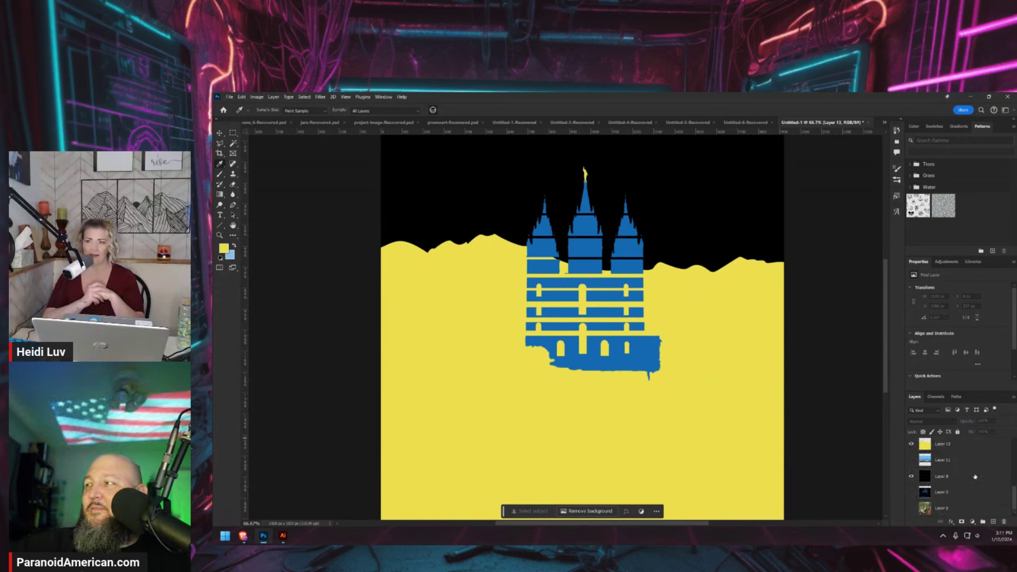
{"action": "scroll", "coordinate": [975, 476], "scroll_direction": "up", "scroll_amount": 3}
{"action": "left_click", "coordinate": [931, 477], "text": "ctrl"}
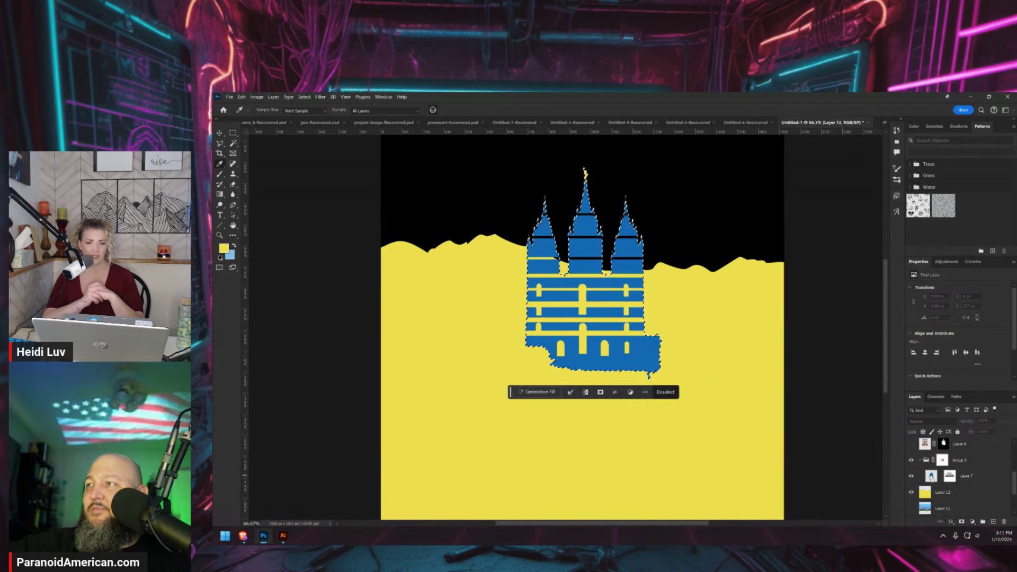
{"action": "left_click", "coordinate": [946, 477]}
{"action": "key", "text": "ctrl+1"}
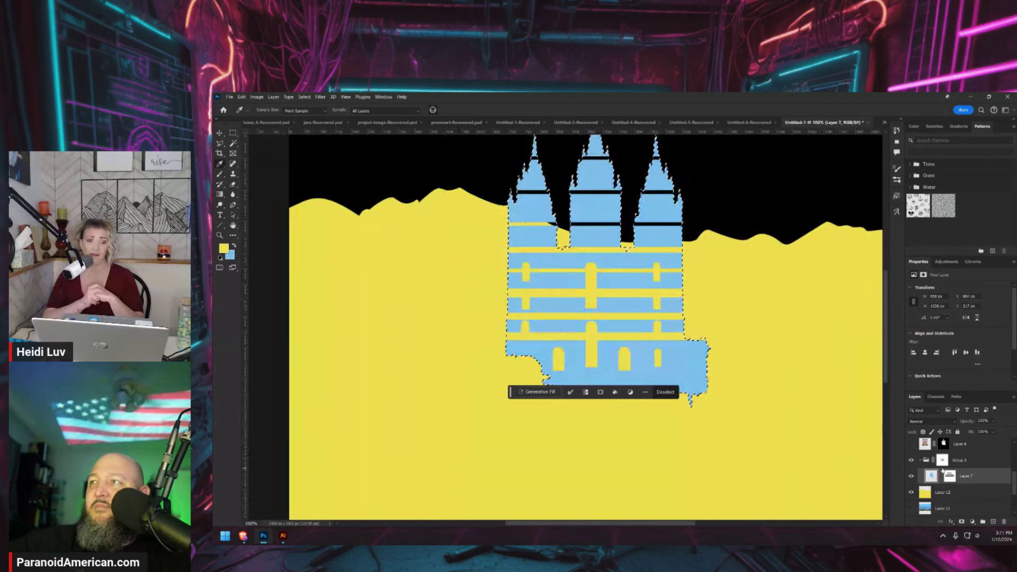
{"action": "key", "text": "ctrl+d"}
Briefly show the Disney logo to sample its deep blue background, then hide it
{"action": "key", "text": "ctrl+minus"}
{"action": "key", "text": "ctrl+minus"}
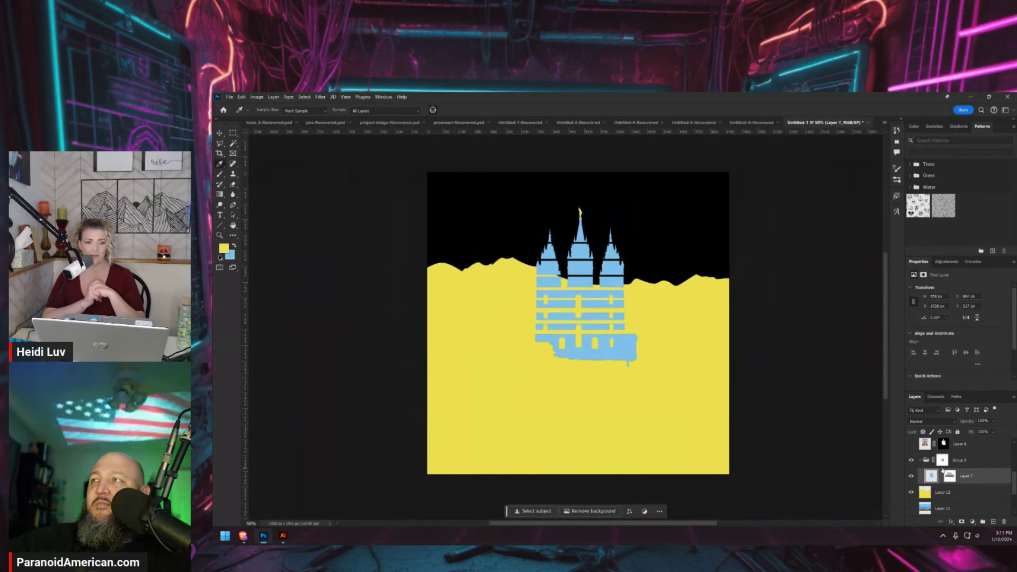
{"action": "scroll", "coordinate": [906, 476], "scroll_direction": "up", "scroll_amount": 3}
{"action": "left_click", "coordinate": [911, 446]}
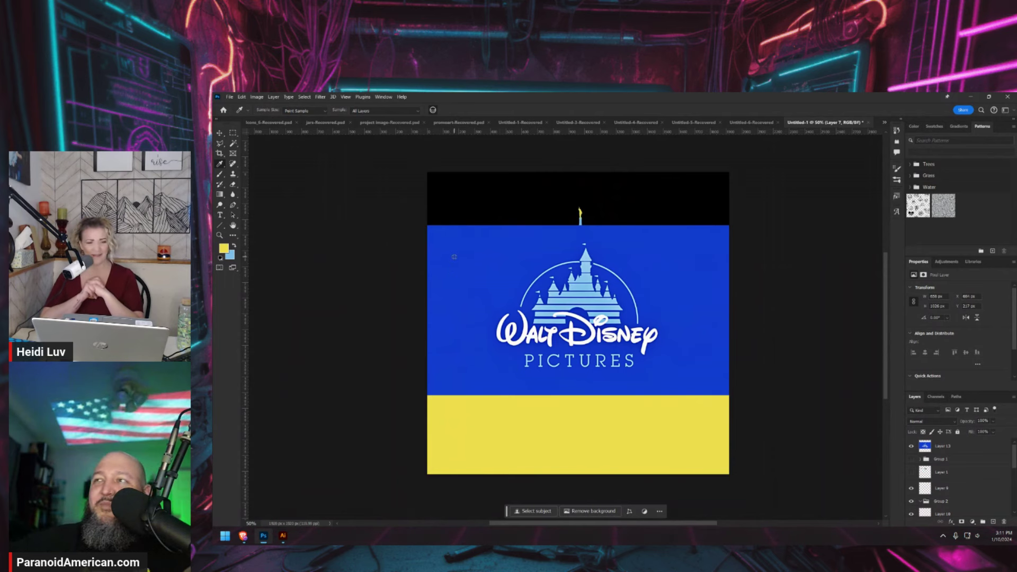
{"action": "left_click", "coordinate": [453, 257]}
{"action": "left_click", "coordinate": [911, 446]}
Fill the black sky background layer with dark blue instead of light blue
{"action": "scroll", "coordinate": [940, 485], "scroll_direction": "down", "scroll_amount": 5}
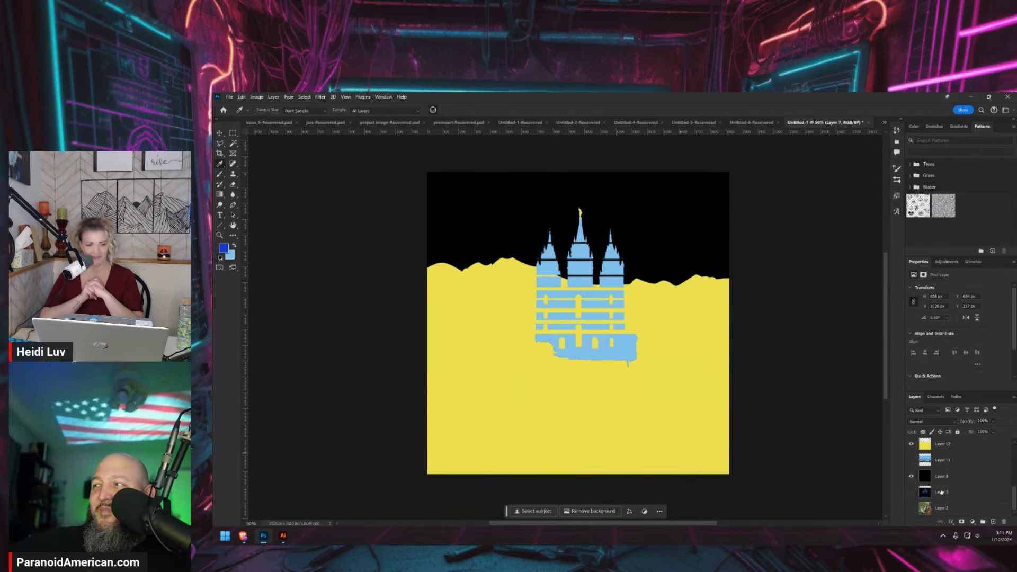
{"action": "left_click", "coordinate": [941, 475]}
{"action": "key", "text": "ctrl+BackSpace"}
{"action": "key", "text": "ctrl+z"}
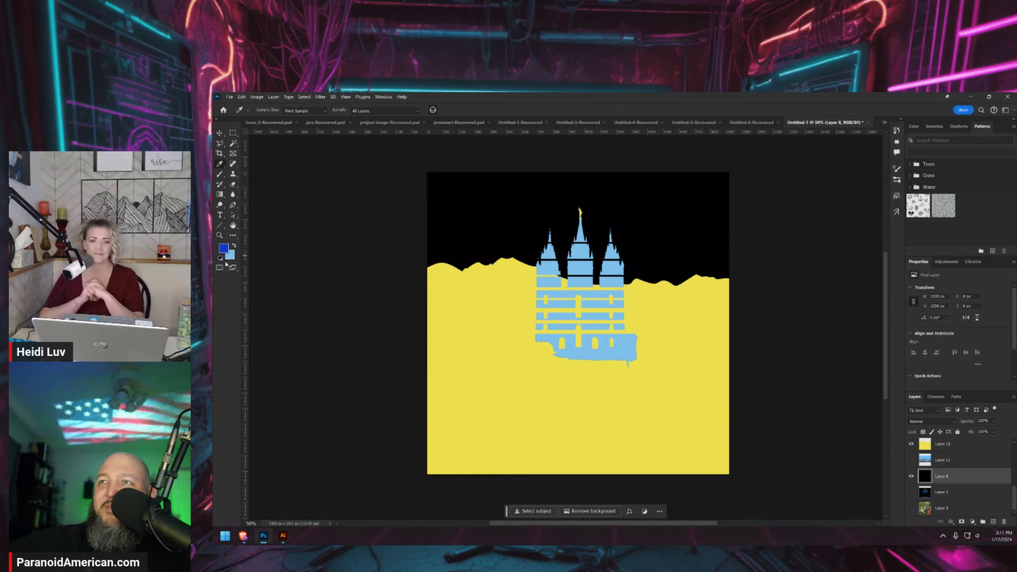
{"action": "left_click", "coordinate": [233, 246]}
{"action": "key", "text": "ctrl+BackSpace"}
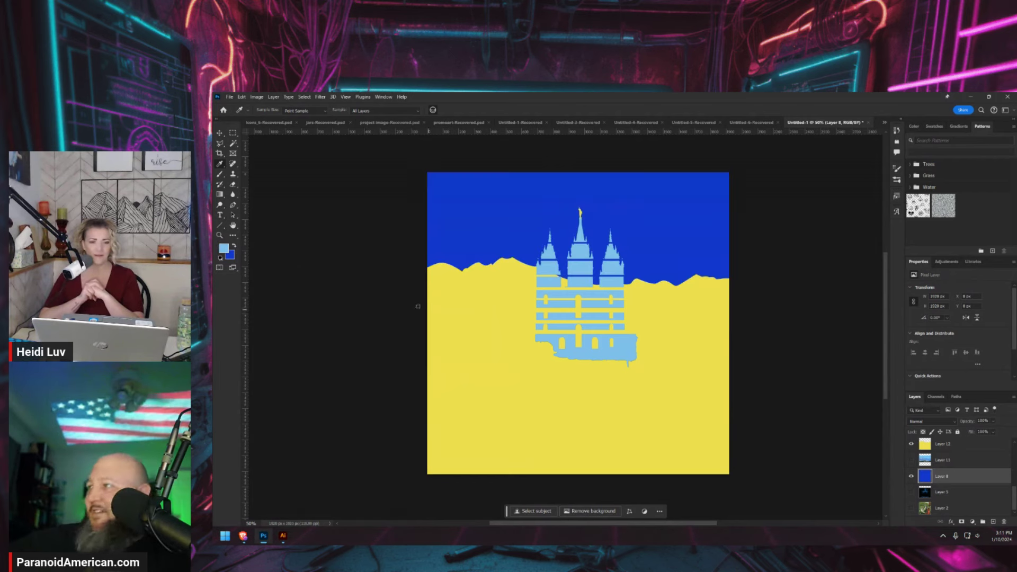
Hide the yellow Layer 12 and show and activate the Disney reference logo, Layer 13
{"action": "left_click", "coordinate": [911, 444]}
{"action": "left_click", "coordinate": [948, 459]}
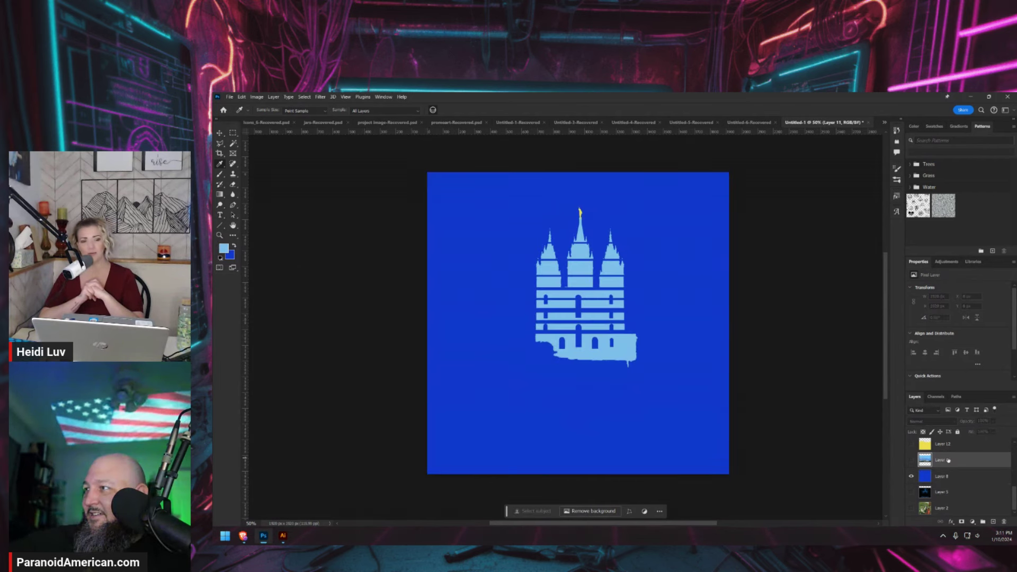
{"action": "scroll", "coordinate": [955, 463], "scroll_direction": "up", "scroll_amount": 3}
{"action": "left_click", "coordinate": [911, 446]}
{"action": "left_click", "coordinate": [935, 448]}
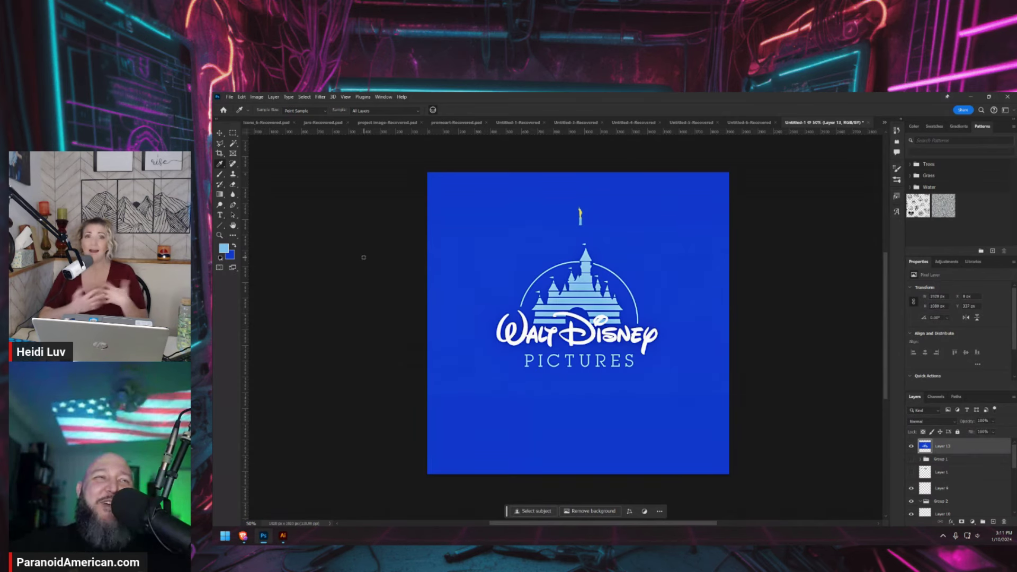
Sample the logo's white lettering, compare it against the temple, and zoom onto the castle
{"action": "key", "text": "ctrl+1"}
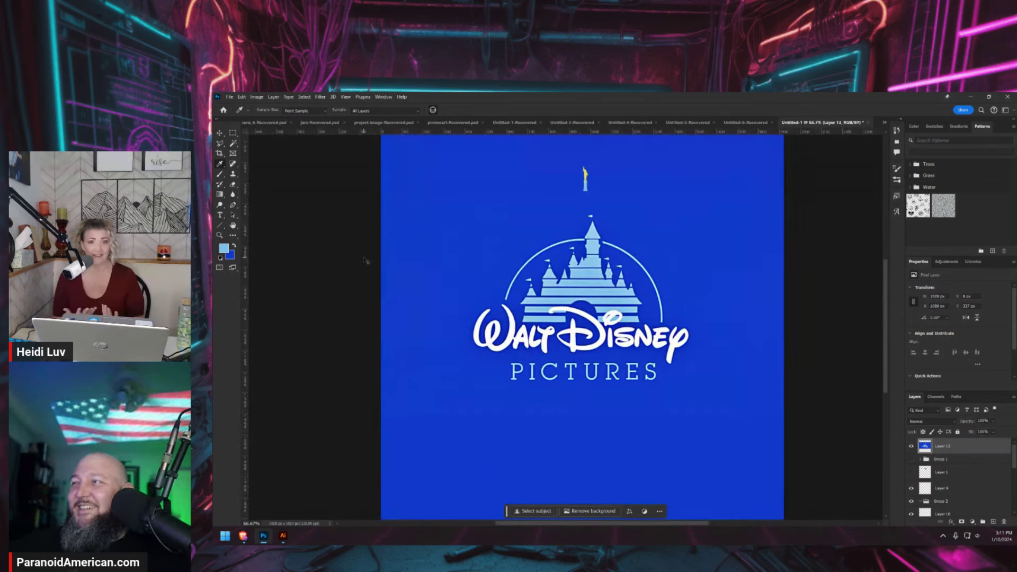
{"action": "key", "text": "ctrl+minus"}
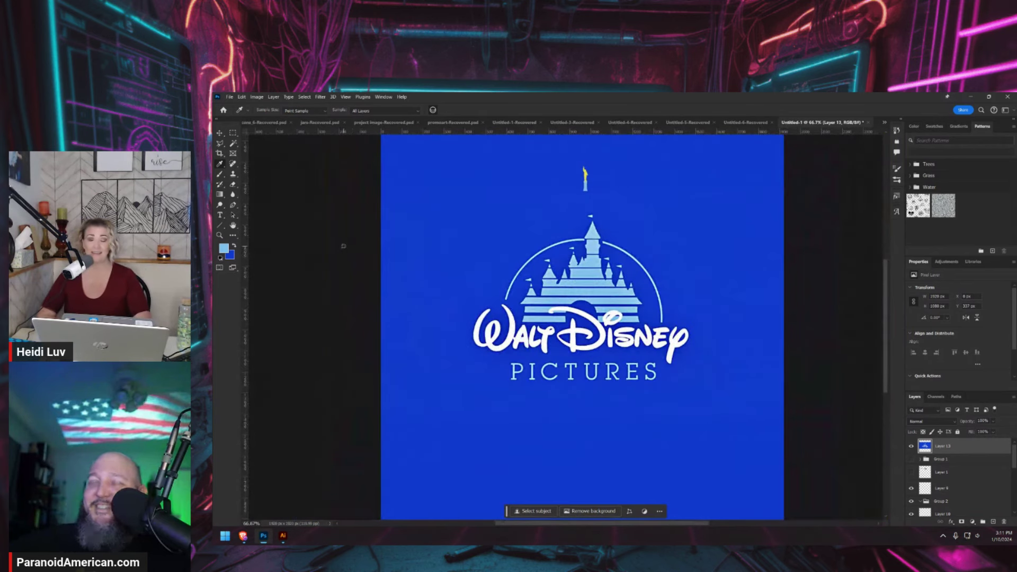
{"action": "left_click", "coordinate": [501, 339]}
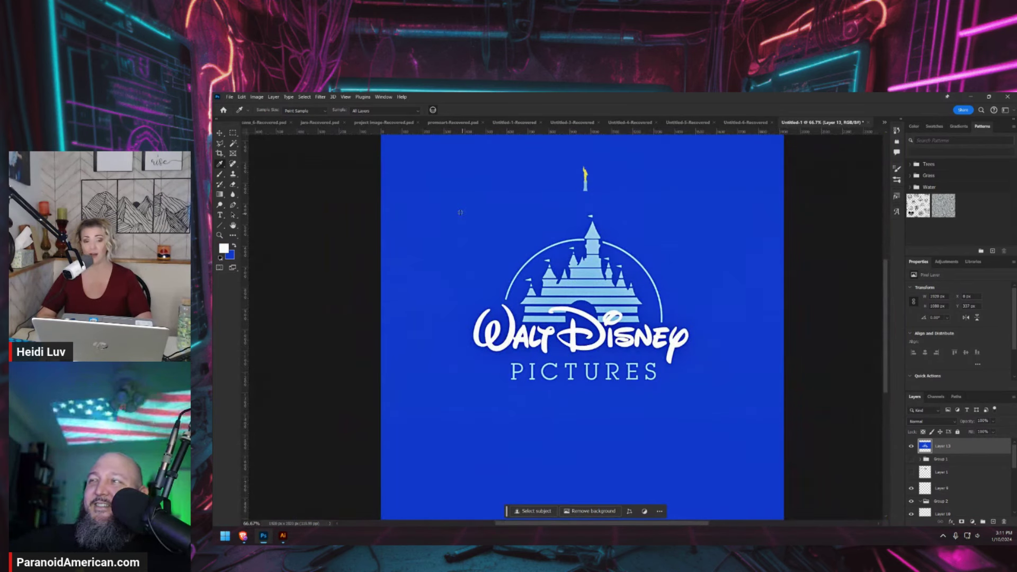
{"action": "left_click", "coordinate": [911, 446]}
{"action": "key", "text": "ctrl+minus"}
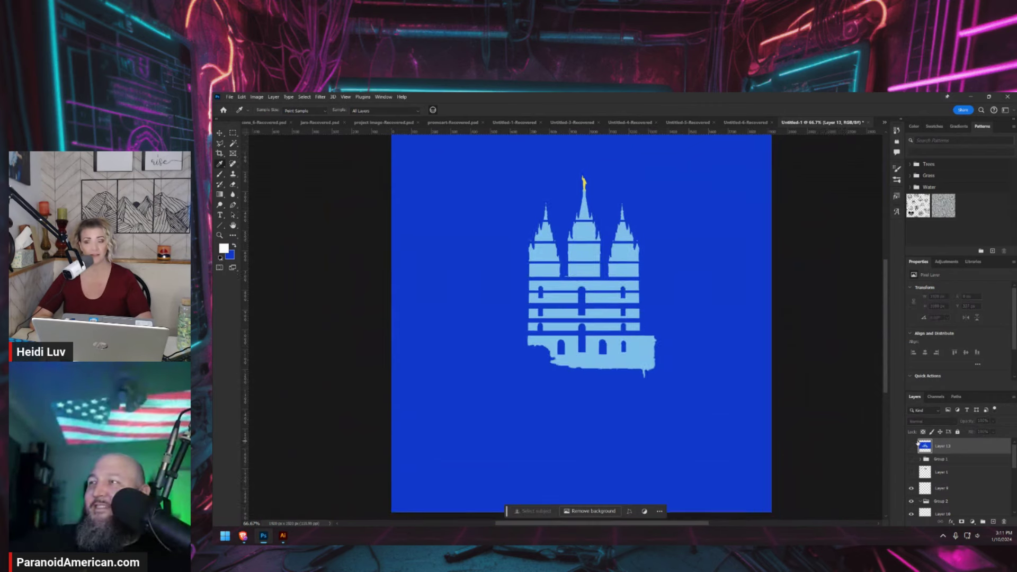
{"action": "left_click", "coordinate": [911, 447]}
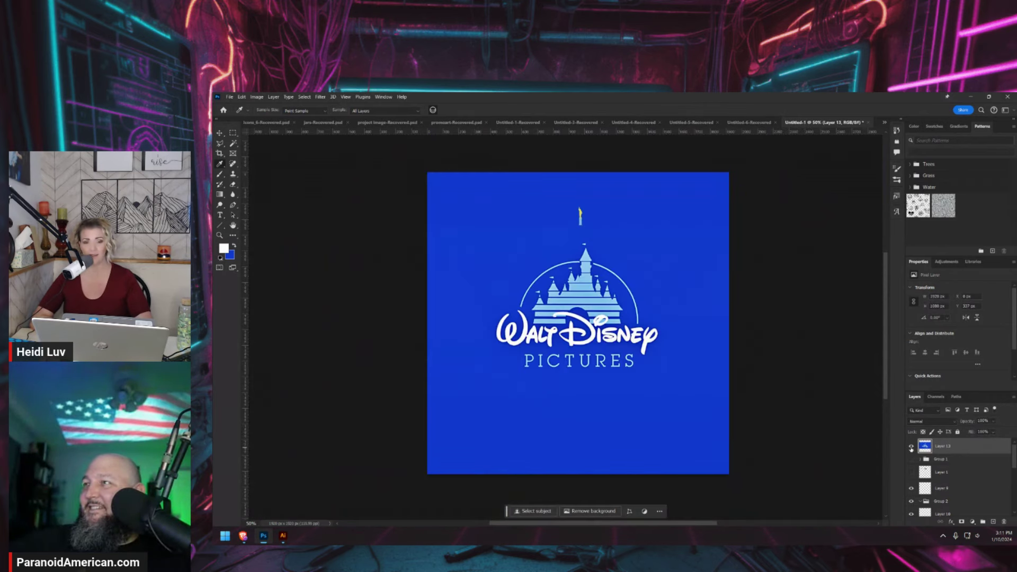
{"action": "key", "text": "ctrl+plus"}
{"action": "key", "text": "ctrl+plus"}
{"action": "key", "text": "ctrl+plus"}
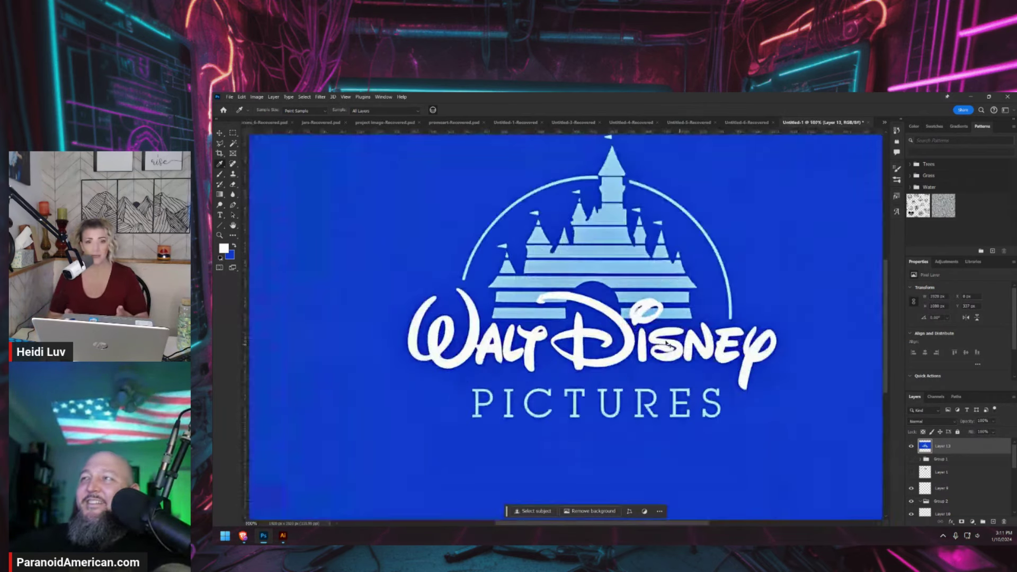
{"action": "left_click_drag", "start_coordinate": [558, 269], "coordinate": [486, 390]}
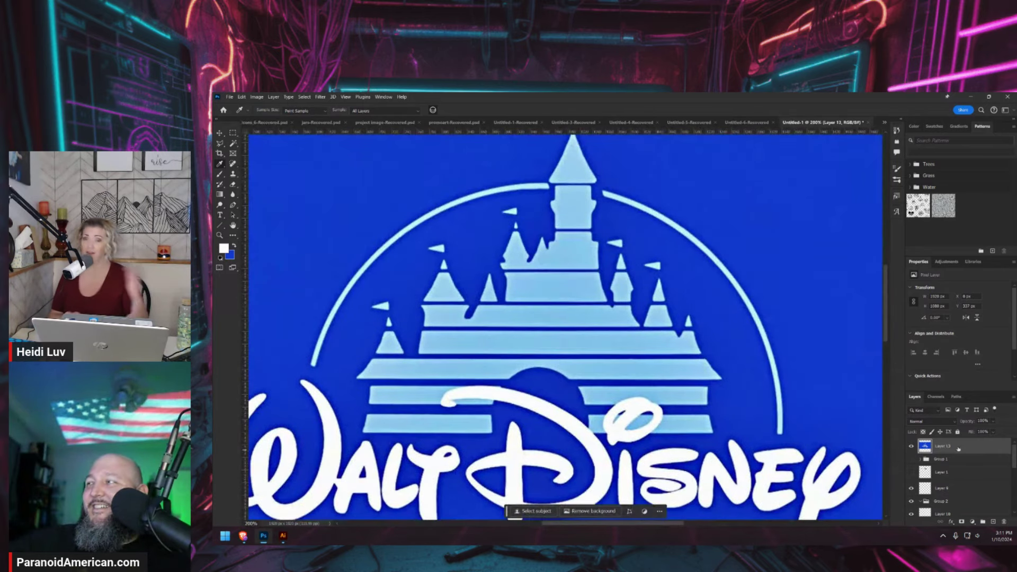
On a new layer, add guides at the arc's top and right edge and draw a circular marquee around the castle
{"action": "left_click", "coordinate": [992, 521]}
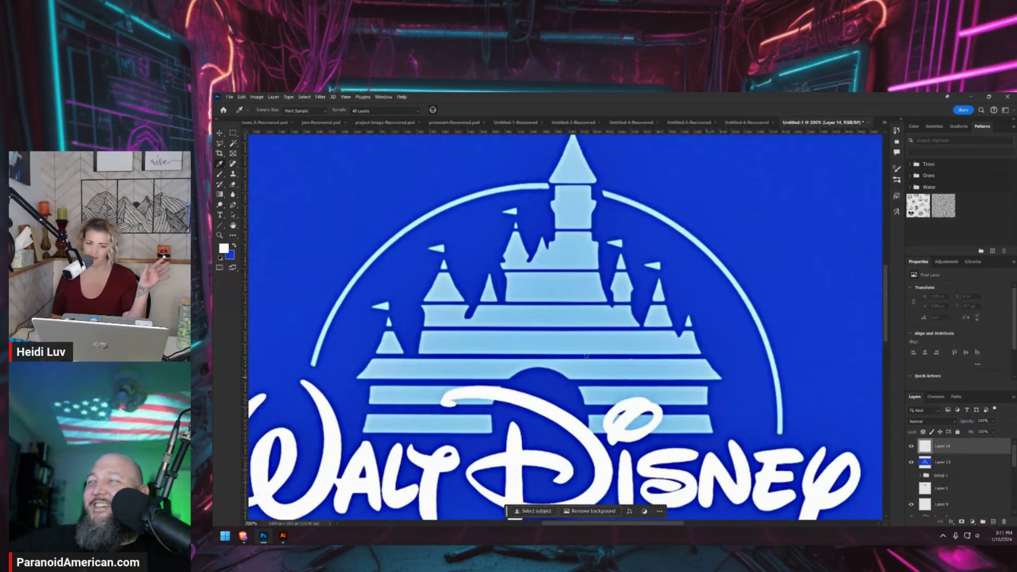
{"action": "left_click_drag", "start_coordinate": [232, 133], "coordinate": [271, 141]}
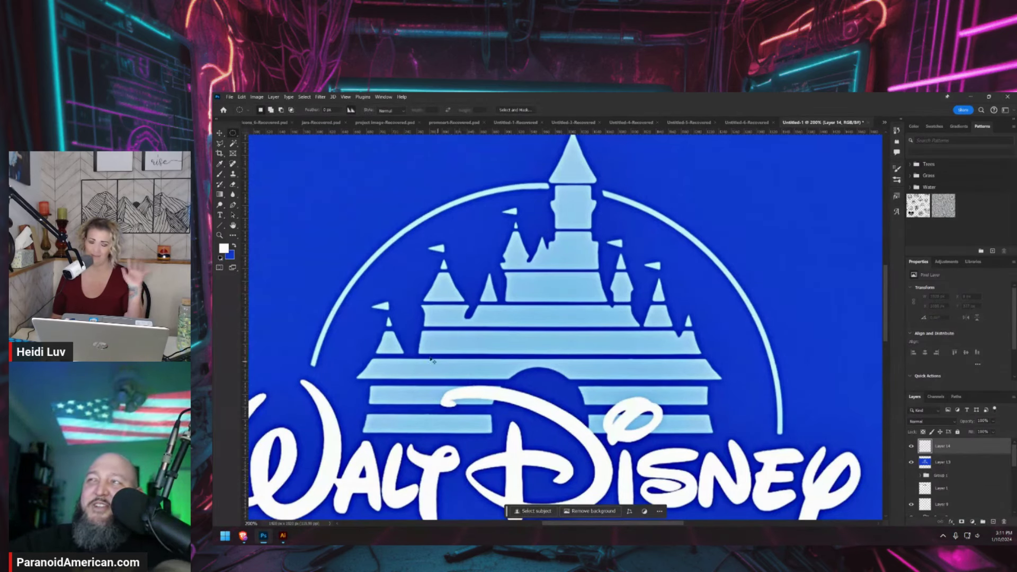
{"action": "key", "text": "ctrl+minus"}
{"action": "left_click_drag", "start_coordinate": [545, 131], "coordinate": [556, 255]}
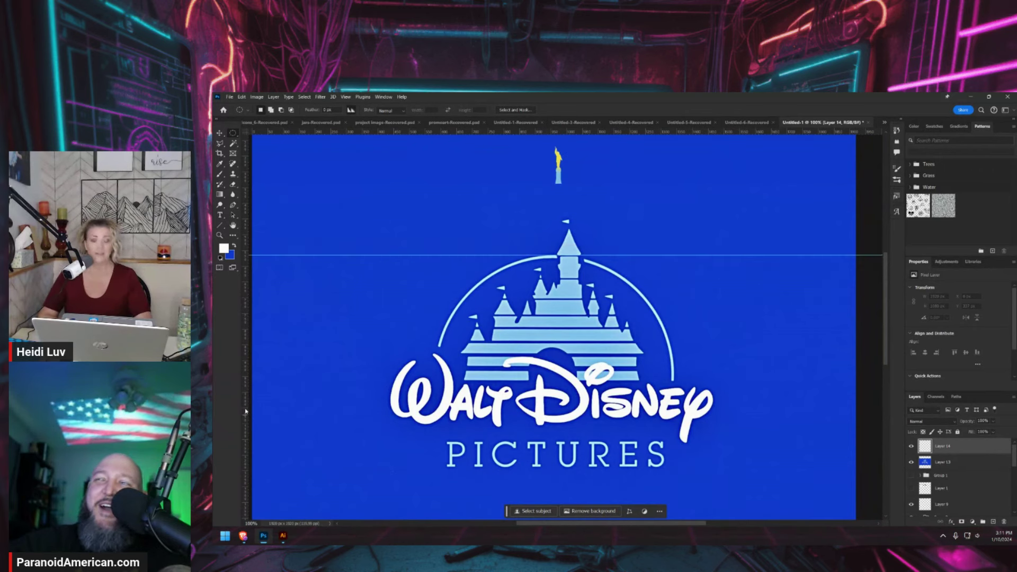
{"action": "left_click_drag", "start_coordinate": [245, 412], "coordinate": [675, 377]}
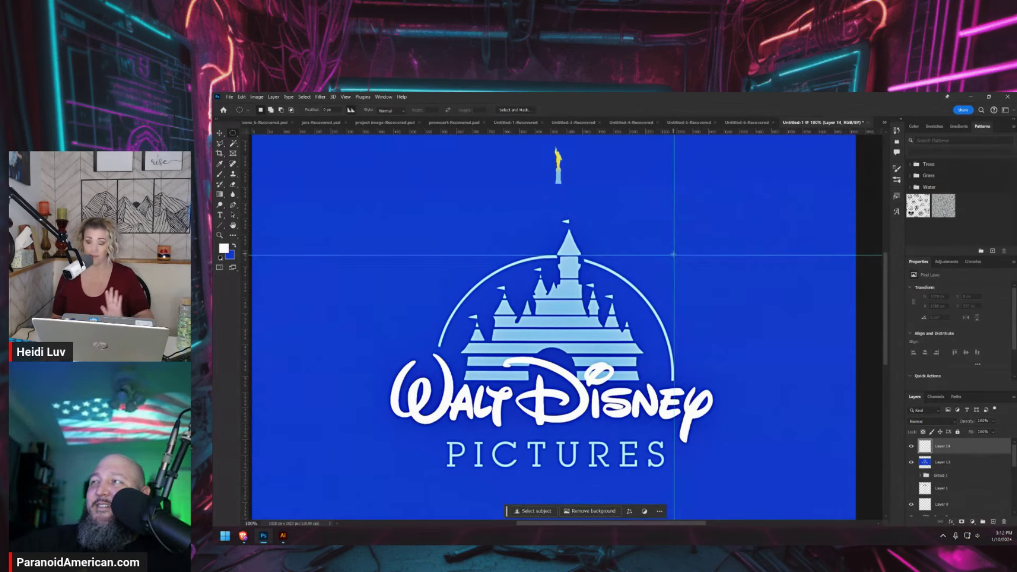
{"action": "left_click_drag", "start_coordinate": [674, 255], "coordinate": [433, 422]}
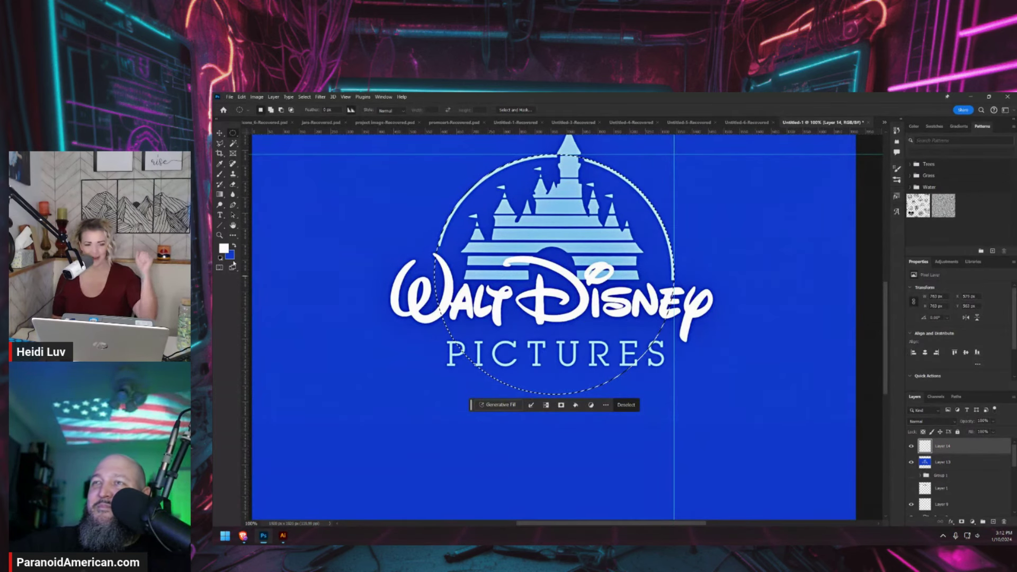
Fill the circle with blue, deselect, and set the layer's Fill to 0%
{"action": "key", "text": "ctrl+BackSpace"}
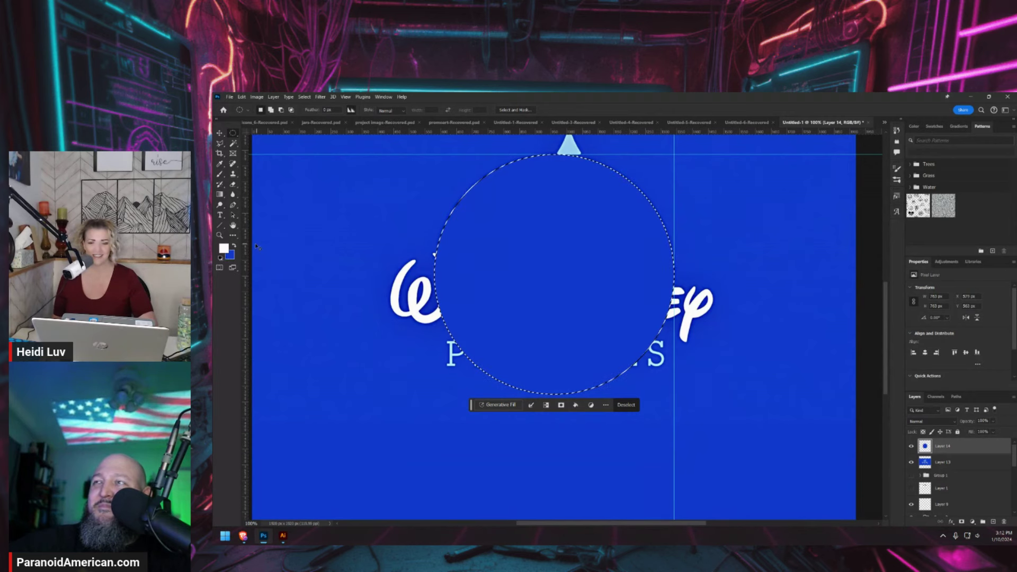
{"action": "key", "text": "ctrl+d"}
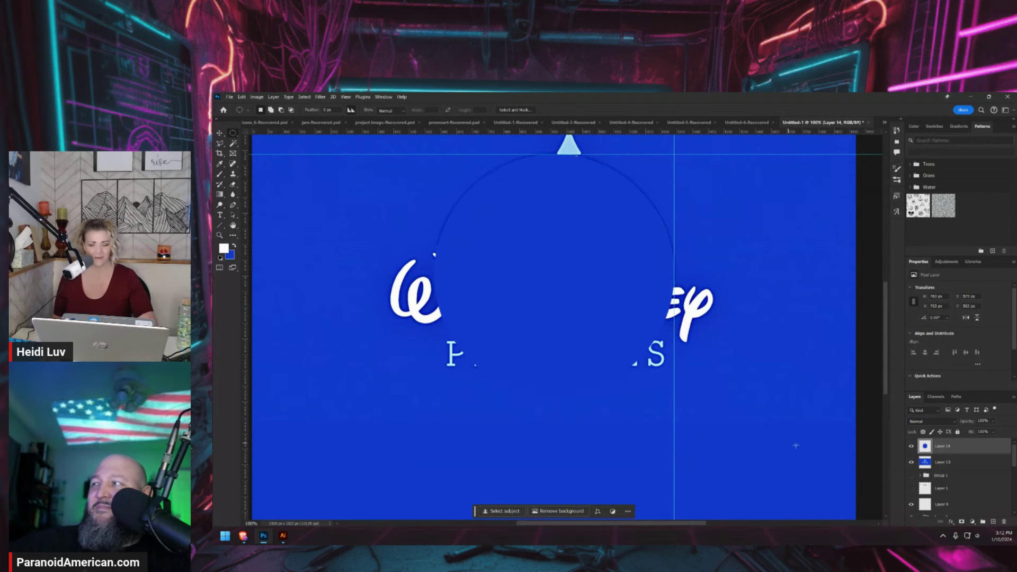
{"action": "left_click", "coordinate": [993, 432]}
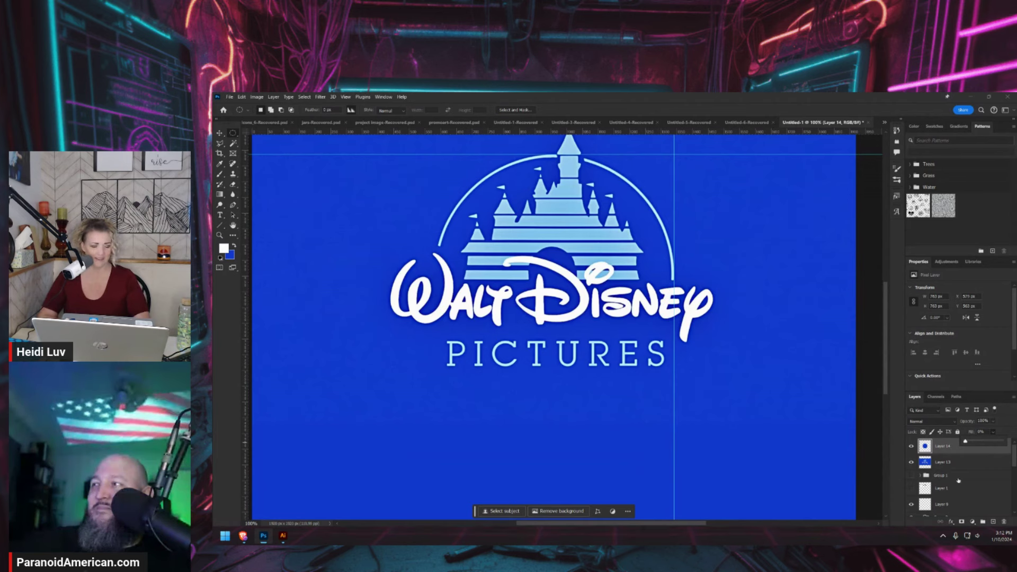
{"action": "left_click", "coordinate": [943, 450]}
Add a Stroke effect in the castle's light blue, with Inner Shadow turned off
{"action": "left_click", "coordinate": [951, 521]}
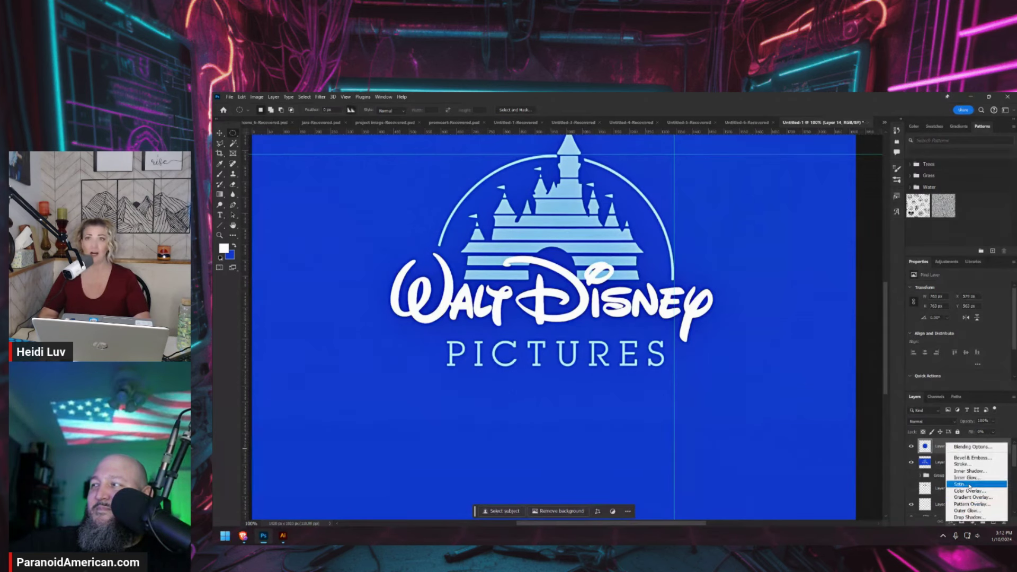
{"action": "left_click", "coordinate": [961, 464]}
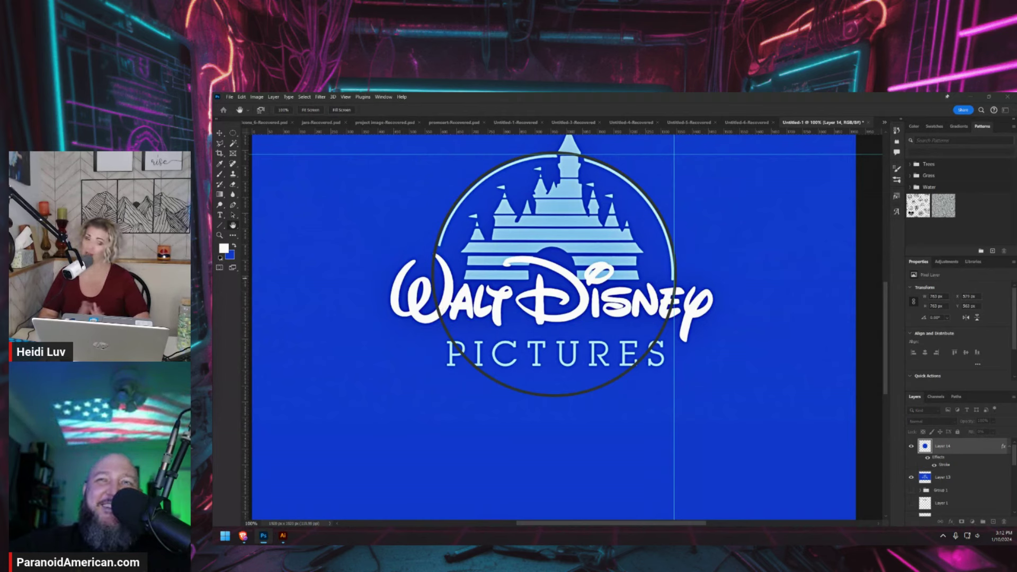
{"action": "scroll", "coordinate": [565, 278], "scroll_direction": "up", "scroll_amount": 4}
{"action": "scroll", "coordinate": [565, 278], "scroll_direction": "down", "scroll_amount": 3}
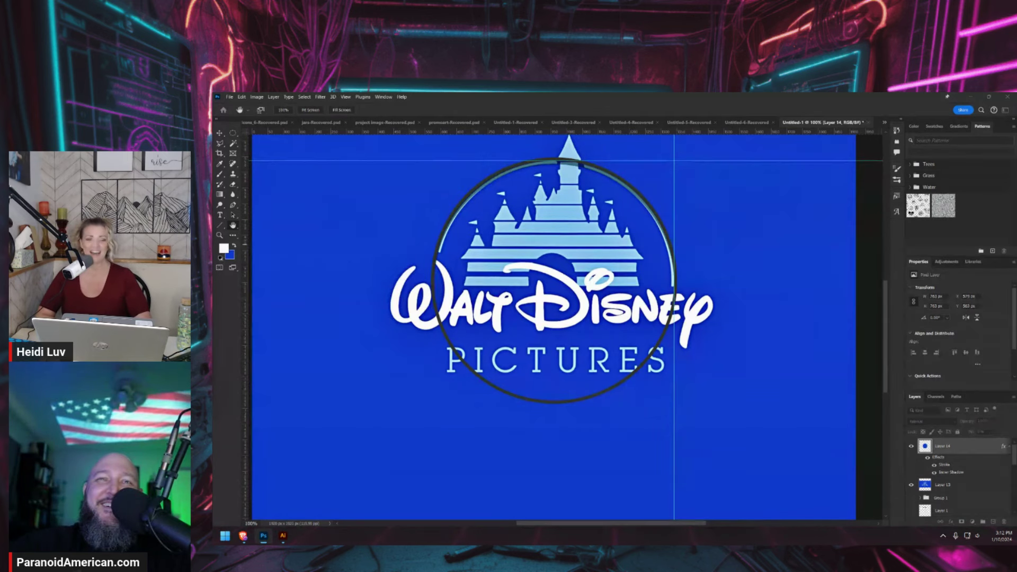
{"action": "left_click", "coordinate": [934, 472]}
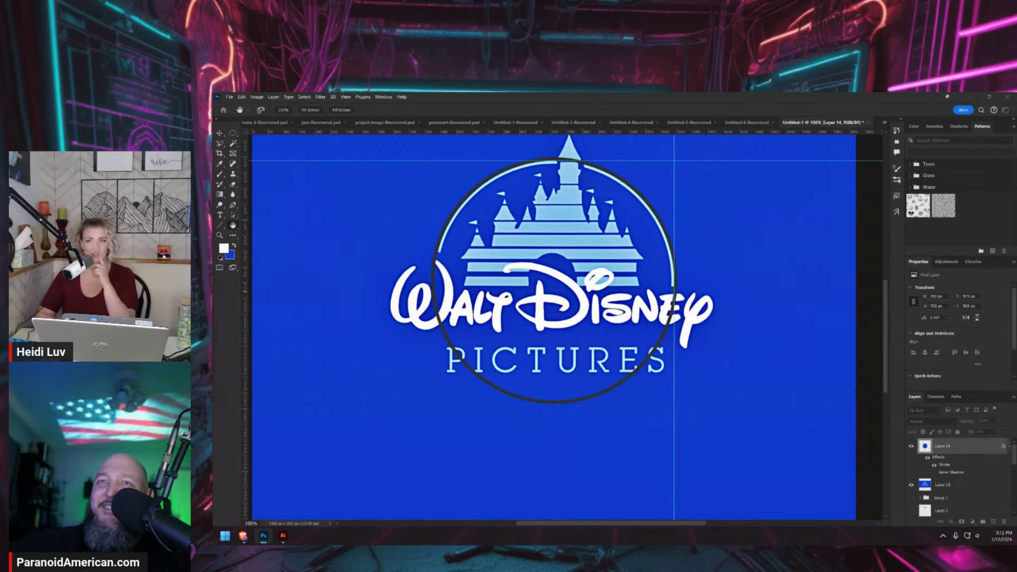
{"action": "scroll", "coordinate": [536, 211], "scroll_direction": "up", "scroll_amount": 1}
{"action": "key", "text": "i"}
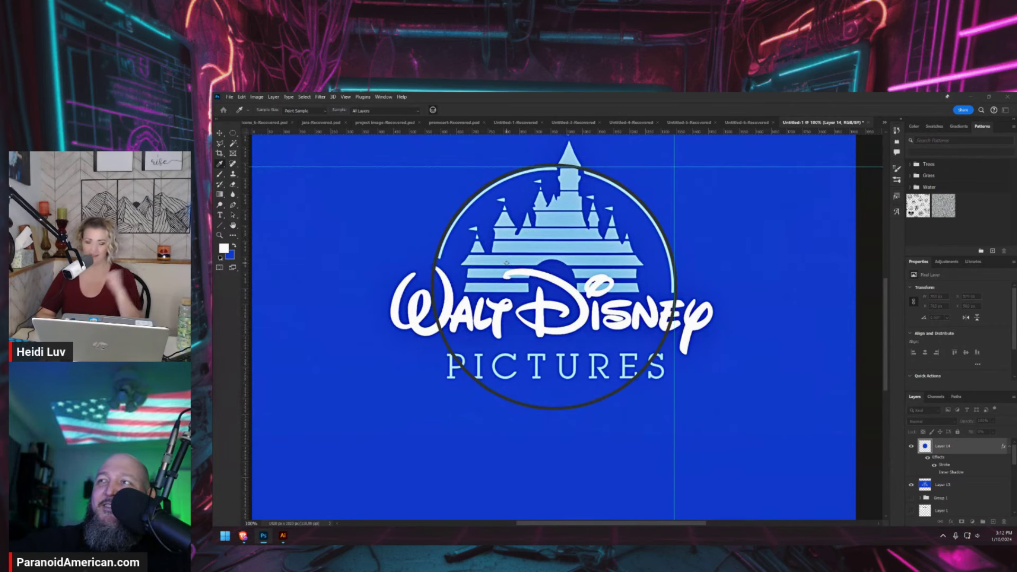
{"action": "left_click", "coordinate": [518, 231]}
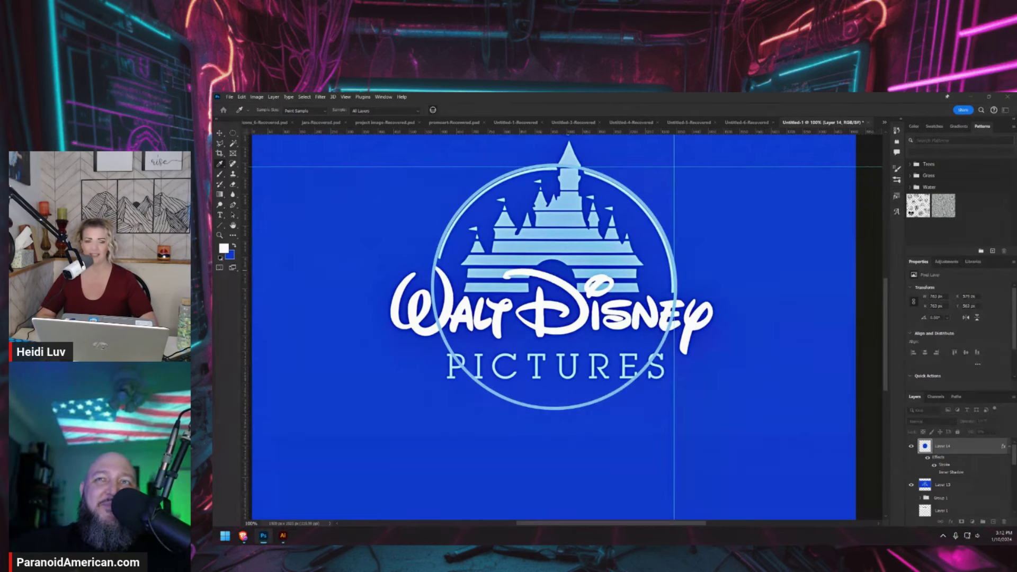
{"action": "left_click", "coordinate": [233, 226]}
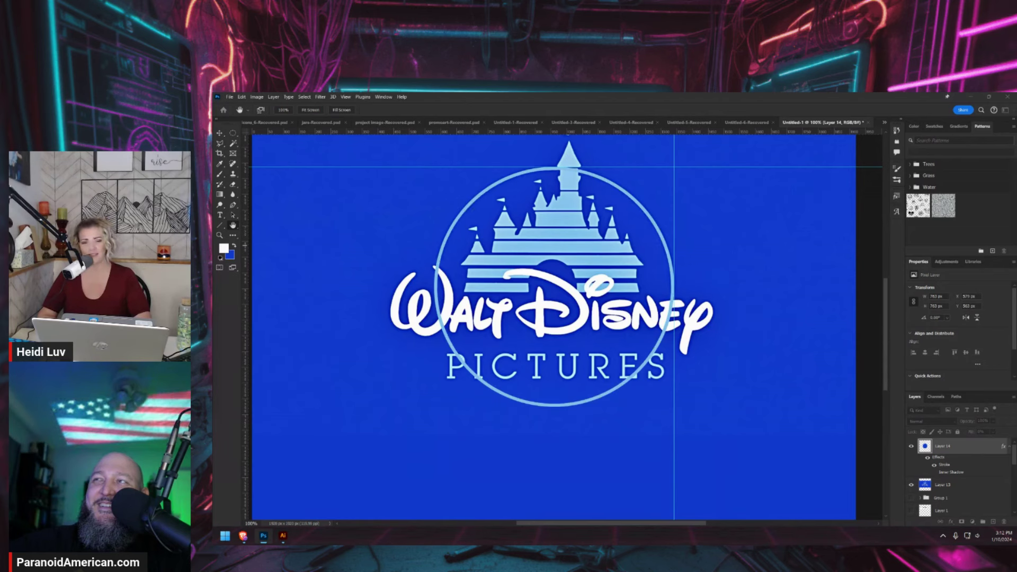
Confirm the ring's layer style and marquee-select the lower half of the circle
{"action": "key", "text": "Return"}
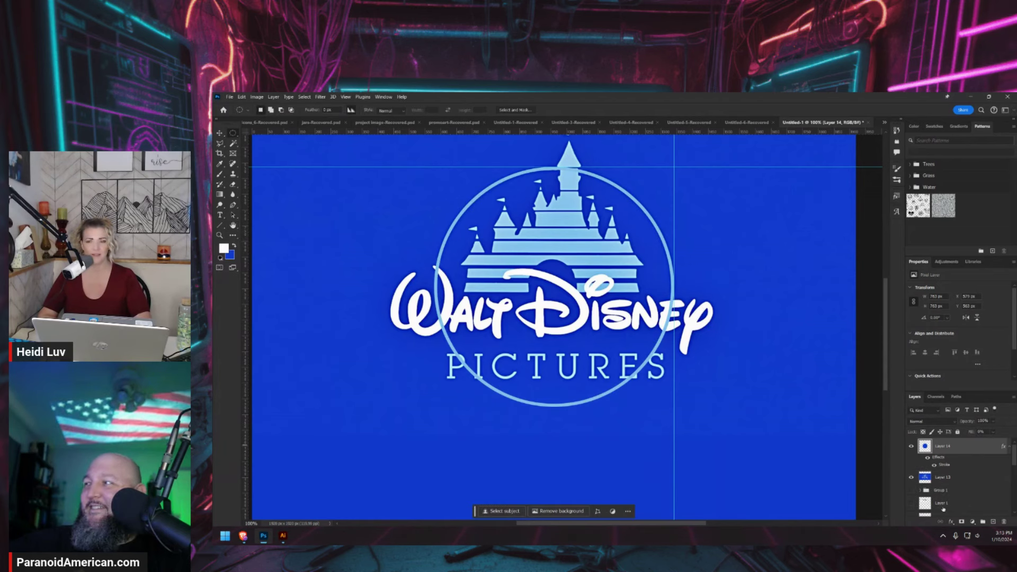
{"action": "left_click", "coordinate": [985, 522]}
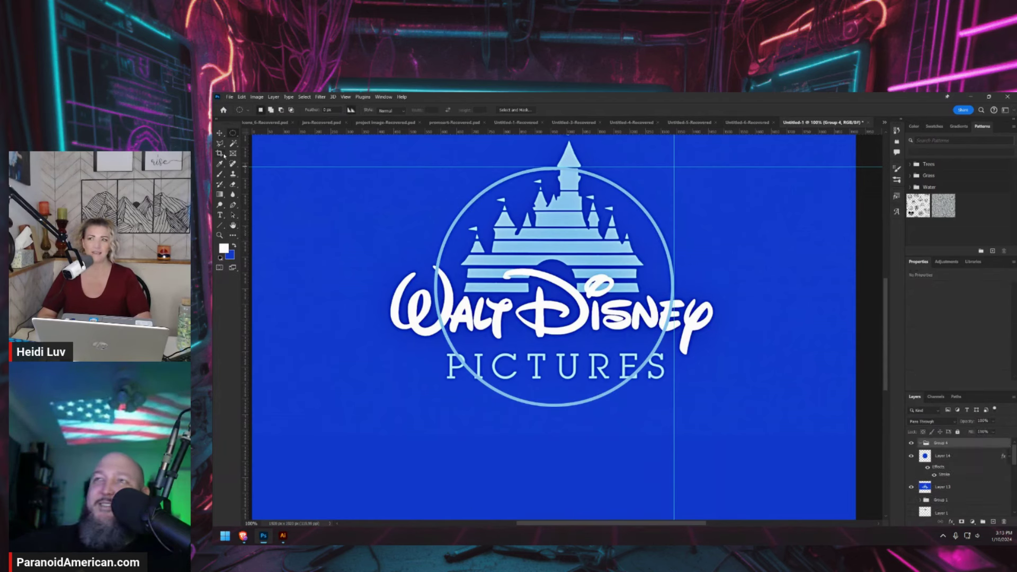
{"action": "right_click", "coordinate": [234, 133]}
{"action": "left_click", "coordinate": [265, 136]}
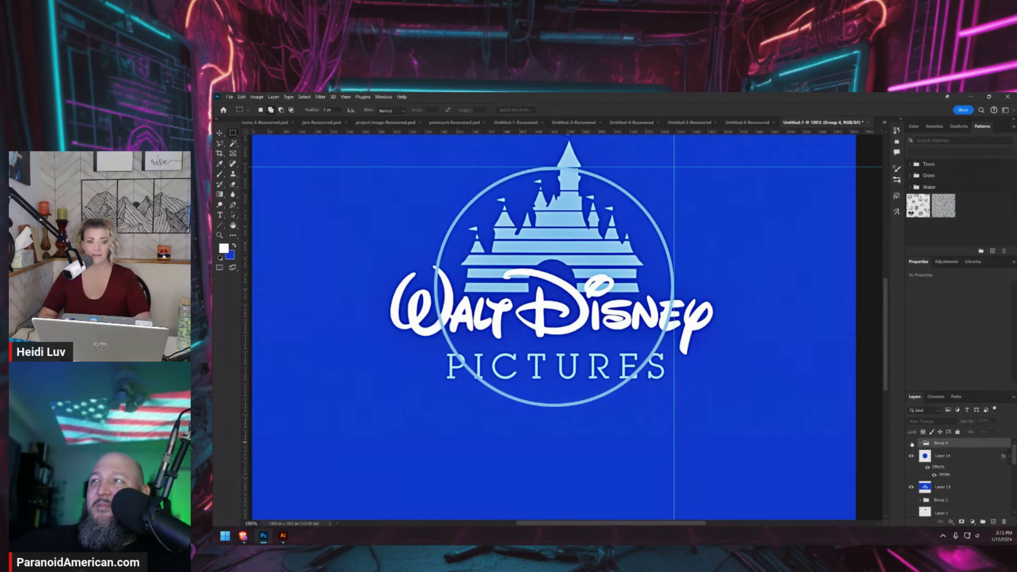
{"action": "left_click", "coordinate": [943, 456]}
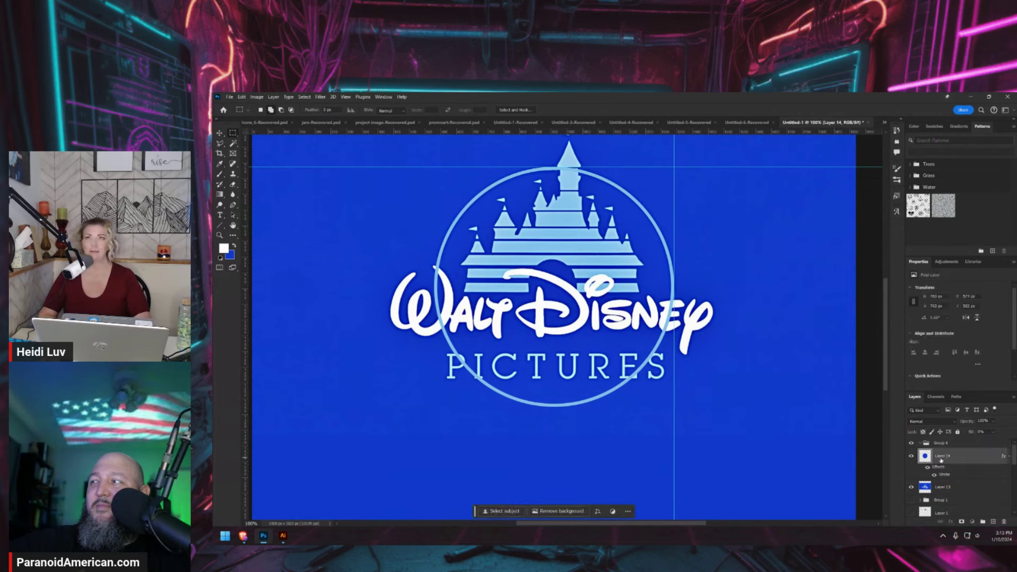
{"action": "left_click", "coordinate": [911, 444]}
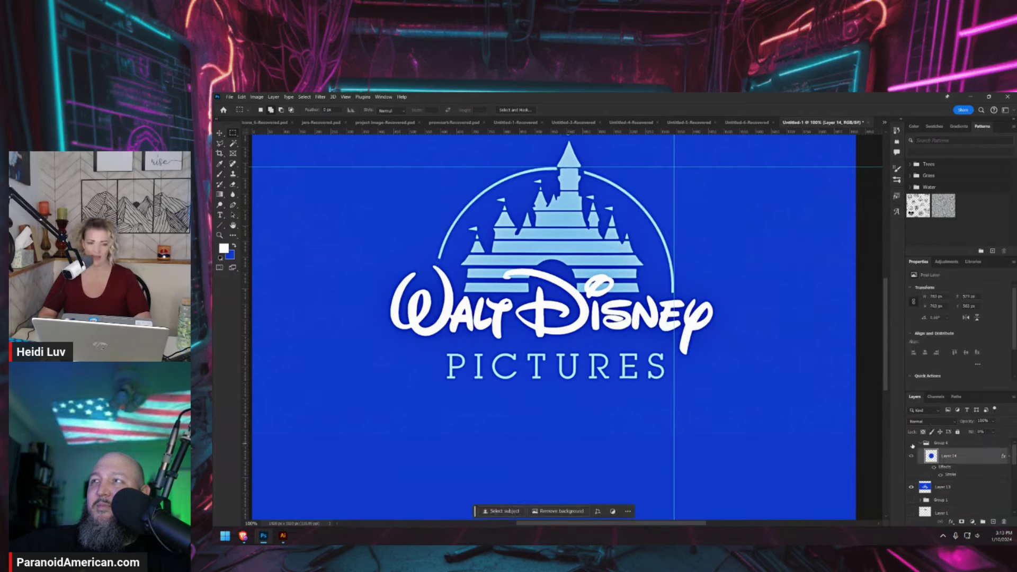
{"action": "left_click_drag", "start_coordinate": [767, 455], "coordinate": [405, 295]}
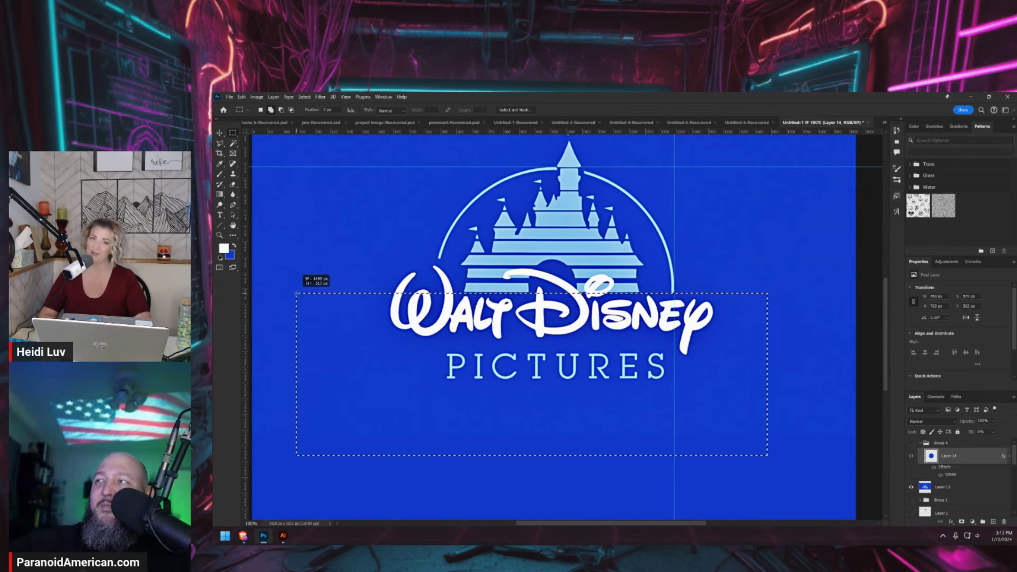
{"action": "left_click_drag", "start_coordinate": [295, 293], "coordinate": [295, 293]}
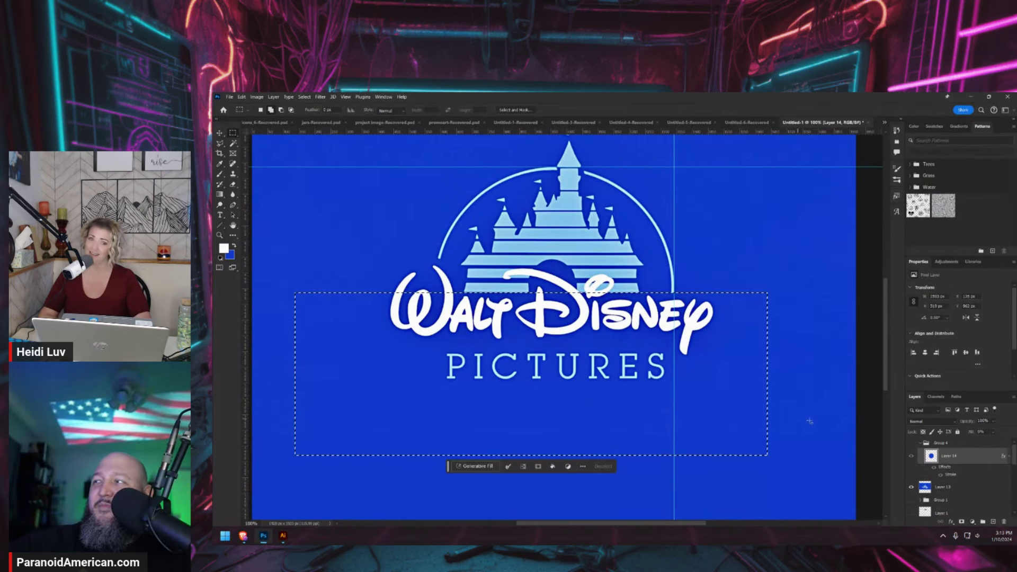
Mask Group 4 to the selection, invert the mask to keep the top arc, and hide Layer 13
{"action": "left_click", "coordinate": [919, 449]}
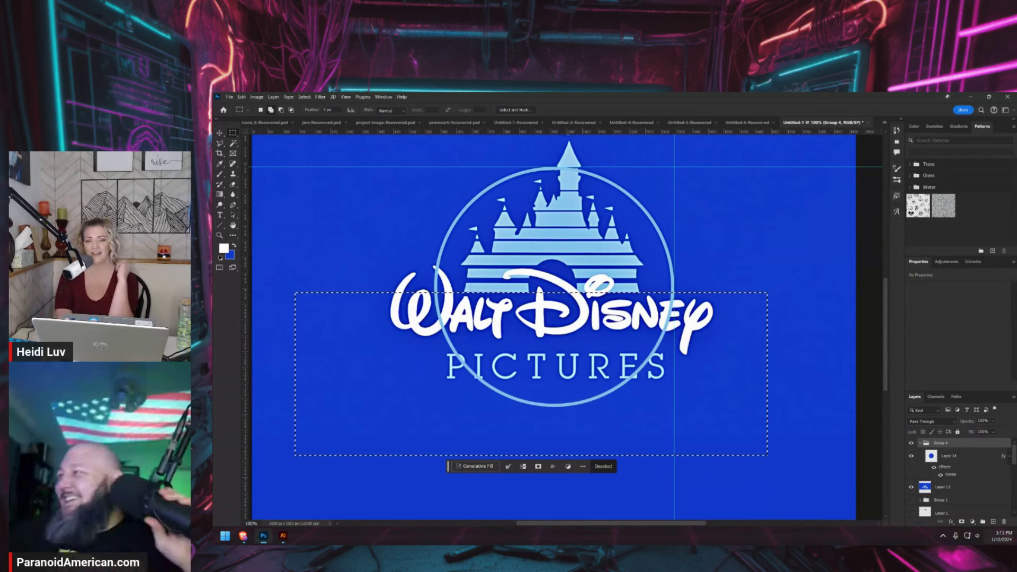
{"action": "left_click", "coordinate": [962, 522]}
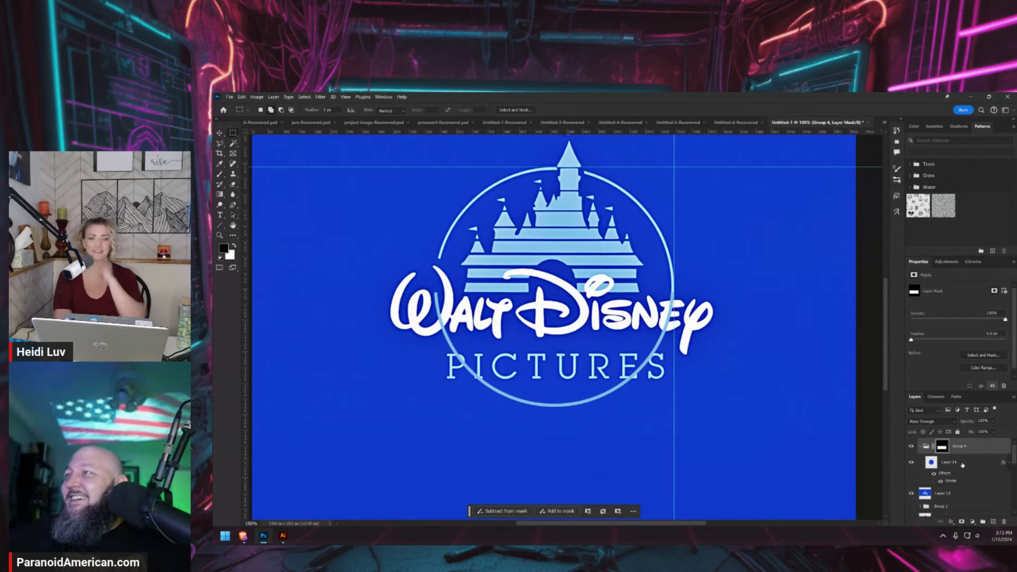
{"action": "scroll", "coordinate": [924, 470], "scroll_direction": "down", "scroll_amount": 1}
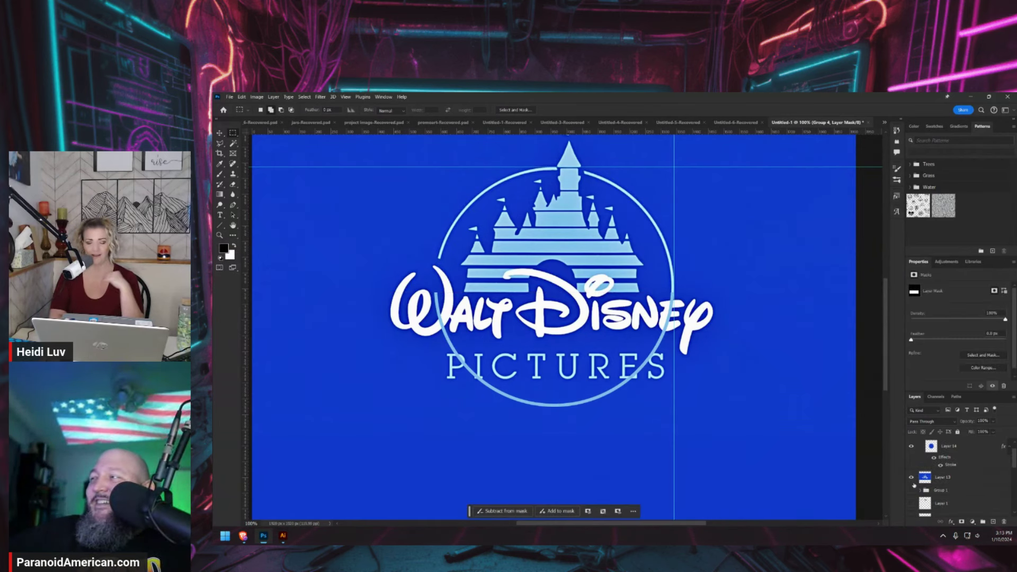
{"action": "left_click", "coordinate": [910, 477]}
{"action": "scroll", "coordinate": [932, 466], "scroll_direction": "up", "scroll_amount": 1}
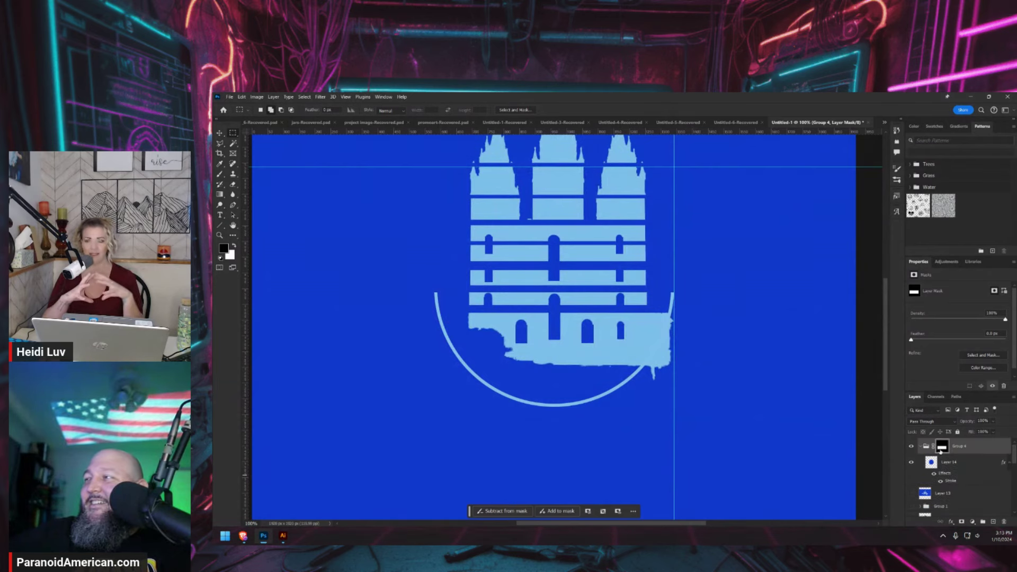
{"action": "key", "text": "ctrl+i"}
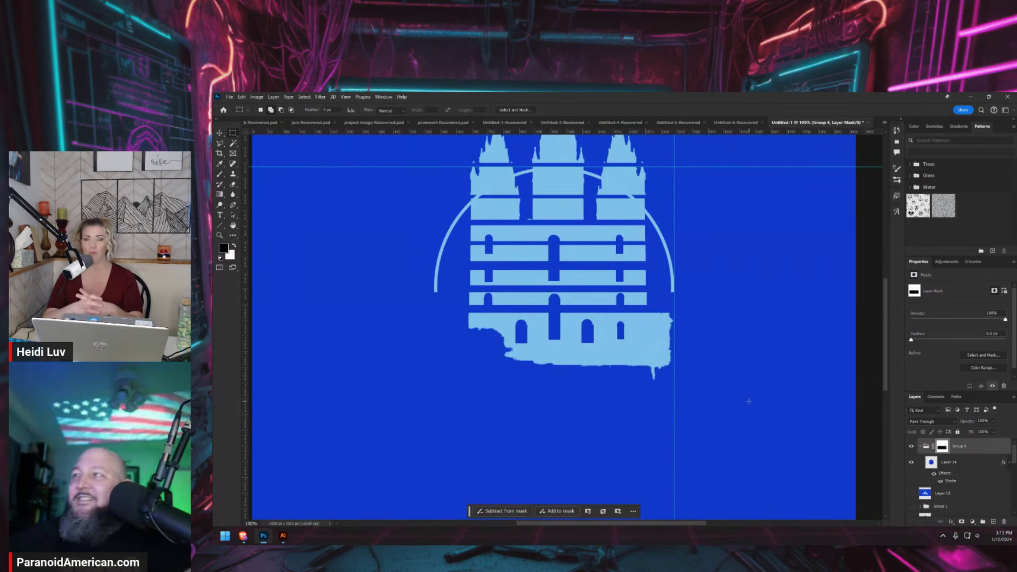
Collapse Group 4 and move it below Layer 7 in the layers list
{"action": "key", "text": "ctrl+minus"}
{"action": "key", "text": "ctrl+minus"}
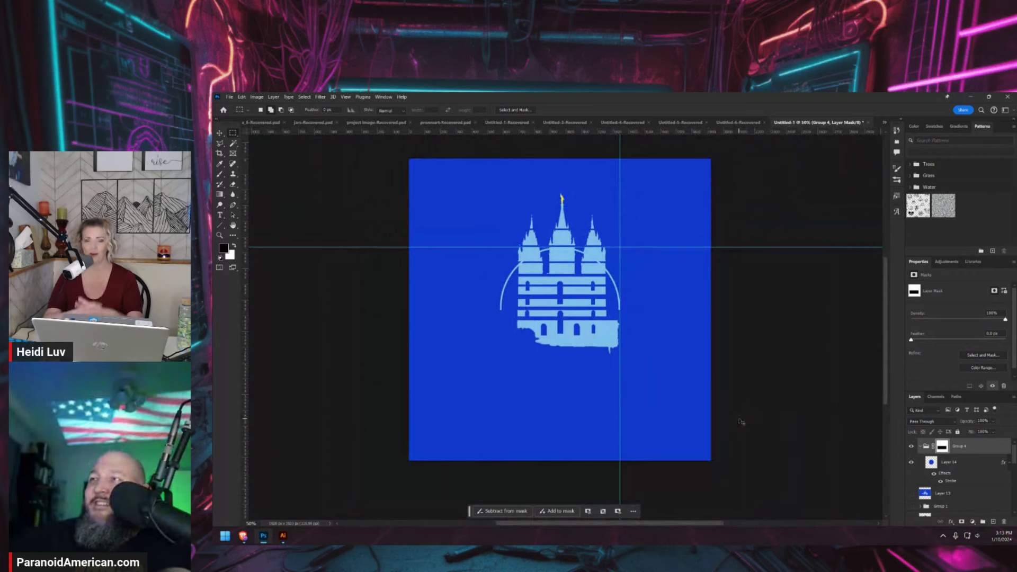
{"action": "key", "text": "ctrl+plus"}
{"action": "key", "text": "ctrl+plus"}
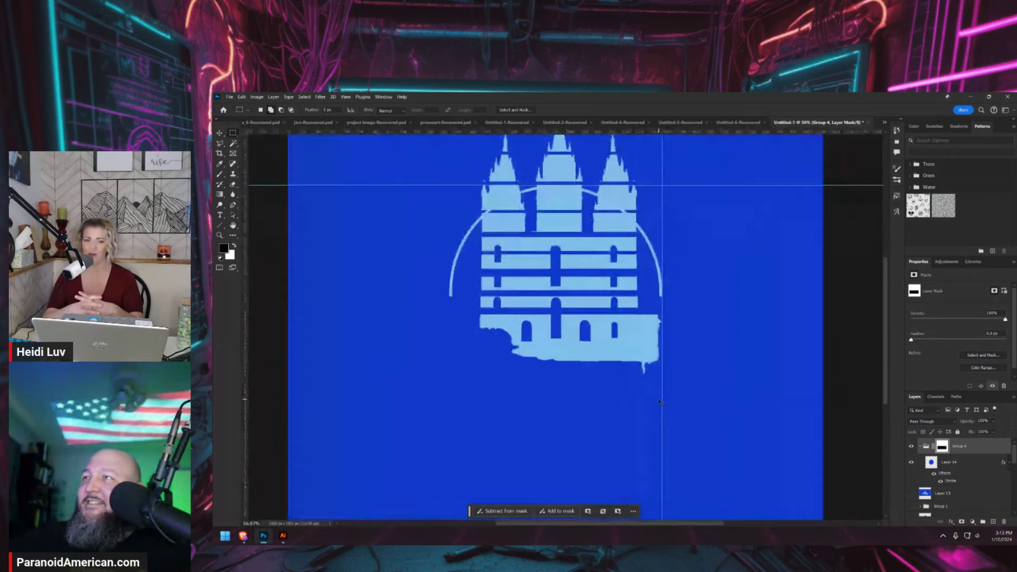
{"action": "left_click_drag", "start_coordinate": [676, 396], "coordinate": [673, 409]}
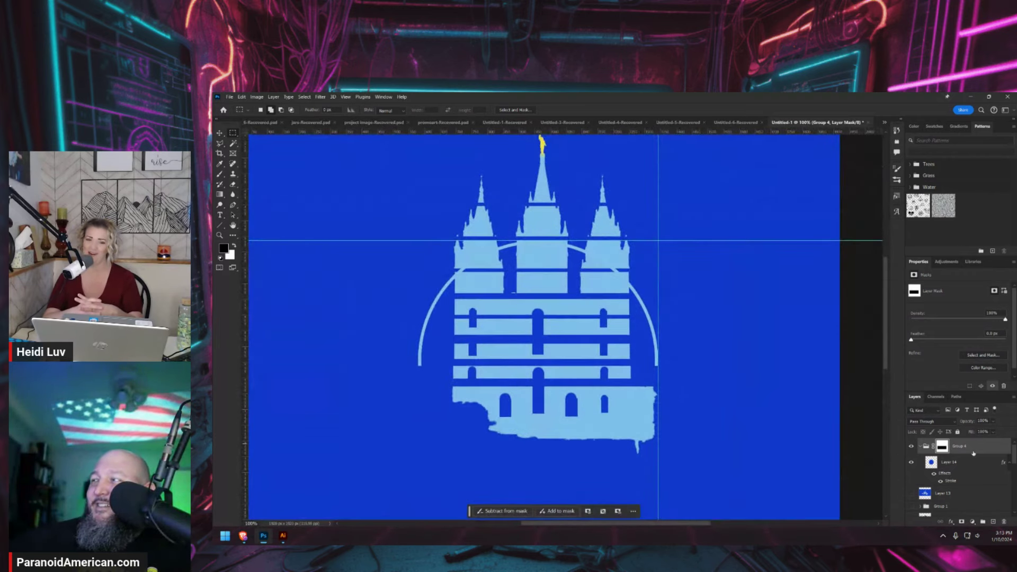
{"action": "left_click", "coordinate": [971, 450]}
{"action": "left_click", "coordinate": [920, 447]}
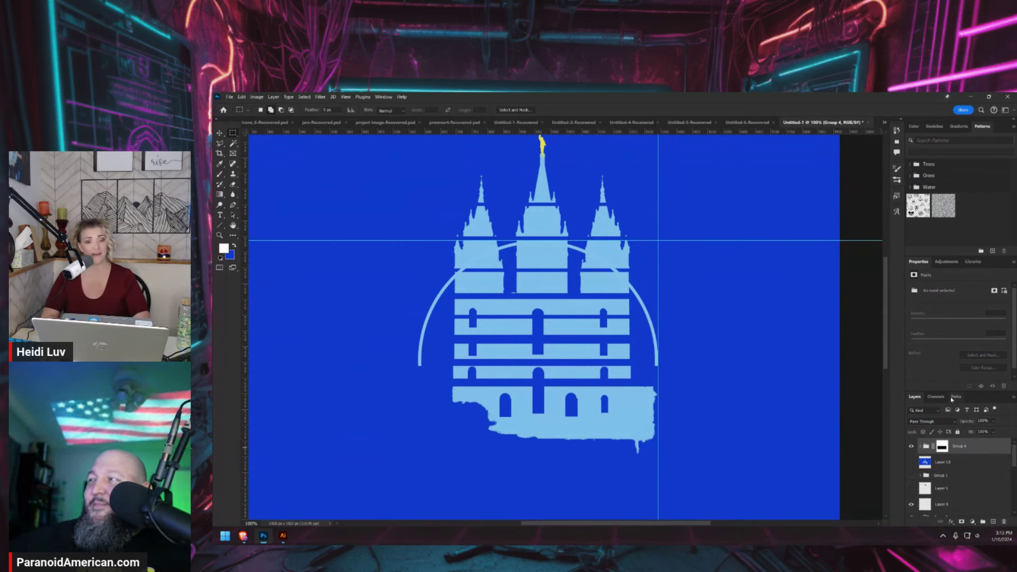
{"action": "left_click_drag", "start_coordinate": [947, 392], "coordinate": [941, 320]}
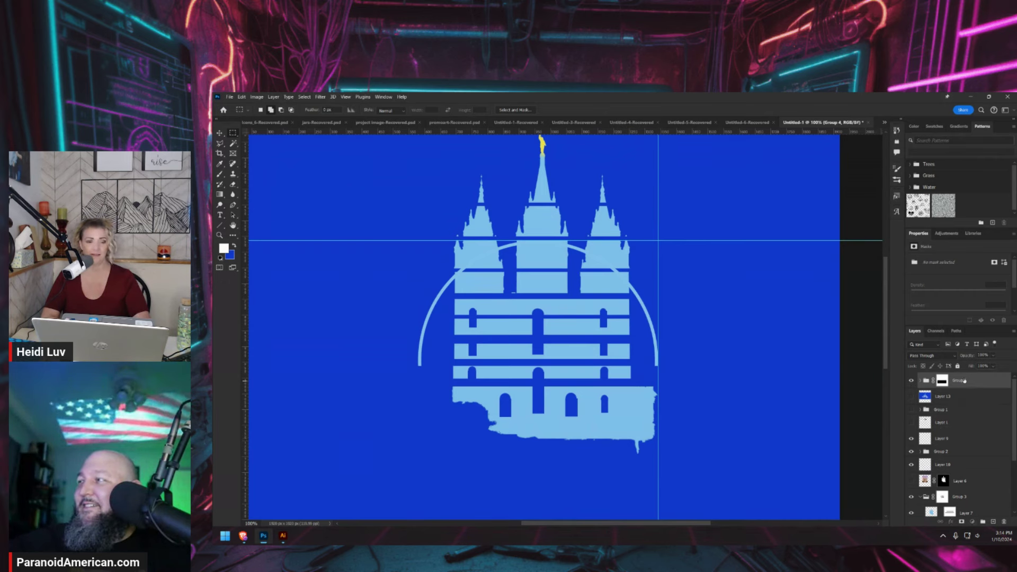
{"action": "left_click_drag", "start_coordinate": [964, 381], "coordinate": [965, 503]}
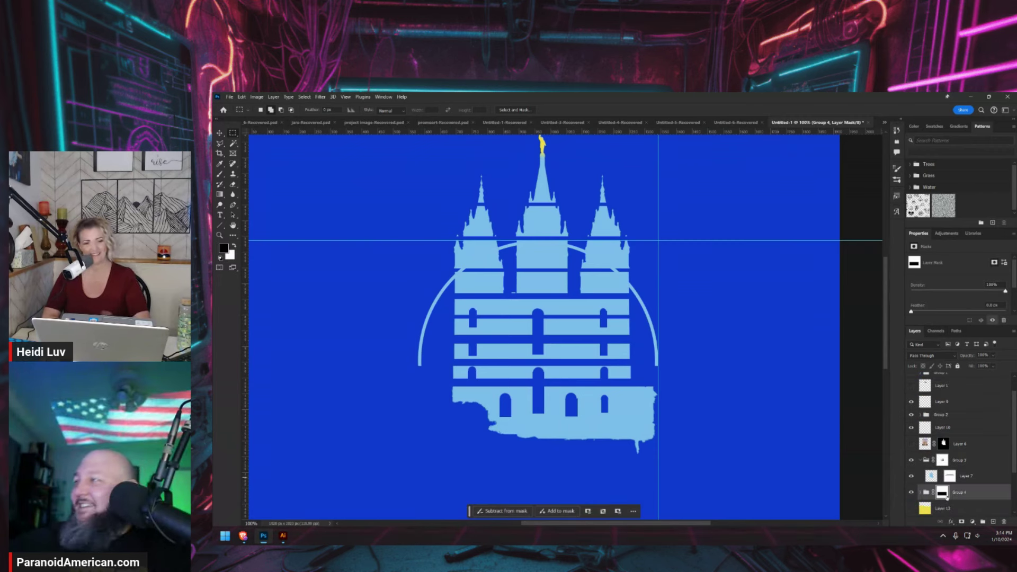
{"action": "left_click", "coordinate": [935, 496]}
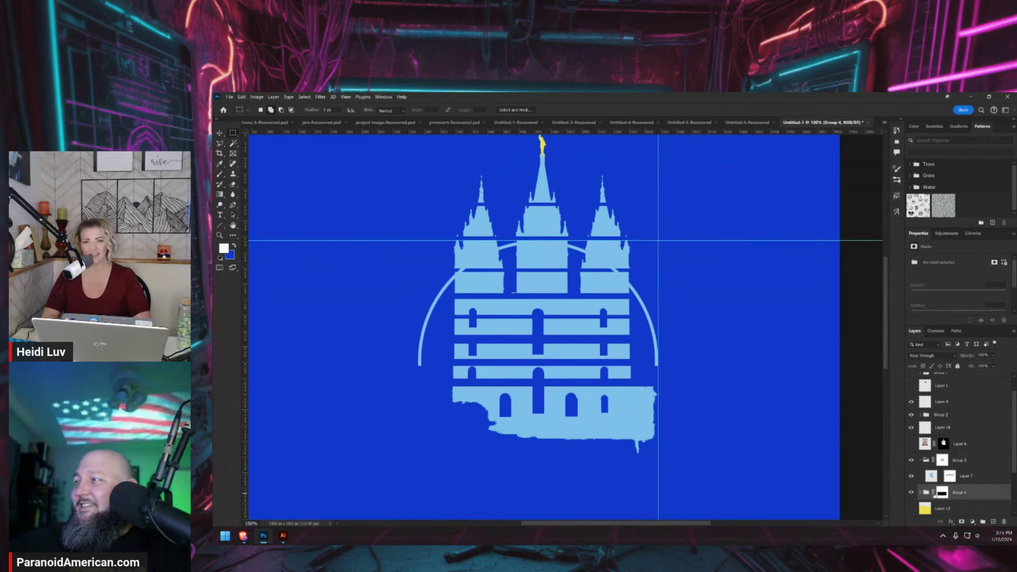
Scale the arc group up slightly so it frames the temple
{"action": "key", "text": "ctrl+minus"}
{"action": "key", "text": "ctrl+t"}
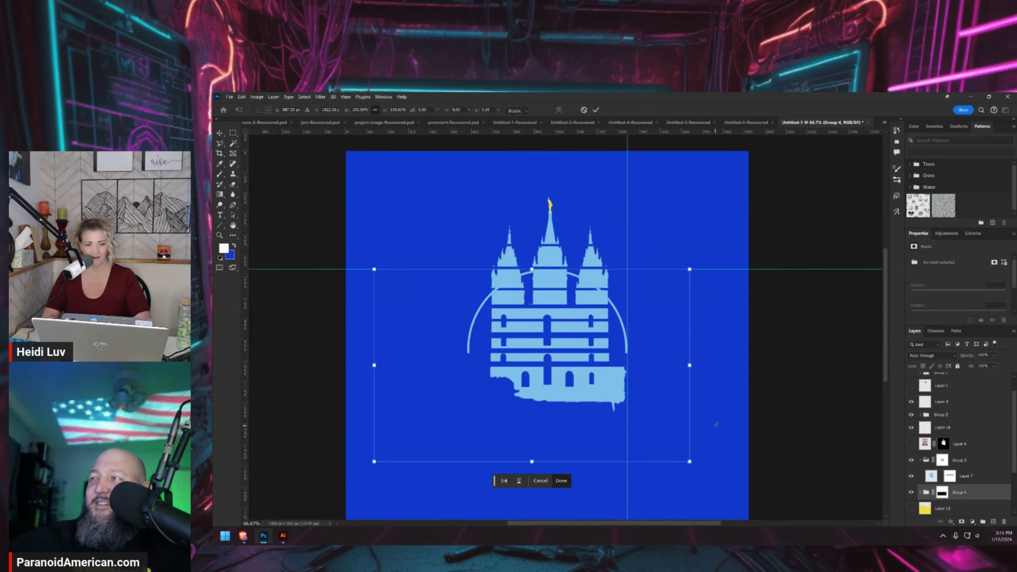
{"action": "left_click_drag", "start_coordinate": [691, 367], "coordinate": [723, 355]}
{"action": "key", "text": "ctrl+z"}
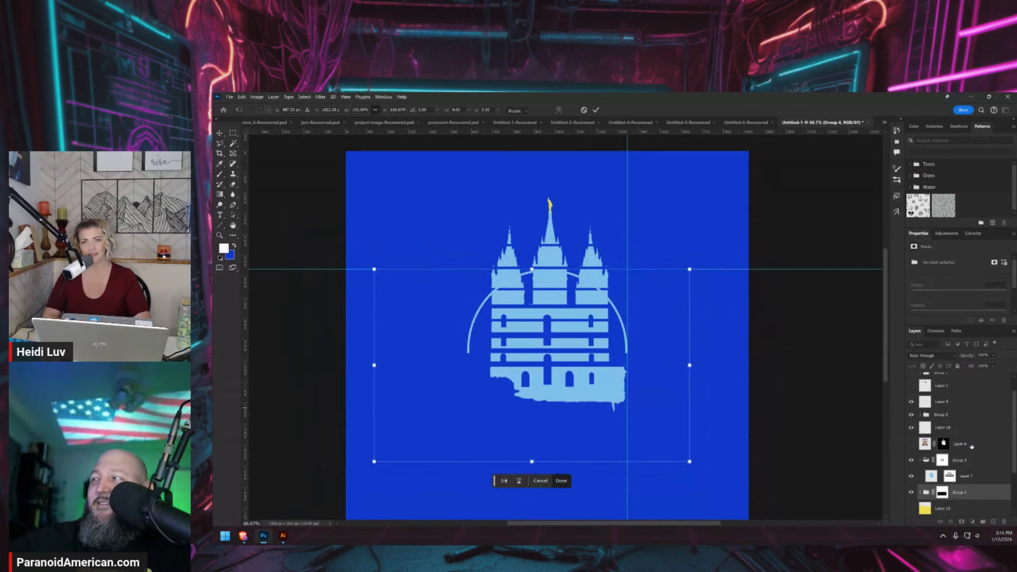
{"action": "left_click", "coordinate": [911, 444]}
{"action": "left_click", "coordinate": [911, 445]}
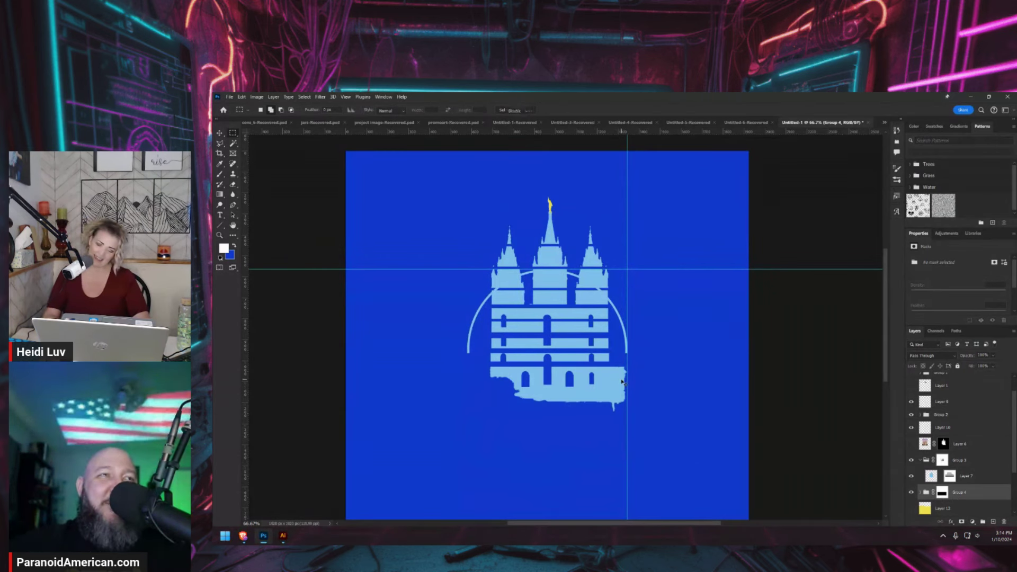
{"action": "key", "text": "ctrl+t"}
{"action": "mouse_move", "coordinate": [690, 366]}
{"action": "left_mouse_down"}
{"action": "mouse_move", "coordinate": [770, 368]}
{"action": "mouse_move", "coordinate": [703, 376]}
{"action": "left_mouse_up"}
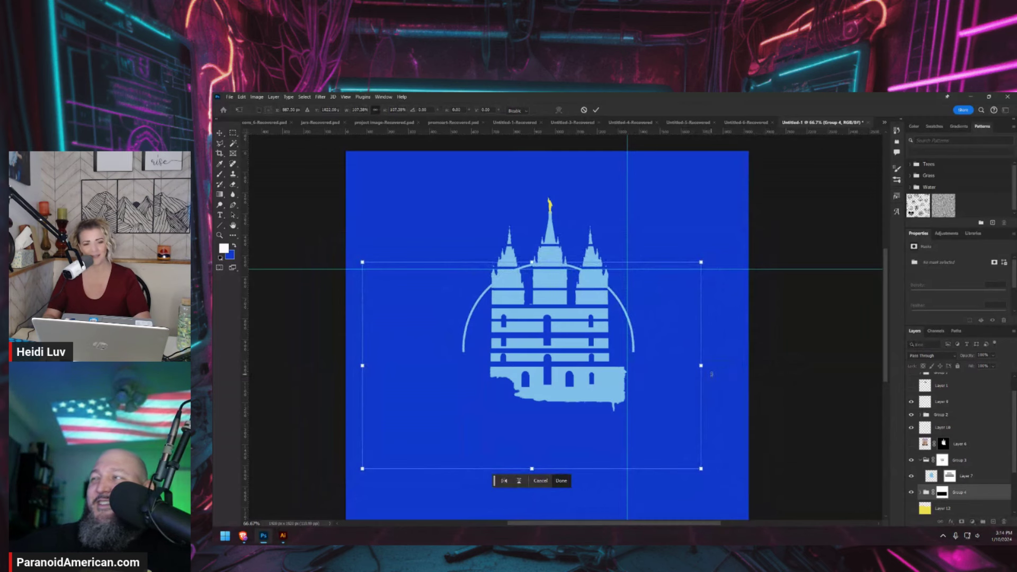
{"action": "key", "text": "Return"}
Bring up the browser and switch to the dafont Enchanted Land font page
{"action": "scroll", "coordinate": [937, 458], "scroll_direction": "down", "scroll_amount": 2}
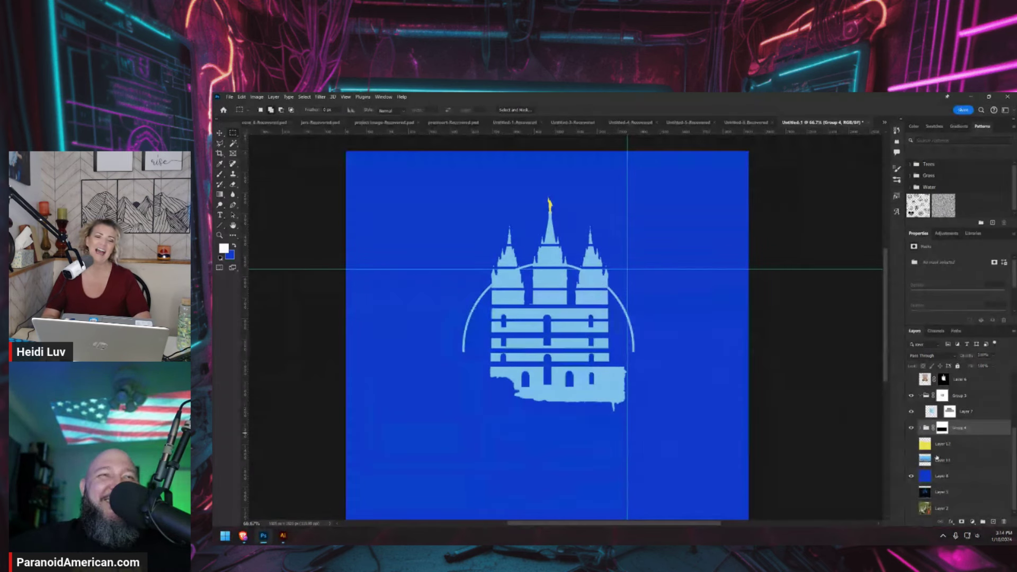
{"action": "scroll", "coordinate": [948, 450], "scroll_direction": "up", "scroll_amount": 2}
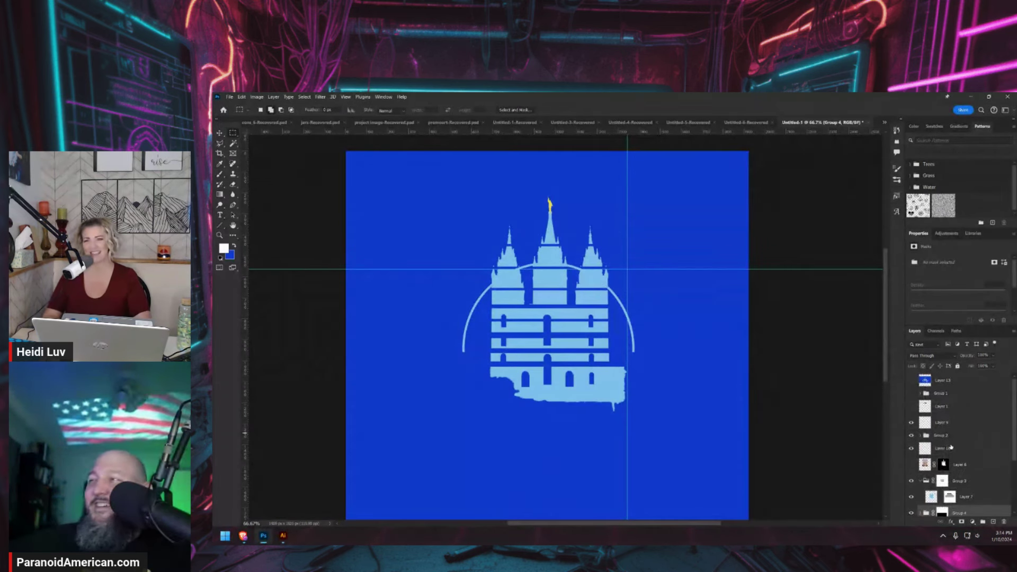
{"action": "scroll", "coordinate": [951, 448], "scroll_direction": "down", "scroll_amount": 3}
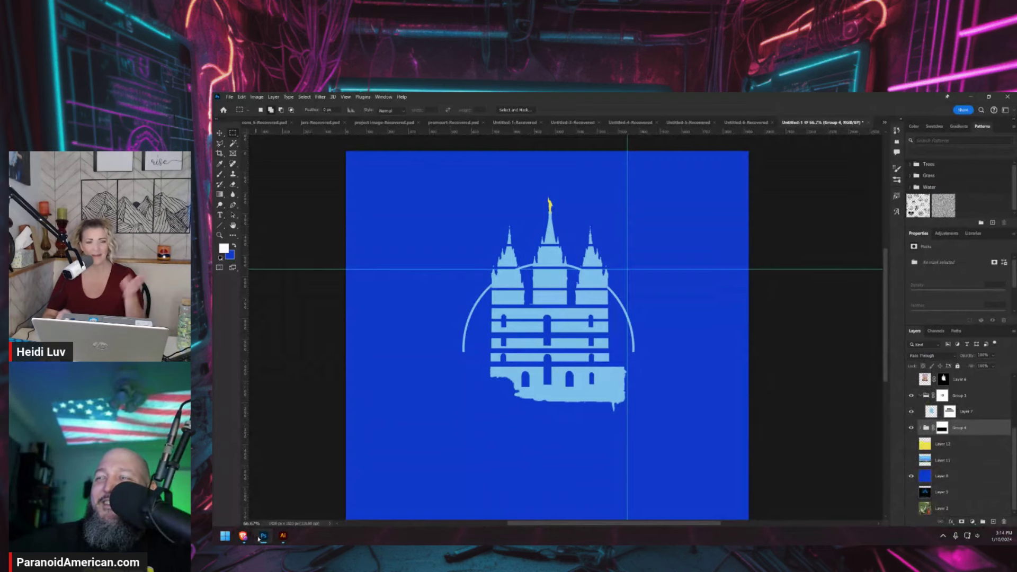
{"action": "mouse_move", "coordinate": [243, 536]}
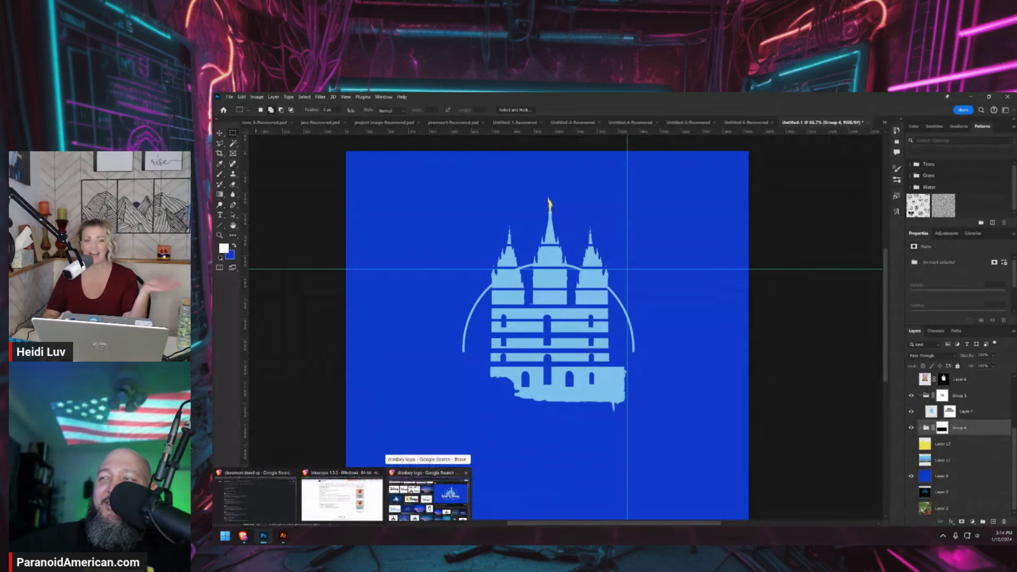
{"action": "left_click", "coordinate": [430, 495]}
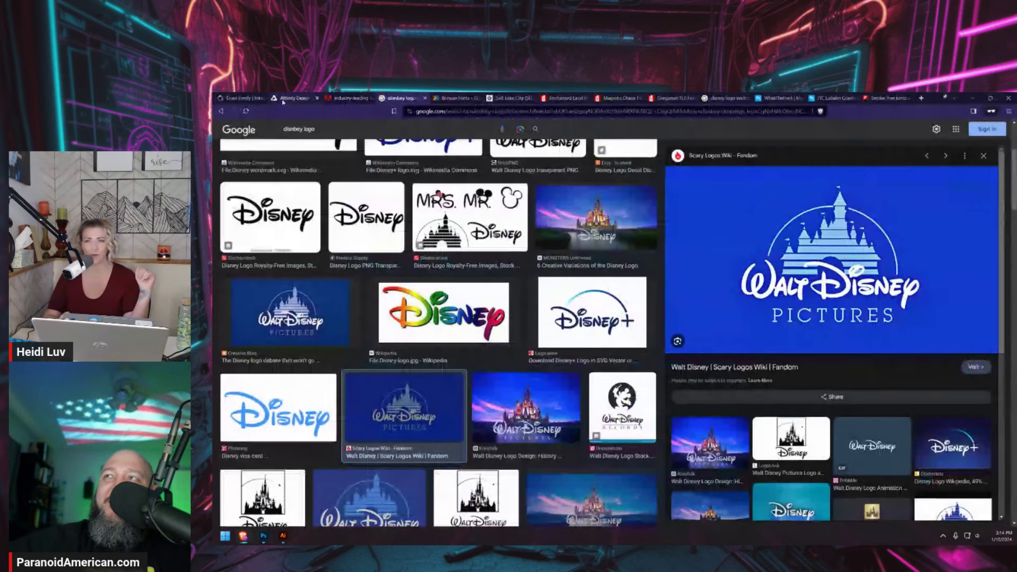
{"action": "left_click", "coordinate": [563, 98]}
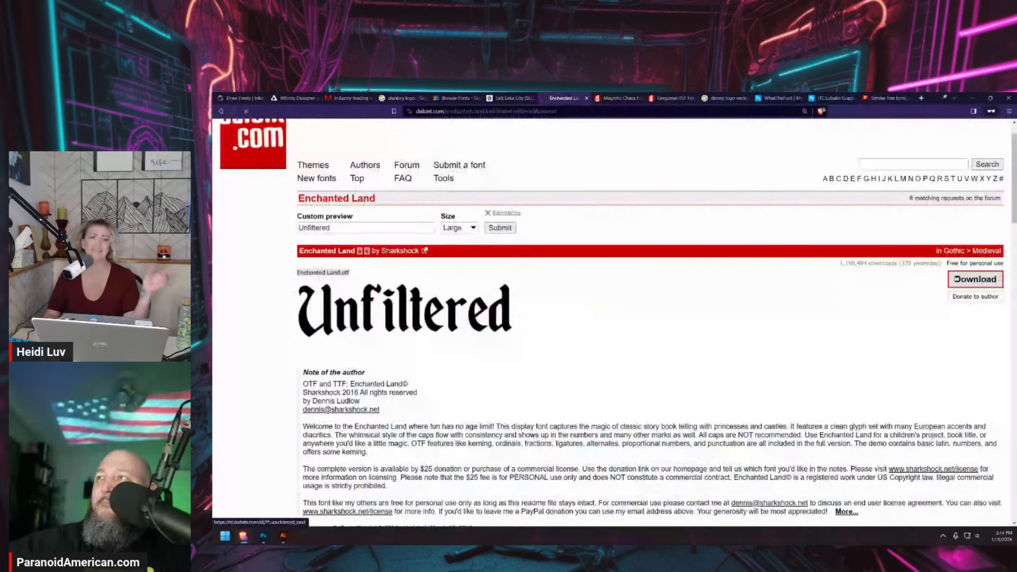
Download enchanted_land.zip, verify it in the downloads list, and return to Photoshop
{"action": "key", "text": "ctrl+s"}
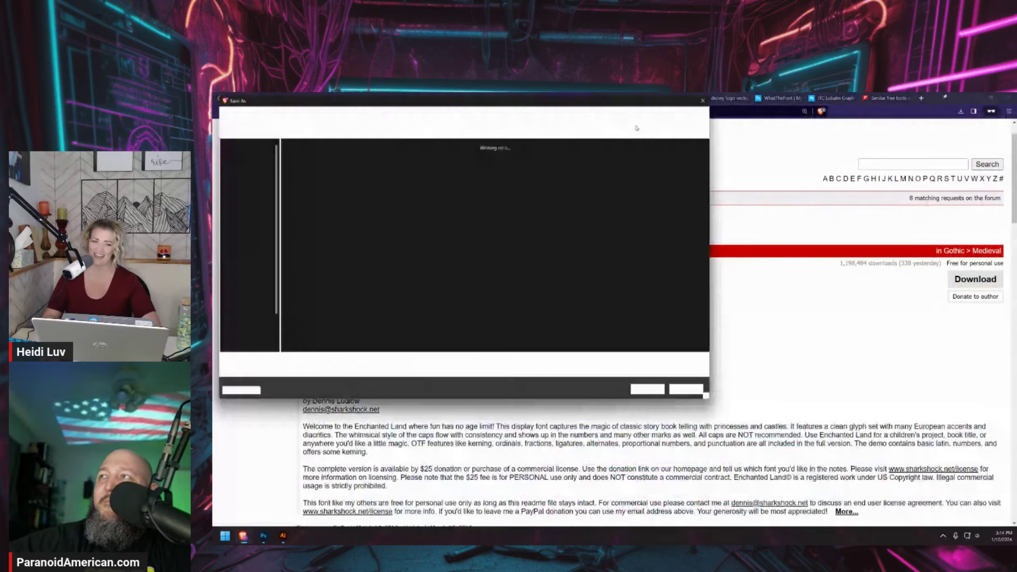
{"action": "key", "text": "Escape"}
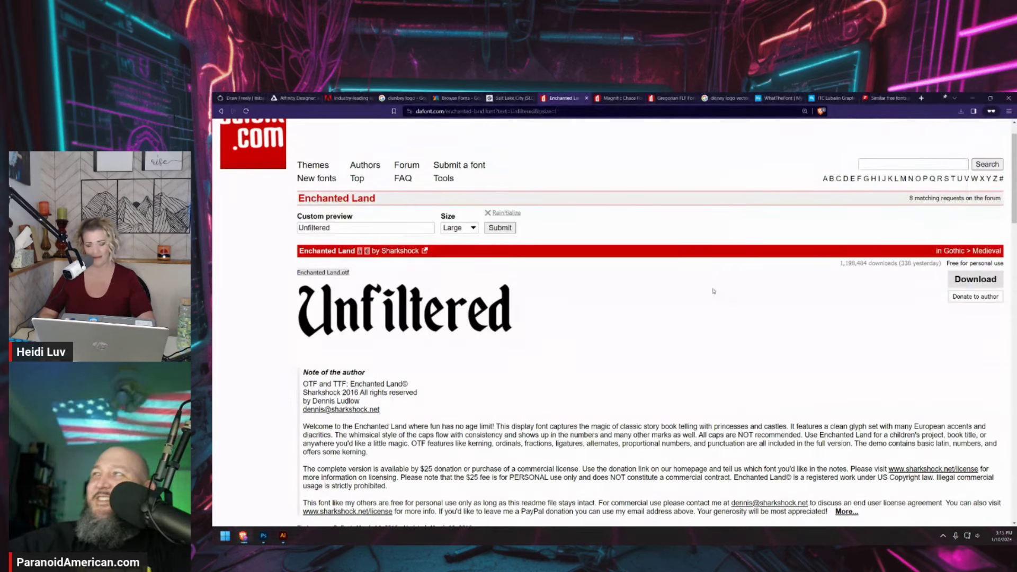
{"action": "key", "text": "ctrl+j"}
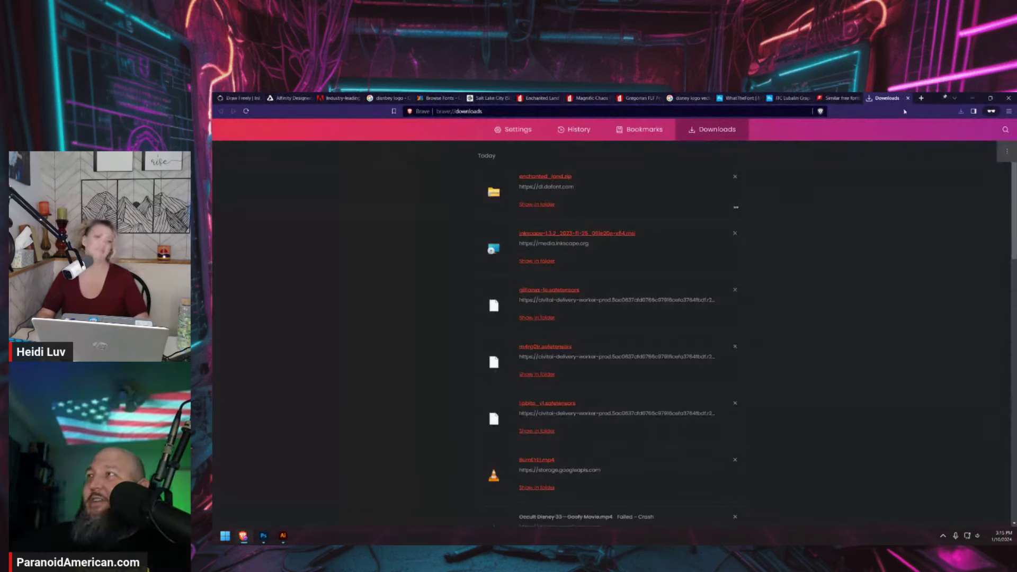
{"action": "key", "text": "ctrl+w"}
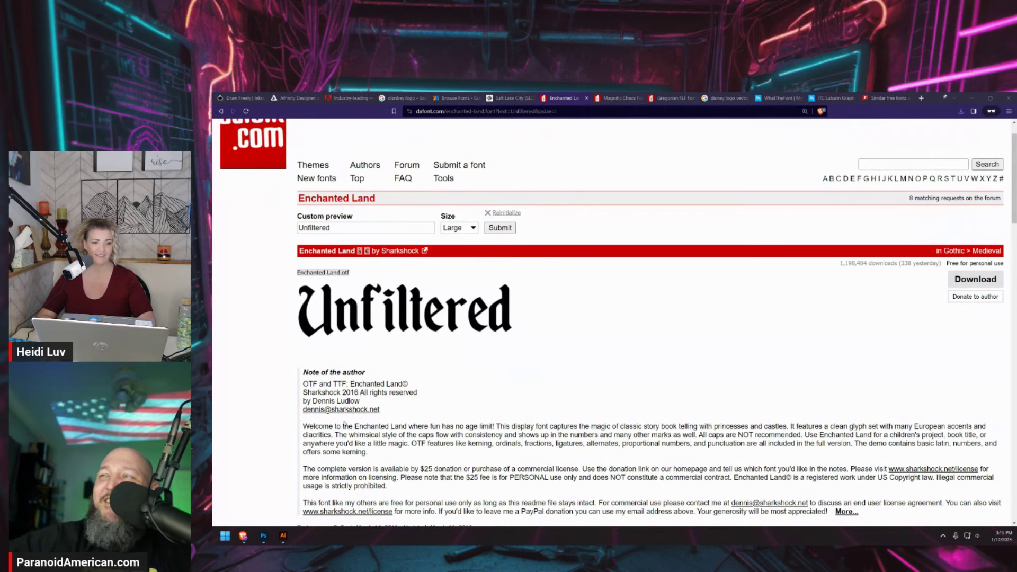
{"action": "left_click", "coordinate": [269, 536]}
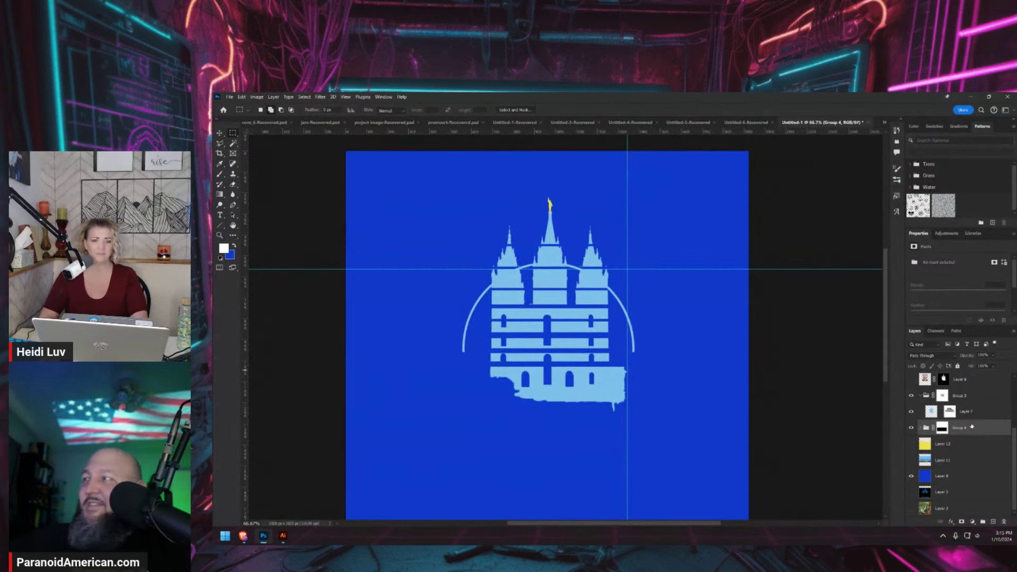
{"action": "scroll", "coordinate": [963, 433], "scroll_direction": "up", "scroll_amount": 3}
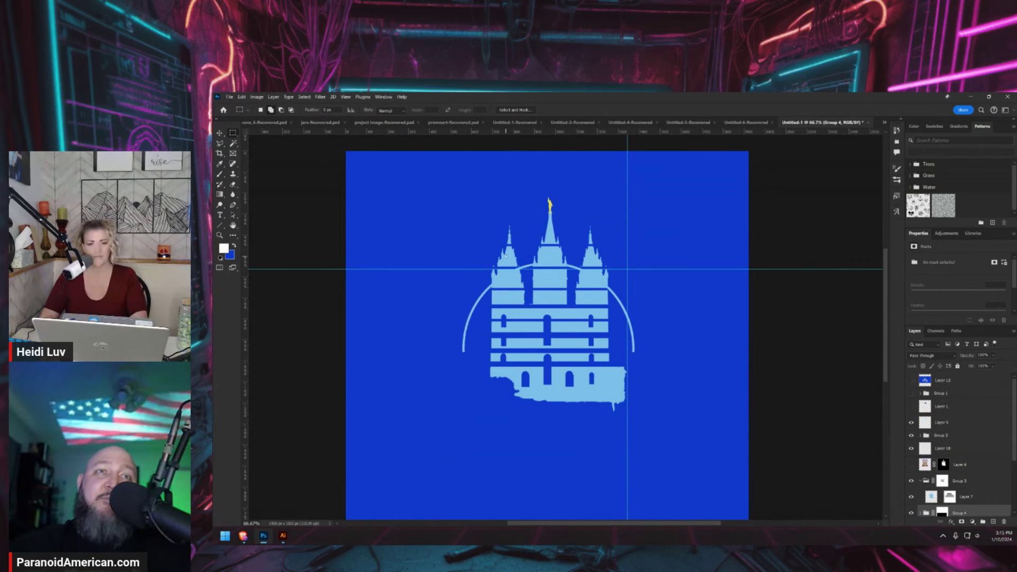
{"action": "key", "text": "ctrl+plus"}
{"action": "key", "text": "ctrl+plus"}
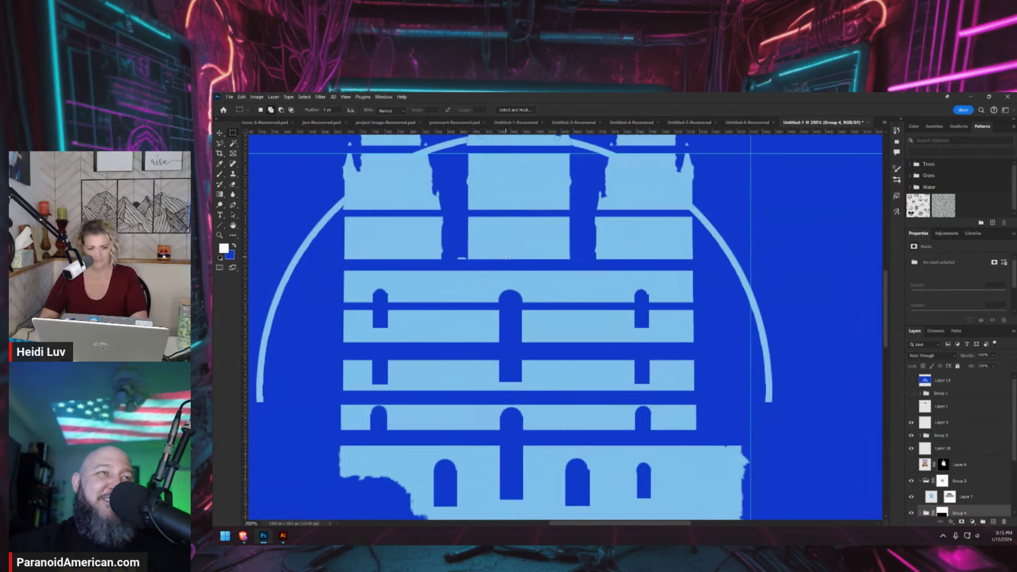
{"action": "key", "text": "ctrl+minus"}
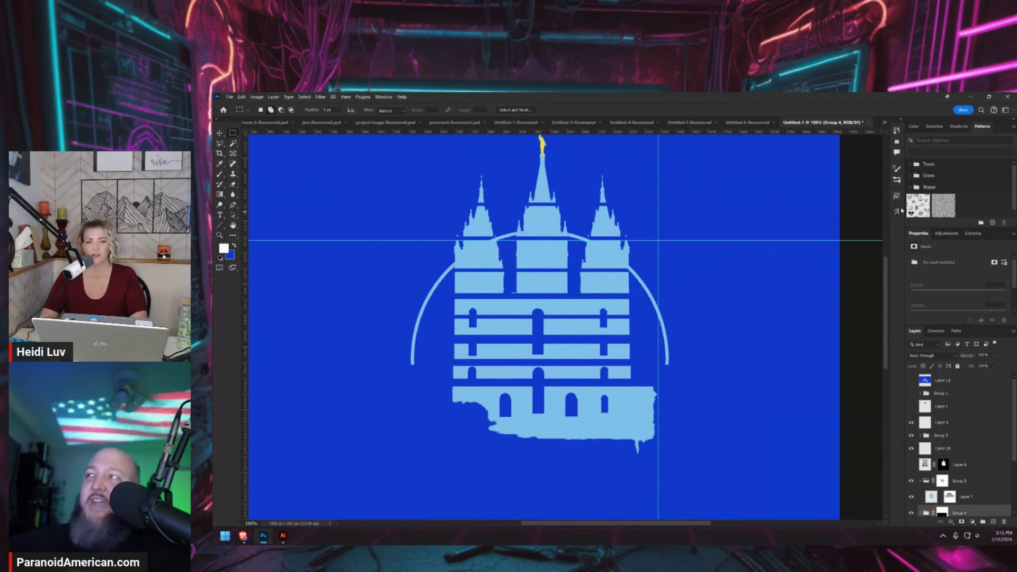
{"action": "key", "text": "ctrl+minus"}
{"action": "key", "text": "ctrl+minus"}
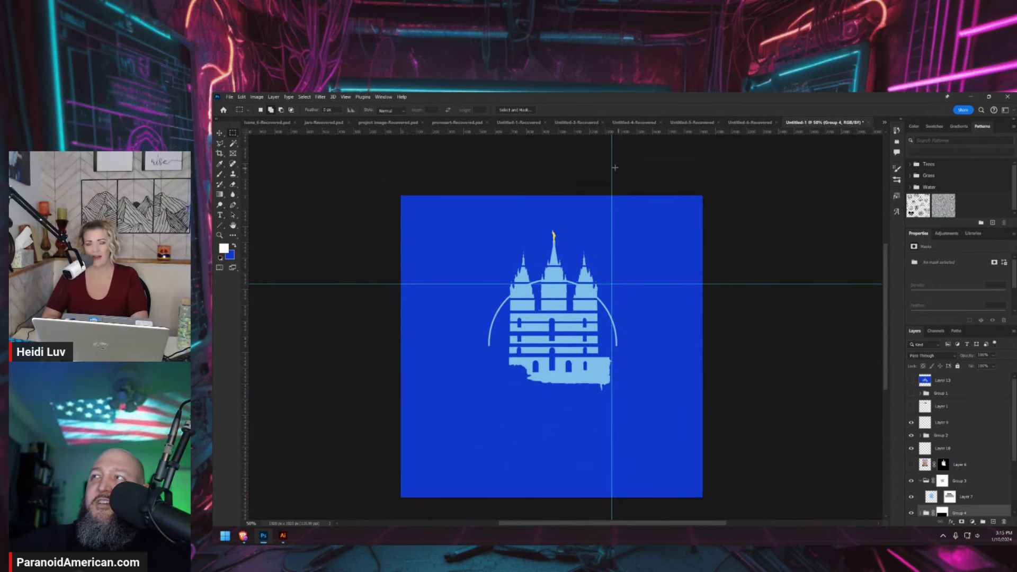
{"action": "left_click", "coordinate": [219, 134]}
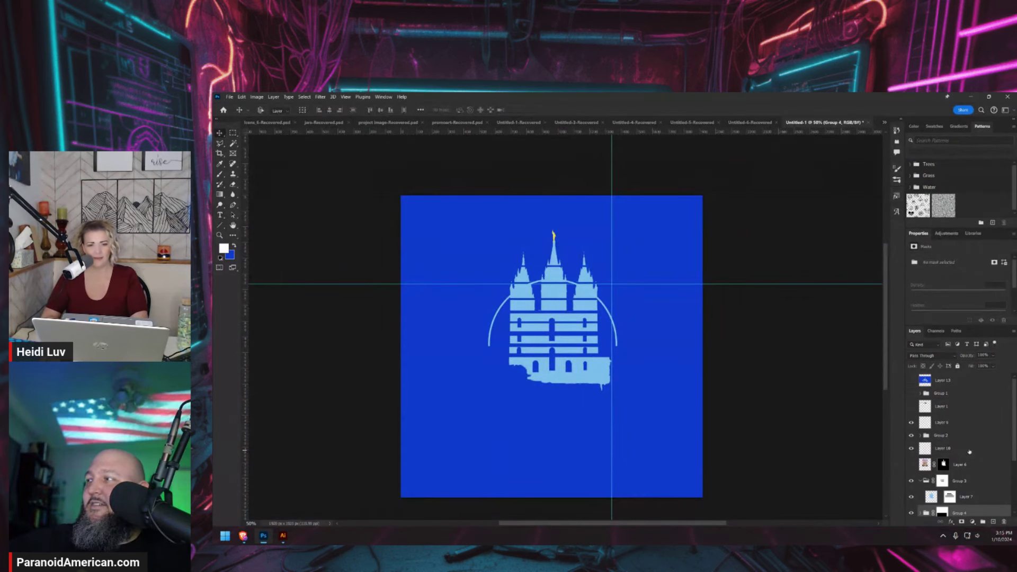
{"action": "scroll", "coordinate": [954, 456], "scroll_direction": "down", "scroll_amount": 3}
{"action": "left_click", "coordinate": [946, 478]}
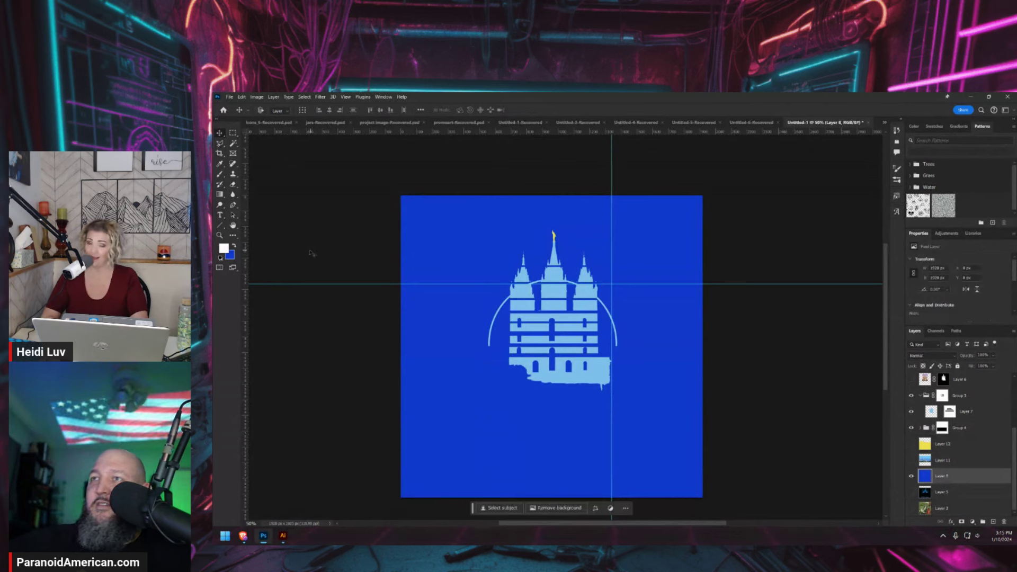
{"action": "key", "text": "i"}
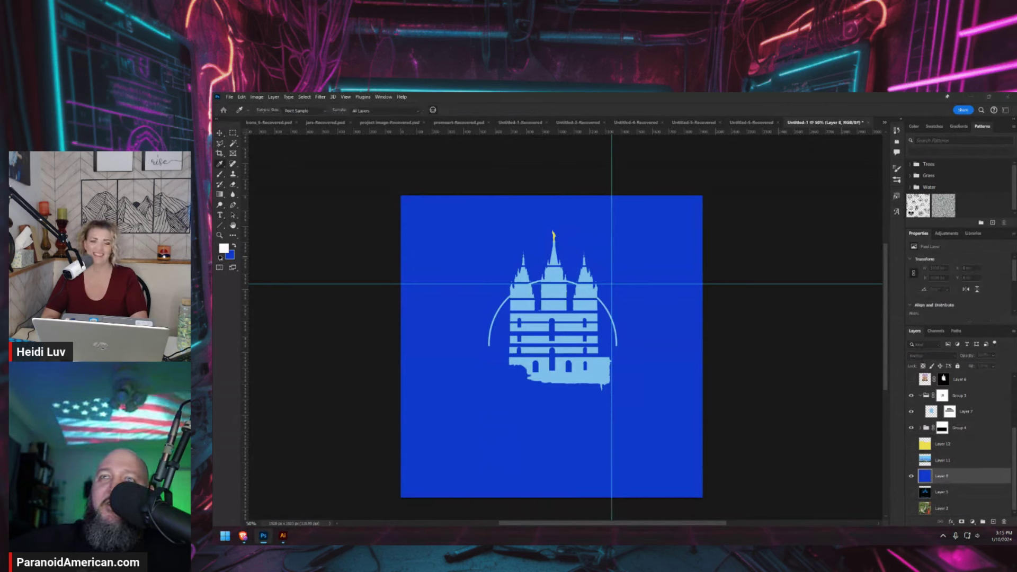
{"action": "key", "text": "v"}
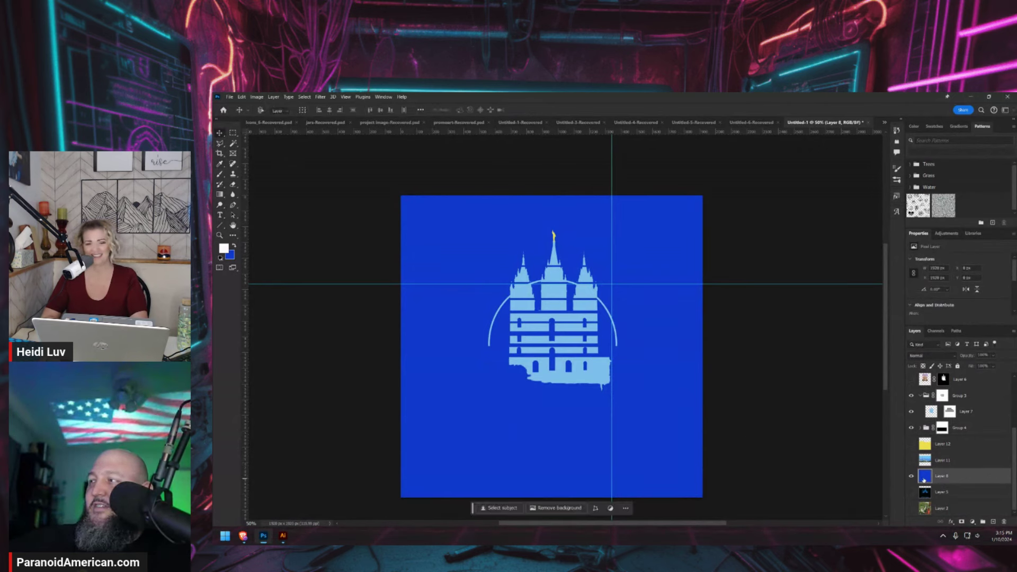
Add a Color Overlay effect to the background layer and open its colour picker
{"action": "left_click", "coordinate": [952, 523]}
{"action": "left_click", "coordinate": [921, 523]}
{"action": "left_click", "coordinate": [952, 524]}
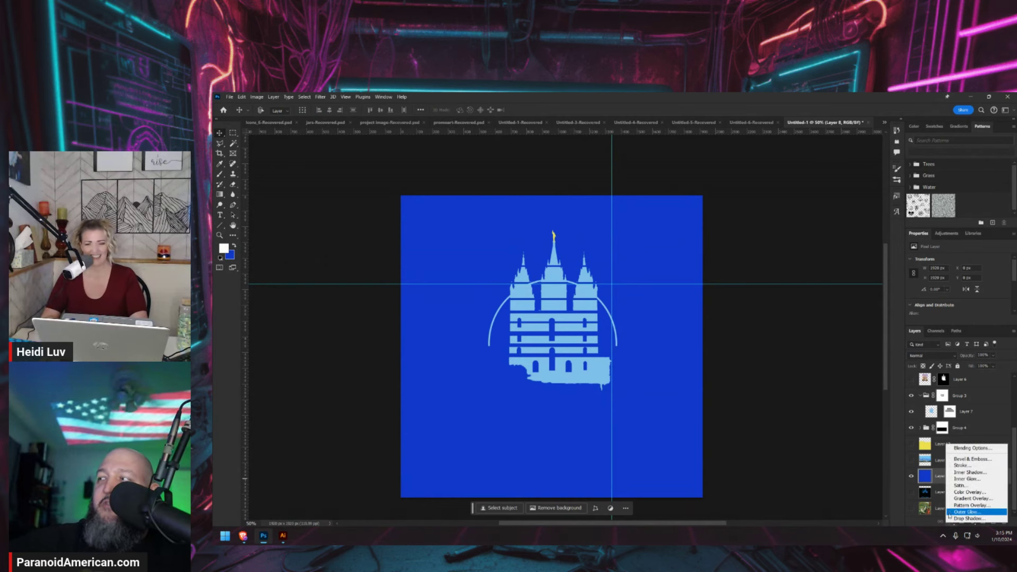
{"action": "left_click", "coordinate": [970, 493]}
{"action": "left_click", "coordinate": [952, 523]}
{"action": "left_click", "coordinate": [975, 466]}
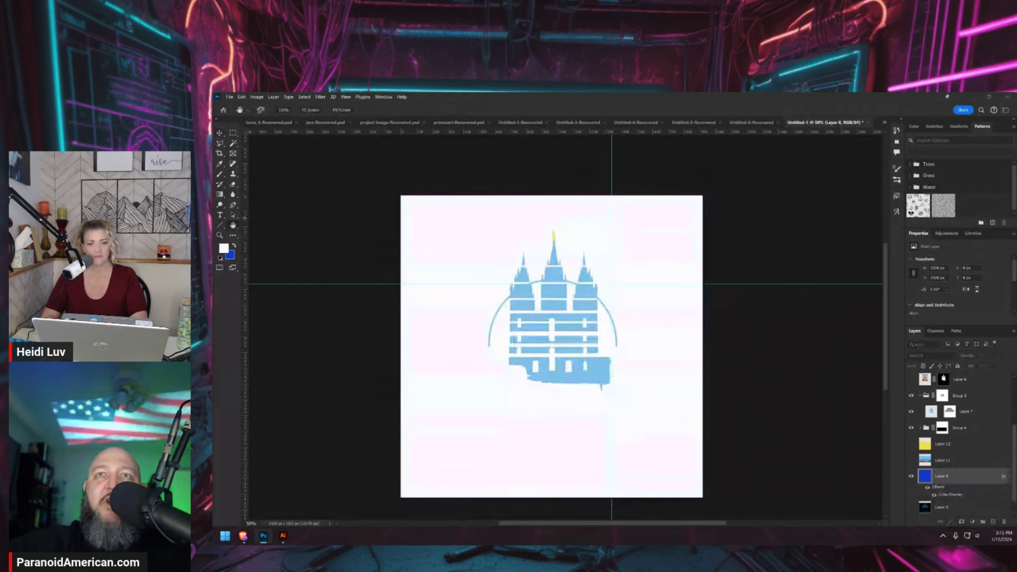
{"action": "left_click_drag", "start_coordinate": [598, 237], "coordinate": [779, 221]}
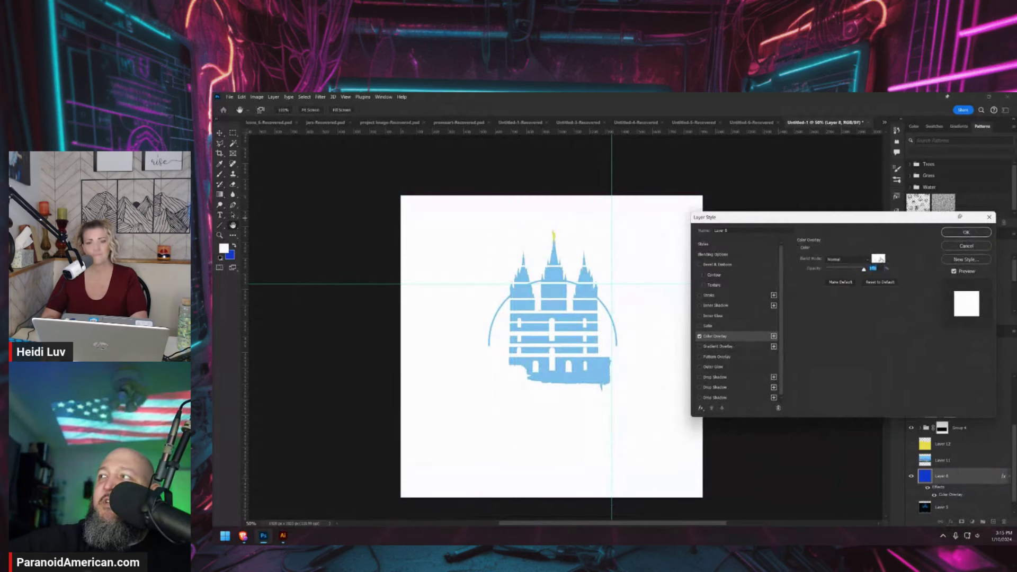
{"action": "left_click", "coordinate": [721, 262]}
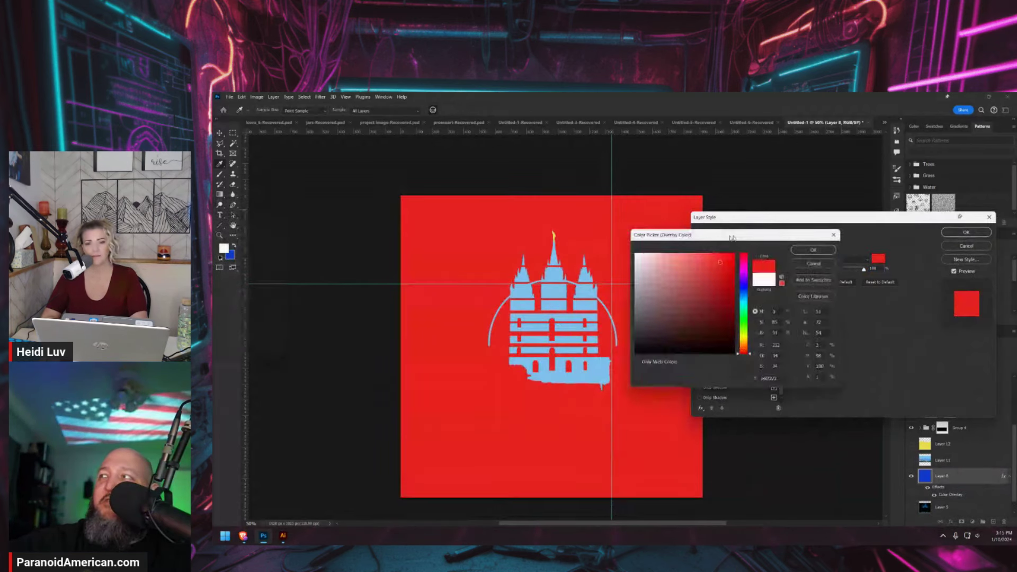
{"action": "left_click_drag", "start_coordinate": [731, 236], "coordinate": [833, 242]}
Try several maroon, medium and bright reds for the overlay, ending at pure red
{"action": "left_click", "coordinate": [826, 280]}
{"action": "mouse_move", "coordinate": [826, 279]}
{"action": "left_mouse_down"}
{"action": "mouse_move", "coordinate": [809, 311]}
{"action": "mouse_move", "coordinate": [822, 323]}
{"action": "mouse_move", "coordinate": [800, 324]}
{"action": "mouse_move", "coordinate": [809, 278]}
{"action": "mouse_move", "coordinate": [794, 268]}
{"action": "mouse_move", "coordinate": [844, 269]}
{"action": "mouse_move", "coordinate": [850, 253]}
{"action": "mouse_move", "coordinate": [836, 278]}
{"action": "left_mouse_up"}
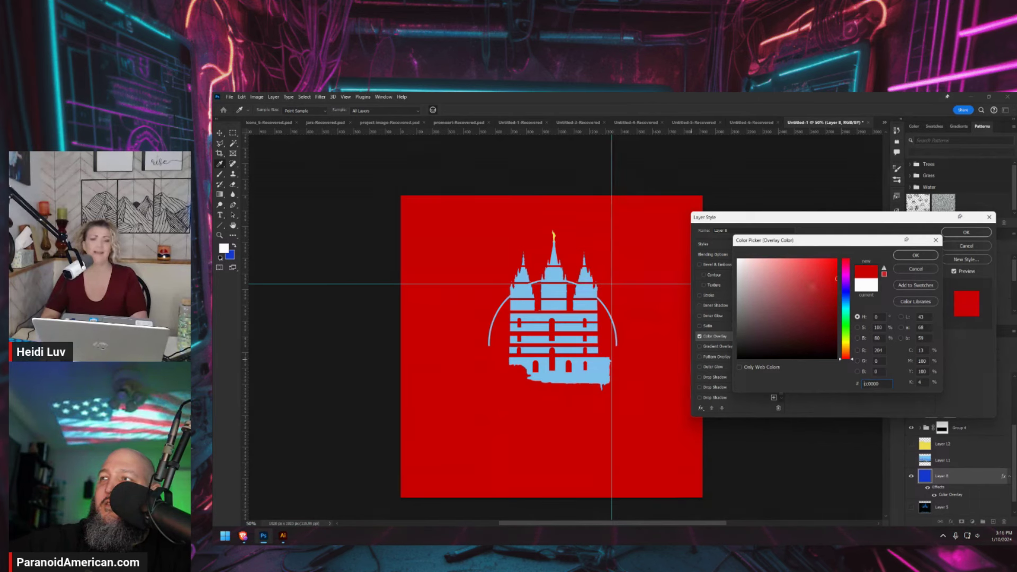
{"action": "left_click", "coordinate": [821, 286]}
{"action": "left_click_drag", "start_coordinate": [822, 288], "coordinate": [820, 277]}
{"action": "left_click", "coordinate": [812, 278]}
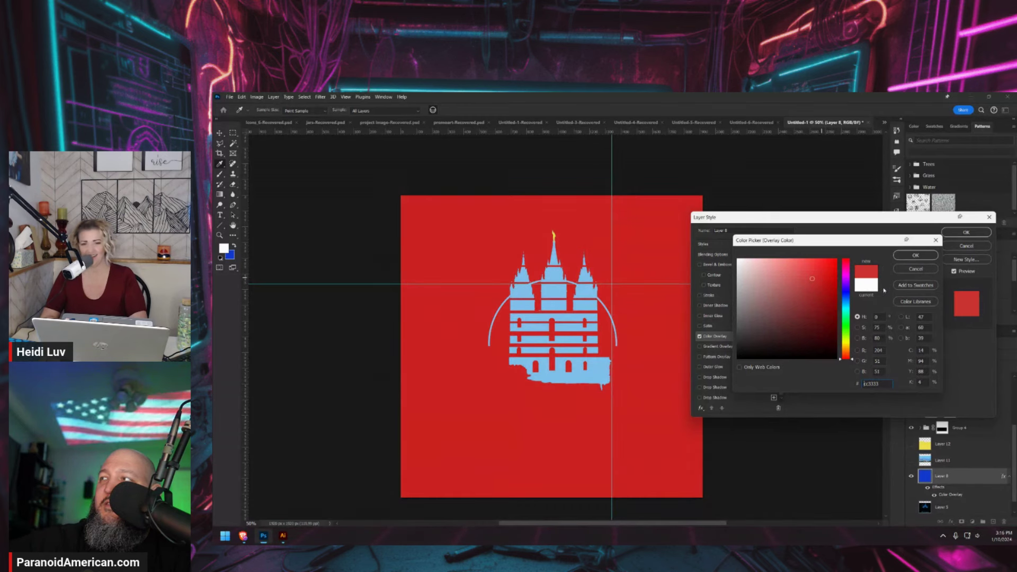
{"action": "left_click", "coordinate": [823, 281]}
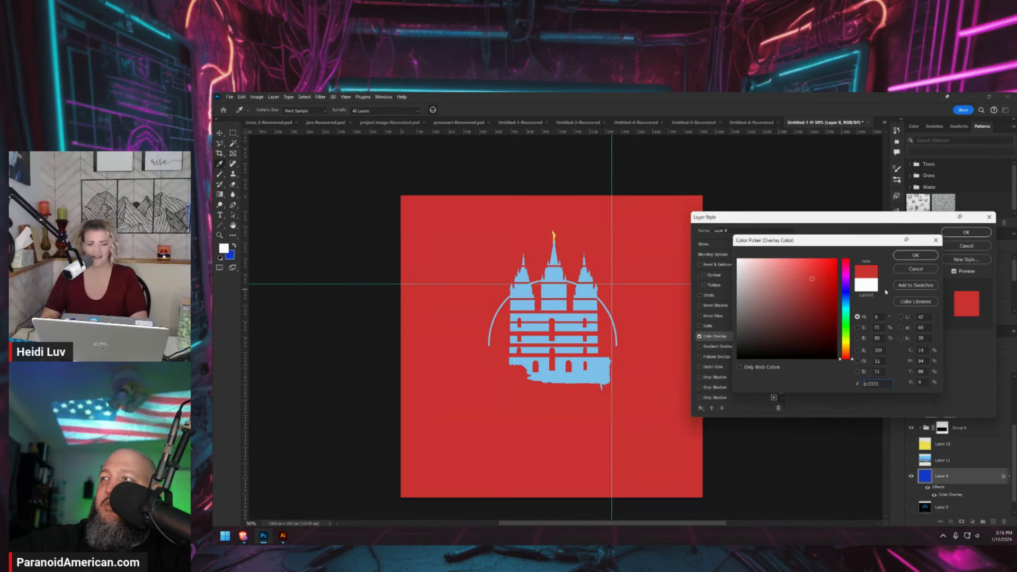
{"action": "left_click", "coordinate": [824, 285]}
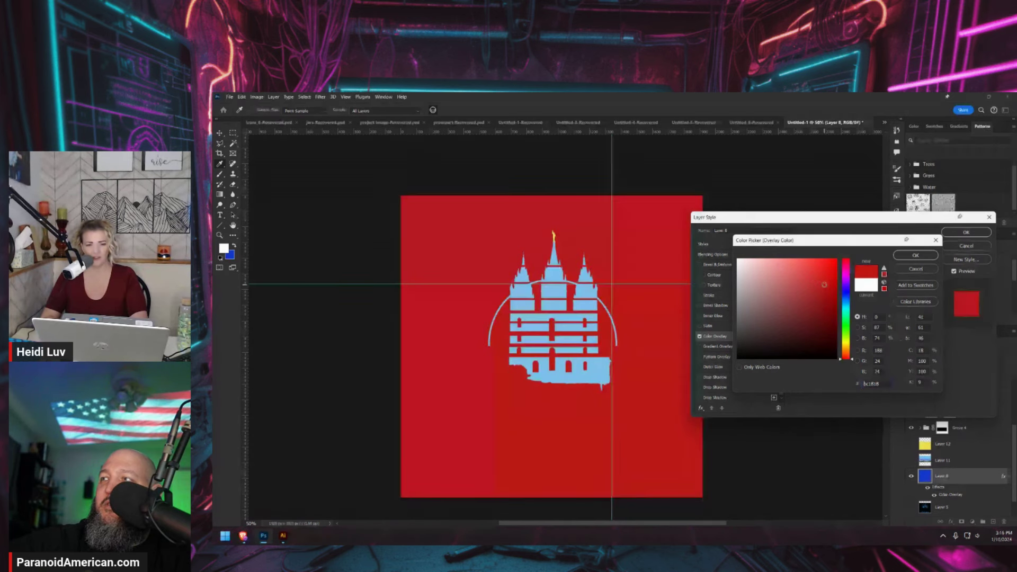
{"action": "left_click", "coordinate": [823, 276]}
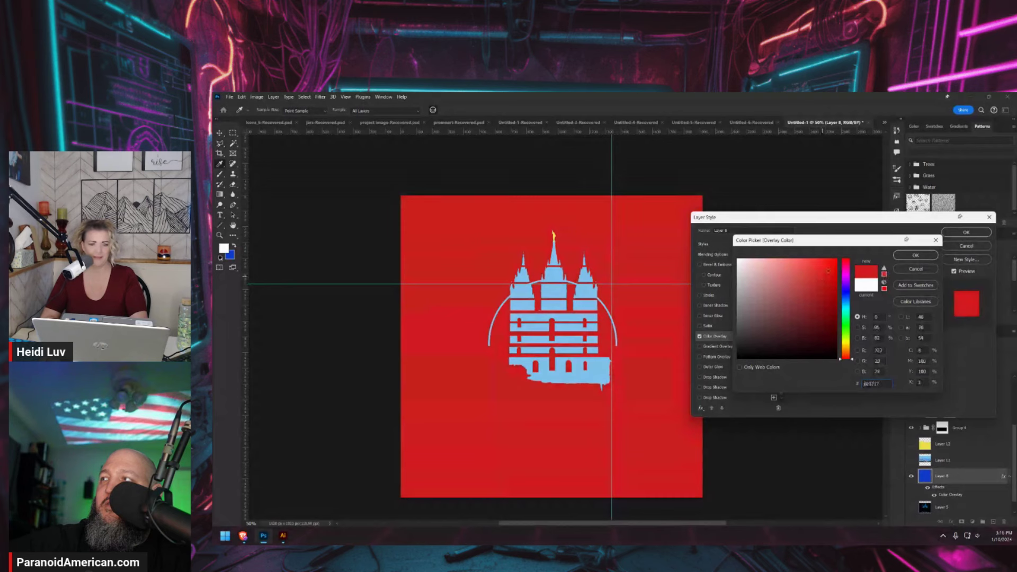
{"action": "left_click", "coordinate": [835, 262]}
{"action": "left_click_drag", "start_coordinate": [835, 263], "coordinate": [729, 249]}
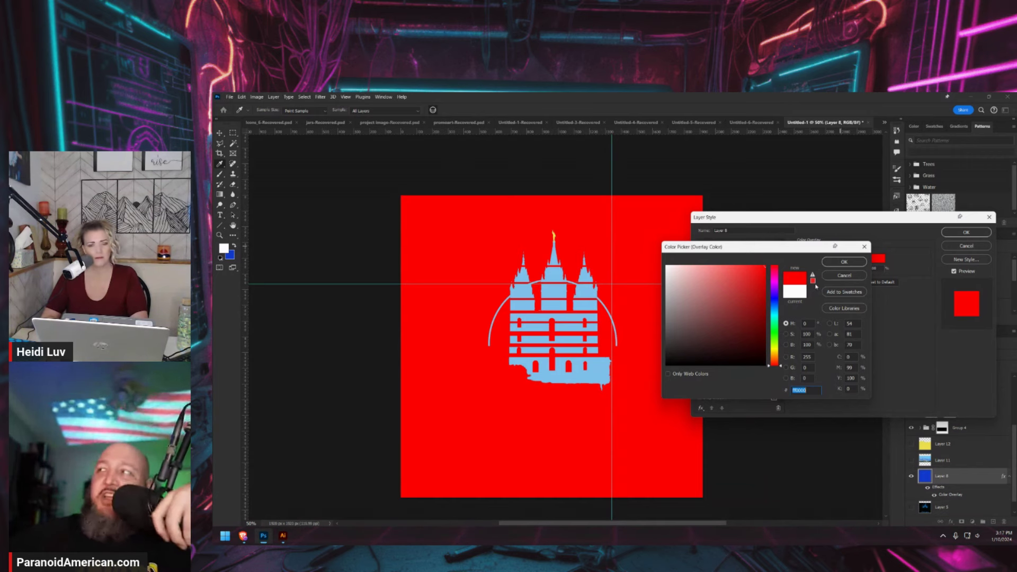
Settle the overlay colour on web-safe #cc3333 and apply the Color Overlay
{"action": "type", "text": "ed2024"}
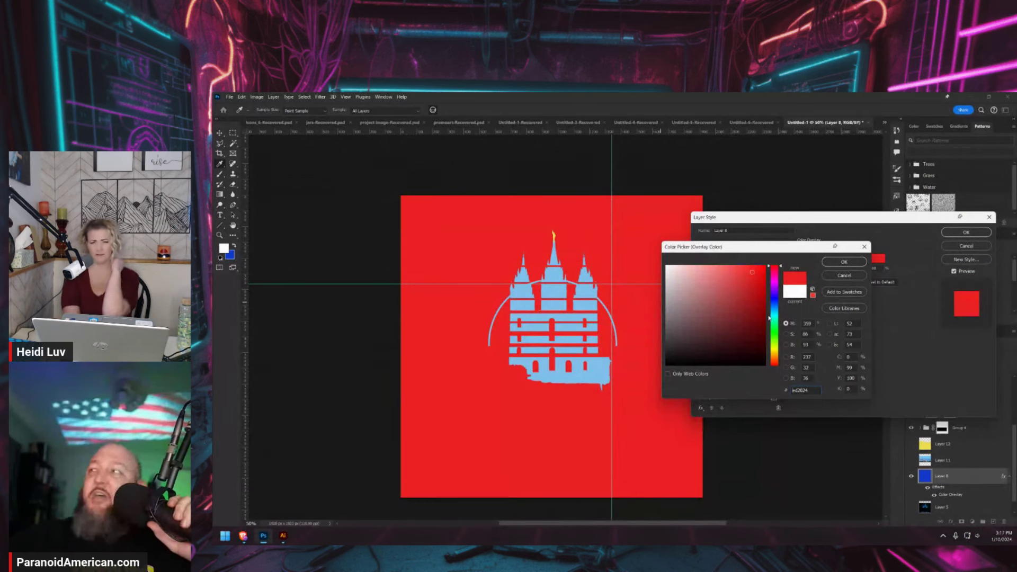
{"action": "left_click", "coordinate": [813, 298]}
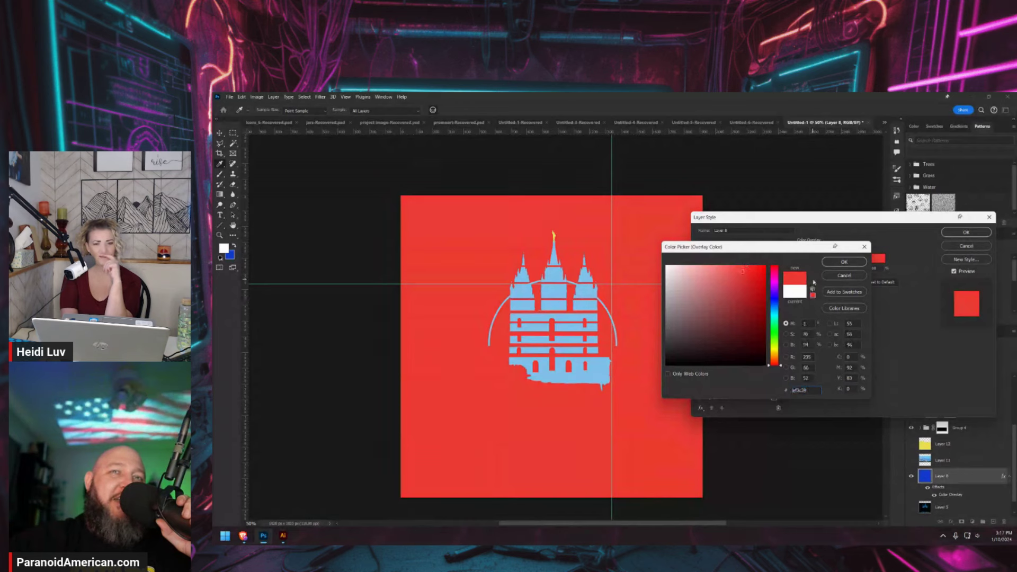
{"action": "left_click", "coordinate": [813, 275]}
{"action": "double_click", "coordinate": [800, 390]}
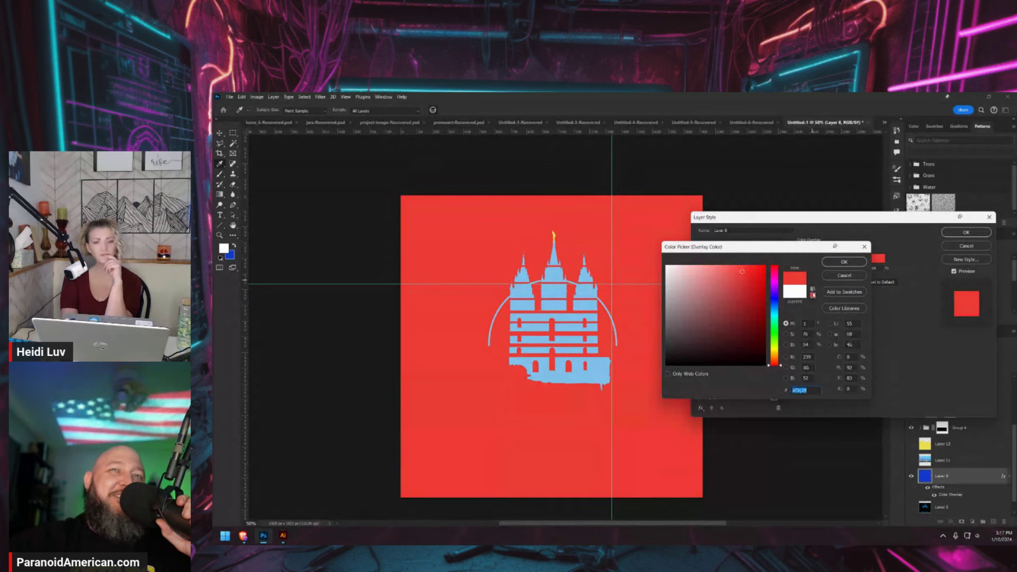
{"action": "left_click", "coordinate": [814, 296]}
{"action": "left_click", "coordinate": [812, 274]}
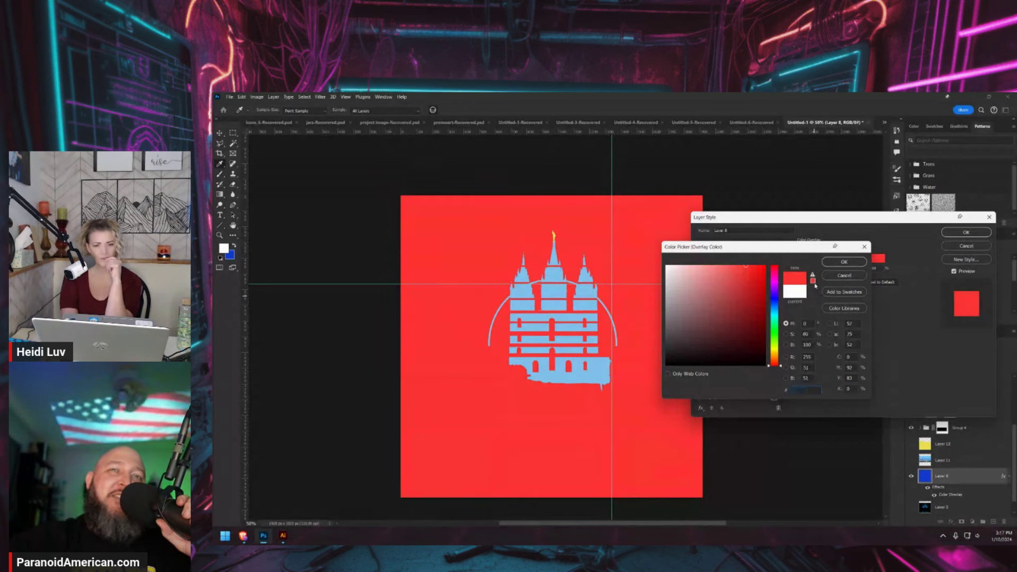
{"action": "mouse_move", "coordinate": [757, 280]}
{"action": "left_mouse_down"}
{"action": "mouse_move", "coordinate": [771, 266]}
{"action": "mouse_move", "coordinate": [781, 294]}
{"action": "mouse_move", "coordinate": [760, 287]}
{"action": "left_mouse_up"}
{"action": "left_click", "coordinate": [813, 281]}
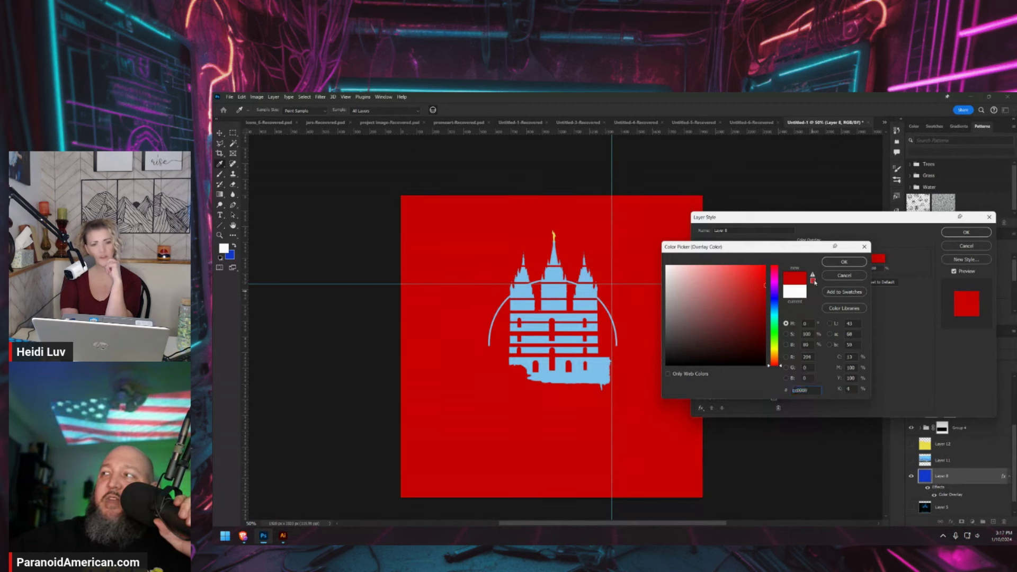
{"action": "left_click", "coordinate": [812, 295]}
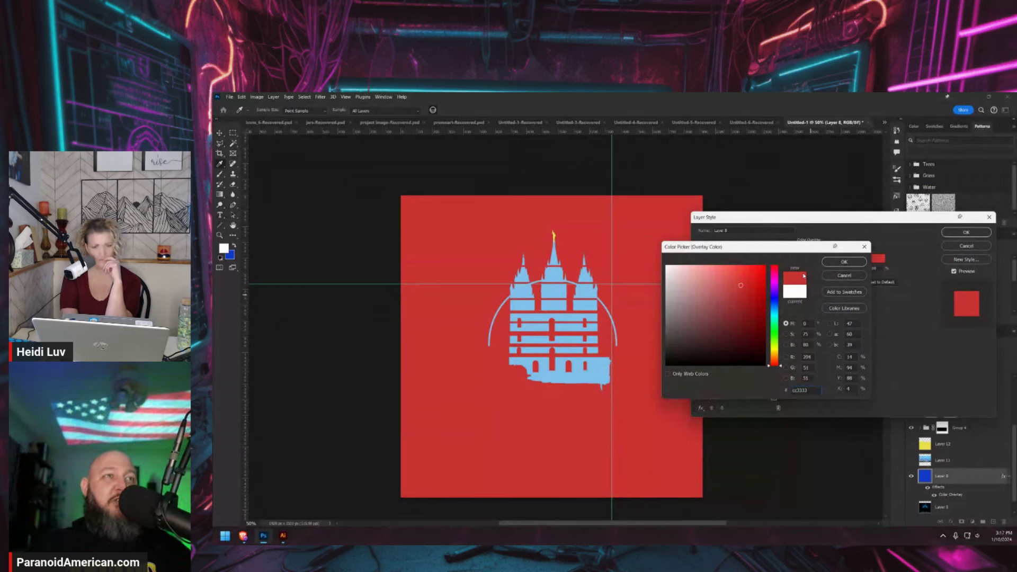
{"action": "left_click", "coordinate": [851, 264]}
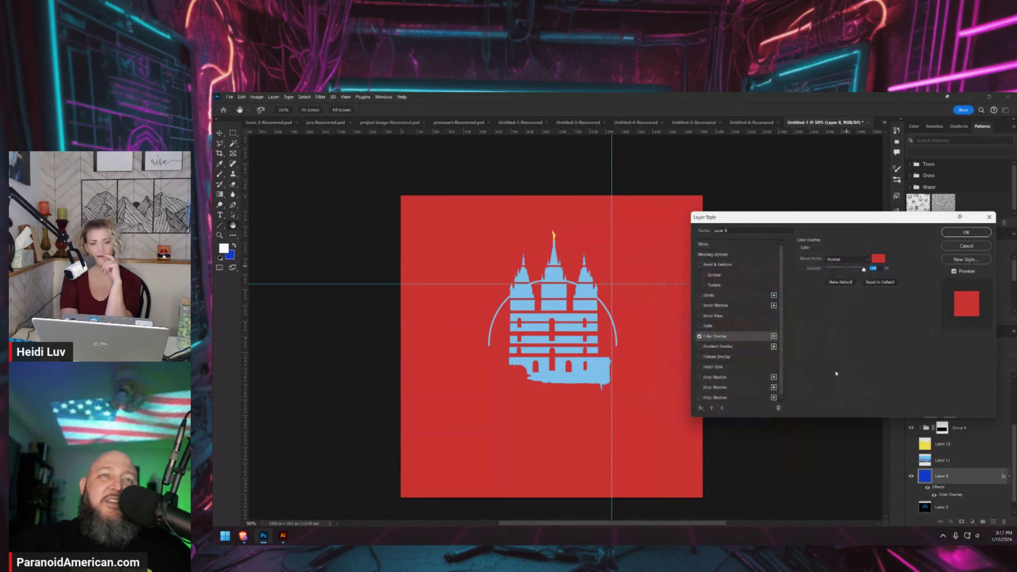
{"action": "left_click", "coordinate": [968, 232]}
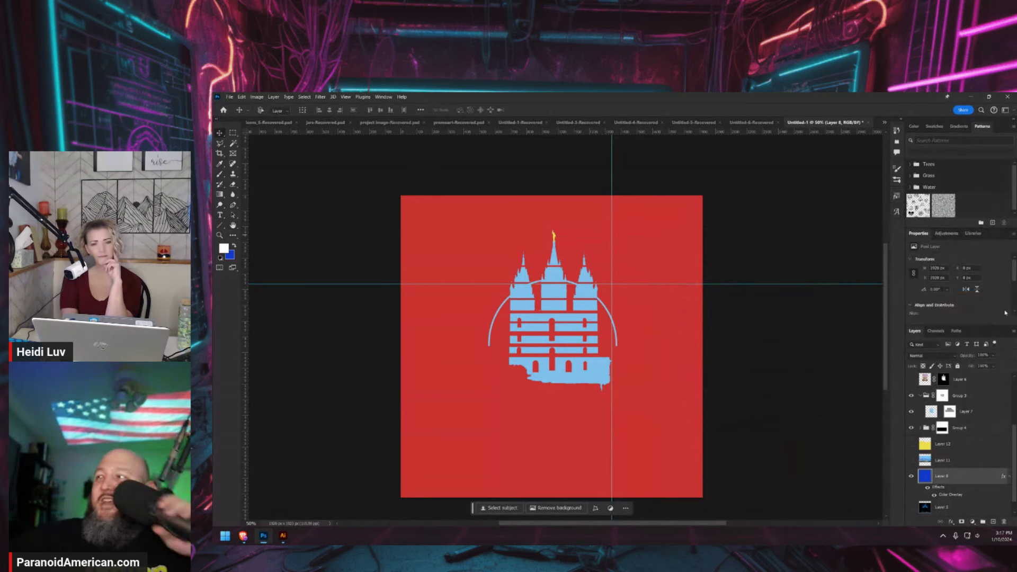
Fill the temple shape on Layer 7 with white
{"action": "left_click", "coordinate": [929, 417]}
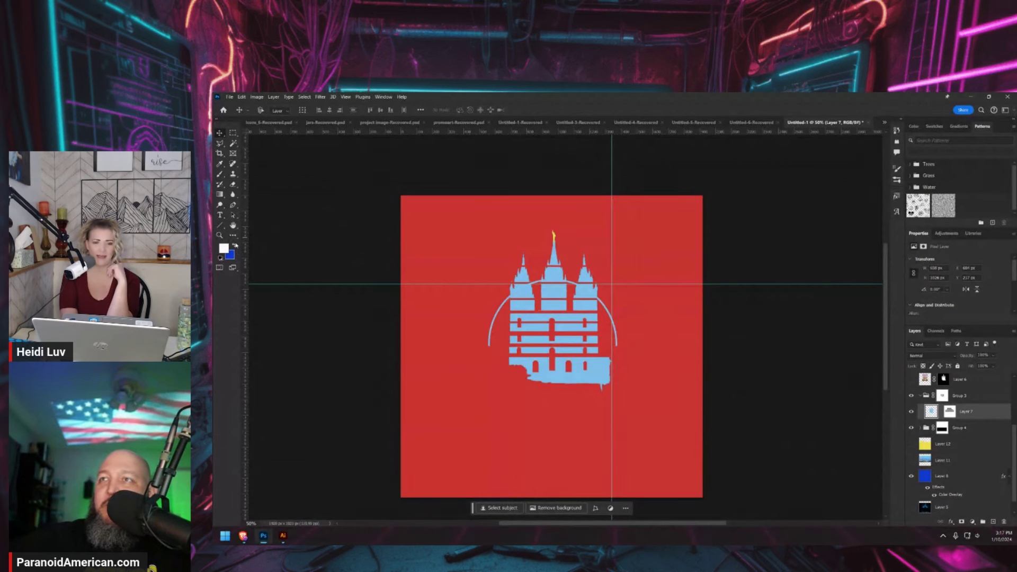
{"action": "key", "text": "x"}
{"action": "left_click", "coordinate": [932, 414], "text": "ctrl"}
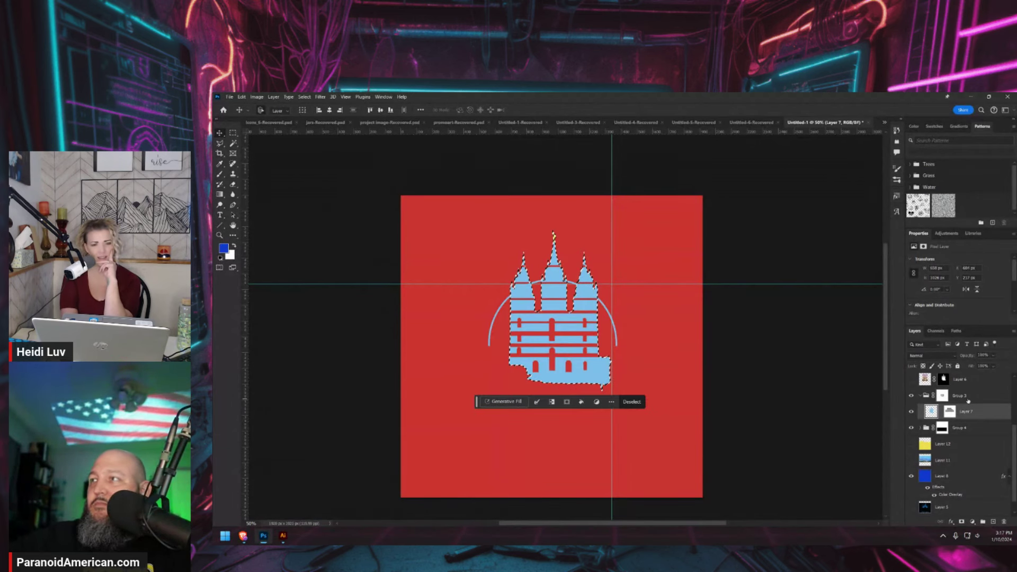
{"action": "key", "text": "ctrl+BackSpace"}
{"action": "key", "text": "ctrl+d"}
Hide Layer 9 and the blue arc group, showing the yellow spire tip and Layer 12 hills
{"action": "scroll", "coordinate": [1014, 416], "scroll_direction": "up", "scroll_amount": 5}
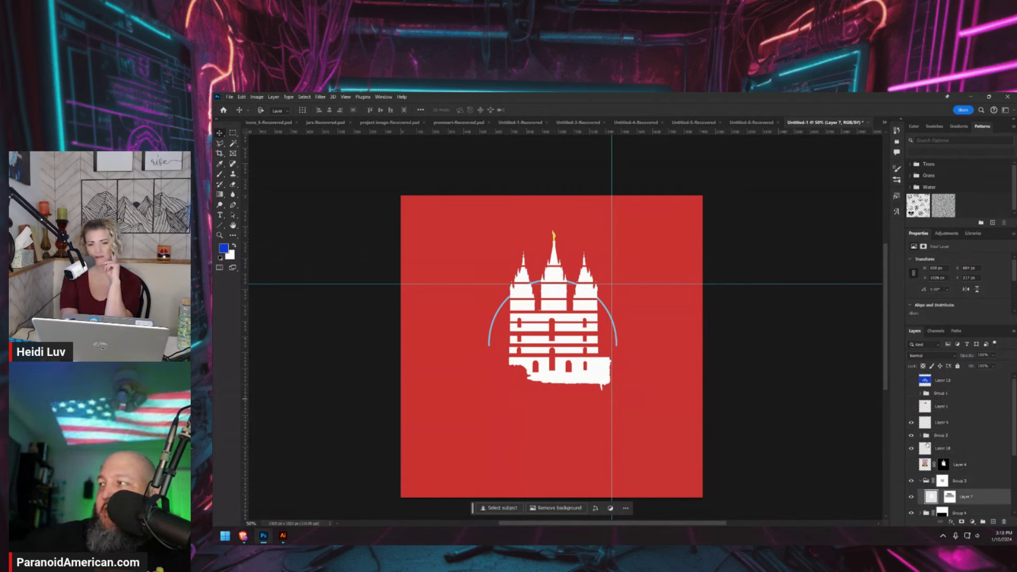
{"action": "left_click", "coordinate": [912, 423]}
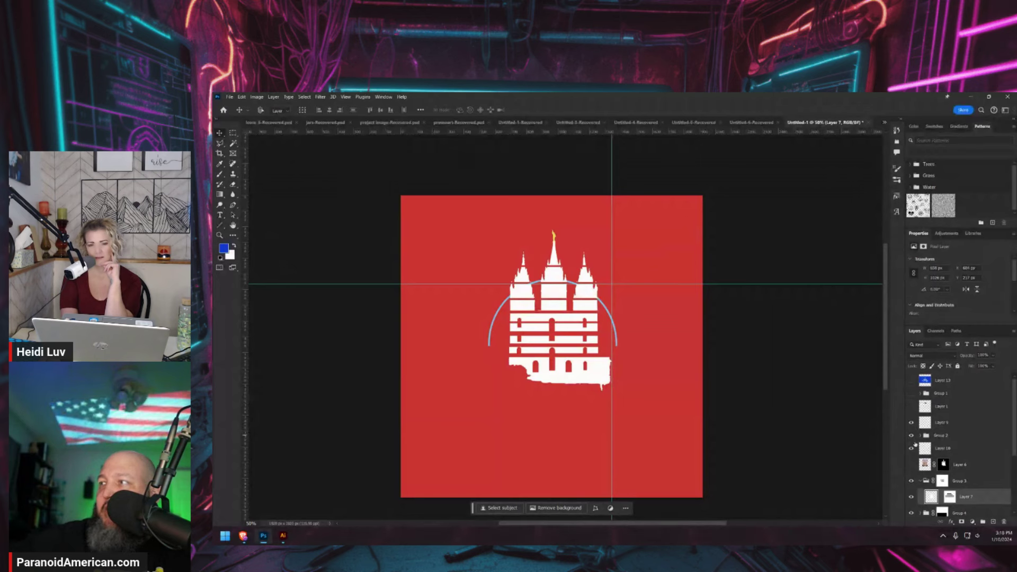
{"action": "left_click", "coordinate": [911, 448]}
{"action": "scroll", "coordinate": [914, 448], "scroll_direction": "down", "scroll_amount": 1}
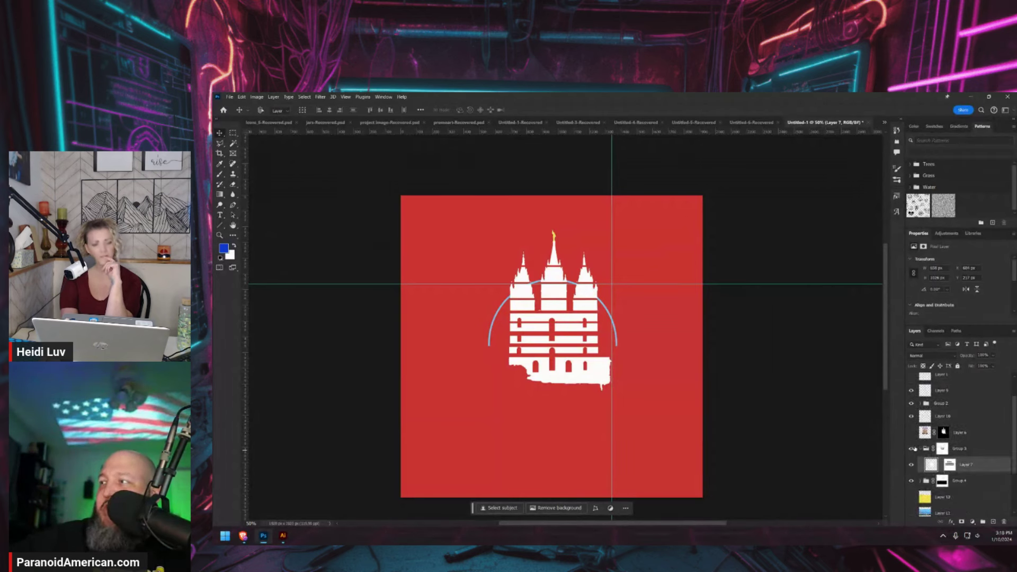
{"action": "left_click", "coordinate": [911, 449]}
{"action": "left_click", "coordinate": [911, 450]}
{"action": "scroll", "coordinate": [916, 444], "scroll_direction": "up", "scroll_amount": 1}
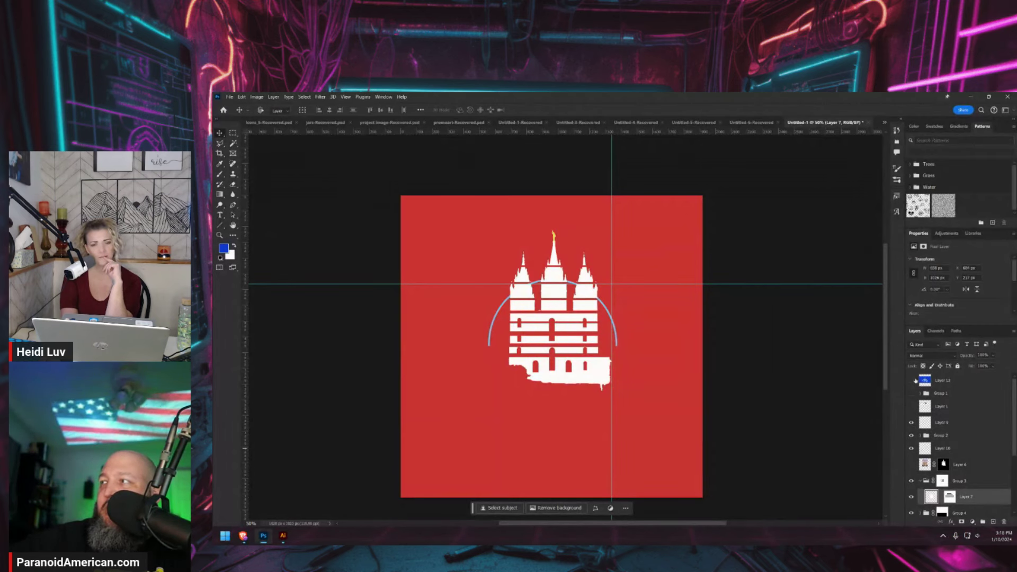
{"action": "scroll", "coordinate": [923, 421], "scroll_direction": "down", "scroll_amount": 3}
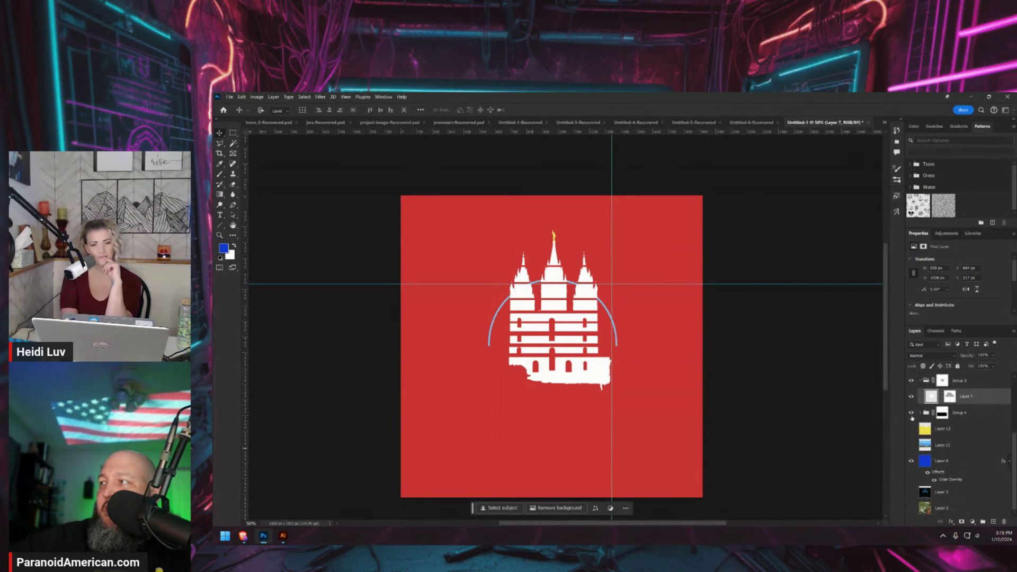
{"action": "left_click", "coordinate": [911, 414]}
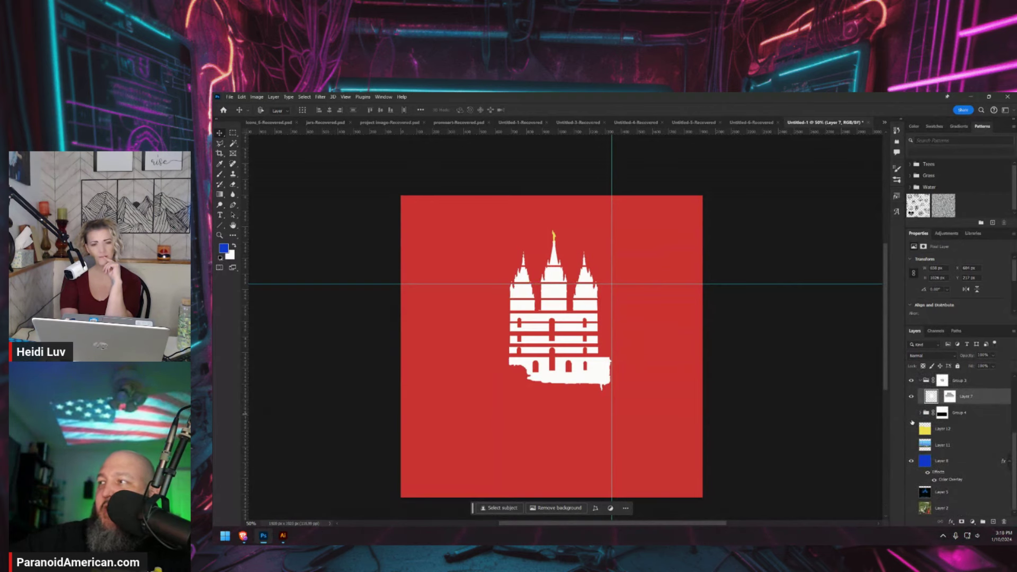
{"action": "left_click", "coordinate": [911, 427]}
Load a selection of the Layer 12 hills and add a Gradient Overlay
{"action": "left_click", "coordinate": [918, 429]}
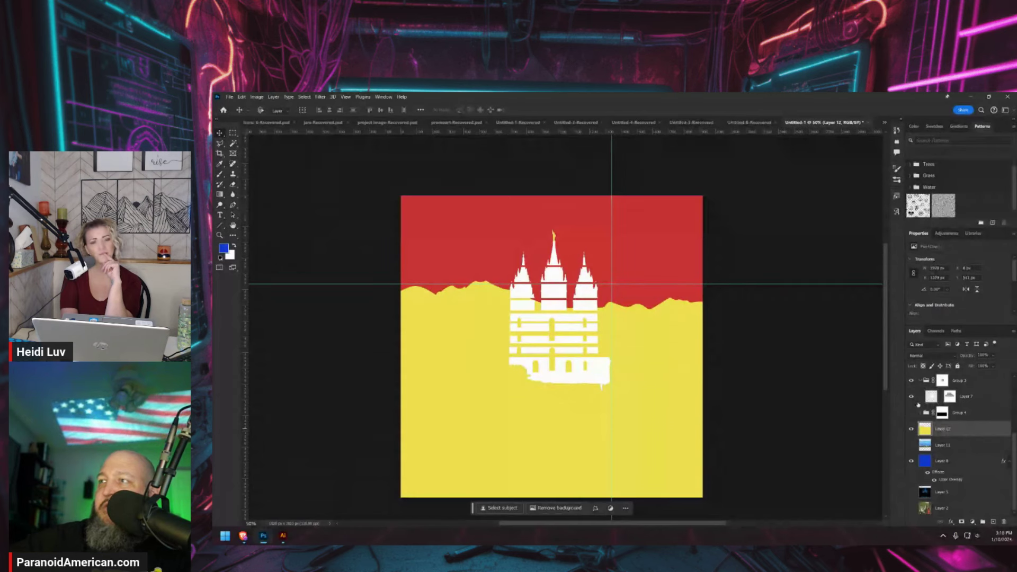
{"action": "left_click", "coordinate": [925, 428], "text": "ctrl"}
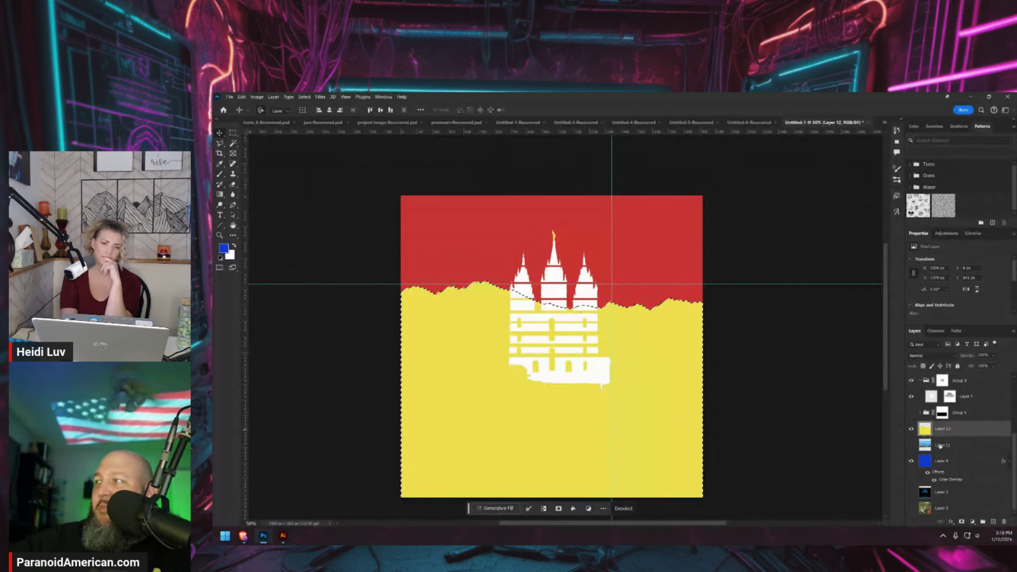
{"action": "left_click", "coordinate": [954, 522]}
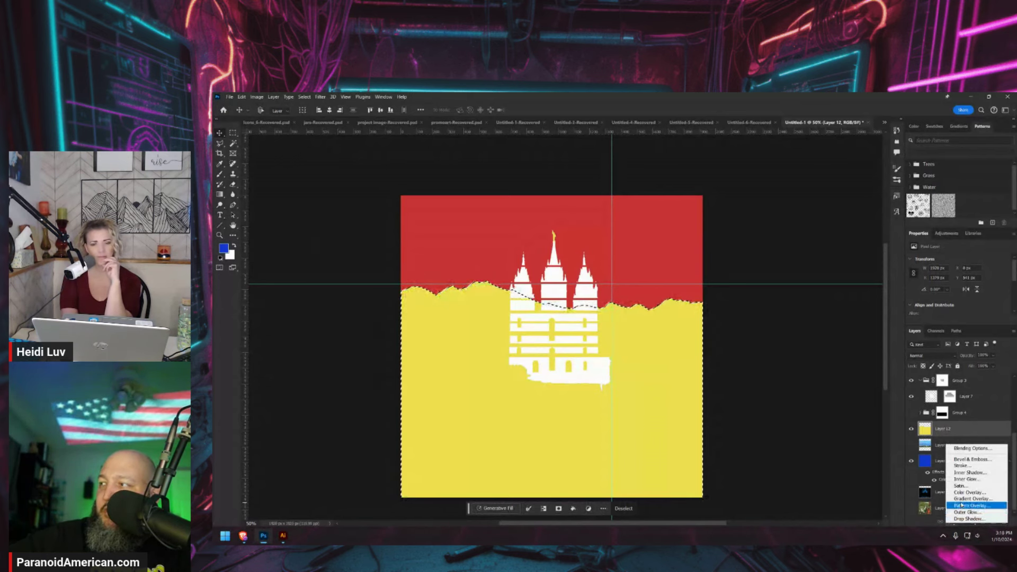
{"action": "left_click", "coordinate": [946, 506]}
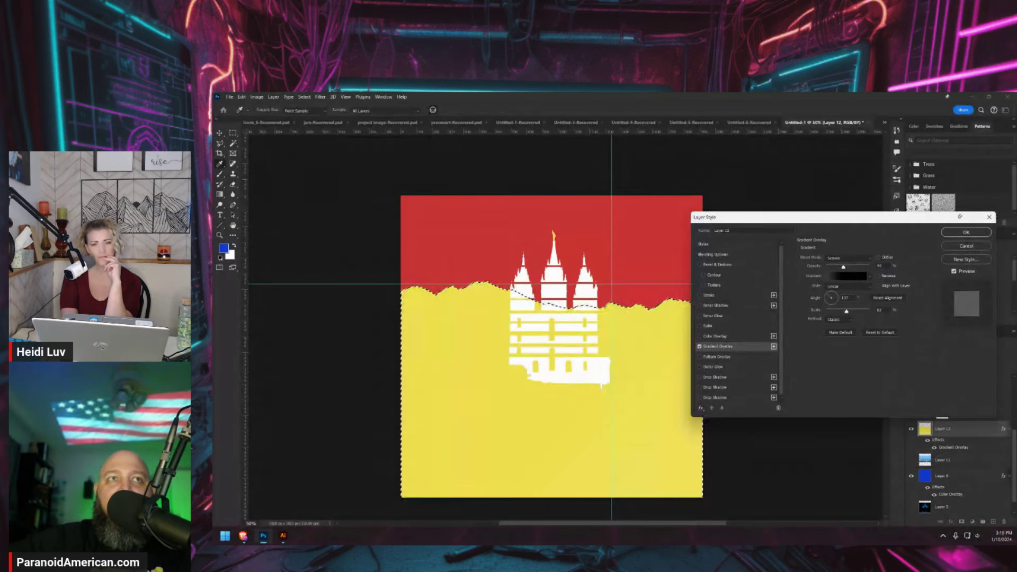
Set the gradient stops from the canvas red to a deep dark red
{"action": "left_click_drag", "start_coordinate": [214, 183], "coordinate": [775, 213]}
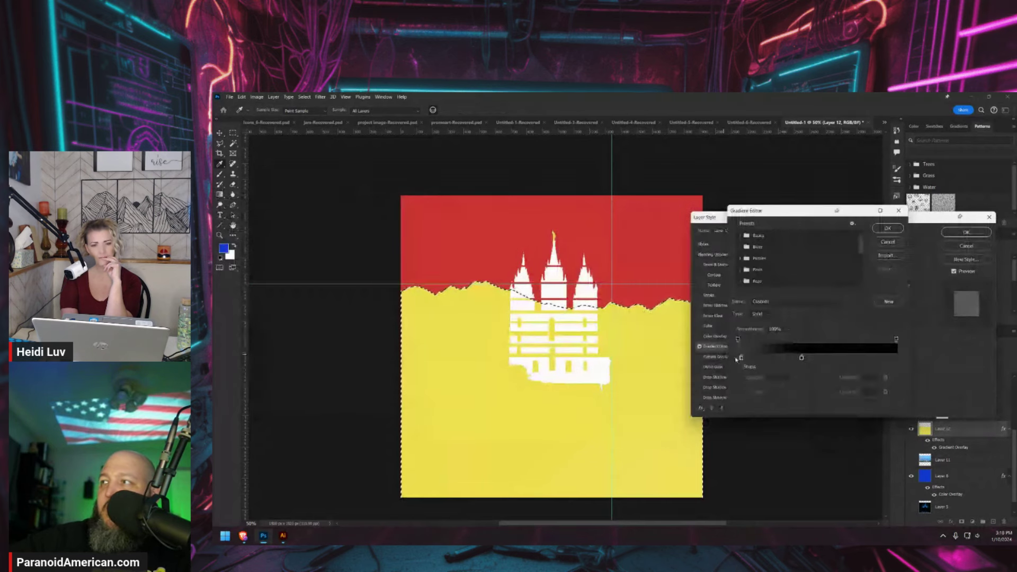
{"action": "left_click", "coordinate": [741, 358]}
{"action": "left_click", "coordinate": [443, 213]}
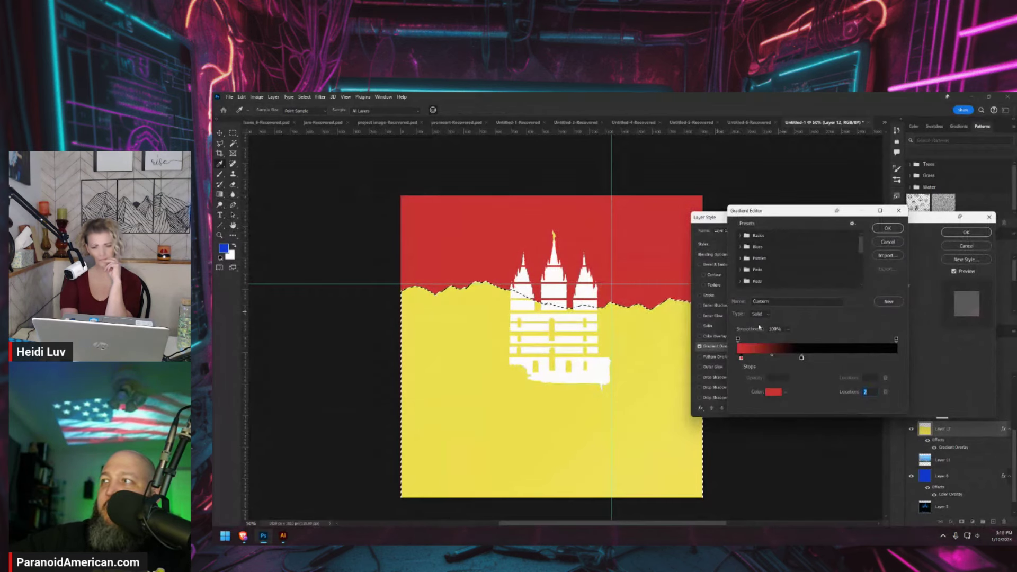
{"action": "left_click_drag", "start_coordinate": [801, 360], "coordinate": [917, 357]}
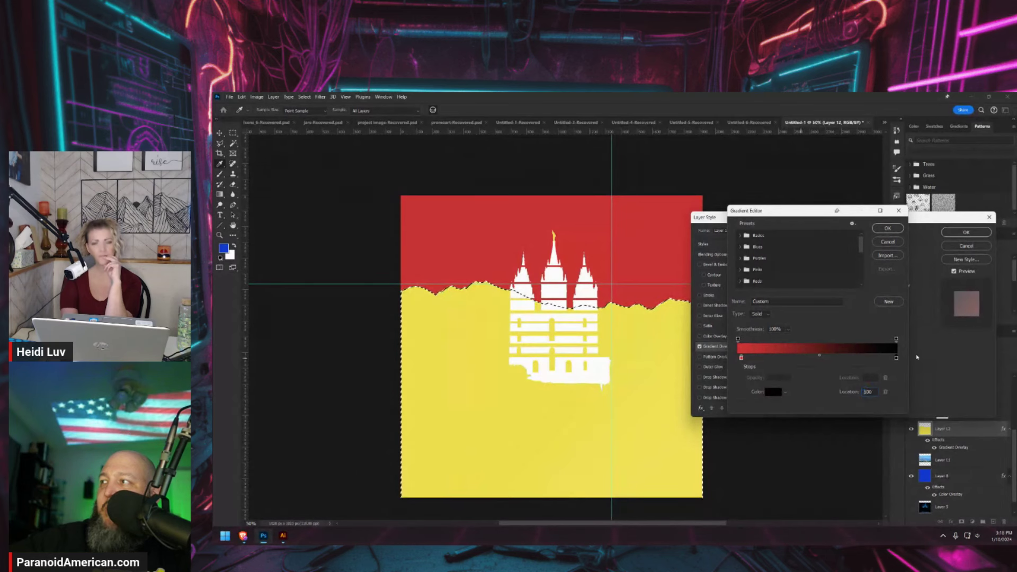
{"action": "left_click", "coordinate": [586, 242]}
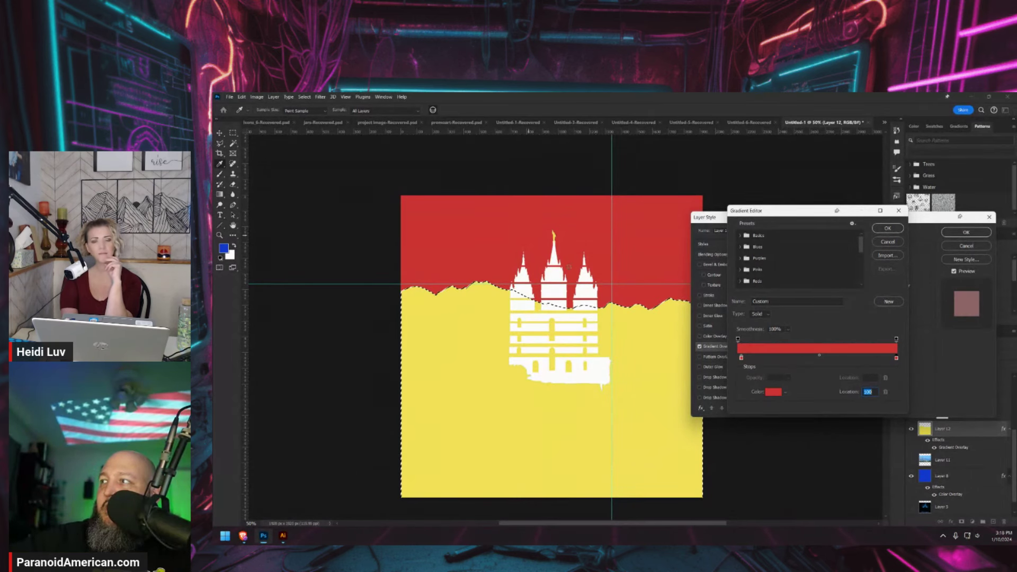
{"action": "left_click", "coordinate": [775, 392]}
{"action": "left_click", "coordinate": [760, 309]}
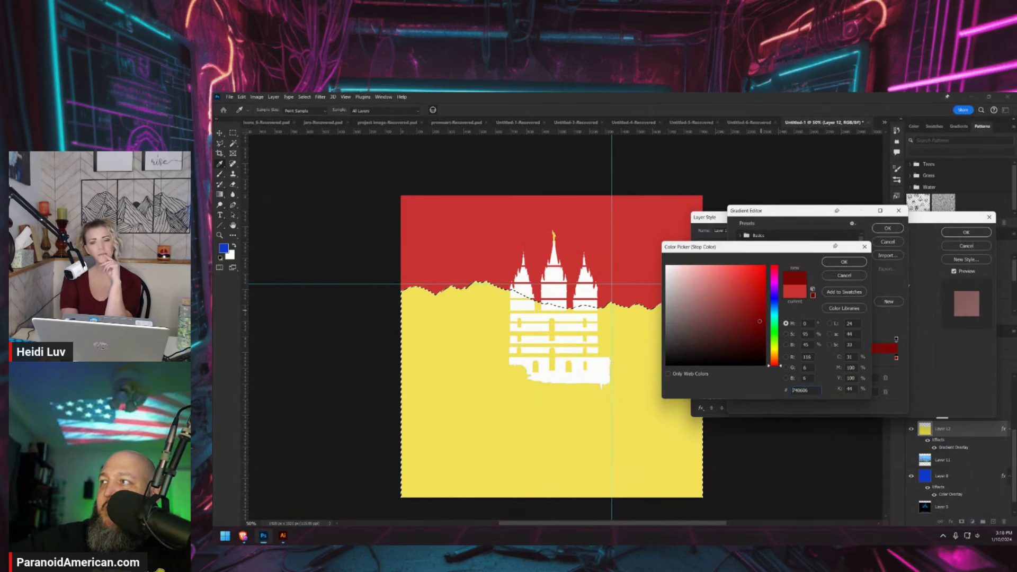
{"action": "mouse_move", "coordinate": [759, 321]}
{"action": "left_mouse_down"}
{"action": "mouse_move", "coordinate": [741, 324]}
{"action": "mouse_move", "coordinate": [747, 331]}
{"action": "left_mouse_up"}
{"action": "left_click", "coordinate": [840, 265]}
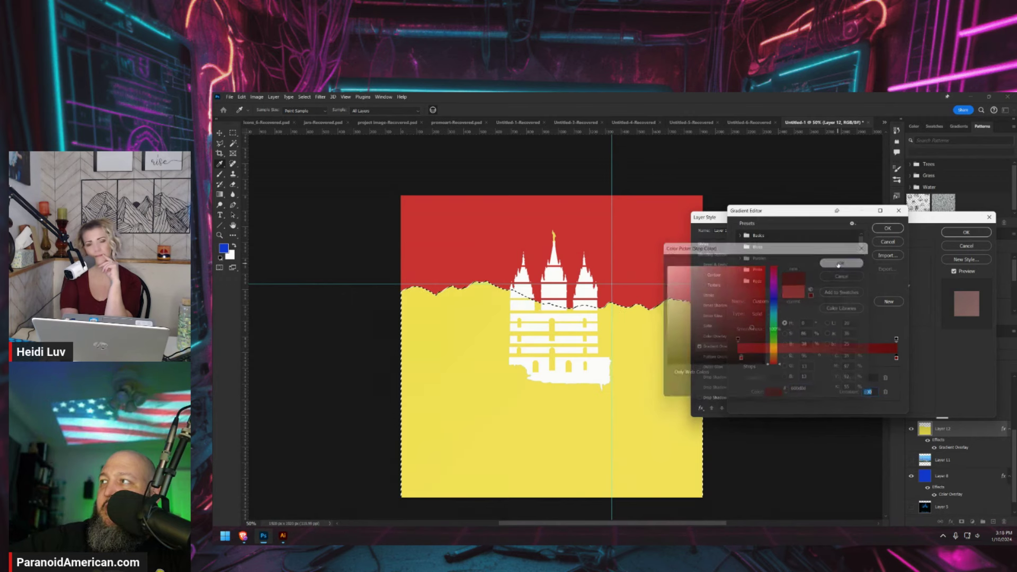
{"action": "left_click", "coordinate": [887, 228]}
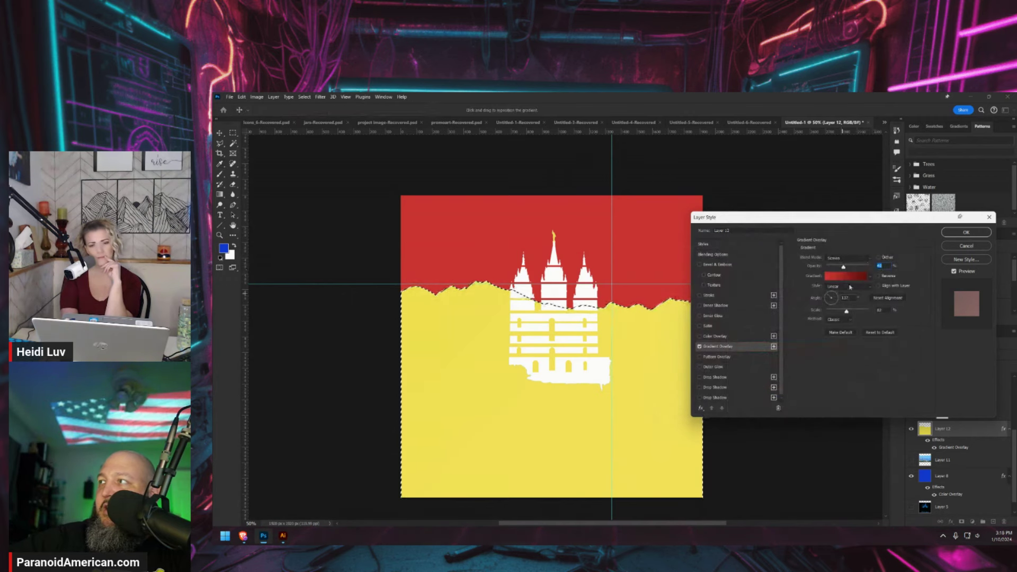
Set the gradient overlay to Normal mode, 100% opacity and a 90° angle
{"action": "left_click", "coordinate": [853, 261]}
{"action": "left_click", "coordinate": [853, 268]}
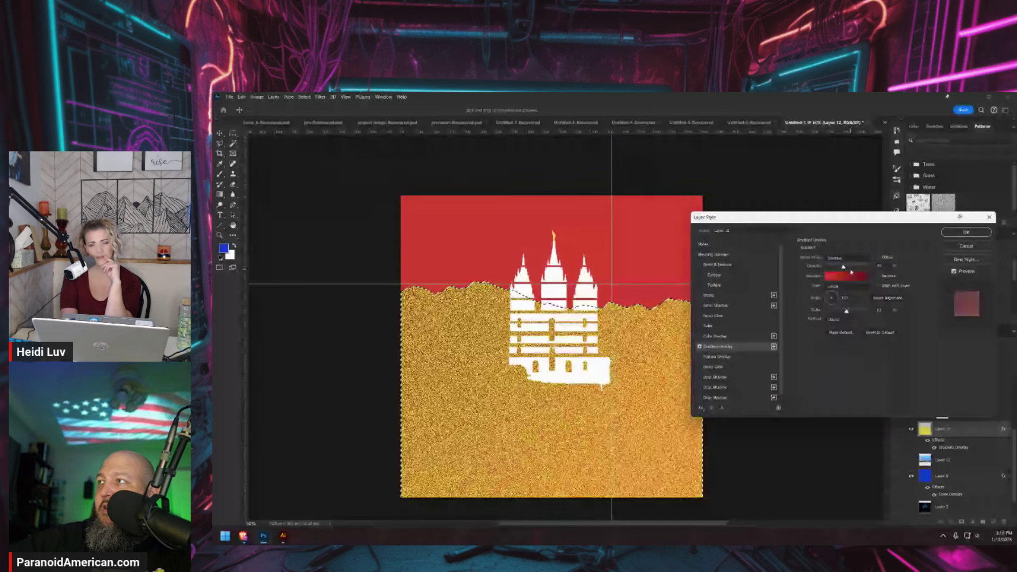
{"action": "left_click_drag", "start_coordinate": [835, 297], "coordinate": [837, 310]}
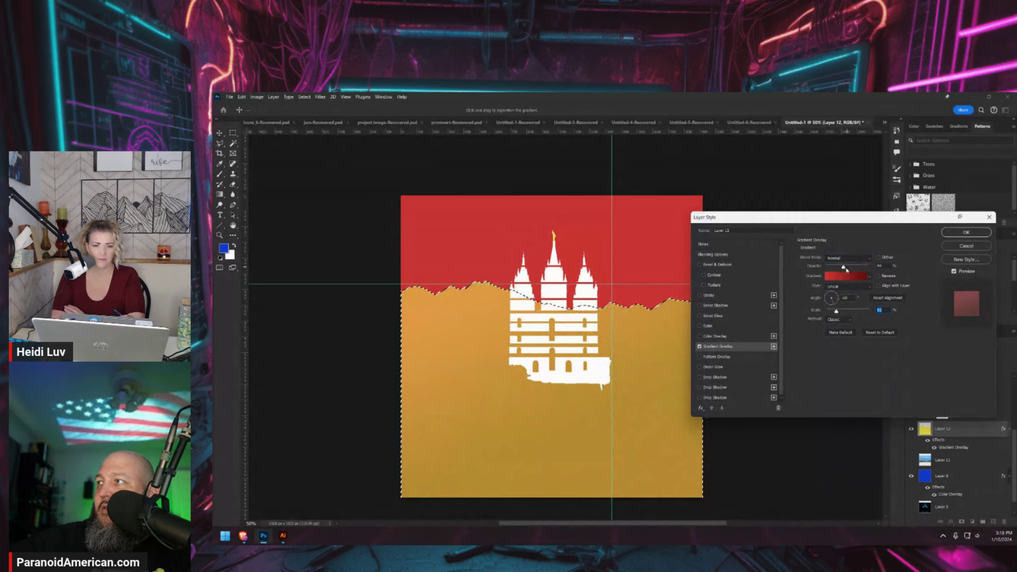
{"action": "left_click_drag", "start_coordinate": [845, 270], "coordinate": [887, 275]}
{"action": "left_click_drag", "start_coordinate": [836, 312], "coordinate": [786, 302]}
{"action": "type", "text": "90"}
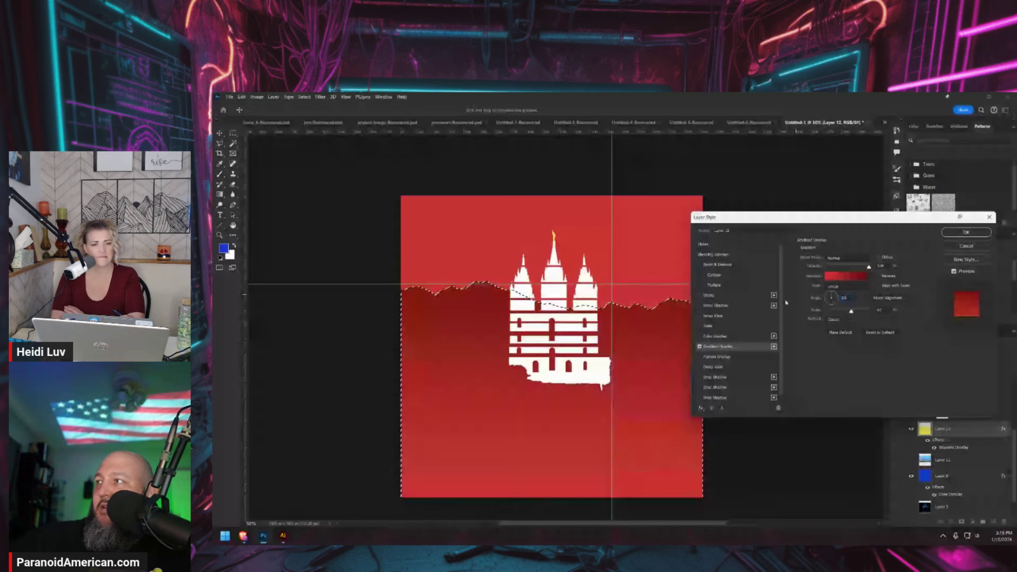
{"action": "mouse_move", "coordinate": [851, 311]}
{"action": "left_mouse_down"}
{"action": "mouse_move", "coordinate": [840, 311]}
{"action": "mouse_move", "coordinate": [857, 312]}
{"action": "mouse_move", "coordinate": [856, 320]}
{"action": "left_mouse_up"}
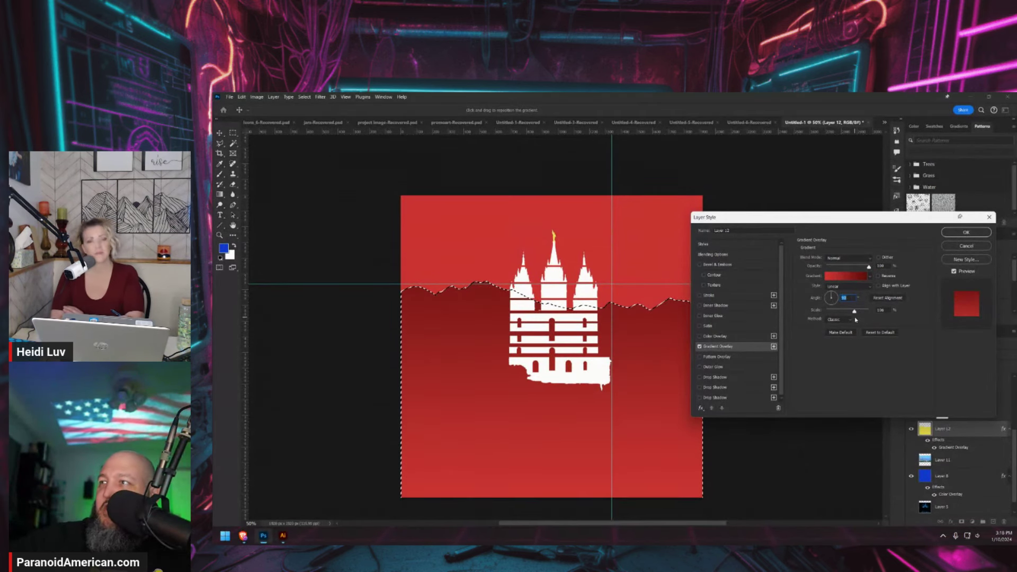
{"action": "key", "text": "Tab"}
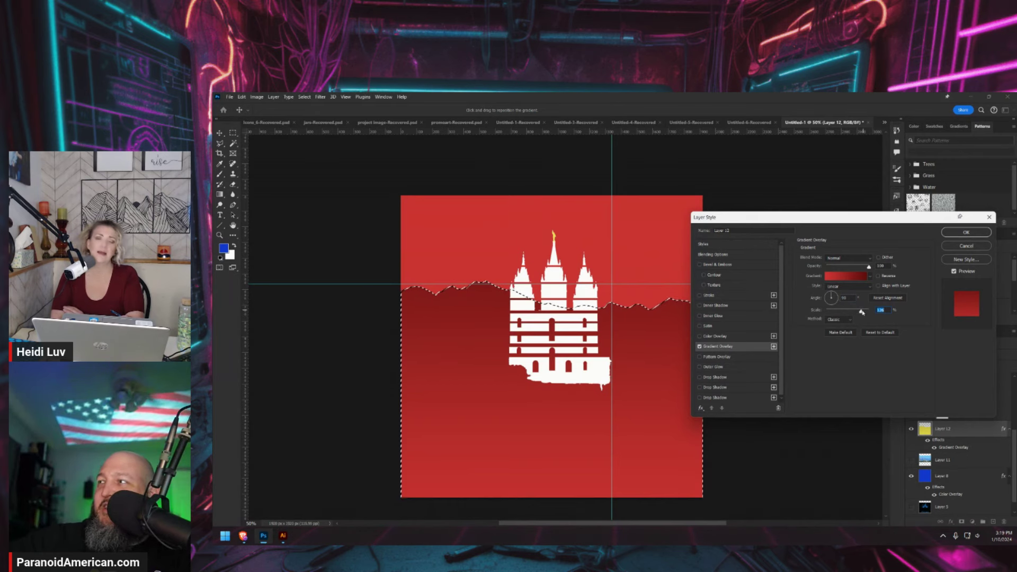
Reposition the gradient on the hills, set its scale to about 75, and apply it
{"action": "mouse_move", "coordinate": [862, 313]}
{"action": "left_mouse_down"}
{"action": "mouse_move", "coordinate": [875, 314]}
{"action": "mouse_move", "coordinate": [858, 313]}
{"action": "left_mouse_up"}
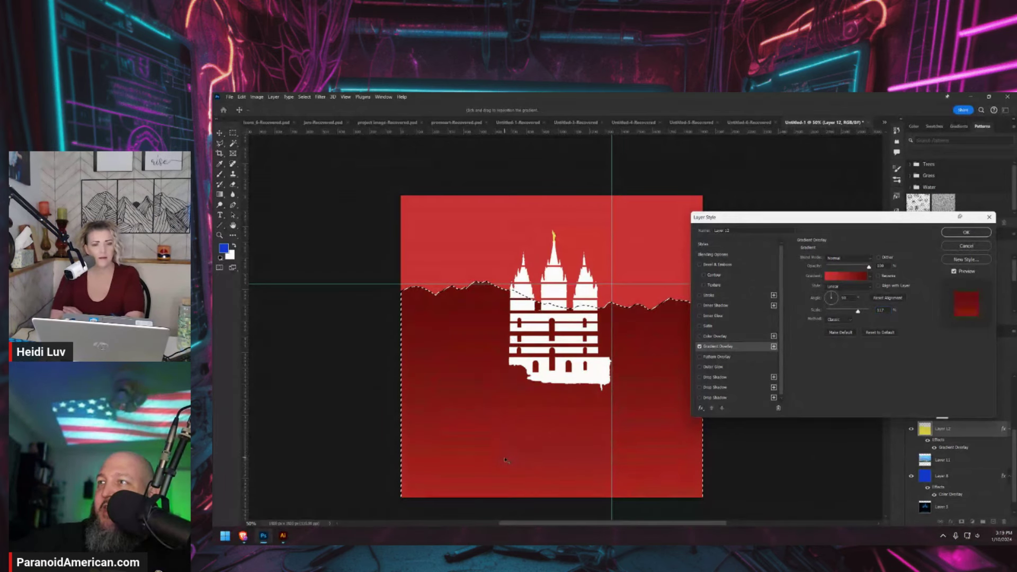
{"action": "left_click_drag", "start_coordinate": [504, 460], "coordinate": [491, 167]}
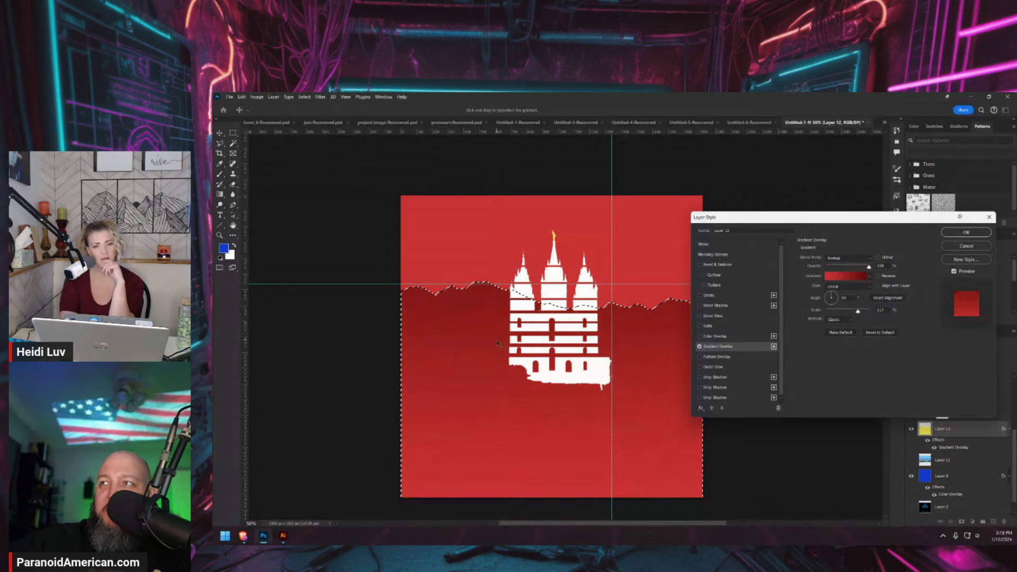
{"action": "mouse_move", "coordinate": [499, 376]}
{"action": "left_mouse_down"}
{"action": "mouse_move", "coordinate": [501, 391]}
{"action": "mouse_move", "coordinate": [510, 382]}
{"action": "left_mouse_up"}
{"action": "left_click_drag", "start_coordinate": [857, 311], "coordinate": [836, 314]}
{"action": "mouse_move", "coordinate": [571, 402]}
{"action": "left_mouse_down"}
{"action": "mouse_move", "coordinate": [572, 379]}
{"action": "mouse_move", "coordinate": [572, 388]}
{"action": "left_mouse_up"}
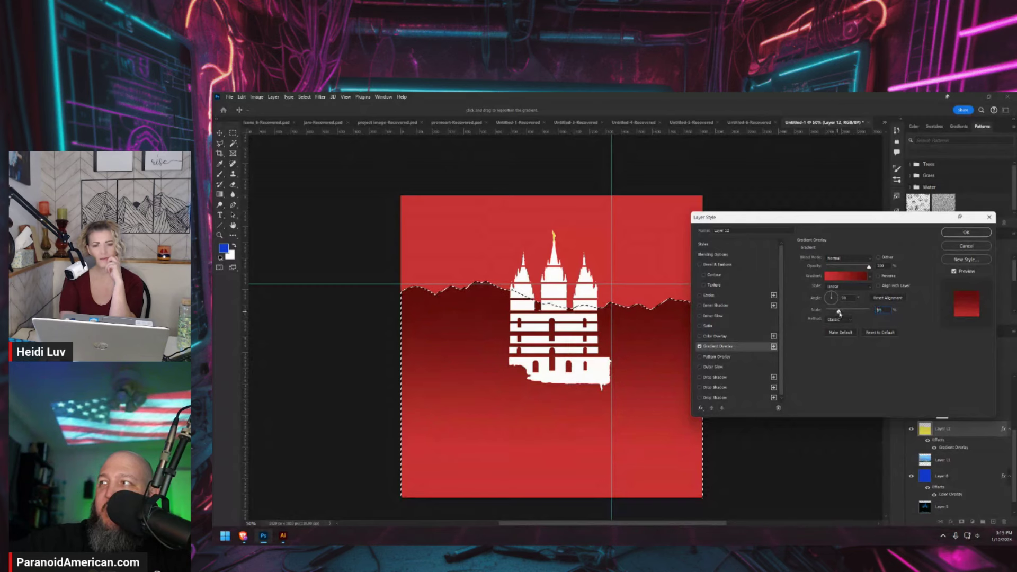
{"action": "left_click_drag", "start_coordinate": [836, 311], "coordinate": [844, 314]}
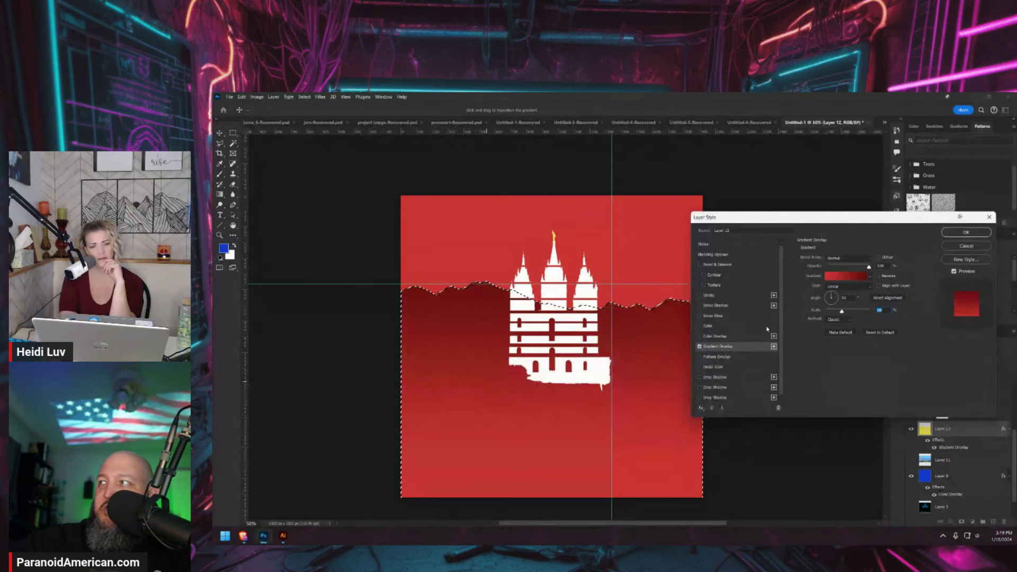
{"action": "key", "text": "Return"}
{"action": "key", "text": "ctrl+d"}
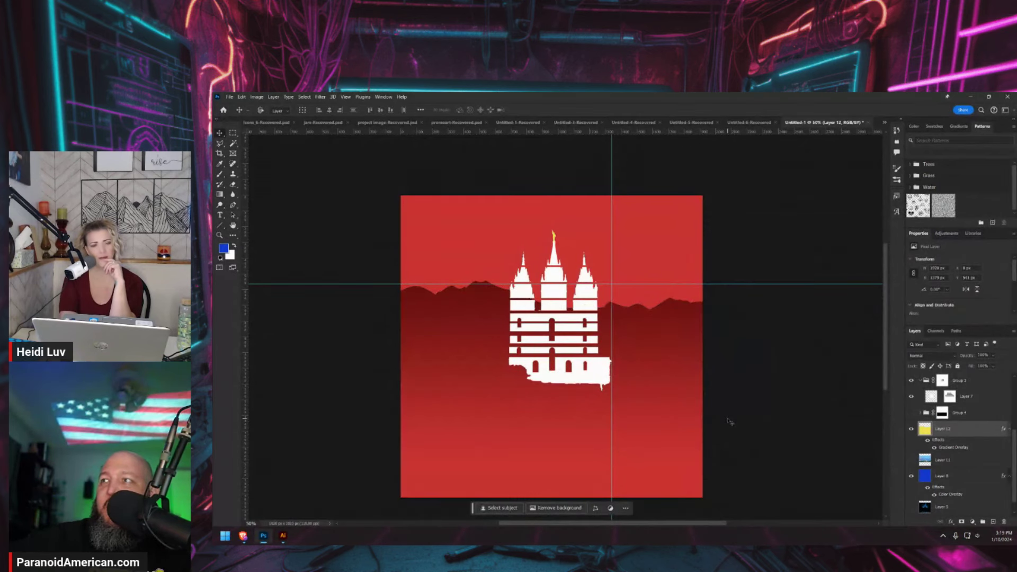
Show the arc group again and expand Group 4 to reveal Layer 14
{"action": "key", "text": "ctrl+plus"}
{"action": "scroll", "coordinate": [942, 450], "scroll_direction": "down", "scroll_amount": 1}
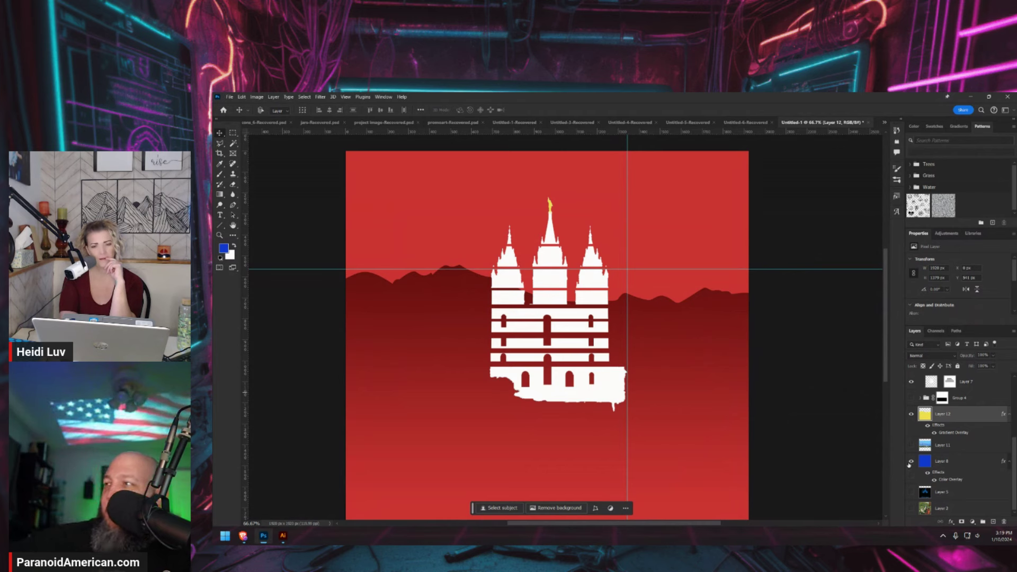
{"action": "scroll", "coordinate": [911, 438], "scroll_direction": "up", "scroll_amount": 1}
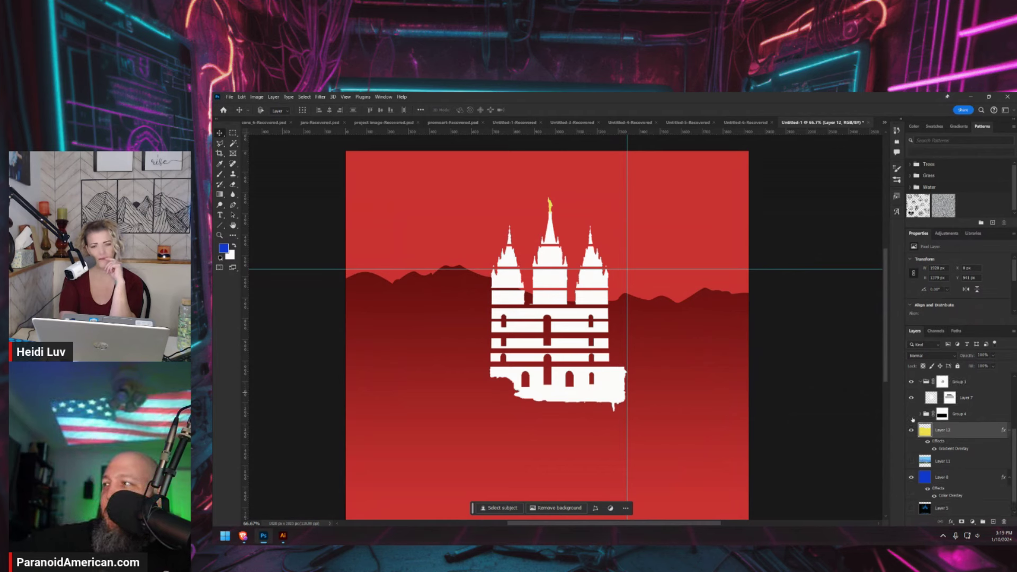
{"action": "left_click", "coordinate": [911, 413]}
{"action": "left_click", "coordinate": [942, 416]}
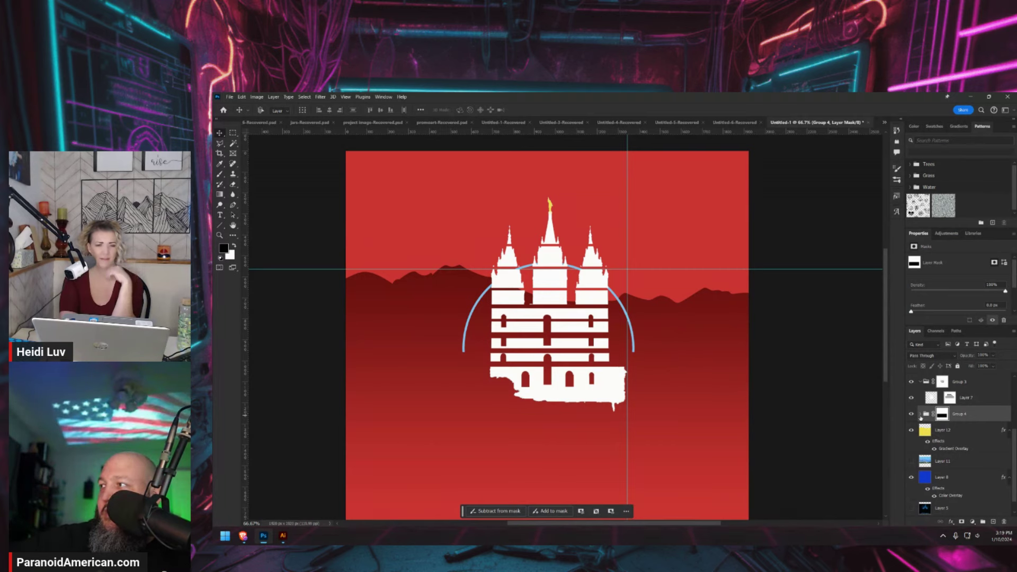
{"action": "left_click", "coordinate": [921, 414]}
{"action": "left_click", "coordinate": [930, 430], "text": "ctrl"}
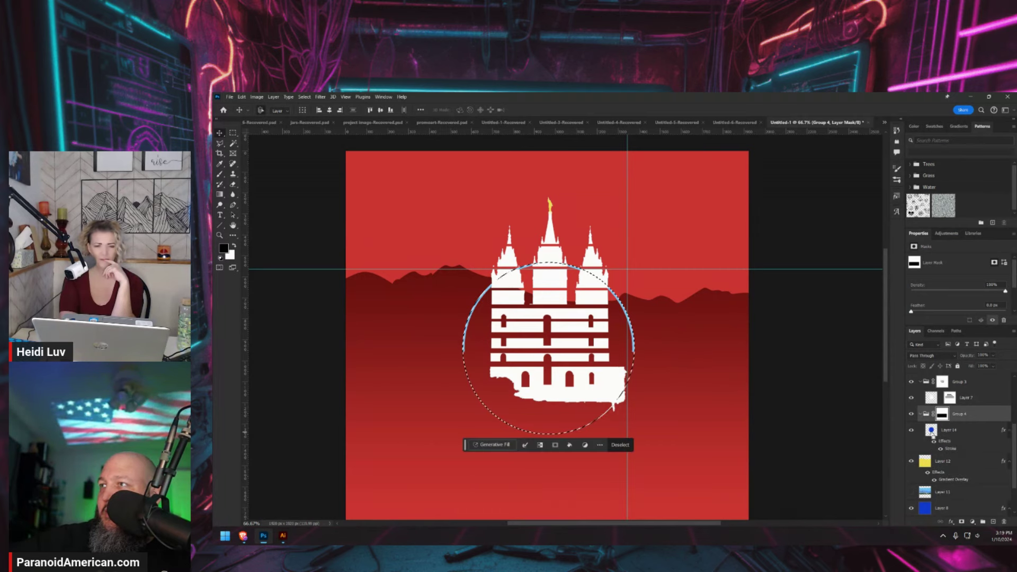
{"action": "key", "text": "ctrl+d"}
Open Layer 14's stroke settings and try white and black as the stroke colour
{"action": "left_click", "coordinate": [950, 450]}
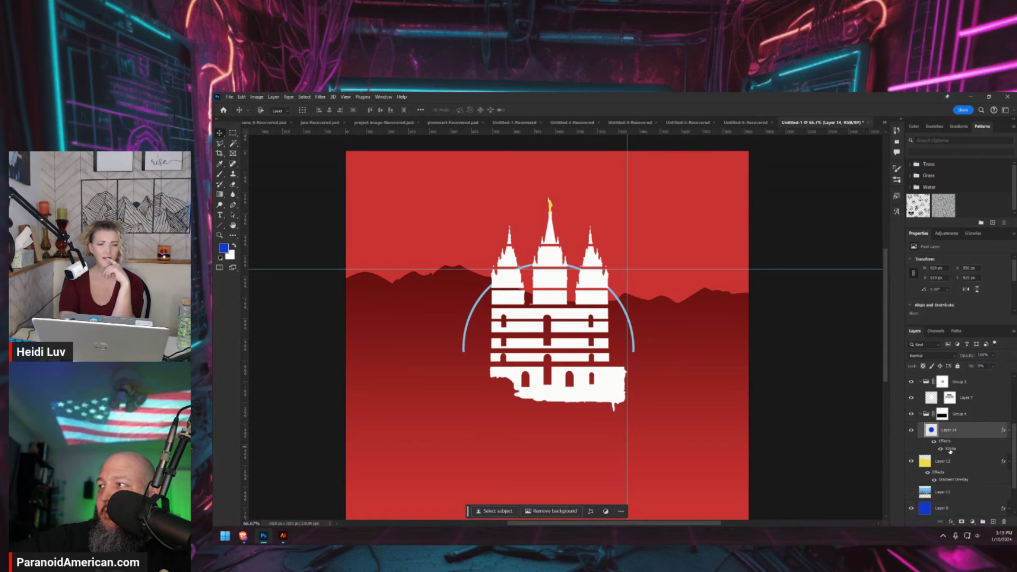
{"action": "double_click", "coordinate": [951, 450]}
{"action": "left_click", "coordinate": [817, 315]}
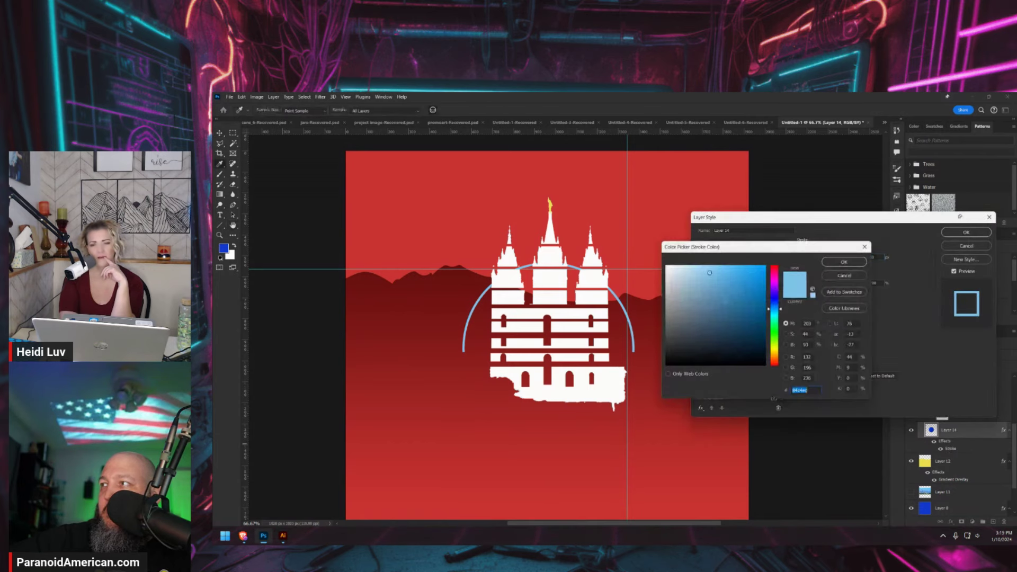
{"action": "left_click", "coordinate": [667, 267]}
{"action": "left_click", "coordinate": [666, 365]}
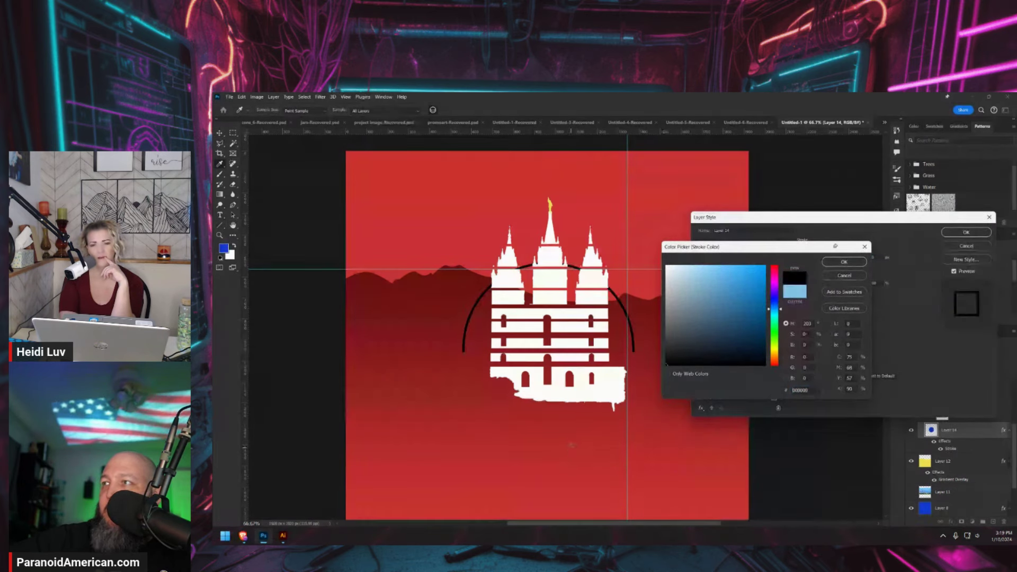
{"action": "left_click", "coordinate": [666, 267]}
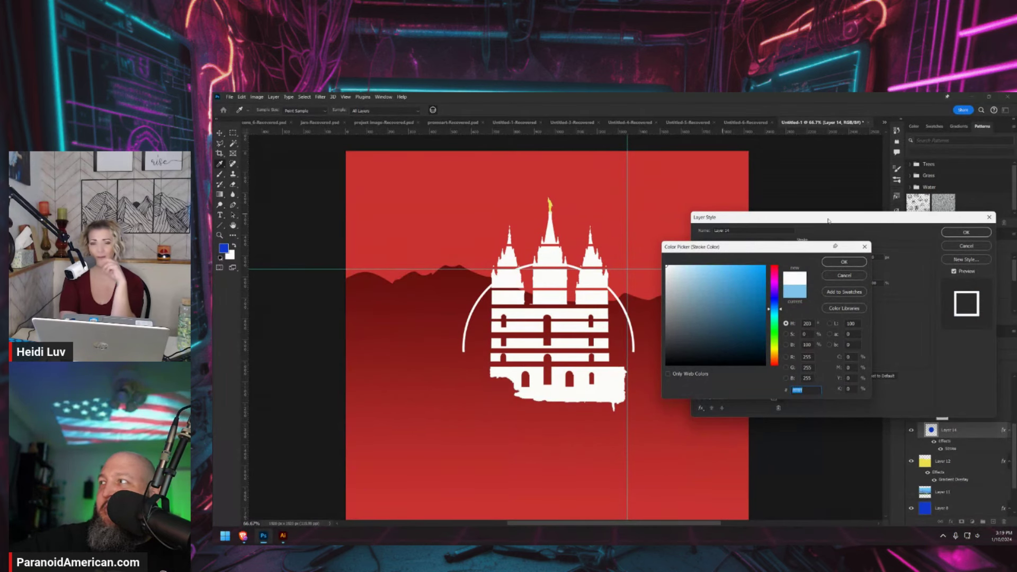
{"action": "left_click", "coordinate": [835, 263]}
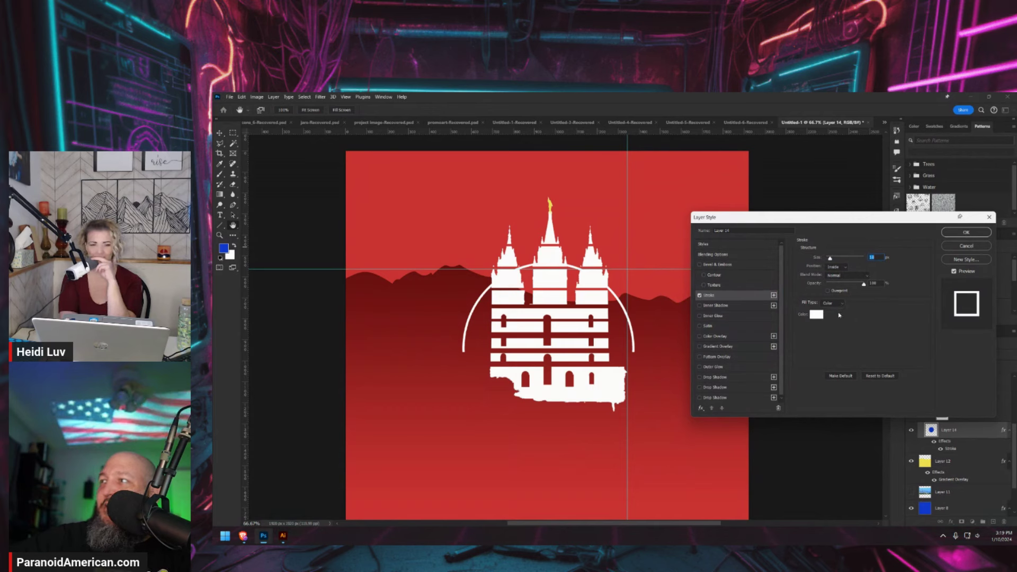
Sample the spire tip's yellow as the arc's stroke colour and apply it
{"action": "left_click", "coordinate": [815, 314]}
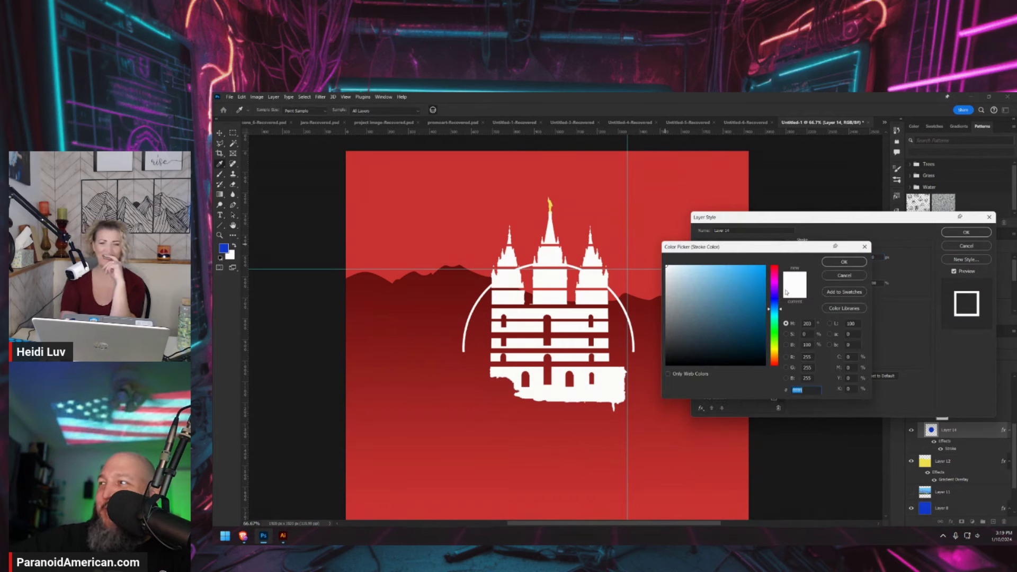
{"action": "left_click", "coordinate": [845, 275]}
{"action": "left_click", "coordinate": [806, 313]}
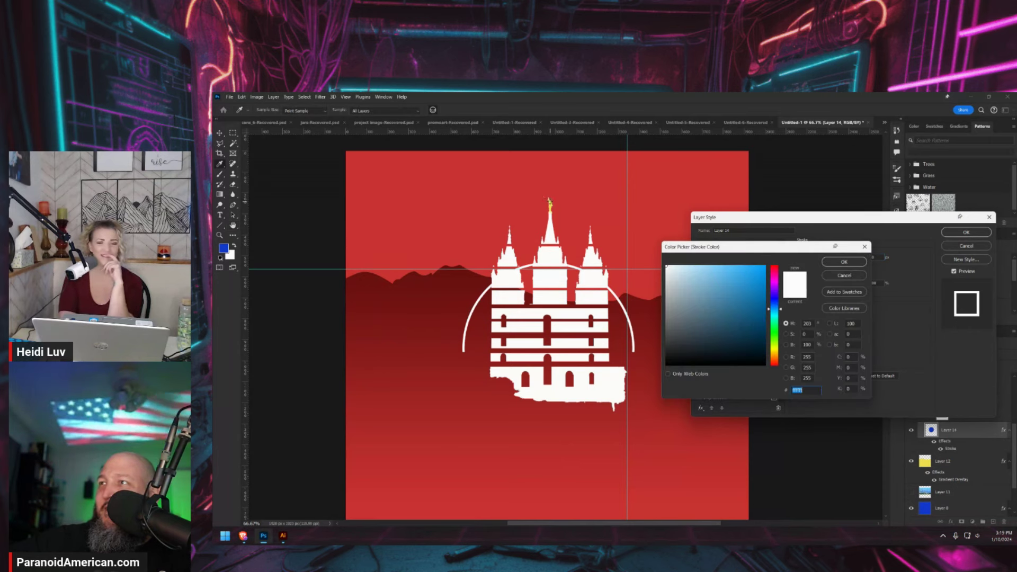
{"action": "left_click", "coordinate": [548, 202]}
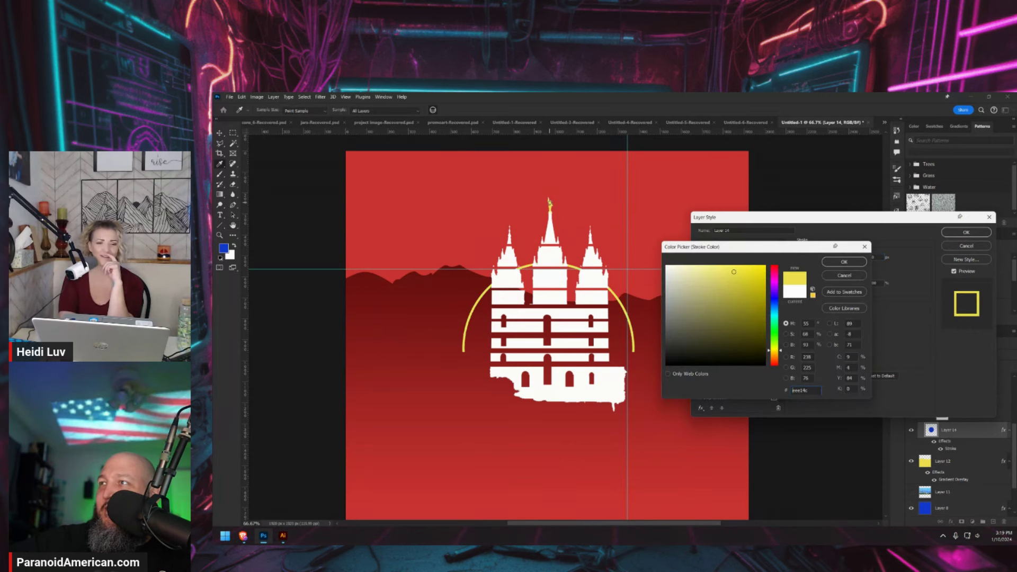
{"action": "left_click", "coordinate": [861, 264]}
{"action": "left_click", "coordinate": [966, 232]}
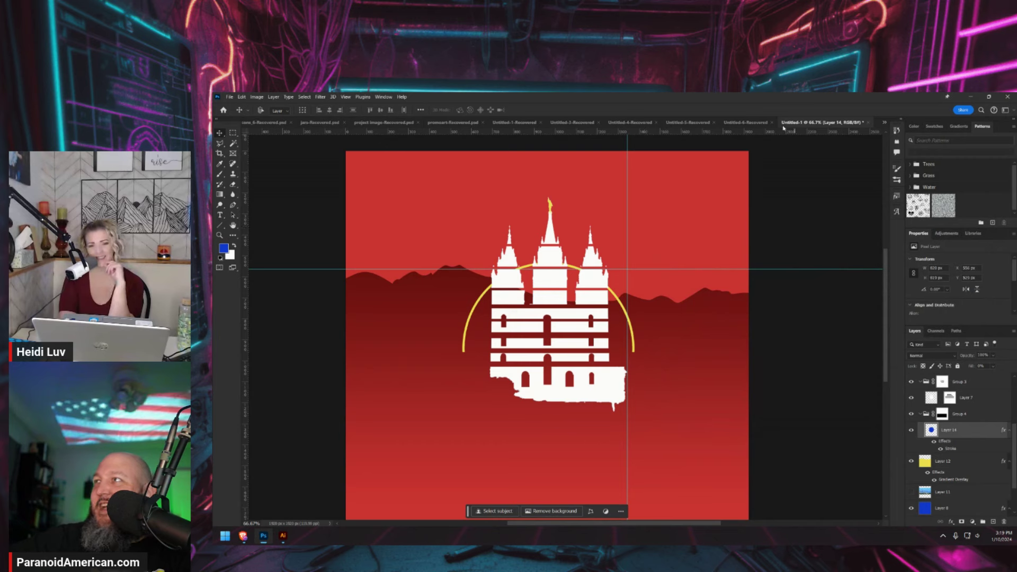
{"action": "scroll", "coordinate": [961, 395], "scroll_direction": "up", "scroll_amount": 3}
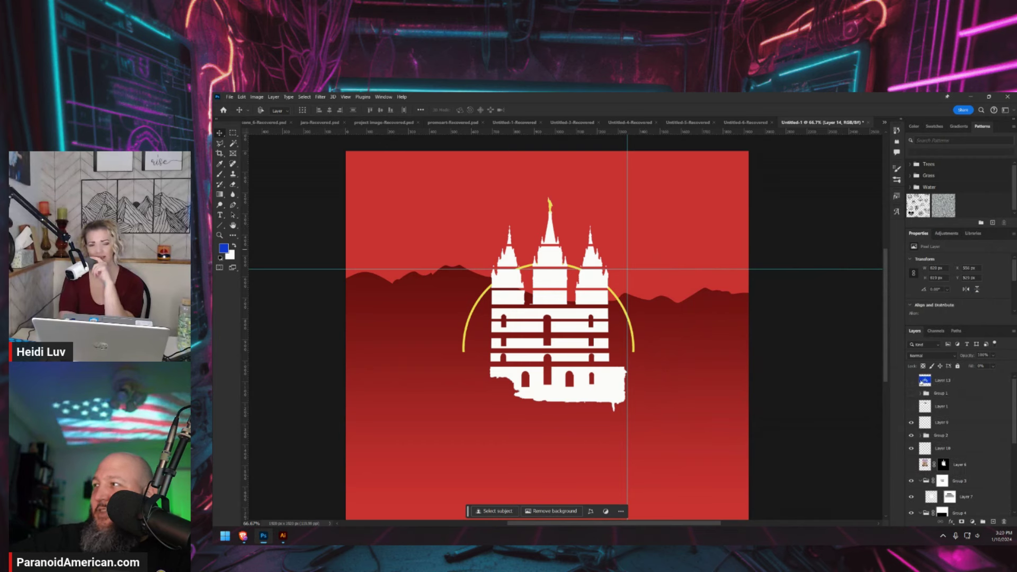
{"action": "left_click", "coordinate": [911, 380]}
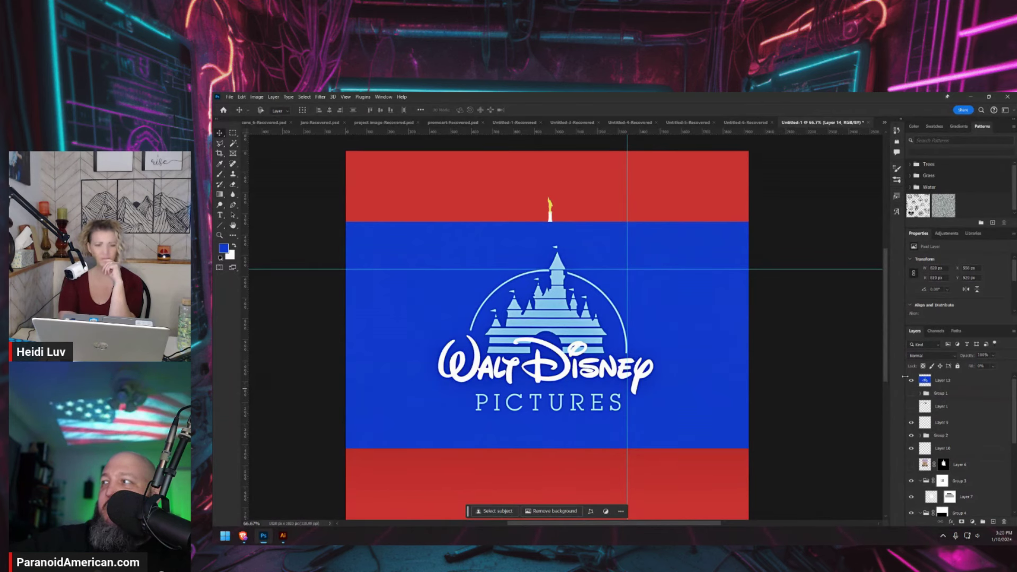
{"action": "left_click", "coordinate": [909, 378]}
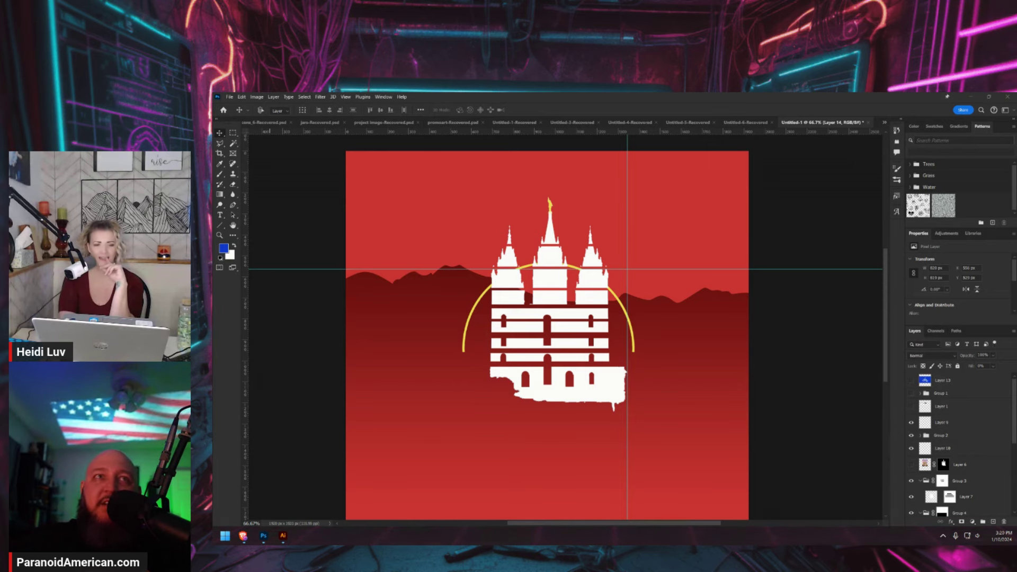
Install the Enchanted Land font from Windows Font Viewer and go back to the Photoshop artwork
{"action": "left_click_drag", "start_coordinate": [214, 187], "coordinate": [789, 140]}
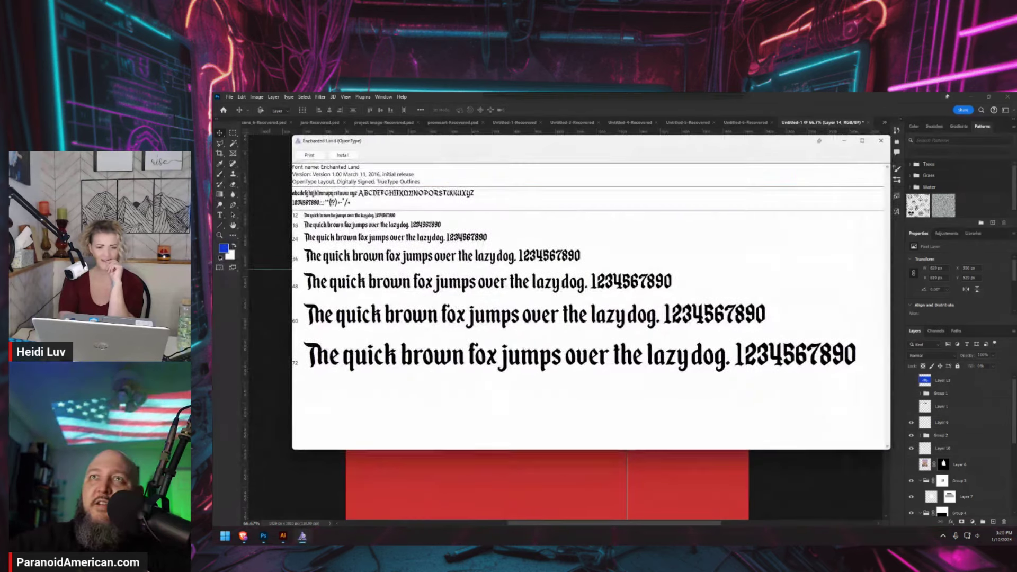
{"action": "left_click", "coordinate": [343, 155]}
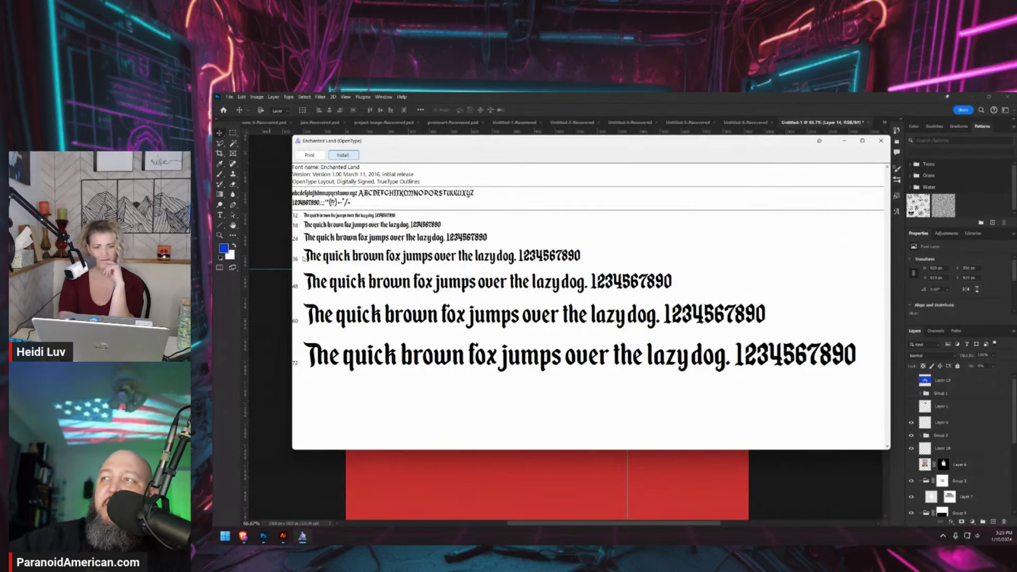
{"action": "left_click", "coordinate": [364, 486]}
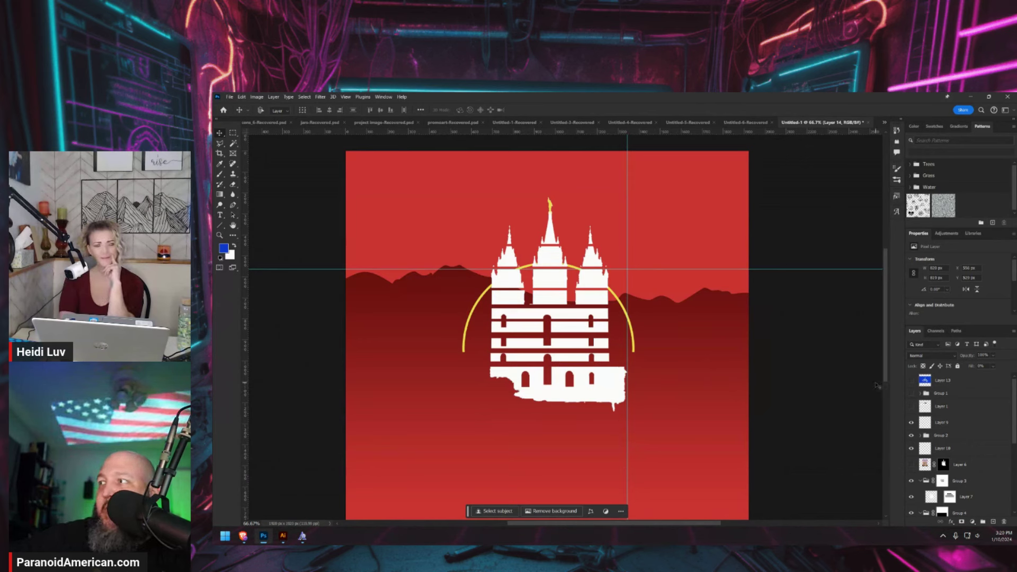
After checking the Disney reference, add a new empty layer above Layer 13
{"action": "left_click", "coordinate": [911, 381]}
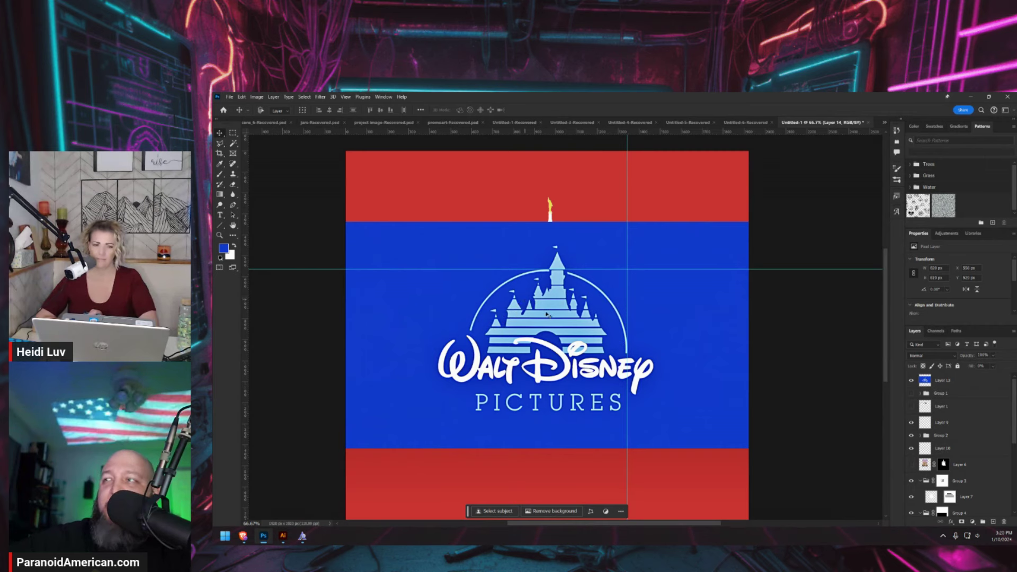
{"action": "left_click", "coordinate": [912, 381]}
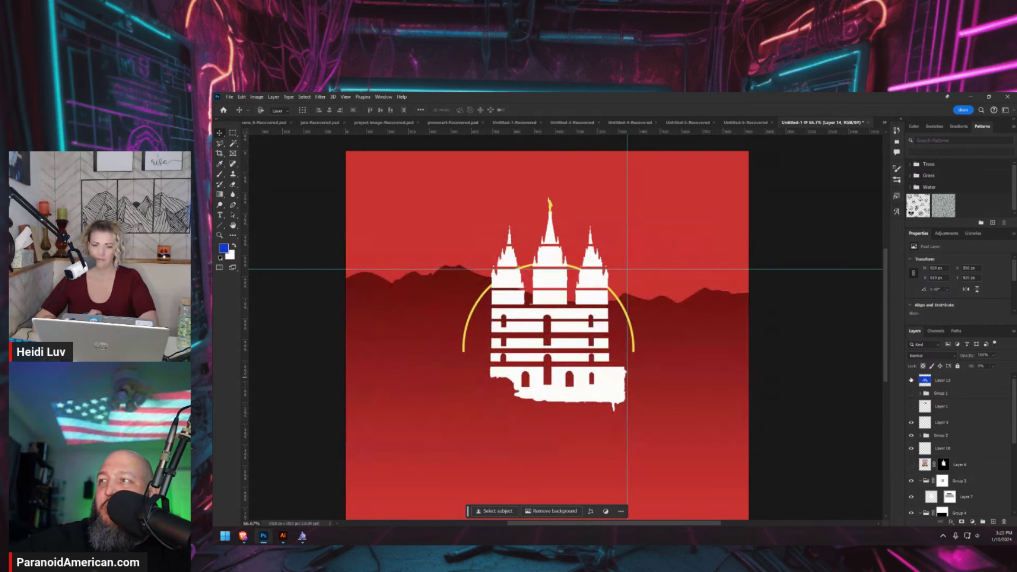
{"action": "left_click", "coordinate": [959, 452]}
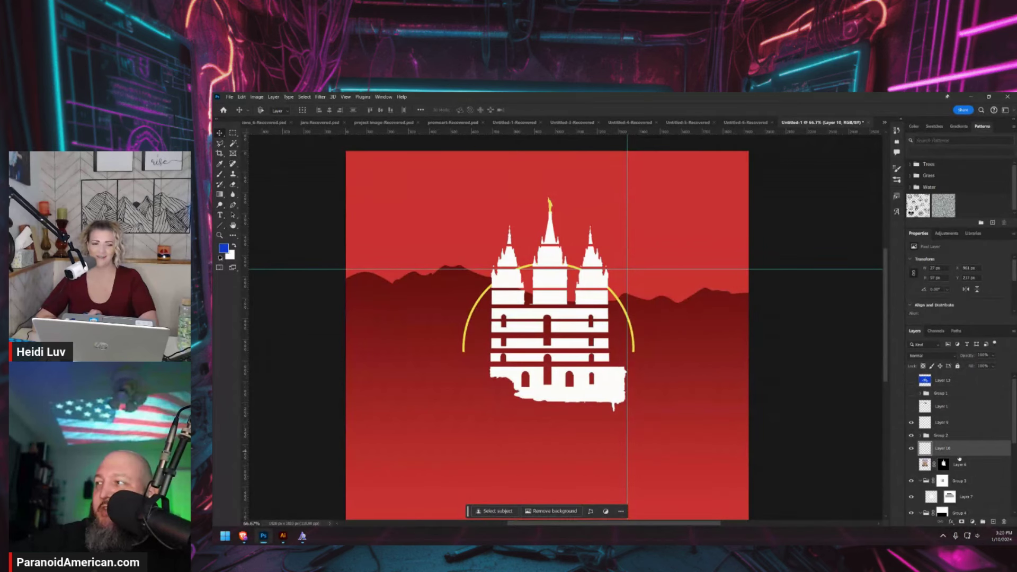
{"action": "left_click", "coordinate": [951, 383]}
{"action": "key", "text": "ctrl+shift+alt+n"}
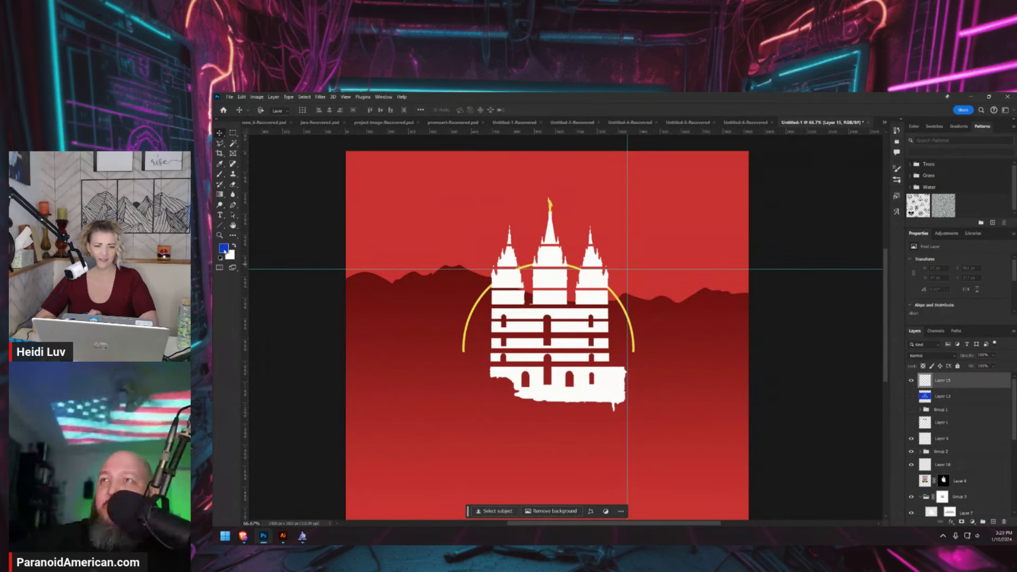
Sample the arc's yellow as the foreground colour with the Eyedropper
{"action": "left_click", "coordinate": [223, 249]}
{"action": "key", "text": "Escape"}
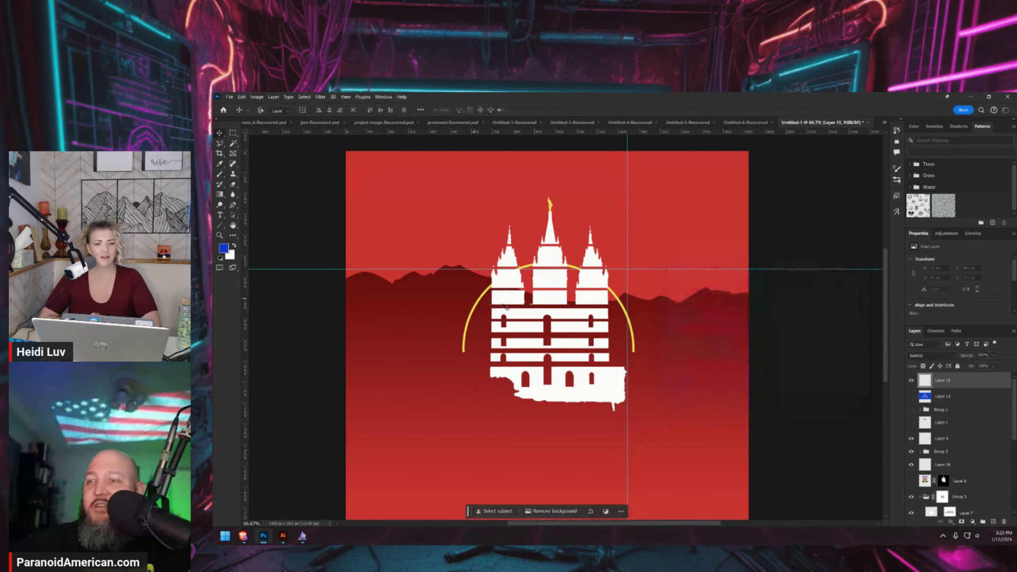
{"action": "key", "text": "i"}
{"action": "left_click", "coordinate": [473, 309]}
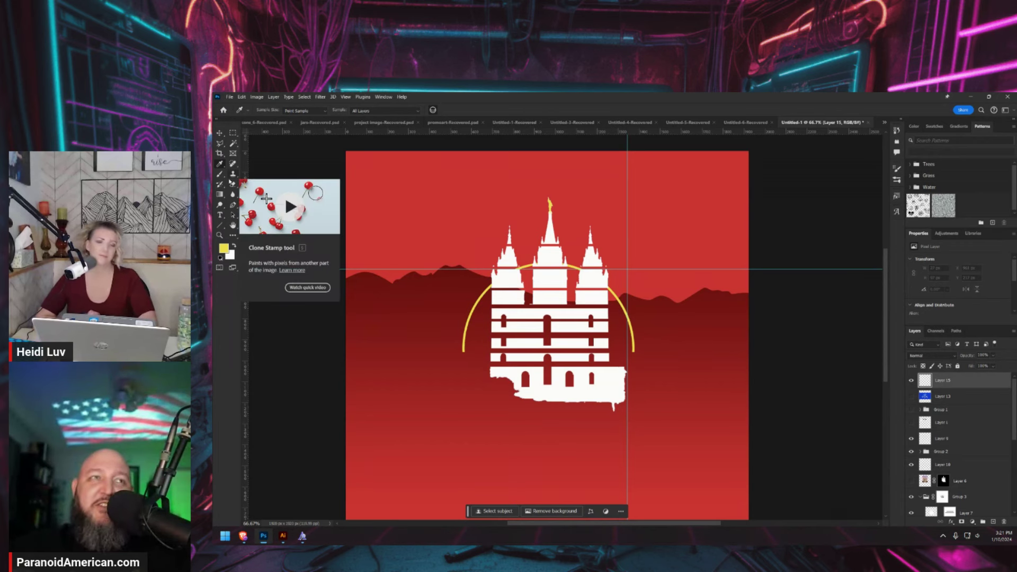
Type 'UNFILTERED RISE' below the temple and set it in Enchanted Land
{"action": "left_click", "coordinate": [221, 215]}
{"action": "left_click", "coordinate": [432, 409]}
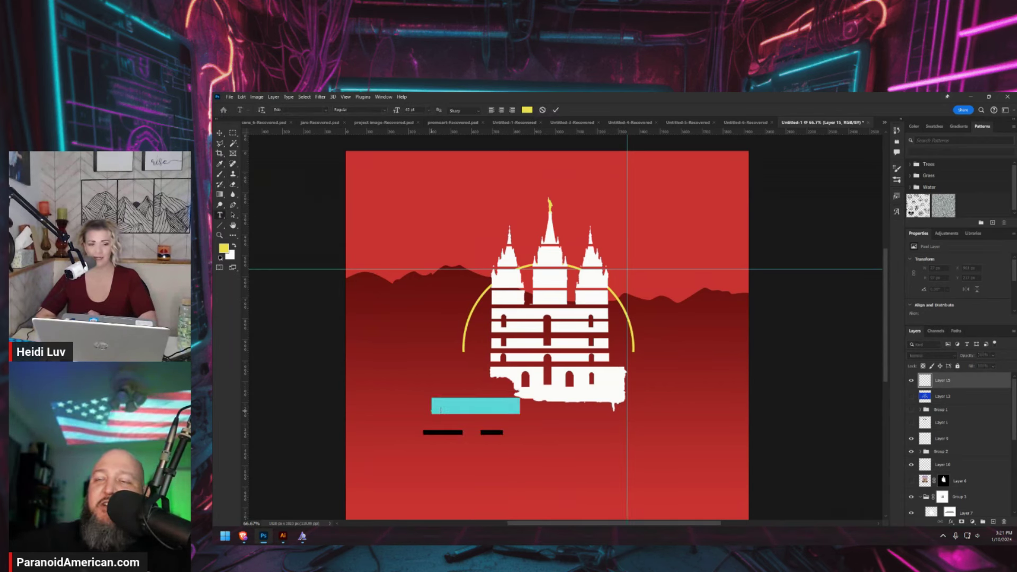
{"action": "type", "text": "UNFILTERED RISE"}
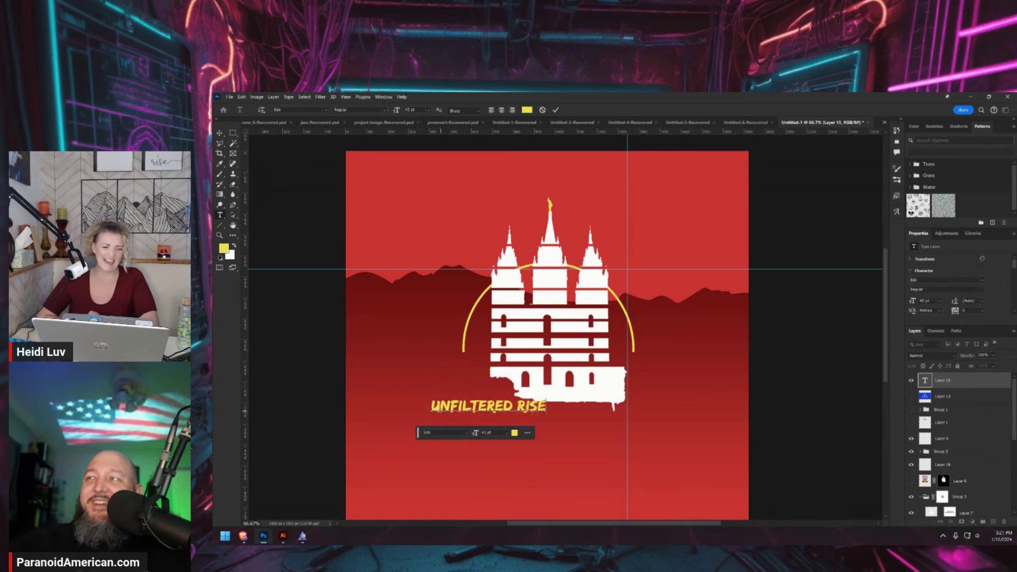
{"action": "key", "text": "ctrl+a"}
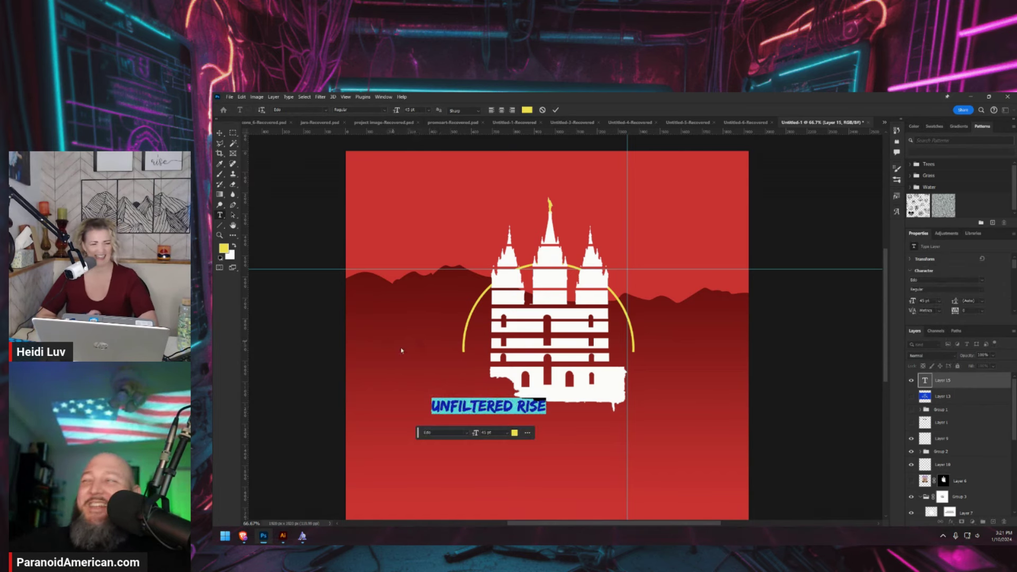
{"action": "left_click", "coordinate": [448, 433]}
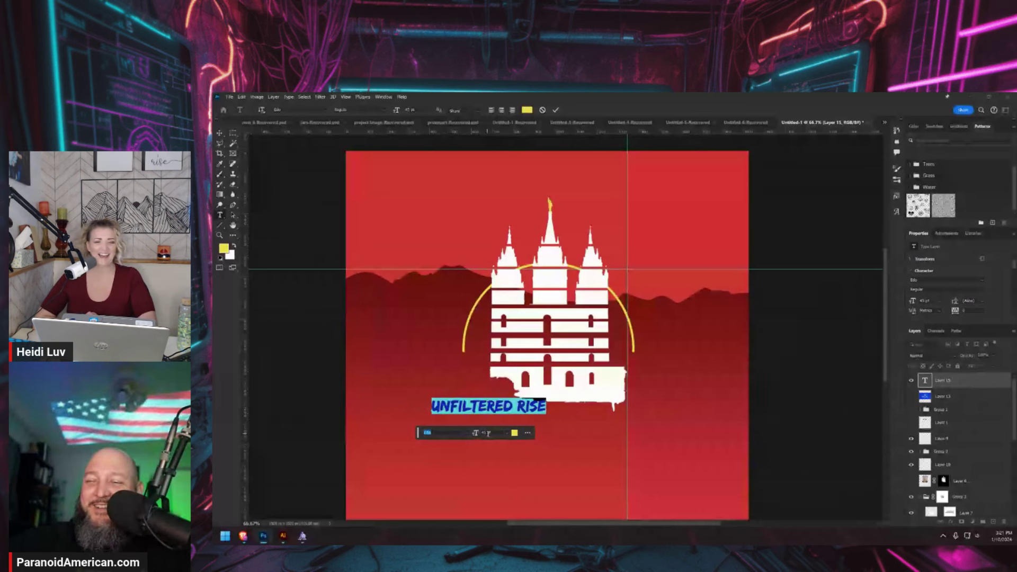
{"action": "type", "text": "enchanted"}
{"action": "left_click", "coordinate": [490, 454]}
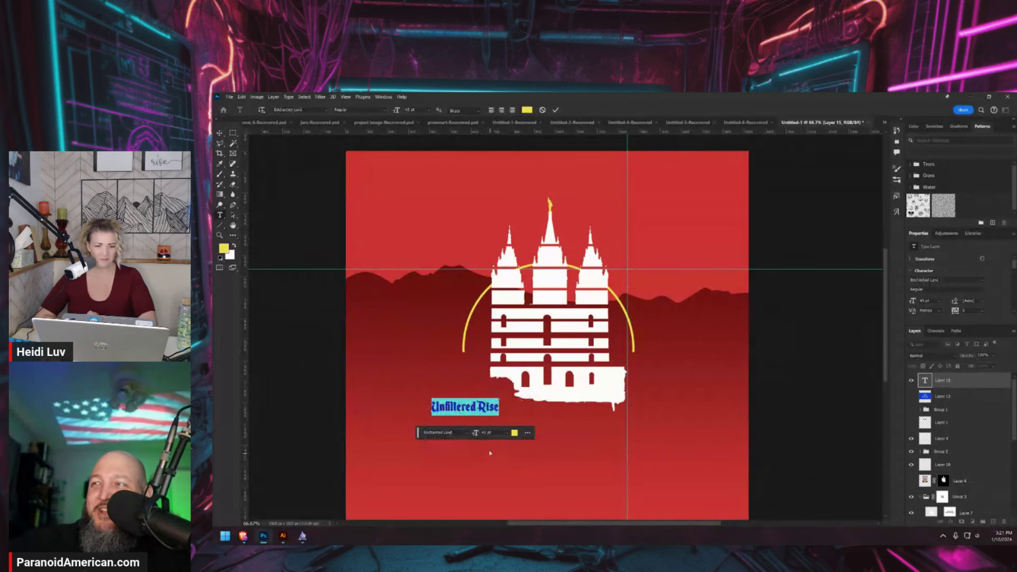
{"action": "left_click", "coordinate": [219, 132]}
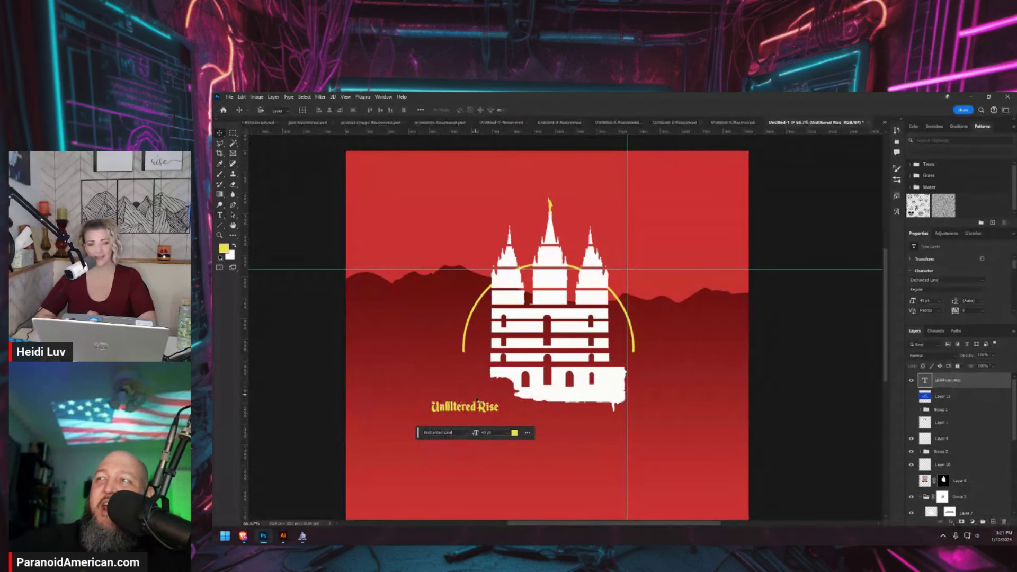
Position and enlarge the title under the temple, comparing against the Disney reference
{"action": "left_click_drag", "start_coordinate": [480, 414], "coordinate": [556, 423]}
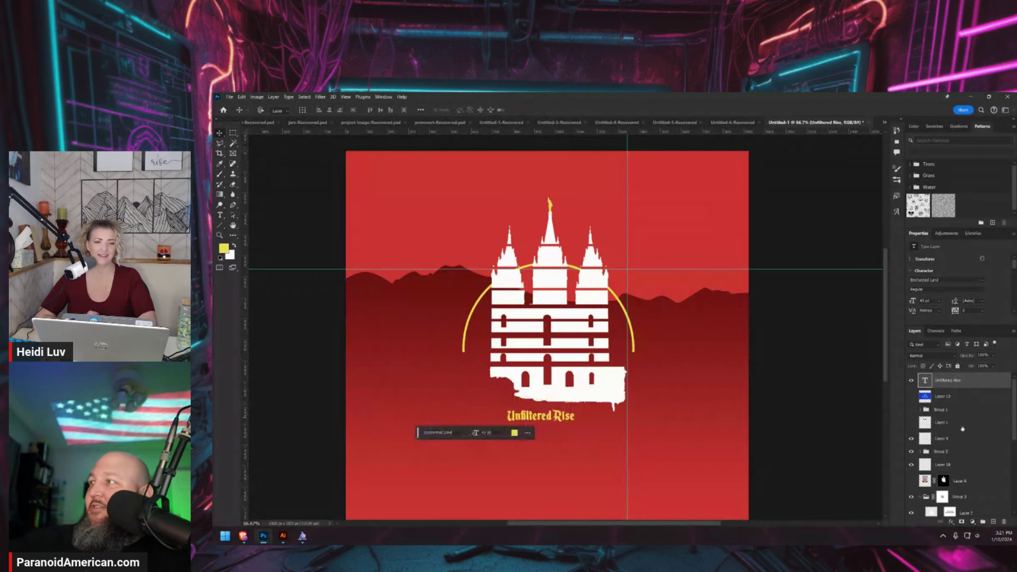
{"action": "left_click", "coordinate": [911, 397]}
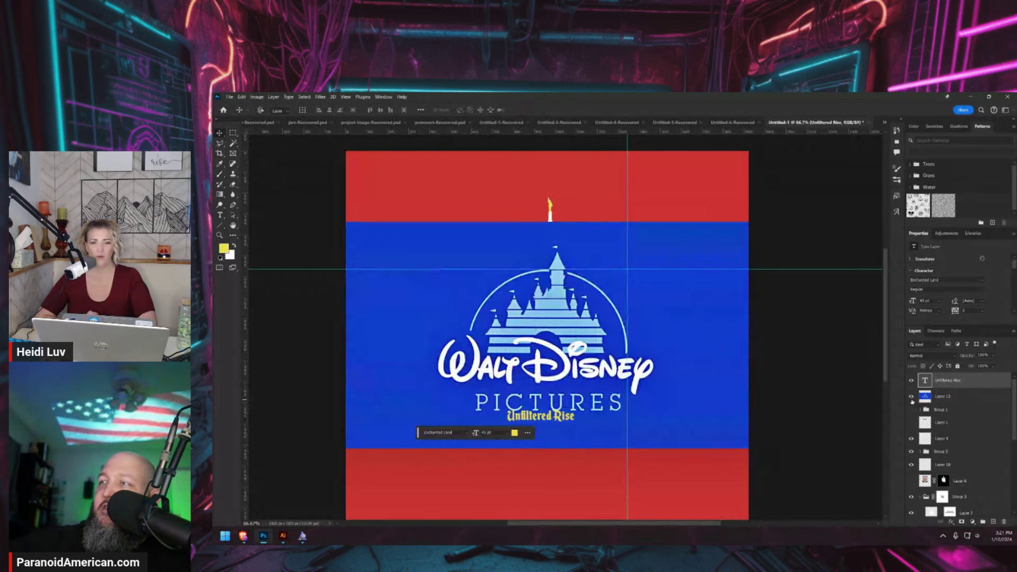
{"action": "left_click", "coordinate": [911, 398]}
{"action": "left_click", "coordinate": [912, 397]}
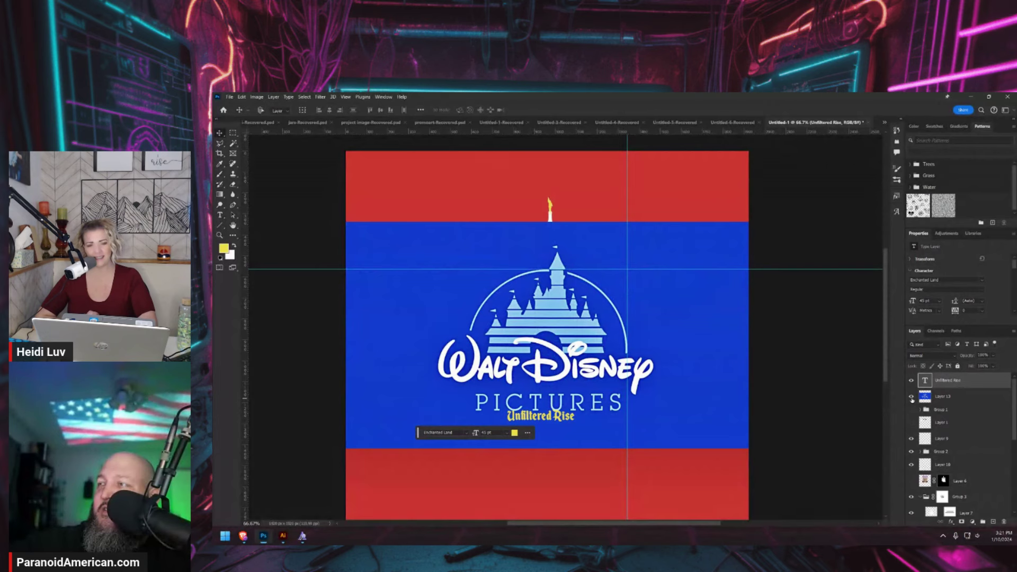
{"action": "left_click", "coordinate": [911, 397]}
{"action": "left_click_drag", "start_coordinate": [553, 418], "coordinate": [695, 407]}
{"action": "key", "text": "ctrl+t"}
{"action": "left_click_drag", "start_coordinate": [634, 418], "coordinate": [587, 384]}
{"action": "key", "text": "Return"}
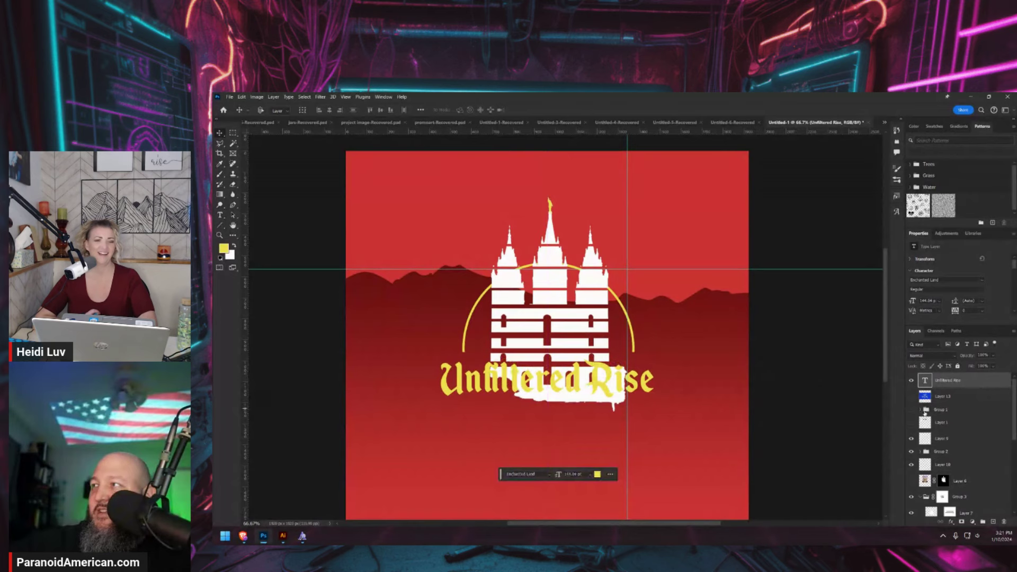
Recheck the Disney reference and move the title further down below the temple
{"action": "left_click", "coordinate": [911, 397]}
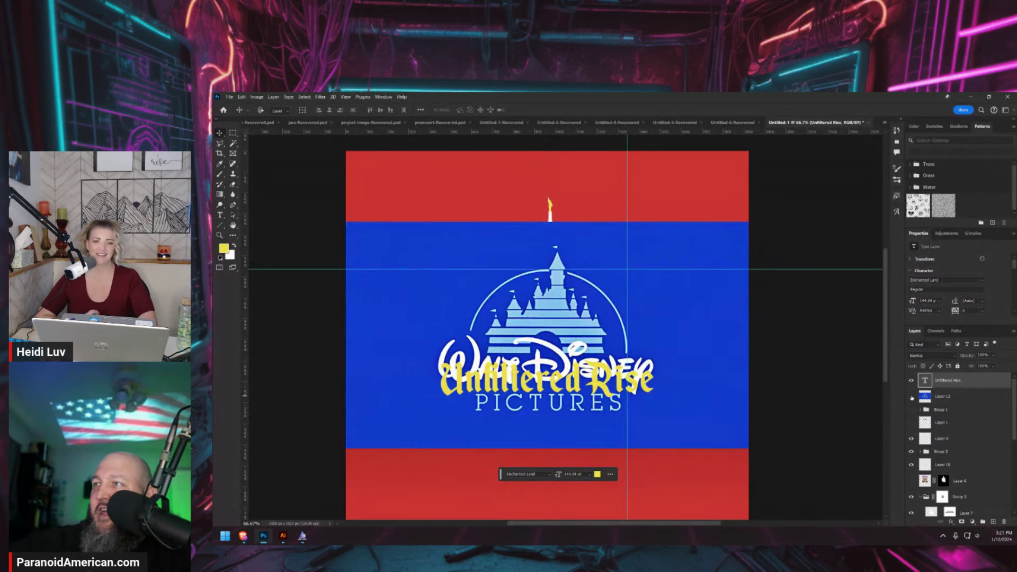
{"action": "left_click", "coordinate": [911, 396]}
{"action": "left_click", "coordinate": [911, 396]}
{"action": "left_click", "coordinate": [911, 396]}
{"action": "left_click_drag", "start_coordinate": [497, 401], "coordinate": [492, 473]}
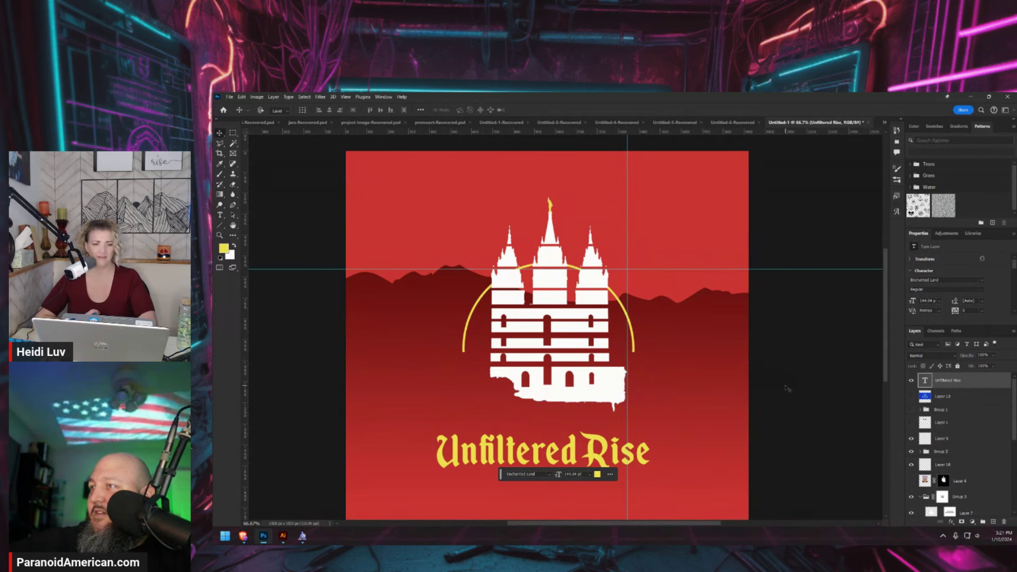
Identify the temple's Group 3 and nest it inside a new Group 5
{"action": "scroll", "coordinate": [916, 443], "scroll_direction": "down", "scroll_amount": 3}
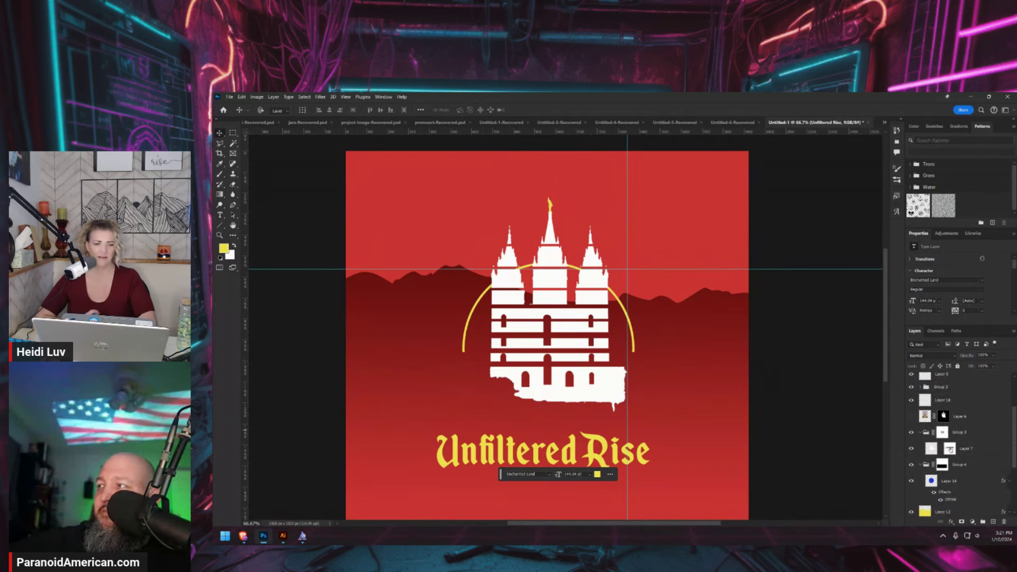
{"action": "scroll", "coordinate": [944, 415], "scroll_direction": "down", "scroll_amount": 2}
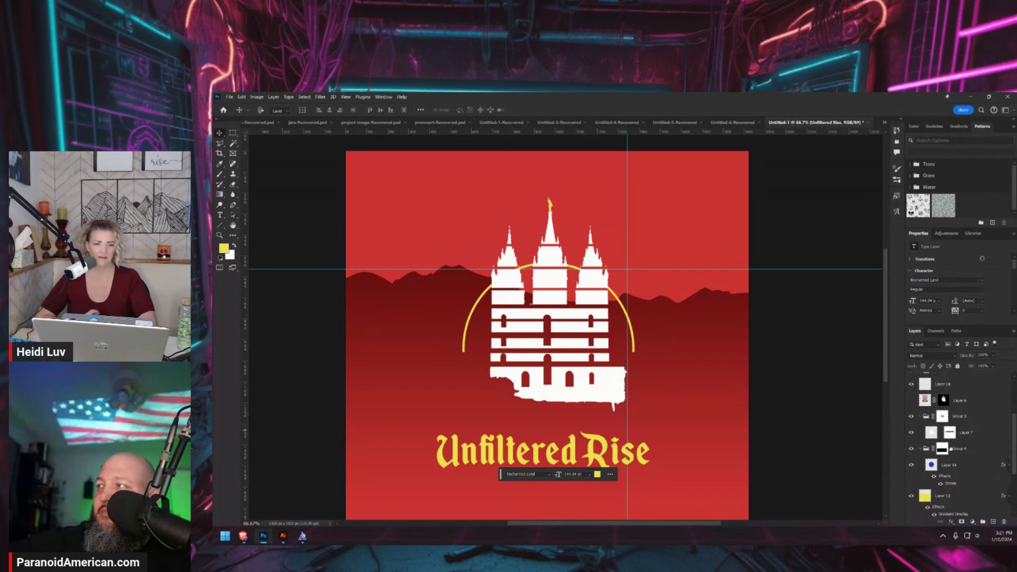
{"action": "left_click", "coordinate": [943, 401]}
{"action": "left_click", "coordinate": [942, 416]}
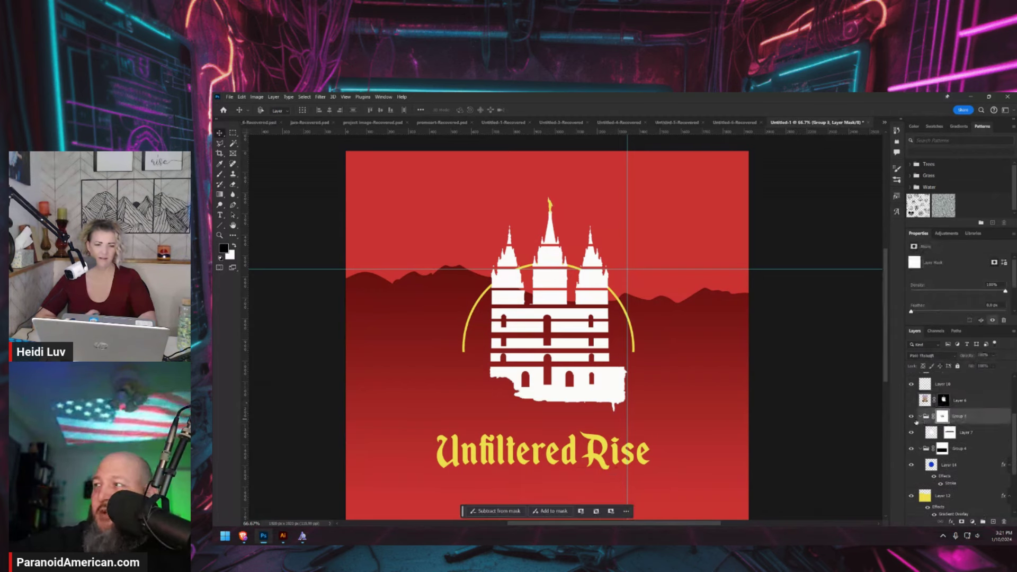
{"action": "left_click", "coordinate": [912, 416]}
{"action": "left_click", "coordinate": [911, 416]}
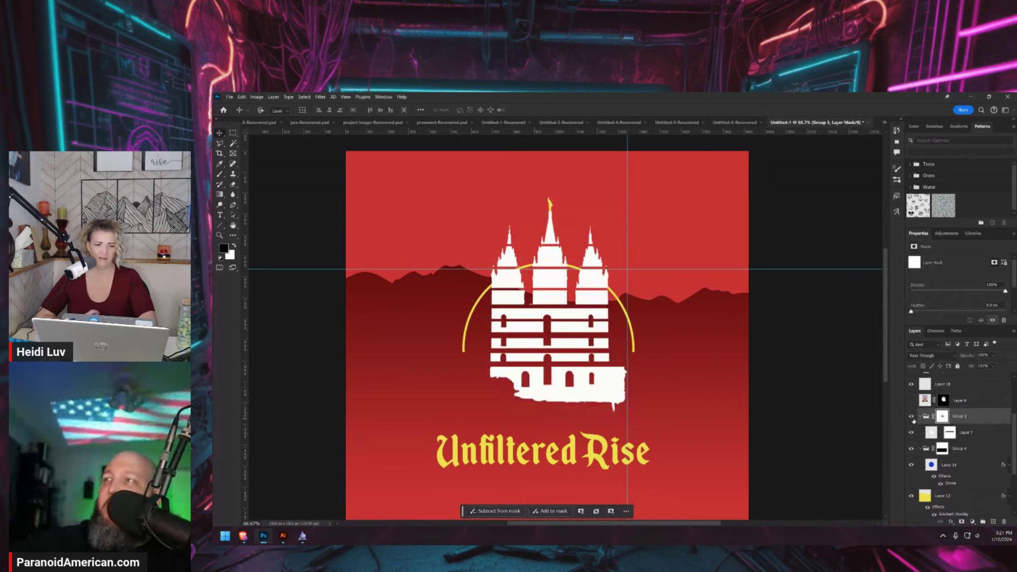
{"action": "left_click", "coordinate": [912, 417]}
{"action": "left_click", "coordinate": [912, 417]}
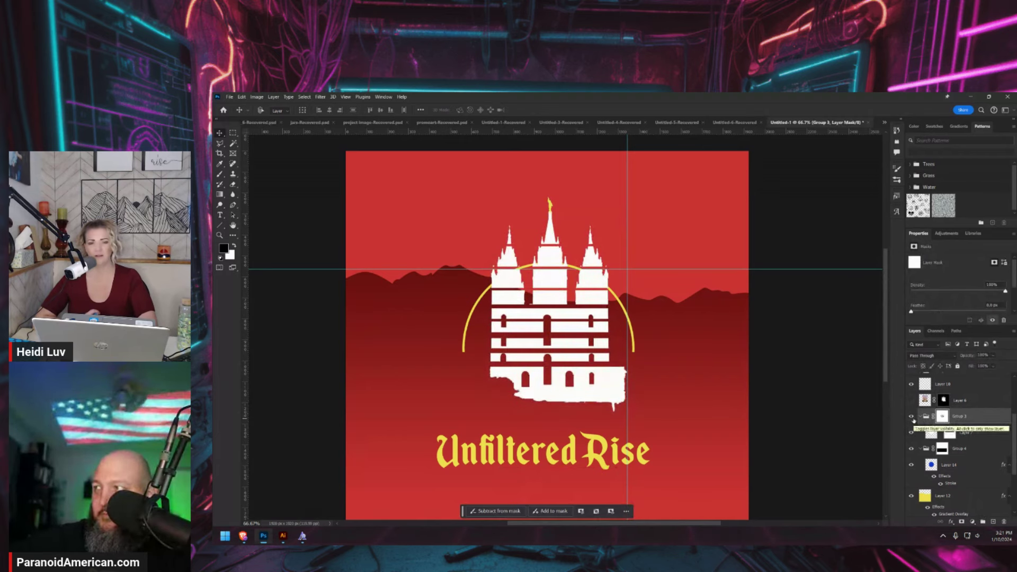
{"action": "left_click", "coordinate": [912, 418]}
{"action": "left_click", "coordinate": [913, 418]}
{"action": "left_click", "coordinate": [977, 420]}
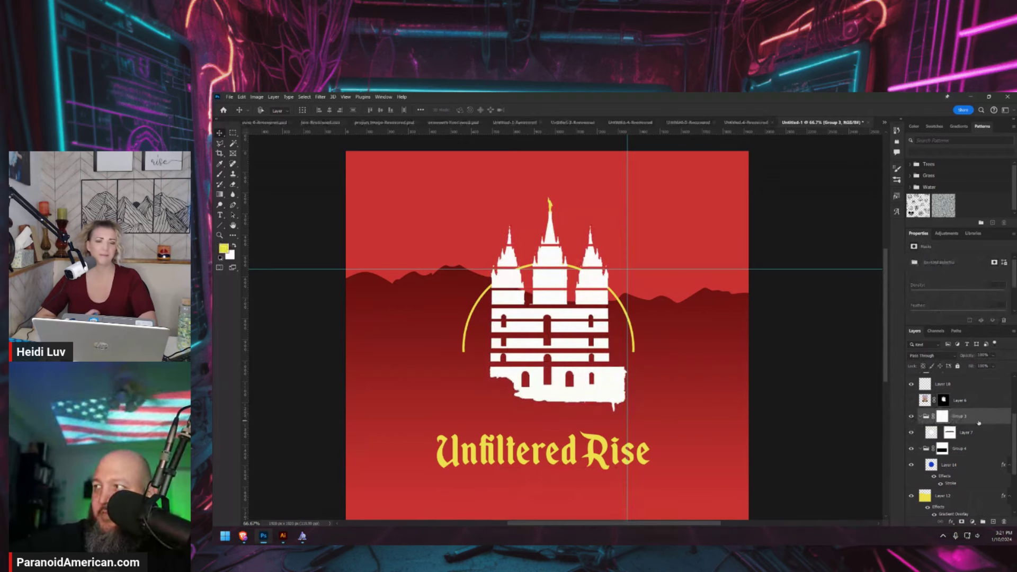
{"action": "left_click", "coordinate": [984, 523]}
{"action": "left_click_drag", "start_coordinate": [955, 427], "coordinate": [956, 414]}
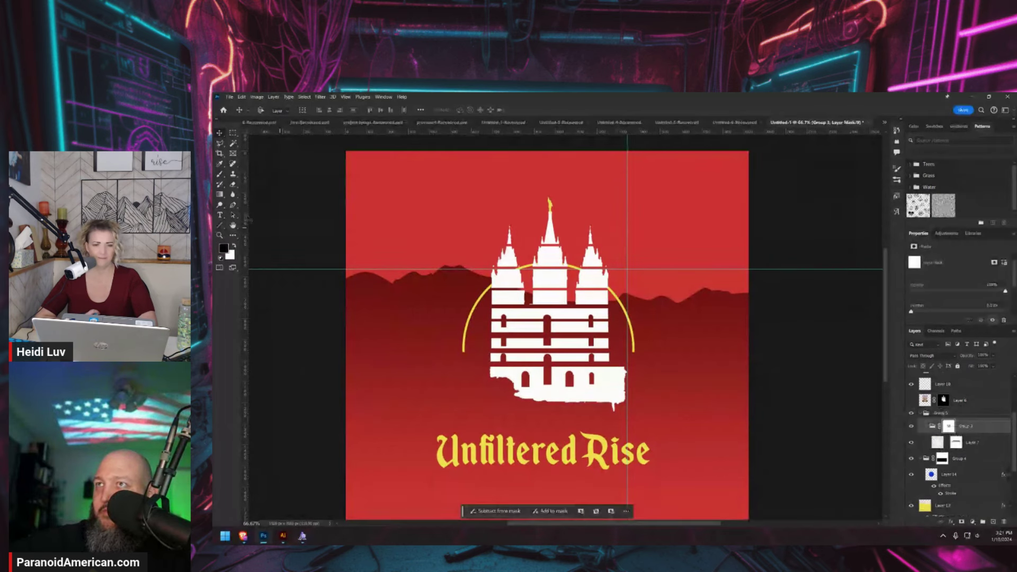
Mask Group 5 and paint out the temple's ragged base with a 175 px hard brush
{"action": "key", "text": "b"}
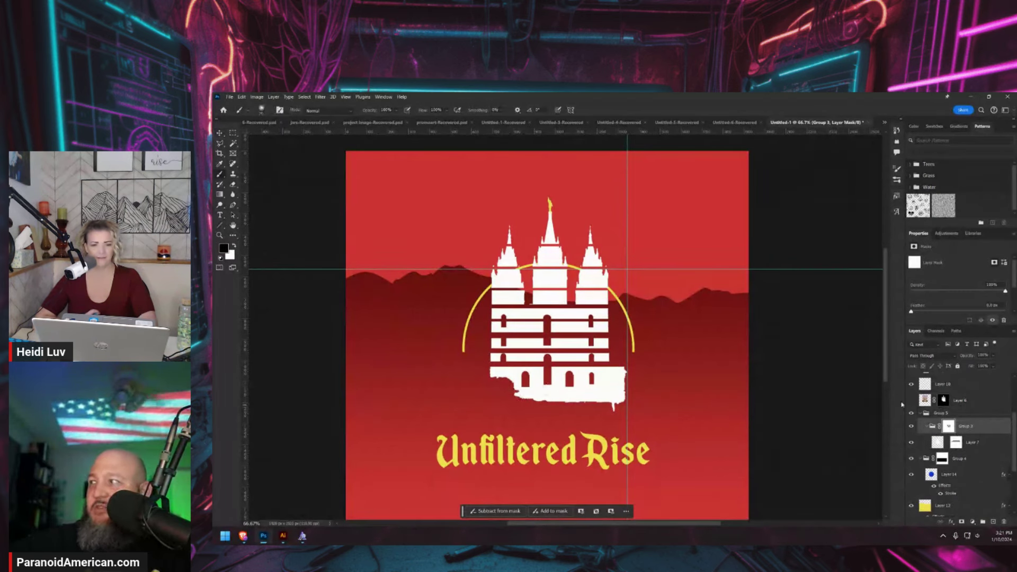
{"action": "left_click", "coordinate": [940, 412]}
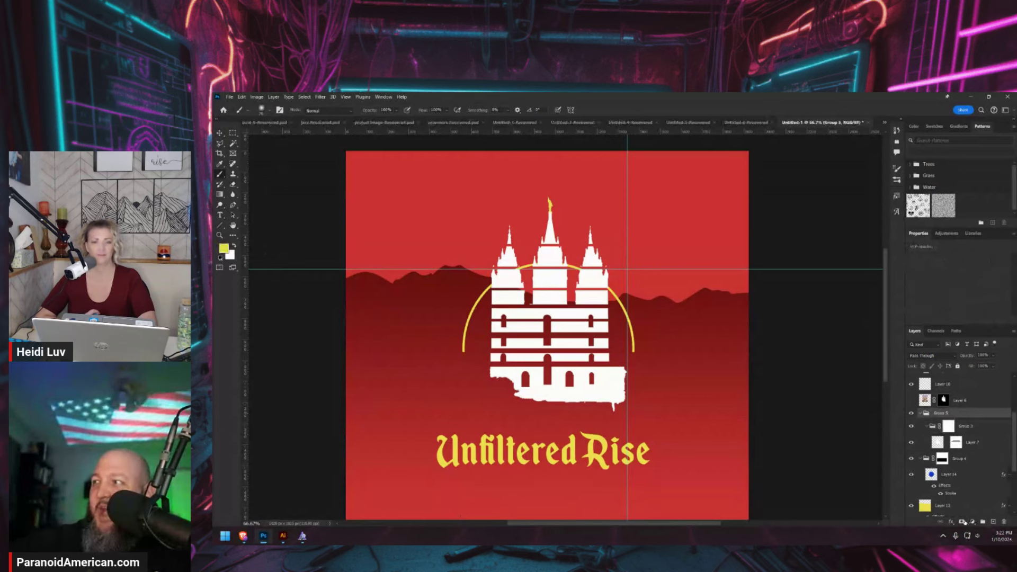
{"action": "left_click", "coordinate": [962, 522]}
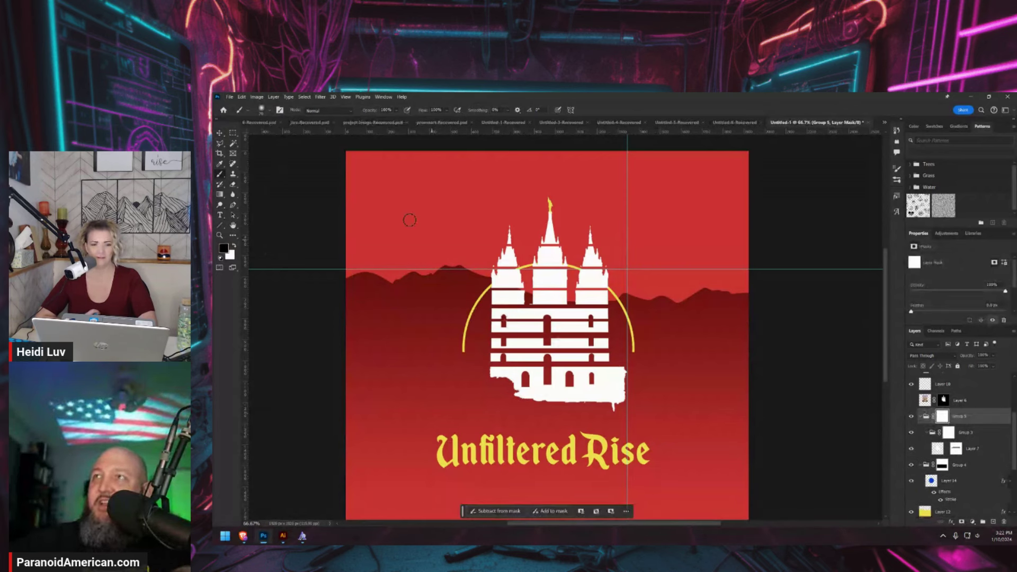
{"action": "left_click", "coordinate": [264, 111]}
{"action": "left_click", "coordinate": [254, 182]}
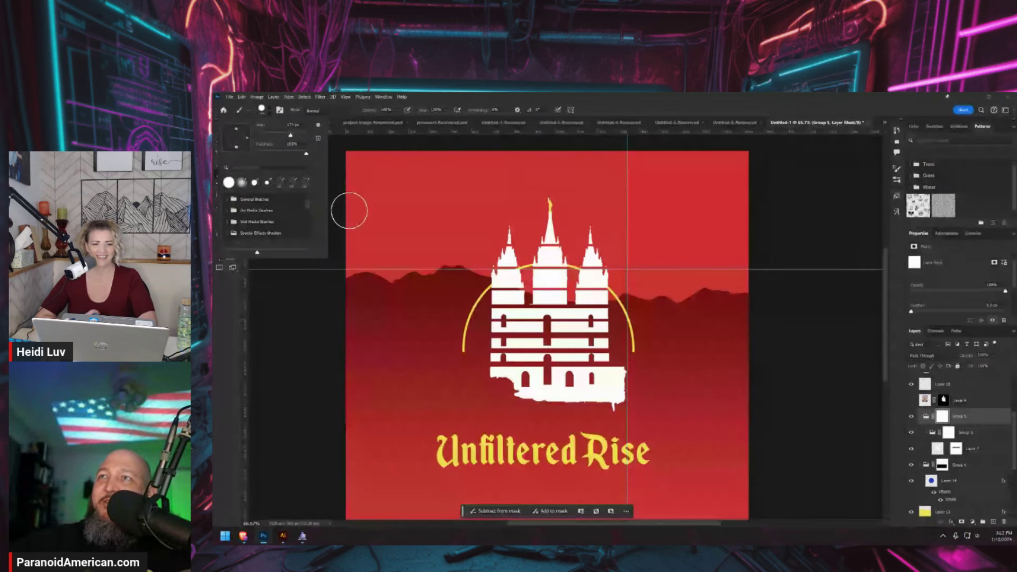
{"action": "mouse_move", "coordinate": [649, 392]}
{"action": "left_mouse_down"}
{"action": "mouse_move", "coordinate": [520, 398]}
{"action": "mouse_move", "coordinate": [719, 377]}
{"action": "left_mouse_up"}
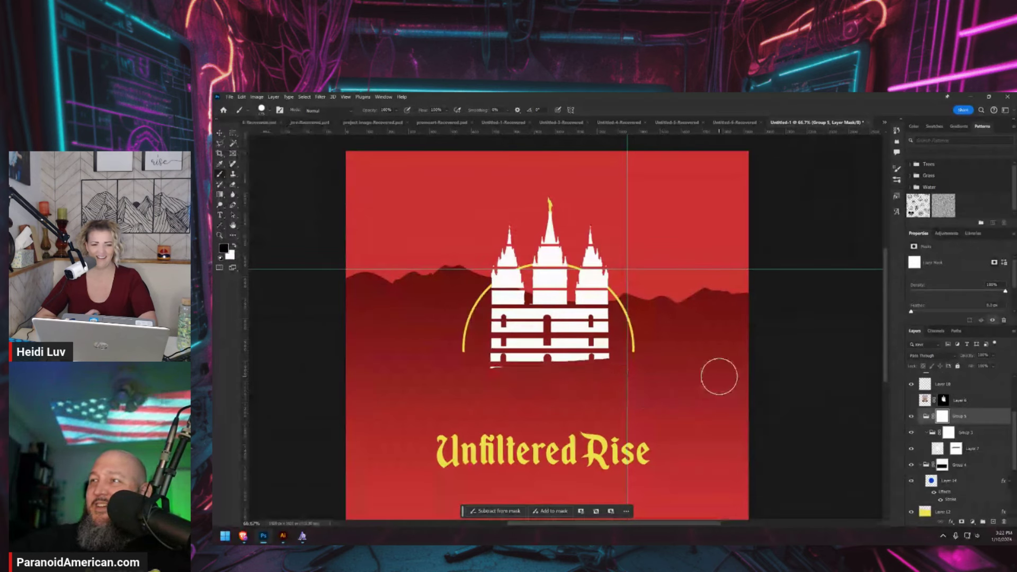
{"action": "key", "text": "ctrl+z"}
{"action": "left_click", "coordinate": [270, 113]}
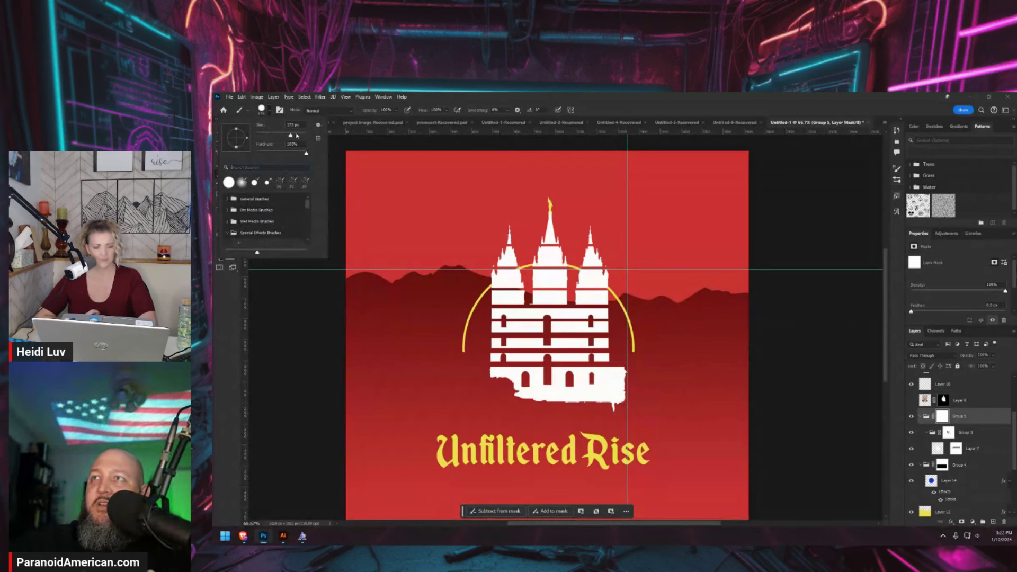
{"action": "key", "text": "Escape"}
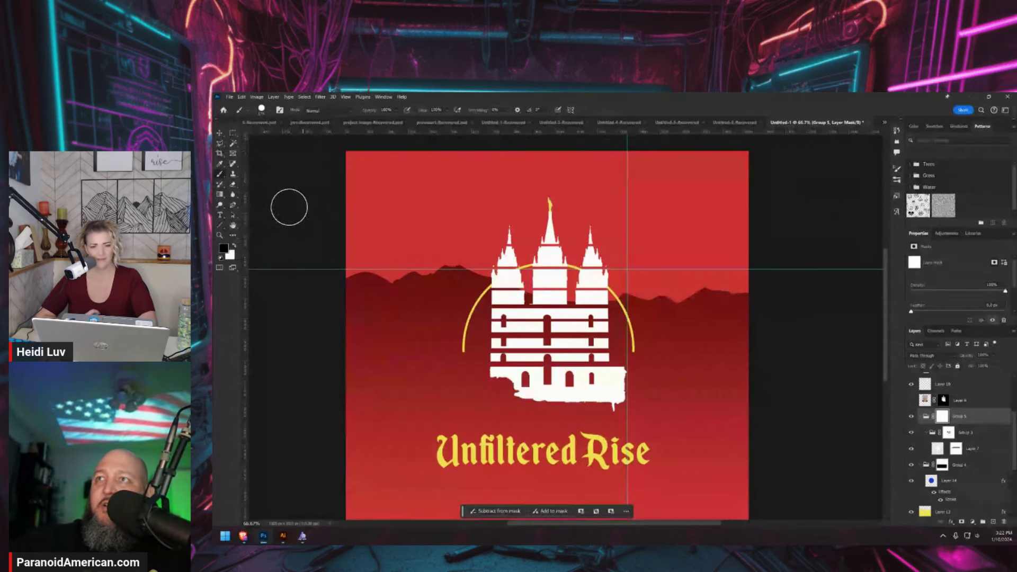
{"action": "mouse_move", "coordinate": [631, 390]}
{"action": "left_mouse_down"}
{"action": "mouse_move", "coordinate": [631, 382]}
{"action": "mouse_move", "coordinate": [453, 391]}
{"action": "left_mouse_up"}
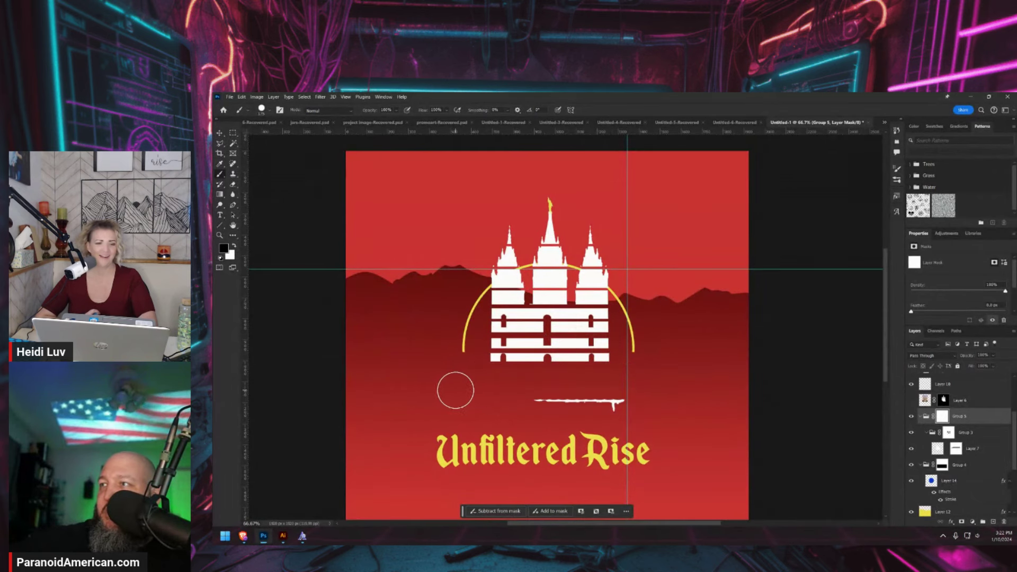
{"action": "left_click_drag", "start_coordinate": [643, 409], "coordinate": [411, 404]}
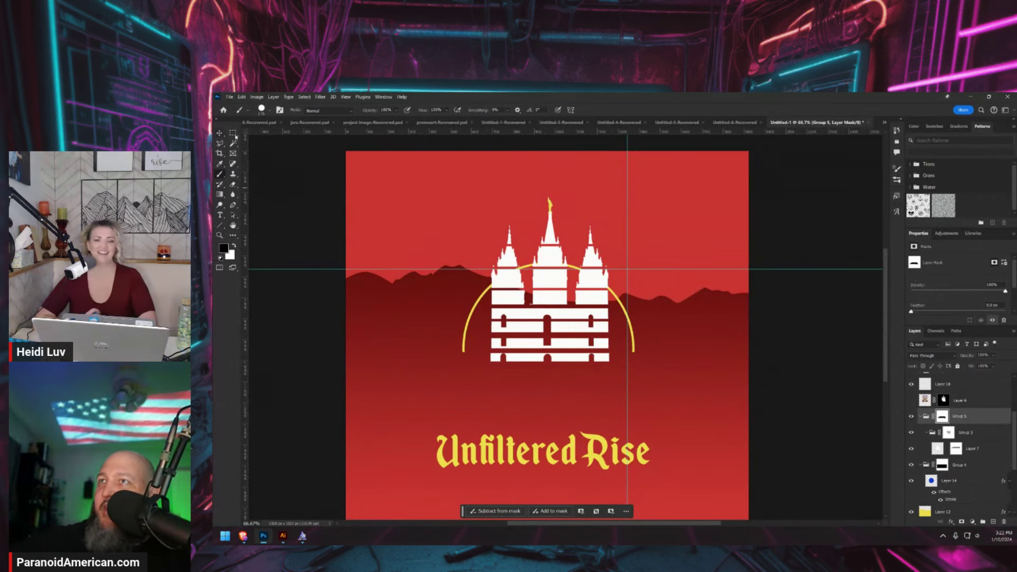
Switch to the Move tool and select the Unfiltered Rise text layer
{"action": "key", "text": "v"}
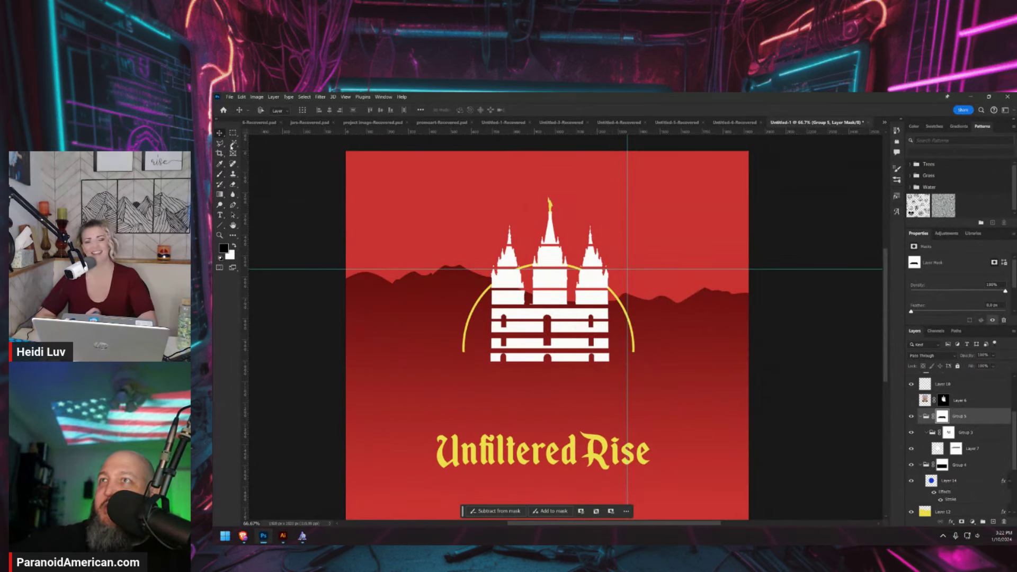
{"action": "scroll", "coordinate": [942, 387], "scroll_direction": "up", "scroll_amount": 3}
{"action": "scroll", "coordinate": [949, 399], "scroll_direction": "down", "scroll_amount": 2}
{"action": "scroll", "coordinate": [951, 397], "scroll_direction": "up", "scroll_amount": 2}
{"action": "left_click", "coordinate": [955, 385]}
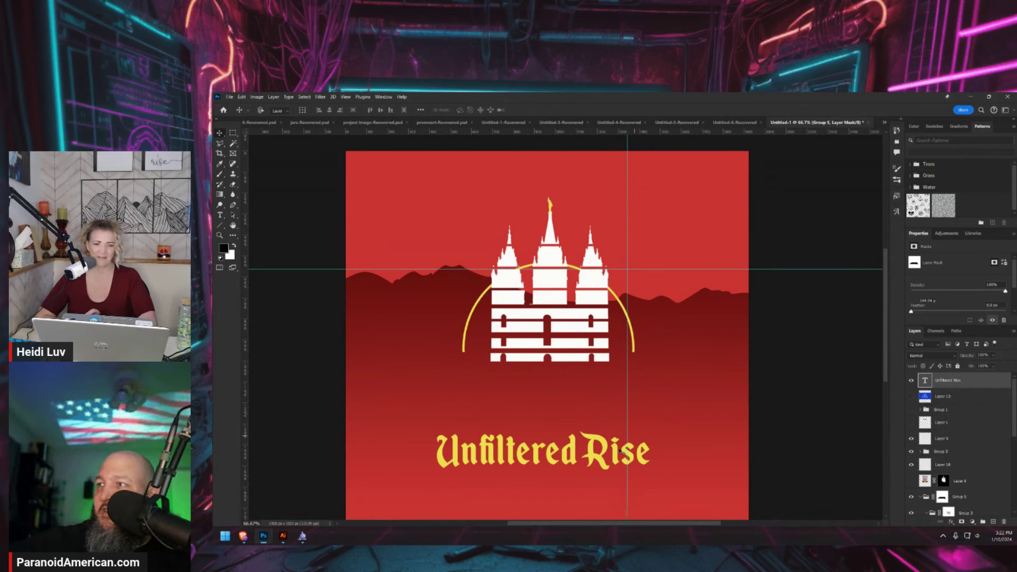
Duplicate the title beneath the original and set the copy in New Walt Disney Font
{"action": "left_click_drag", "start_coordinate": [620, 451], "coordinate": [621, 383]}
{"action": "left_click_drag", "start_coordinate": [551, 396], "coordinate": [583, 429]}
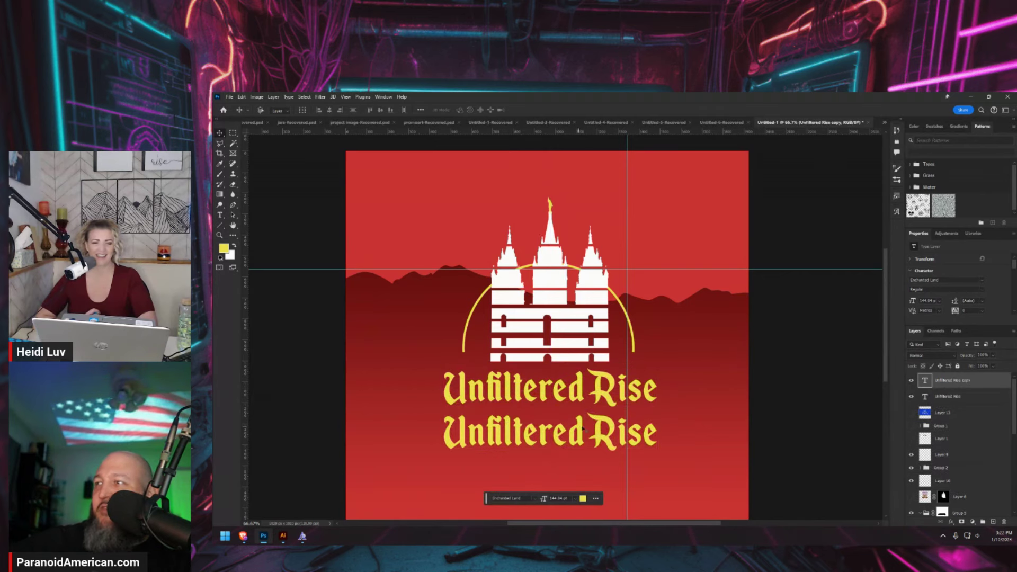
{"action": "left_click", "coordinate": [948, 281]}
{"action": "type", "text": "New Walt Disney Font"}
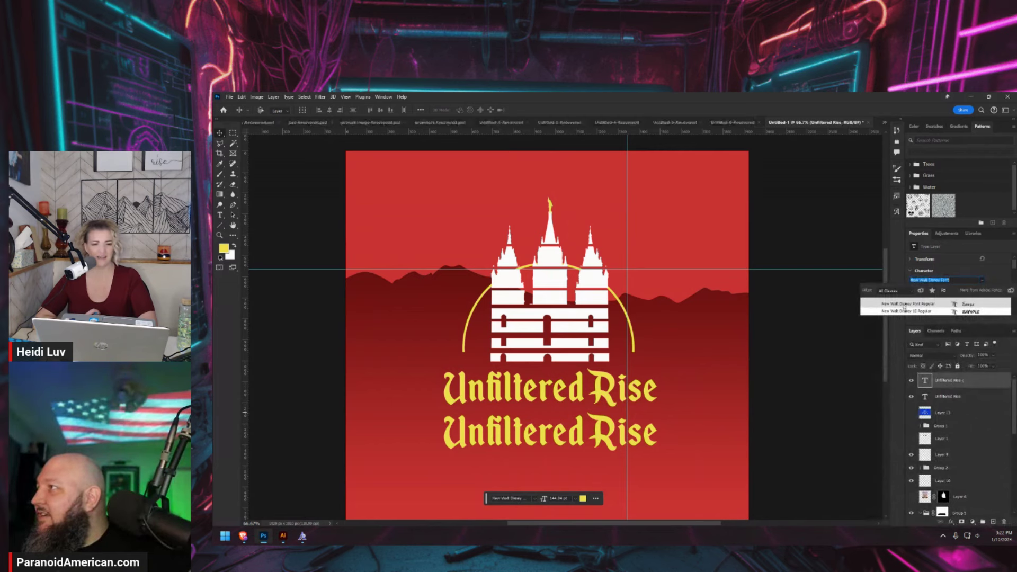
{"action": "left_click", "coordinate": [903, 305]}
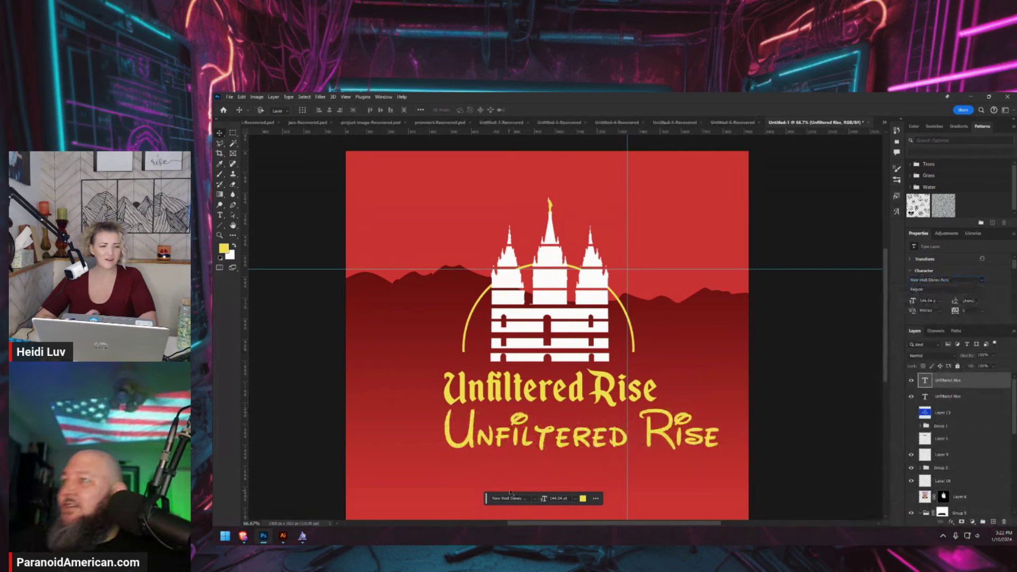
Duplicate it again below, set it in New Walt Disney UI, and shift it left
{"action": "left_click_drag", "start_coordinate": [549, 434], "coordinate": [549, 479]}
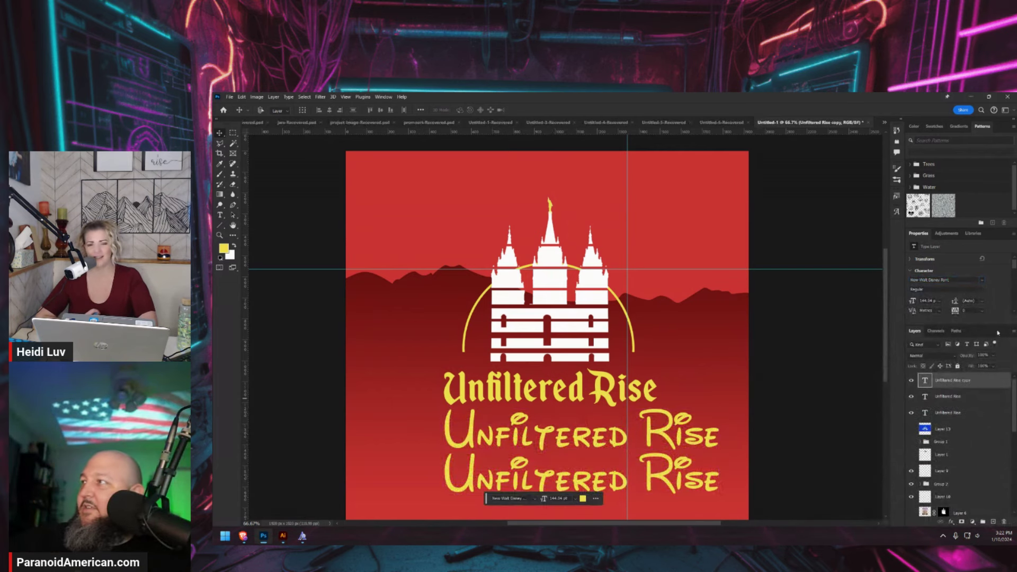
{"action": "left_click", "coordinate": [950, 281]}
{"action": "type", "text": "walt"}
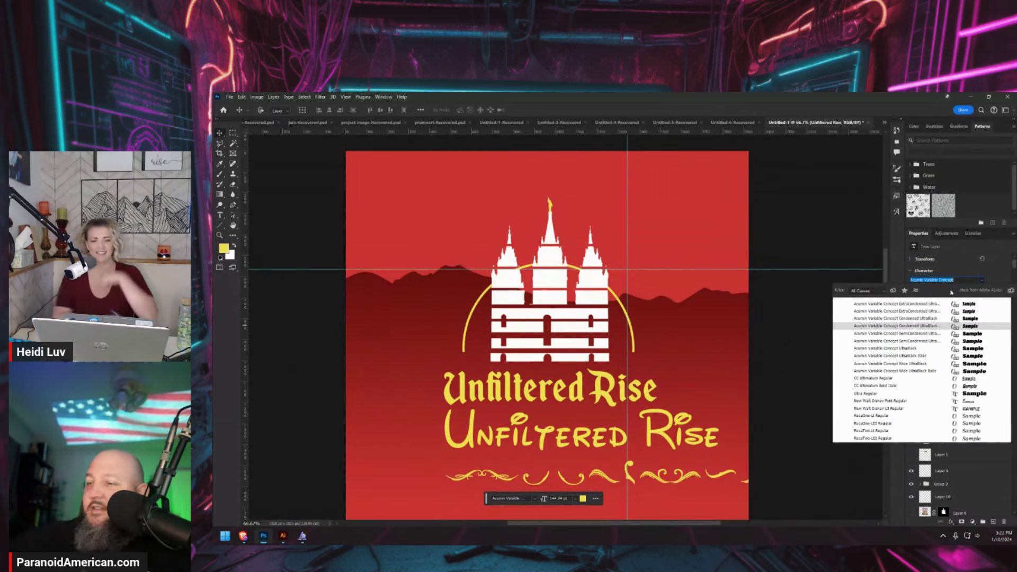
{"action": "type", "text": "walt"}
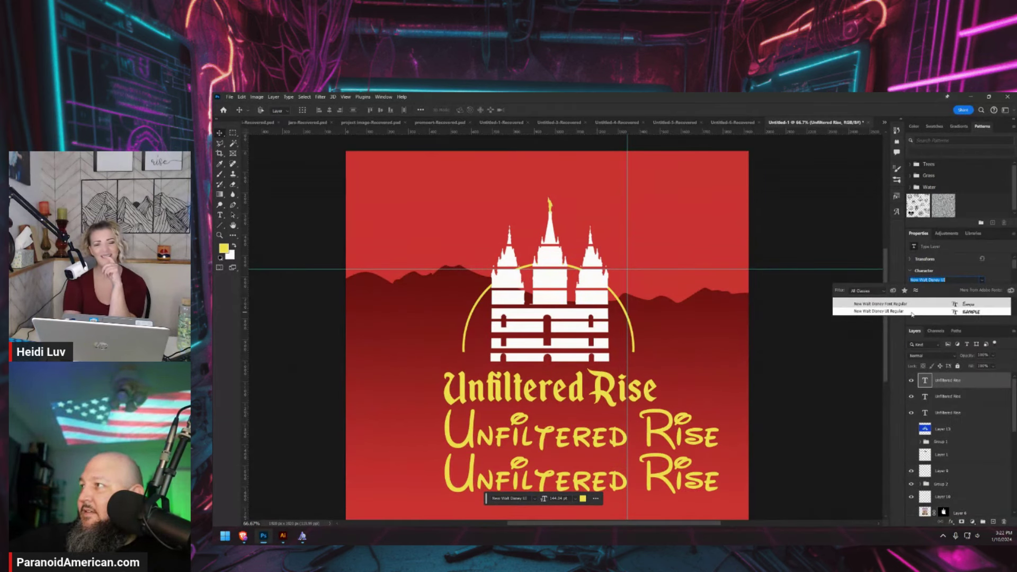
{"action": "left_click", "coordinate": [912, 314]}
{"action": "left_click_drag", "start_coordinate": [639, 479], "coordinate": [554, 485]}
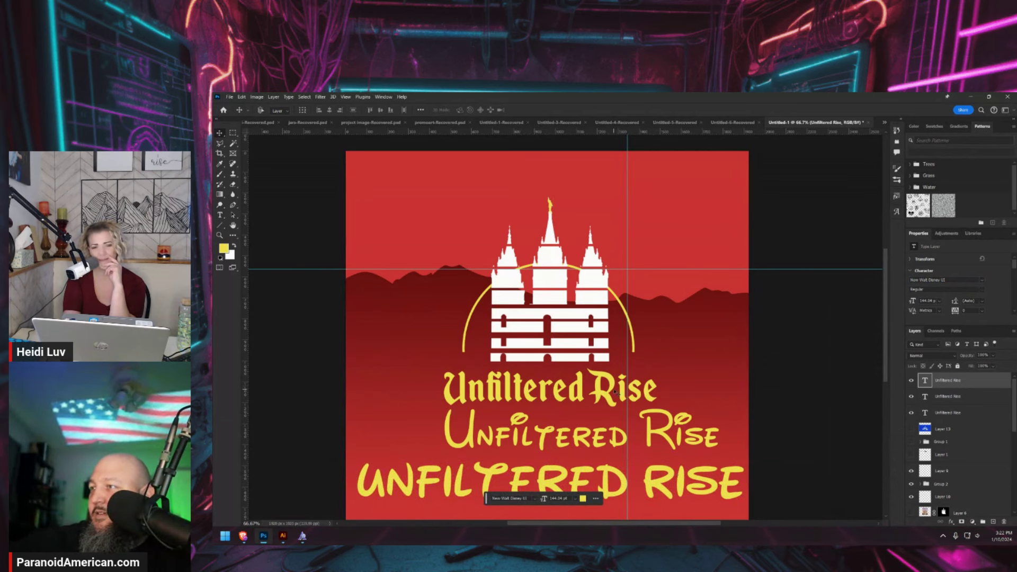
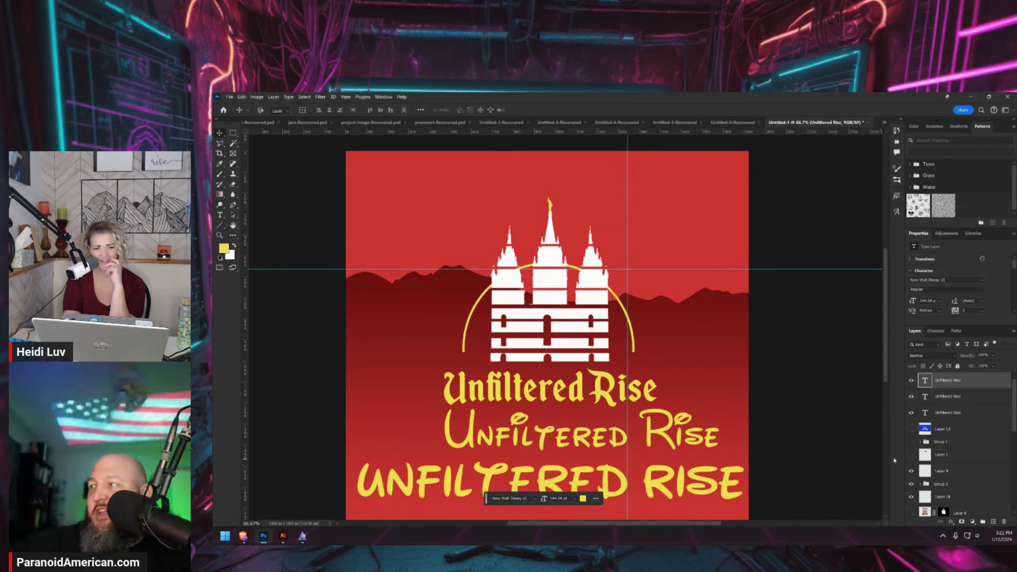
Toggle the top and middle title lines off and on to compare, then select the Disney-style title layer
{"action": "left_click", "coordinate": [911, 380]}
{"action": "left_click", "coordinate": [911, 380]}
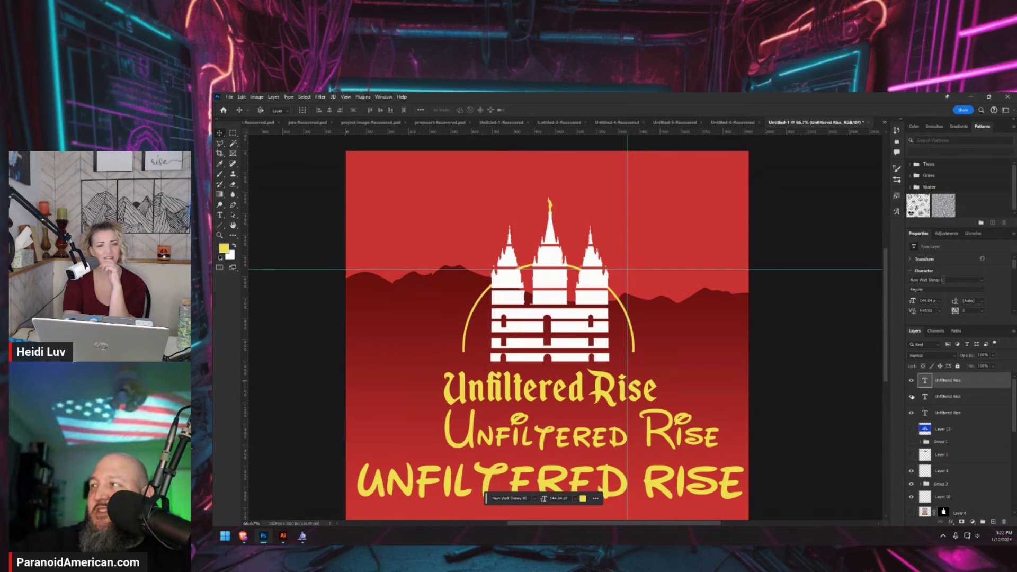
{"action": "left_click", "coordinate": [911, 396]}
{"action": "left_click", "coordinate": [911, 396]}
{"action": "left_click", "coordinate": [940, 400]}
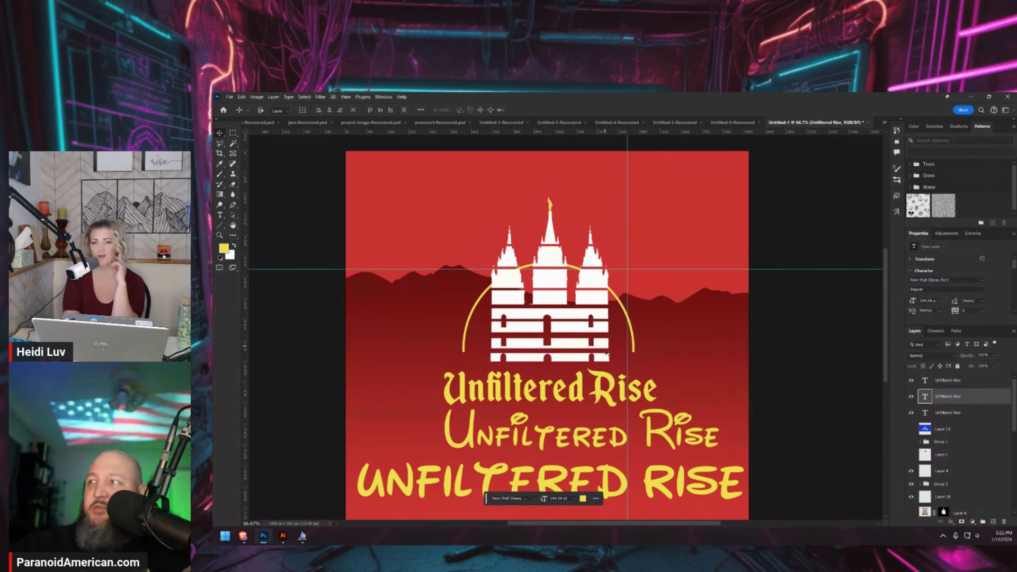
Hide the all-caps and blackletter title lines and zoom in close on the Disney-style 'Rise'
{"action": "key", "text": "ctrl+plus"}
{"action": "key", "text": "ctrl+plus"}
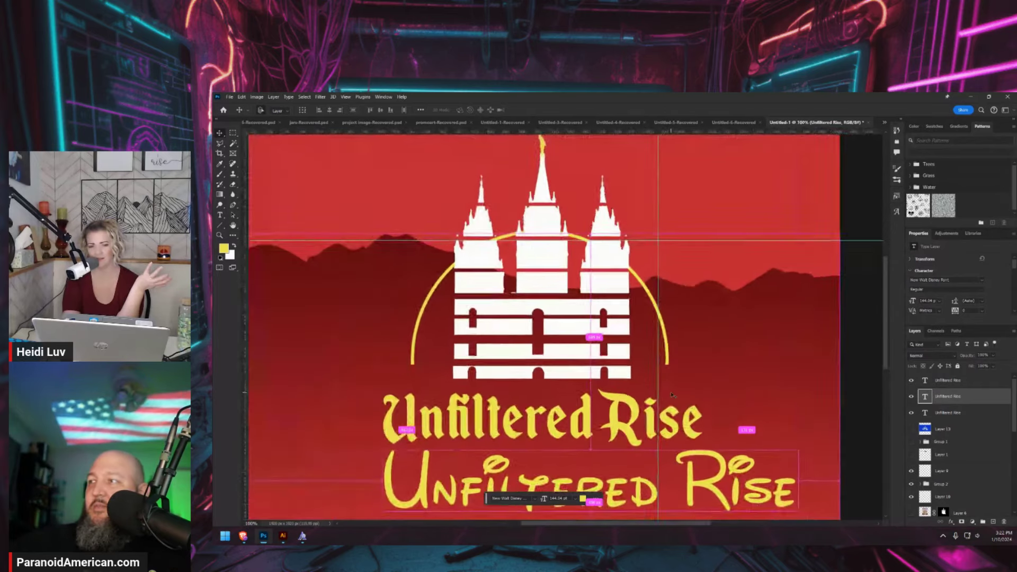
{"action": "key", "text": "ctrl+minus"}
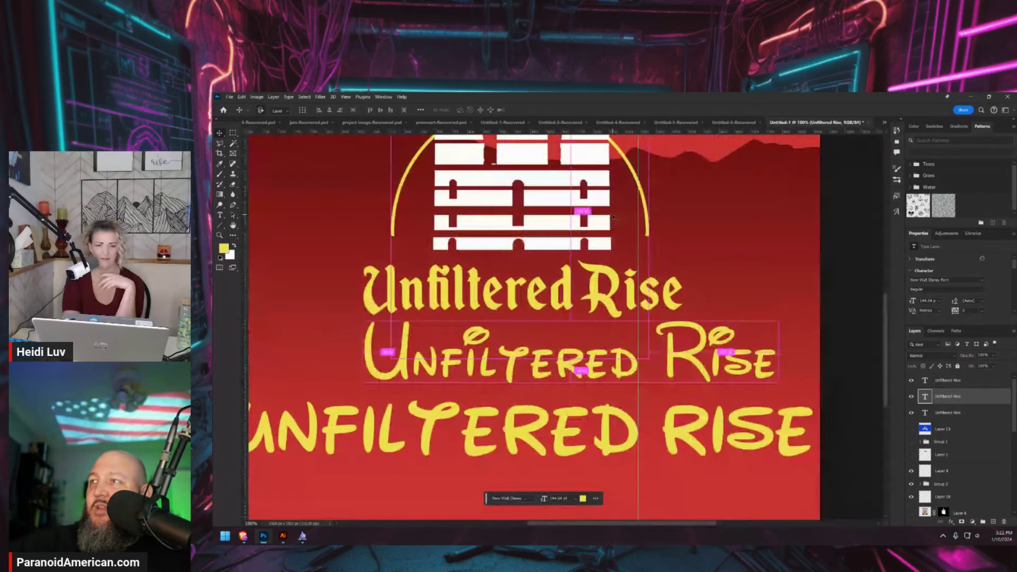
{"action": "key", "text": "ctrl+minus"}
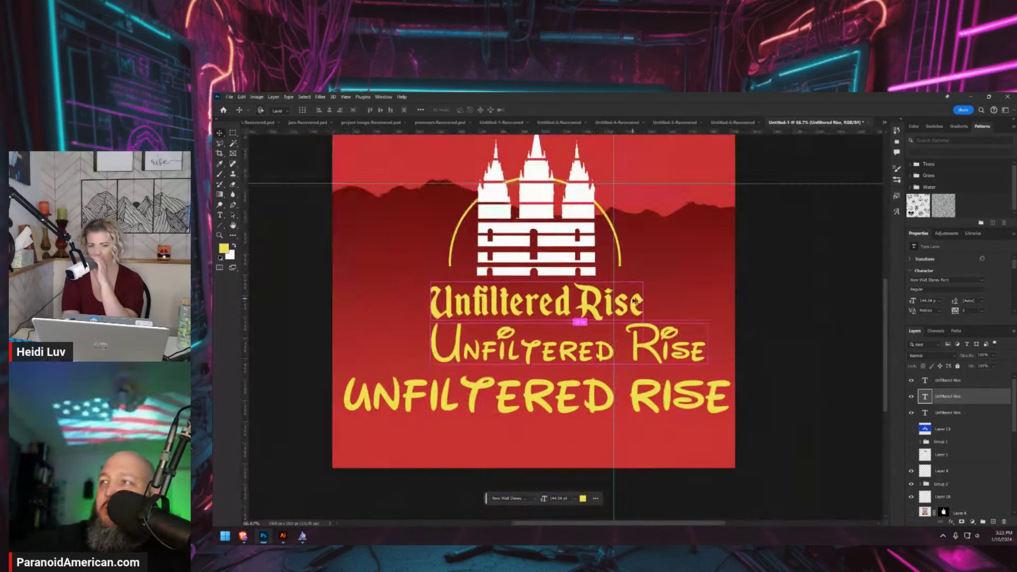
{"action": "left_click_drag", "start_coordinate": [616, 312], "coordinate": [620, 349]}
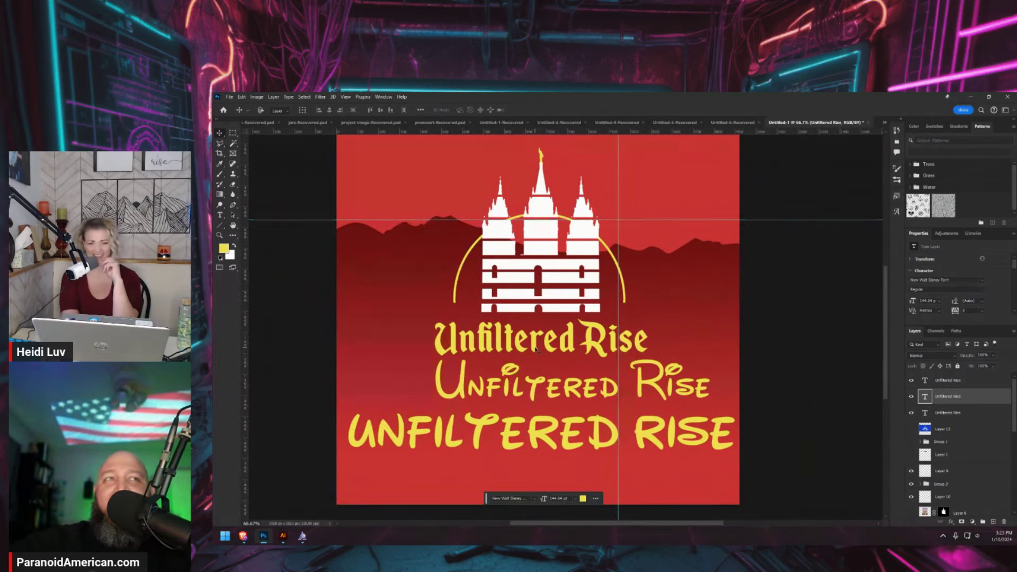
{"action": "scroll", "coordinate": [509, 340], "scroll_direction": "right", "scroll_amount": 2}
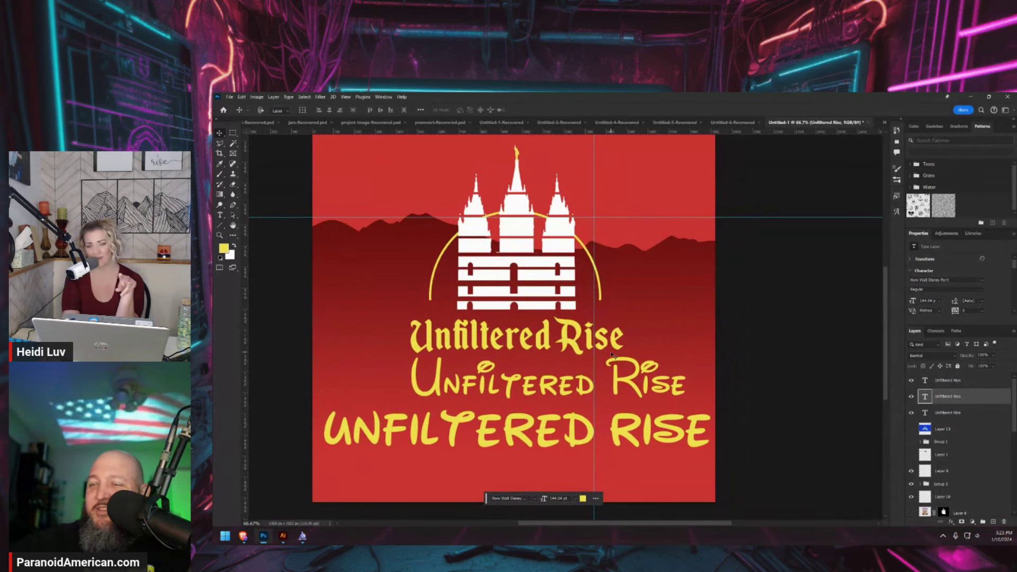
{"action": "scroll", "coordinate": [558, 357], "scroll_direction": "up", "scroll_amount": 1}
{"action": "left_click", "coordinate": [911, 413]}
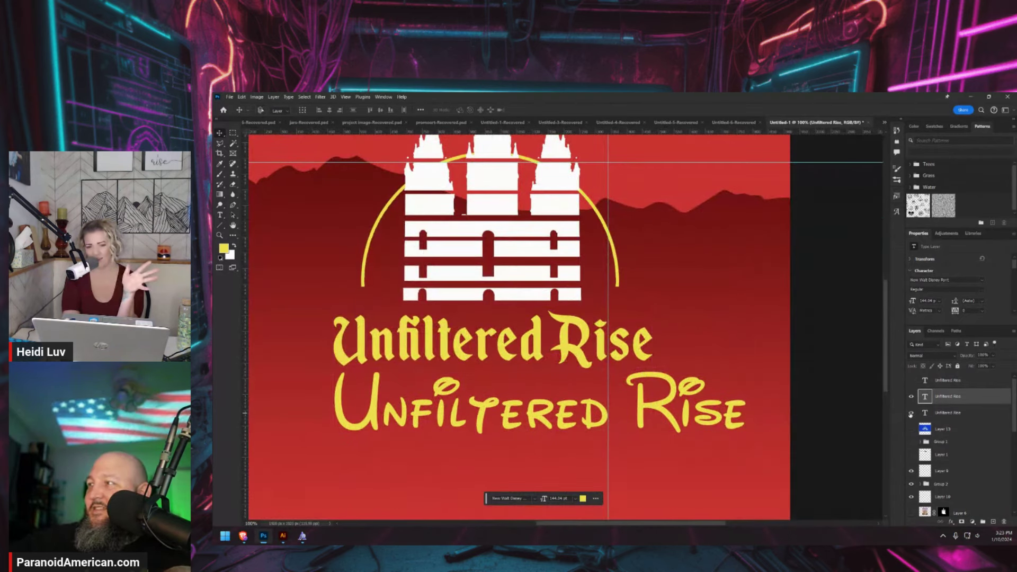
{"action": "left_click", "coordinate": [911, 413]}
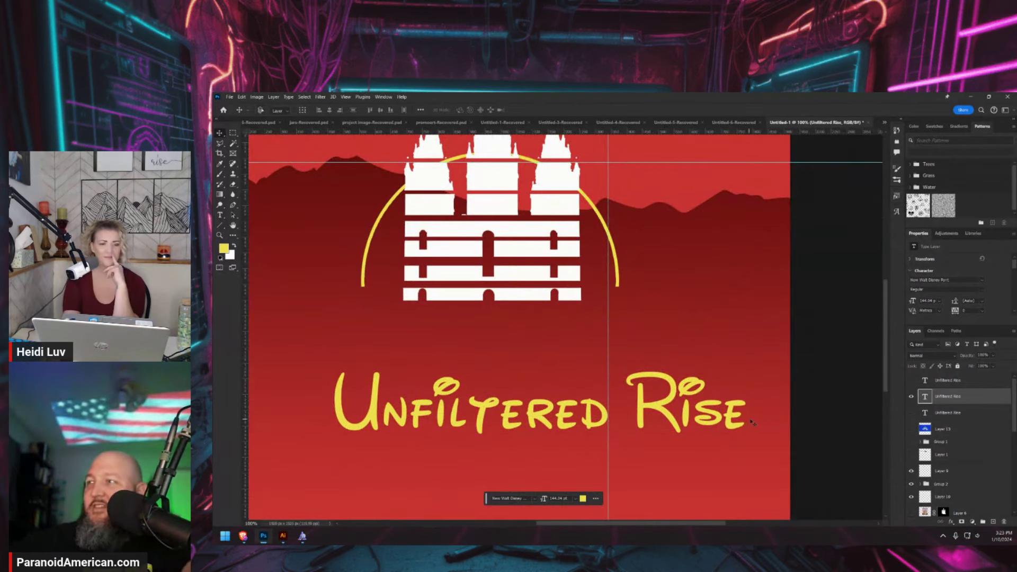
{"action": "key", "text": "ctrl+plus"}
{"action": "key", "text": "ctrl+plus"}
{"action": "left_click_drag", "start_coordinate": [733, 412], "coordinate": [348, 260]}
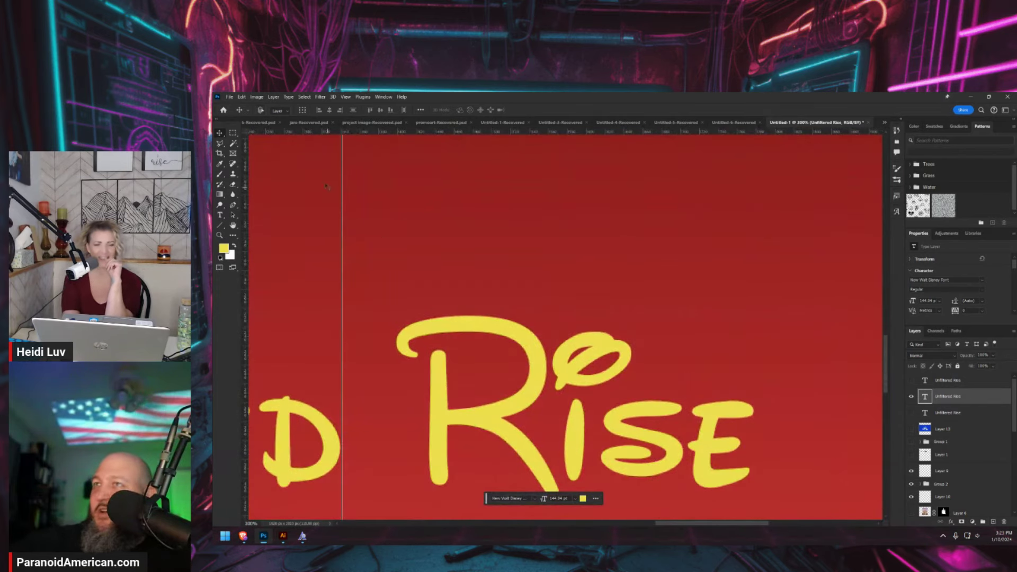
Lasso the oval dot over the Disney-style 'Rise' i, show the other title lines, and copy it
{"action": "key", "text": "l"}
{"action": "left_click_drag", "start_coordinate": [571, 302], "coordinate": [551, 351]}
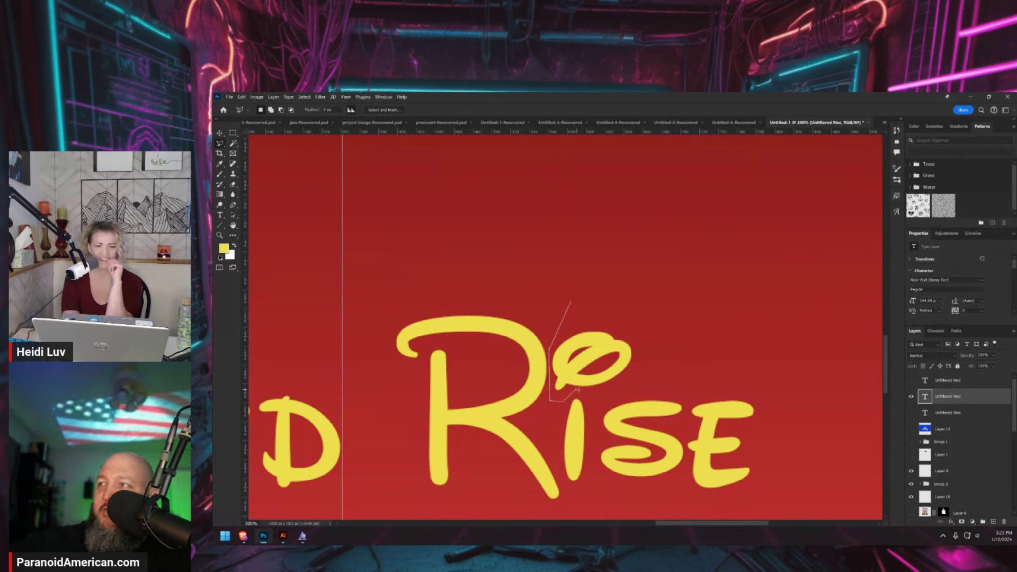
{"action": "mouse_move", "coordinate": [578, 390]}
{"action": "left_mouse_down"}
{"action": "mouse_move", "coordinate": [673, 363]}
{"action": "mouse_move", "coordinate": [641, 285]}
{"action": "mouse_move", "coordinate": [571, 302]}
{"action": "left_mouse_up"}
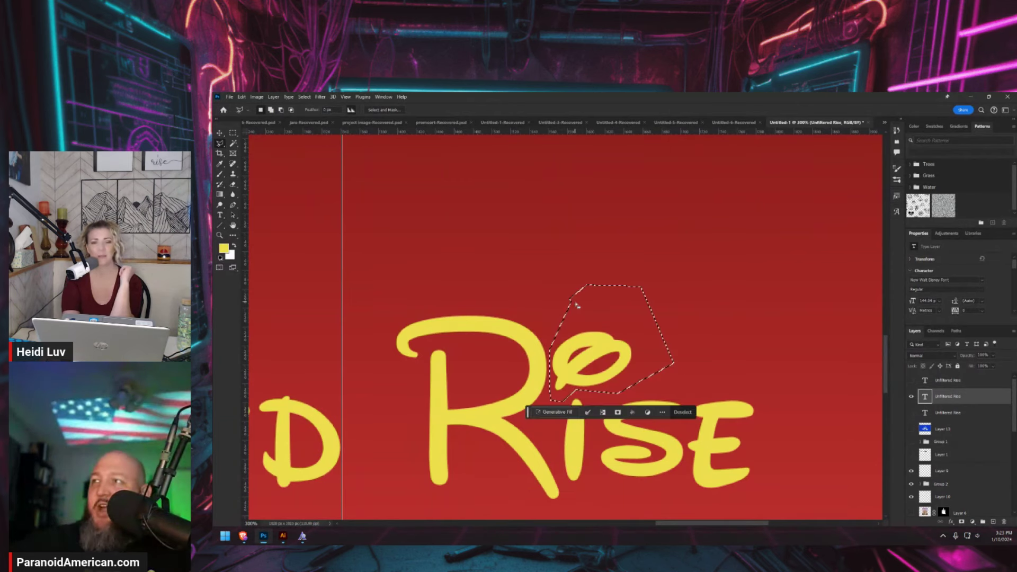
{"action": "left_click", "coordinate": [911, 380]}
{"action": "left_click", "coordinate": [911, 412]}
{"action": "key", "text": "ctrl+d"}
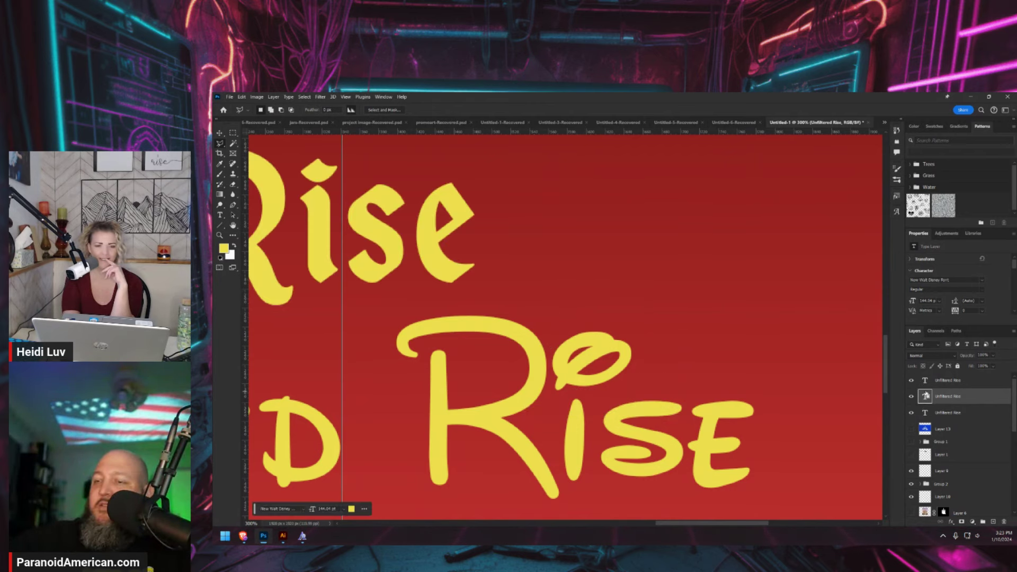
Paste the oval dot as its own layer and move it above the blackletter 'i'
{"action": "key", "text": "ctrl+minus"}
{"action": "key", "text": "ctrl+minus"}
{"action": "key", "text": "ctrl+v"}
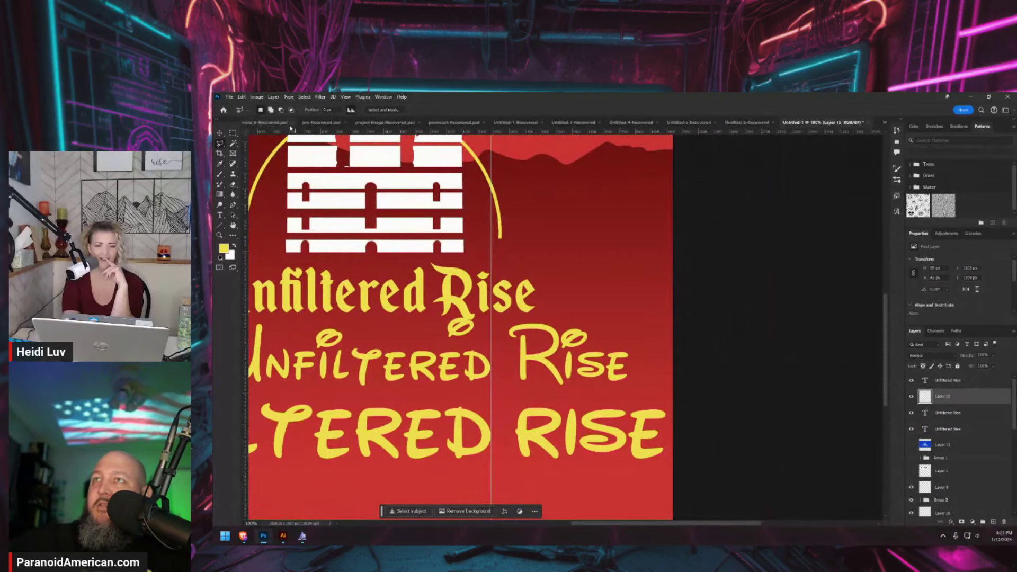
{"action": "key", "text": "v"}
{"action": "left_click_drag", "start_coordinate": [461, 328], "coordinate": [496, 259]}
{"action": "left_click_drag", "start_coordinate": [505, 286], "coordinate": [520, 297]}
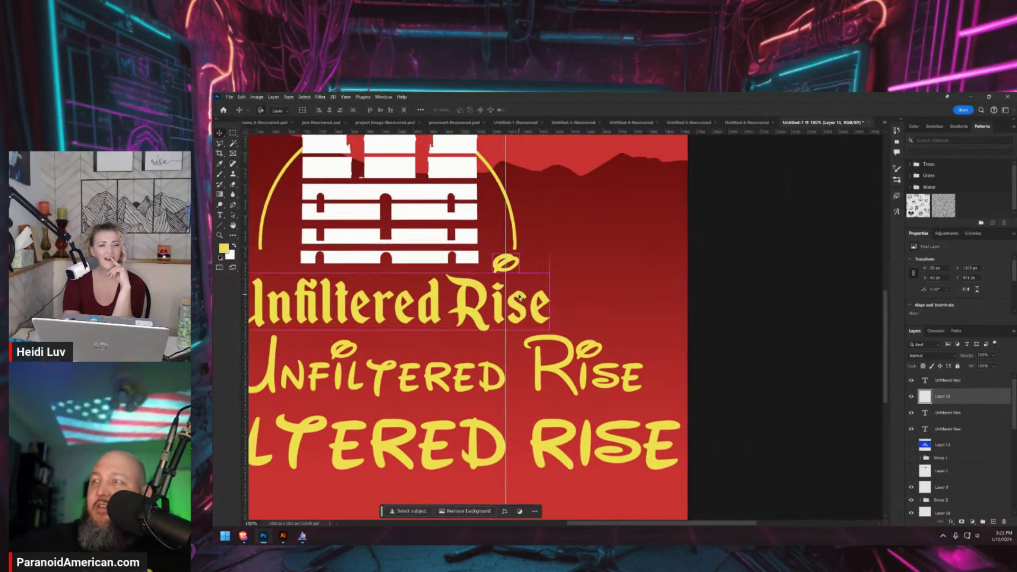
{"action": "scroll", "coordinate": [519, 297], "scroll_direction": "up", "scroll_amount": 3}
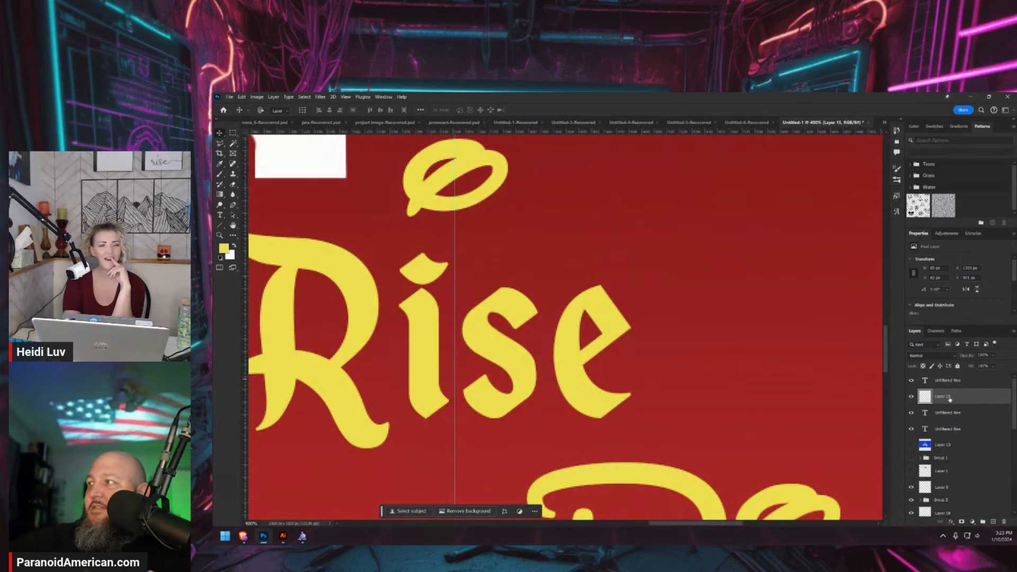
Add a layer mask to the blackletter title and paint out the i's original dot with a small brush
{"action": "left_click", "coordinate": [911, 413]}
{"action": "left_click", "coordinate": [912, 413]}
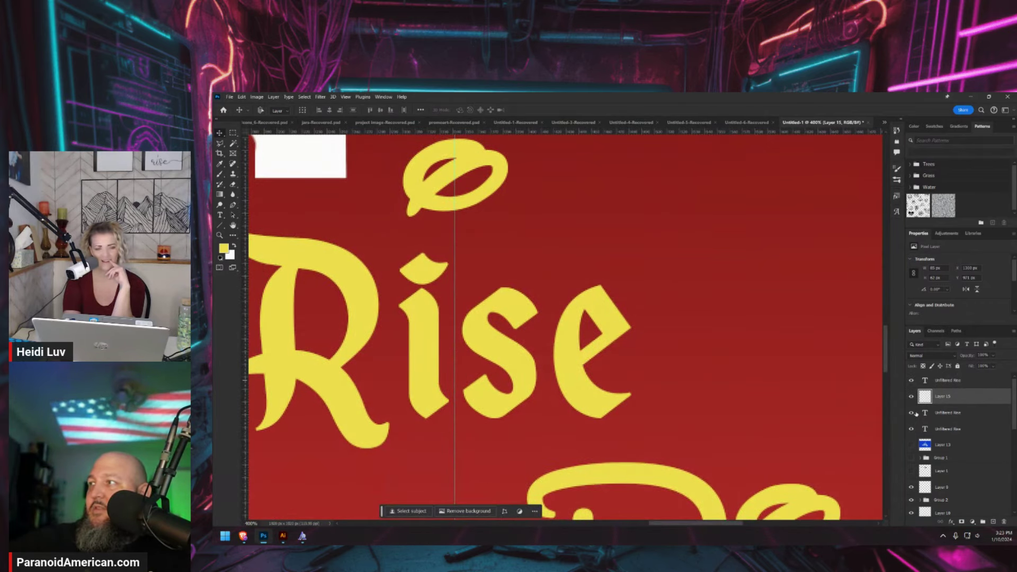
{"action": "left_click", "coordinate": [935, 430]}
{"action": "left_click", "coordinate": [962, 522]}
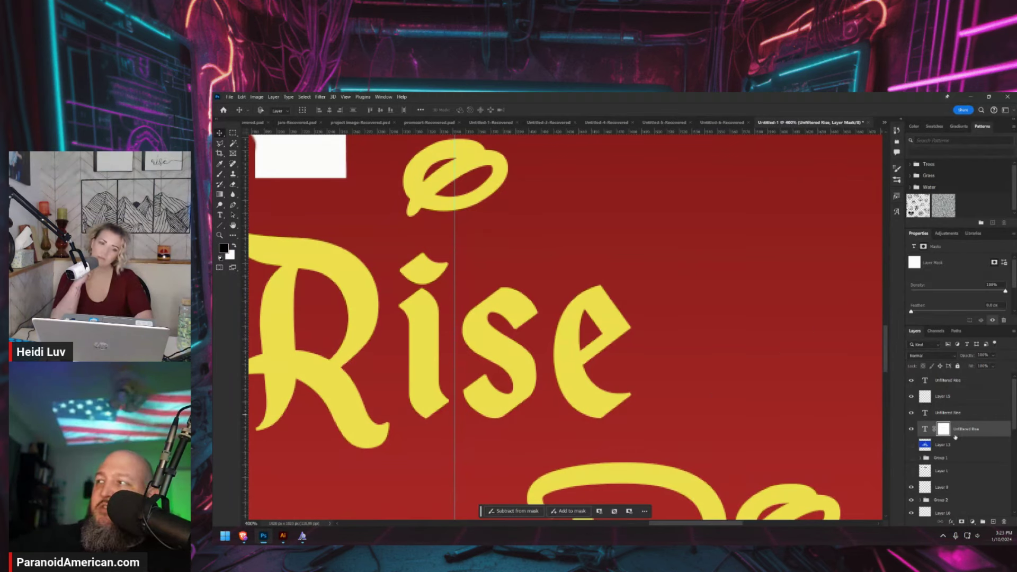
{"action": "key", "text": "b"}
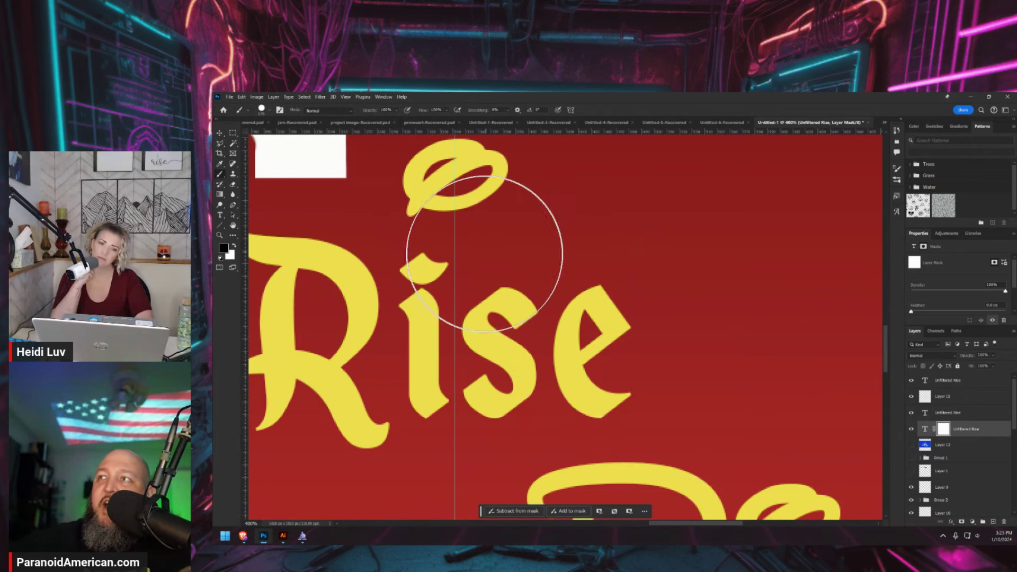
{"action": "key", "text": "["}
{"action": "key", "text": "["}
{"action": "key", "text": "["}
{"action": "key", "text": "["}
{"action": "key", "text": "["}
{"action": "left_click", "coordinate": [424, 259]}
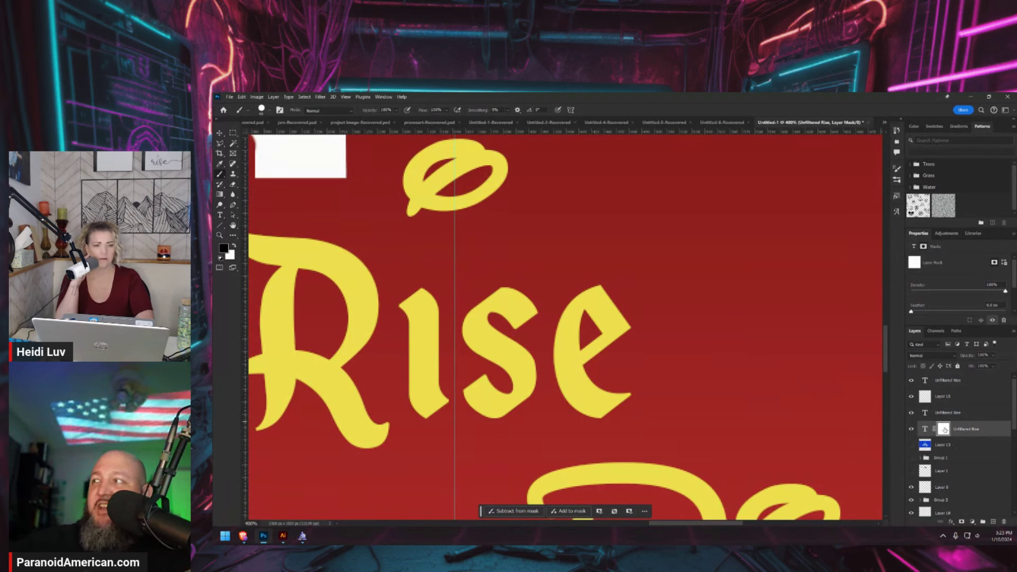
Disable and re-enable the mask to compare, then select the copied dot's layer
{"action": "right_click", "coordinate": [929, 430]}
{"action": "left_click", "coordinate": [929, 427]}
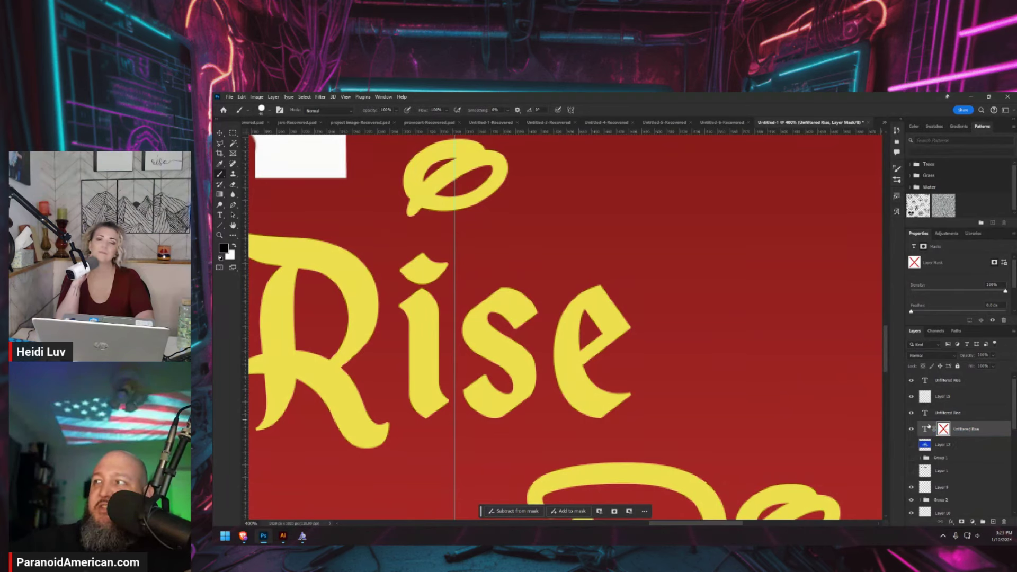
{"action": "right_click", "coordinate": [930, 428]}
{"action": "left_click", "coordinate": [946, 433]}
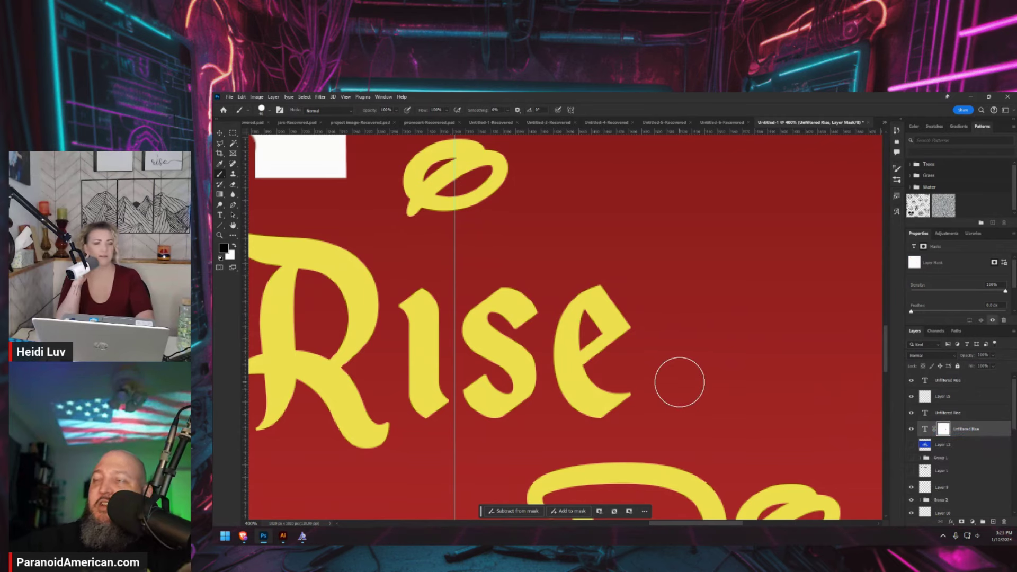
{"action": "key", "text": "ctrl+minus"}
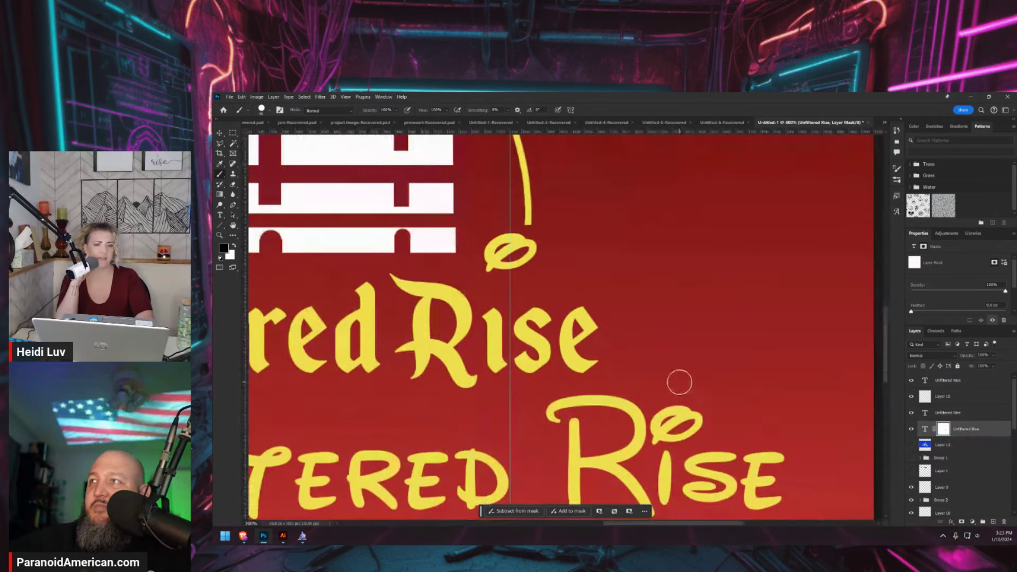
{"action": "left_click", "coordinate": [953, 392]}
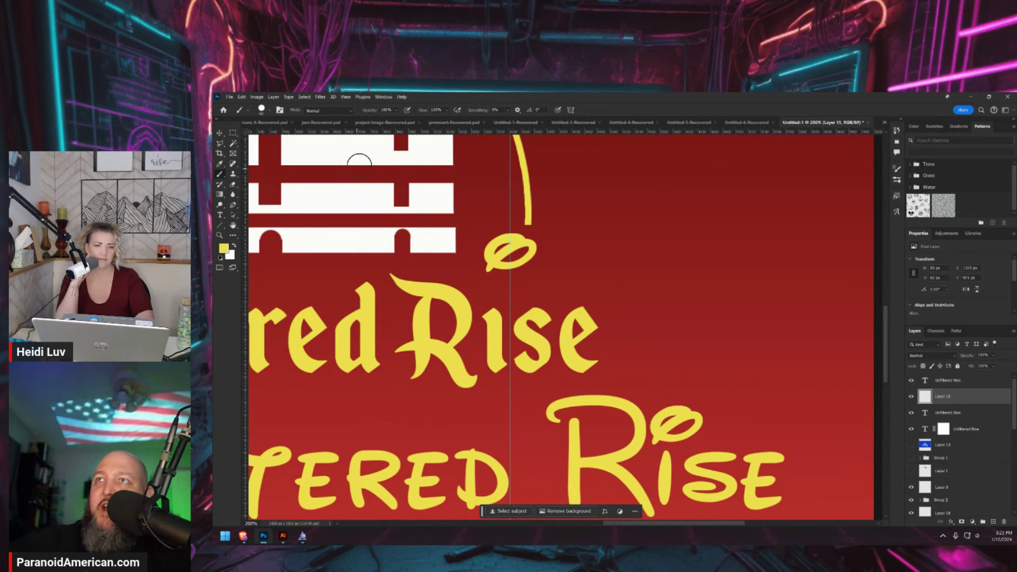
Scale the copied dot down and reposition it over the blackletter 'i'
{"action": "key", "text": "ctrl+t"}
{"action": "left_click_drag", "start_coordinate": [509, 251], "coordinate": [495, 287]}
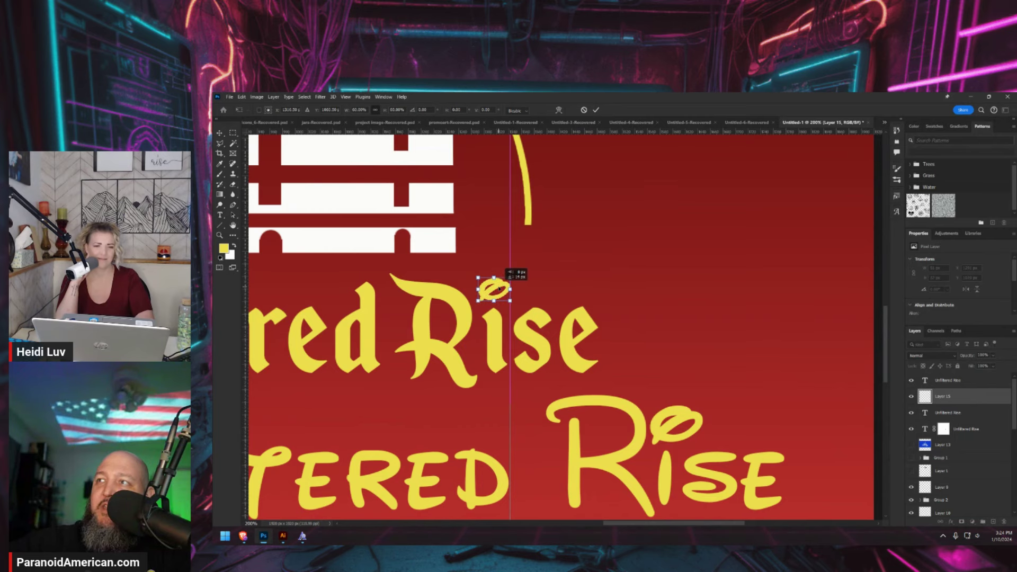
{"action": "key", "text": "Return"}
{"action": "key", "text": "ctrl+minus"}
{"action": "key", "text": "ctrl+minus"}
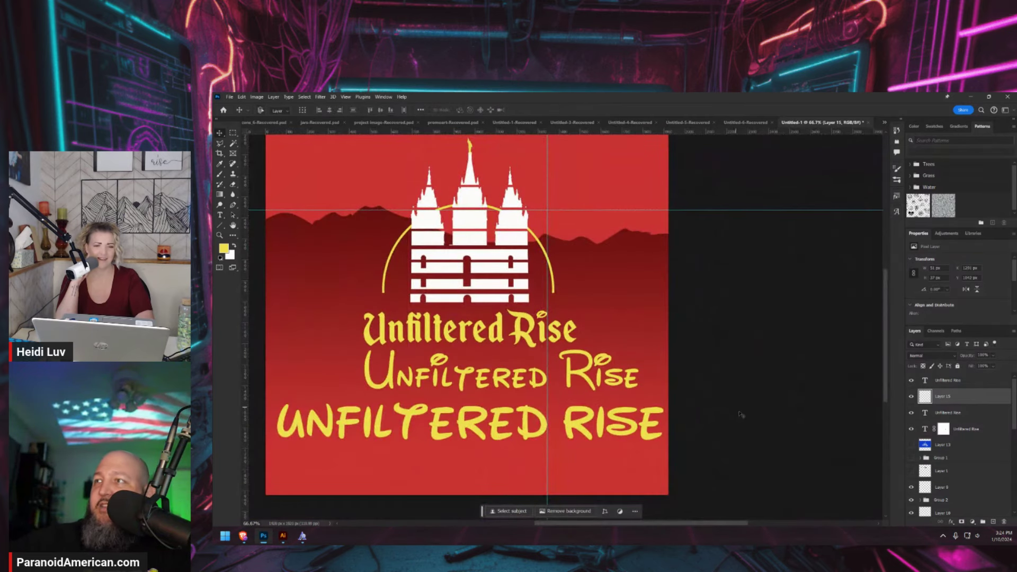
Hide the Disney-style and all-caps lines and move Layer 15 below the middle Unfiltered Rise layer
{"action": "left_click", "coordinate": [911, 429]}
{"action": "left_click", "coordinate": [911, 429]}
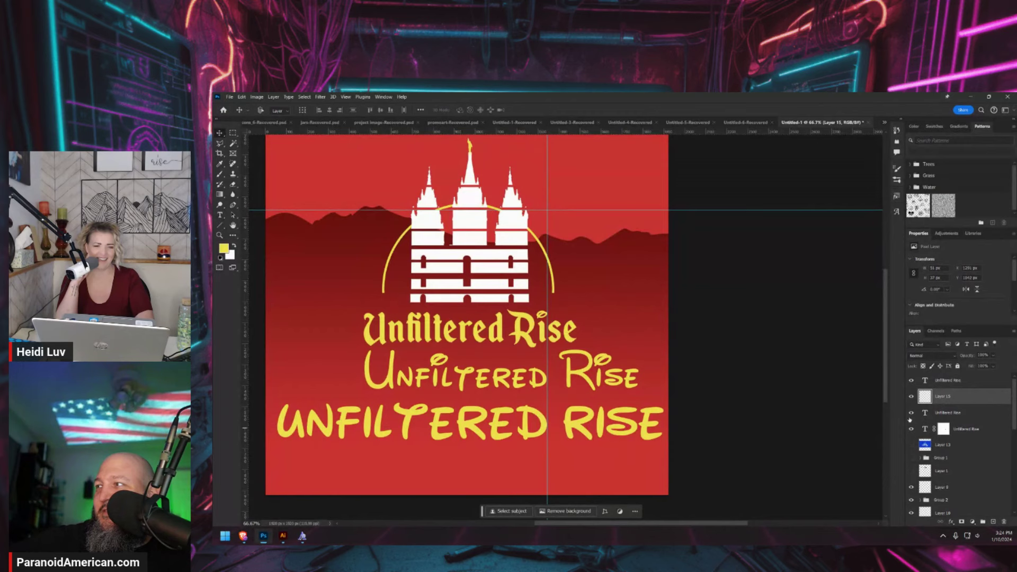
{"action": "left_click", "coordinate": [911, 413]}
{"action": "left_click", "coordinate": [911, 381]}
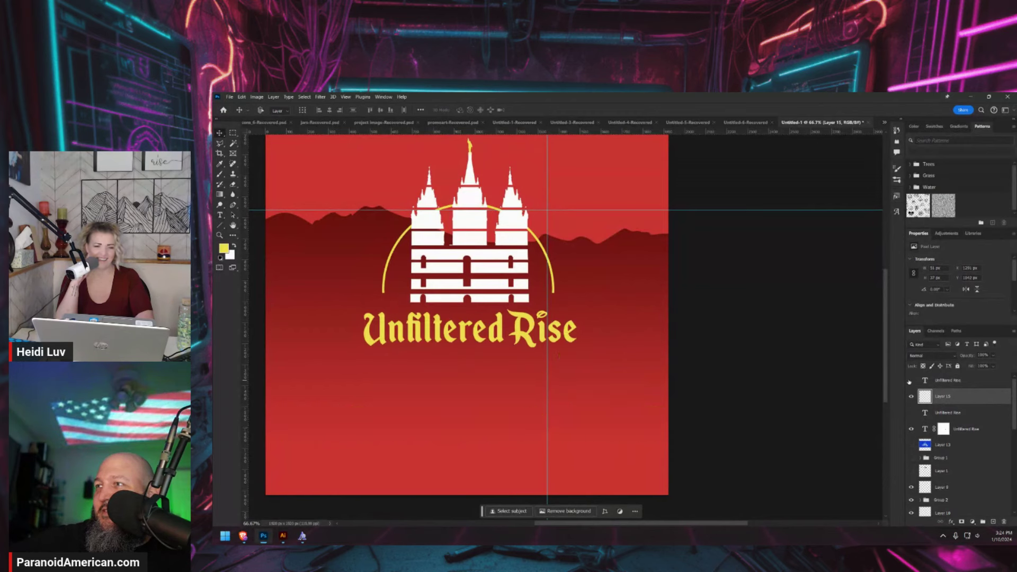
{"action": "left_click", "coordinate": [948, 429]}
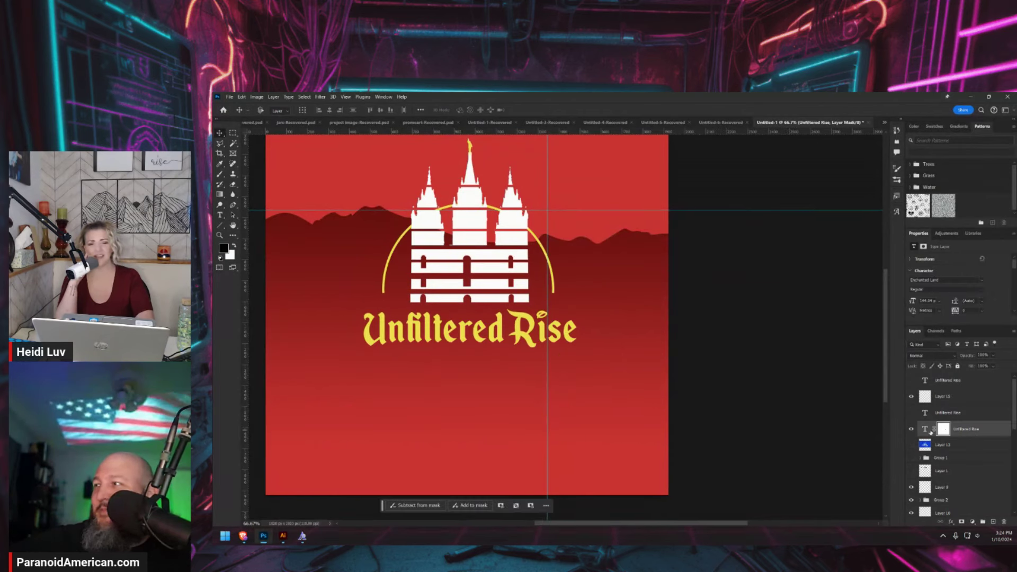
{"action": "left_click", "coordinate": [942, 402]}
{"action": "left_click_drag", "start_coordinate": [957, 401], "coordinate": [956, 419]}
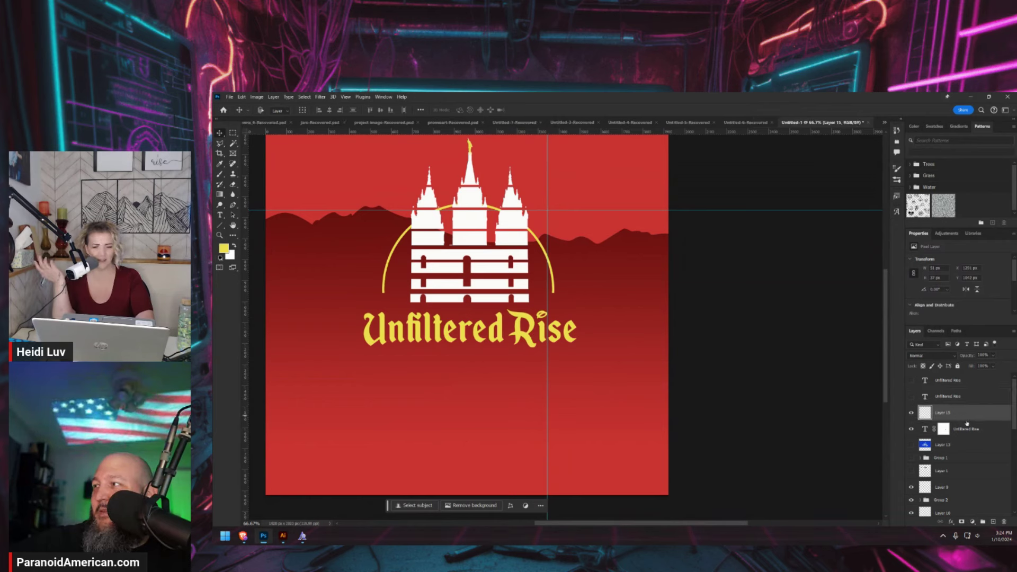
Group Layer 15 with the masked Unfiltered Rise text layer and nudge the group left
{"action": "left_click", "coordinate": [969, 429], "text": "shift"}
{"action": "left_click", "coordinate": [984, 523]}
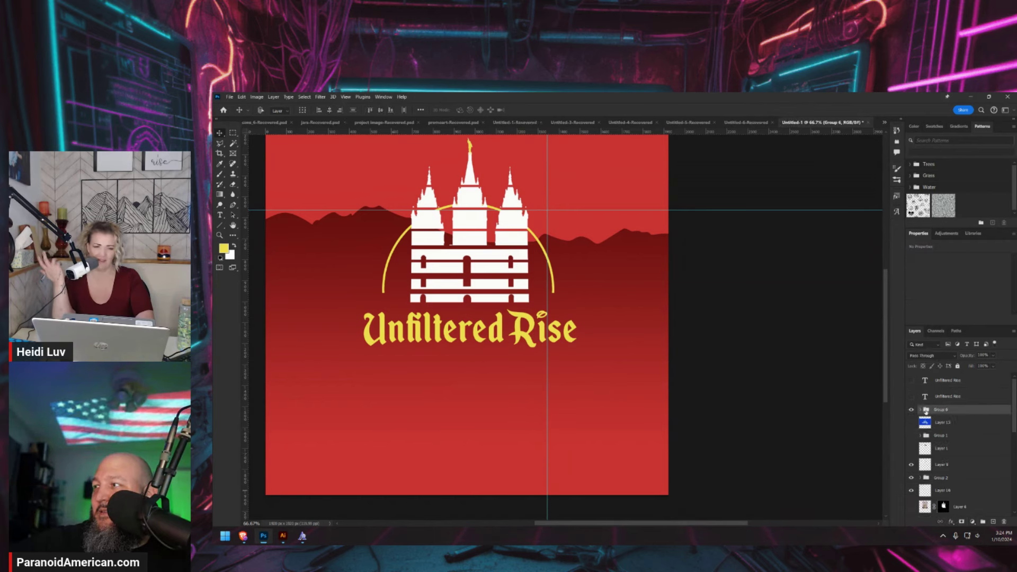
{"action": "left_click_drag", "start_coordinate": [556, 342], "coordinate": [532, 342]}
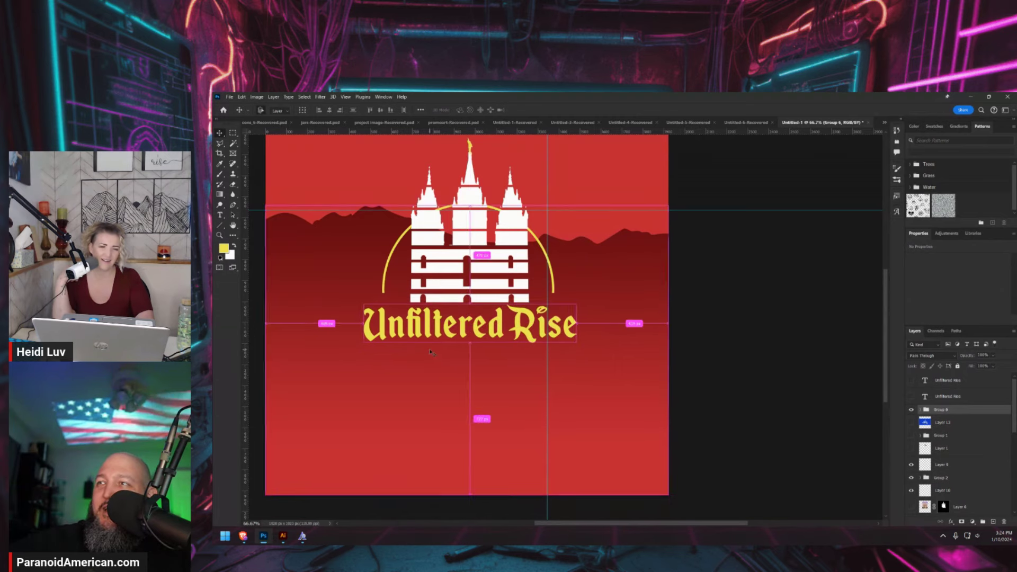
{"action": "key", "text": "ctrl+plus"}
{"action": "key", "text": "ctrl+plus"}
{"action": "key", "text": "ctrl+plus"}
{"action": "left_click_drag", "start_coordinate": [429, 348], "coordinate": [666, 385]}
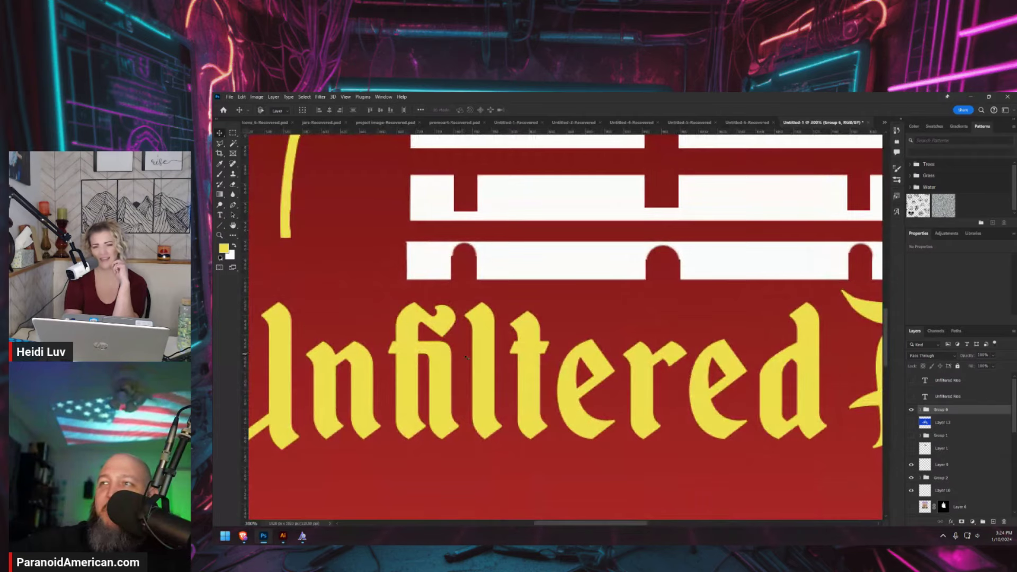
{"action": "key", "text": "ctrl+minus"}
{"action": "key", "text": "ctrl+minus"}
{"action": "key", "text": "ctrl+minus"}
{"action": "key", "text": "ctrl+minus"}
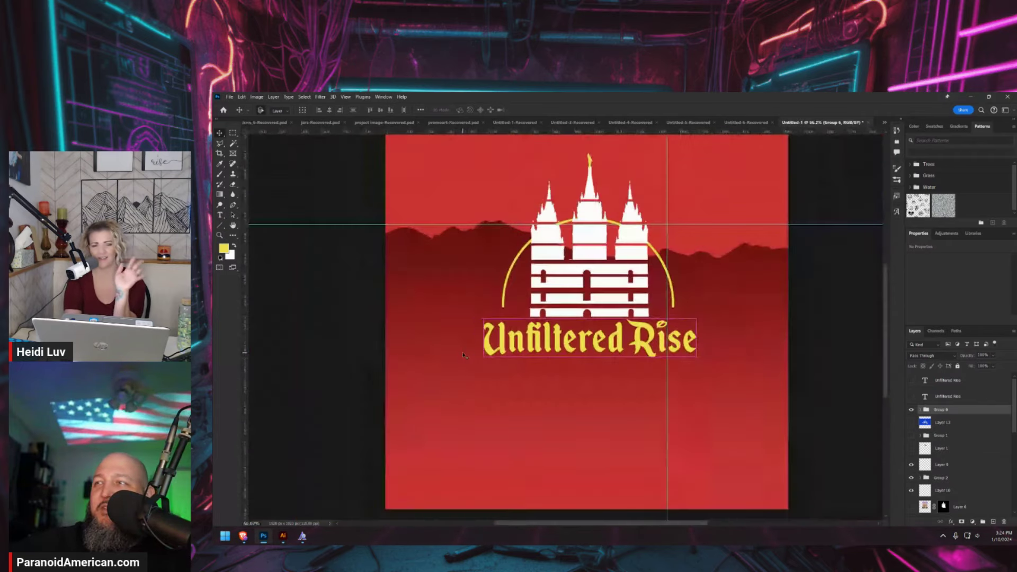
{"action": "scroll", "coordinate": [480, 314], "scroll_direction": "right", "scroll_amount": 5}
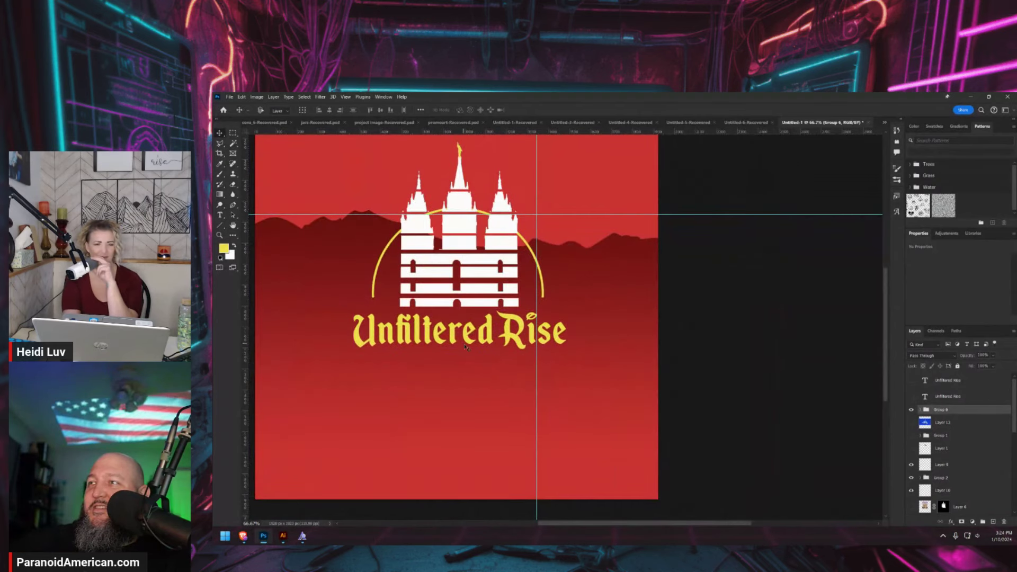
Scale the yellow title up slightly and raise it beneath the temple
{"action": "key", "text": "ctrl+t"}
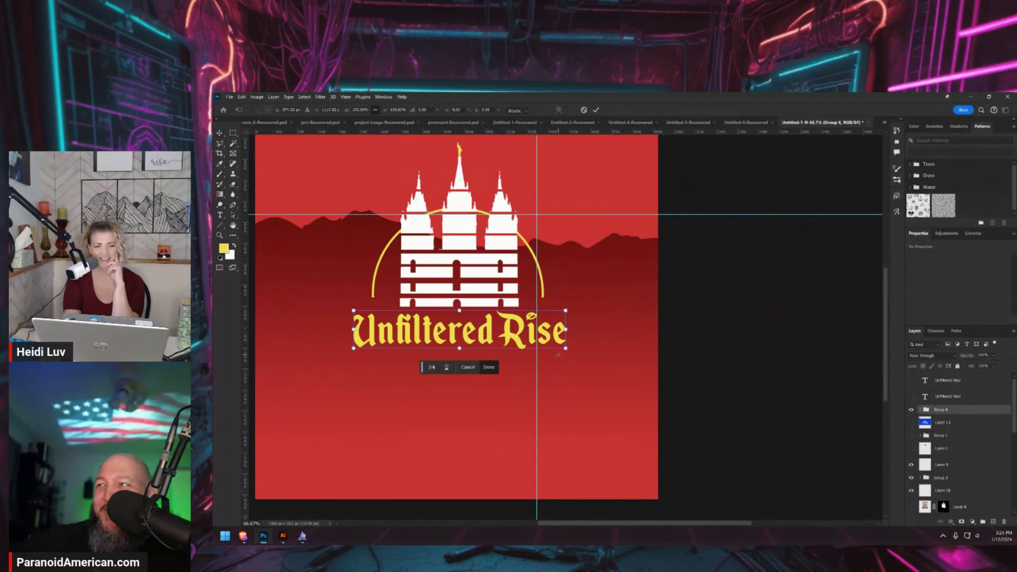
{"action": "left_click_drag", "start_coordinate": [565, 348], "coordinate": [585, 366]}
{"action": "key", "text": "Return"}
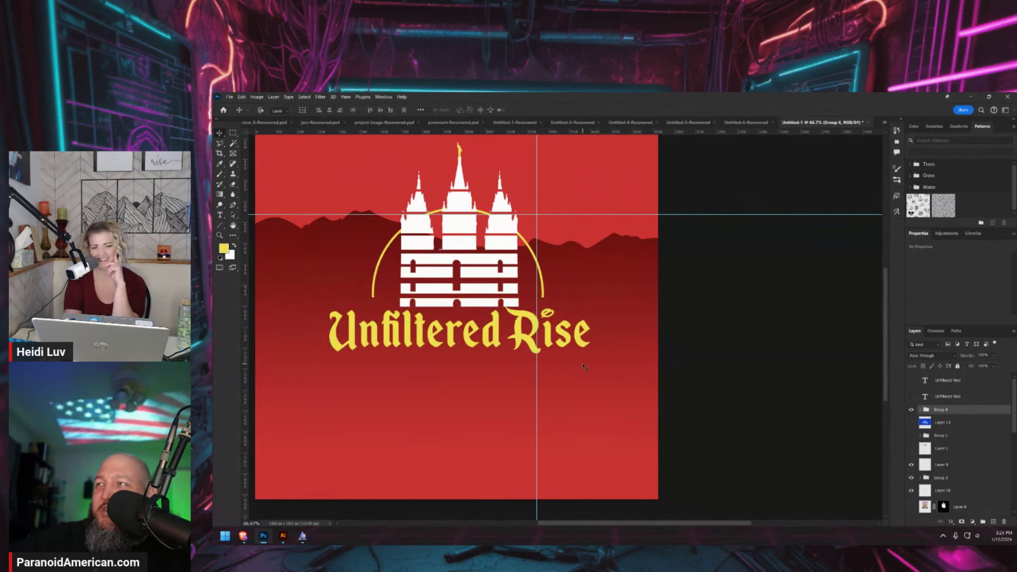
{"action": "left_click_drag", "start_coordinate": [501, 338], "coordinate": [546, 337]}
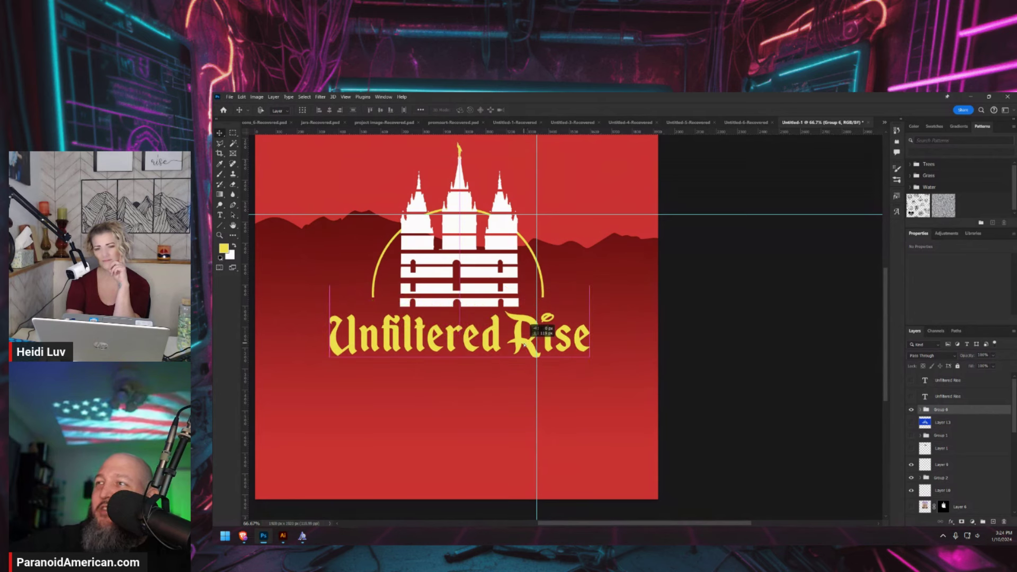
{"action": "left_click", "coordinate": [910, 422]}
{"action": "left_click", "coordinate": [911, 410]}
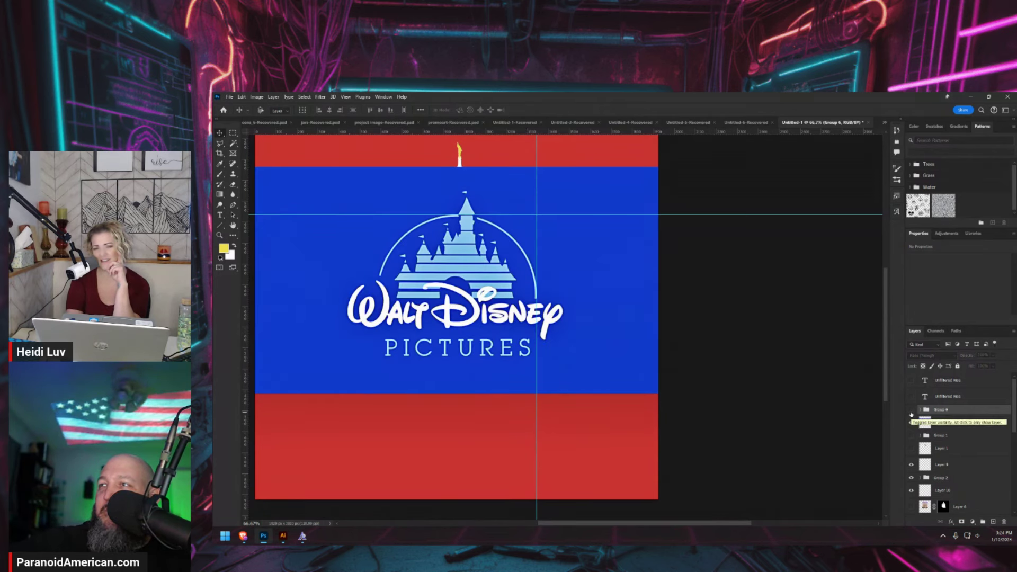
{"action": "left_click", "coordinate": [911, 413]}
{"action": "left_click", "coordinate": [911, 411]}
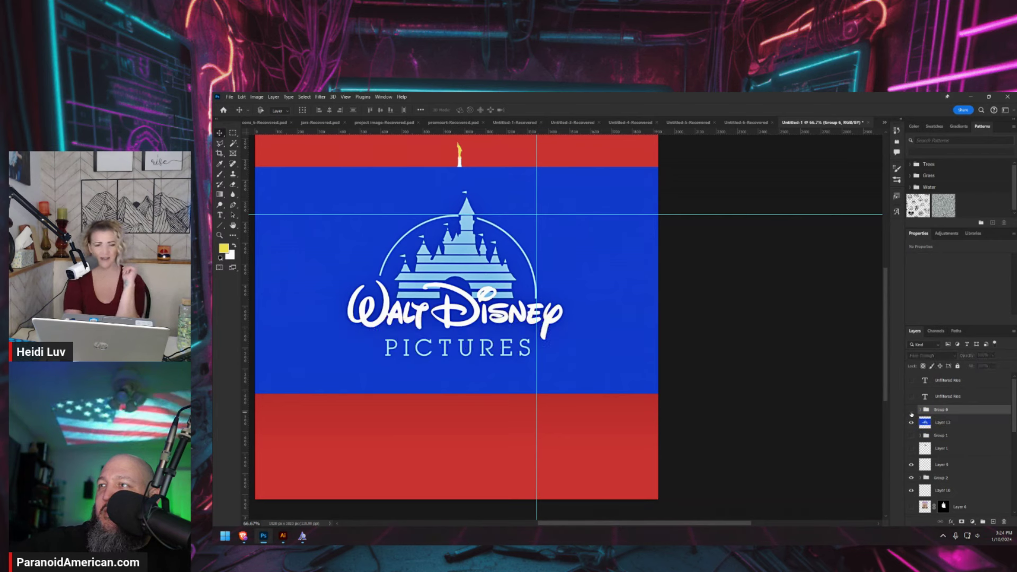
{"action": "left_click", "coordinate": [911, 411]}
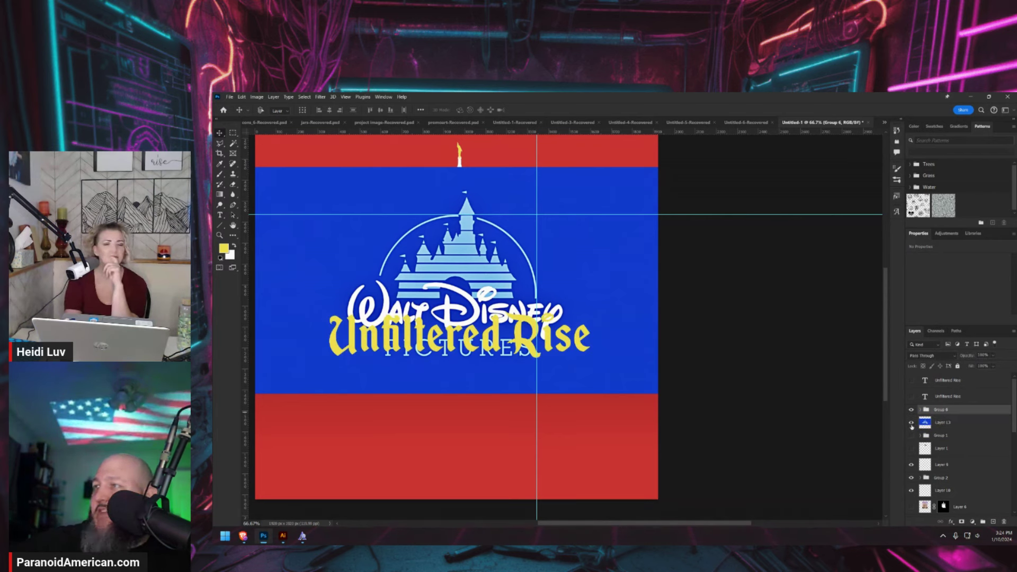
{"action": "left_click", "coordinate": [911, 423]}
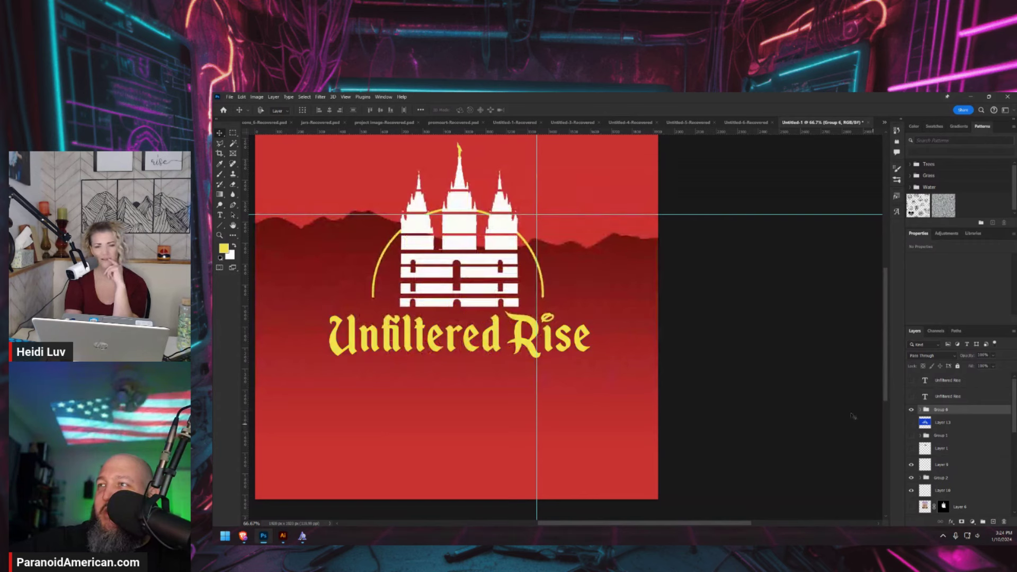
{"action": "left_click_drag", "start_coordinate": [483, 342], "coordinate": [498, 326]}
{"action": "key", "text": "ctrl+z"}
{"action": "key", "text": "ctrl+z"}
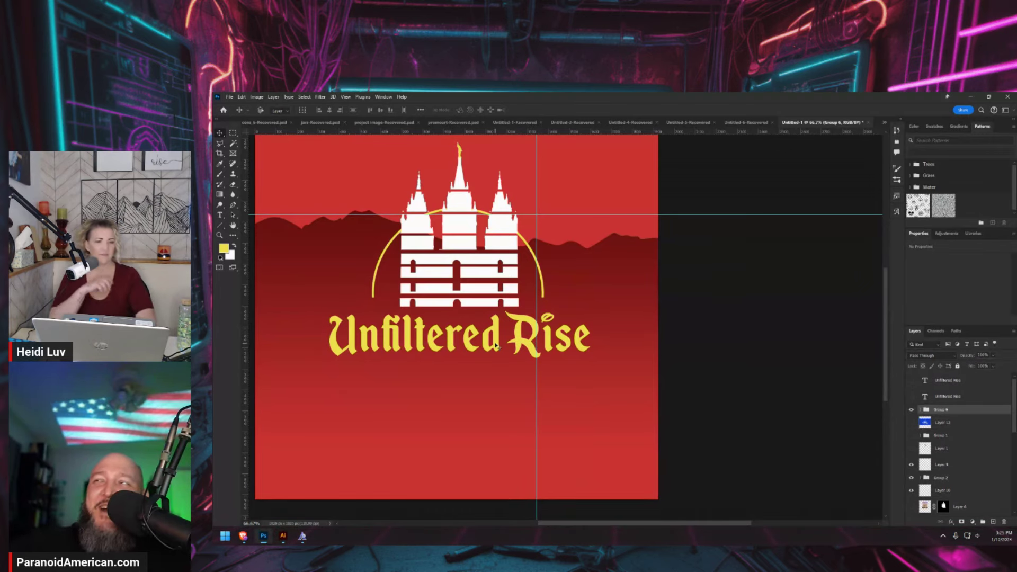
Nudge the Unfiltered Rise title left and up, then lower it slightly while checking the full logo
{"action": "key", "text": "ctrl+plus"}
{"action": "key", "text": "ctrl+plus"}
{"action": "key", "text": "ctrl+plus"}
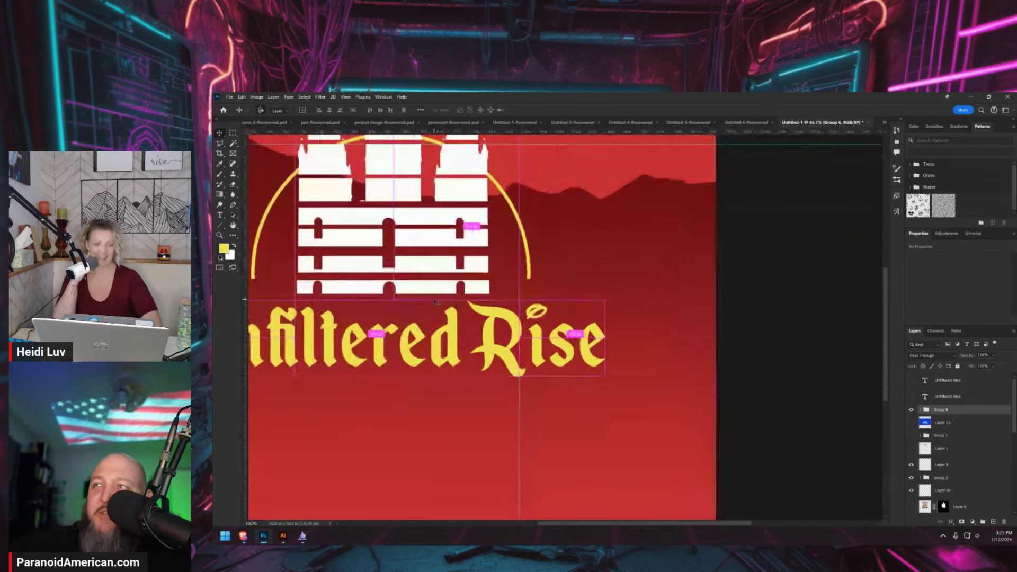
{"action": "left_click_drag", "start_coordinate": [462, 318], "coordinate": [716, 418]}
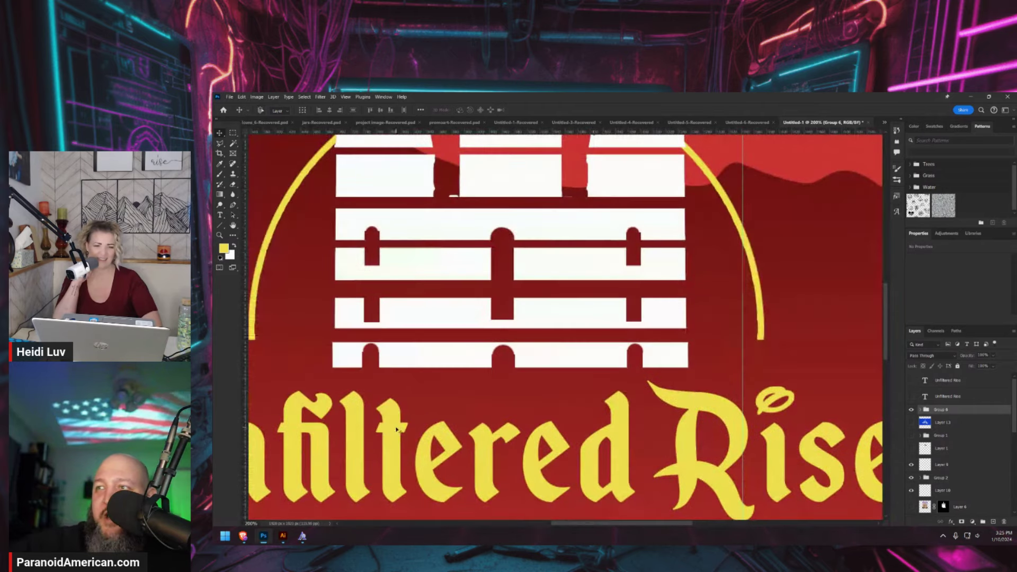
{"action": "left_click_drag", "start_coordinate": [391, 429], "coordinate": [369, 361]}
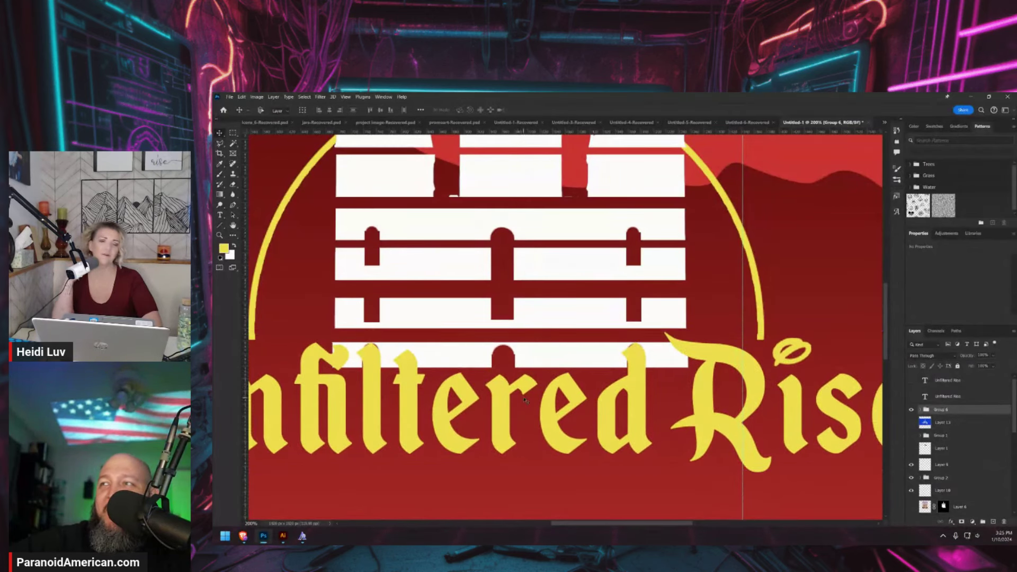
{"action": "left_click_drag", "start_coordinate": [501, 398], "coordinate": [506, 429]}
{"action": "key", "text": "ctrl+minus"}
{"action": "key", "text": "ctrl+minus"}
{"action": "key", "text": "ctrl+minus"}
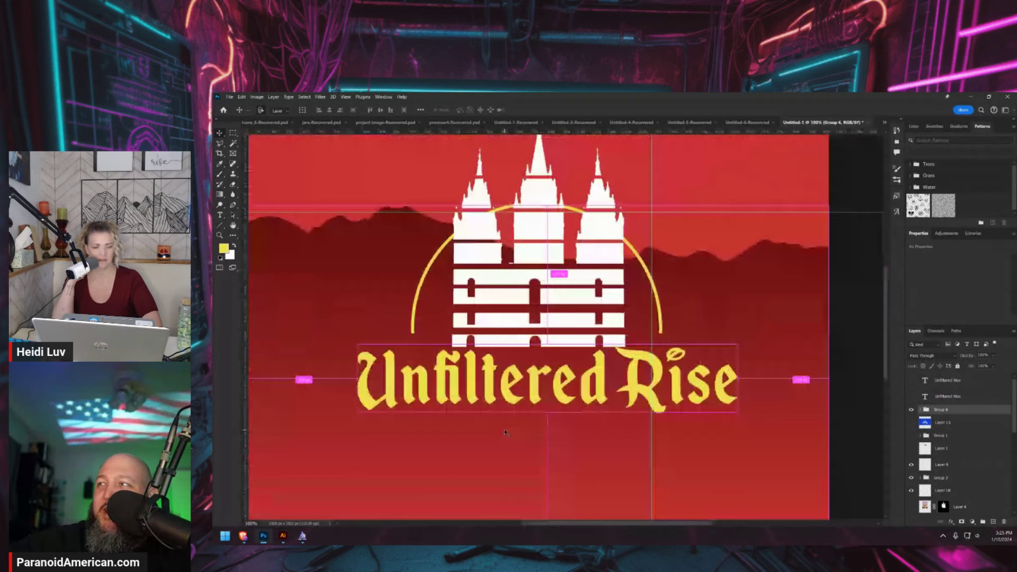
{"action": "left_click_drag", "start_coordinate": [588, 354], "coordinate": [581, 345]}
Fine-tune the title's placement: about 11 px right, about 25 px lower, then slightly left and up
{"action": "key", "text": "ctrl+plus"}
{"action": "key", "text": "ctrl+plus"}
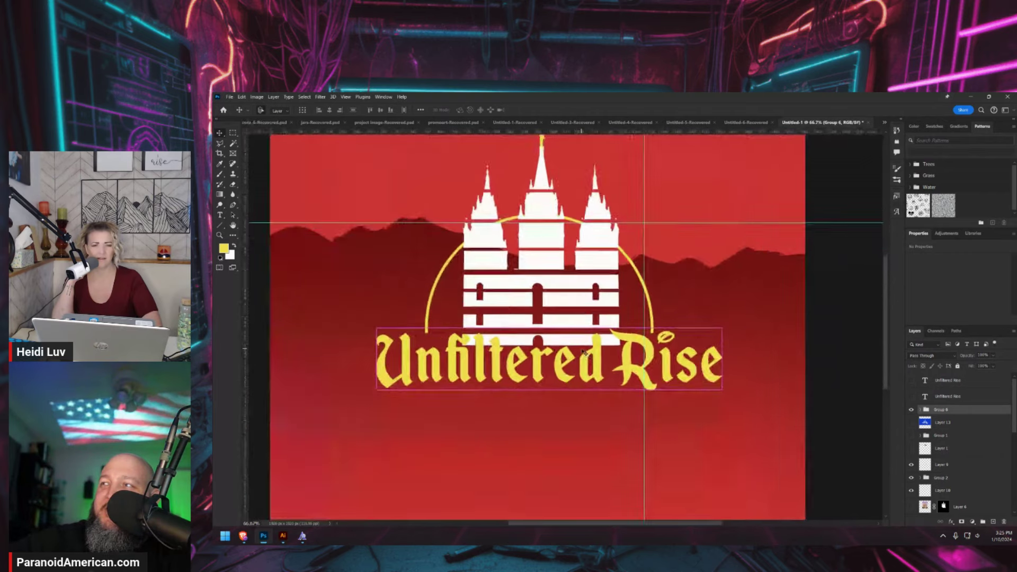
{"action": "key", "text": "ctrl+plus"}
{"action": "key", "text": "ctrl+plus"}
{"action": "key", "text": "ctrl+plus"}
{"action": "left_click_drag", "start_coordinate": [639, 421], "coordinate": [657, 421]}
{"action": "mouse_move", "coordinate": [475, 409]}
{"action": "left_mouse_down"}
{"action": "mouse_move", "coordinate": [473, 376]}
{"action": "mouse_move", "coordinate": [482, 419]}
{"action": "left_mouse_up"}
{"action": "key", "text": "ctrl+minus"}
{"action": "key", "text": "ctrl+minus"}
{"action": "key", "text": "ctrl+minus"}
{"action": "key", "text": "ctrl+minus"}
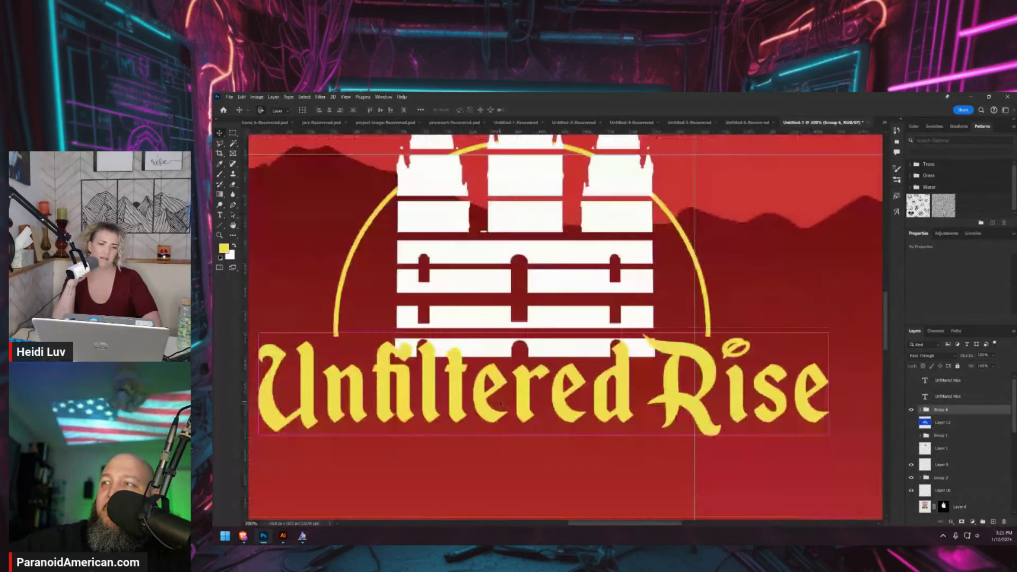
{"action": "left_click_drag", "start_coordinate": [551, 350], "coordinate": [553, 363]}
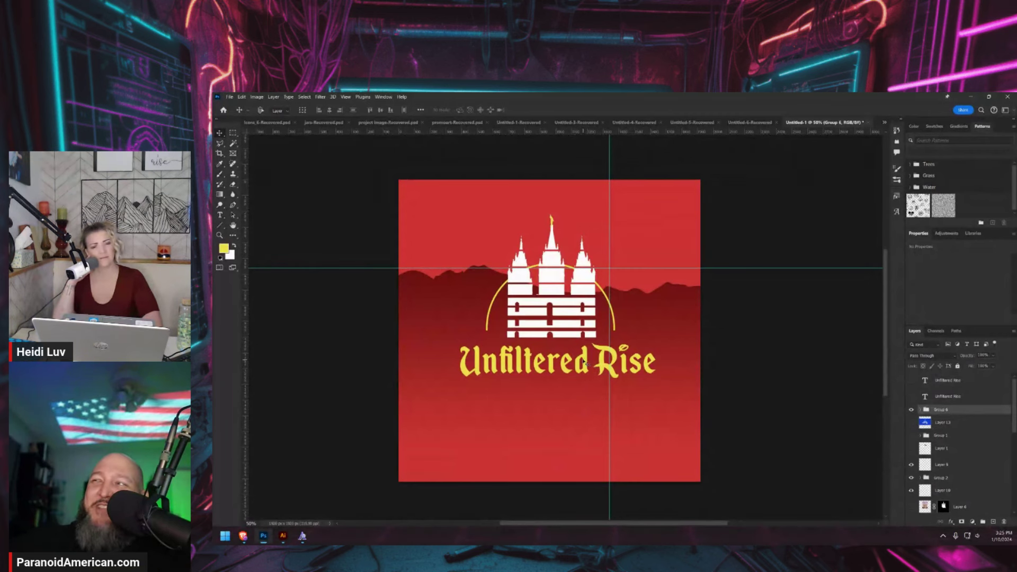
{"action": "left_click_drag", "start_coordinate": [584, 362], "coordinate": [579, 356]}
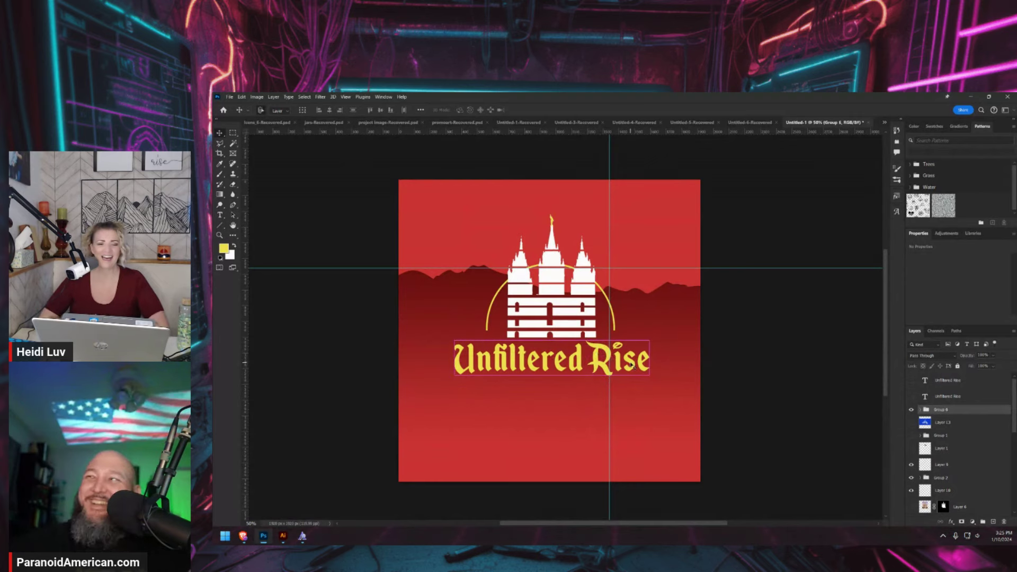
View the logo at 50% and toggle the Unfiltered Rise group off and on to compare
{"action": "key", "text": "ctrl+plus"}
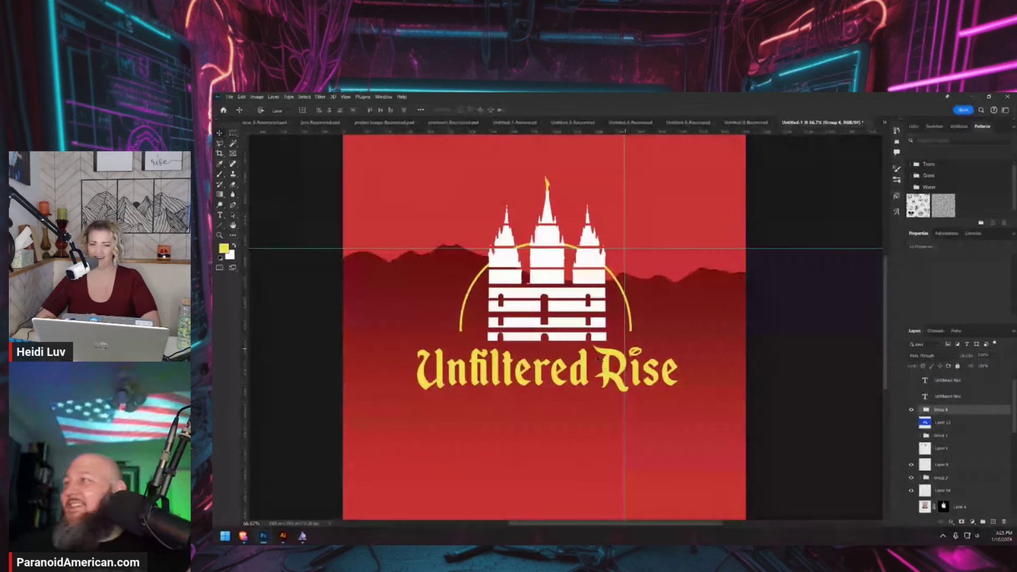
{"action": "key", "text": "ctrl+minus"}
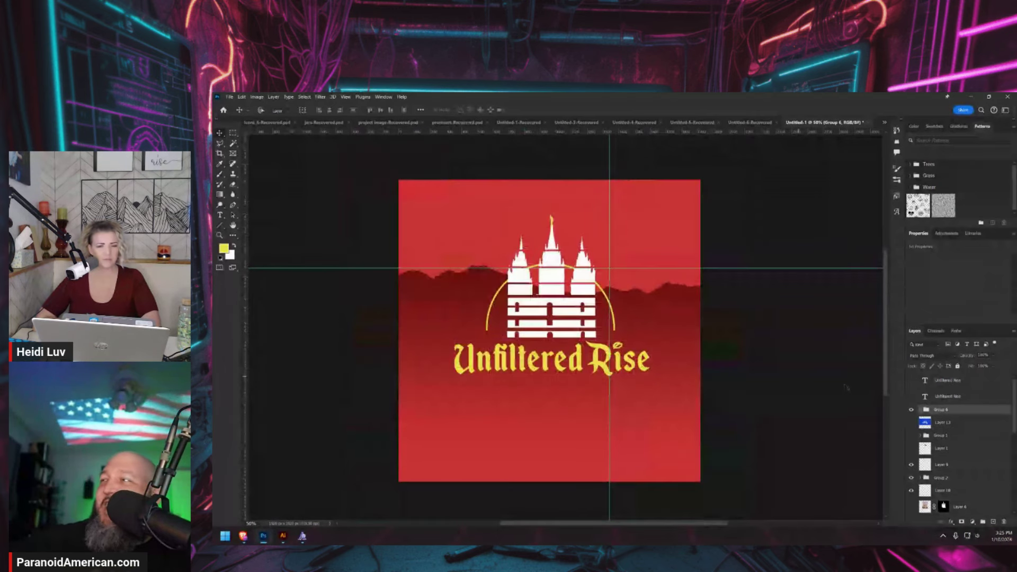
{"action": "left_click", "coordinate": [911, 410]}
{"action": "left_click", "coordinate": [912, 410]}
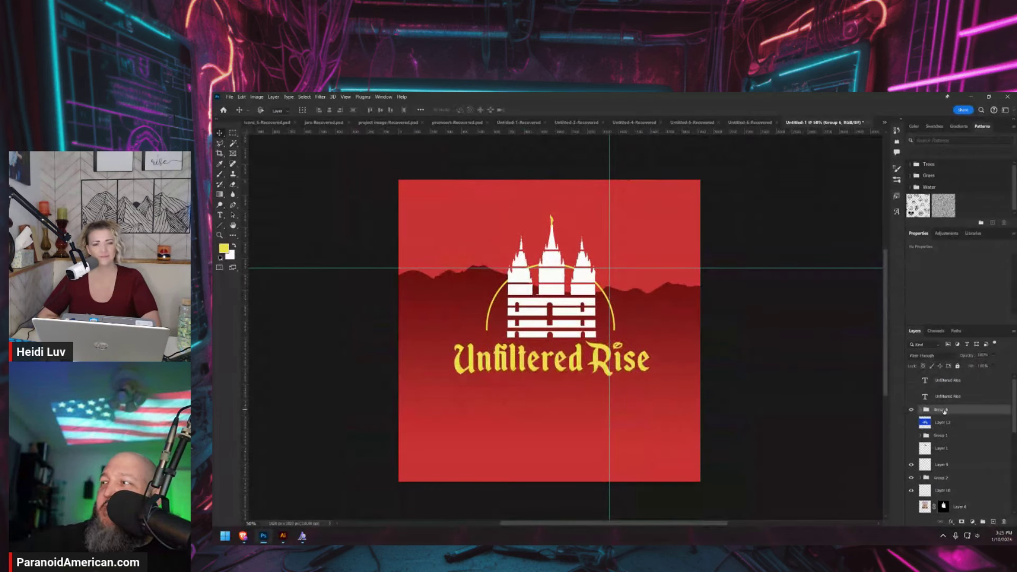
Add a 1 px Outside stroke in a darker yellow to the title group
{"action": "left_click", "coordinate": [951, 522]}
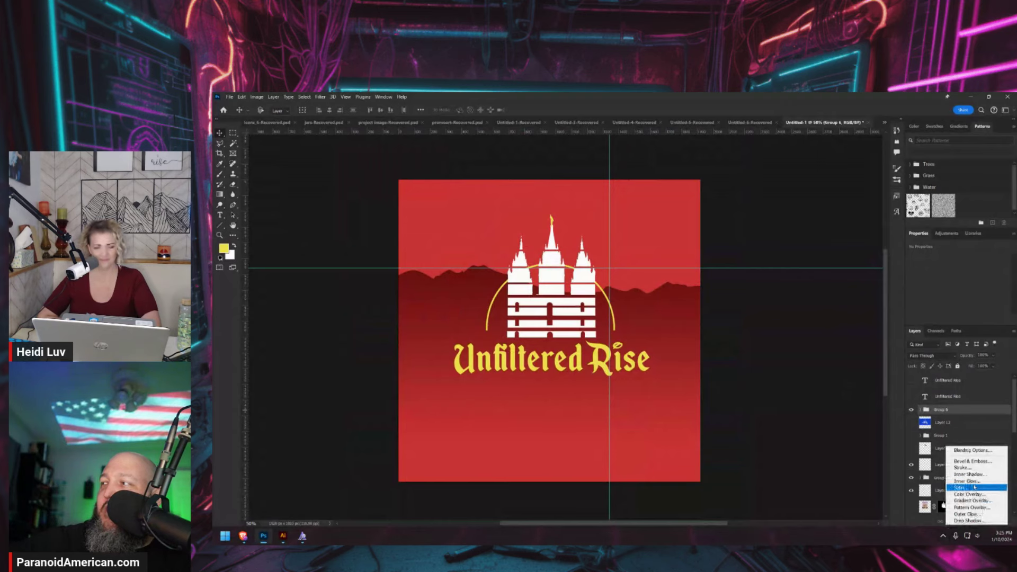
{"action": "left_click", "coordinate": [967, 468]}
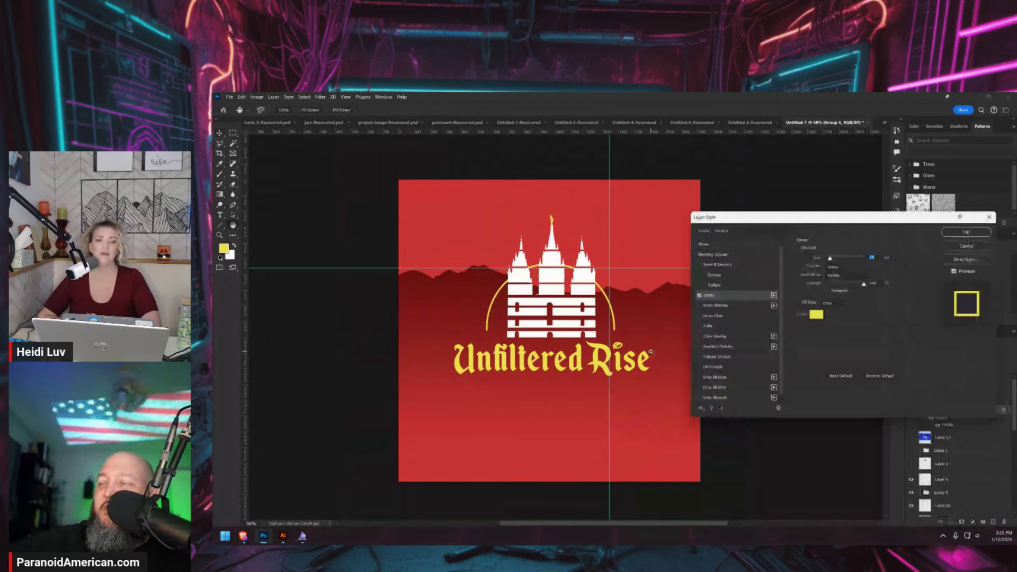
{"action": "key", "text": "ctrl+plus"}
{"action": "key", "text": "ctrl+minus"}
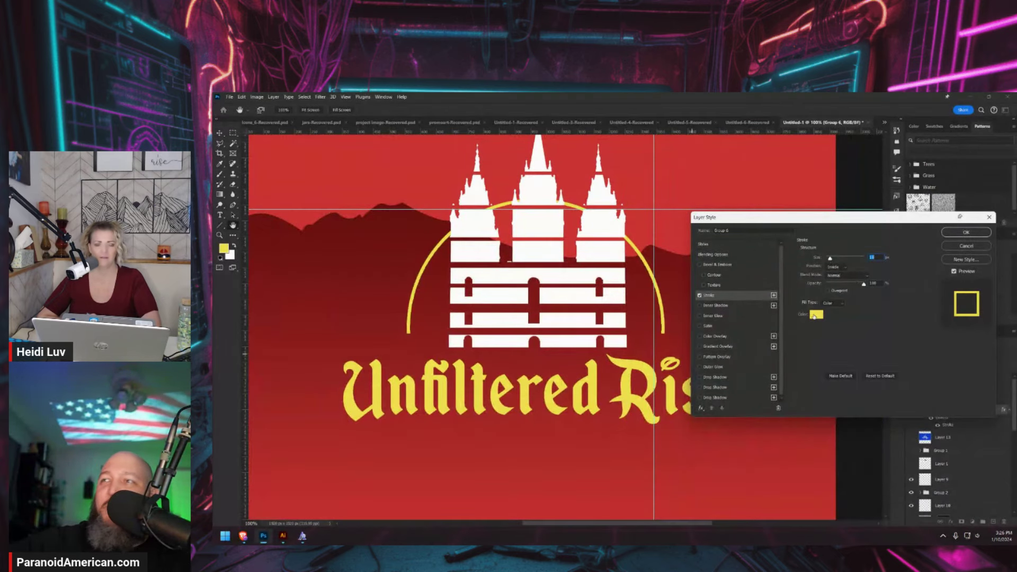
{"action": "left_click", "coordinate": [815, 315]}
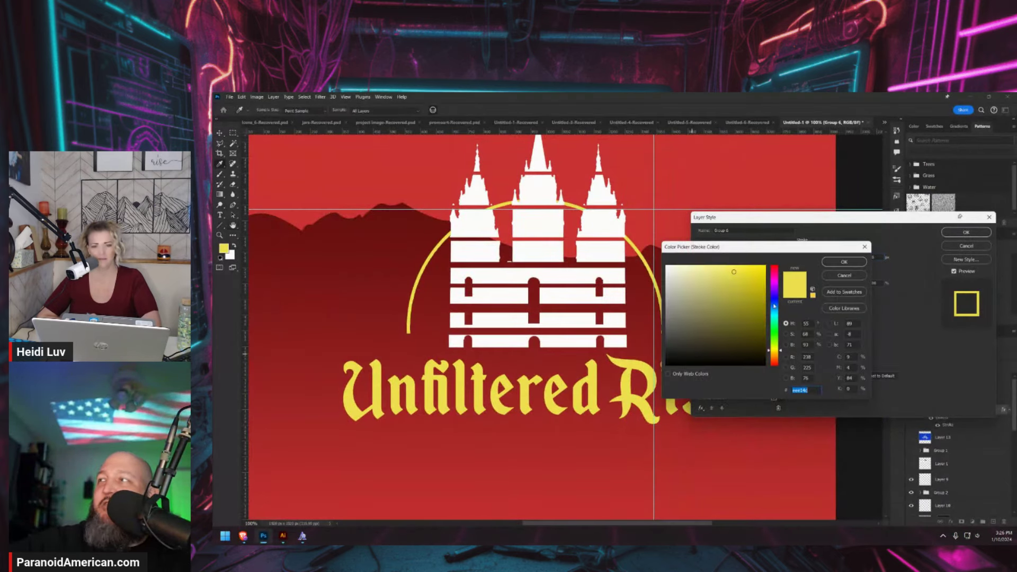
{"action": "left_click", "coordinate": [736, 288]}
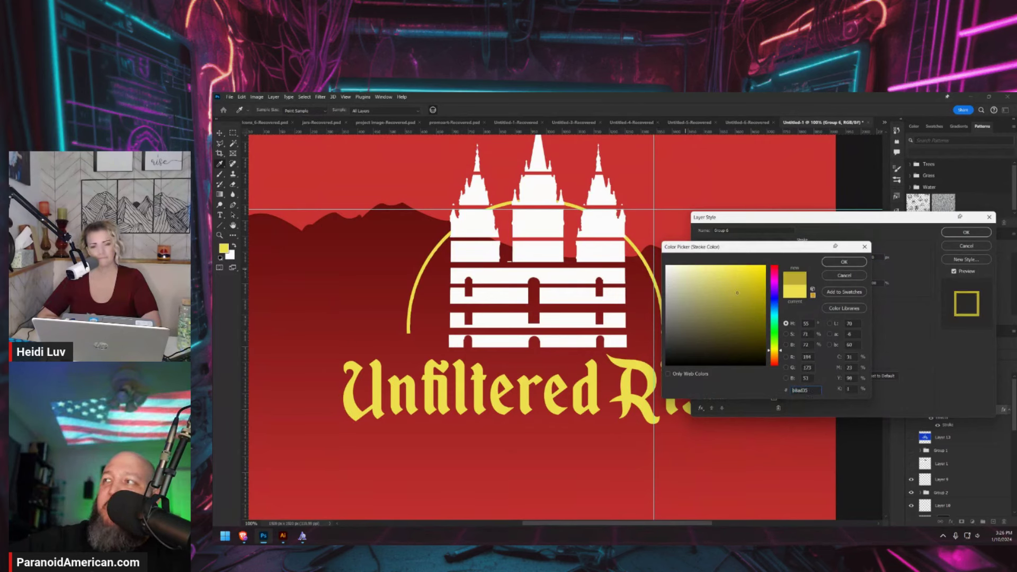
{"action": "left_click", "coordinate": [843, 261]}
{"action": "left_click", "coordinate": [834, 267]}
{"action": "left_click", "coordinate": [836, 277]}
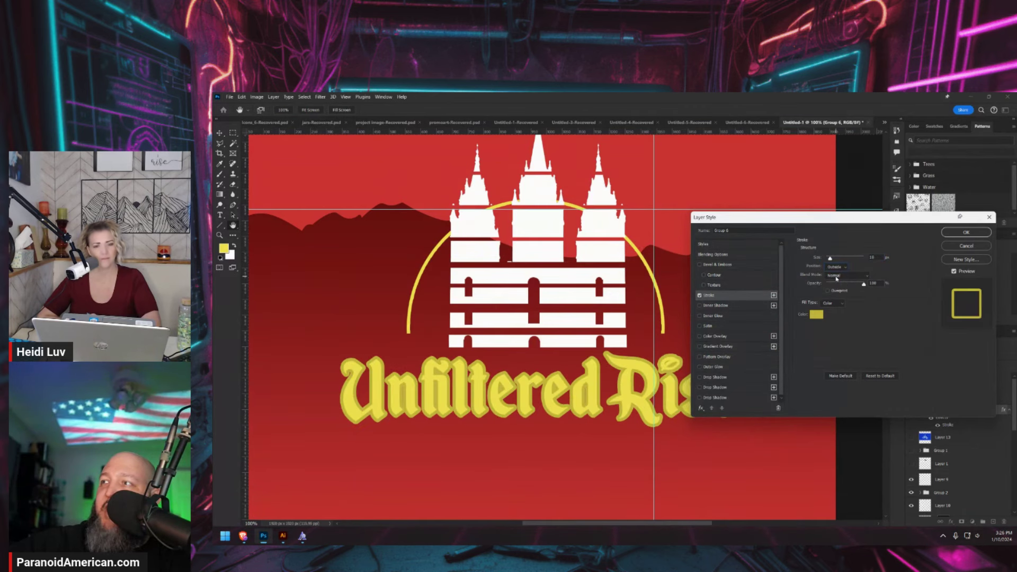
{"action": "left_click_drag", "start_coordinate": [836, 259], "coordinate": [827, 259]}
Change the stroke colour to dark olive 605a1a and apply the style
{"action": "left_click", "coordinate": [816, 314]}
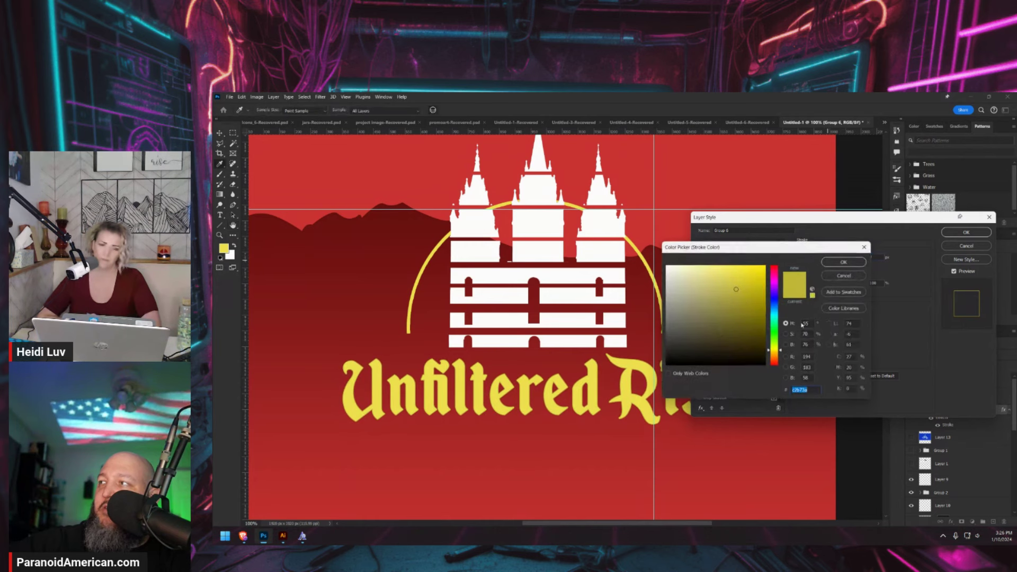
{"action": "left_click", "coordinate": [738, 321]}
{"action": "left_click_drag", "start_coordinate": [738, 321], "coordinate": [738, 327]}
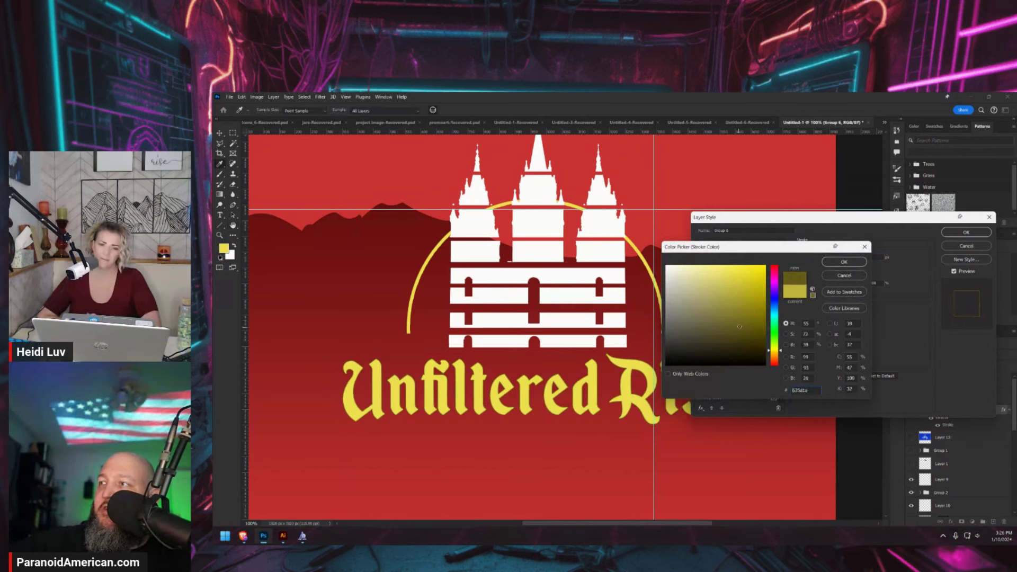
{"action": "left_click", "coordinate": [856, 265]}
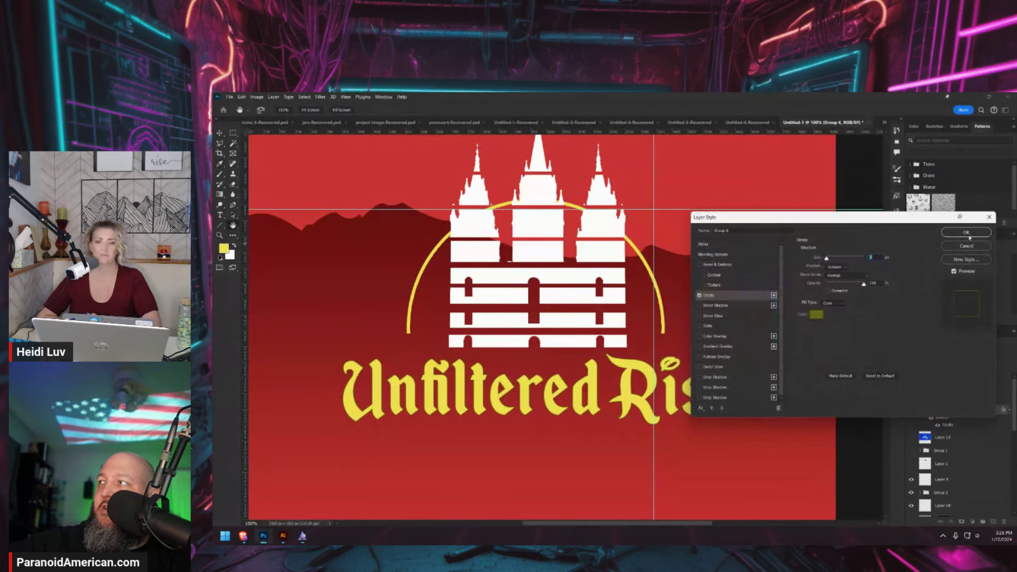
{"action": "left_click", "coordinate": [966, 232]}
Add a subtle drop shadow pulled close to the lettering with a tightened angle
{"action": "left_click", "coordinate": [953, 520]}
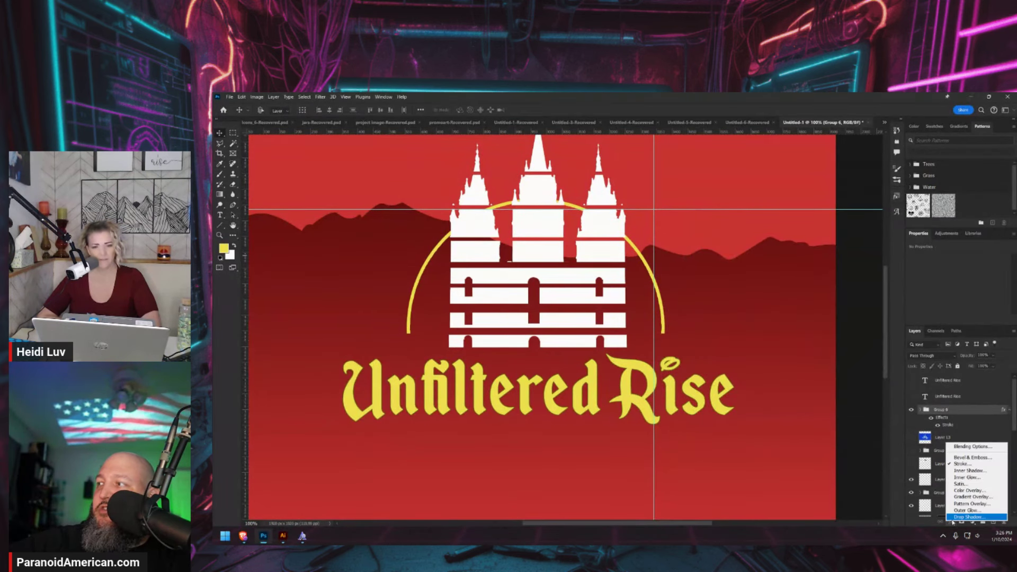
{"action": "left_click", "coordinate": [970, 519]}
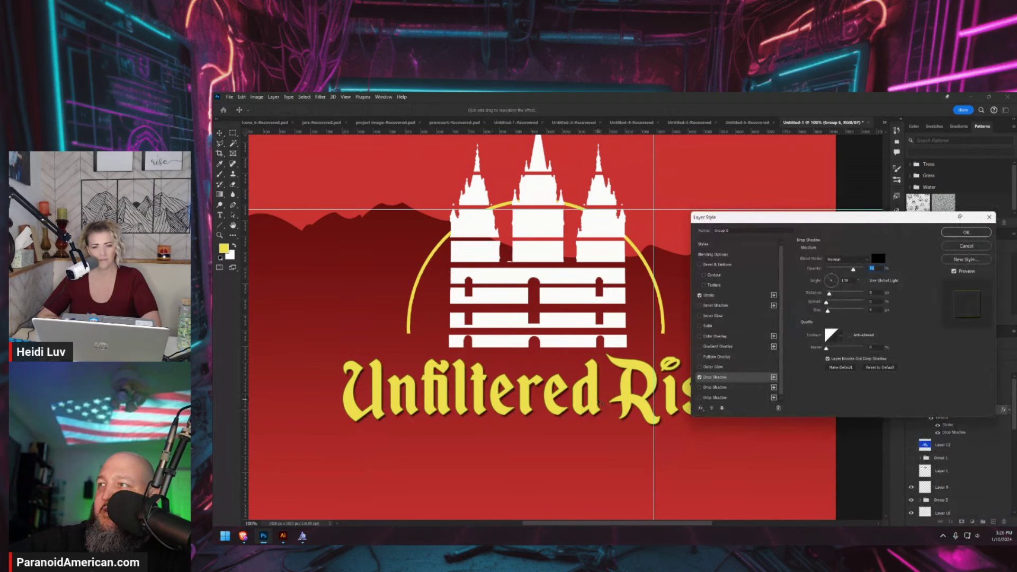
{"action": "left_click_drag", "start_coordinate": [601, 403], "coordinate": [594, 401]}
{"action": "left_click_drag", "start_coordinate": [597, 403], "coordinate": [595, 402]}
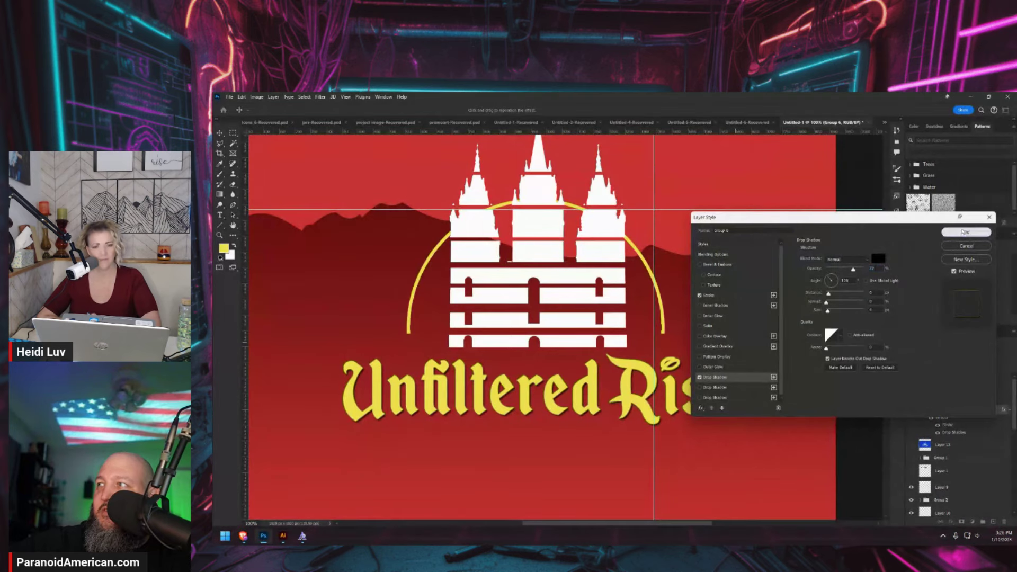
{"action": "left_click", "coordinate": [966, 232]}
{"action": "key", "text": "ctrl+minus"}
{"action": "key", "text": "ctrl+minus"}
{"action": "key", "text": "ctrl+minus"}
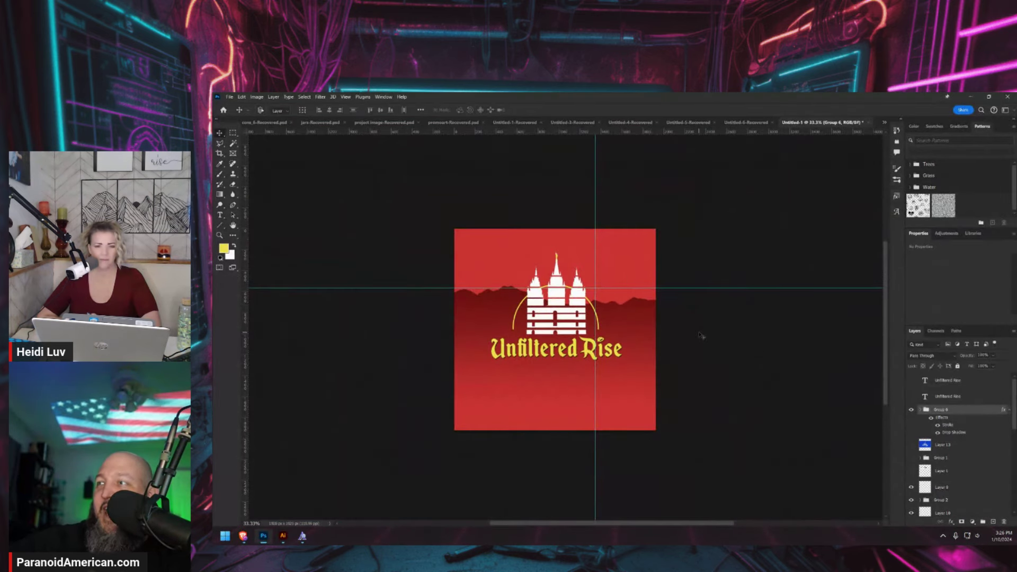
Copy the title group's layer style and toggle its effects to compare
{"action": "key", "text": "ctrl+plus"}
{"action": "key", "text": "ctrl+plus"}
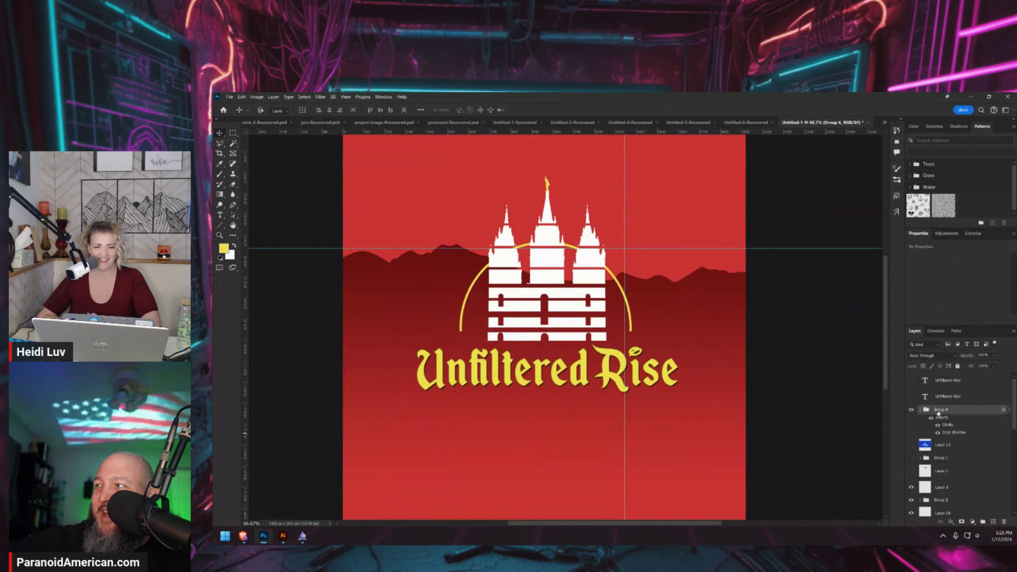
{"action": "right_click", "coordinate": [949, 434]}
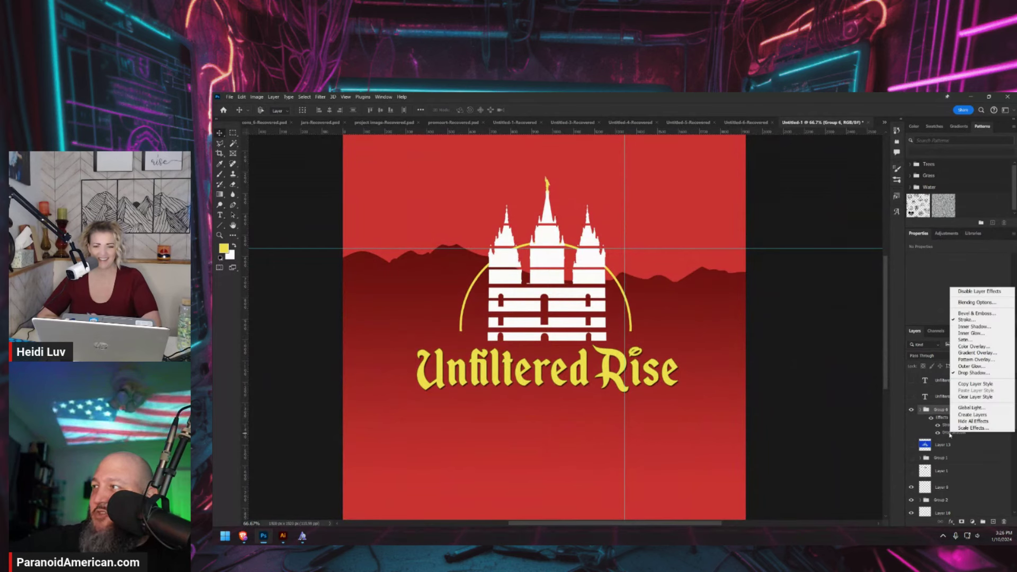
{"action": "left_click", "coordinate": [975, 384]}
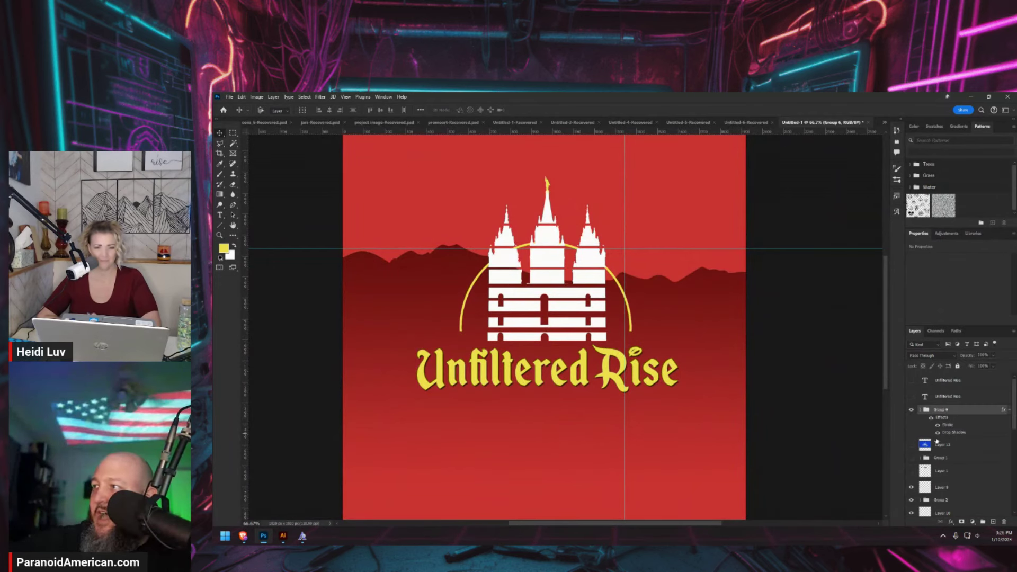
{"action": "left_click", "coordinate": [938, 433]}
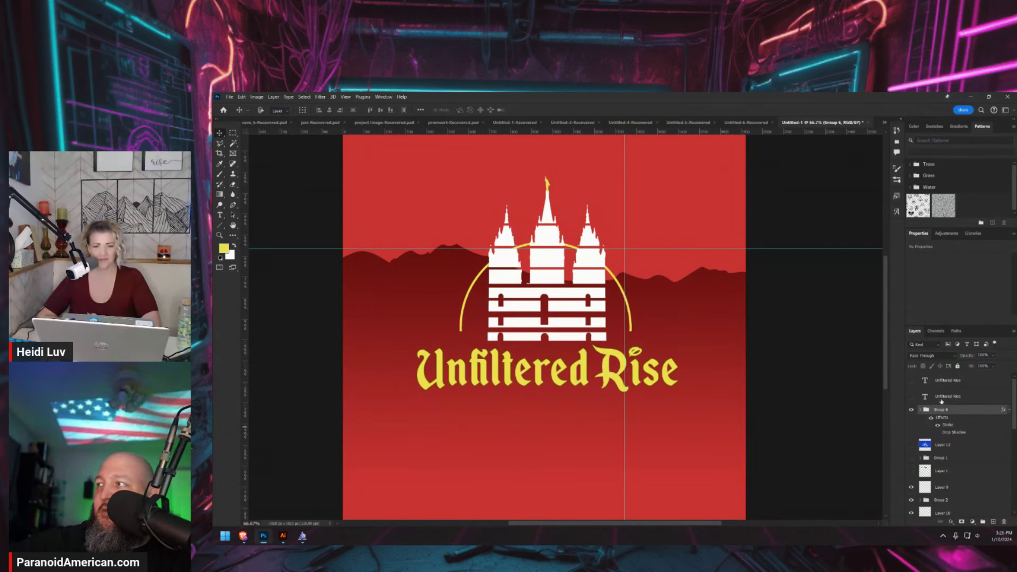
Move Group 6 down the layer stack, check the temple layer, and collapse Groups 5 and 4
{"action": "scroll", "coordinate": [943, 438], "scroll_direction": "down", "scroll_amount": 1}
{"action": "scroll", "coordinate": [942, 458], "scroll_direction": "up", "scroll_amount": 1}
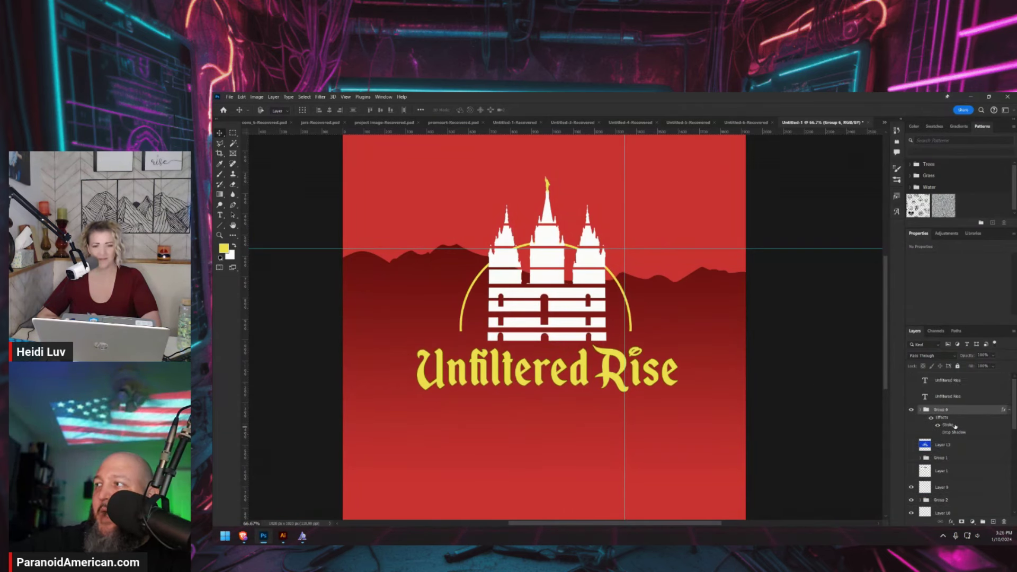
{"action": "left_click_drag", "start_coordinate": [953, 410], "coordinate": [968, 476]}
{"action": "scroll", "coordinate": [969, 474], "scroll_direction": "down", "scroll_amount": 2}
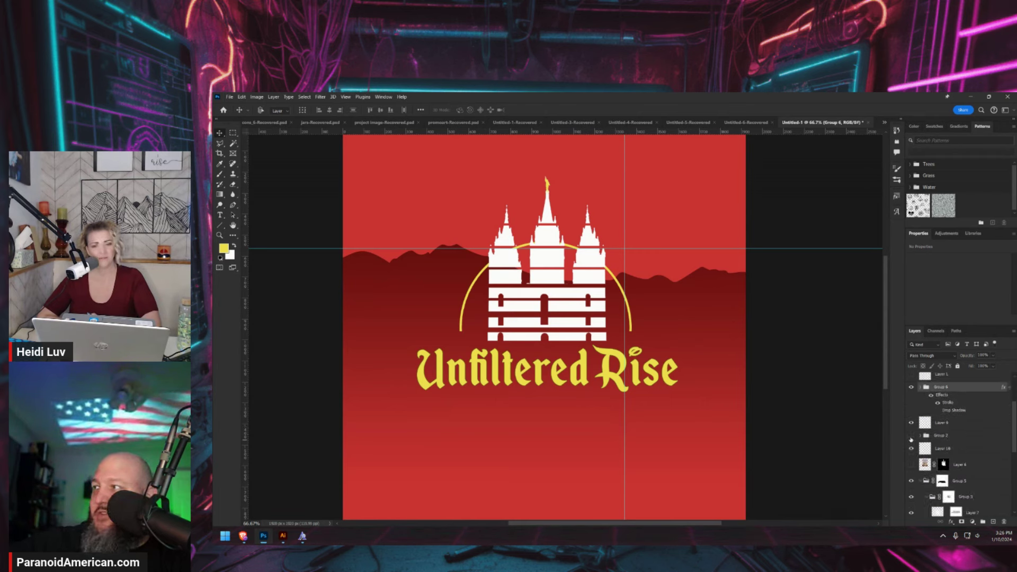
{"action": "left_click", "coordinate": [946, 450]}
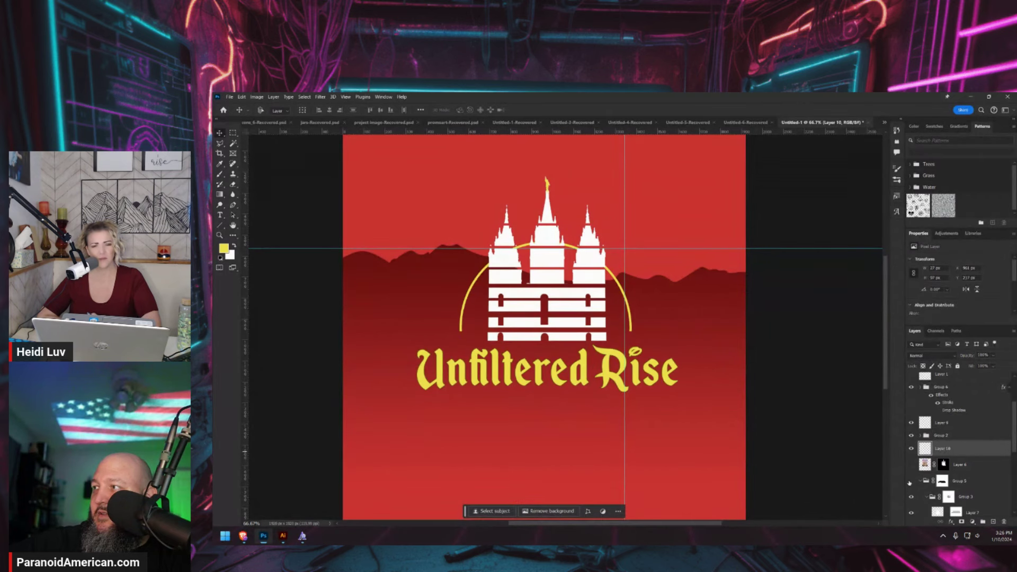
{"action": "left_click", "coordinate": [911, 480]}
{"action": "left_click", "coordinate": [911, 481]}
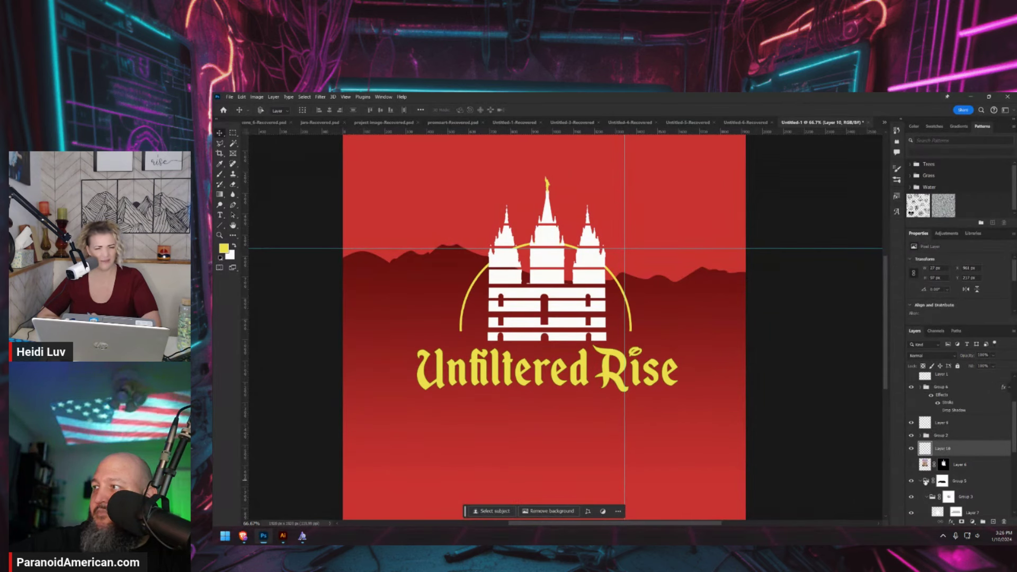
{"action": "left_click", "coordinate": [921, 481]}
{"action": "left_click", "coordinate": [923, 498]}
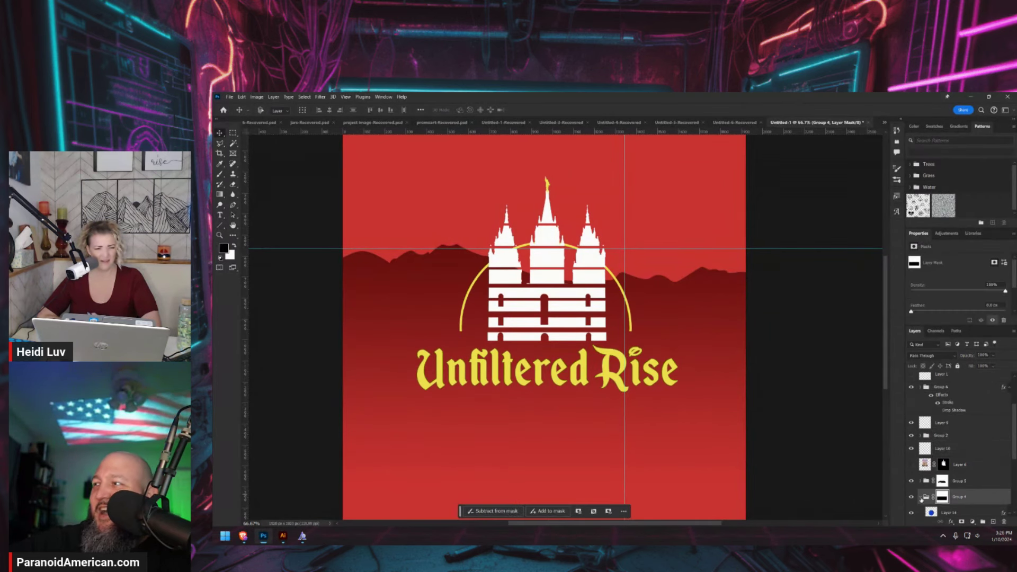
{"action": "left_click", "coordinate": [921, 498]}
Show the Walt Disney Pictures reference to compare the logo, then hide it again
{"action": "scroll", "coordinate": [923, 499], "scroll_direction": "down", "scroll_amount": 2}
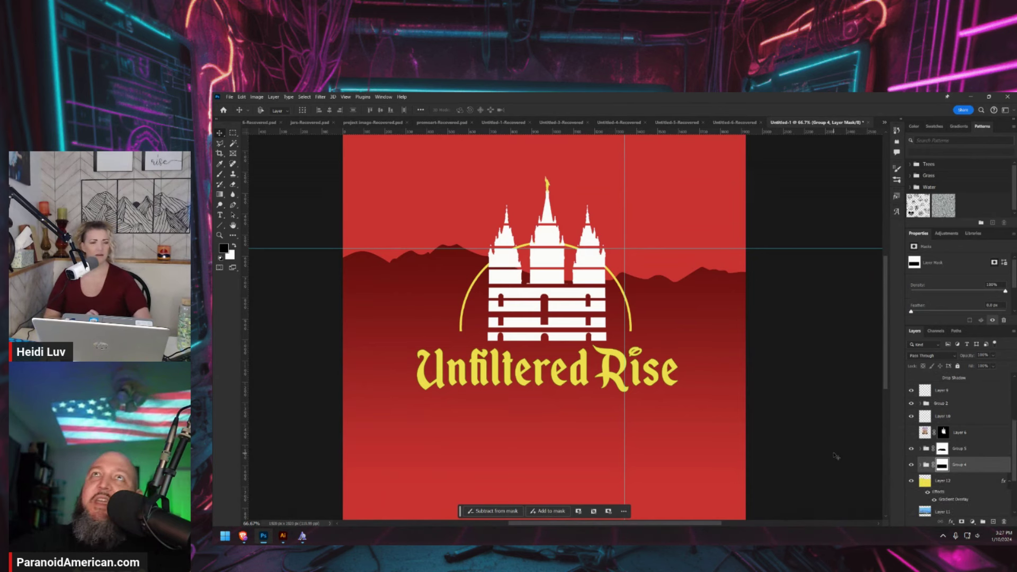
{"action": "scroll", "coordinate": [942, 451], "scroll_direction": "down", "scroll_amount": 2}
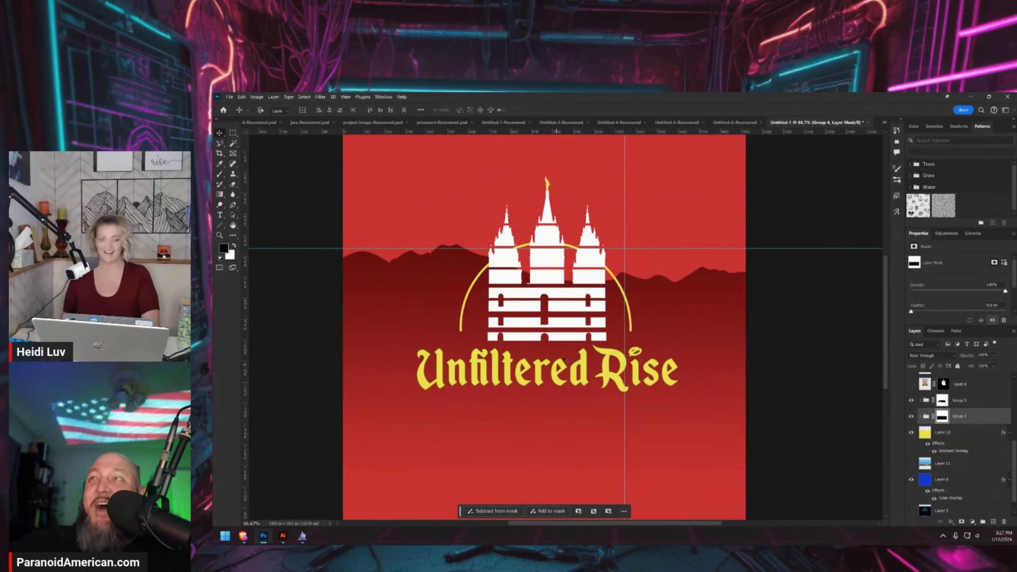
{"action": "scroll", "coordinate": [971, 428], "scroll_direction": "up", "scroll_amount": 5}
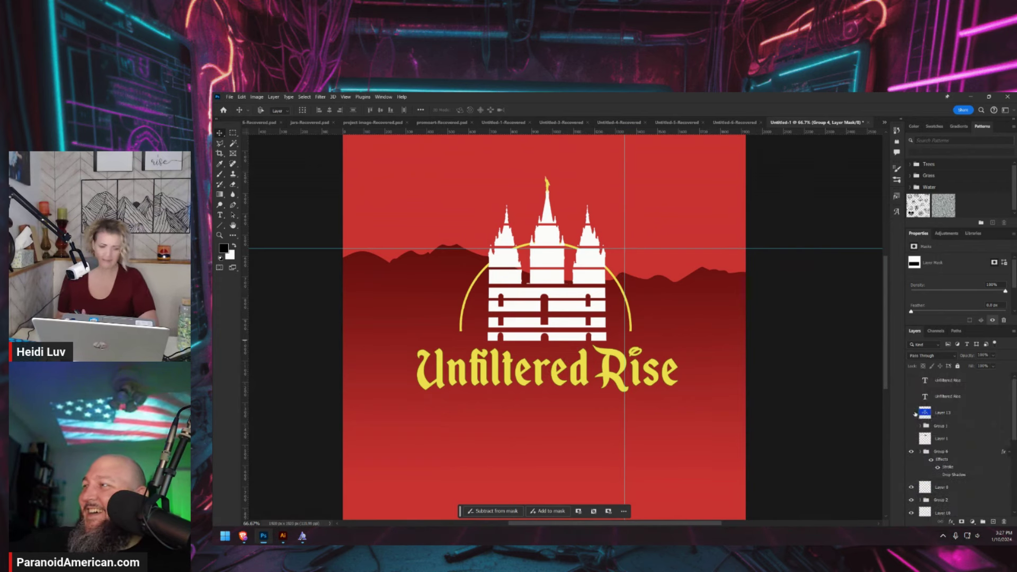
{"action": "left_click", "coordinate": [910, 412]}
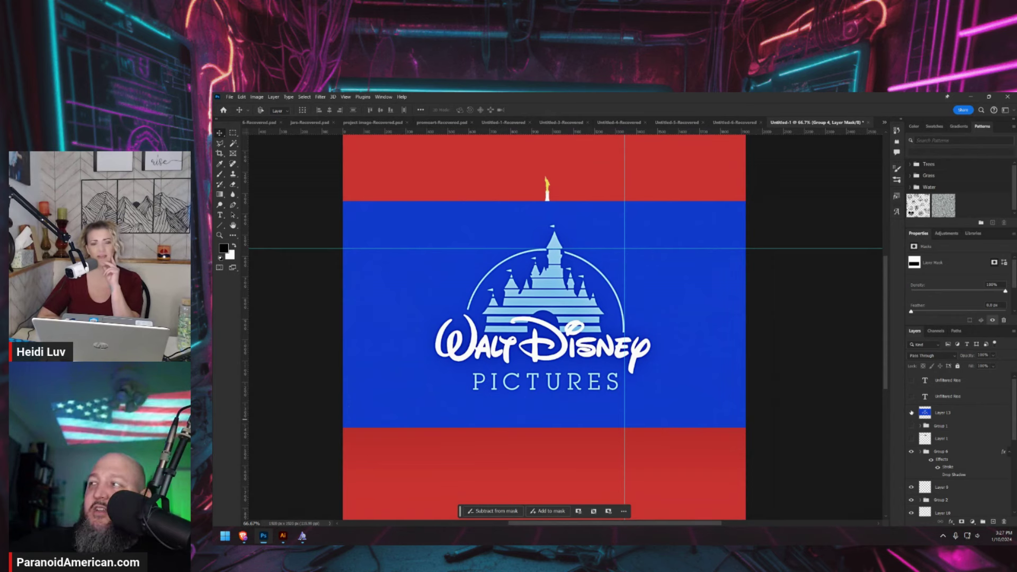
{"action": "left_click", "coordinate": [911, 413]}
{"action": "scroll", "coordinate": [926, 427], "scroll_direction": "down", "scroll_amount": 5}
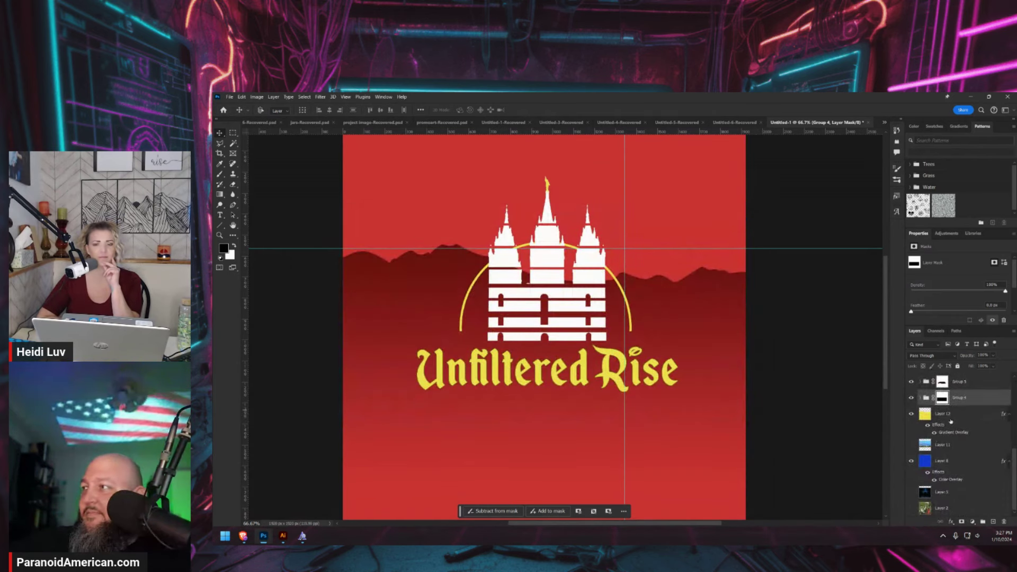
Toggle Layer 8 to check its effect, then select Group 6 through the layers below
{"action": "left_click", "coordinate": [947, 462]}
{"action": "left_click", "coordinate": [911, 461]}
{"action": "left_click", "coordinate": [911, 460]}
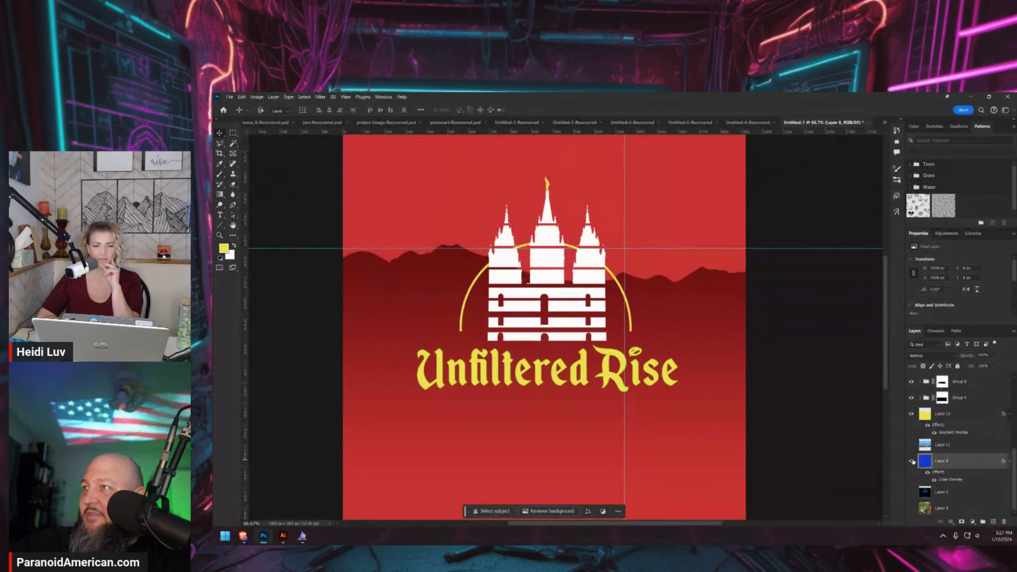
{"action": "left_click", "coordinate": [911, 460]}
{"action": "left_click", "coordinate": [911, 461]}
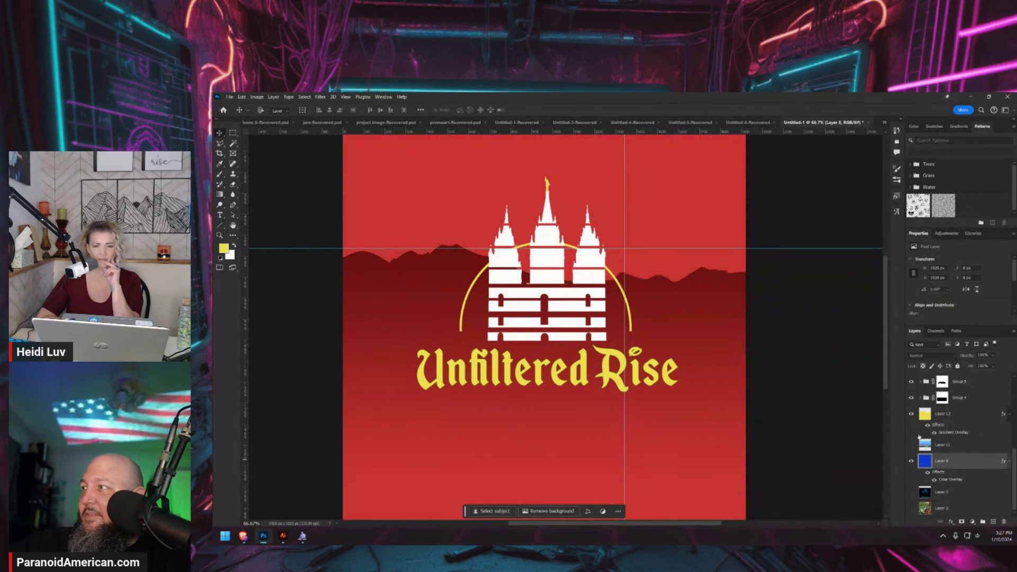
{"action": "left_click", "coordinate": [960, 398]}
{"action": "scroll", "coordinate": [957, 418], "scroll_direction": "up", "scroll_amount": 5}
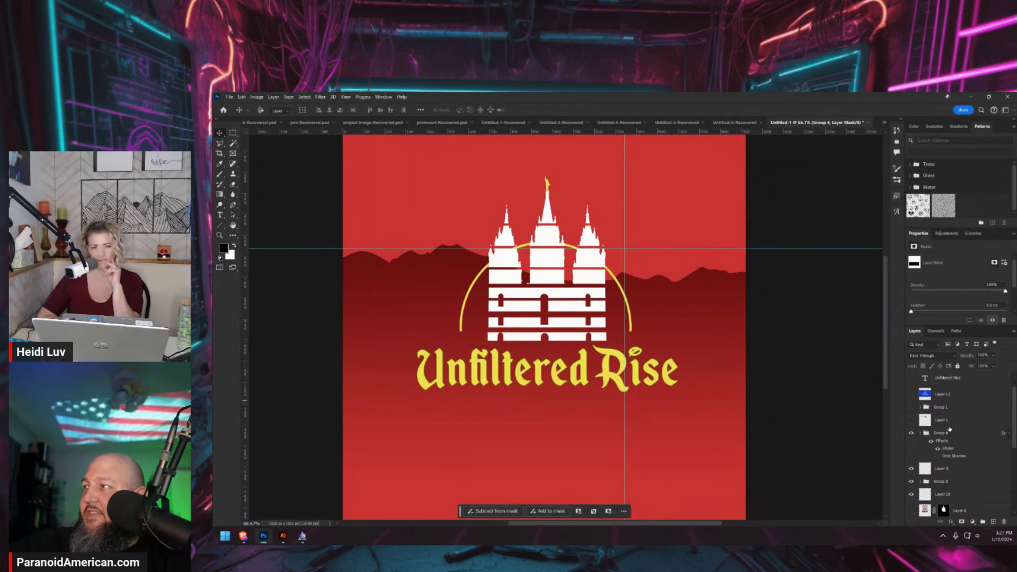
{"action": "scroll", "coordinate": [948, 430], "scroll_direction": "up", "scroll_amount": 2}
{"action": "scroll", "coordinate": [945, 435], "scroll_direction": "down", "scroll_amount": 1}
{"action": "left_click", "coordinate": [944, 436], "text": "shift"}
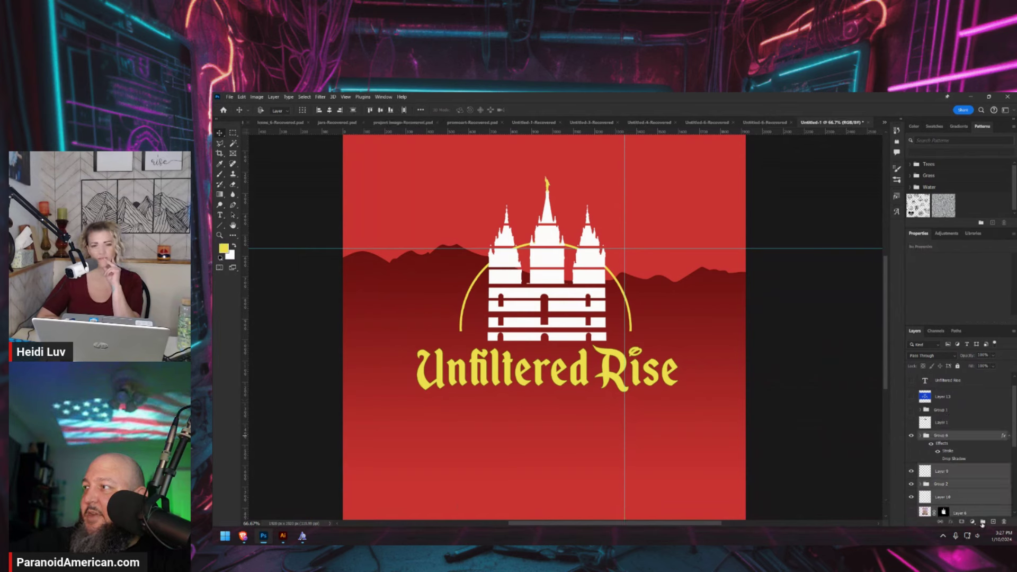
Group the temple layers into Group 7 and paste the copied lettering style onto it
{"action": "left_click", "coordinate": [982, 522]}
{"action": "left_click", "coordinate": [911, 436]}
{"action": "left_click", "coordinate": [911, 436]}
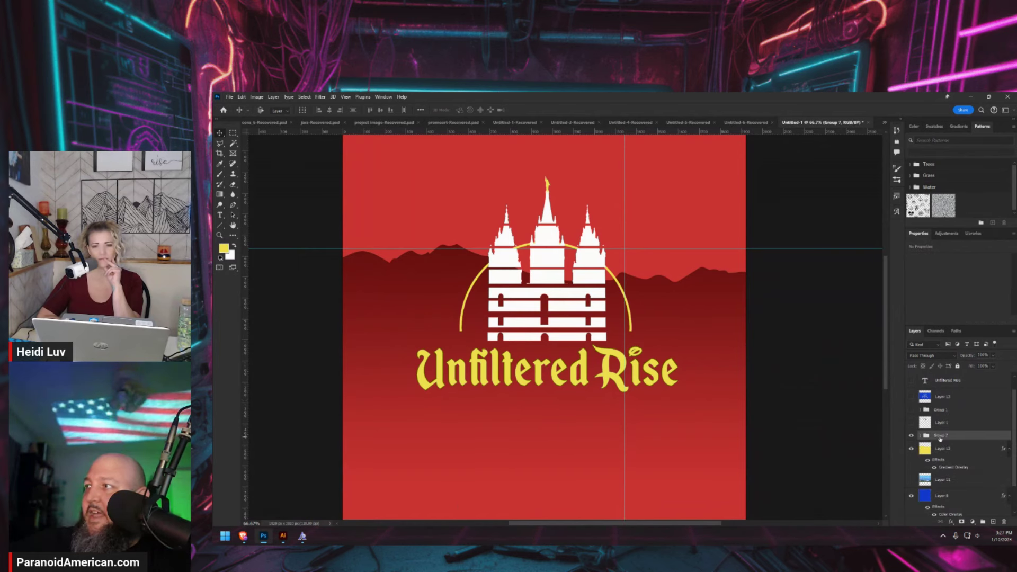
{"action": "right_click", "coordinate": [940, 438]}
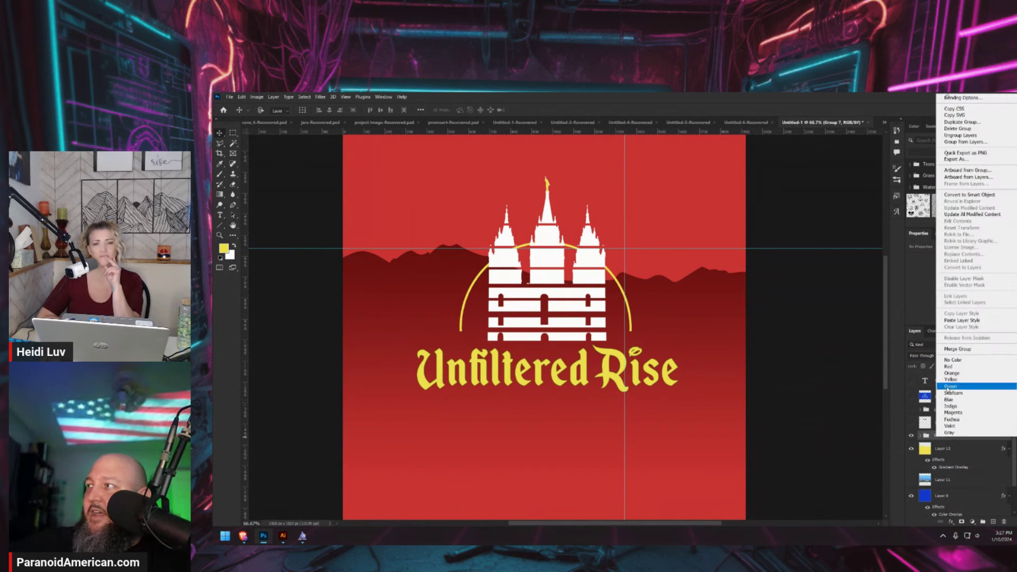
{"action": "left_click", "coordinate": [962, 321]}
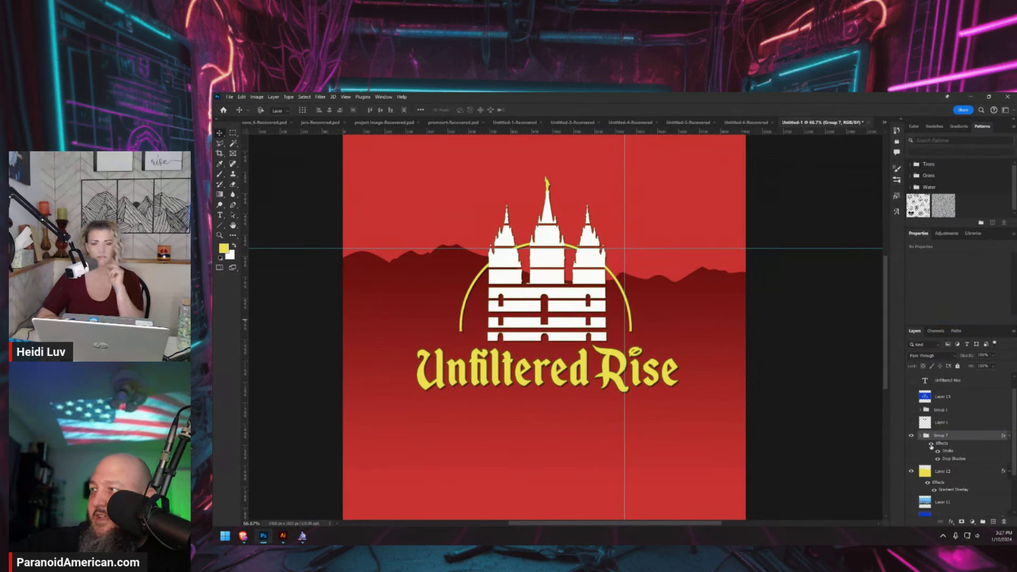
Hide the pasted Stroke and give the temple a larger, softer drop shadow offset down-right
{"action": "left_click", "coordinate": [937, 452]}
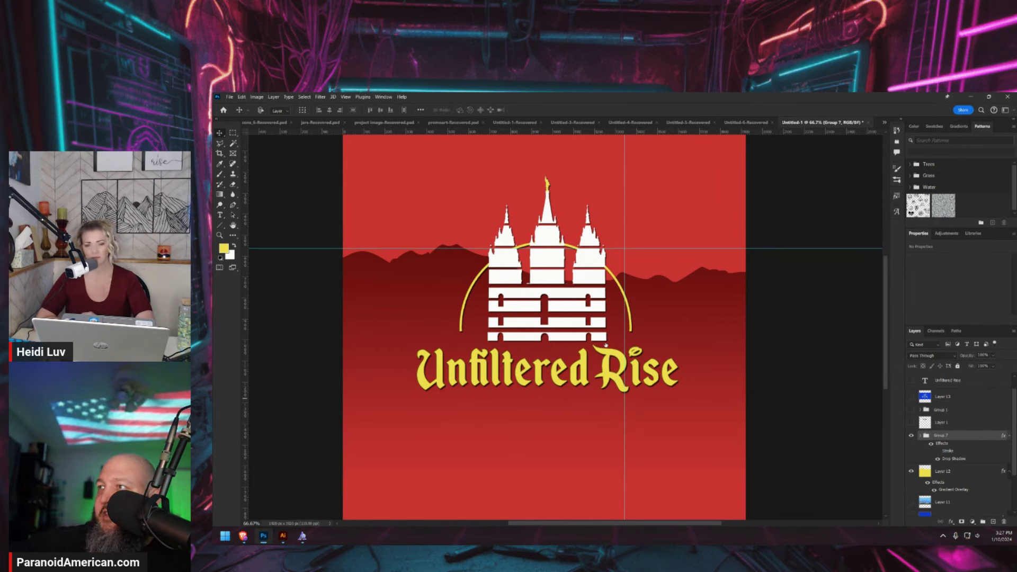
{"action": "double_click", "coordinate": [953, 459]}
{"action": "mouse_move", "coordinate": [573, 339]}
{"action": "left_mouse_down"}
{"action": "mouse_move", "coordinate": [584, 358]}
{"action": "mouse_move", "coordinate": [678, 329]}
{"action": "mouse_move", "coordinate": [621, 277]}
{"action": "mouse_move", "coordinate": [573, 343]}
{"action": "mouse_move", "coordinate": [562, 329]}
{"action": "left_mouse_up"}
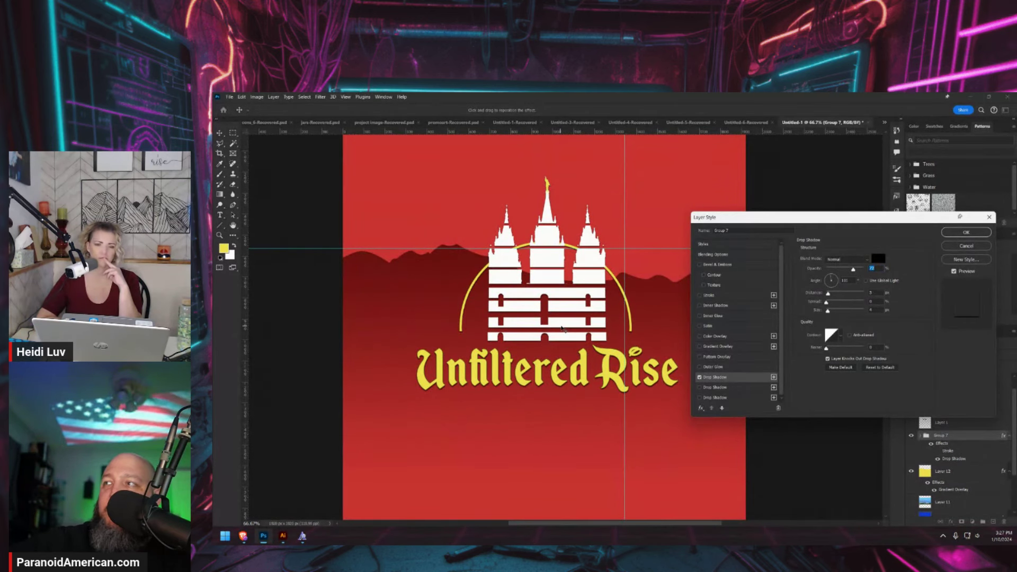
{"action": "left_click_drag", "start_coordinate": [829, 313], "coordinate": [821, 314]}
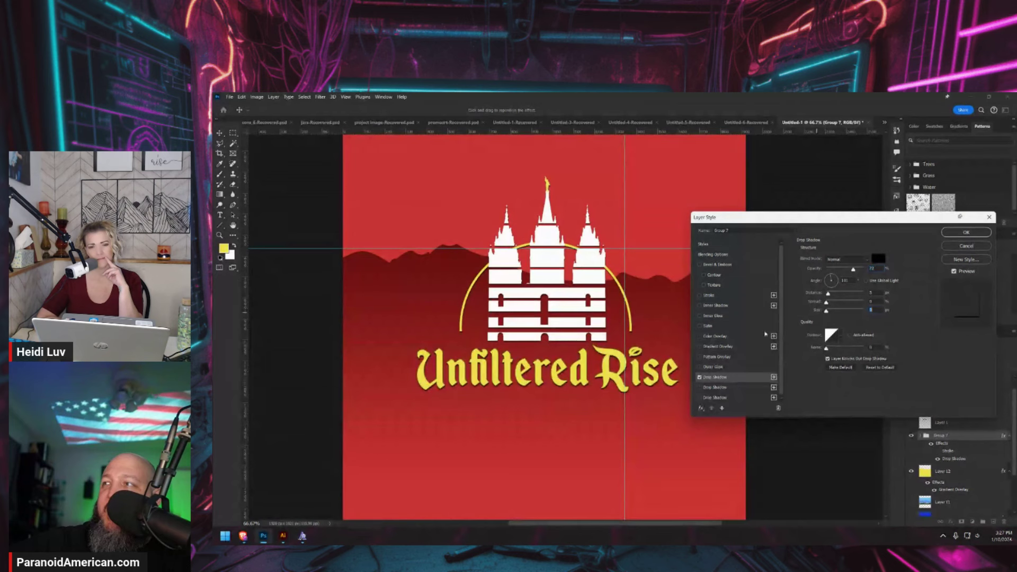
{"action": "left_click_drag", "start_coordinate": [583, 384], "coordinate": [586, 386]}
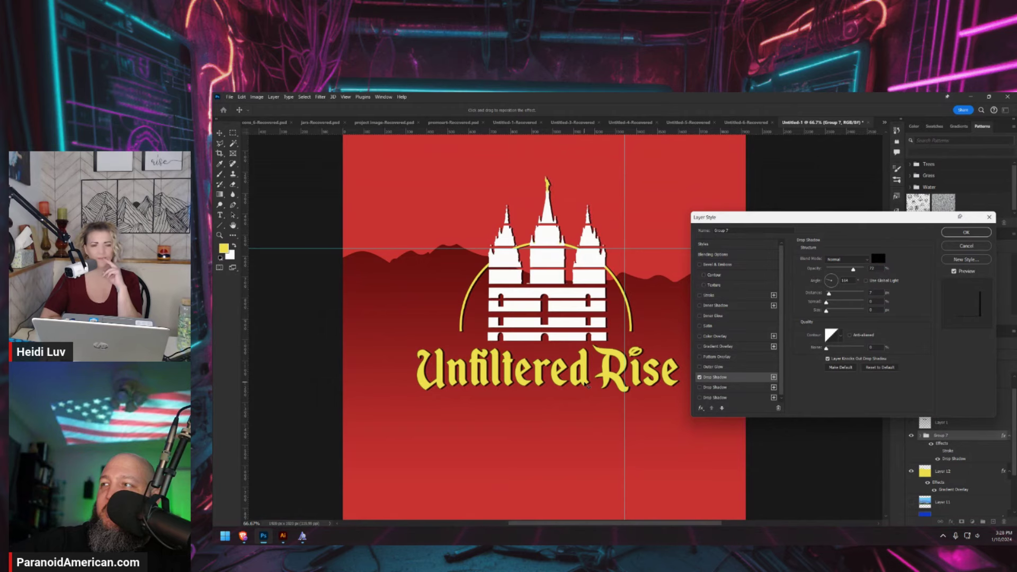
{"action": "left_click", "coordinate": [966, 232]}
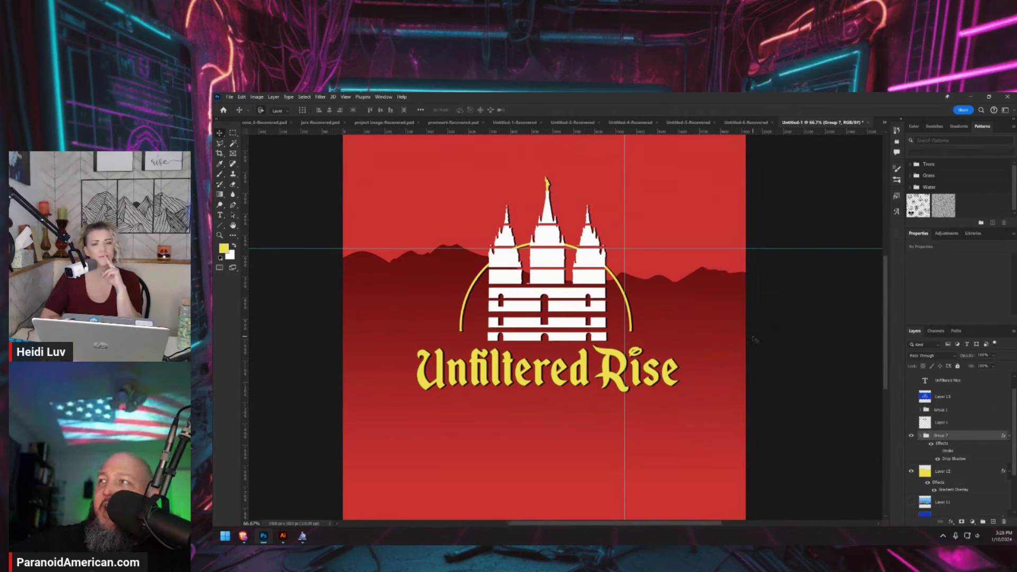
{"action": "key", "text": "ctrl+minus"}
{"action": "key", "text": "ctrl+plus"}
{"action": "key", "text": "ctrl+plus"}
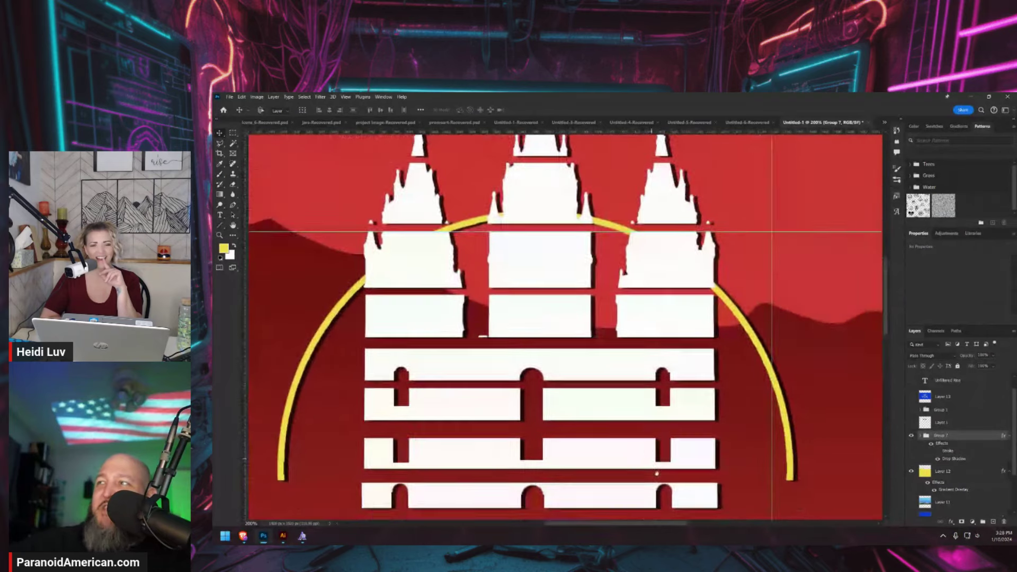
{"action": "left_click_drag", "start_coordinate": [657, 473], "coordinate": [667, 500]}
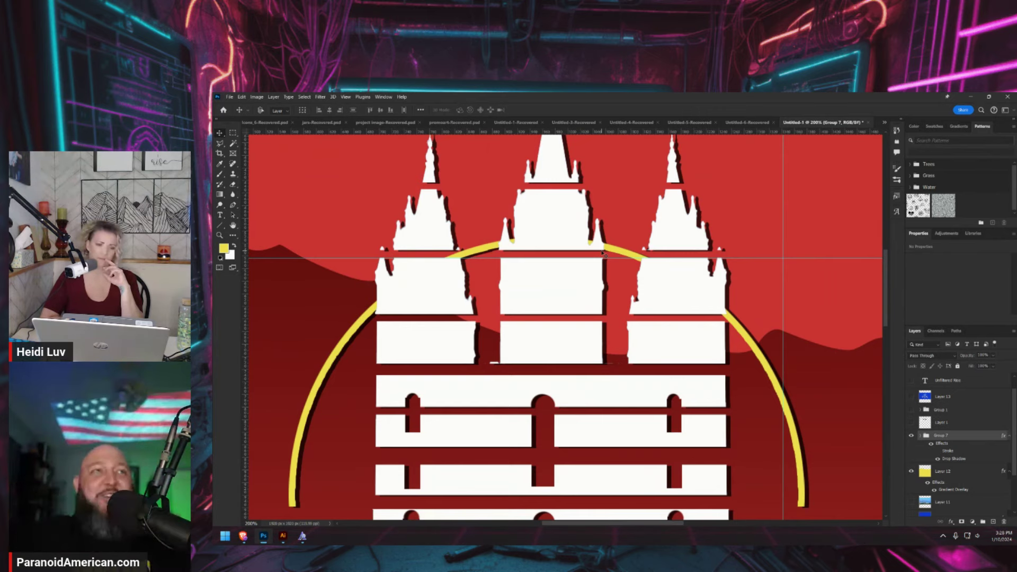
{"action": "key", "text": "ctrl+minus"}
{"action": "key", "text": "ctrl+minus"}
{"action": "key", "text": "ctrl+minus"}
{"action": "key", "text": "ctrl+minus"}
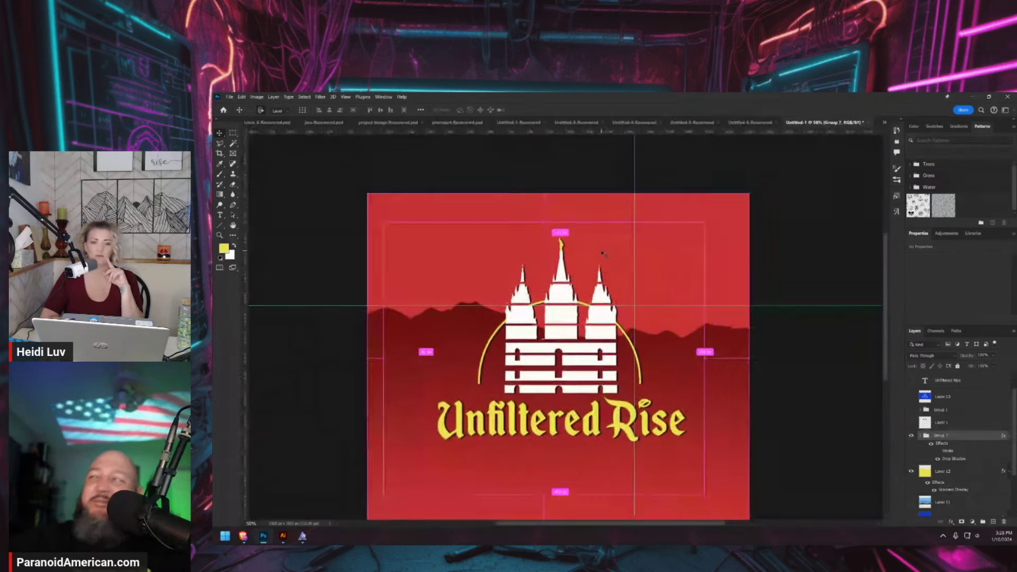
Zoom and pan around the logo to inspect the temple's new shadow
{"action": "key", "text": "ctrl+plus"}
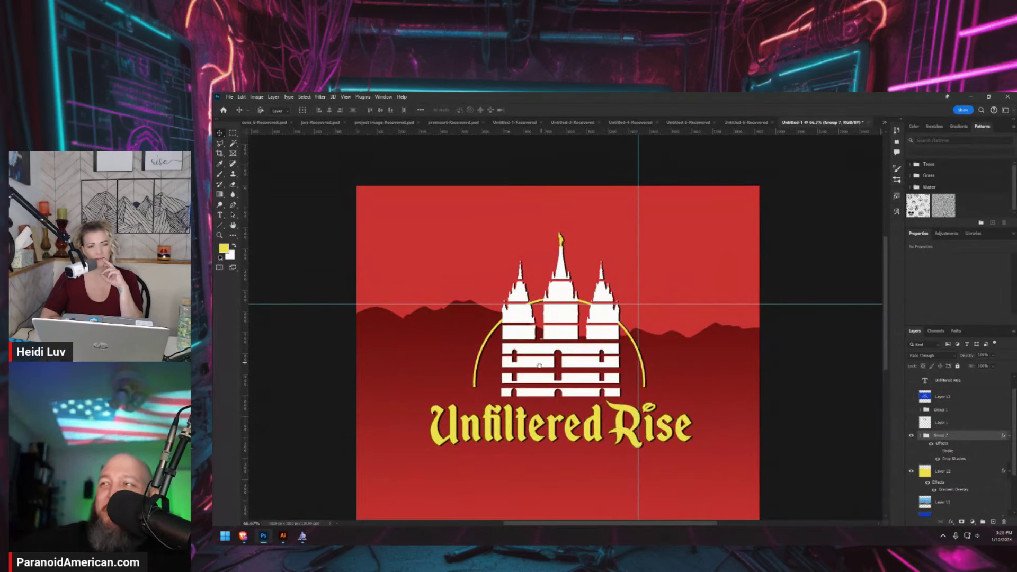
{"action": "left_click_drag", "start_coordinate": [535, 370], "coordinate": [548, 338]}
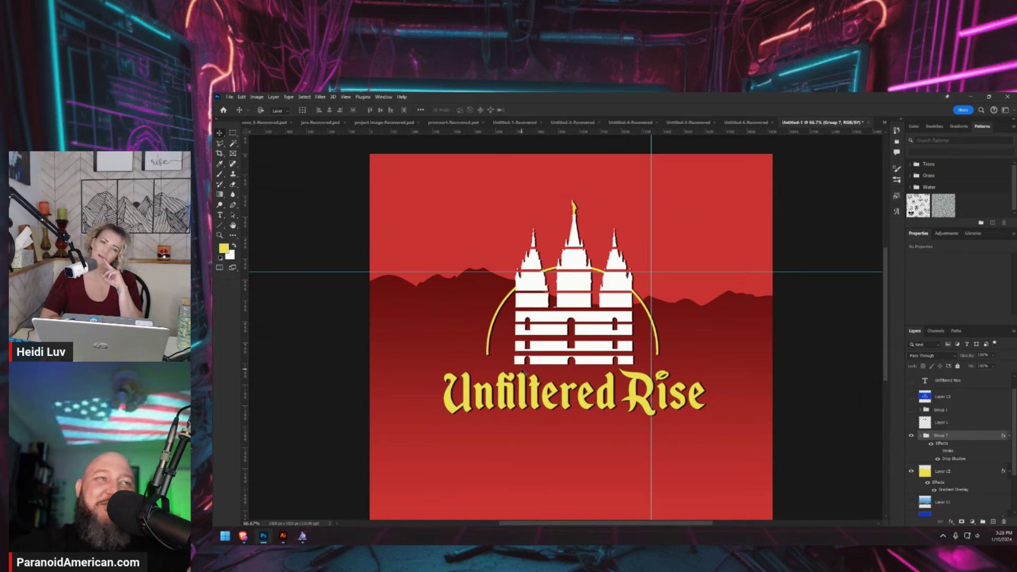
{"action": "key", "text": "ctrl+plus"}
{"action": "scroll", "coordinate": [522, 371], "scroll_direction": "up", "scroll_amount": 4}
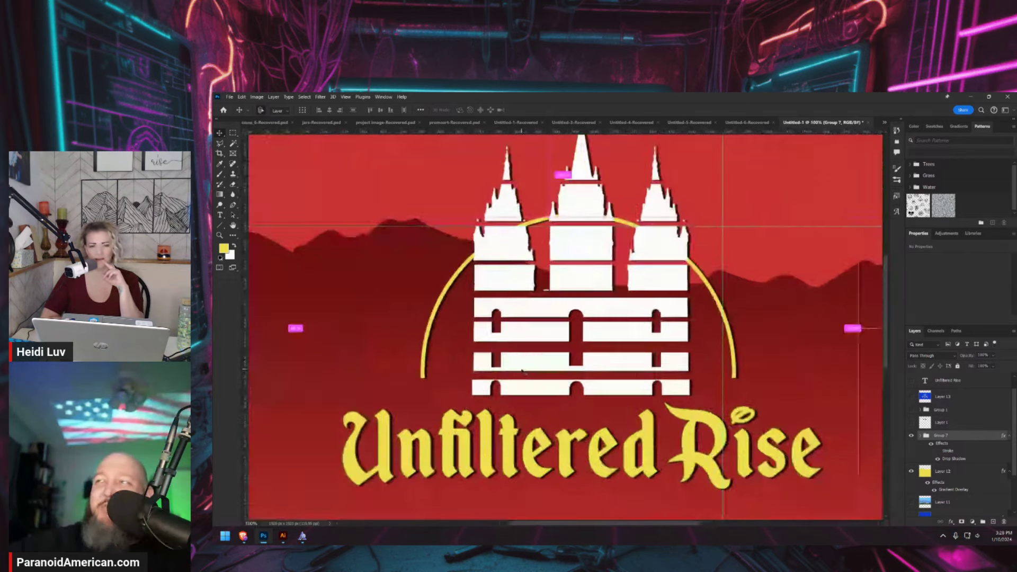
{"action": "scroll", "coordinate": [522, 372], "scroll_direction": "down", "scroll_amount": 3}
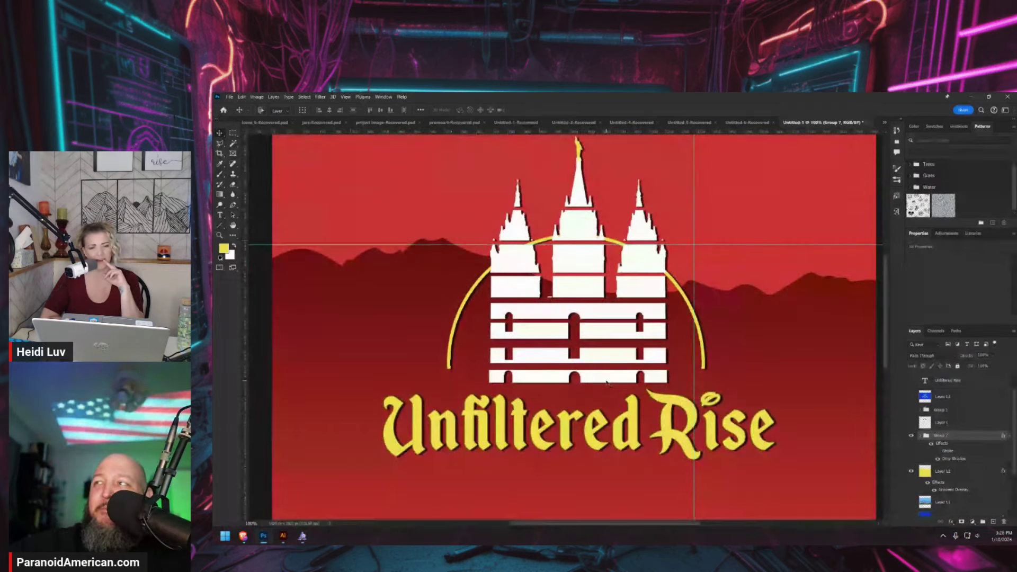
{"action": "key", "text": "ctrl+plus"}
{"action": "key", "text": "ctrl+plus"}
{"action": "key", "text": "ctrl+minus"}
{"action": "key", "text": "ctrl+minus"}
{"action": "scroll", "coordinate": [607, 382], "scroll_direction": "down", "scroll_amount": 4}
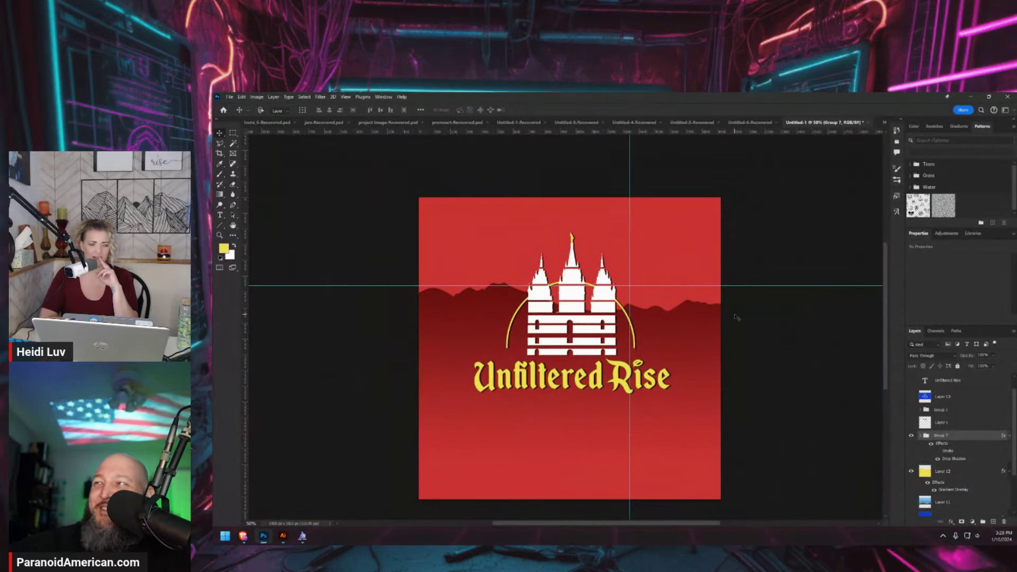
Drag the horizontal and vertical guides back into the rulers to delete them
{"action": "left_click_drag", "start_coordinate": [637, 286], "coordinate": [644, 132]}
{"action": "left_click_drag", "start_coordinate": [632, 263], "coordinate": [244, 265]}
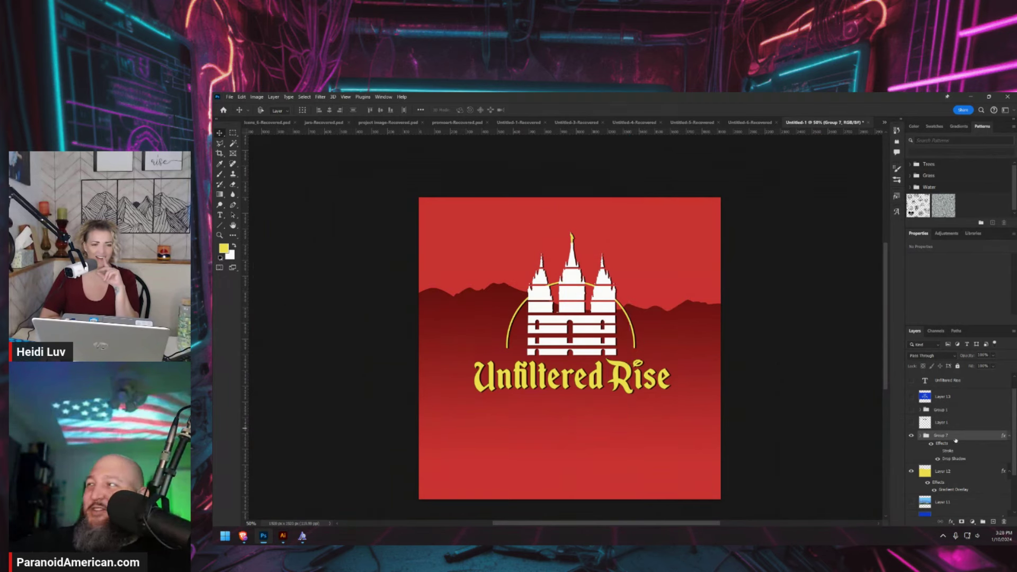
{"action": "scroll", "coordinate": [955, 440], "scroll_direction": "up", "scroll_amount": 1}
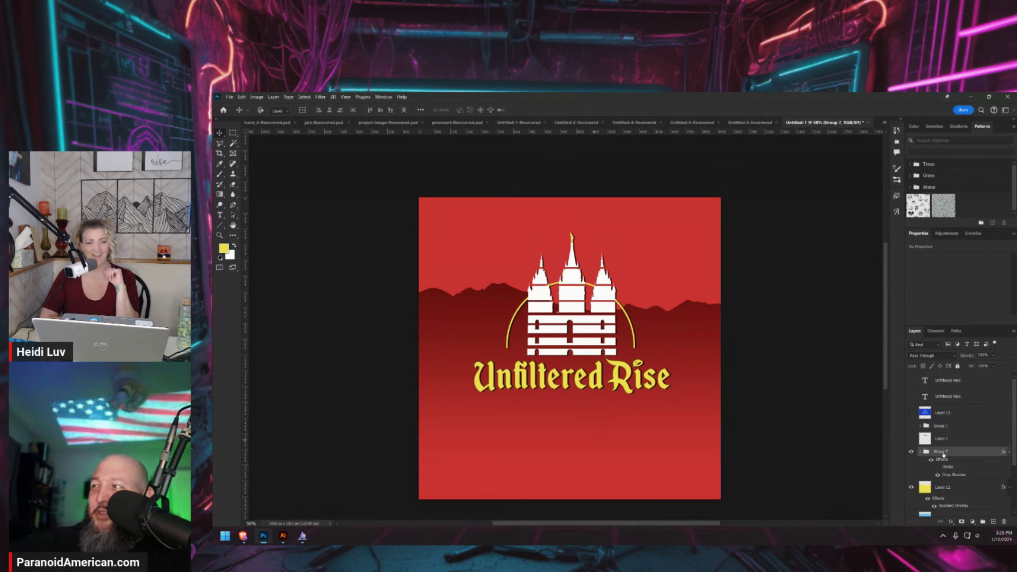
Try shifting the temple group sideways with Free Transform, then undo the move
{"action": "key", "text": "ctrl+t"}
{"action": "left_click_drag", "start_coordinate": [590, 347], "coordinate": [566, 348]}
{"action": "key", "text": "ctrl+z"}
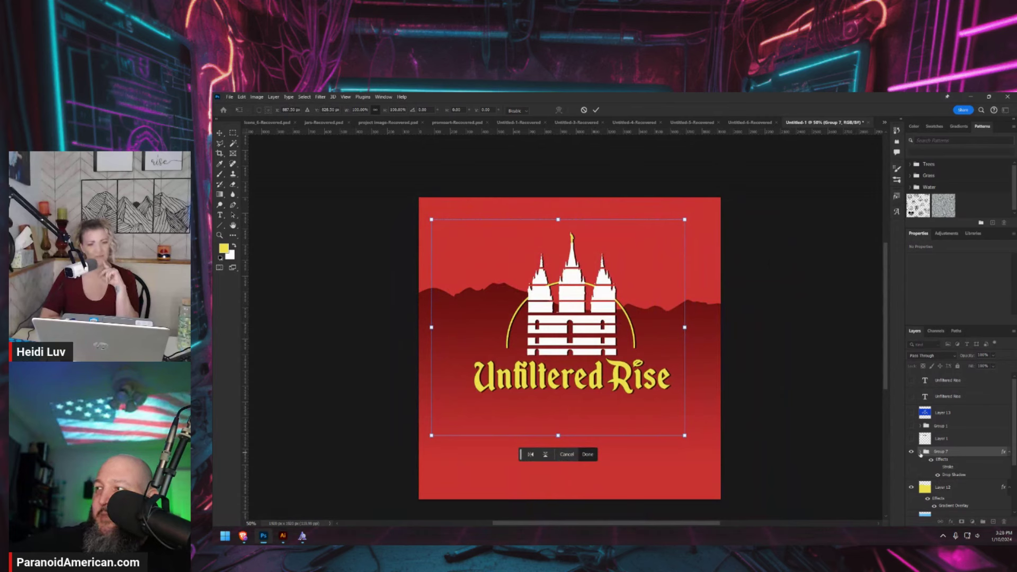
Expand Group 7 and Group 5, and nudge the Layer 7 artwork slightly
{"action": "left_click", "coordinate": [920, 452]}
{"action": "scroll", "coordinate": [932, 455], "scroll_direction": "down", "scroll_amount": 3}
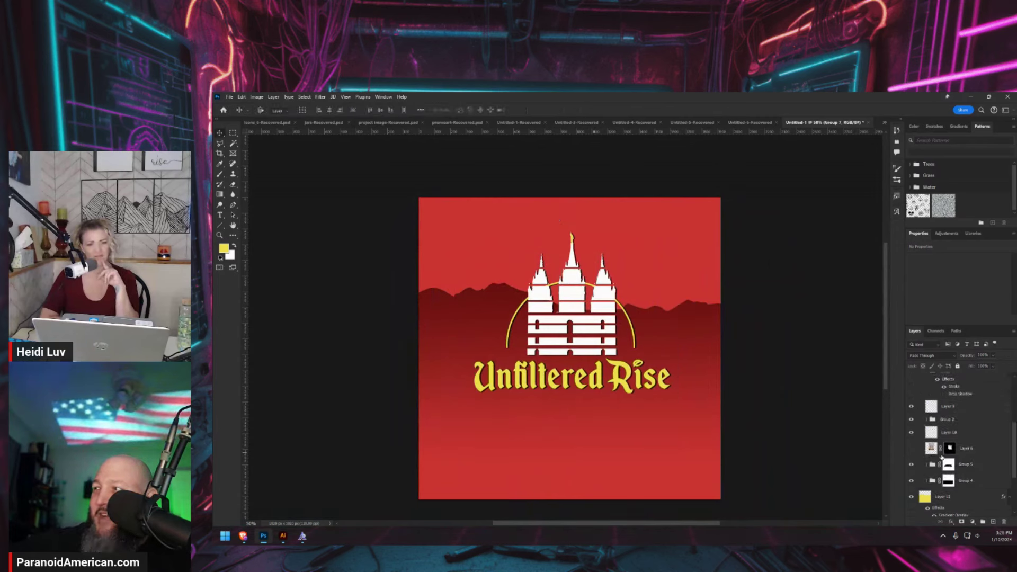
{"action": "scroll", "coordinate": [924, 450], "scroll_direction": "up", "scroll_amount": 1}
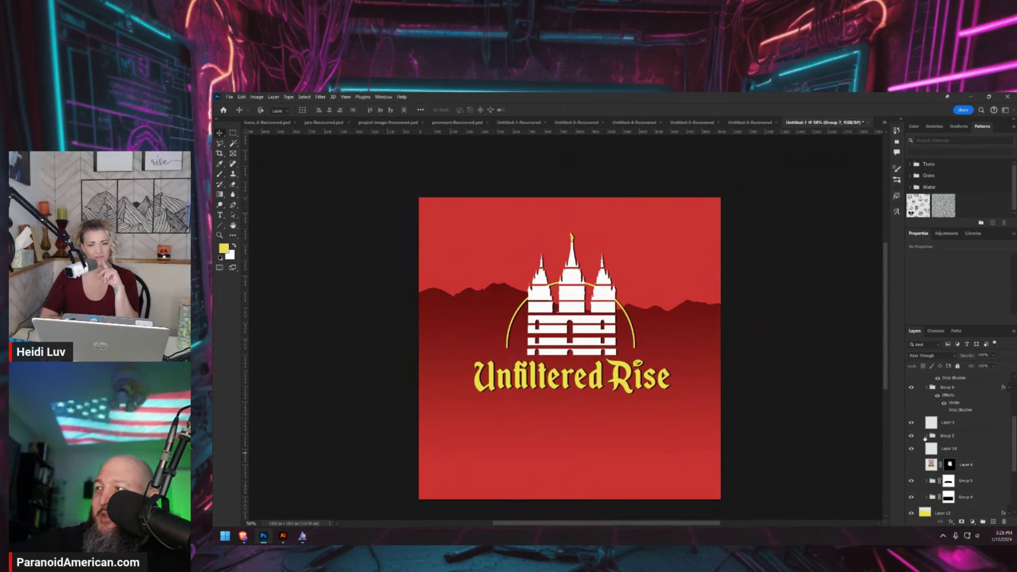
{"action": "left_click", "coordinate": [926, 436]}
{"action": "scroll", "coordinate": [928, 439], "scroll_direction": "down", "scroll_amount": 3}
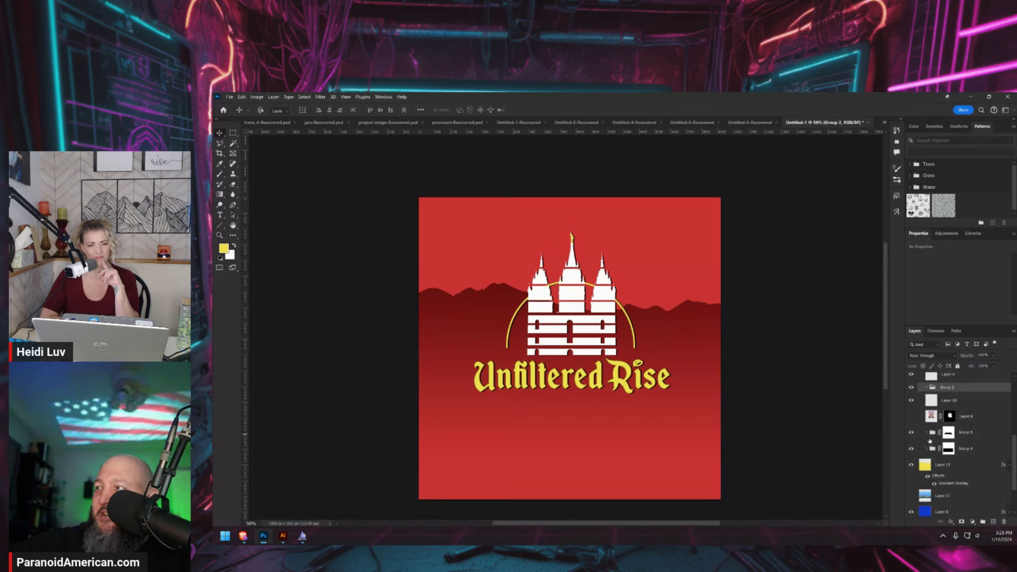
{"action": "left_click", "coordinate": [926, 433]}
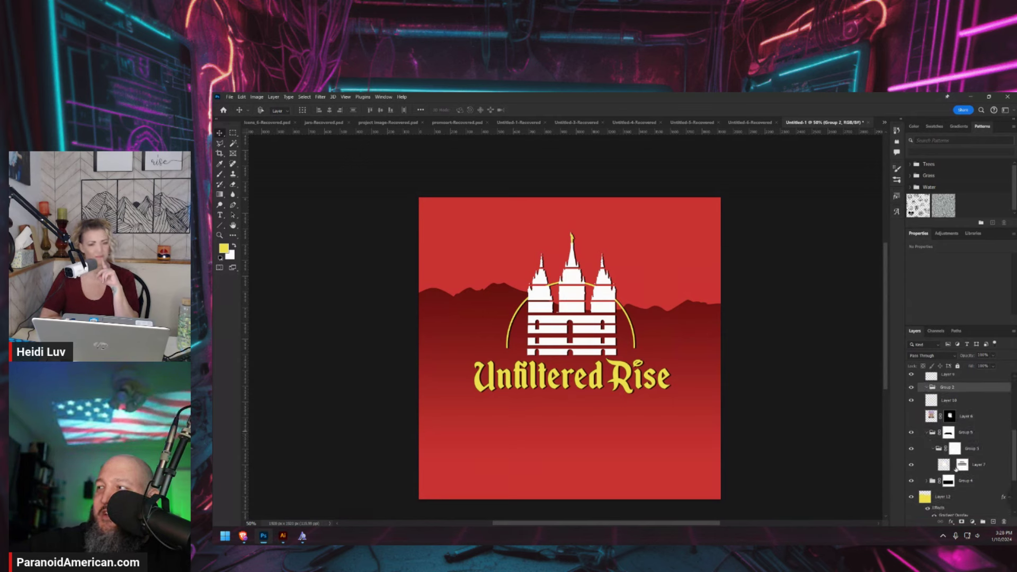
{"action": "left_click", "coordinate": [956, 466]}
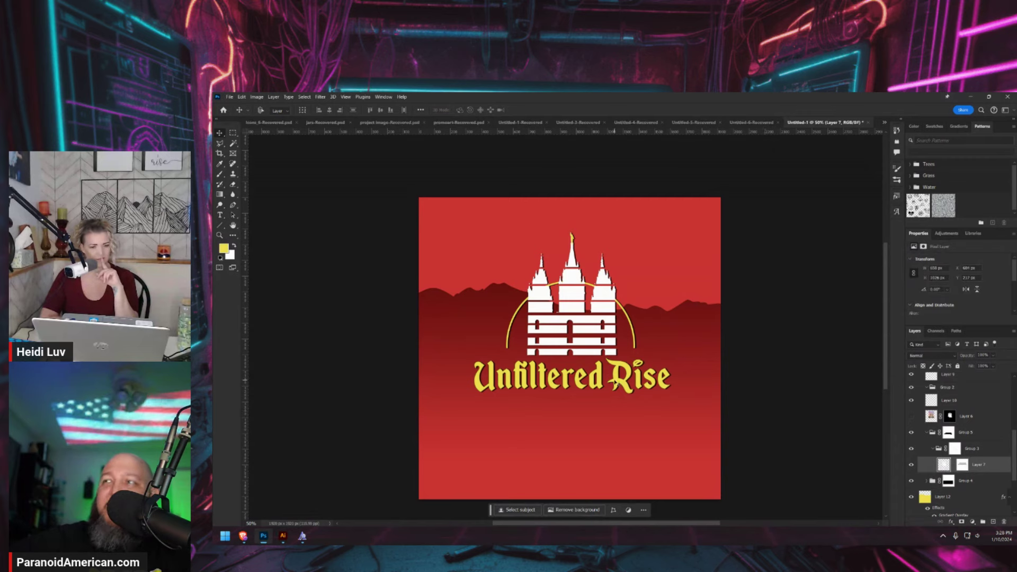
{"action": "mouse_move", "coordinate": [565, 344]}
{"action": "left_mouse_down"}
{"action": "mouse_move", "coordinate": [564, 322]}
{"action": "mouse_move", "coordinate": [501, 311]}
{"action": "mouse_move", "coordinate": [600, 307]}
{"action": "mouse_move", "coordinate": [549, 310]}
{"action": "mouse_move", "coordinate": [562, 350]}
{"action": "left_mouse_up"}
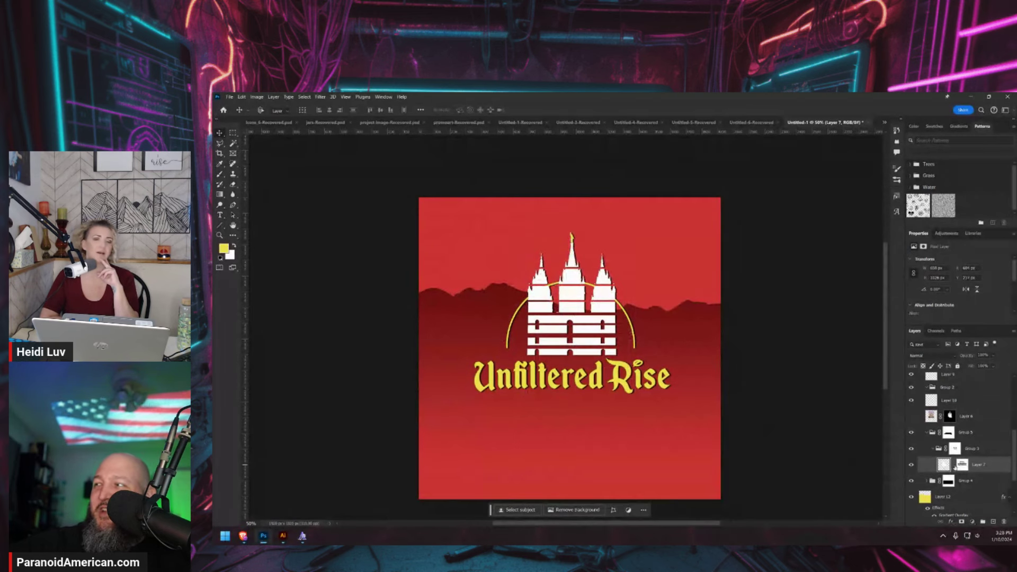
Select Group 7 and start a Free Transform, dragging the temple and title left
{"action": "left_click", "coordinate": [928, 435]}
{"action": "left_click", "coordinate": [940, 453]}
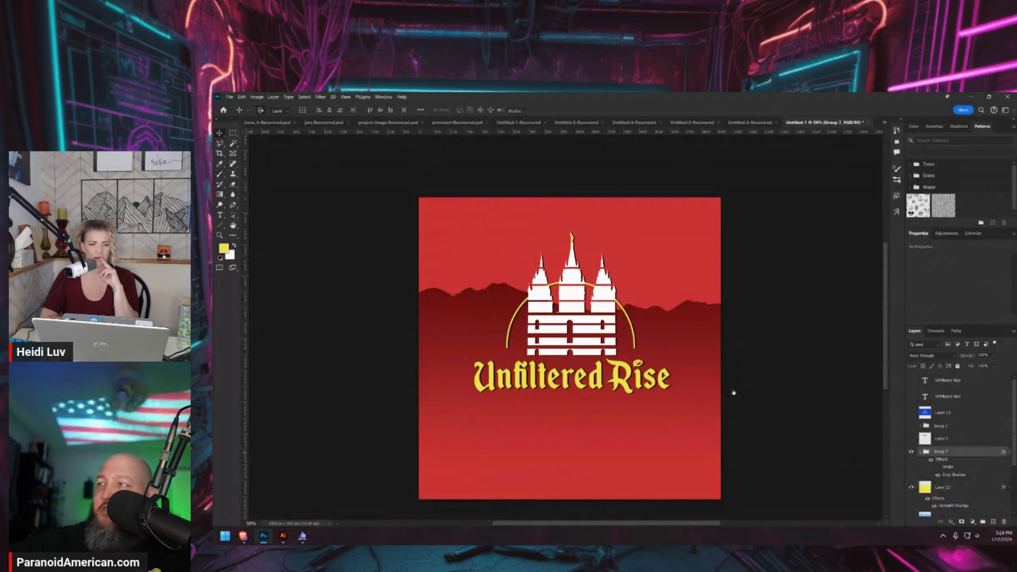
{"action": "key", "text": "ctrl+t"}
{"action": "left_click_drag", "start_coordinate": [544, 315], "coordinate": [529, 336]}
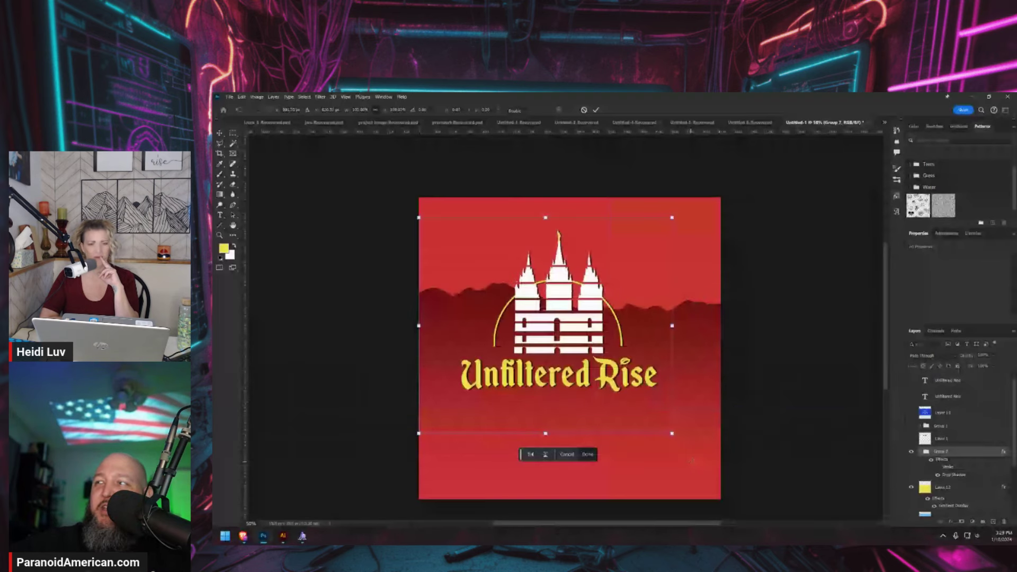
{"action": "left_click_drag", "start_coordinate": [672, 434], "coordinate": [619, 395]}
{"action": "key", "text": "ctrl+z"}
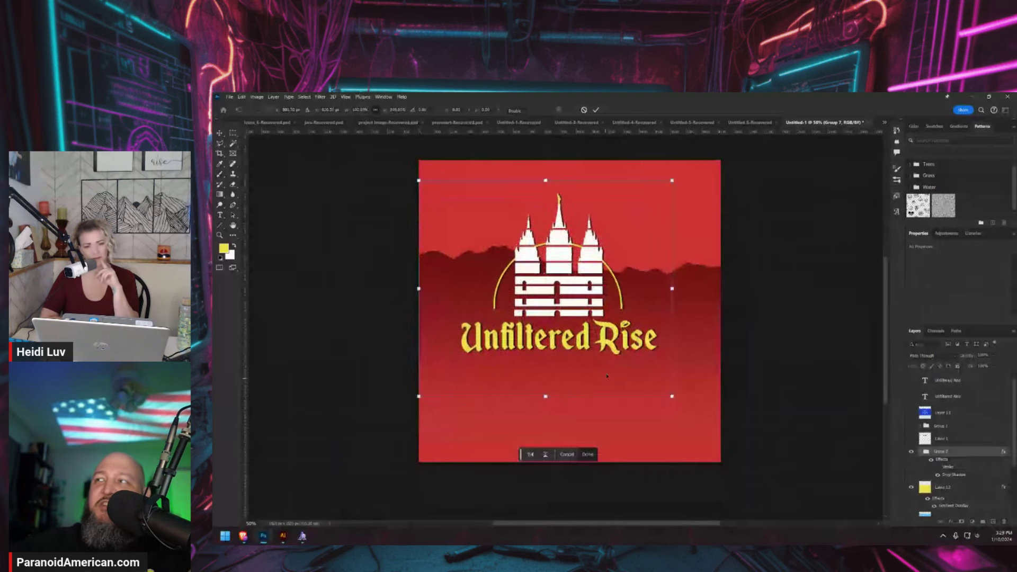
{"action": "key", "text": "Escape"}
{"action": "scroll", "coordinate": [942, 478], "scroll_direction": "down", "scroll_amount": 3}
{"action": "scroll", "coordinate": [927, 478], "scroll_direction": "up", "scroll_amount": 3}
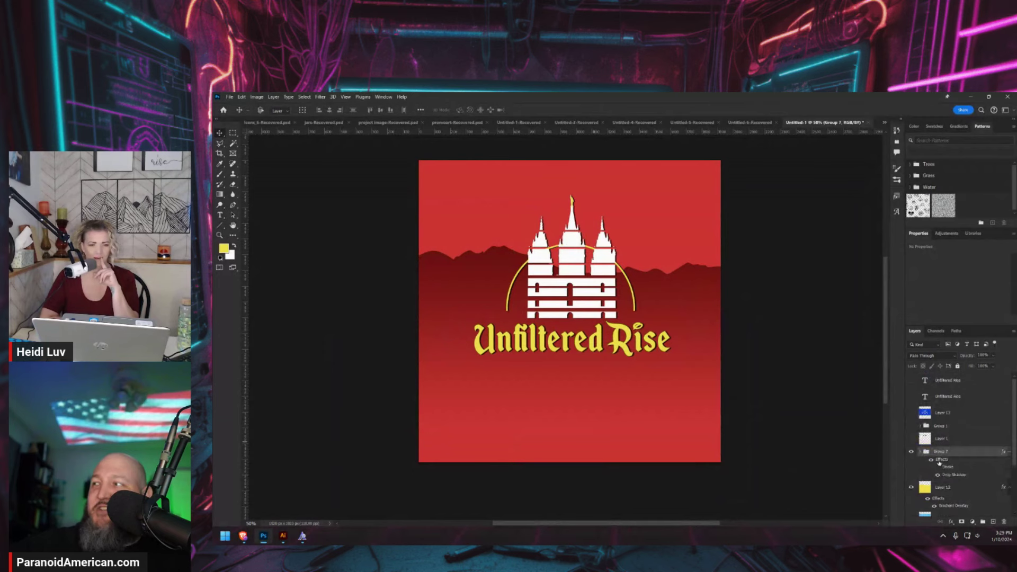
{"action": "left_click", "coordinate": [920, 452]}
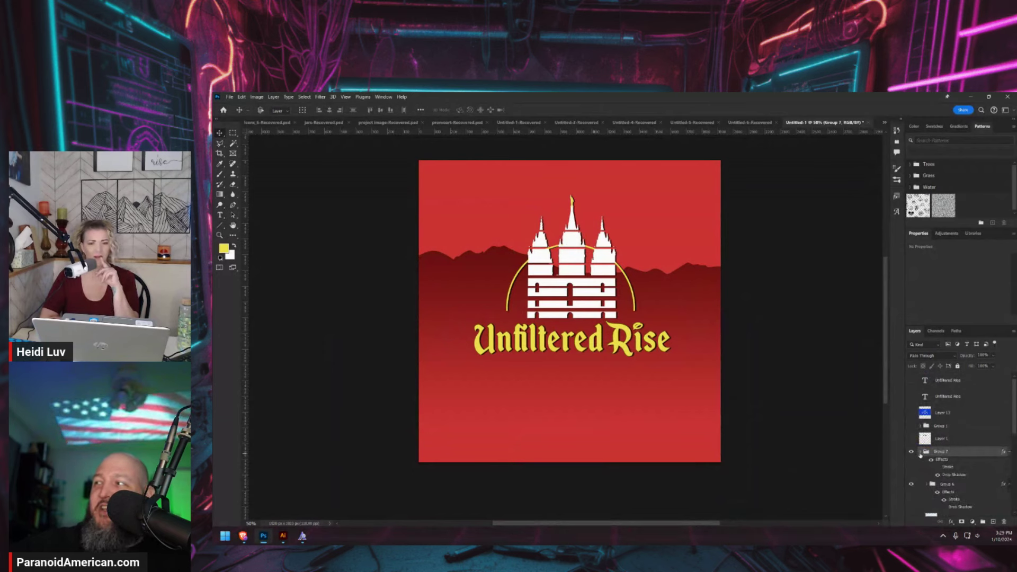
{"action": "scroll", "coordinate": [933, 472], "scroll_direction": "down", "scroll_amount": 2}
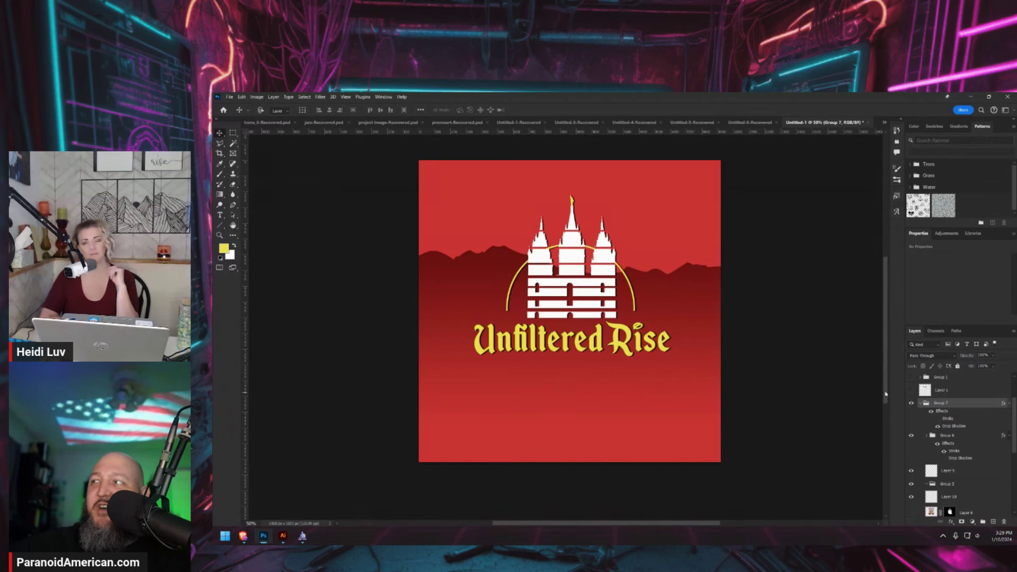
{"action": "scroll", "coordinate": [567, 328], "scroll_direction": "up", "scroll_amount": 3}
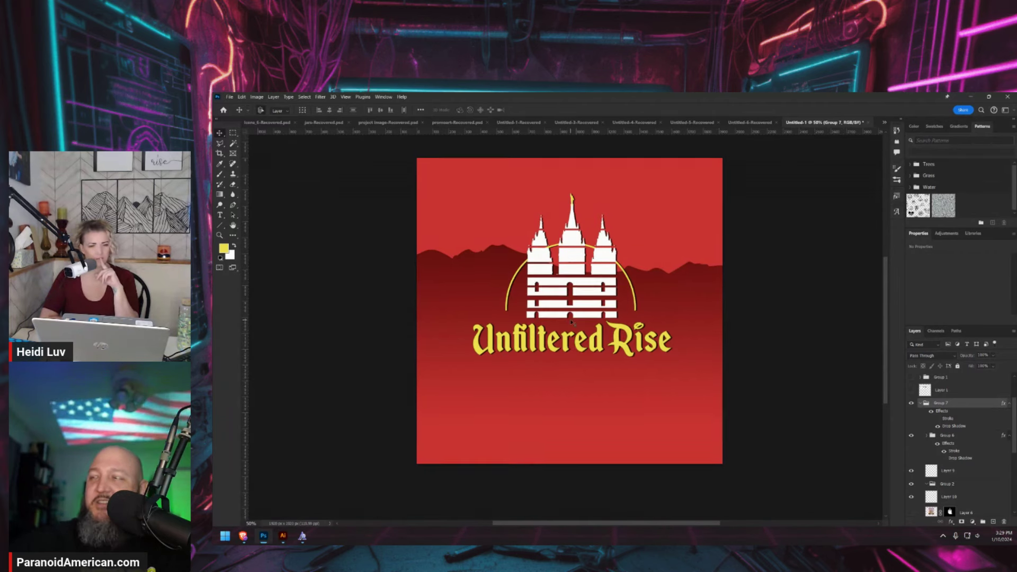
{"action": "left_click_drag", "start_coordinate": [583, 330], "coordinate": [585, 351]}
{"action": "scroll", "coordinate": [585, 352], "scroll_direction": "down", "scroll_amount": 2}
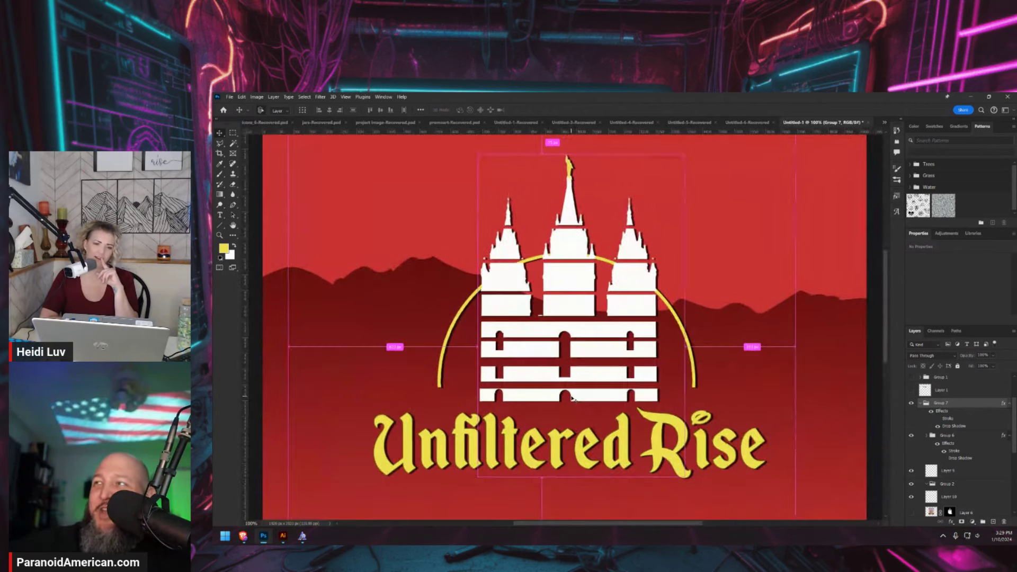
{"action": "scroll", "coordinate": [572, 398], "scroll_direction": "up", "scroll_amount": 3}
{"action": "scroll", "coordinate": [572, 398], "scroll_direction": "down", "scroll_amount": 2}
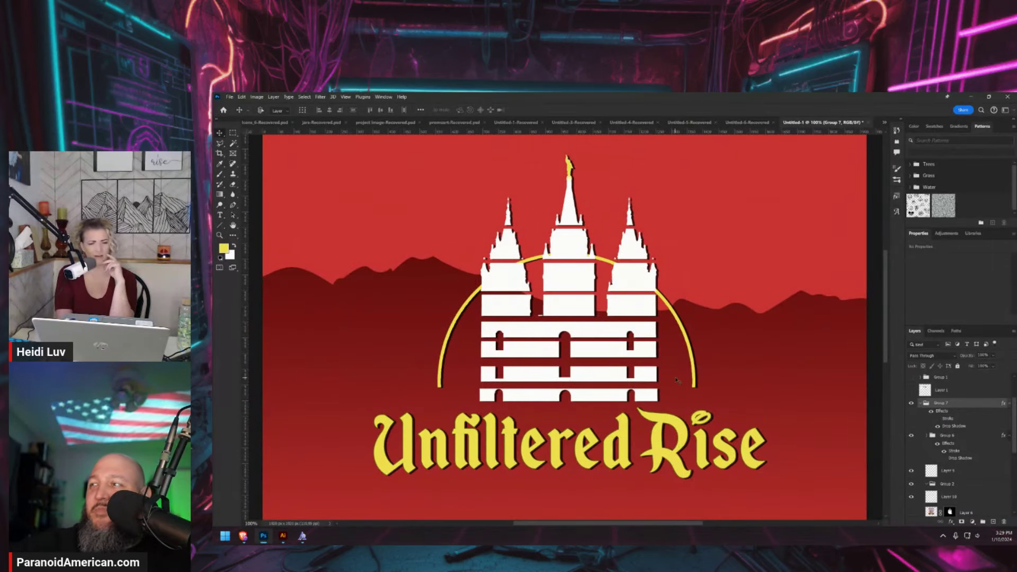
{"action": "scroll", "coordinate": [677, 379], "scroll_direction": "down", "scroll_amount": 1}
{"action": "mouse_move", "coordinate": [243, 536]}
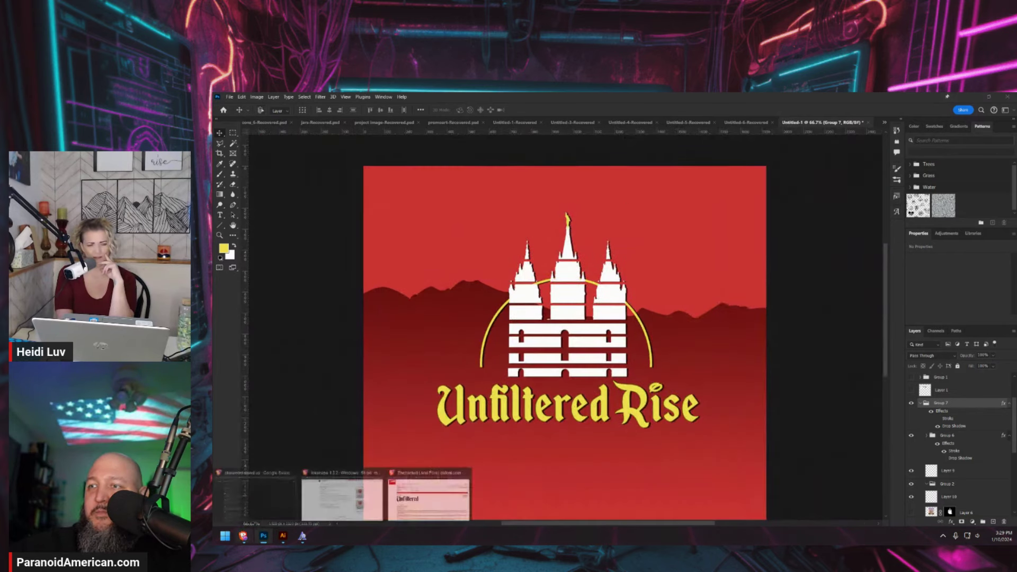
Download Choplin Medium-DEMO from WhatFontIs's similar-fonts list via ffonts.net, then close the download tab
{"action": "left_click", "coordinate": [429, 498]}
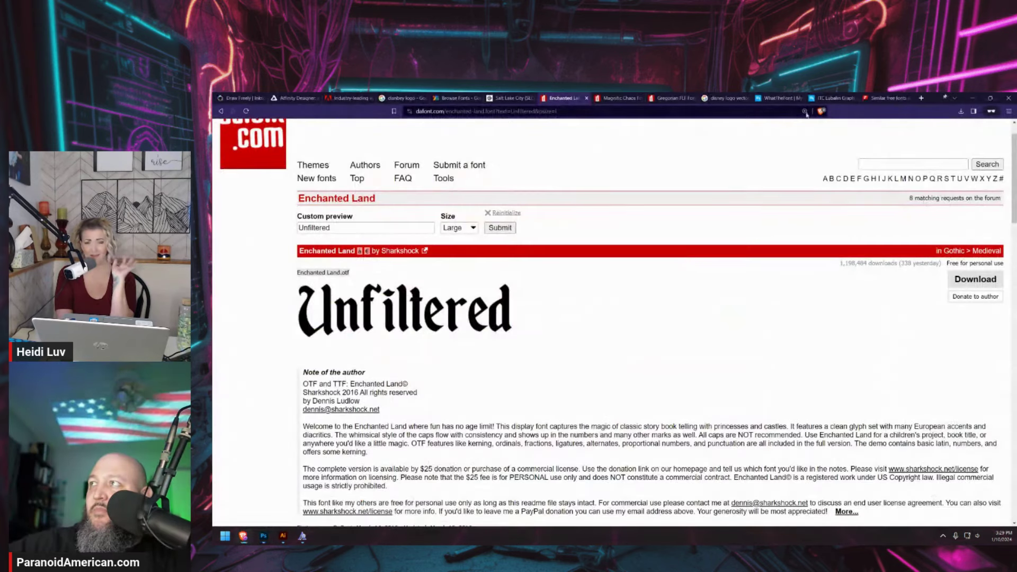
{"action": "left_click", "coordinate": [834, 99]}
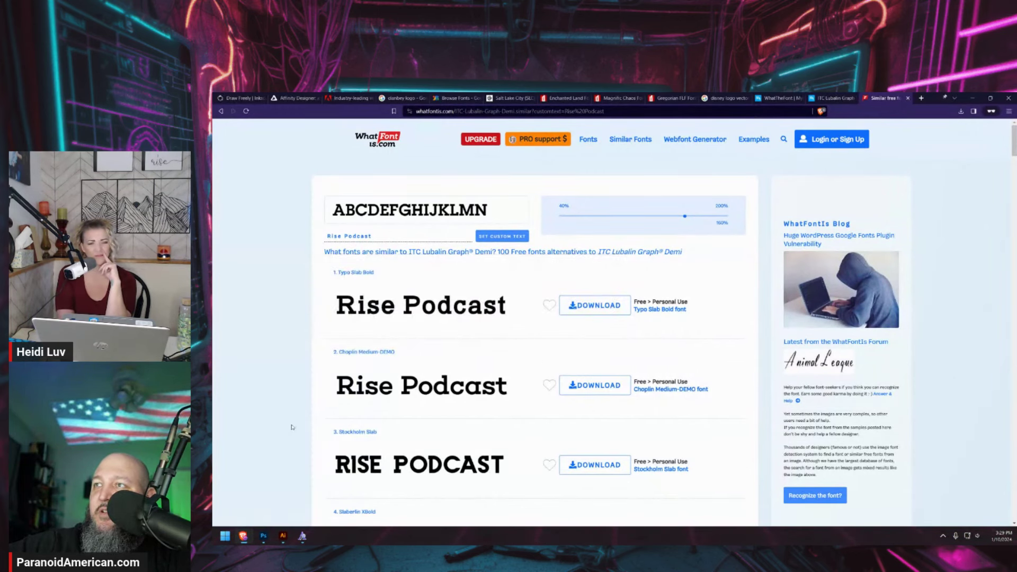
{"action": "left_click", "coordinate": [592, 390]}
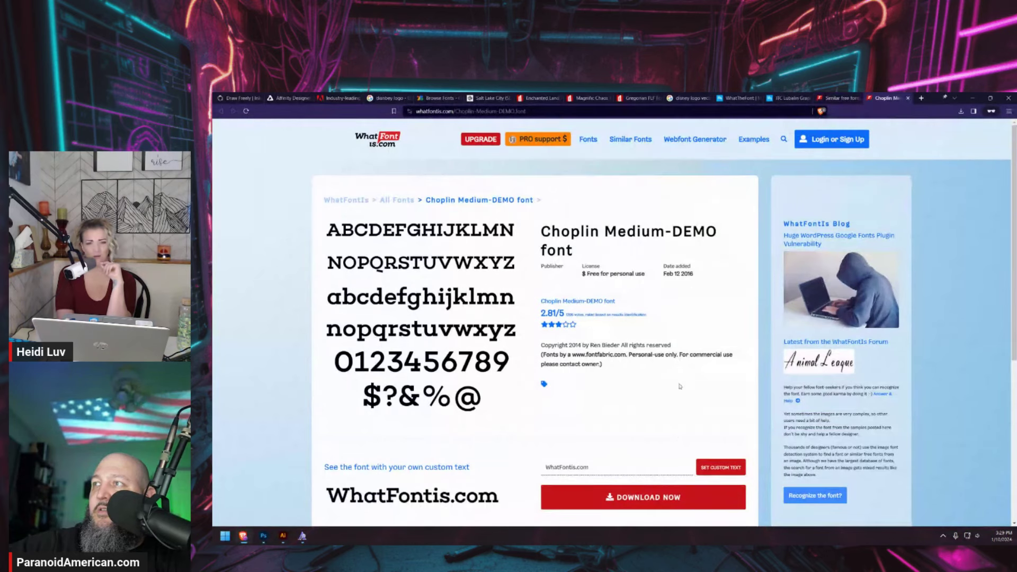
{"action": "left_click", "coordinate": [665, 495]}
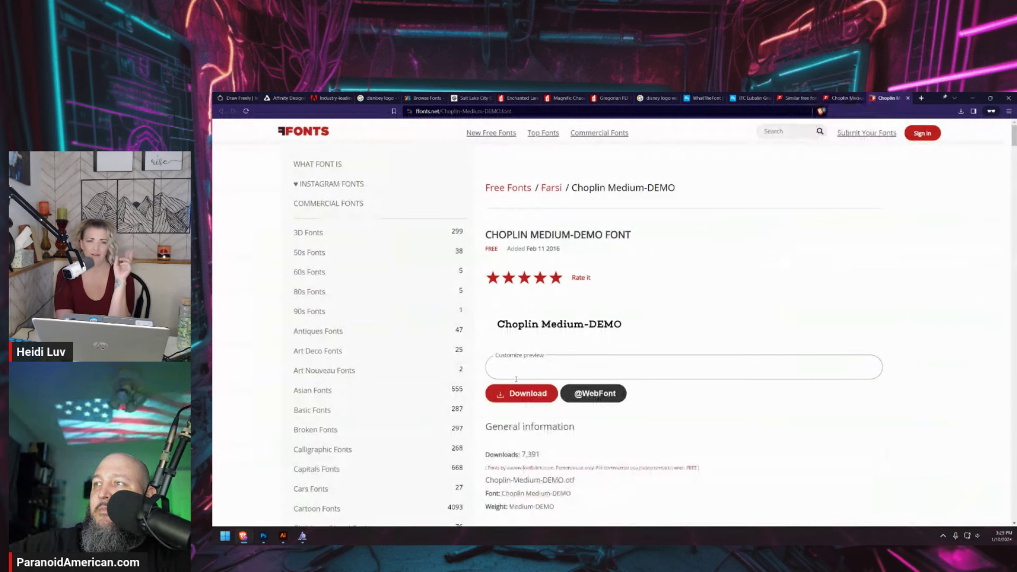
{"action": "left_click", "coordinate": [509, 397]}
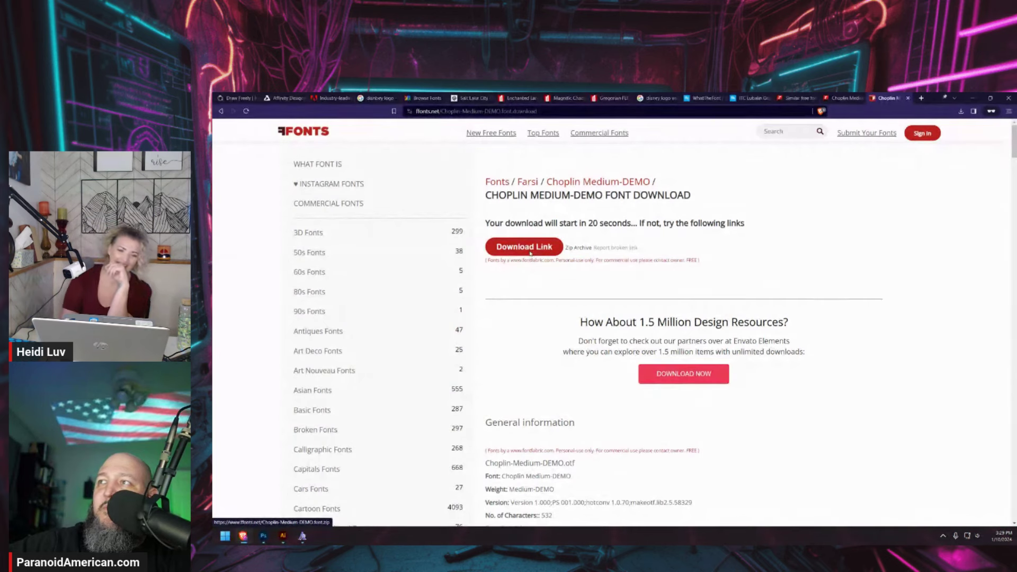
{"action": "key", "text": "Return"}
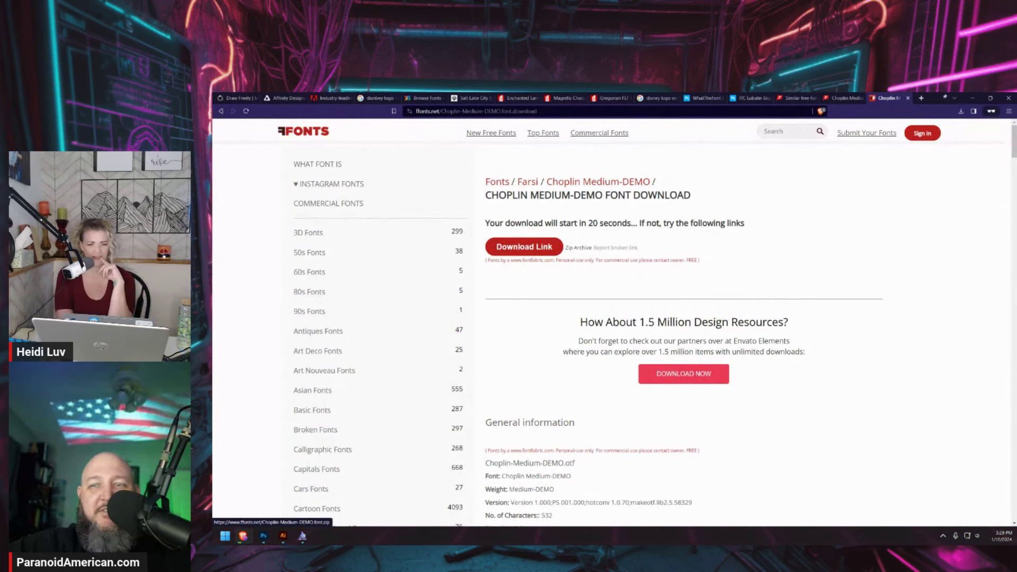
{"action": "middle_click", "coordinate": [877, 98]}
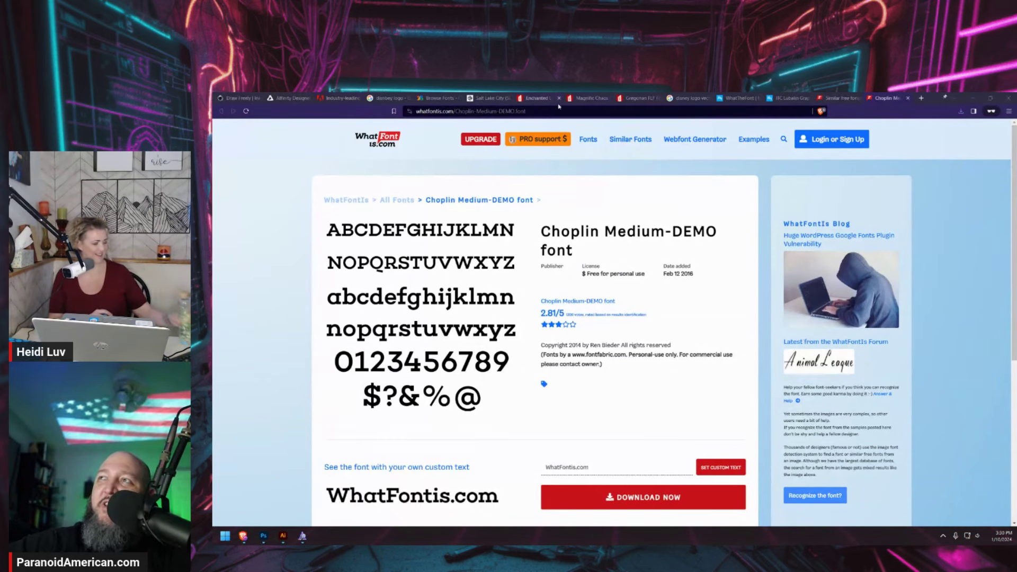
Add a 'Podcast' text line beneath the title and center it
{"action": "left_click", "coordinate": [971, 99]}
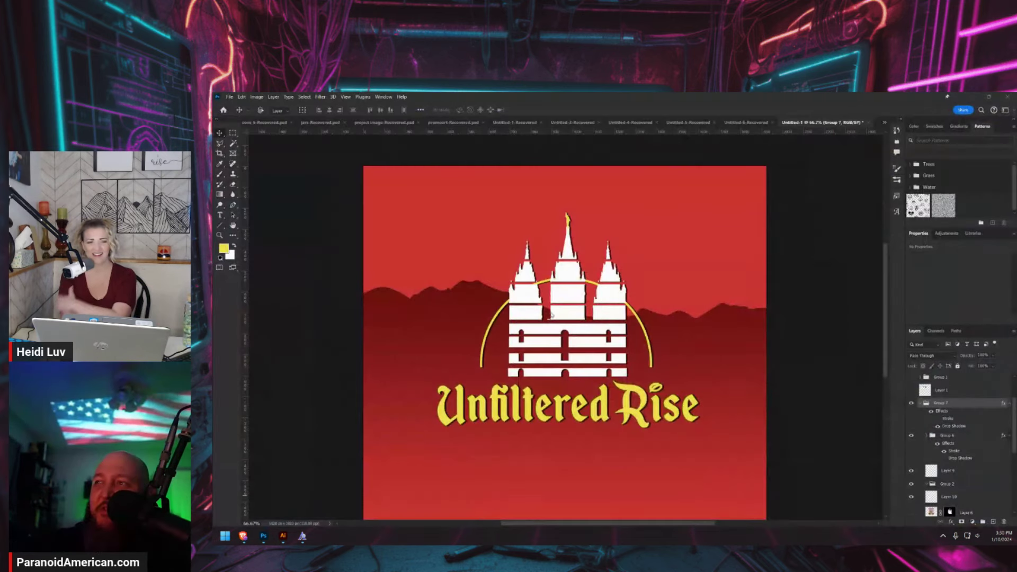
{"action": "left_click", "coordinate": [220, 216]}
{"action": "left_click", "coordinate": [494, 478]}
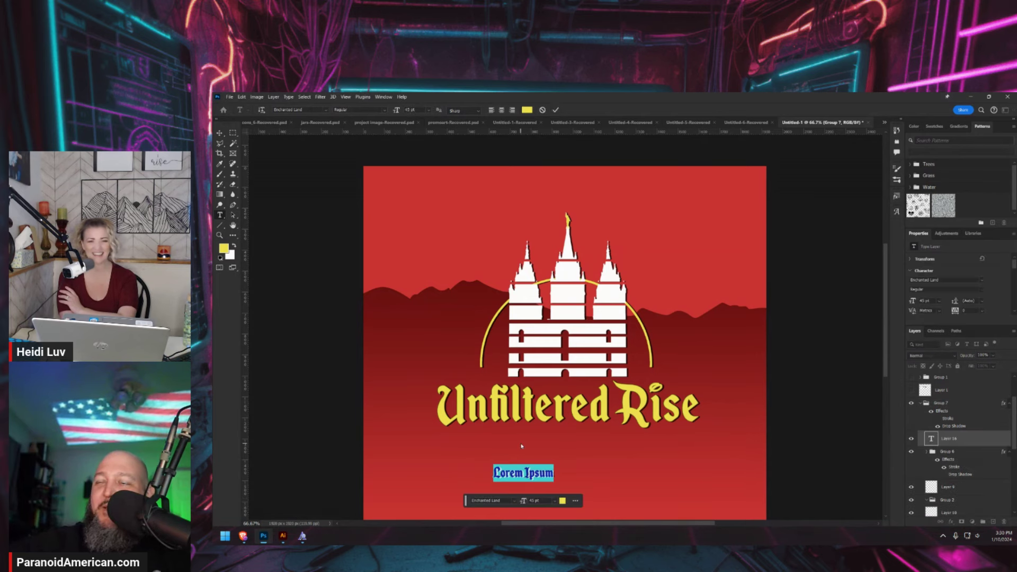
{"action": "type", "text": "Podcast"}
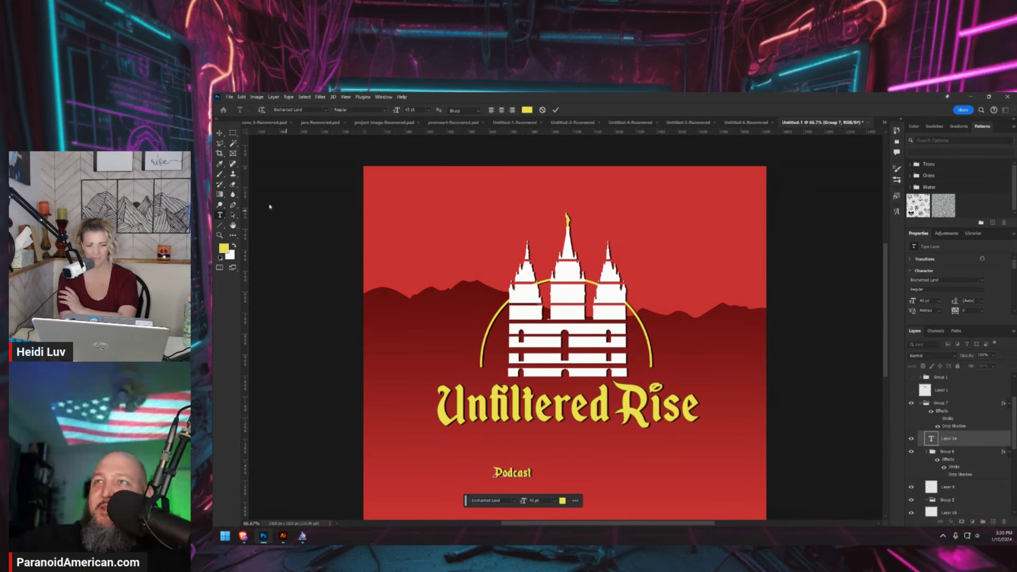
{"action": "left_click", "coordinate": [220, 133]}
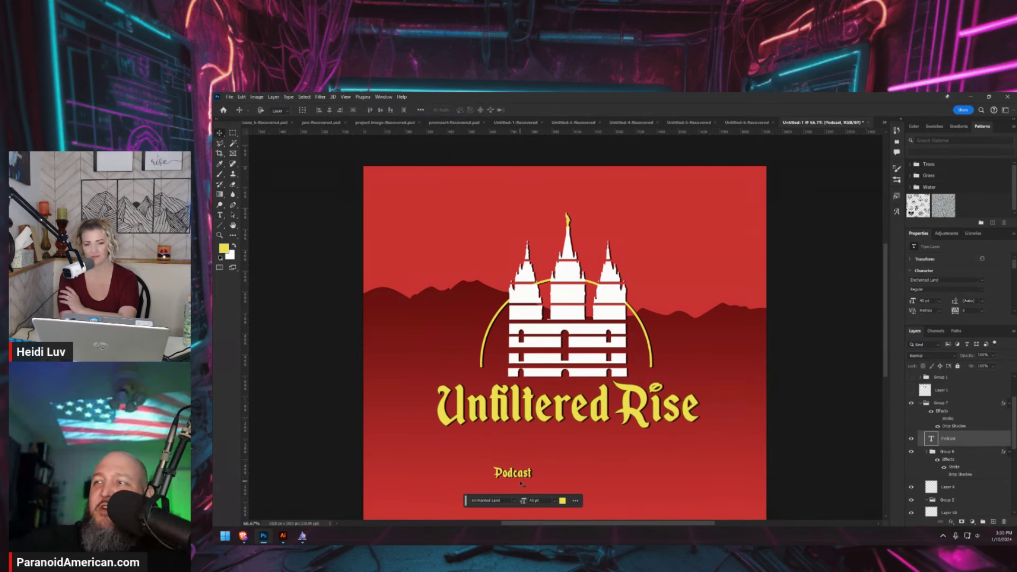
{"action": "left_click_drag", "start_coordinate": [521, 483], "coordinate": [566, 465]}
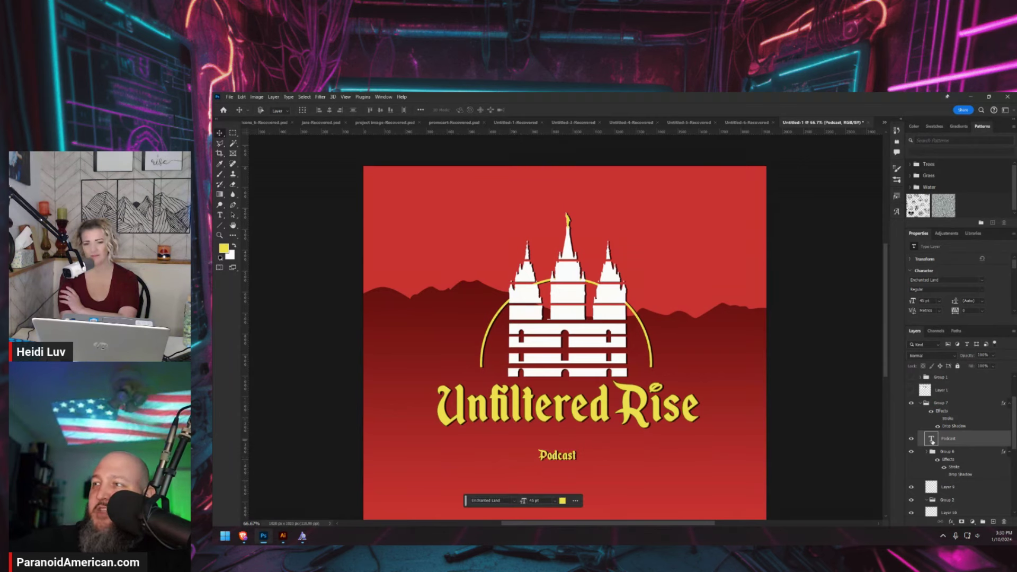
Retype the text as 'PODCAST', move its layer above Group 7, and begin scaling it up
{"action": "double_click", "coordinate": [931, 439]}
{"action": "type", "text": "PODCAST"}
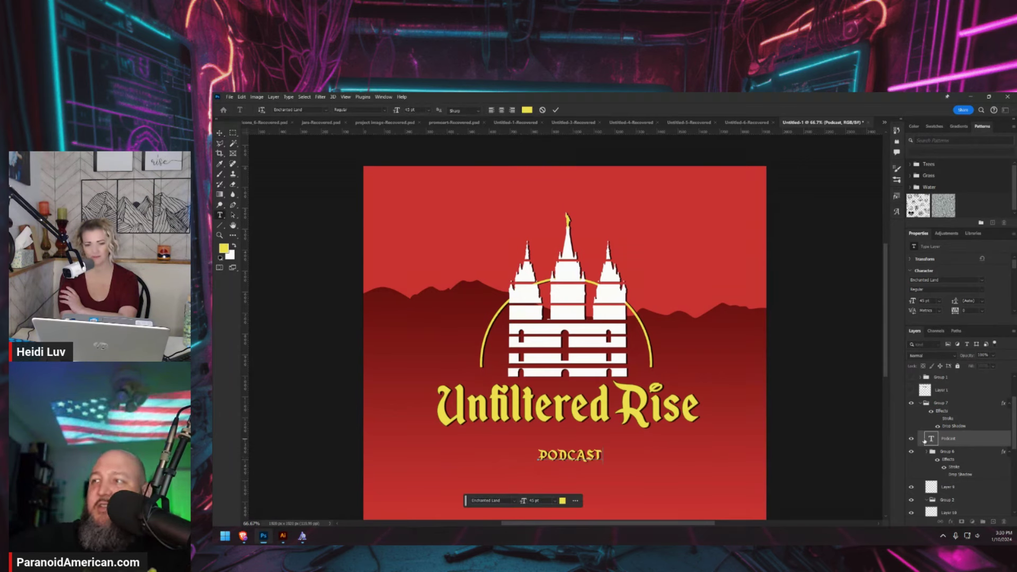
{"action": "left_click", "coordinate": [219, 135]}
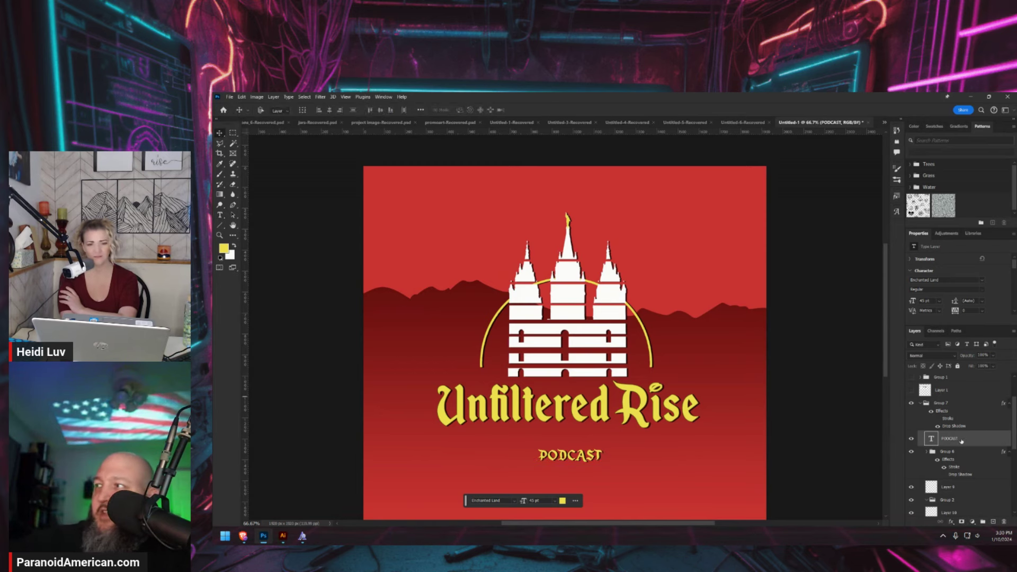
{"action": "scroll", "coordinate": [960, 440], "scroll_direction": "up", "scroll_amount": 1}
{"action": "left_click_drag", "start_coordinate": [957, 453], "coordinate": [947, 414]}
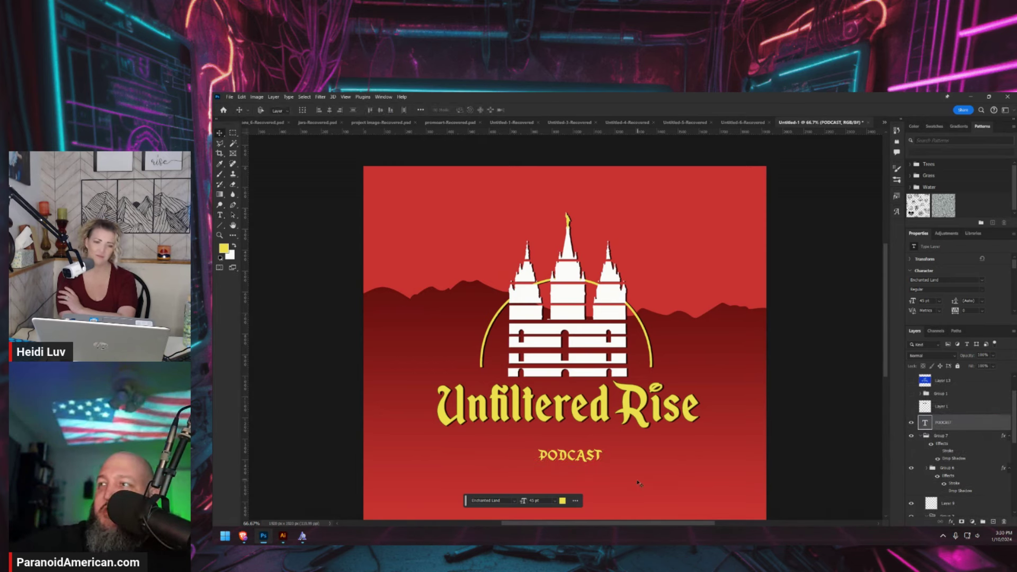
{"action": "left_click_drag", "start_coordinate": [547, 456], "coordinate": [654, 446]}
{"action": "key", "text": "ctrl+t"}
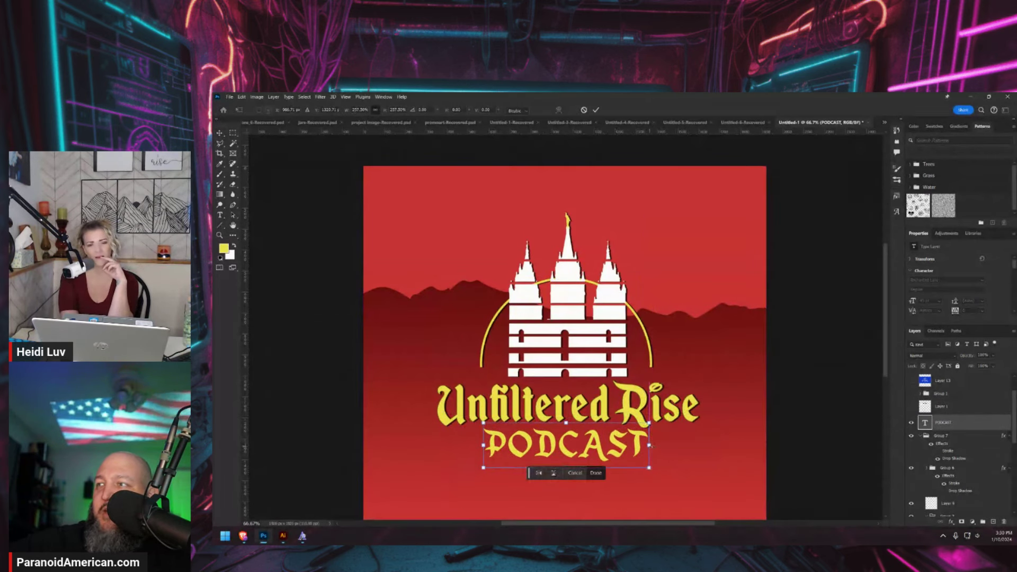
Commit the PODCAST resize, lower it slightly, and recolour it with the temple's white
{"action": "key", "text": "Return"}
{"action": "left_click_drag", "start_coordinate": [566, 443], "coordinate": [566, 457]}
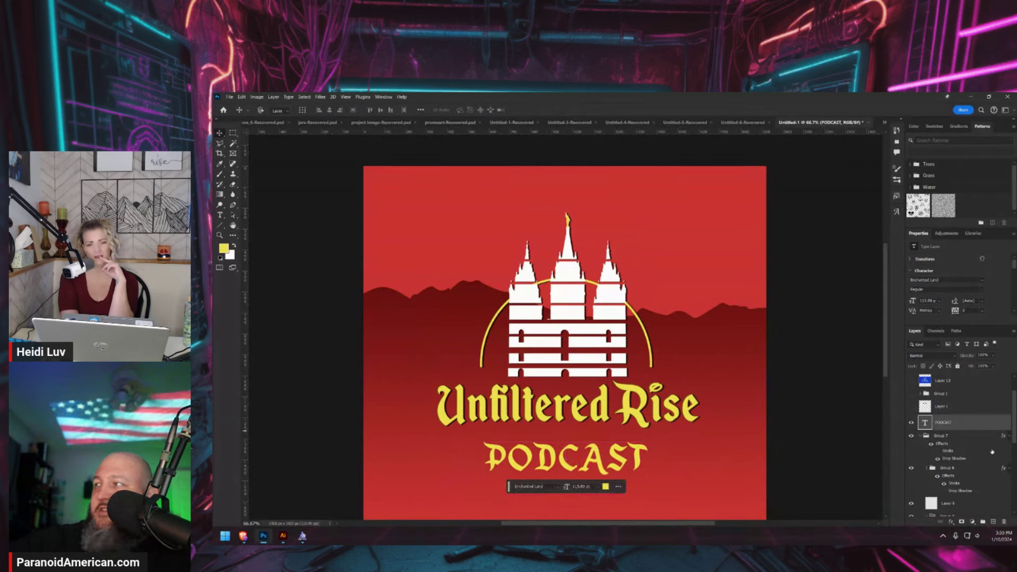
{"action": "scroll", "coordinate": [962, 287], "scroll_direction": "down", "scroll_amount": 2}
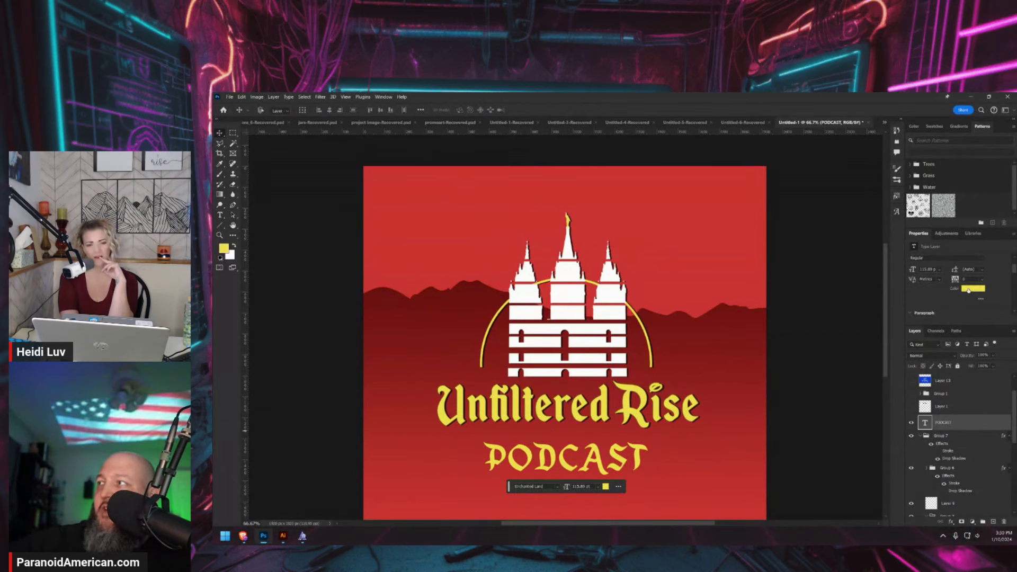
{"action": "left_click", "coordinate": [971, 289]}
{"action": "left_click", "coordinate": [569, 273]}
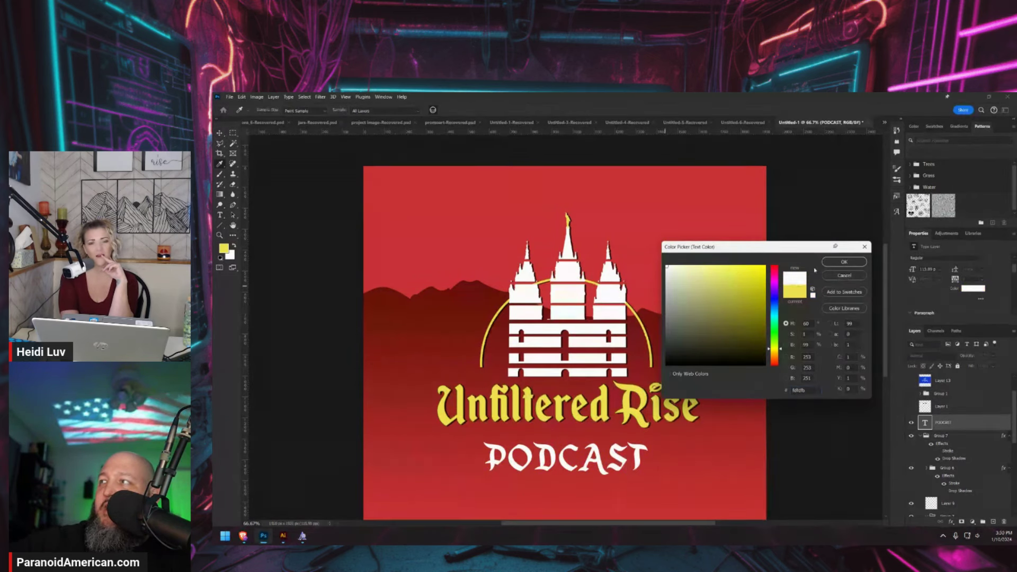
{"action": "left_click", "coordinate": [838, 263]}
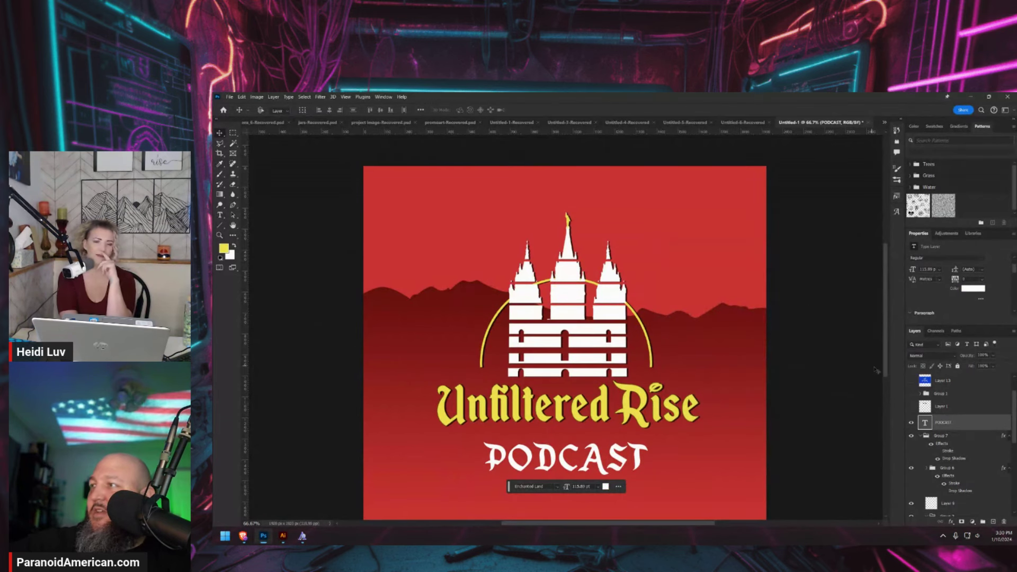
Try the dark red mountain colour on PODCAST, then settle back on the temple's white
{"action": "left_click", "coordinate": [974, 289]}
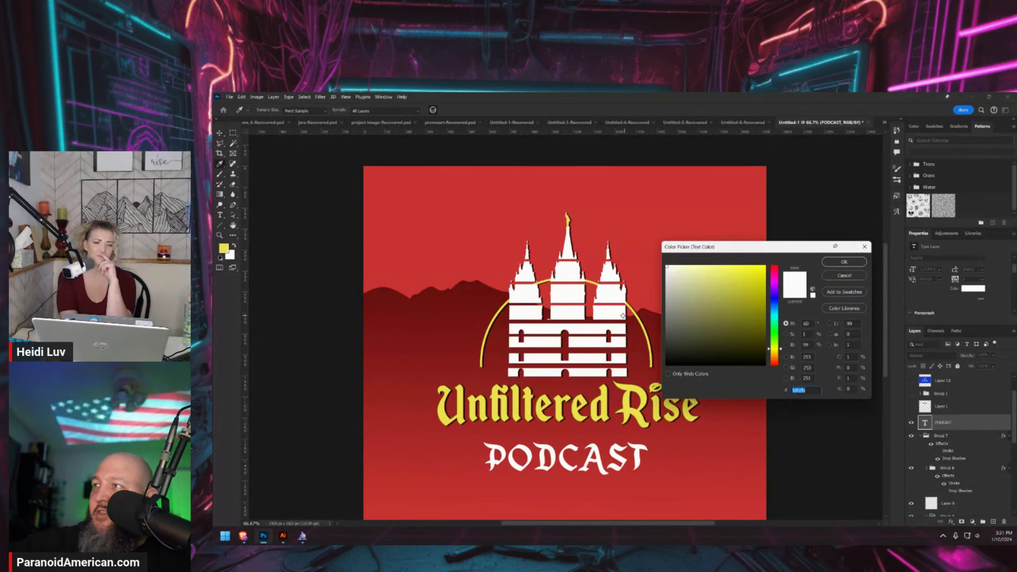
{"action": "left_click", "coordinate": [644, 313]}
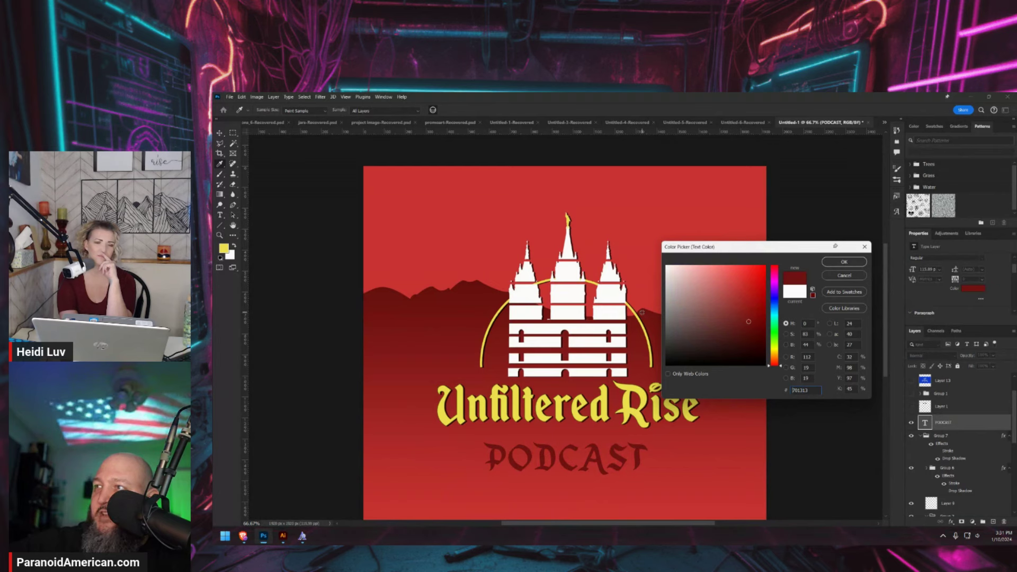
{"action": "left_click", "coordinate": [608, 300]}
{"action": "left_click", "coordinate": [844, 261]}
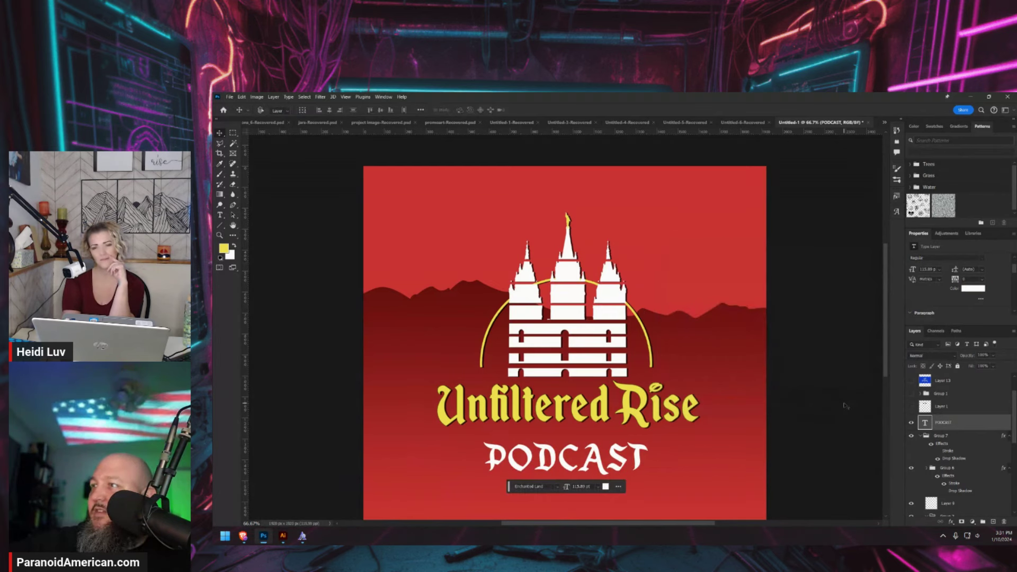